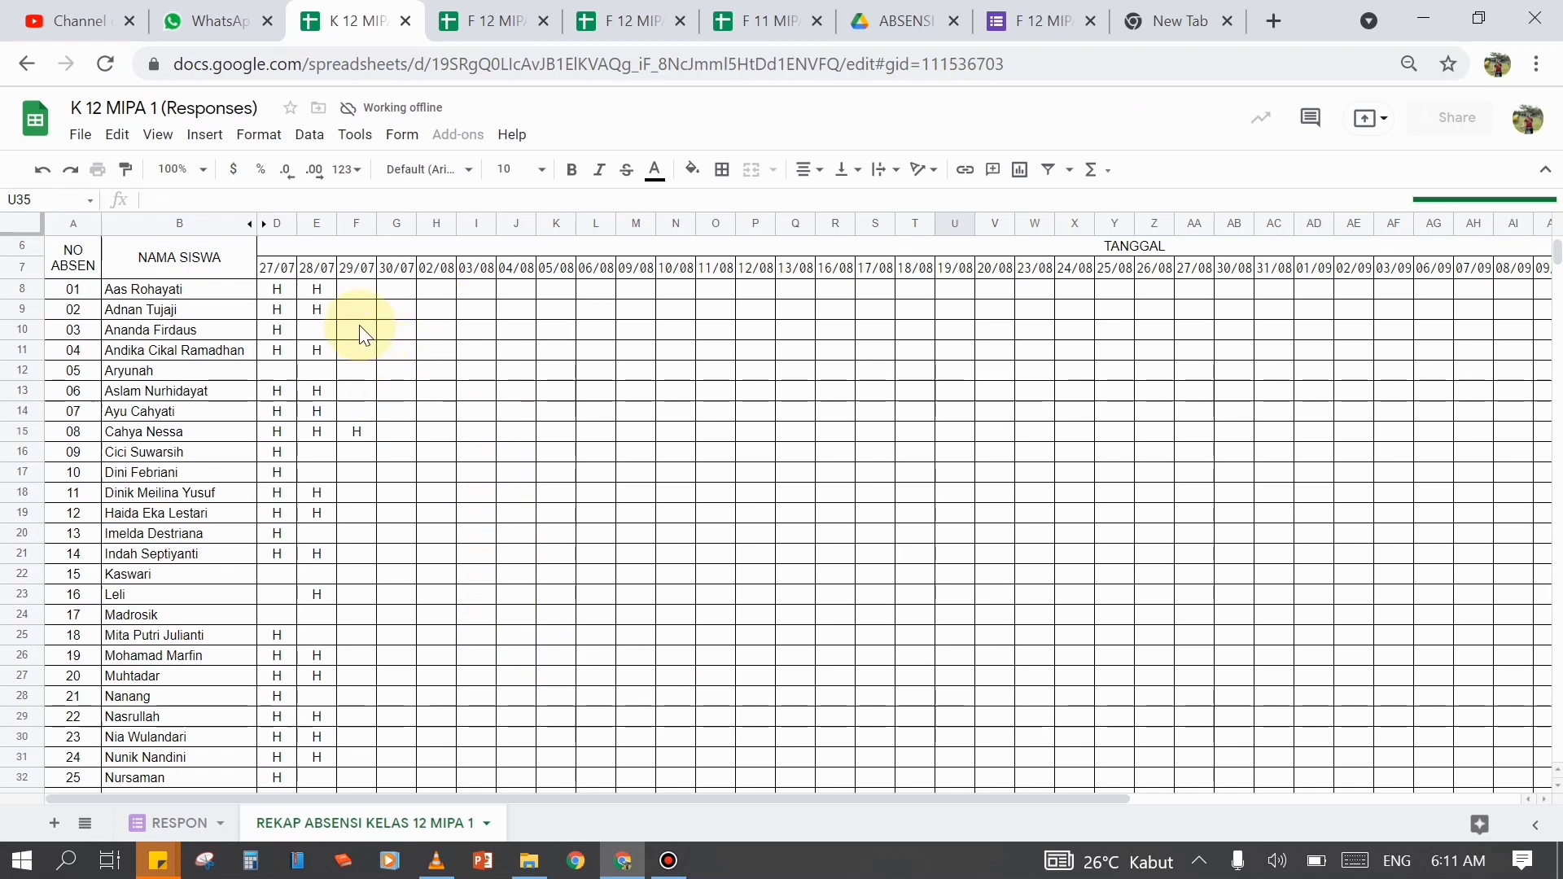
- Review the attendance recap sheets for K 12 MIPA 1, F 12 MIPA 3, F 11 MIPA 5 and F 12 MIPA 1, comparing them with today's date
scroll(362, 334, "down", 2)
scroll(362, 334, "up", 2)
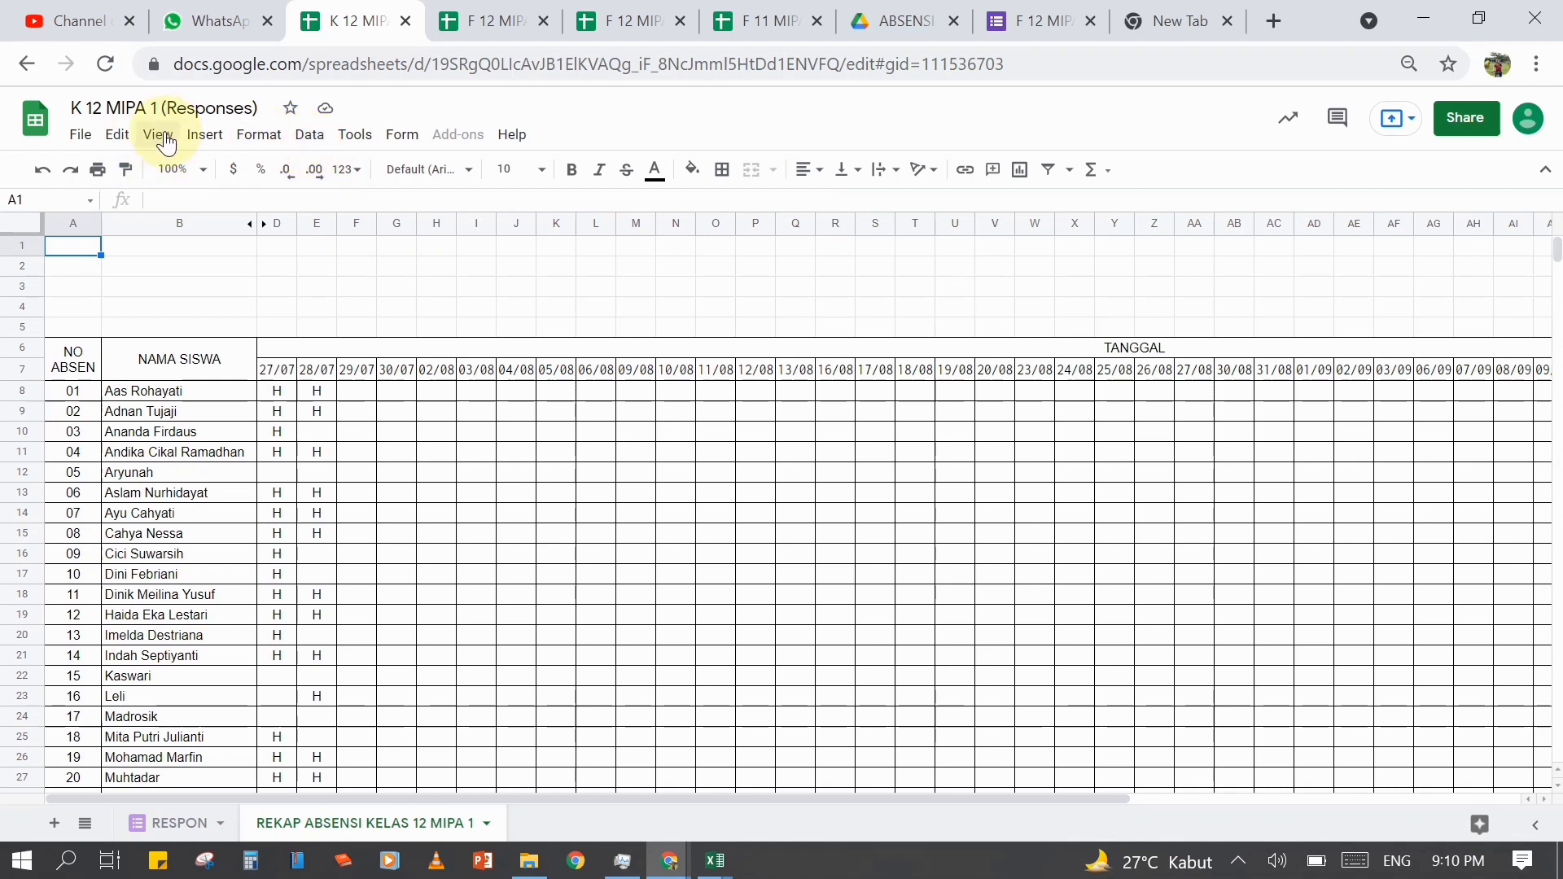
left_click(641, 9)
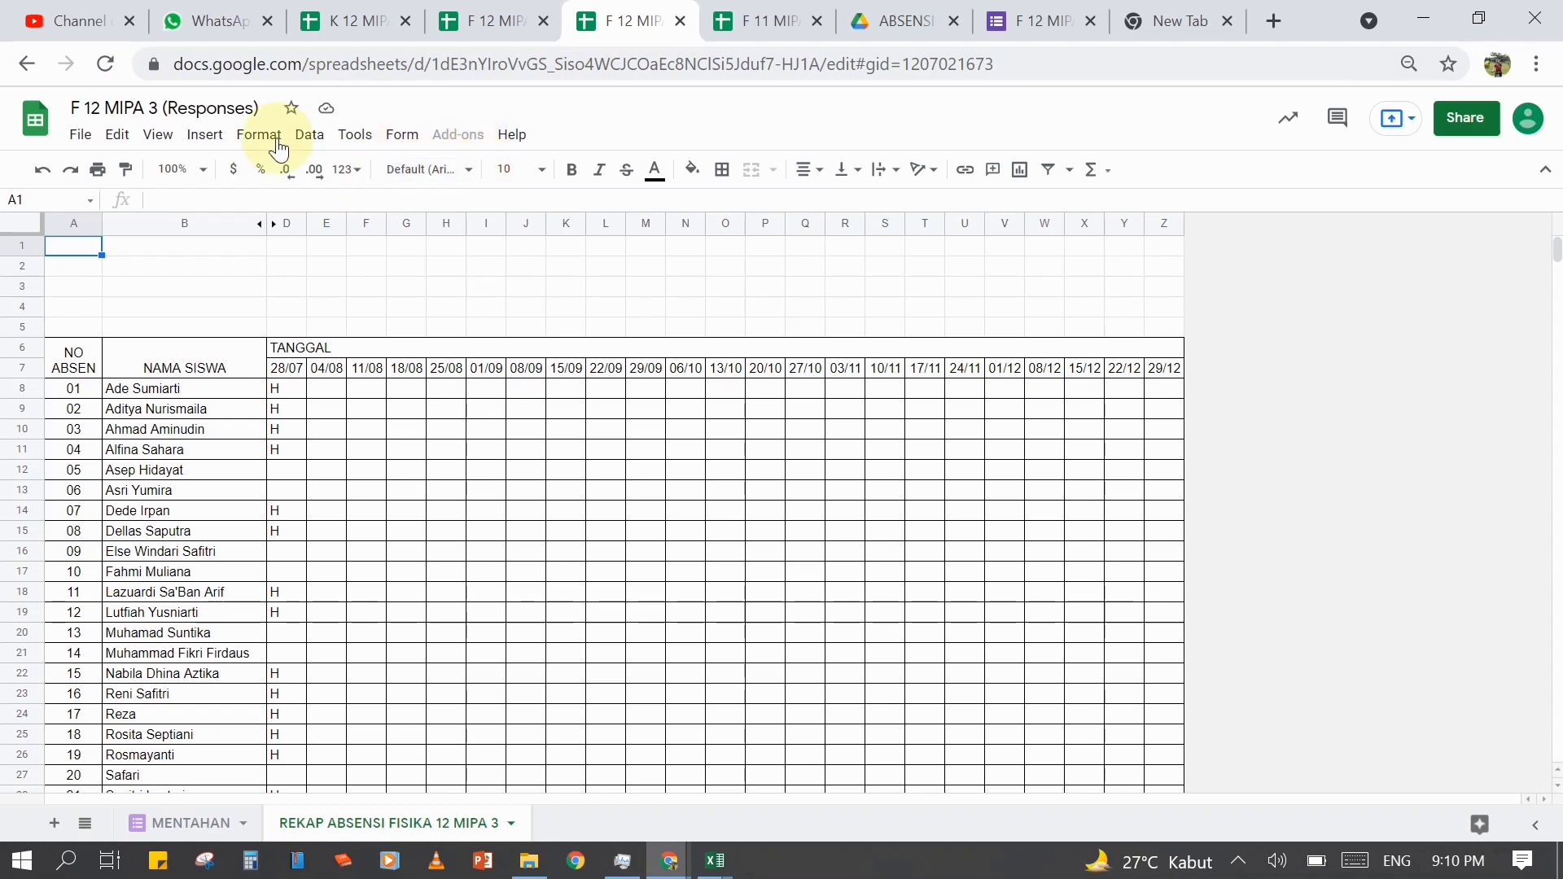
left_click(757, 24)
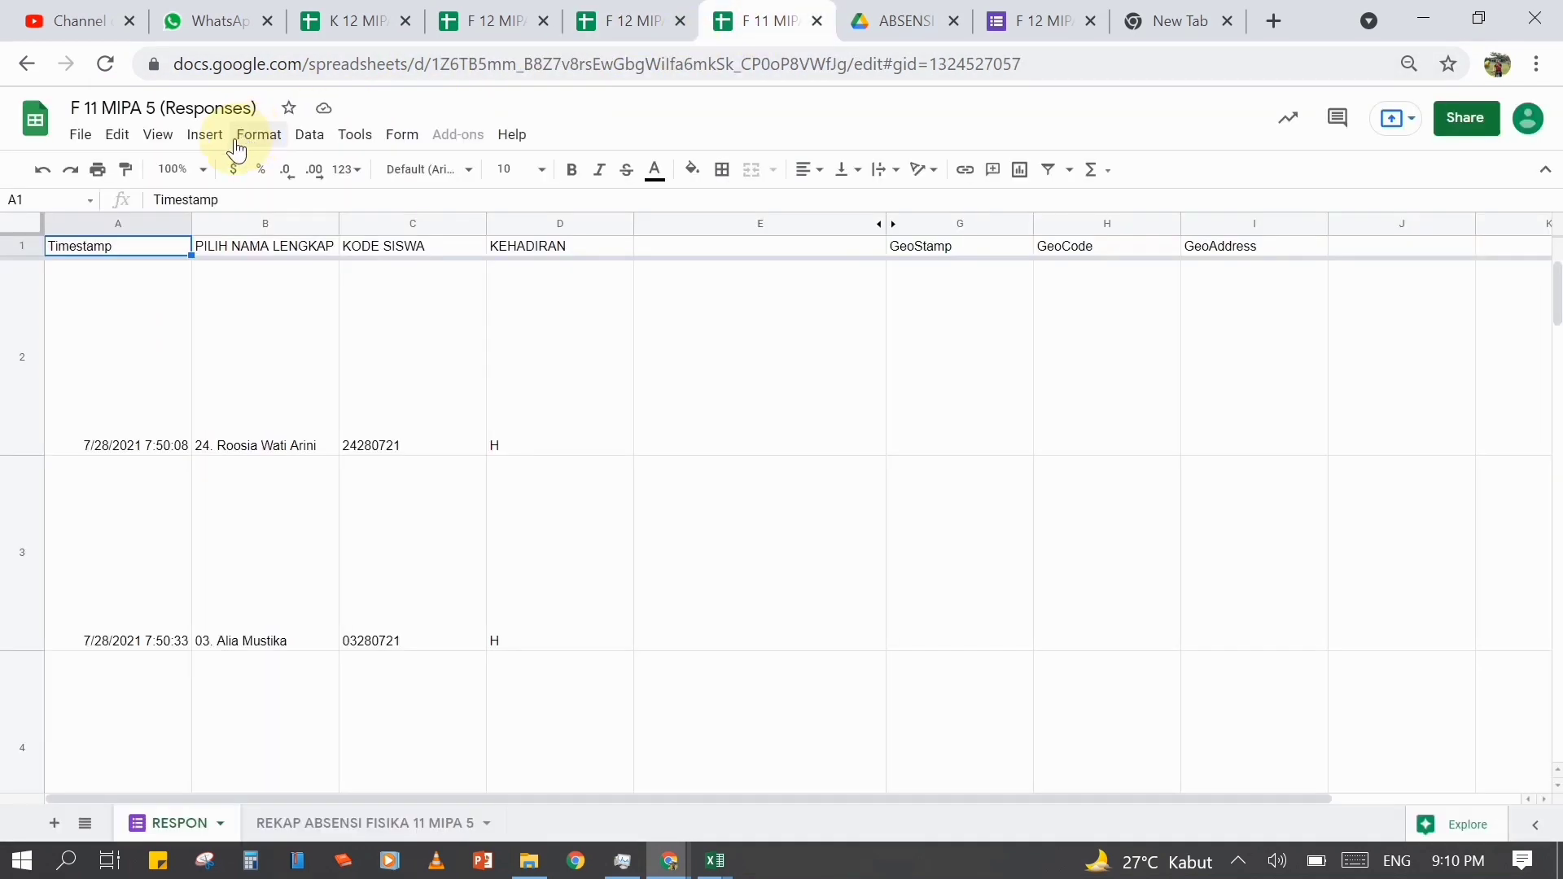
left_click(622, 23)
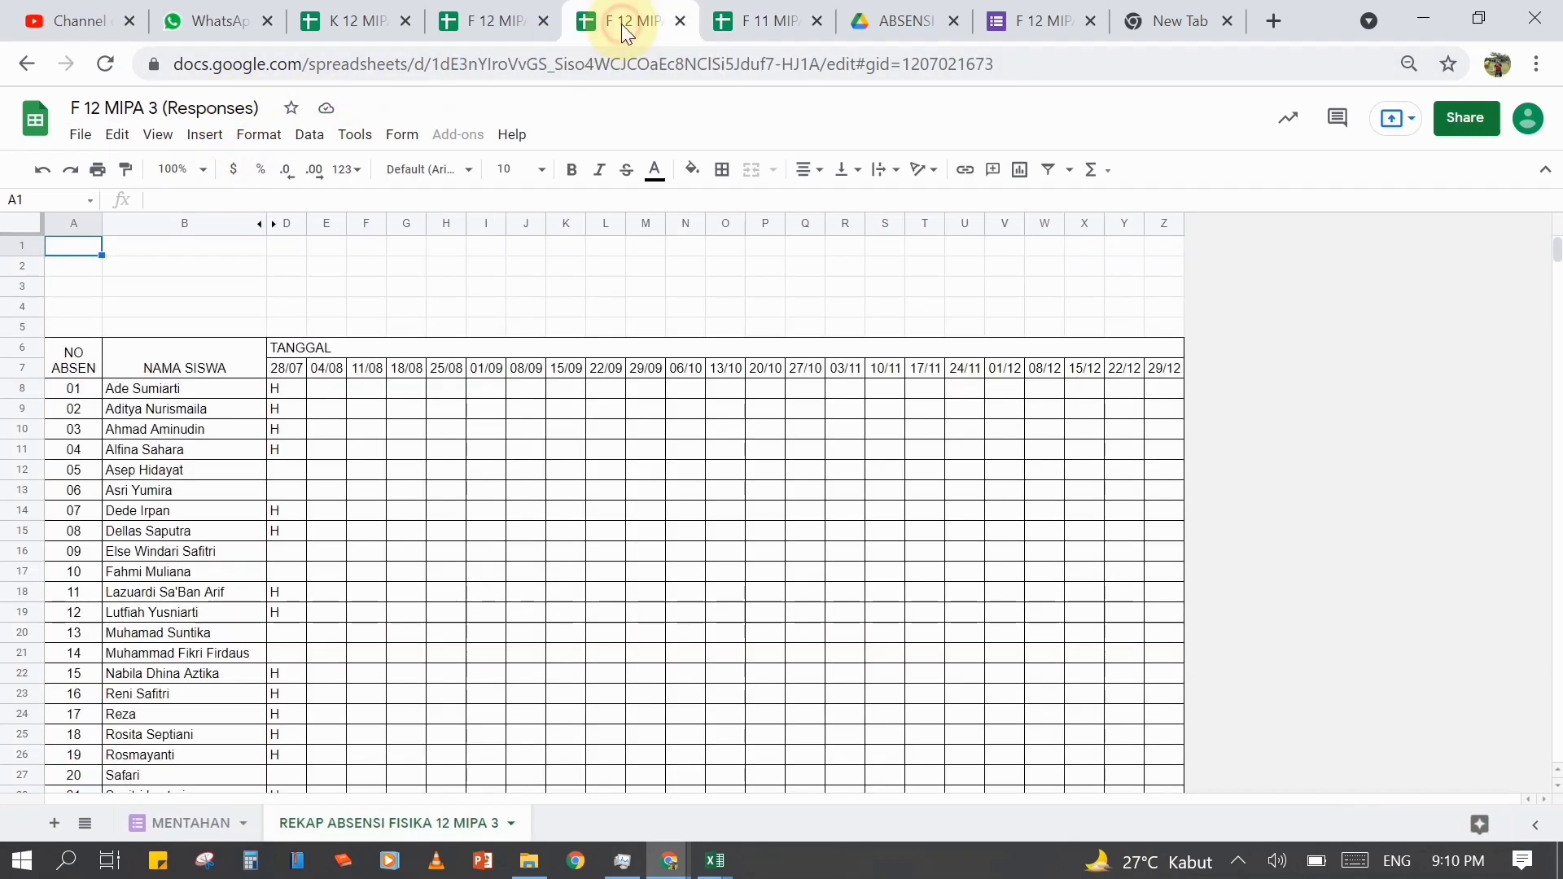
left_click(466, 27)
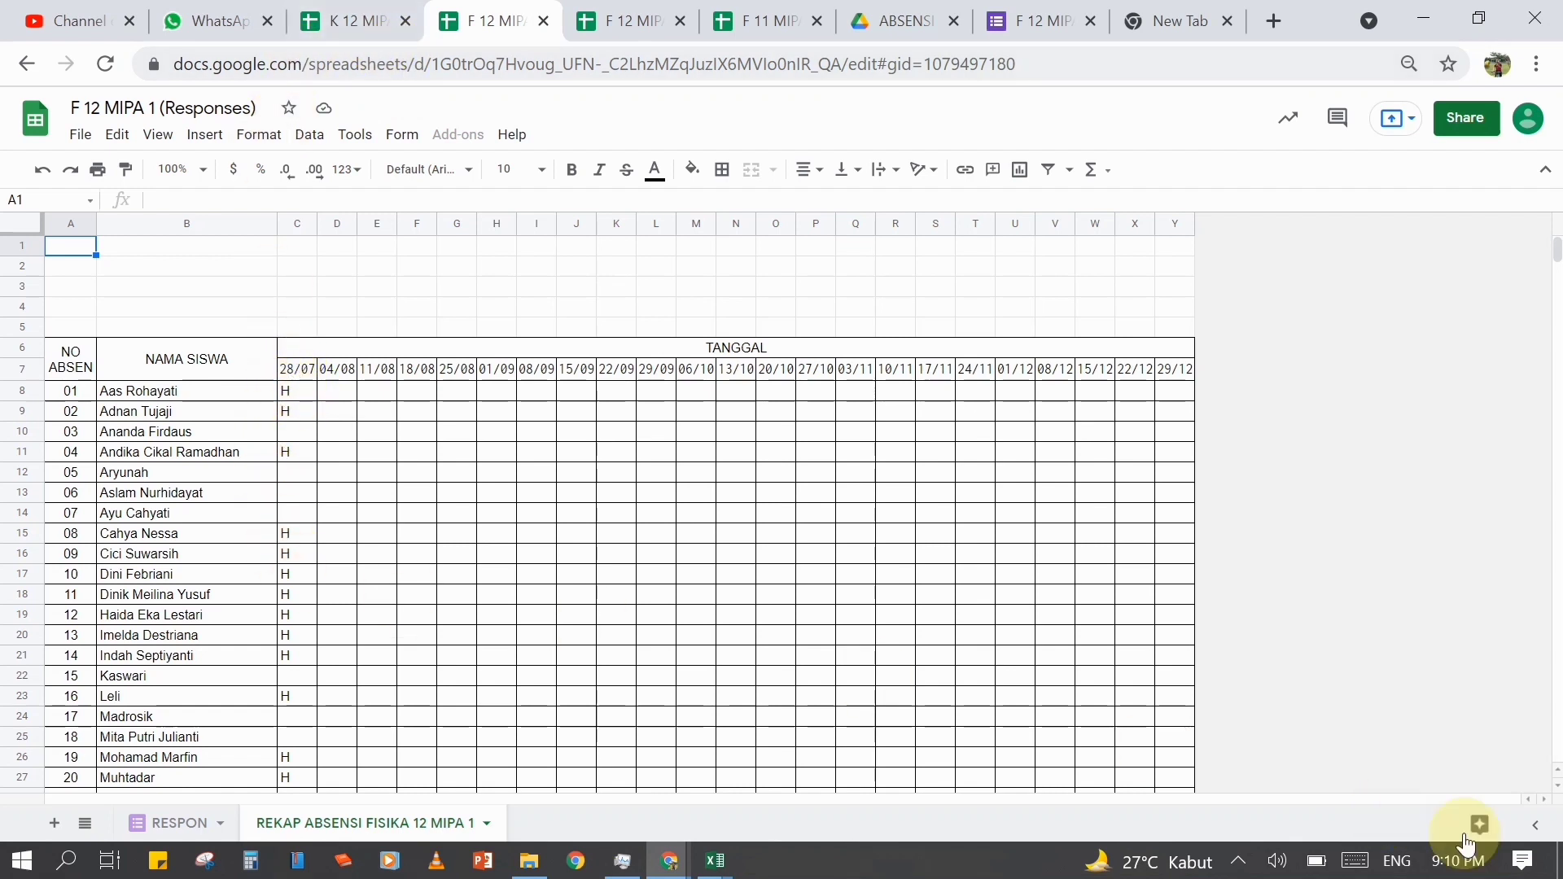
left_click(1453, 864)
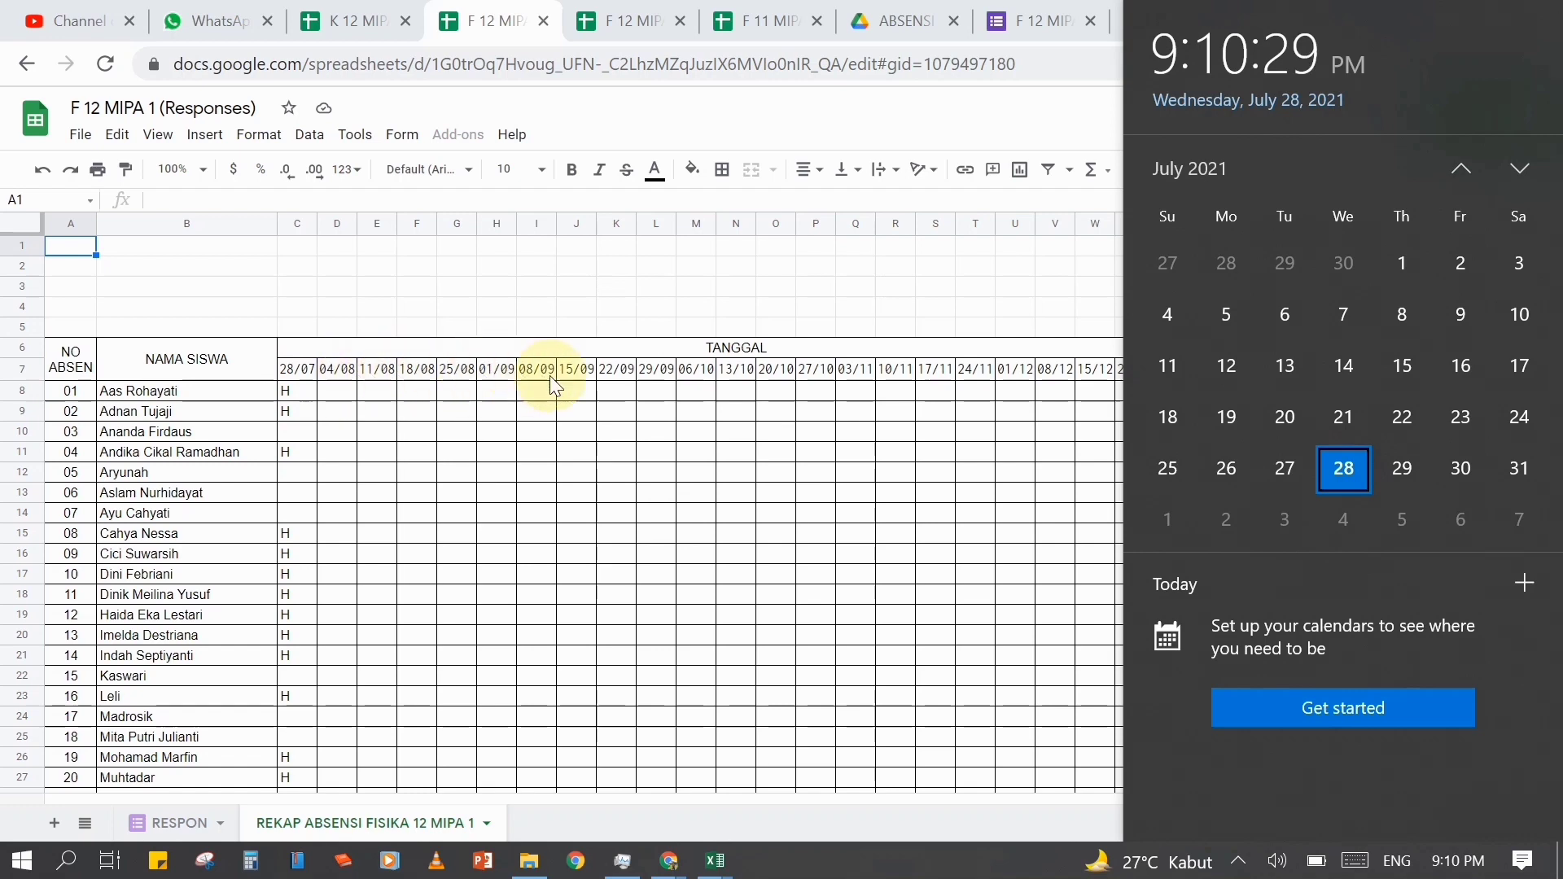
left_click(353, 16)
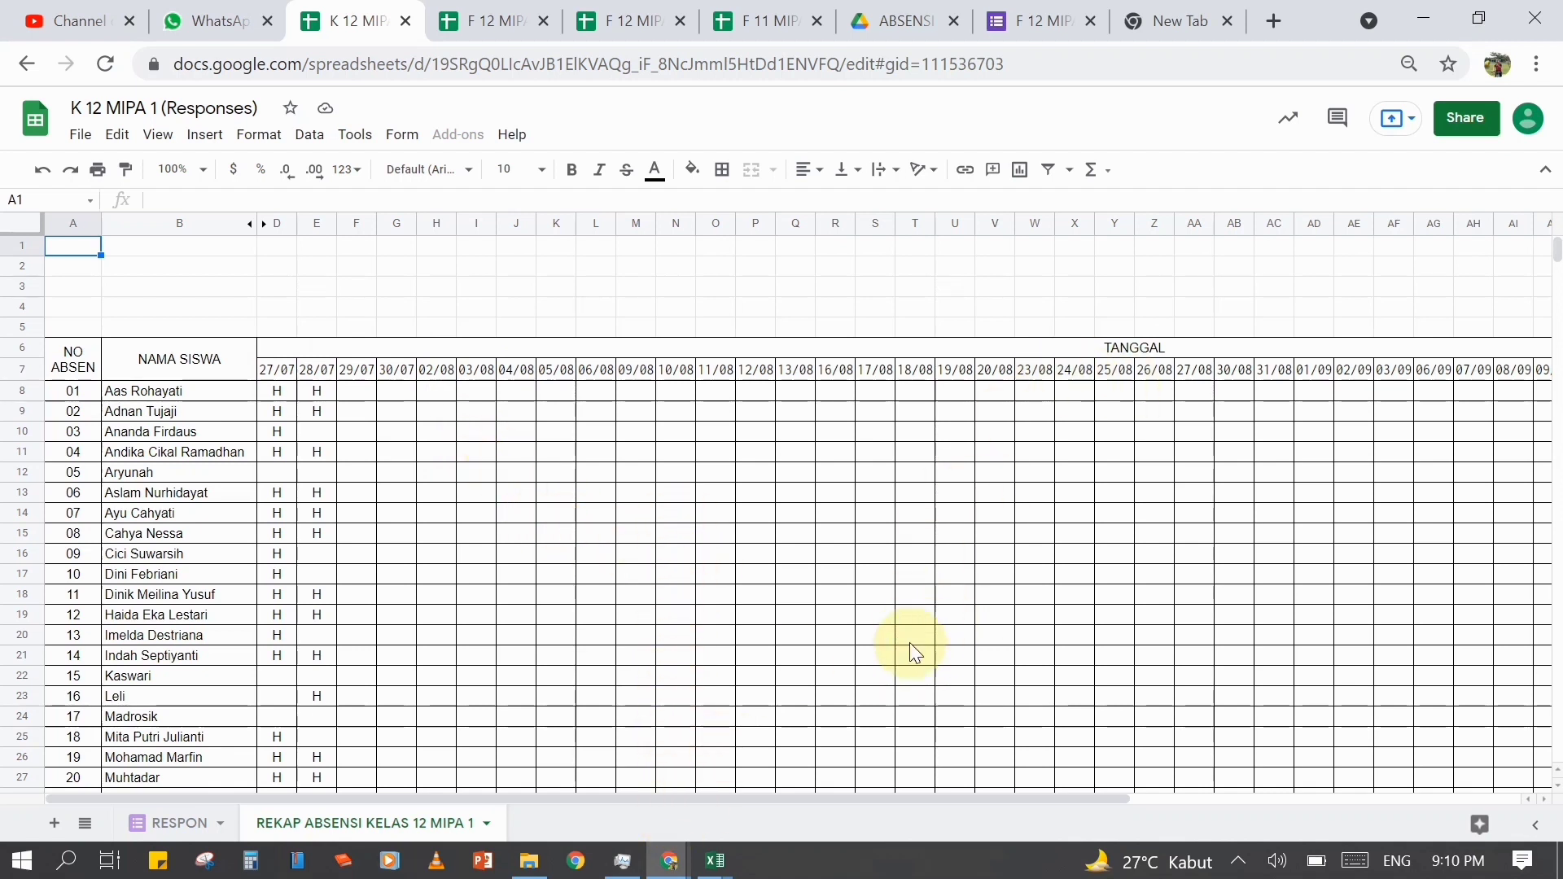
- Switch to the Google Drive window and create a blank Google Form in the COBA folder
mouse_move(671, 861)
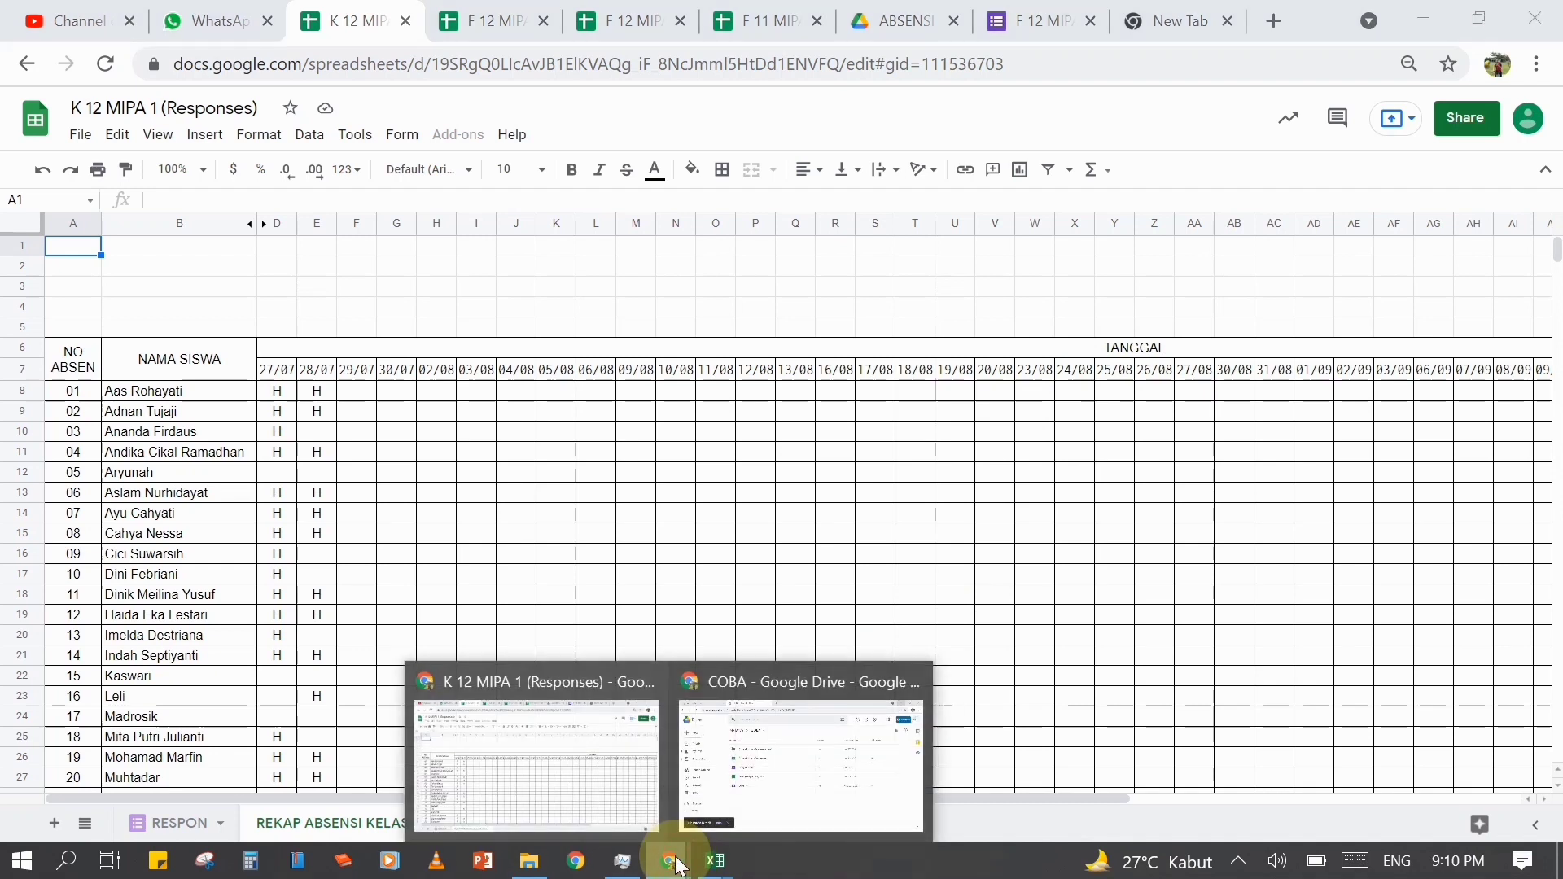
left_click(748, 789)
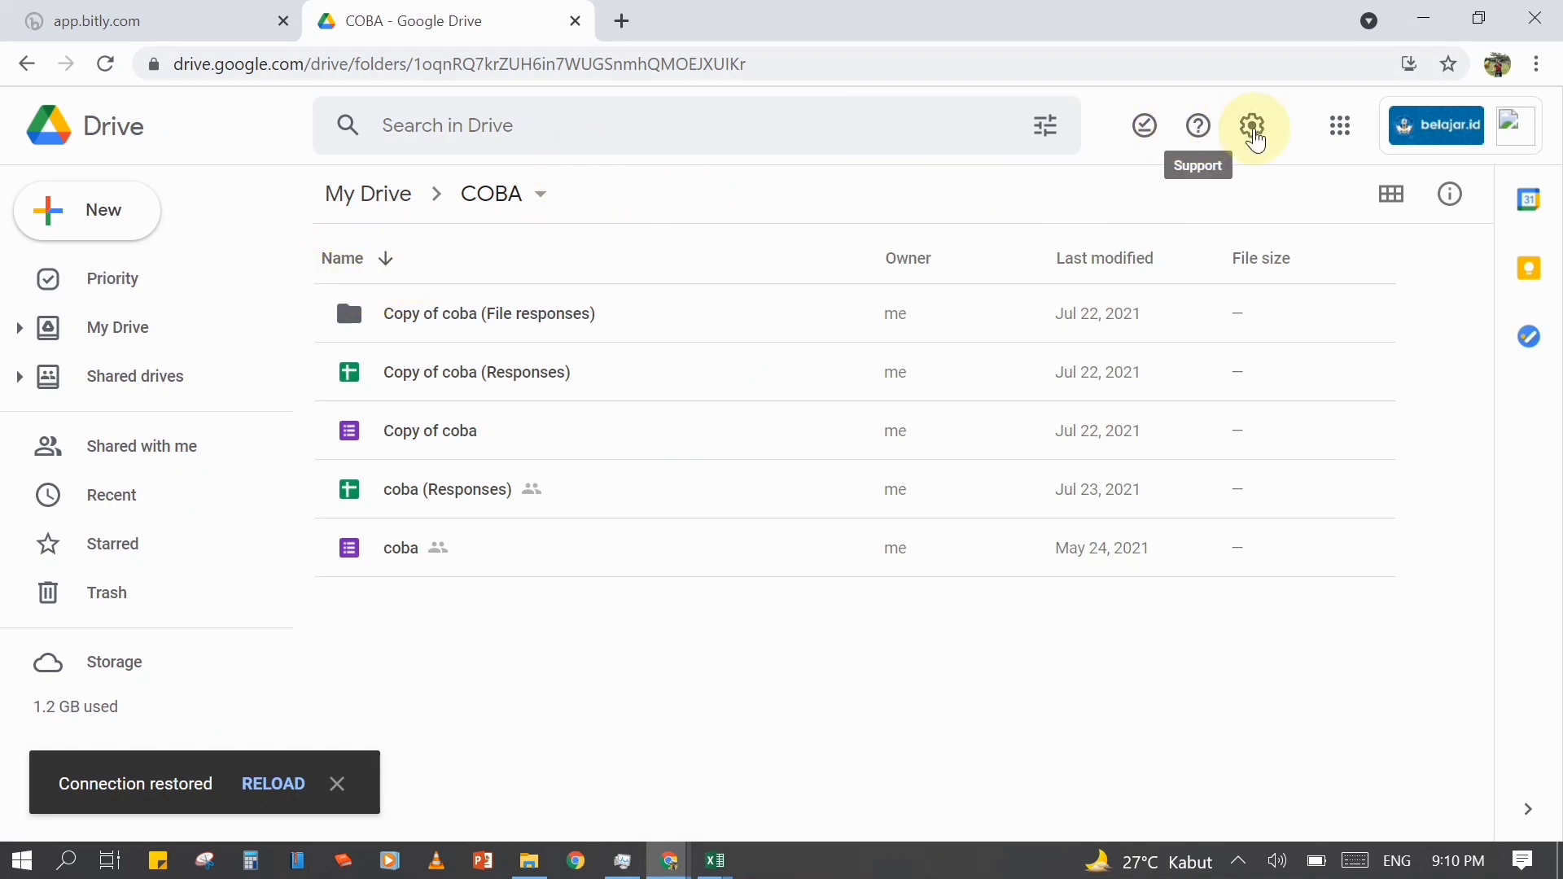
left_click(1339, 125)
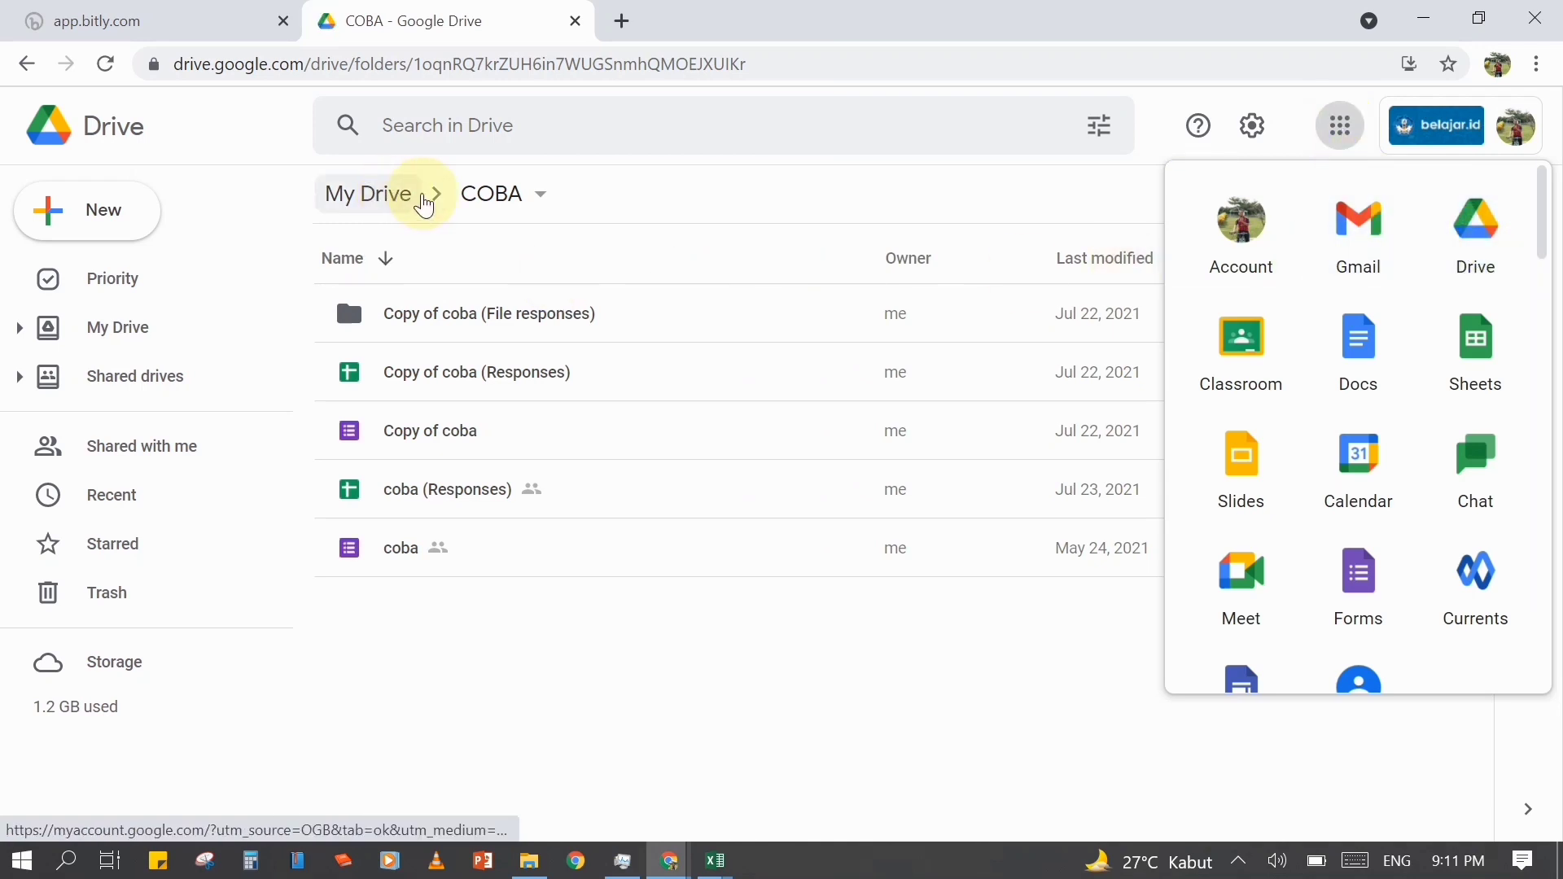
left_click(91, 209)
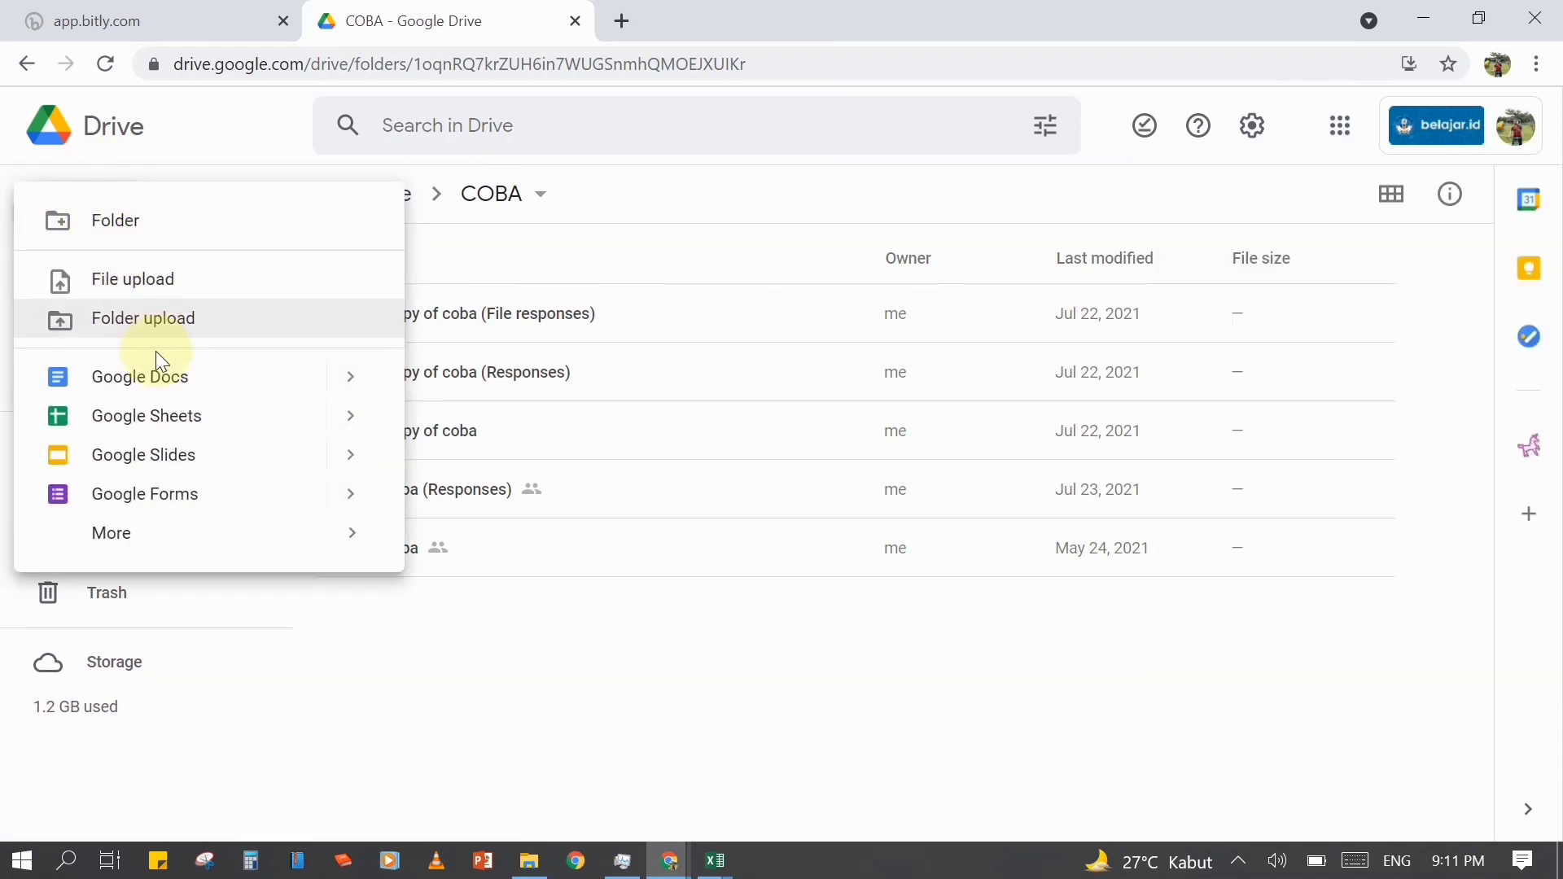
left_click(200, 498)
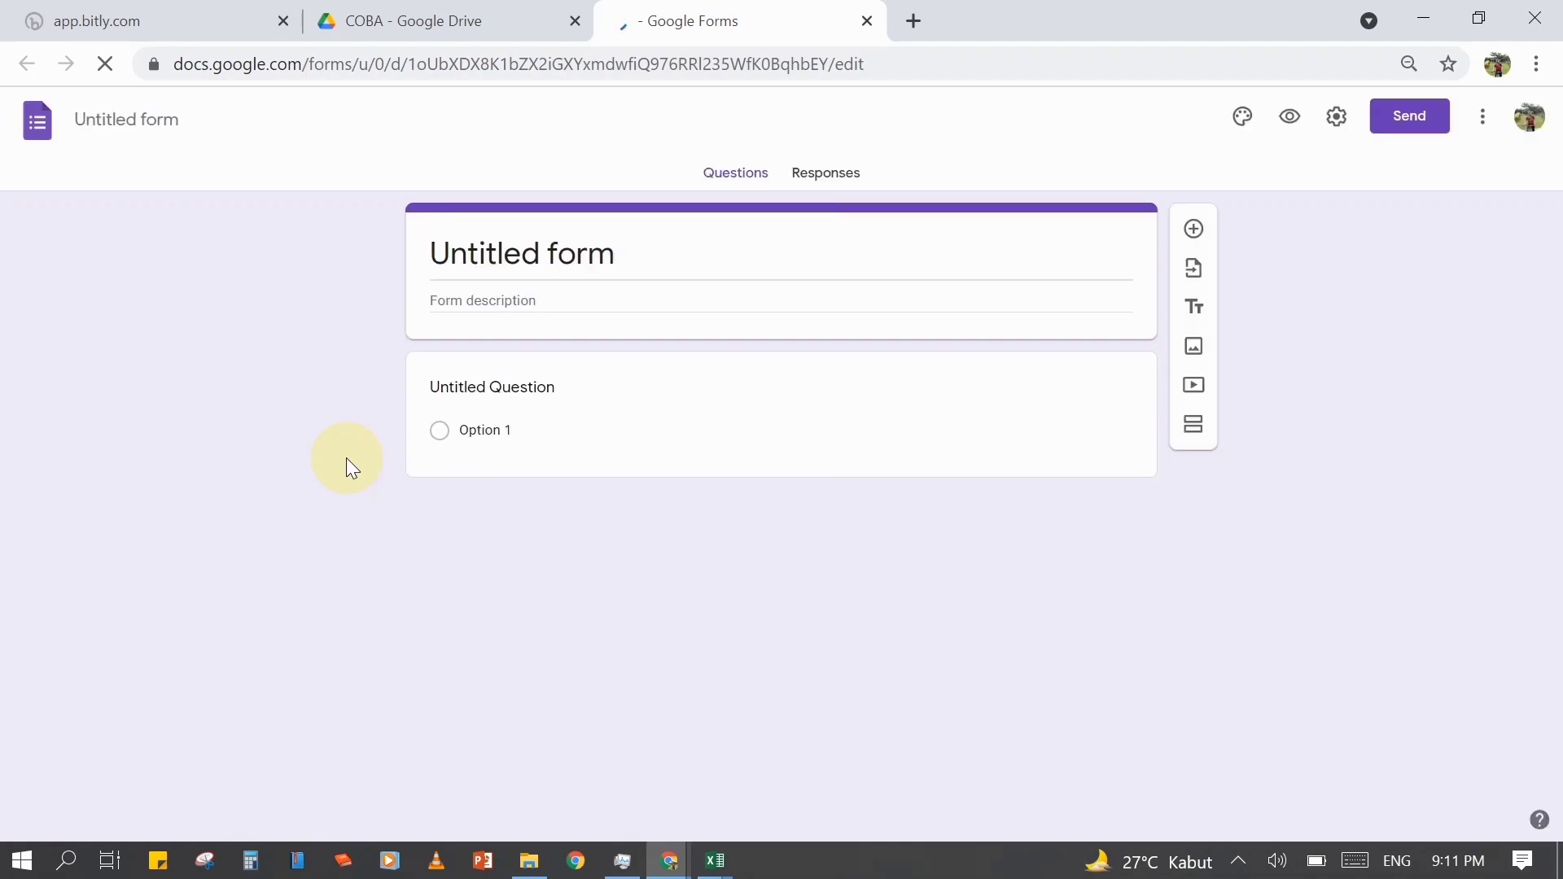
- Title the new form "12 MIPA 1"
left_click(639, 255)
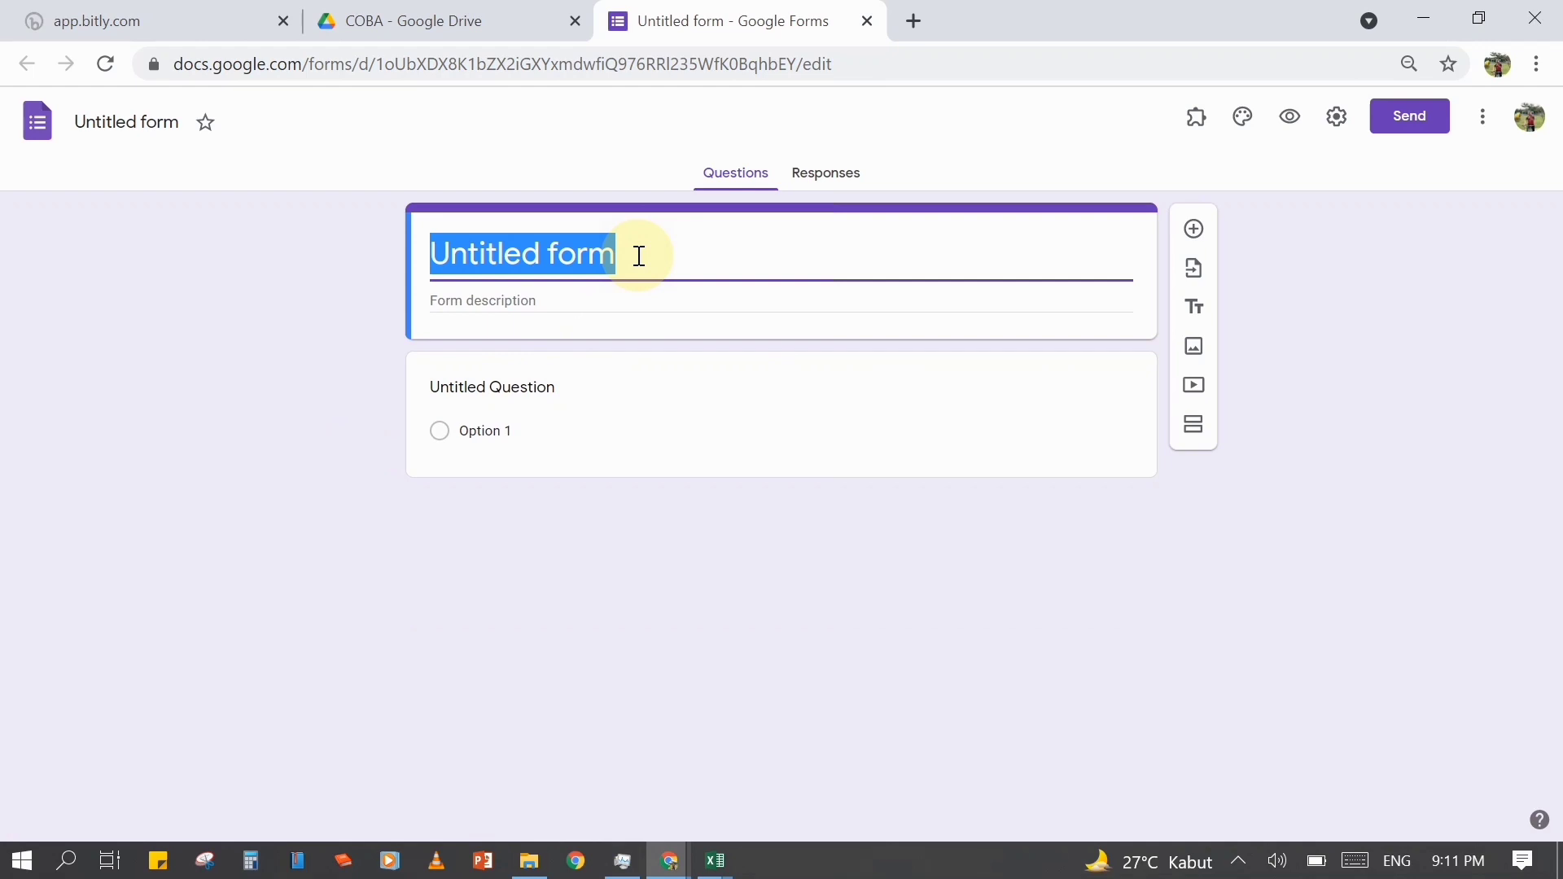
type("12 mip")
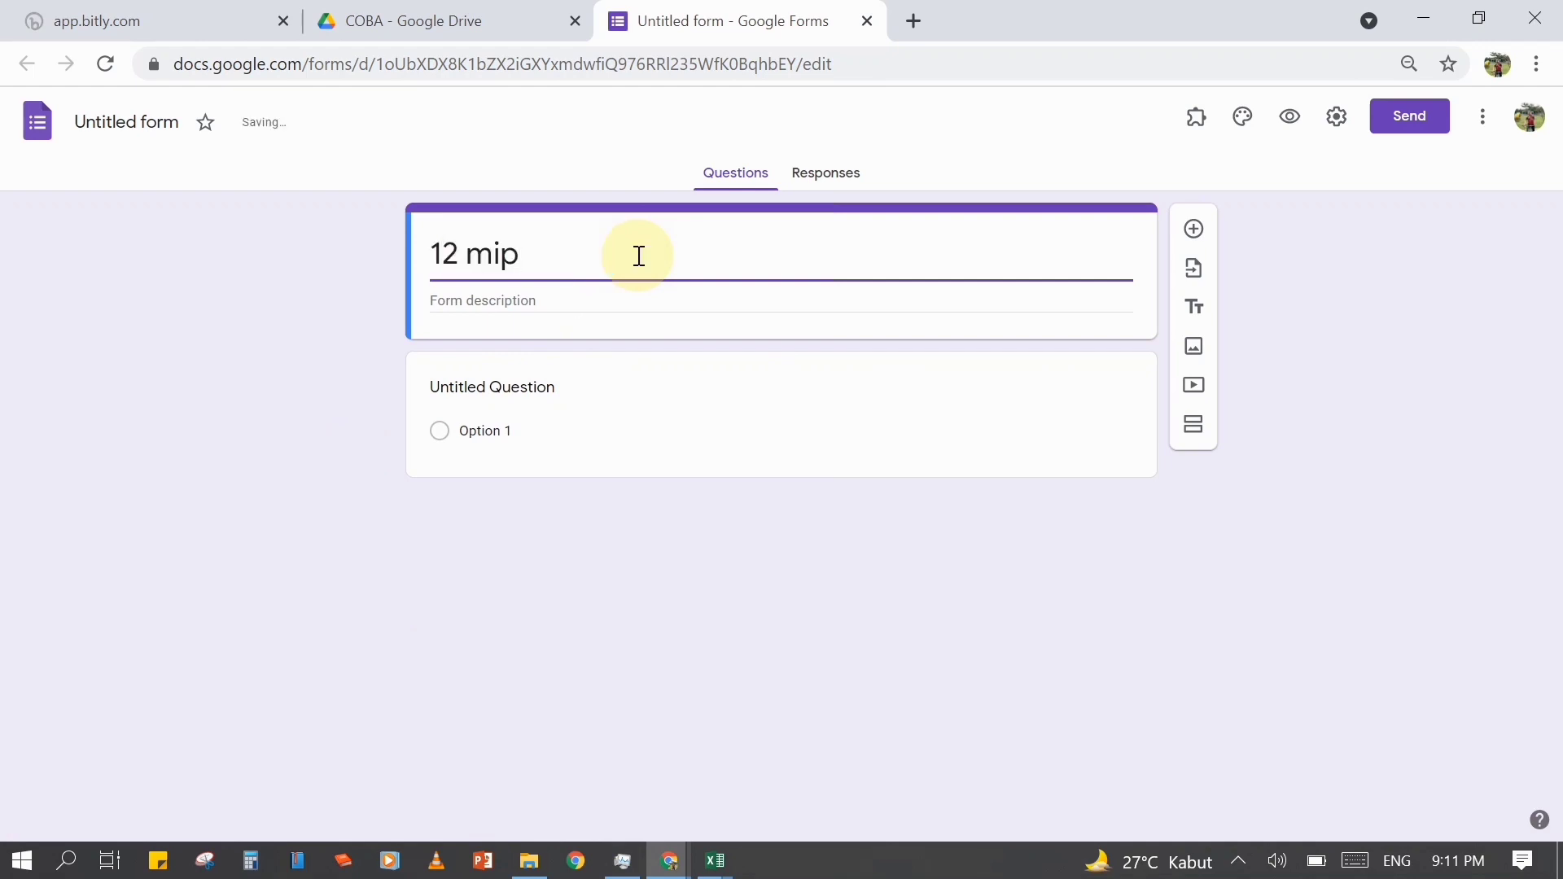
key("BackSpace")
key("BackSpace")
key("BackSpace")
key("BackSpace")
type("MI")
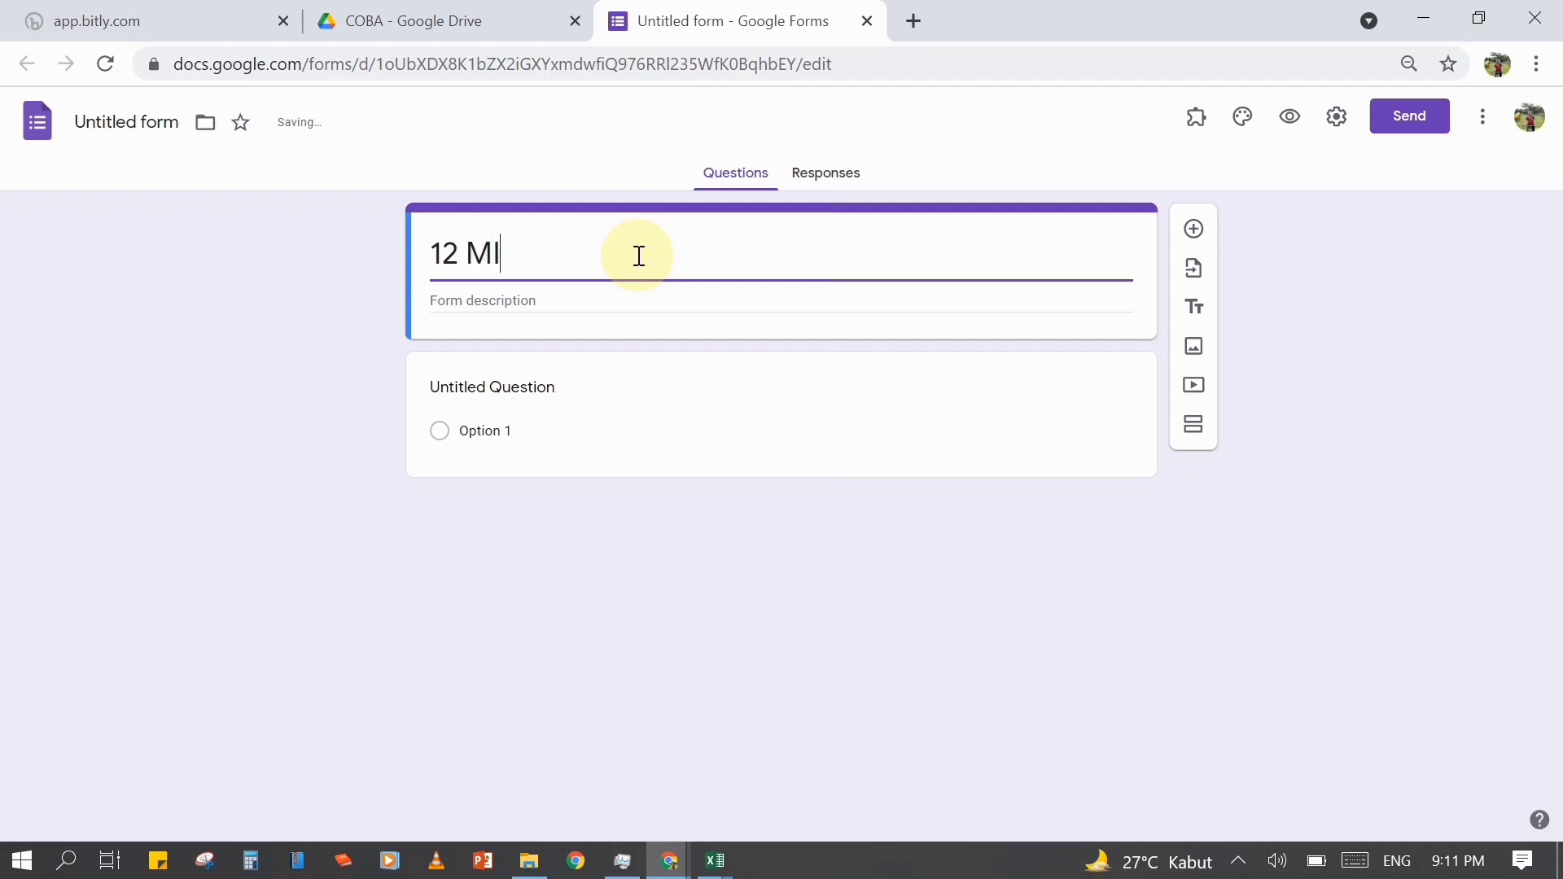
type("PA 1")
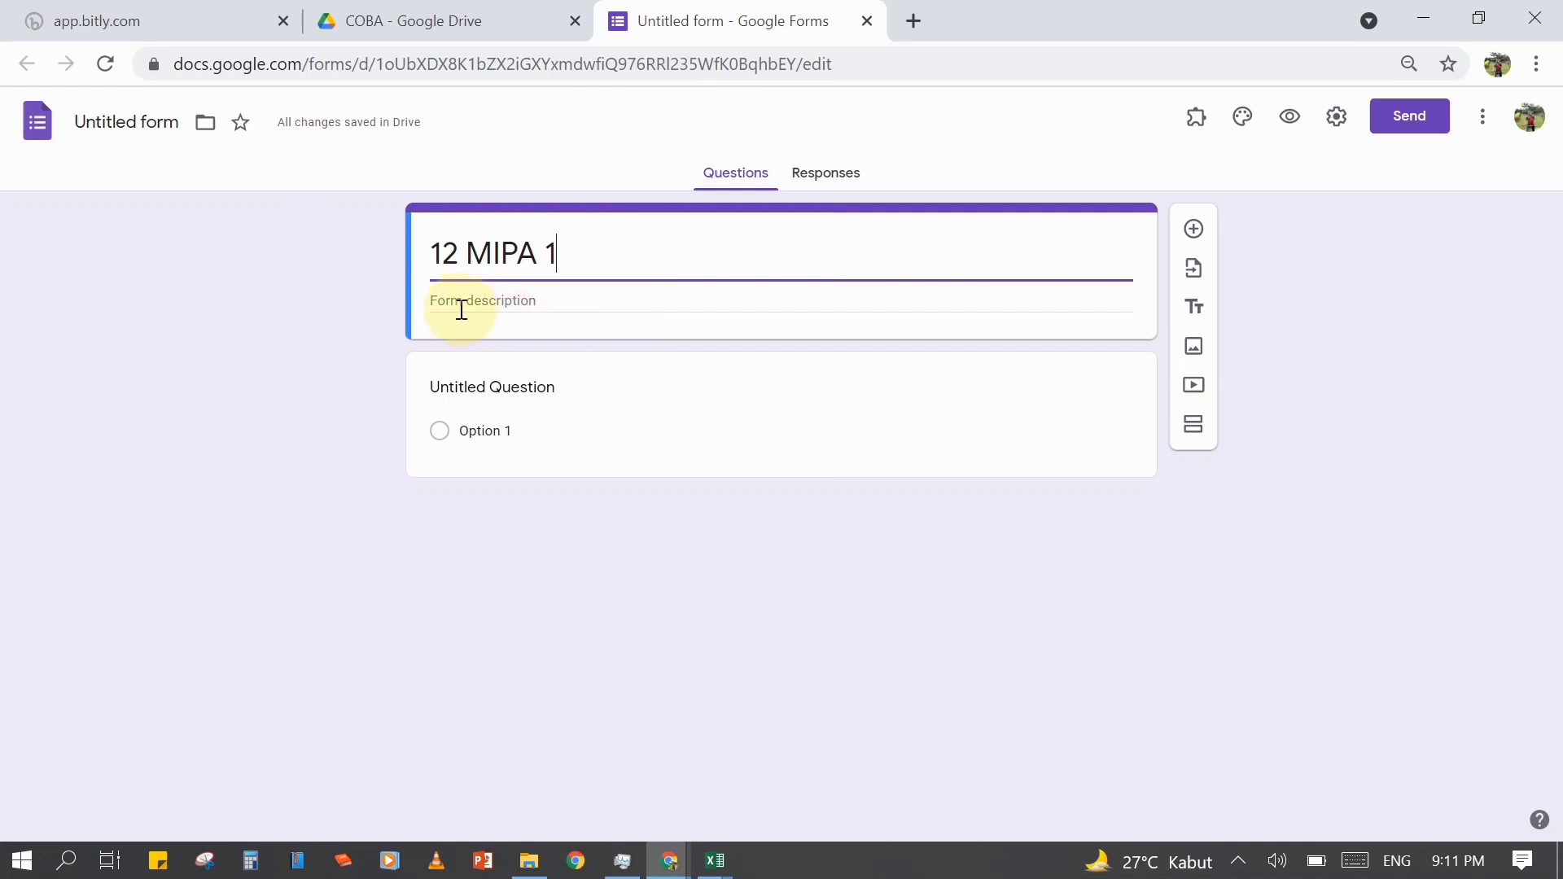
- Name the first question "PILIH NAMA LENGKAP" and make it a dropdown
left_click(583, 391)
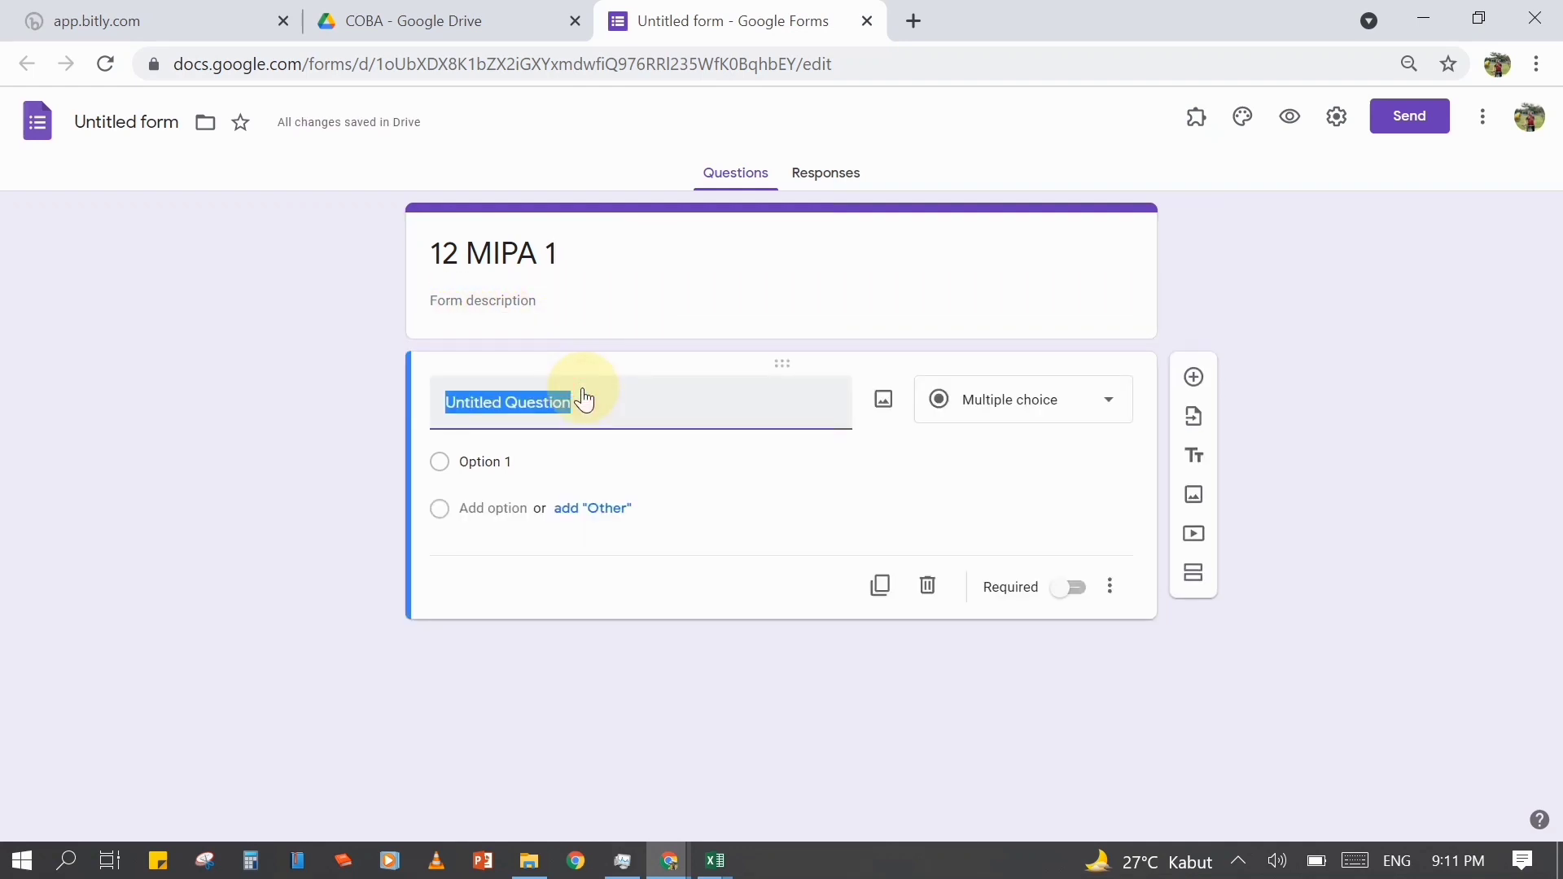
type("PILIH NA")
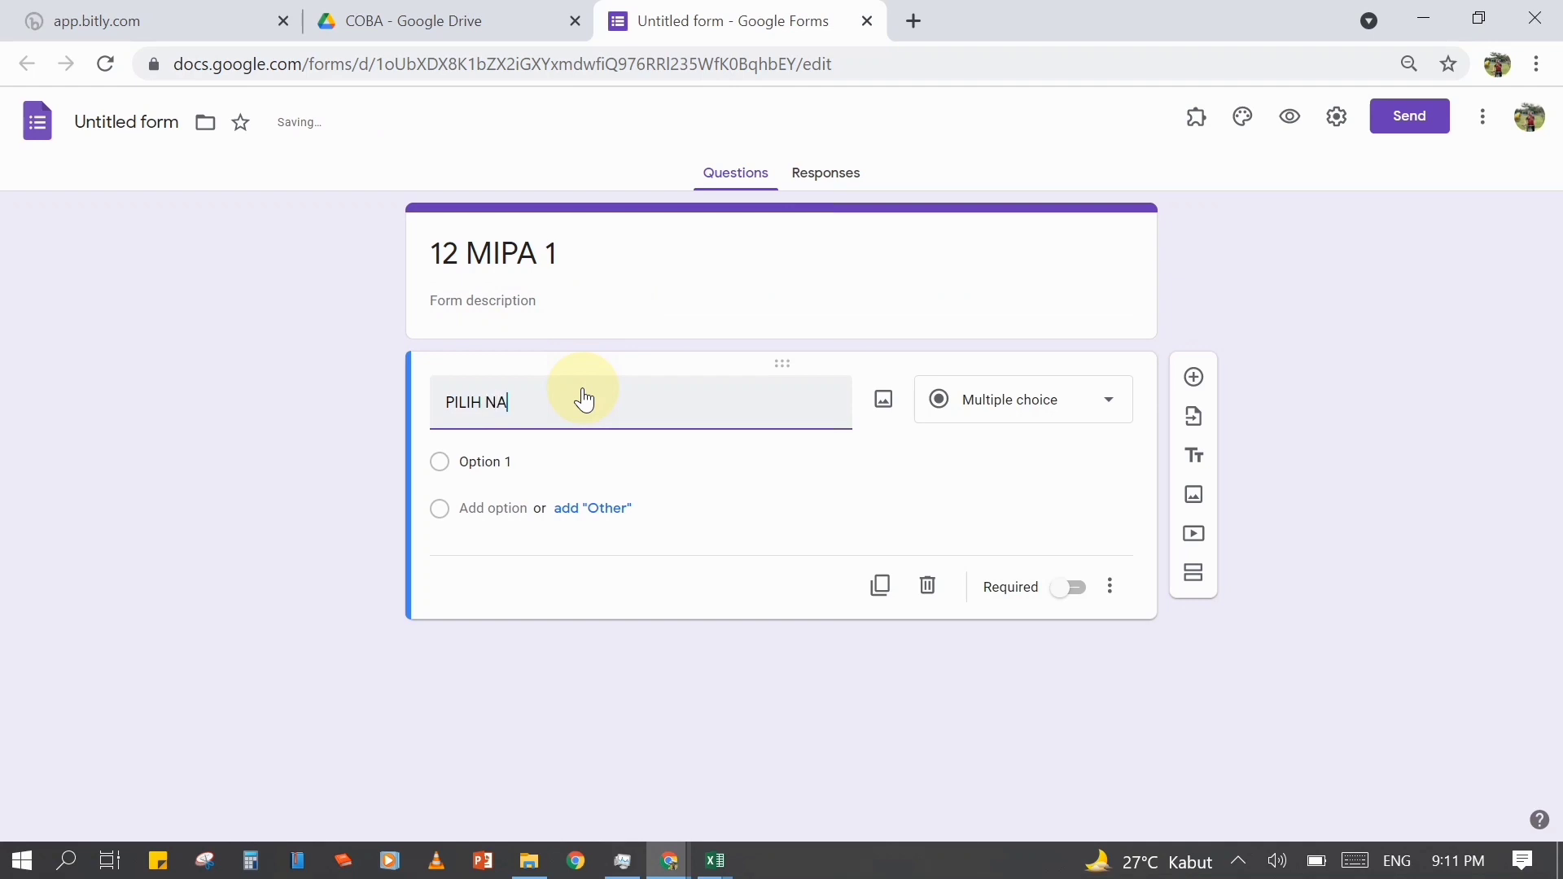
type("MA LENGKAP")
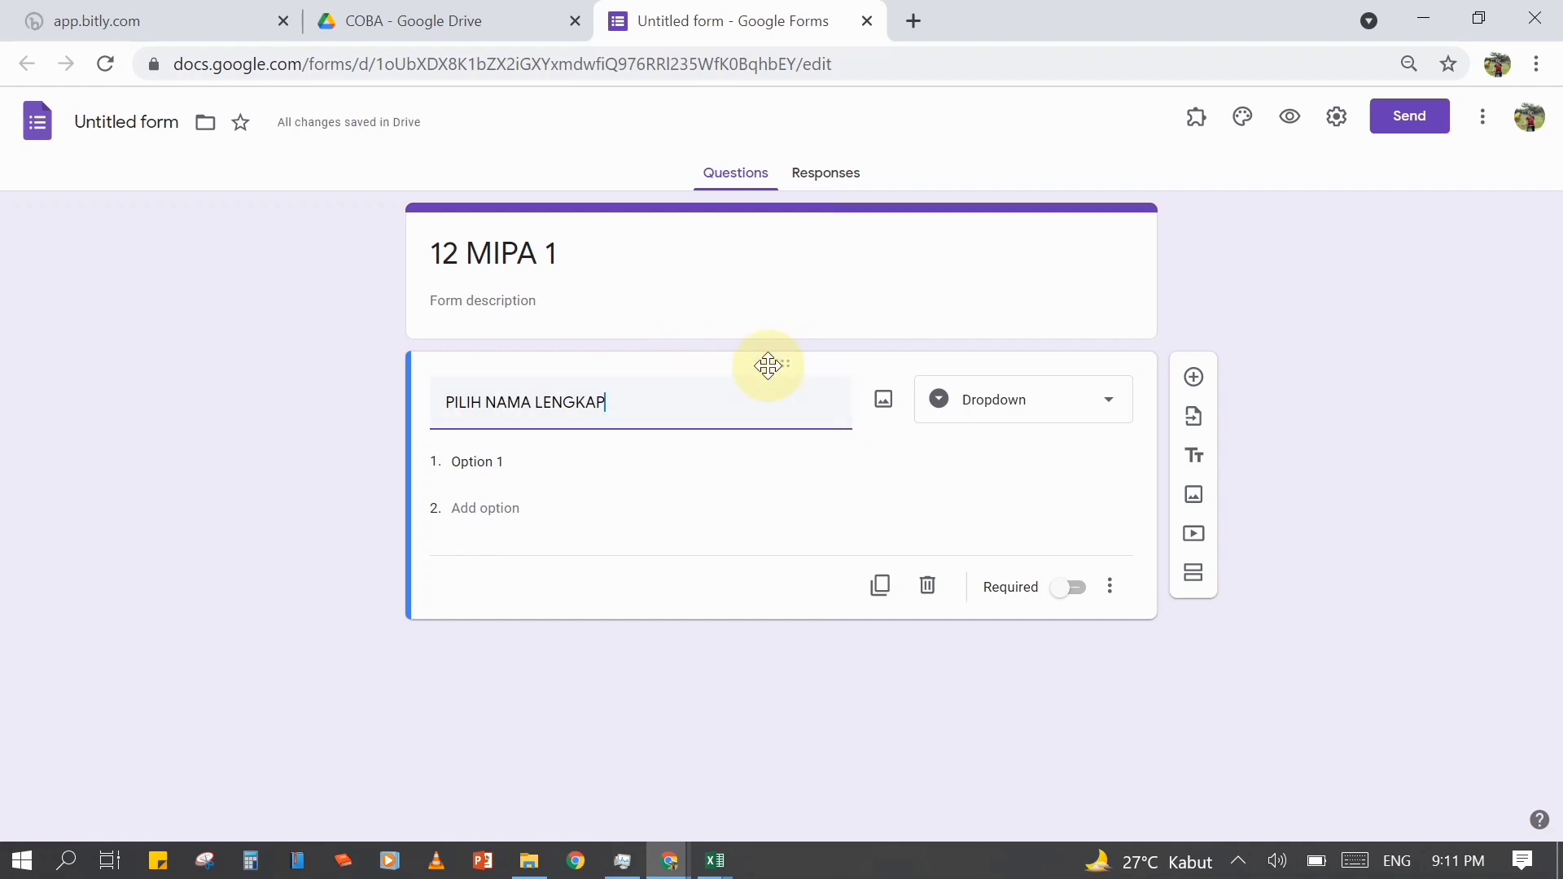
- Switch to the Excel workbook Salinan MASTER CETAK ABSEN BIASA.xlsm and examine the XII MIPA 1 student list, the numbered-name formula in AM20 and the class selector
left_click(717, 862)
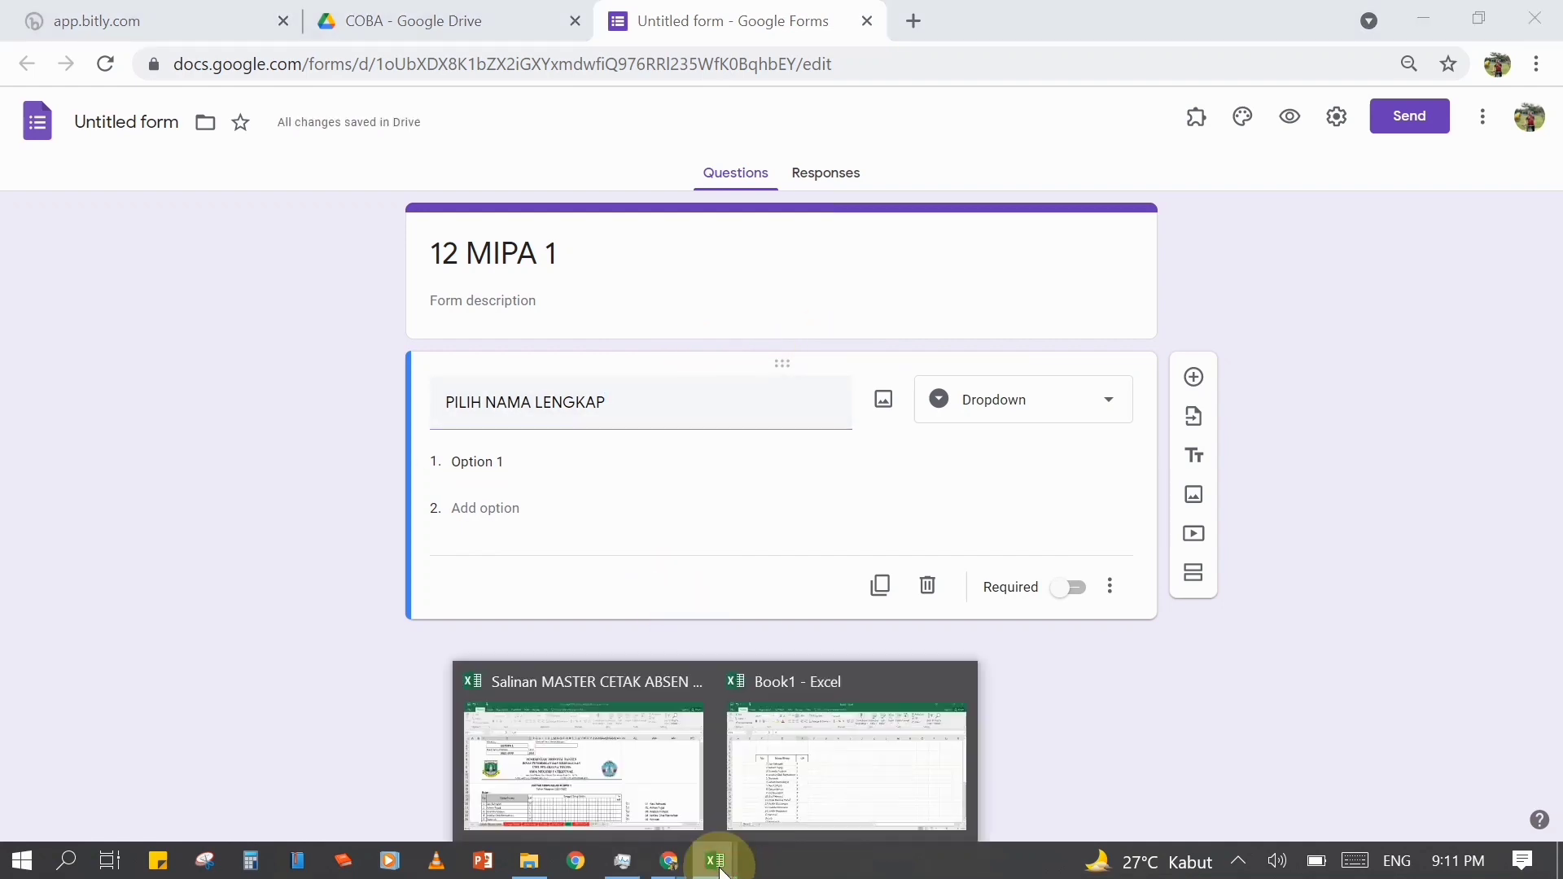
left_click(649, 785)
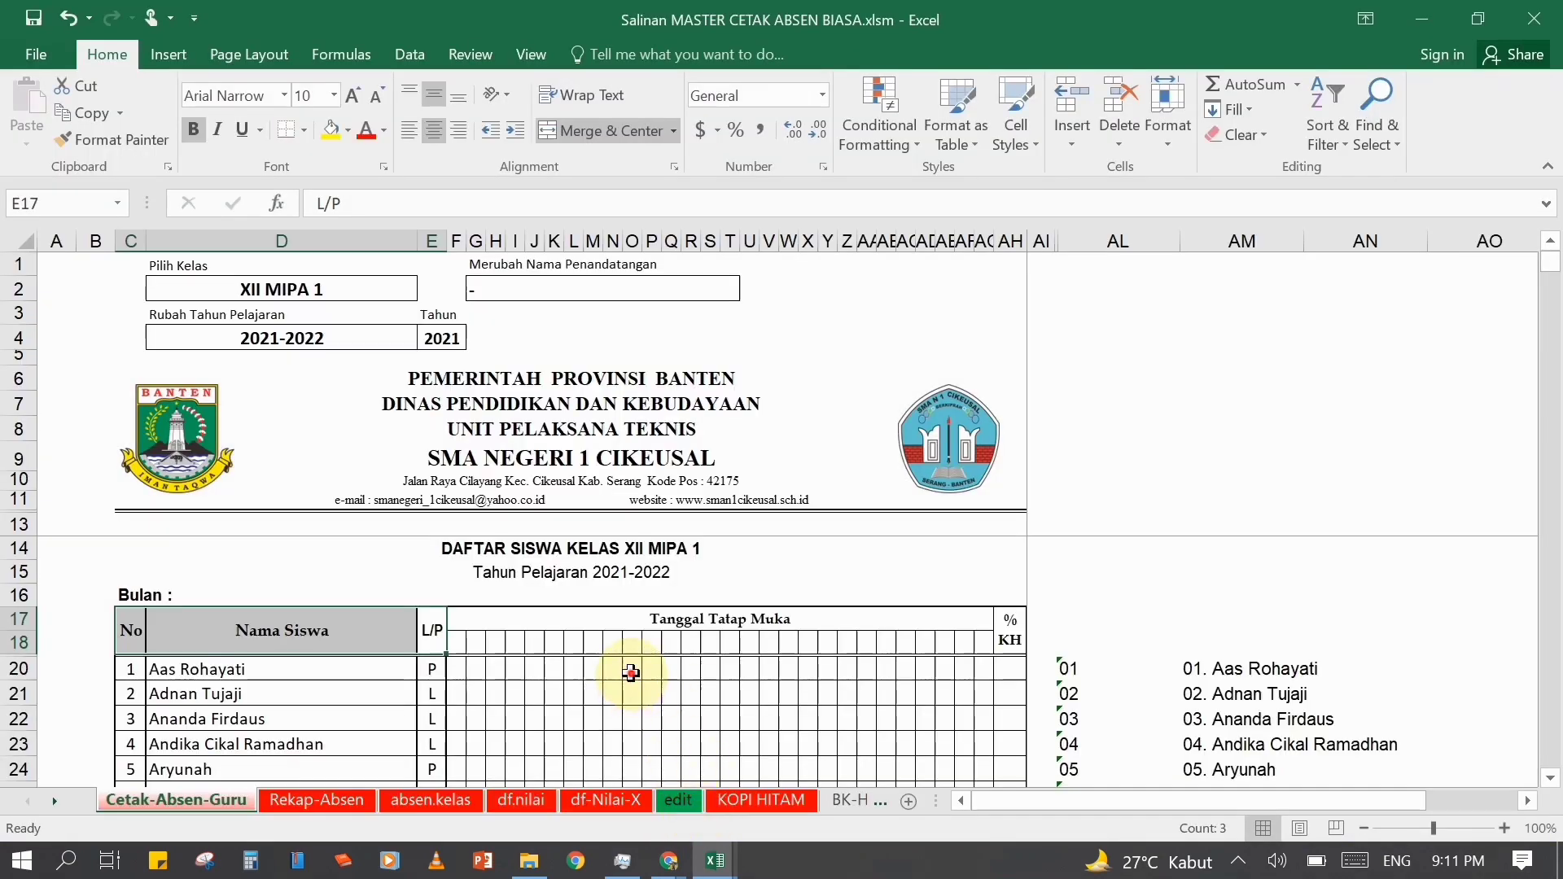
left_click(630, 669)
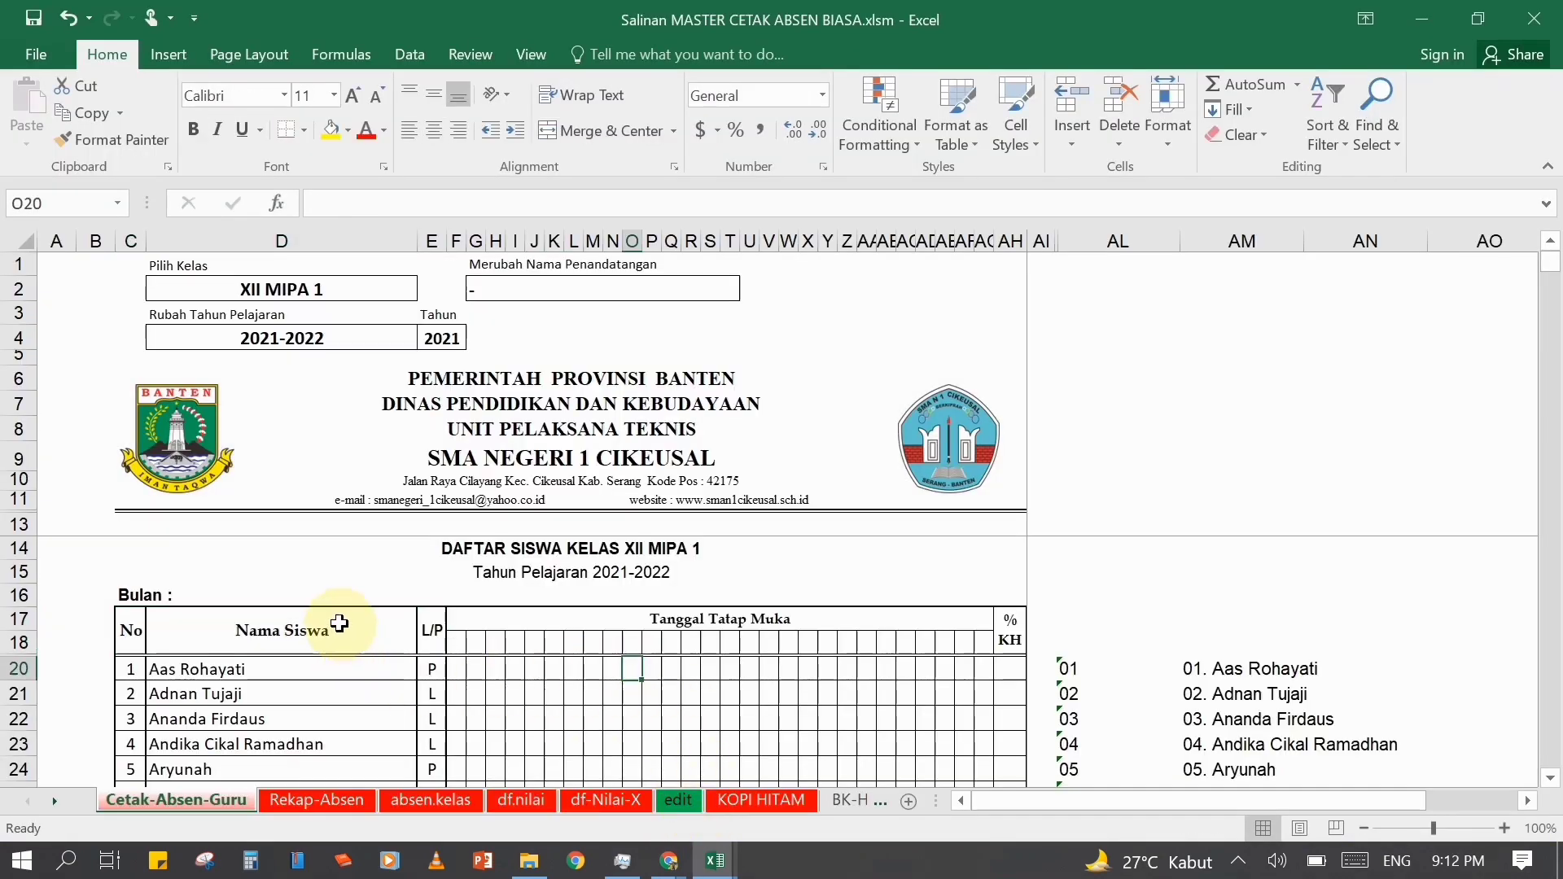
scroll(296, 640, "down", 7)
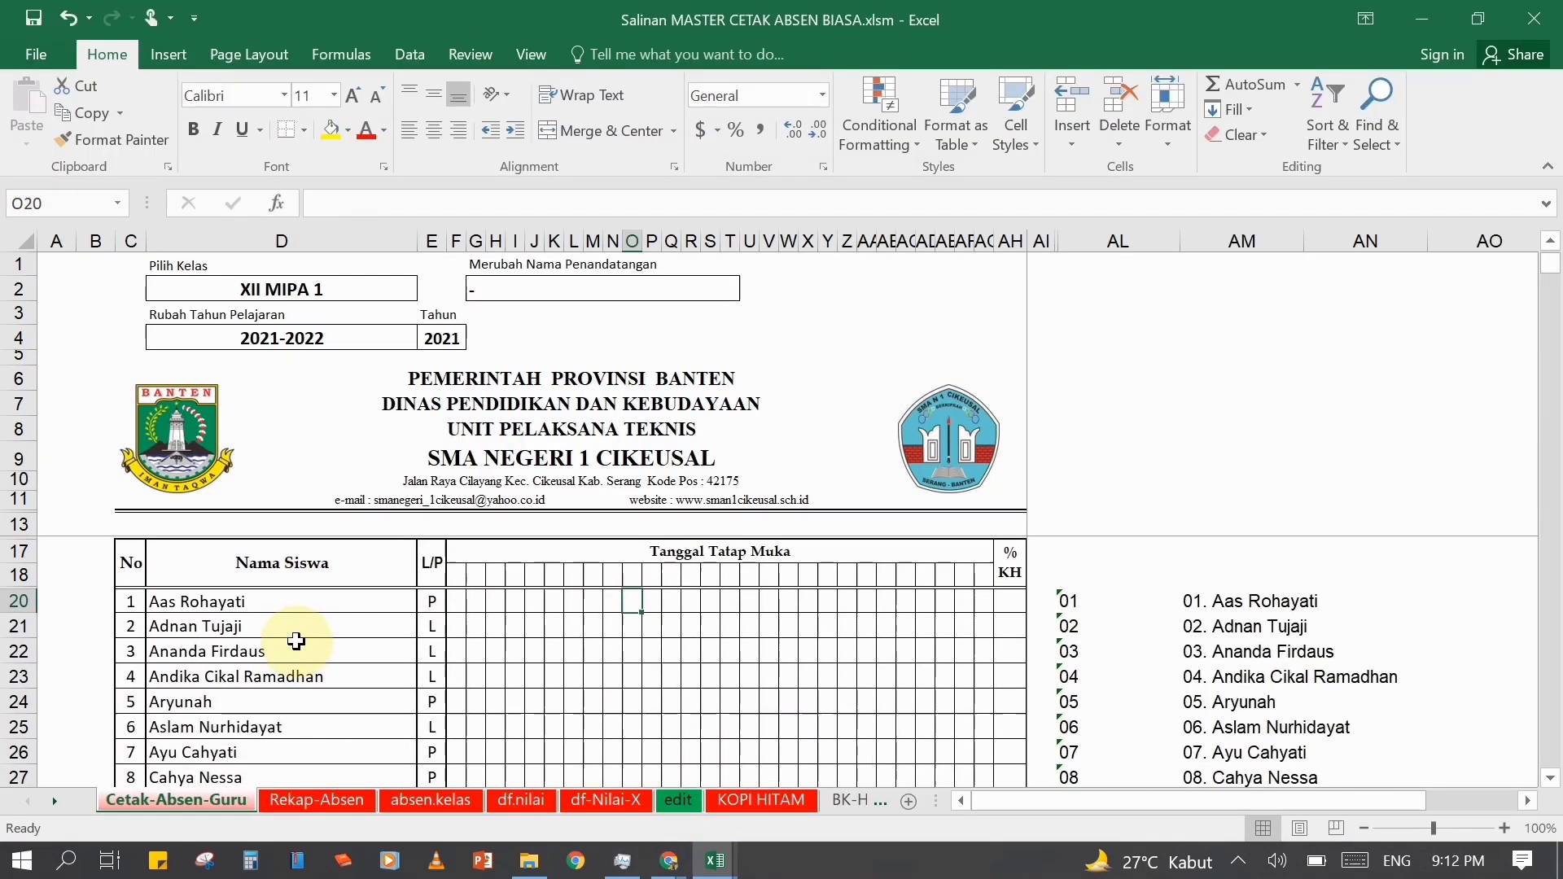
scroll(296, 644, "down", 6)
scroll(294, 647, "up", 13)
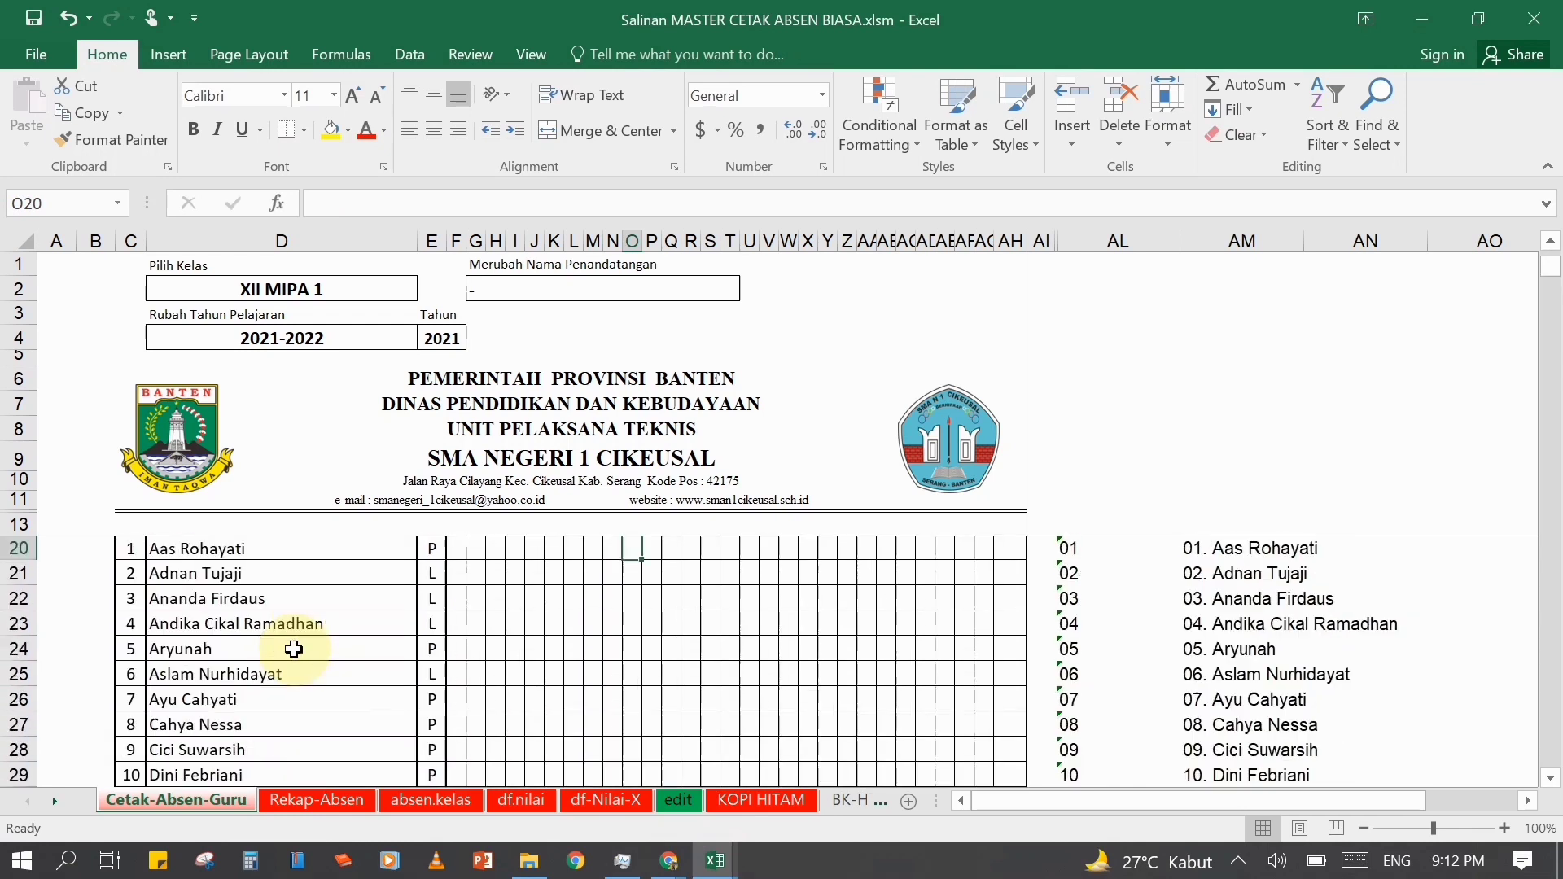
scroll(326, 647, "down", 2)
scroll(1139, 652, "up", 2)
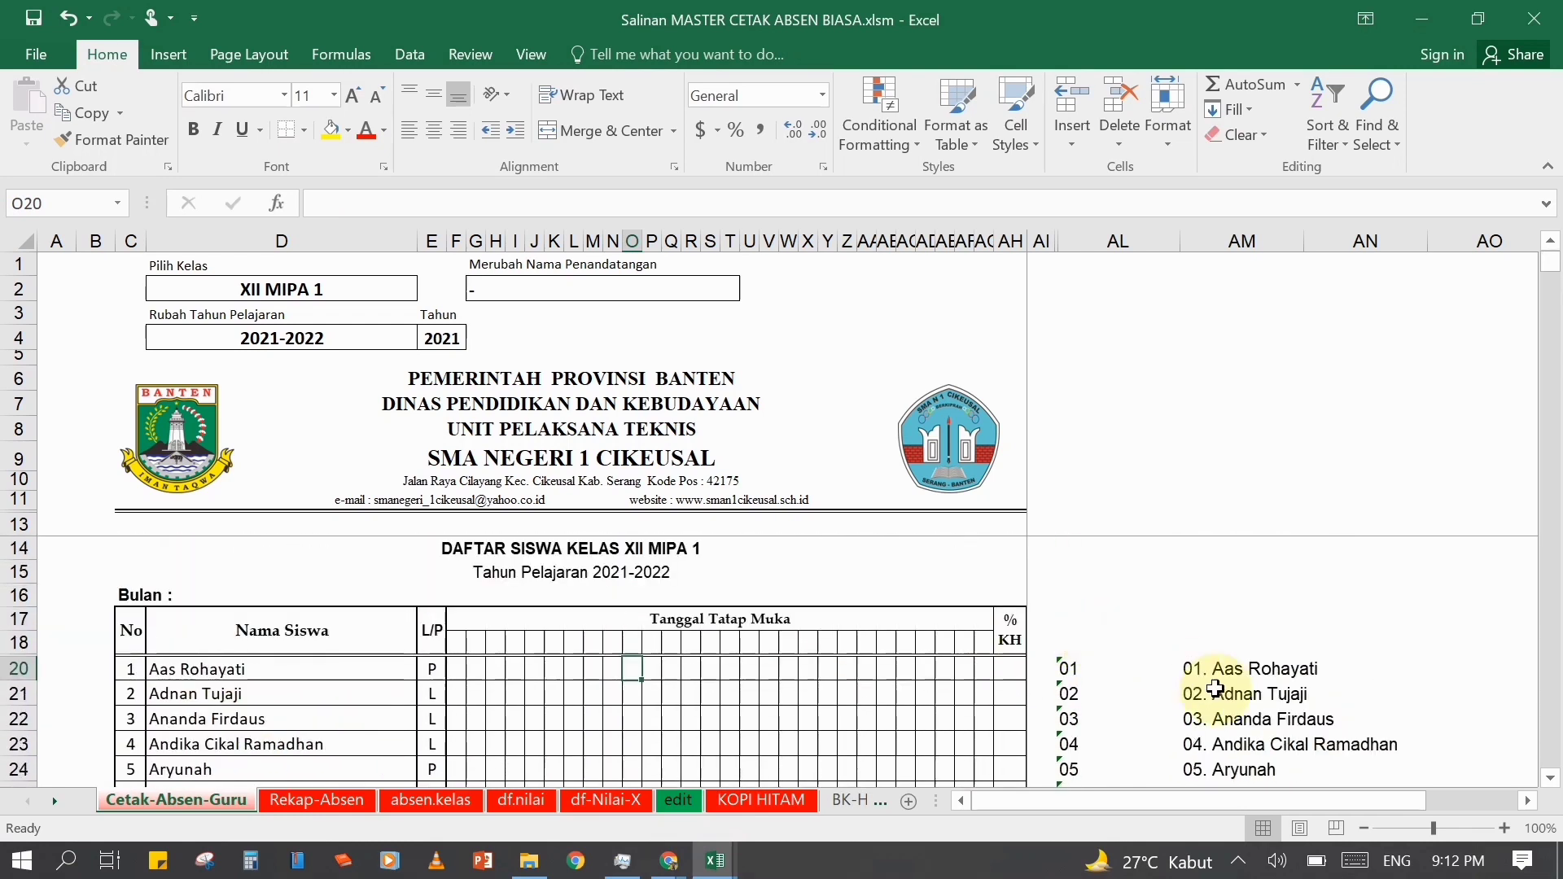
left_click(1230, 673)
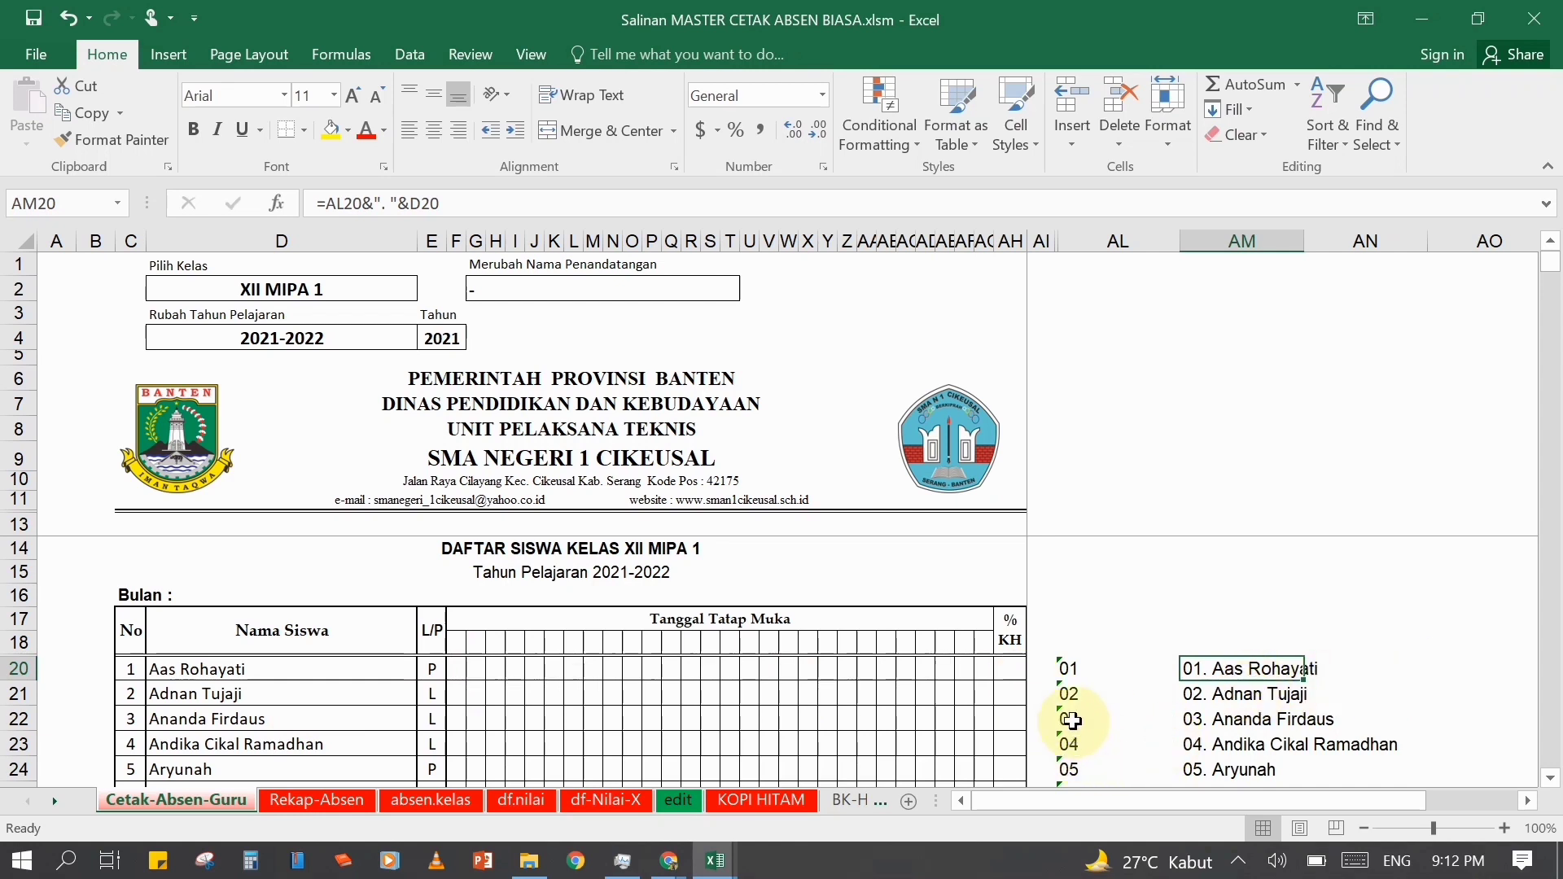
left_click(873, 506)
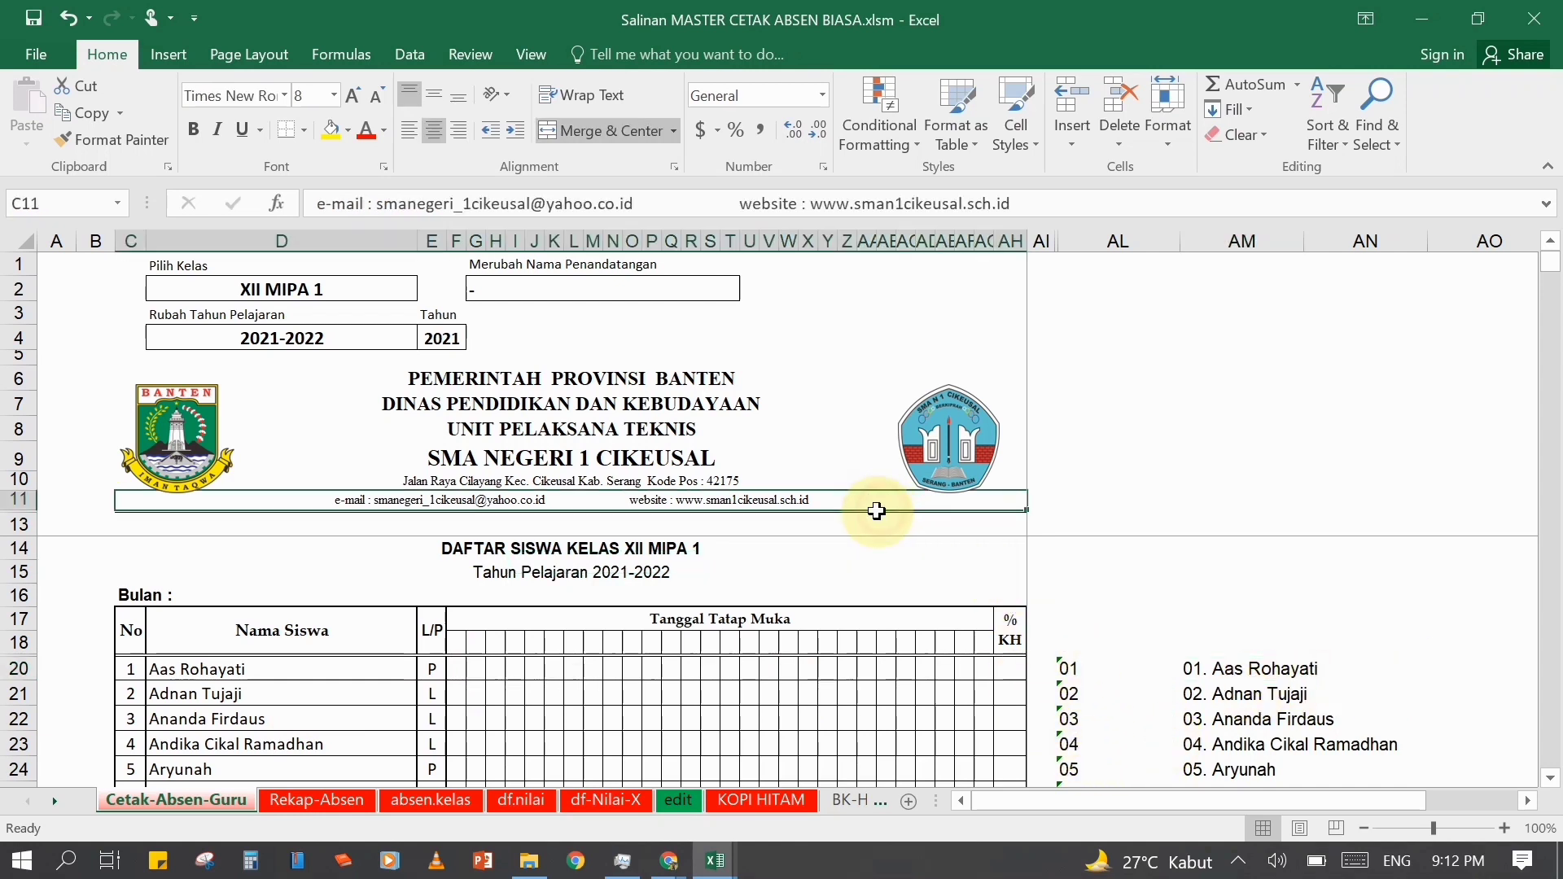
left_click(651, 595)
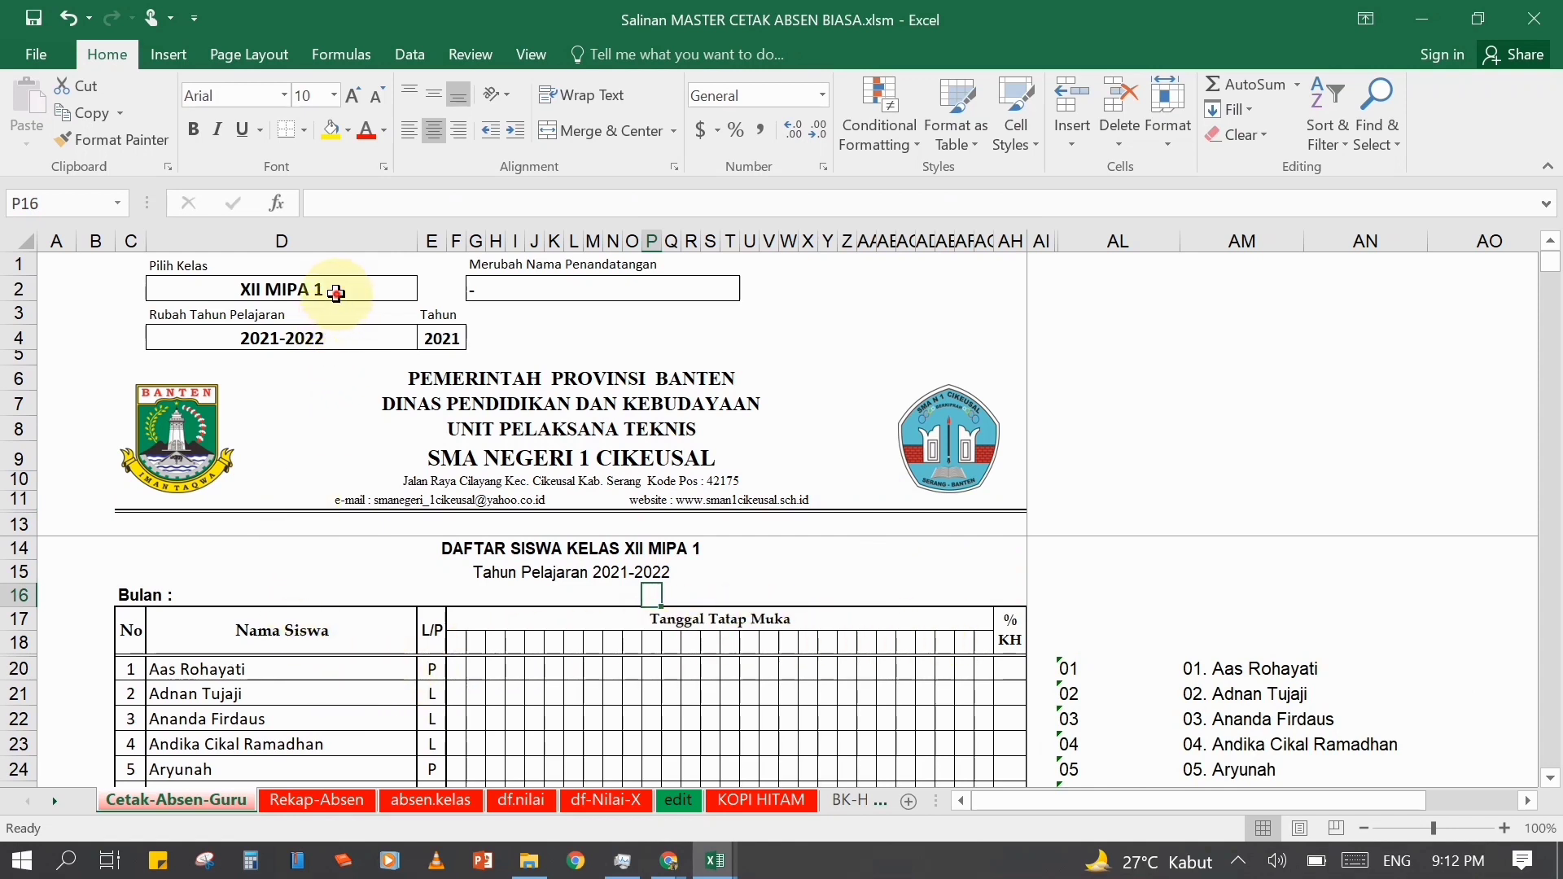
left_click(337, 294)
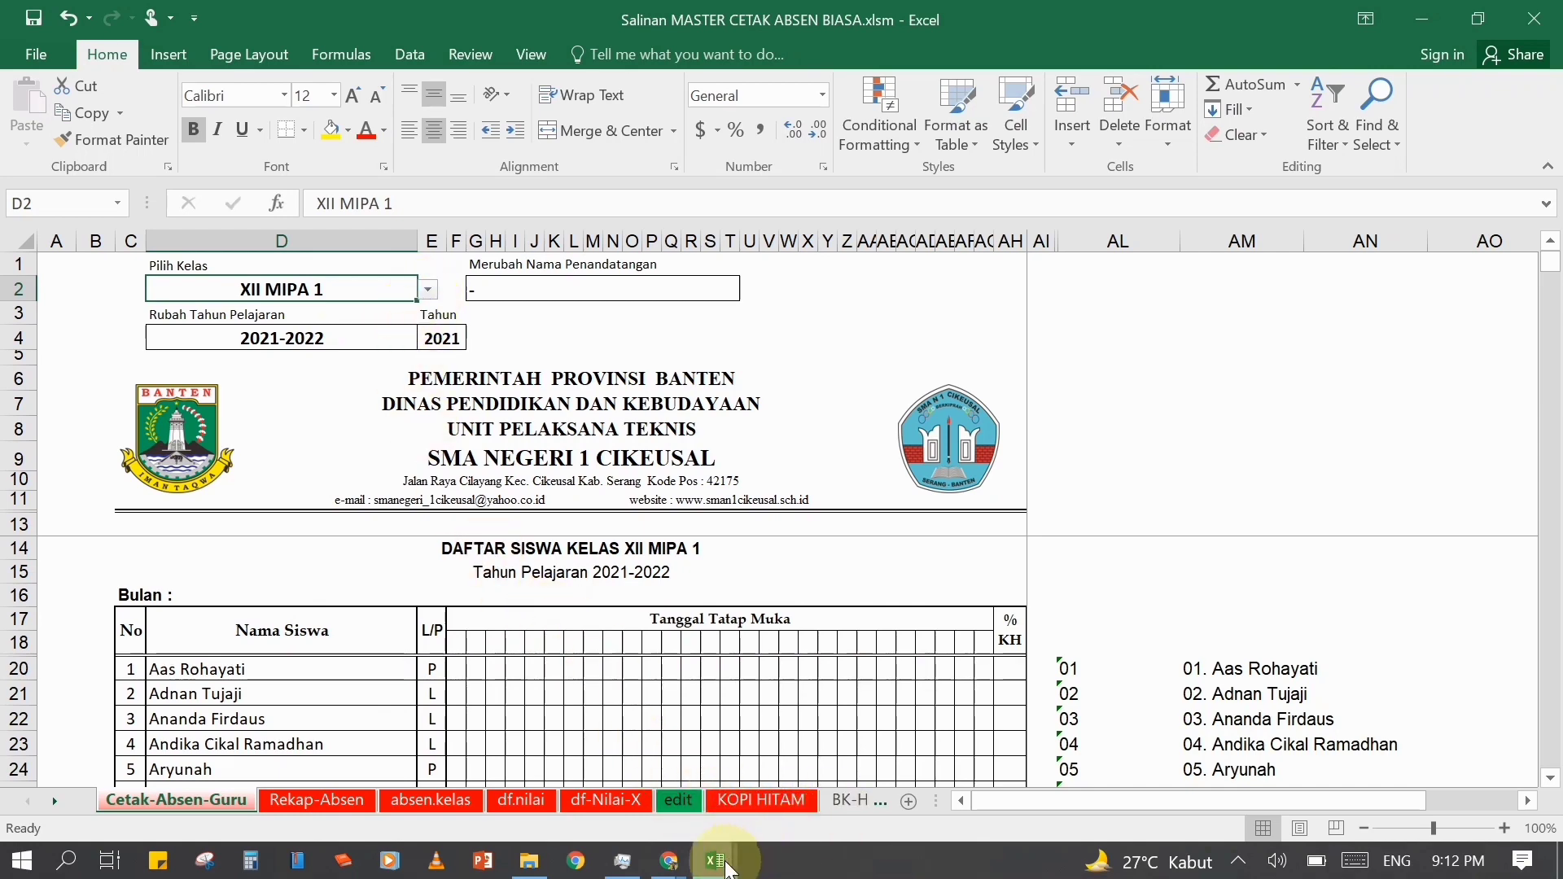
- Switch to the Book1 workbook and examine the student table's No, Nama Siswa and L/P columns
left_click(720, 866)
left_click(798, 774)
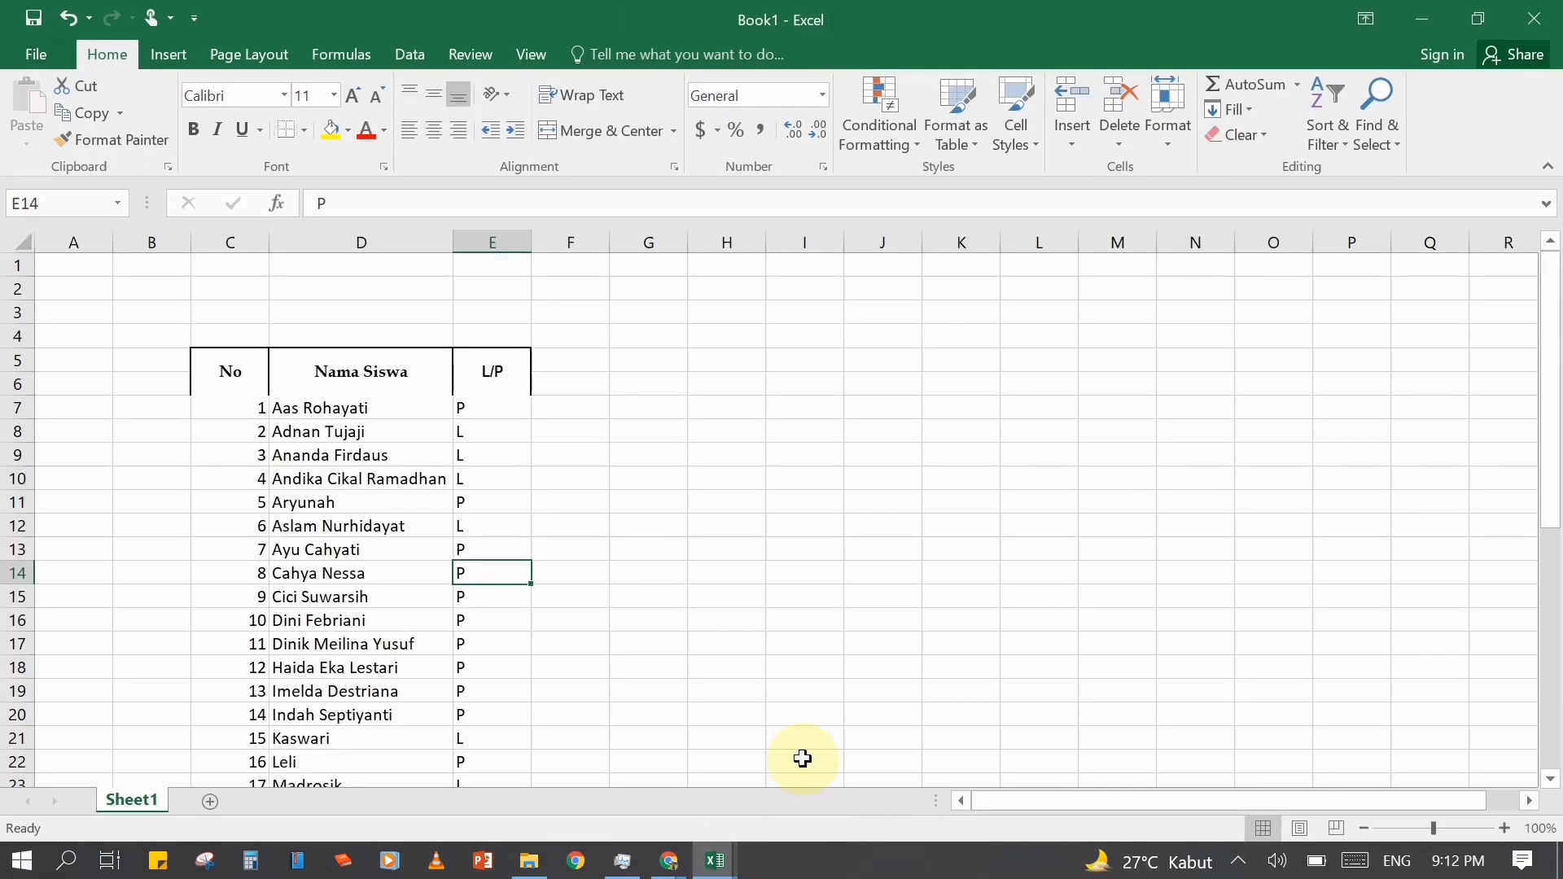
left_click(785, 472)
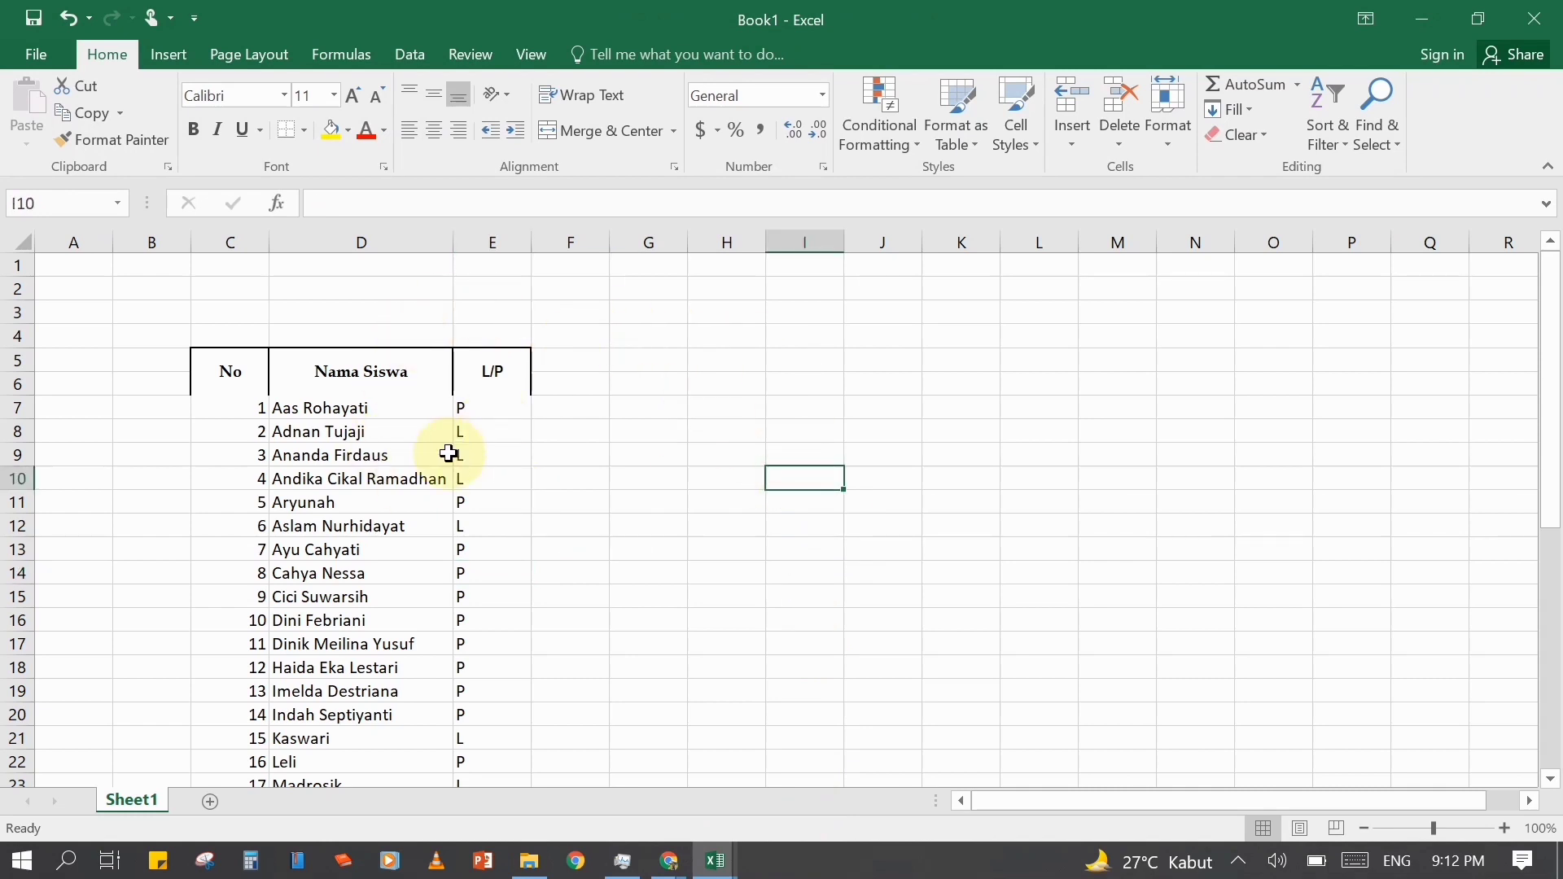
left_click(597, 374)
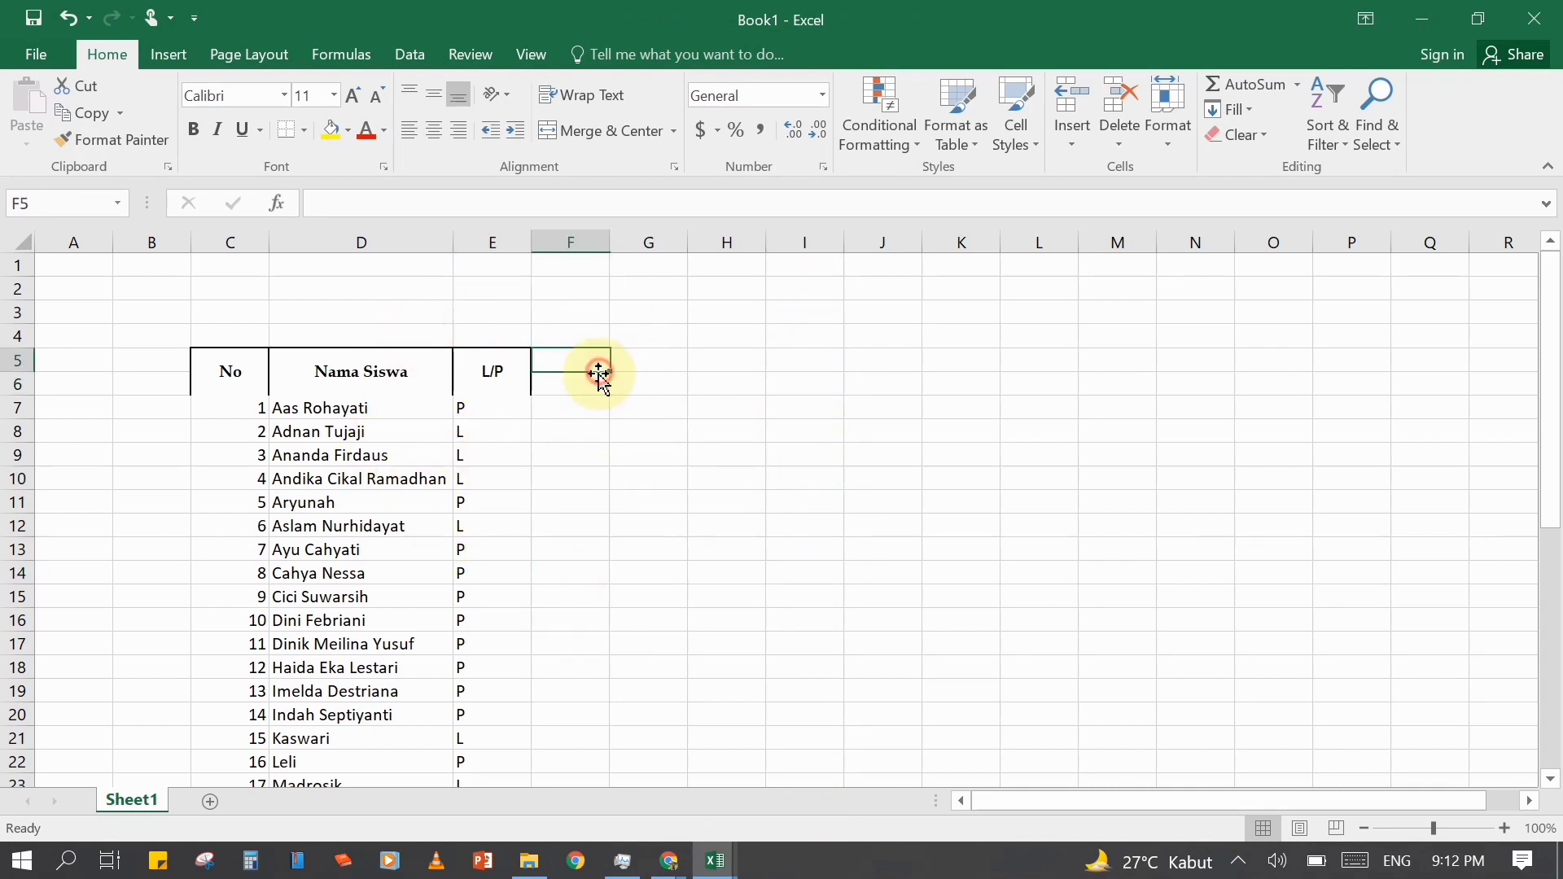
left_click(578, 481)
left_click(230, 487)
left_click(213, 434)
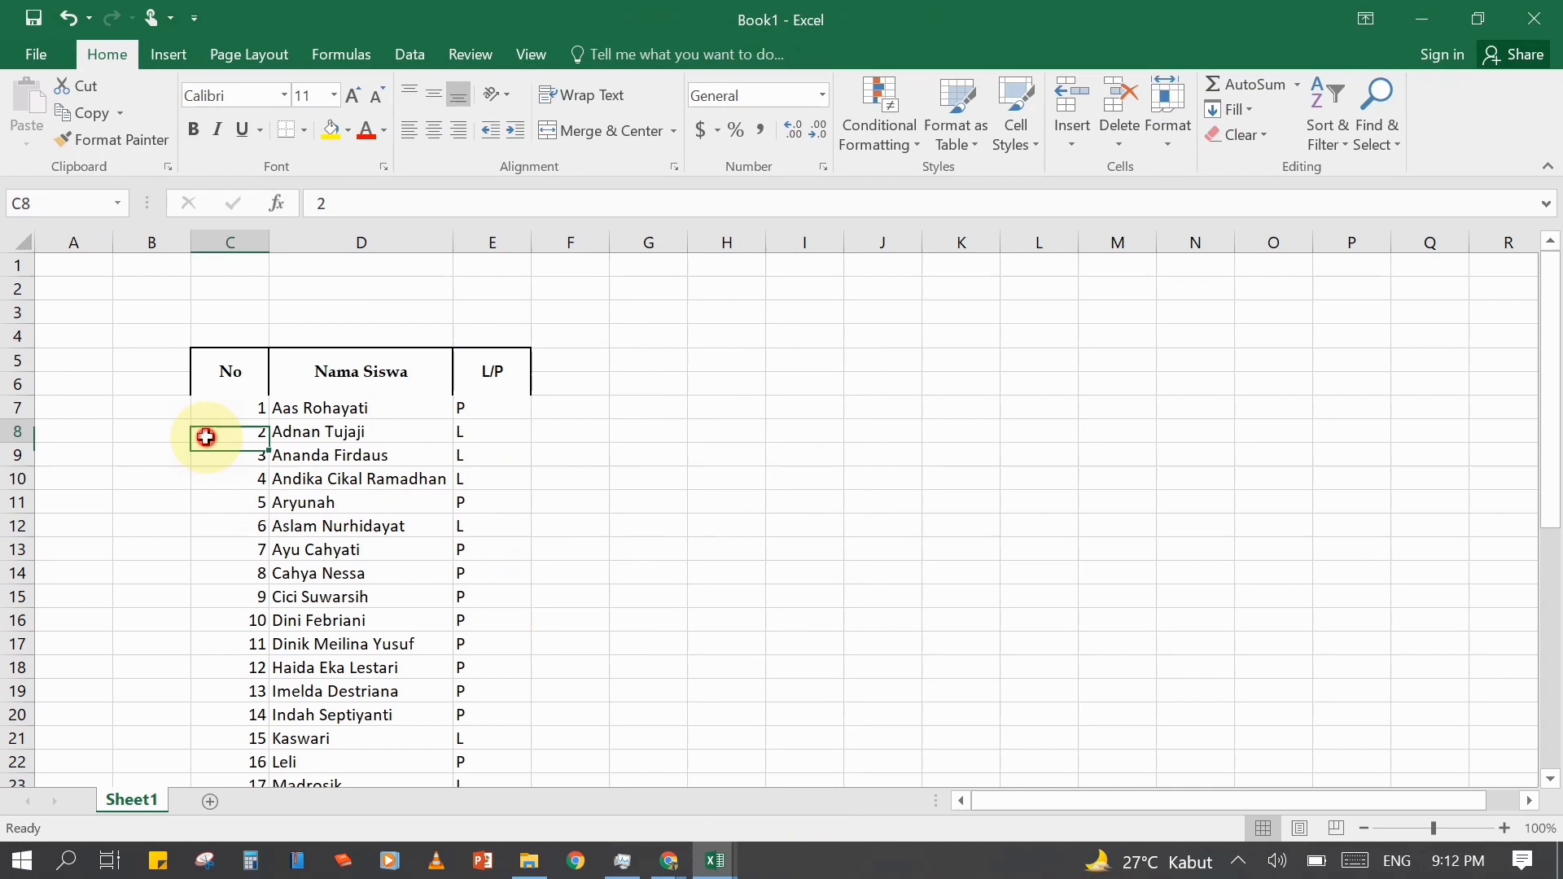
left_click(645, 405)
- Try to enter 01 as the first student's number in cell C7
left_click(245, 407)
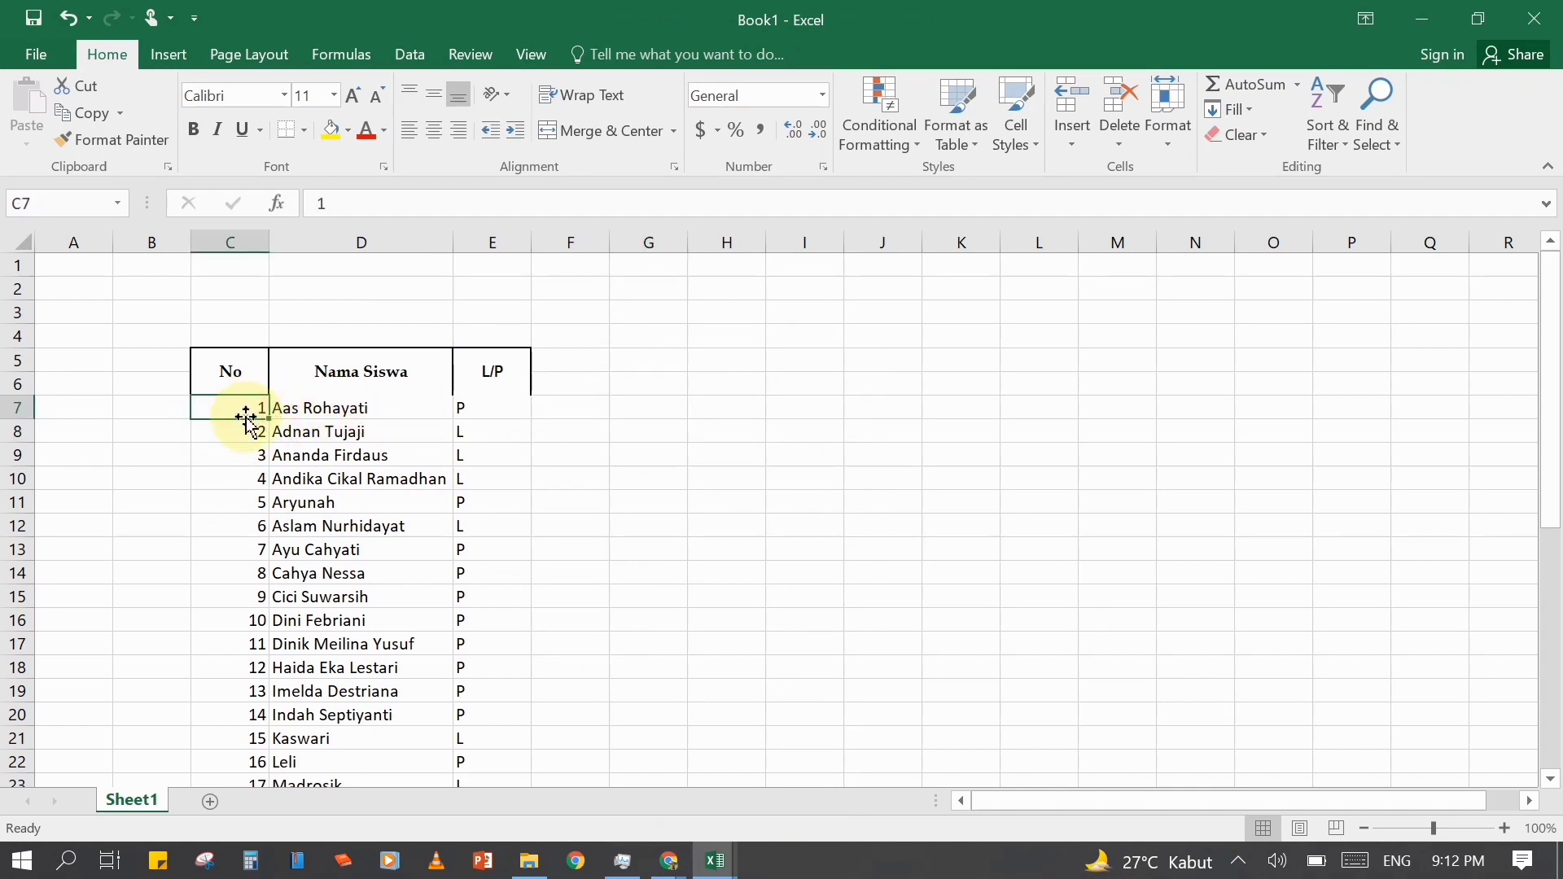
scroll(281, 594, "down", 1)
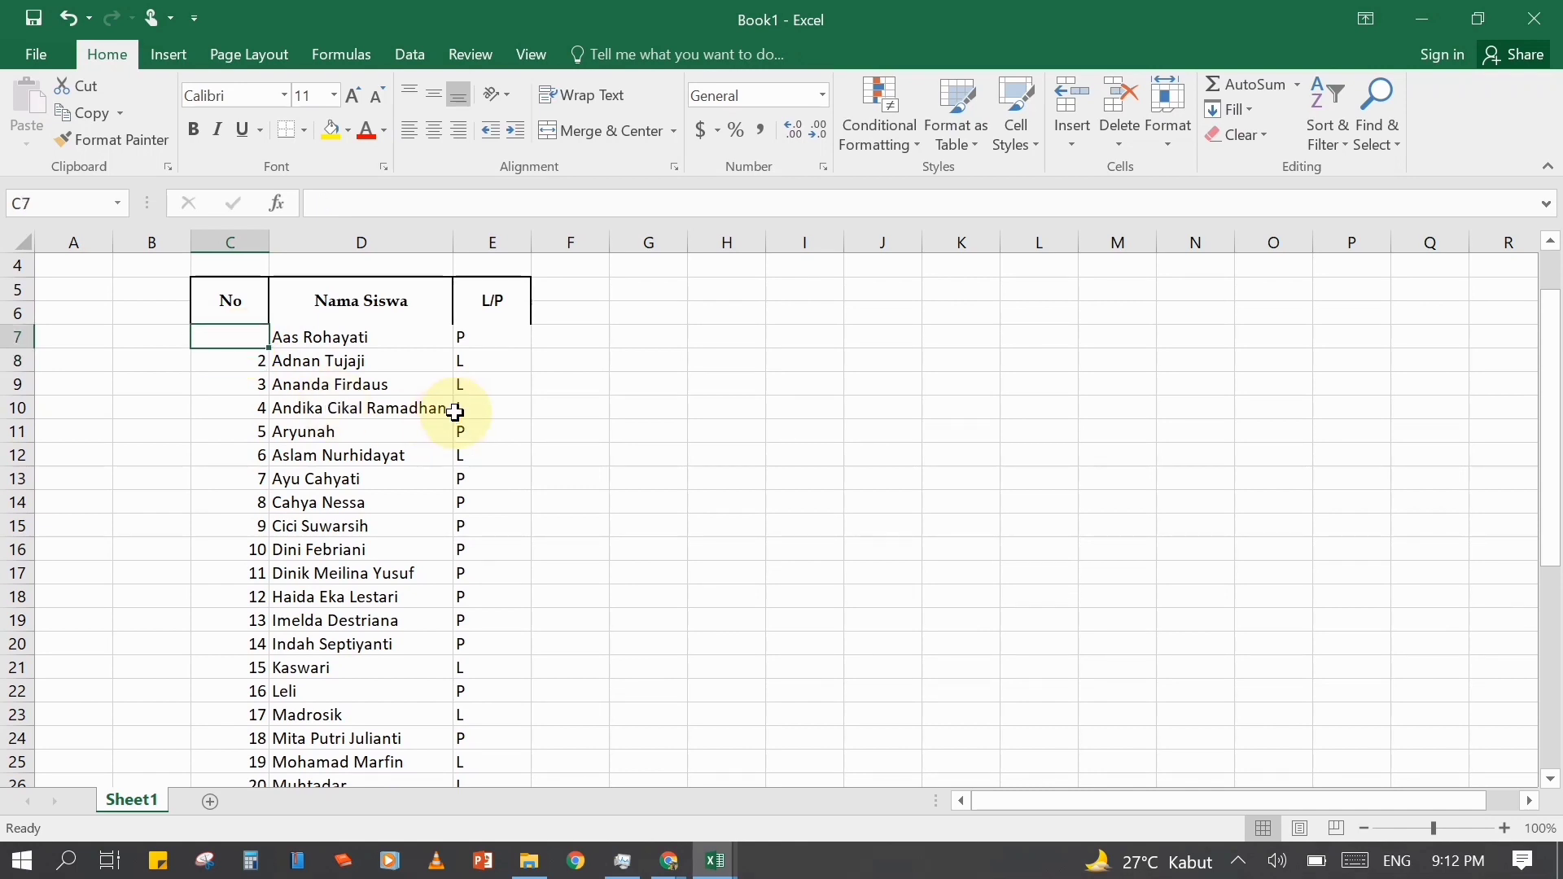
type("01")
key("Return")
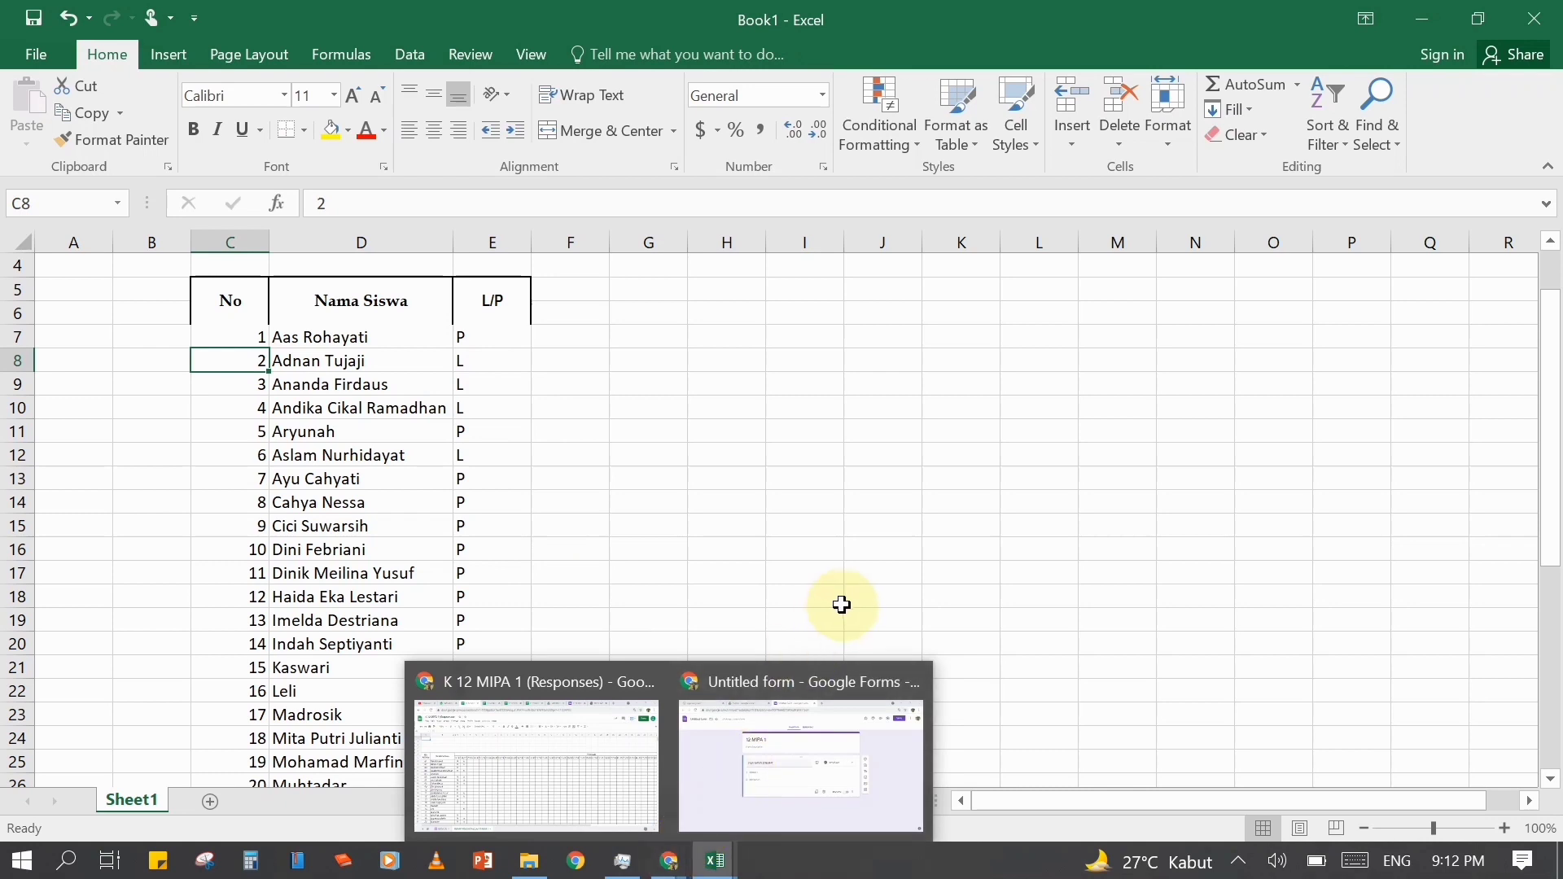
- Set the number format of cells C7:C8 to Text
left_click(244, 337)
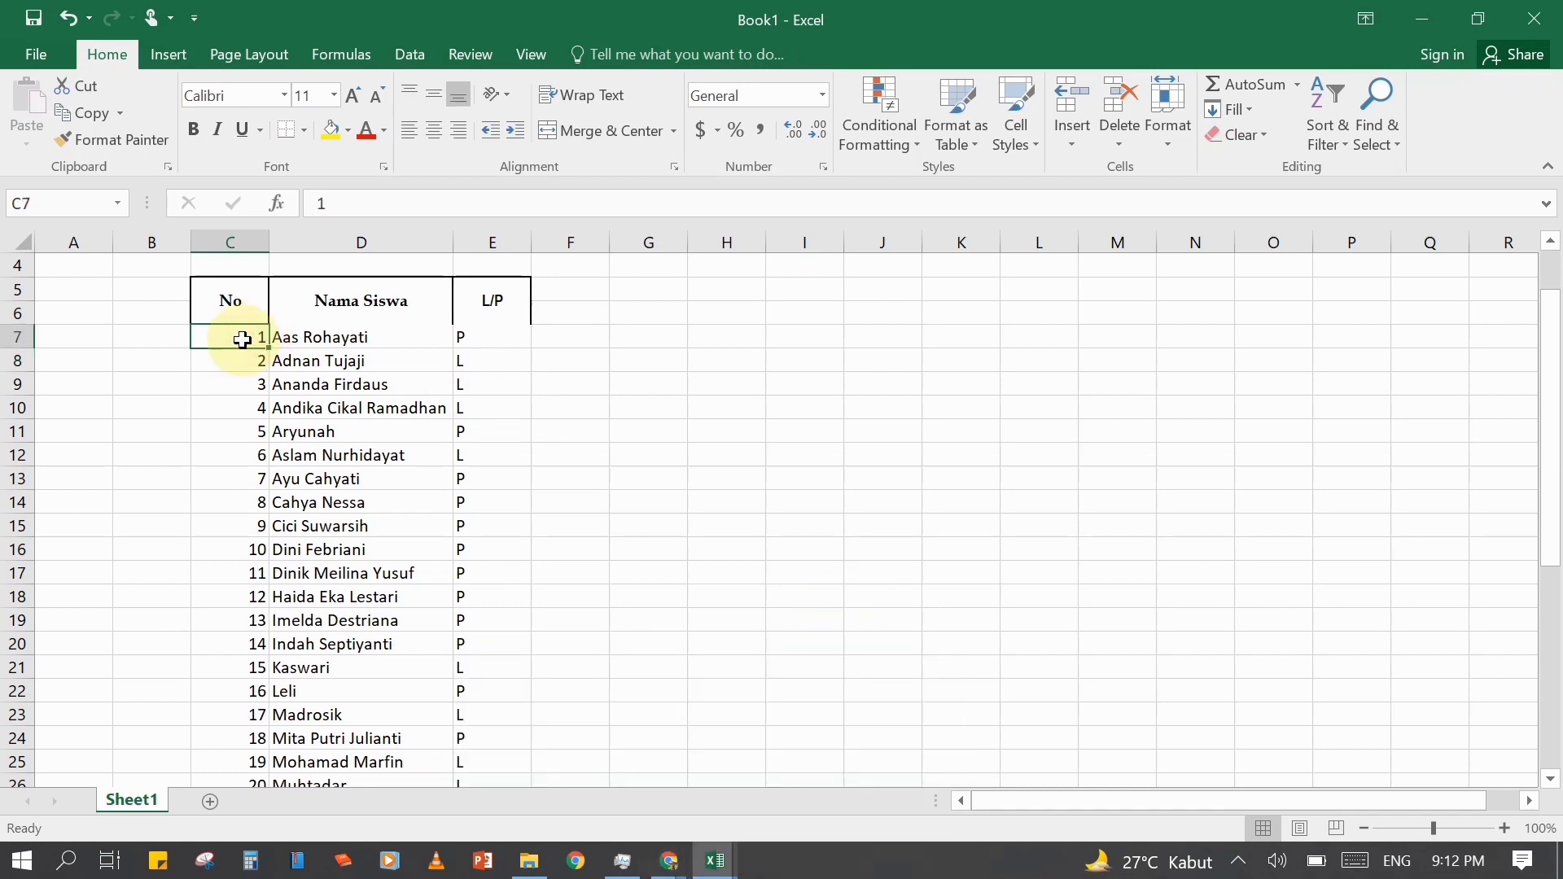
left_click_drag(251, 359, 252, 339)
right_click(250, 352)
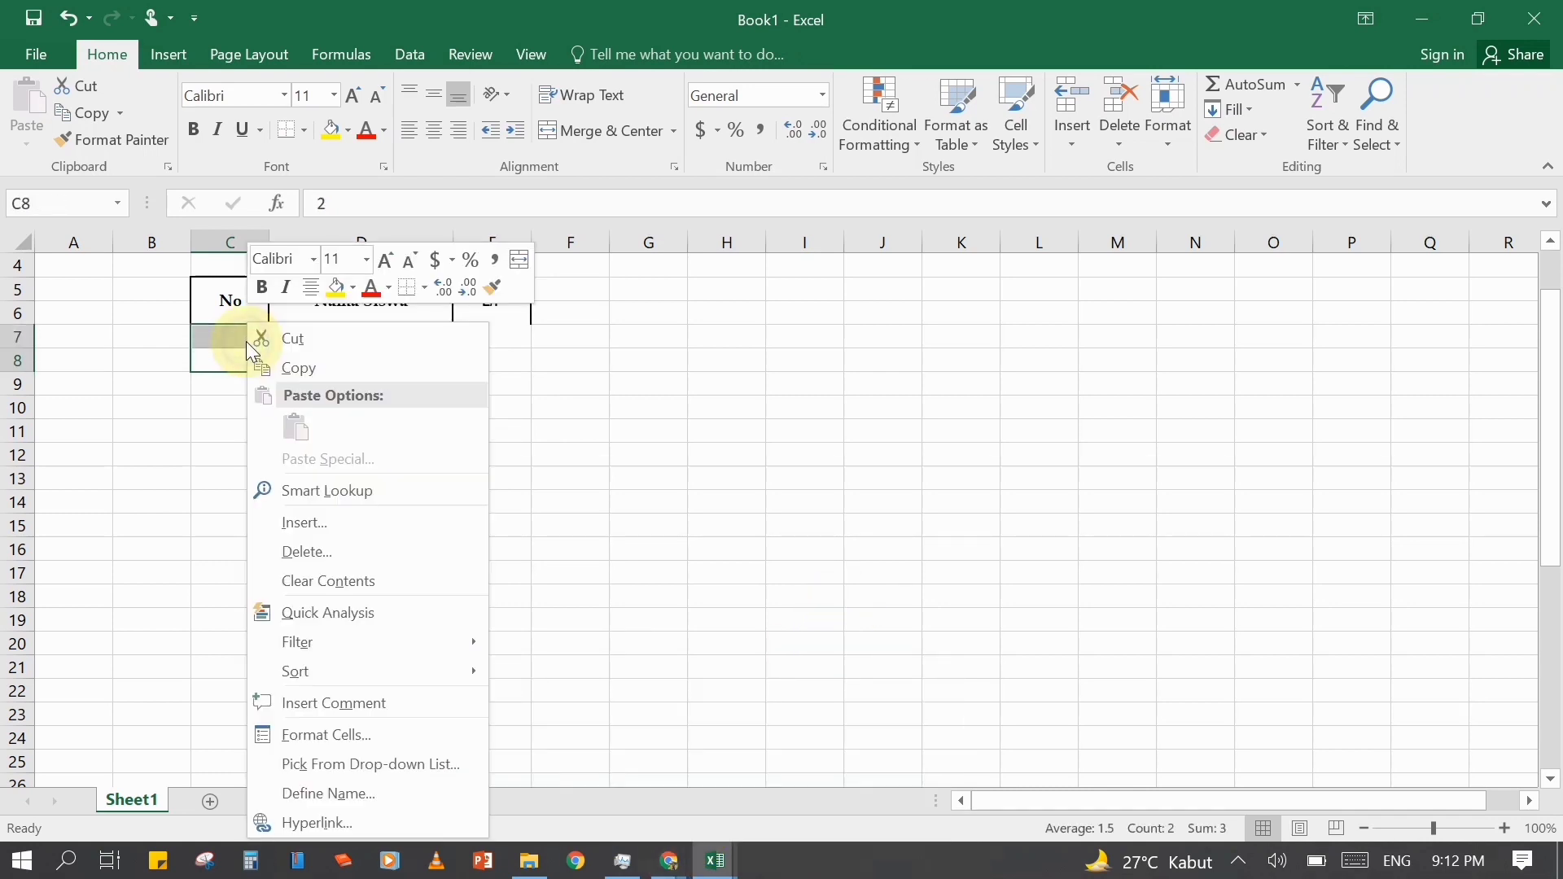
key("Escape")
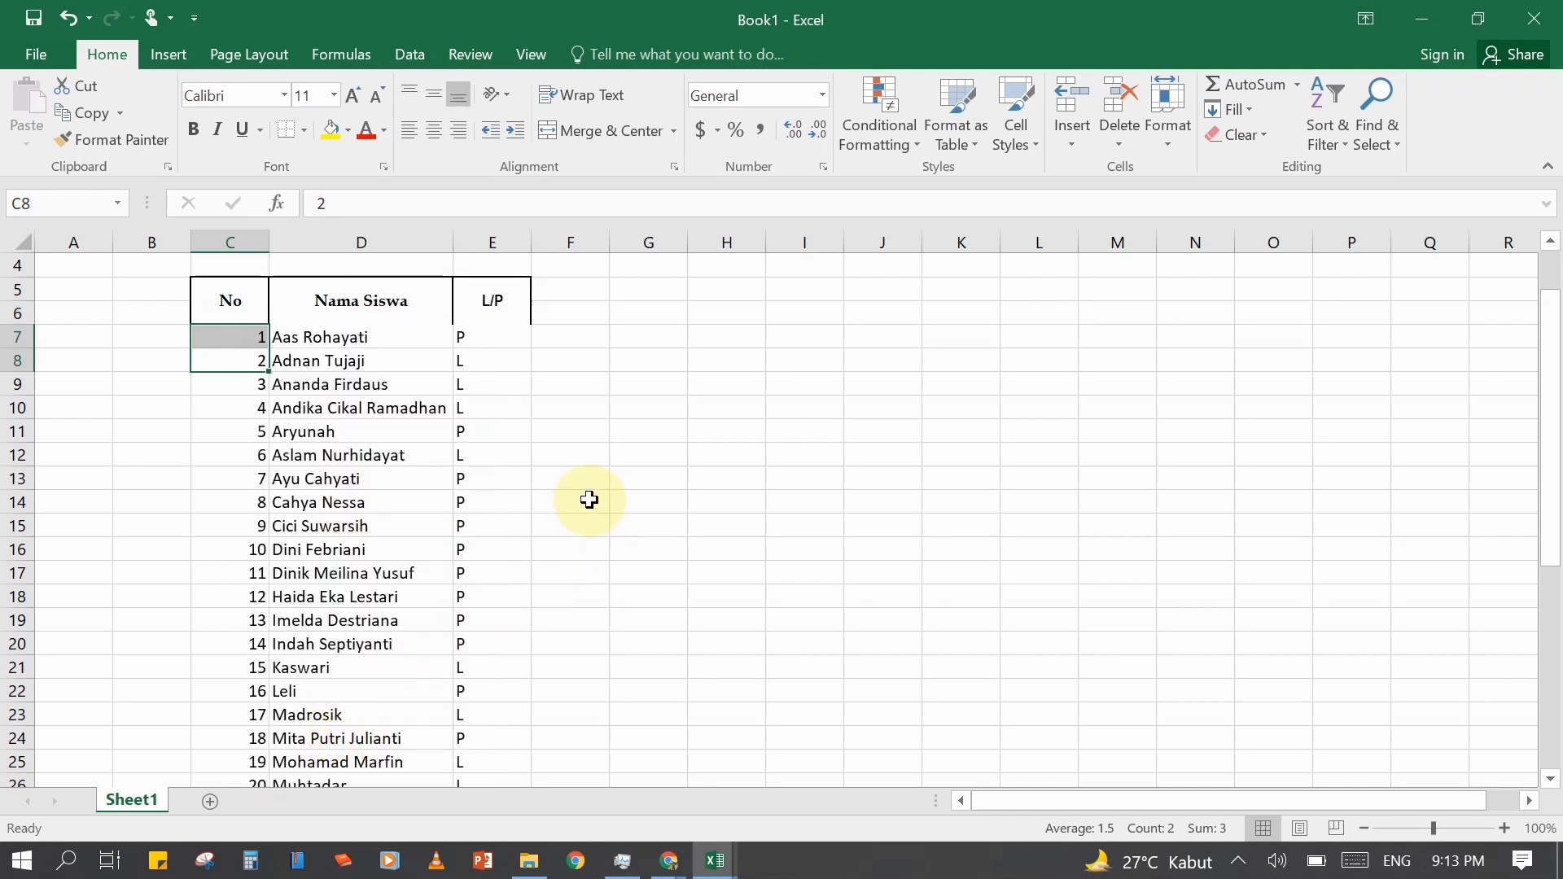
key("ctrl+1")
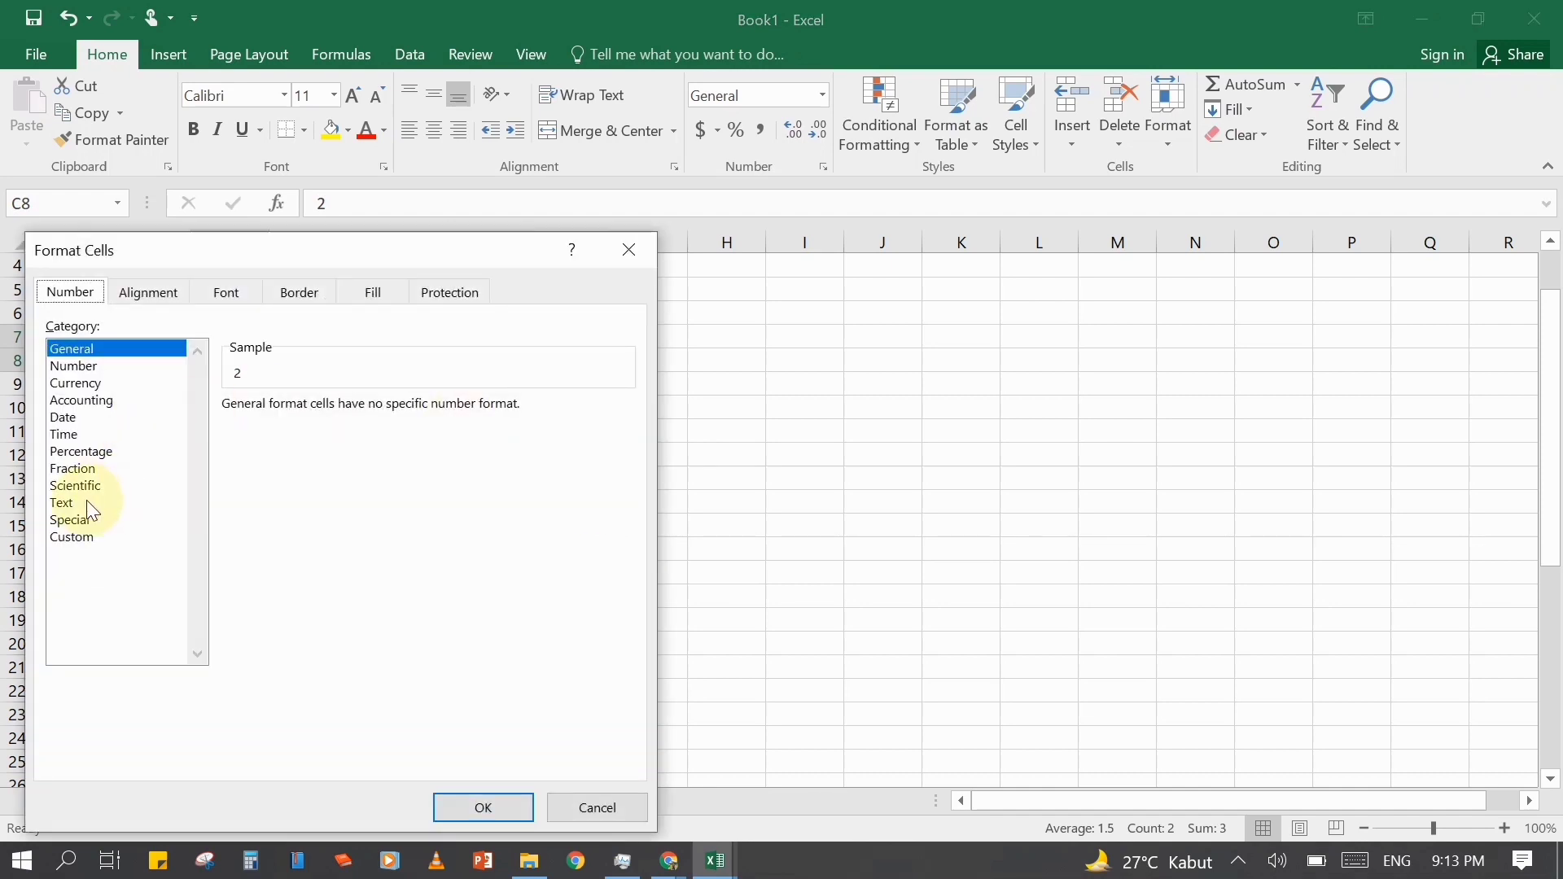
left_click(87, 503)
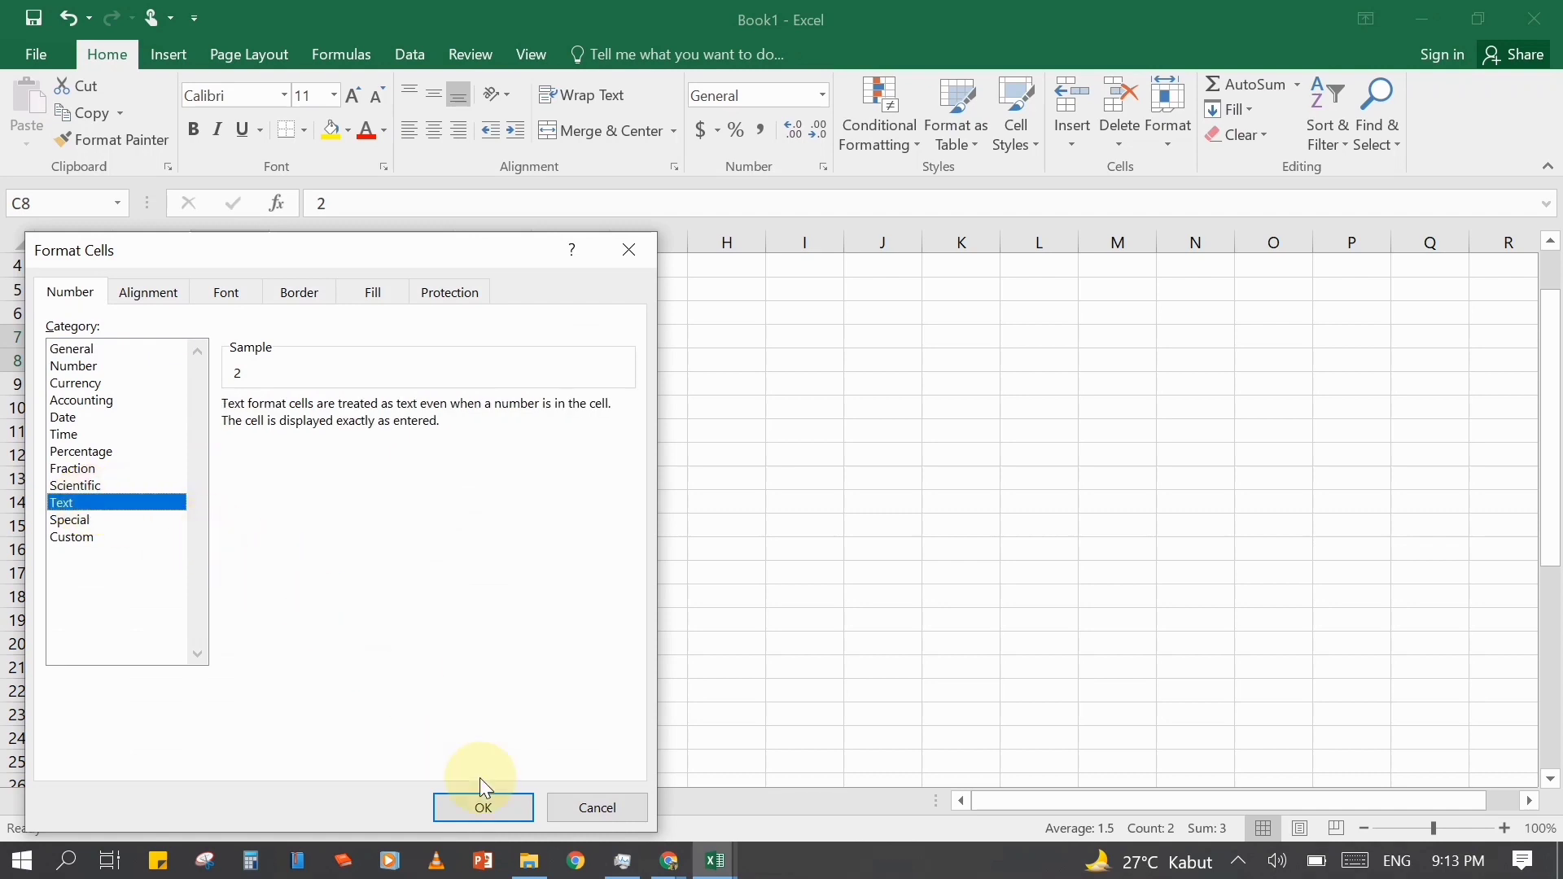
left_click(493, 808)
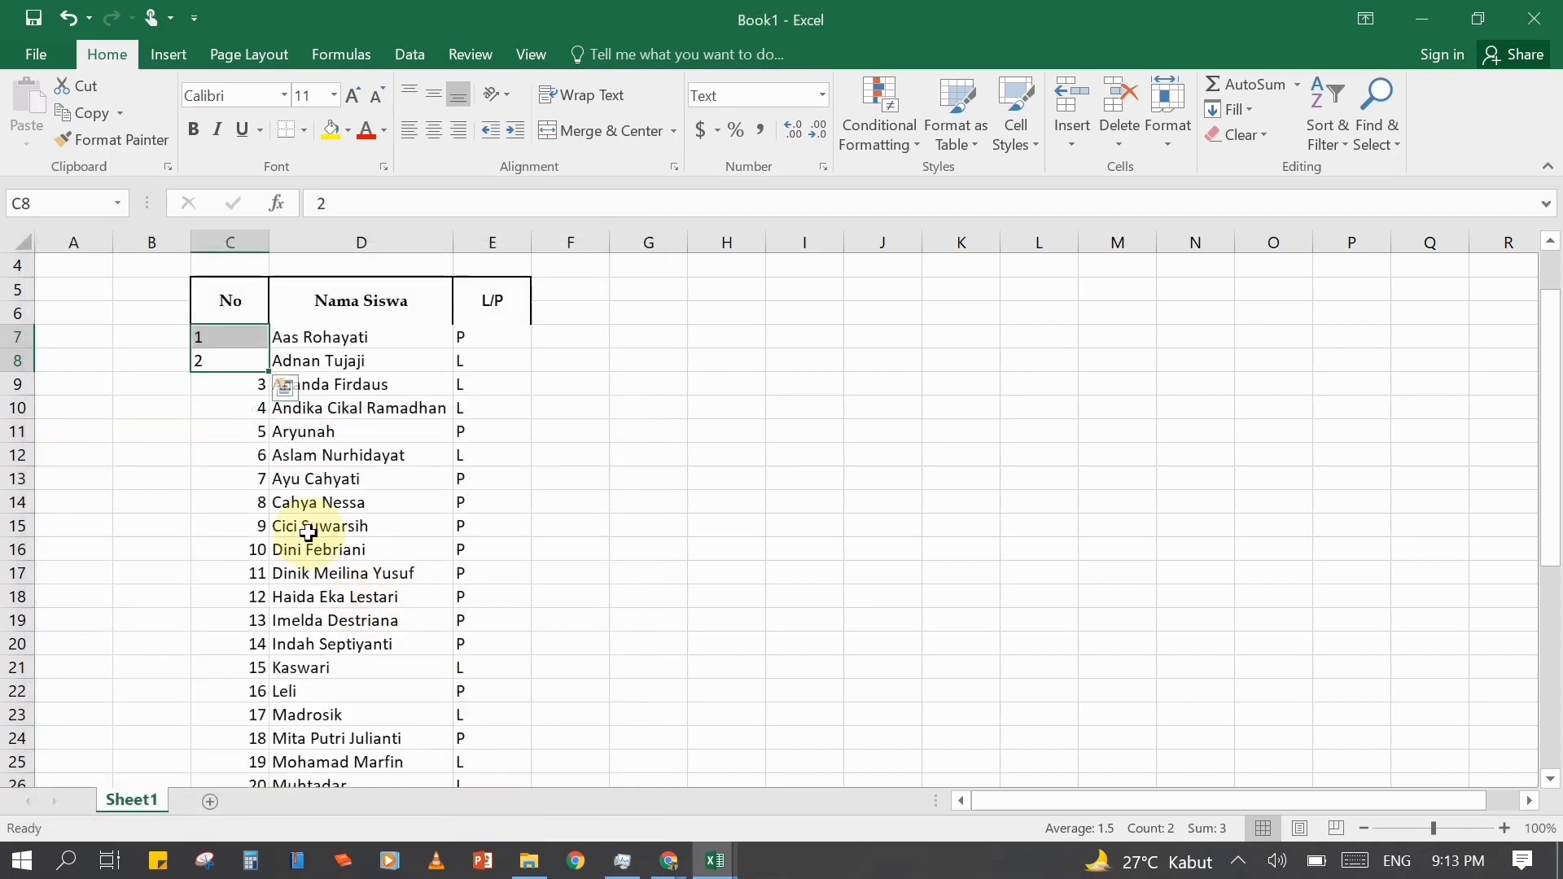
- Enter 01 in cell C7 and 02 in cell C8 of the No column
left_click(230, 338)
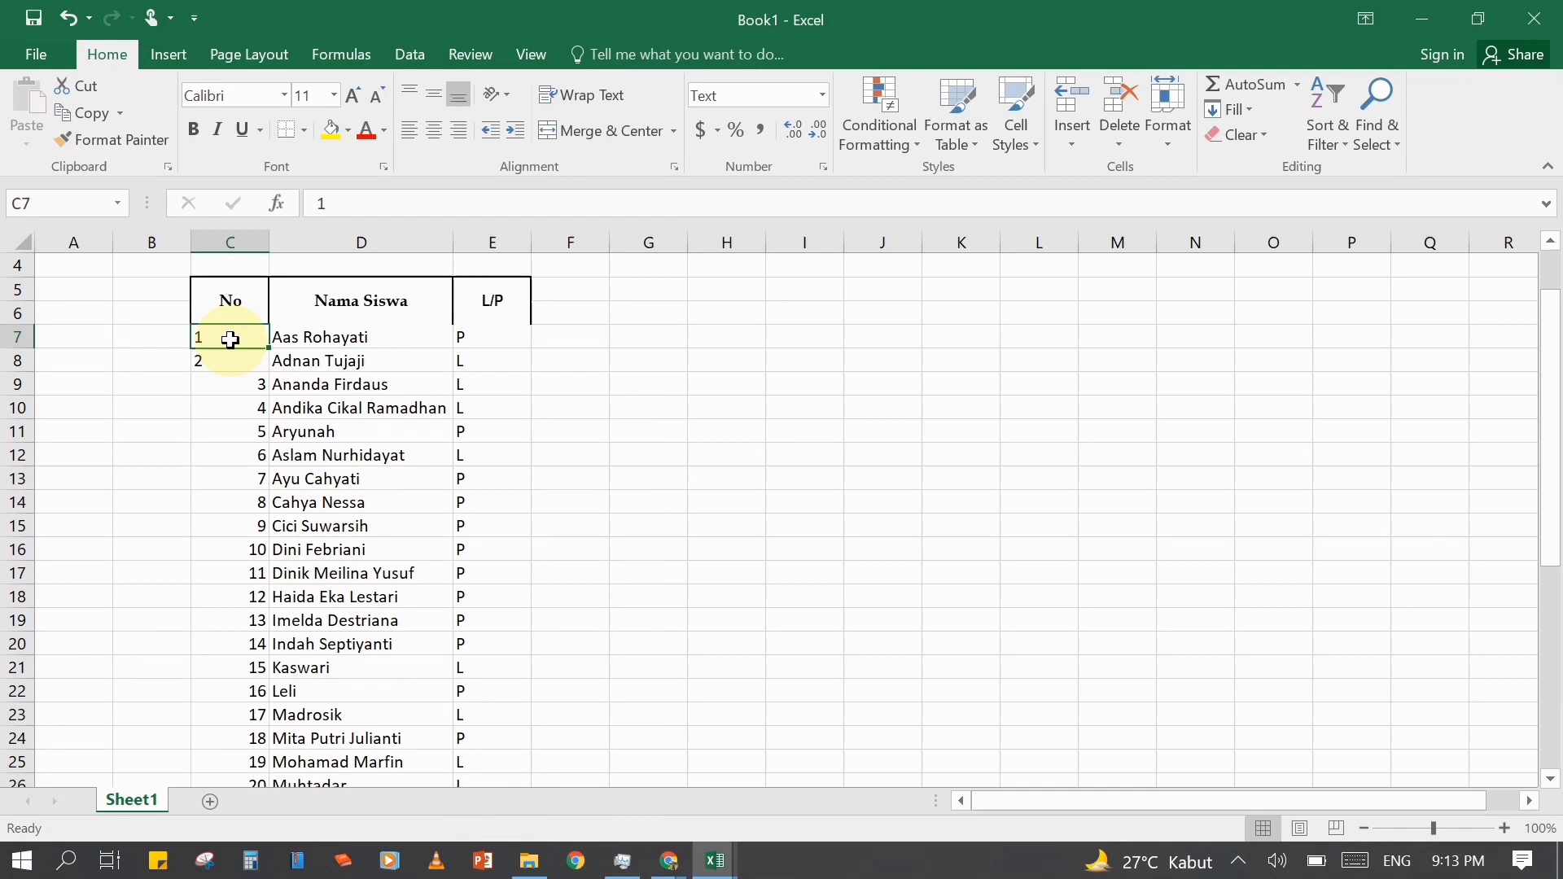
type("01")
key("Return")
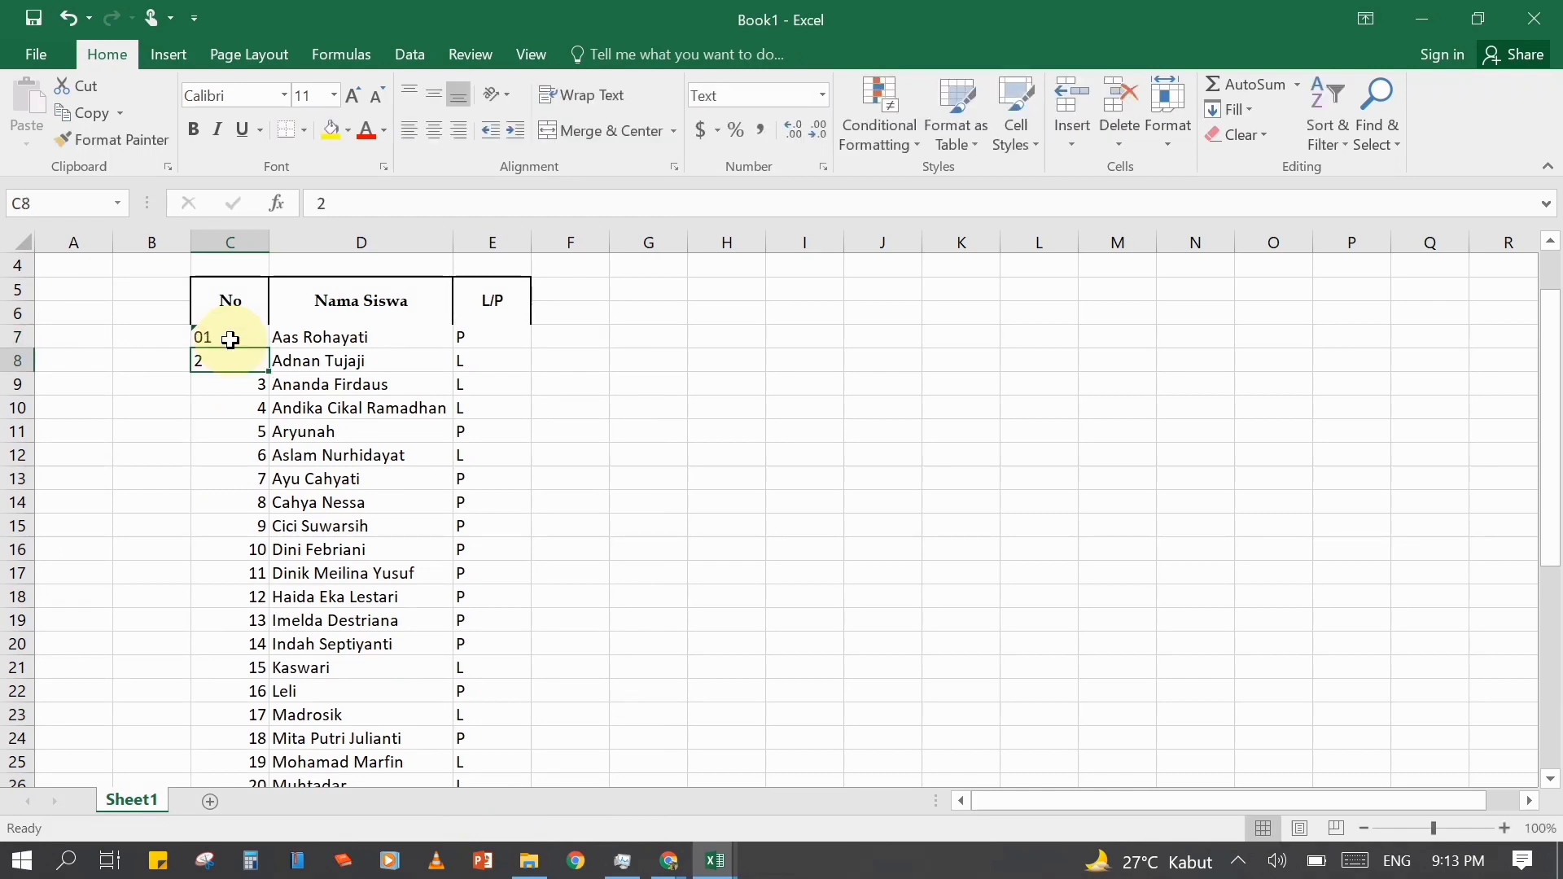
type("02")
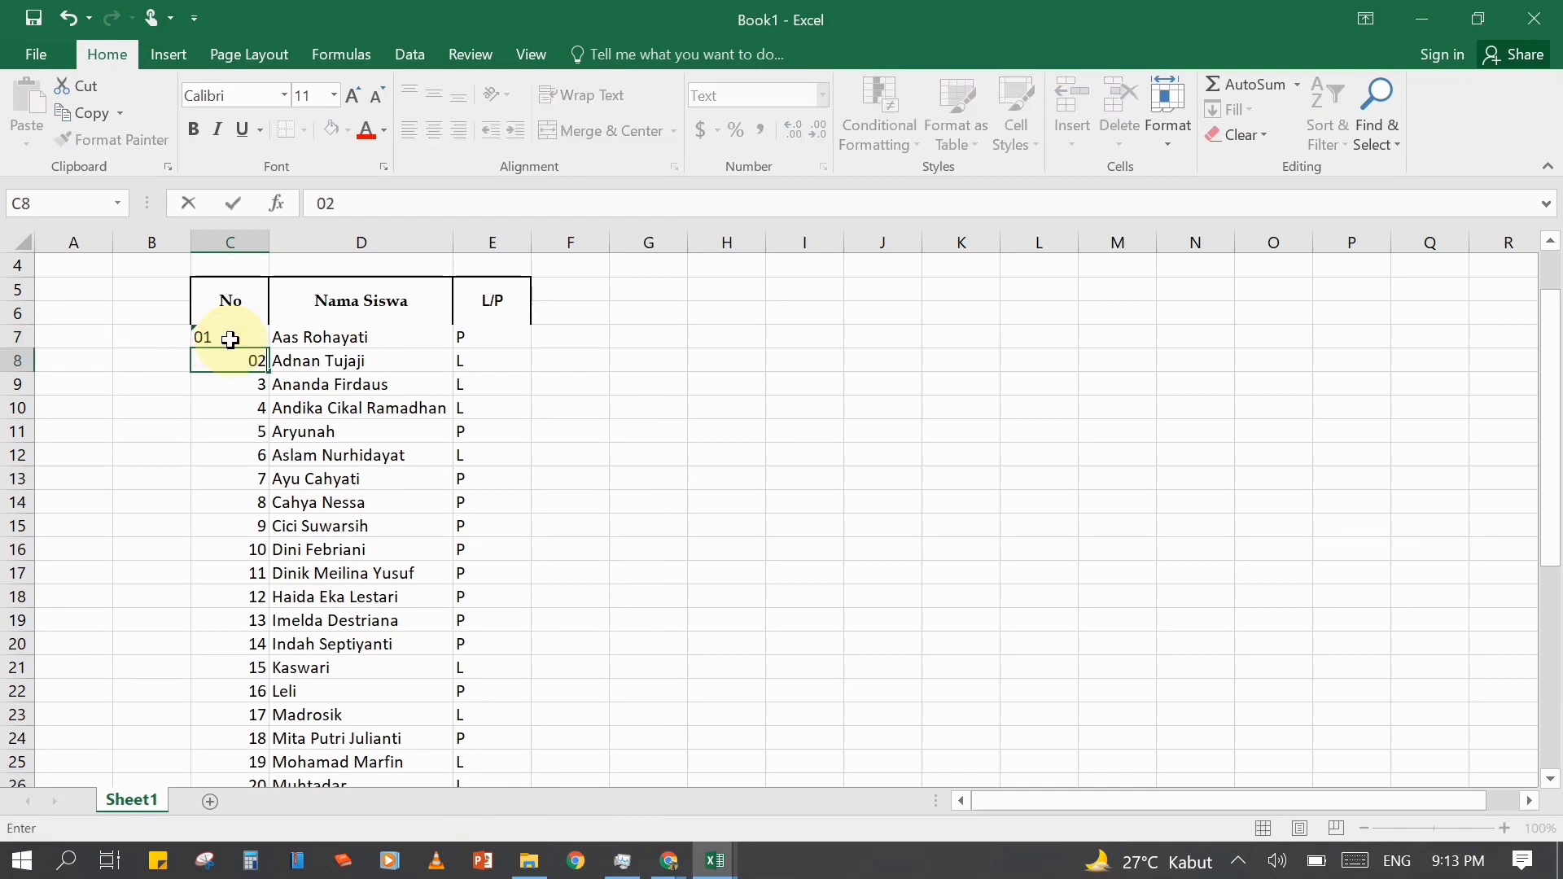
key("Return")
- Fill the two-digit numbering from C7:C8 down the No column to 35 in C41 and check the series
left_click_drag(230, 341, 234, 358)
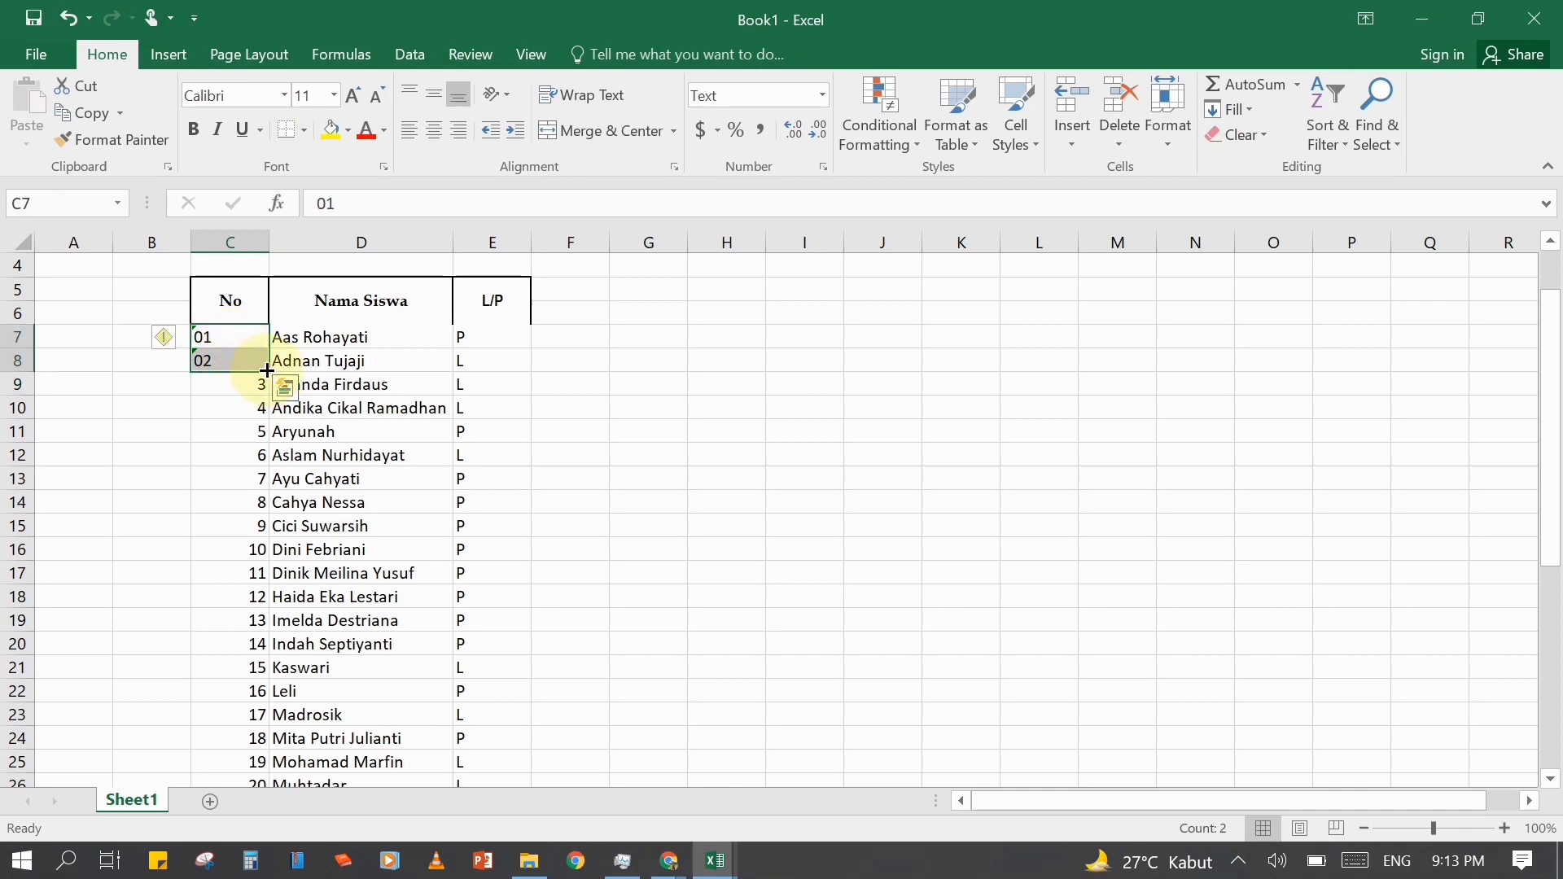
double_click(271, 373)
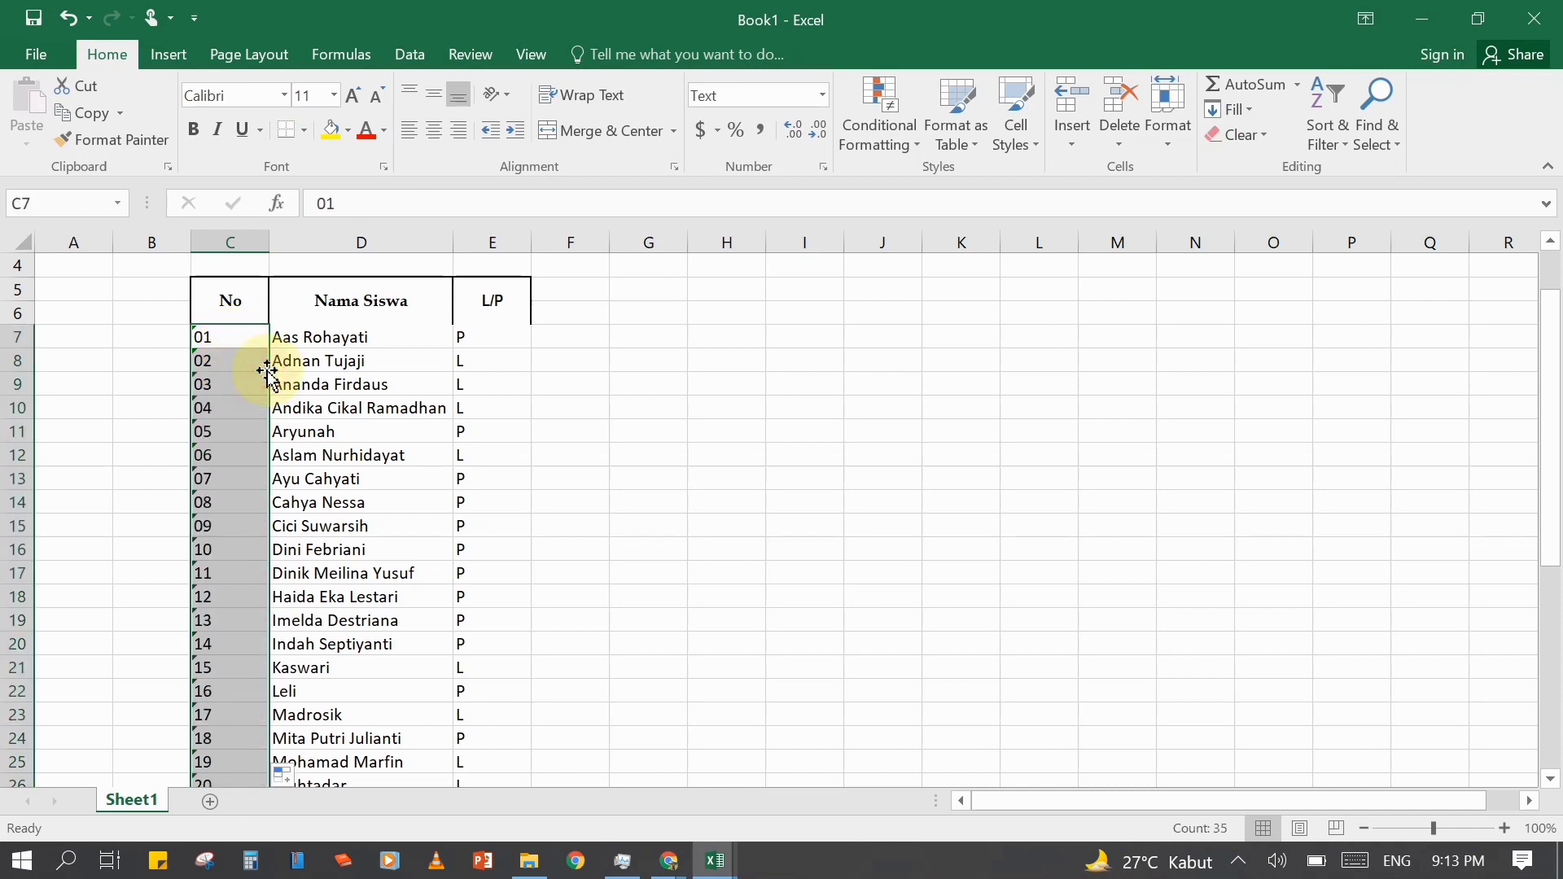
left_click(626, 458)
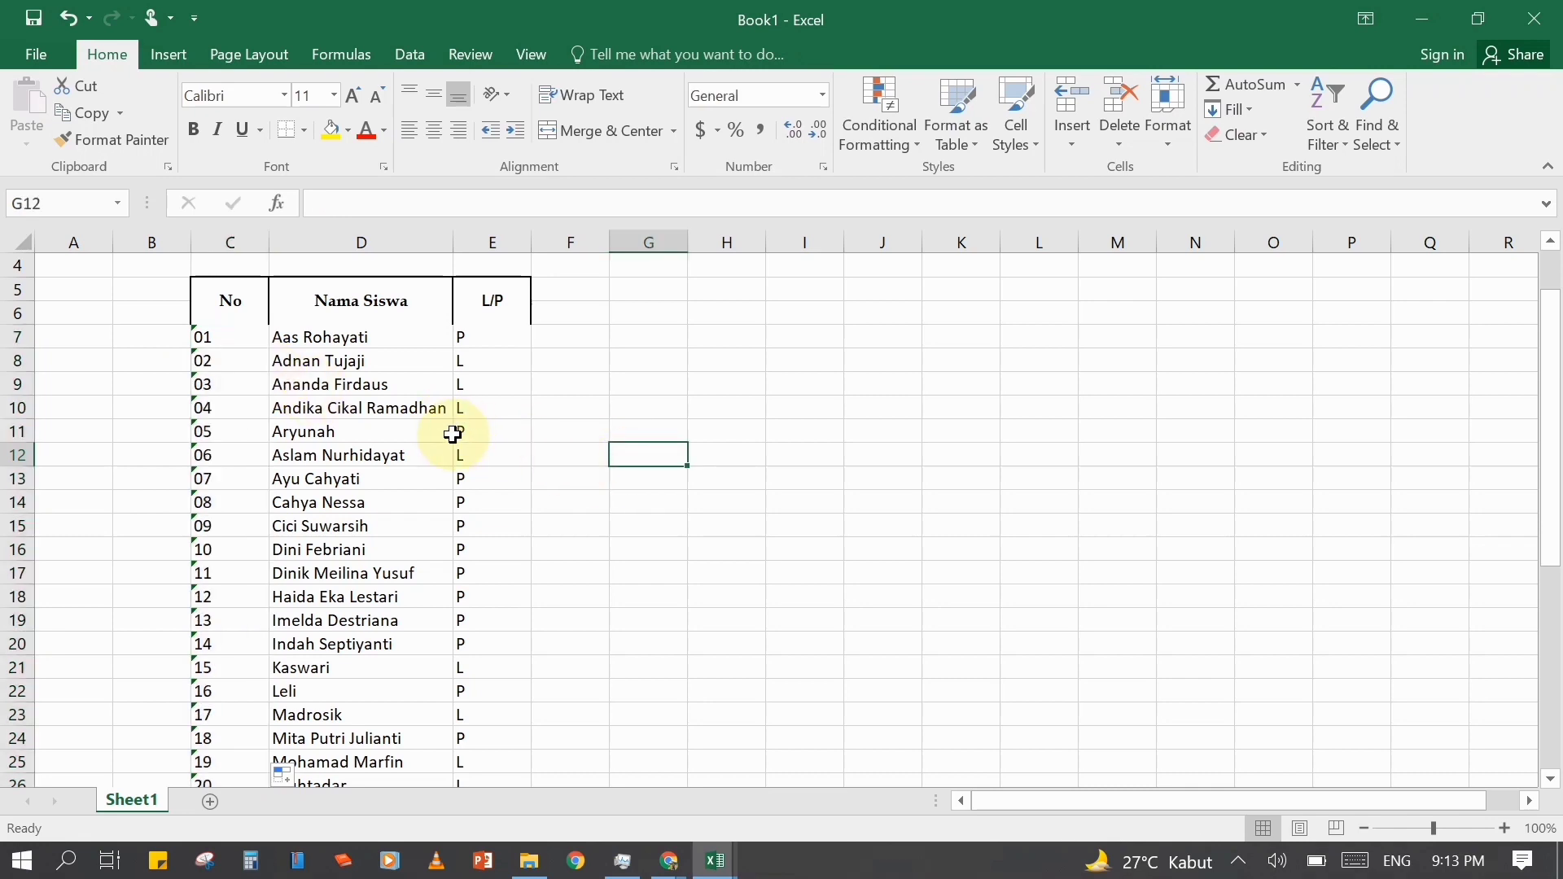
scroll(453, 434, "down", 7)
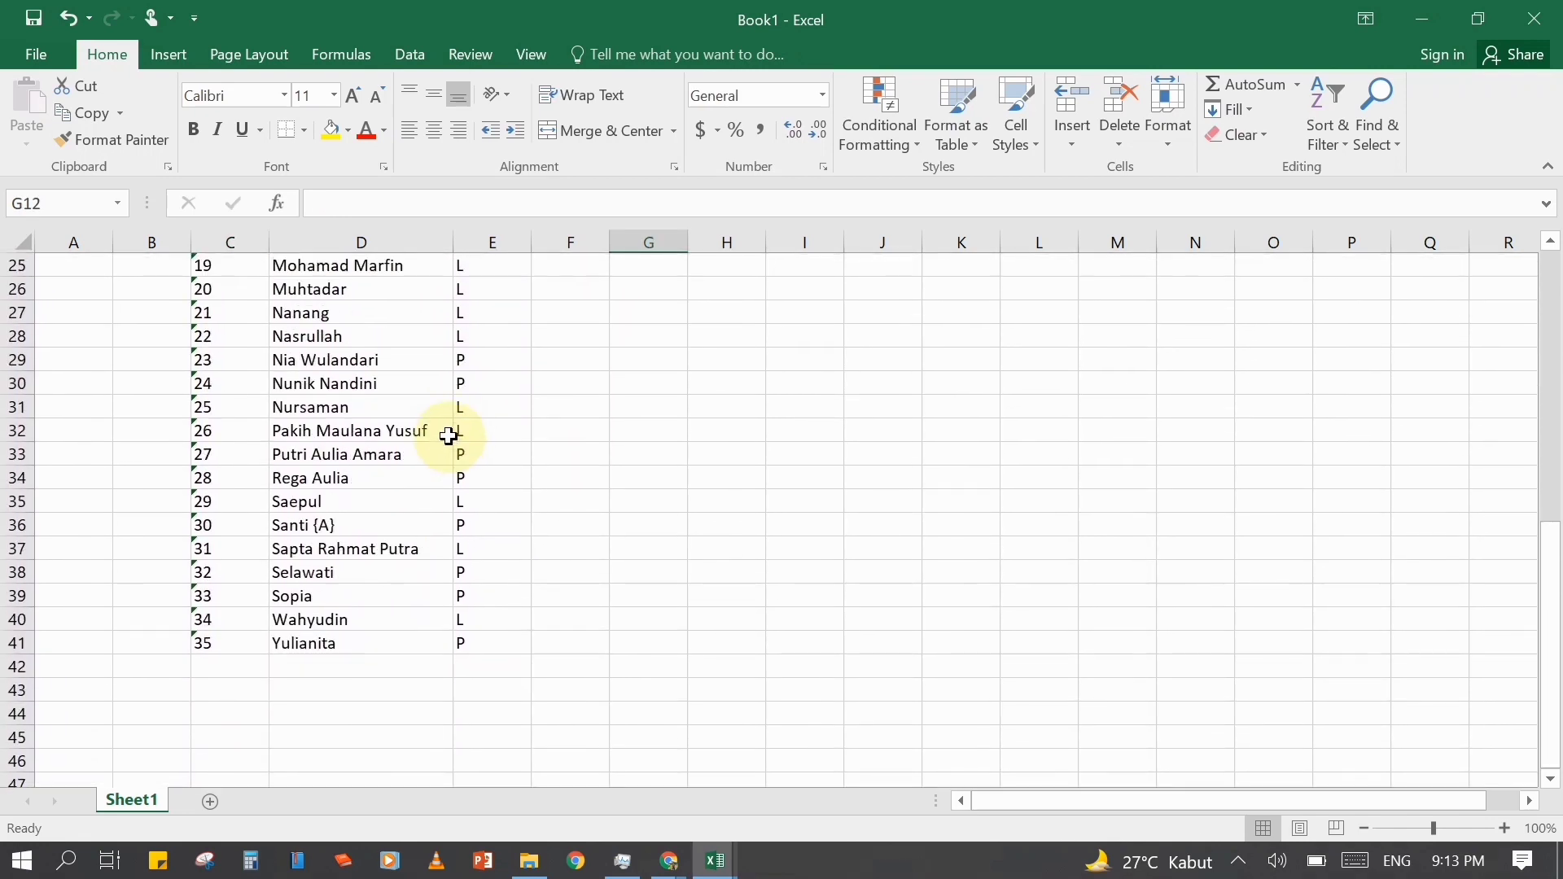
scroll(448, 436, "up", 8)
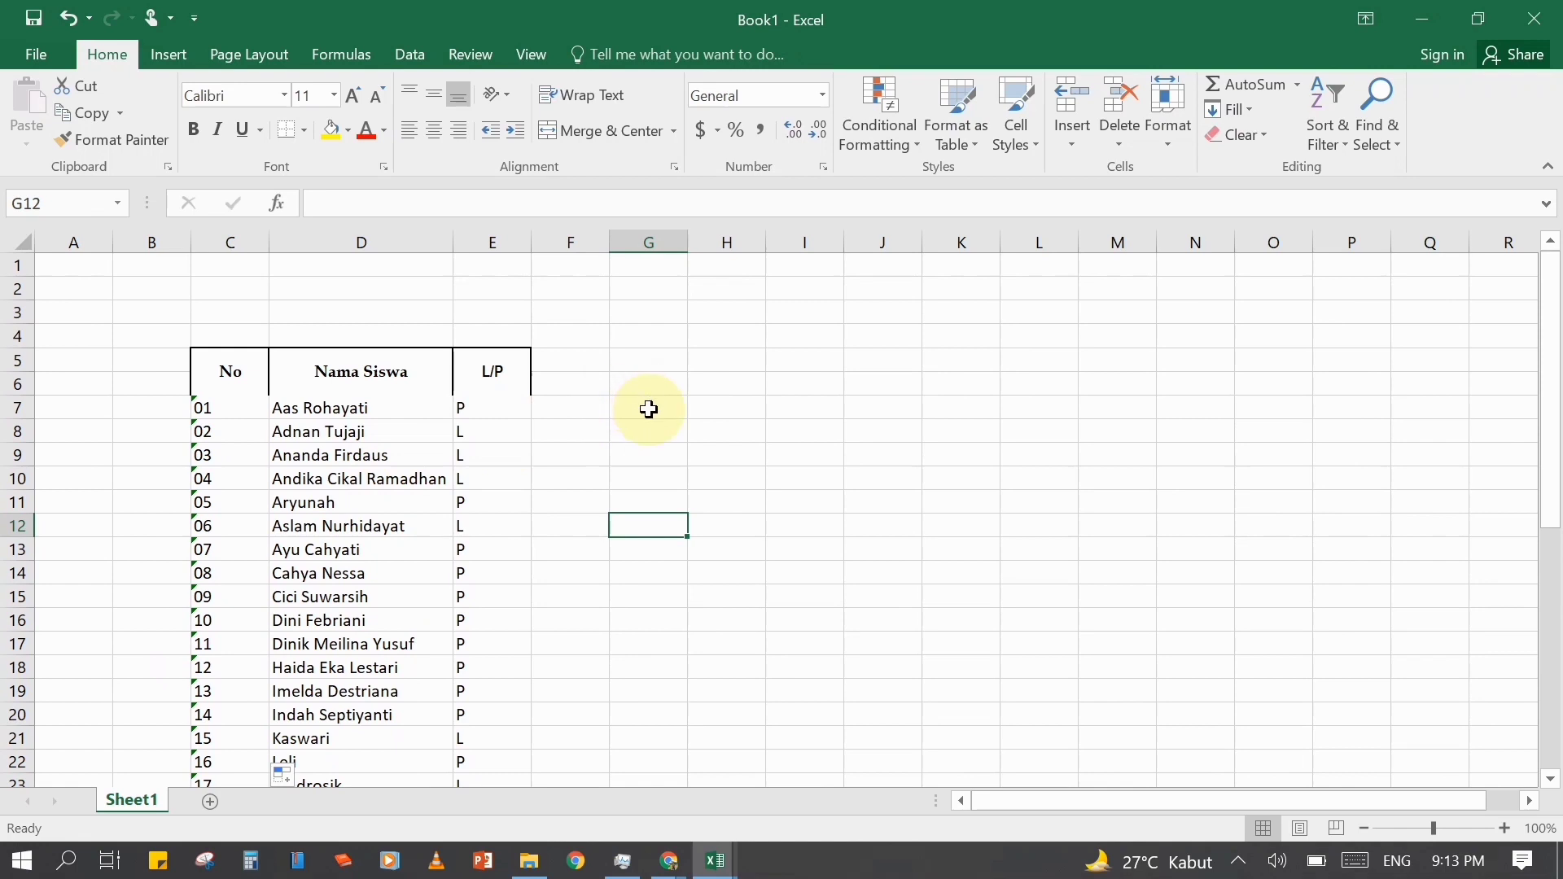
- Enter the formula =C7&". "&D7 in cell G7 and autofit column G to its contents
left_click(649, 410)
type("=")
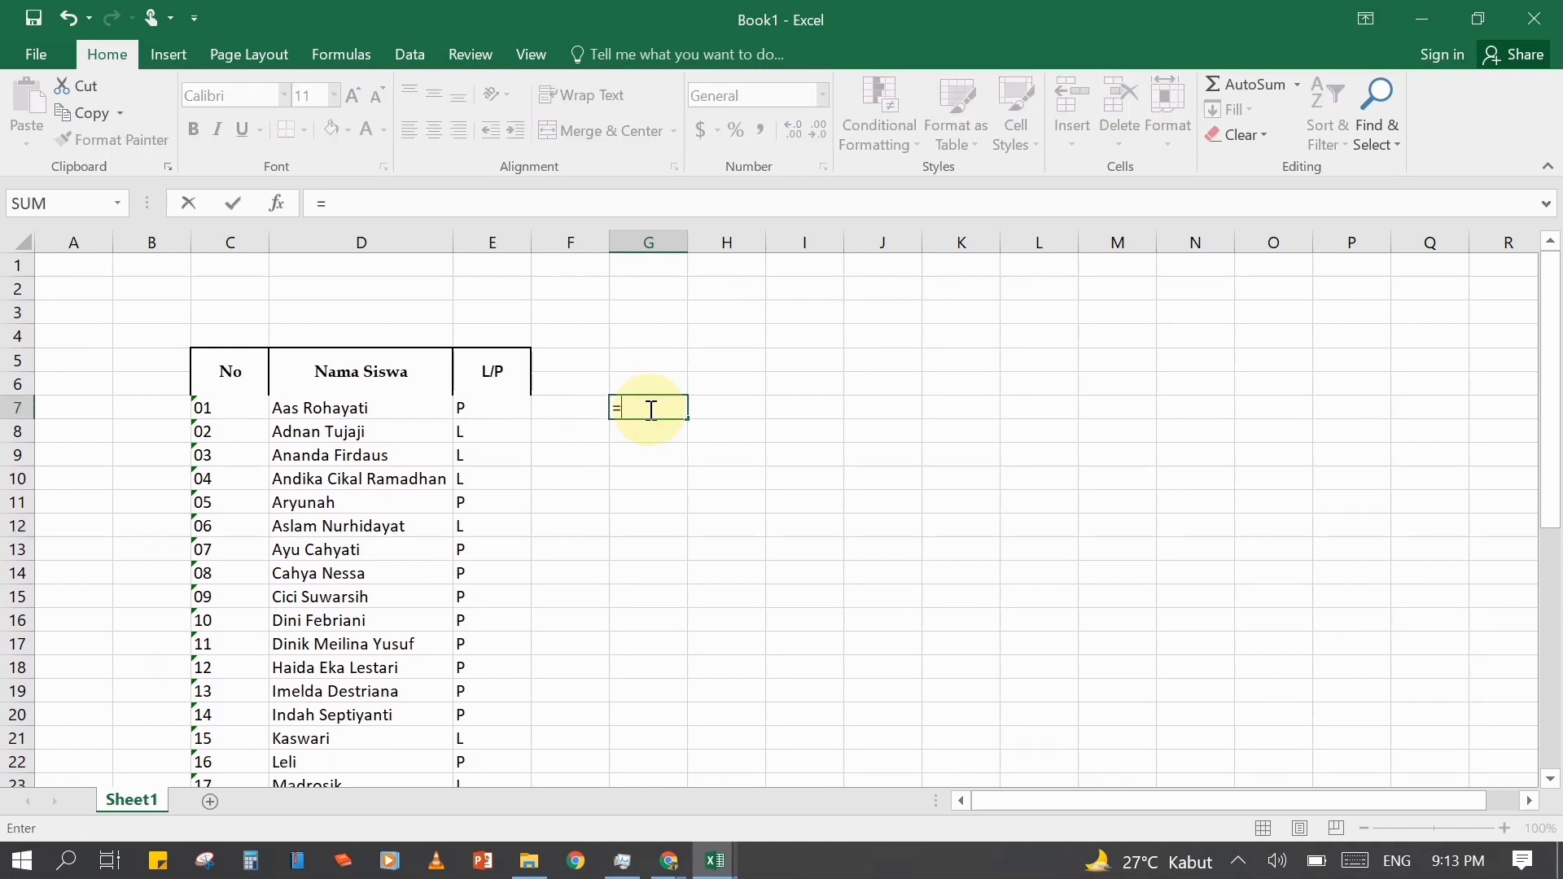
left_click(236, 407)
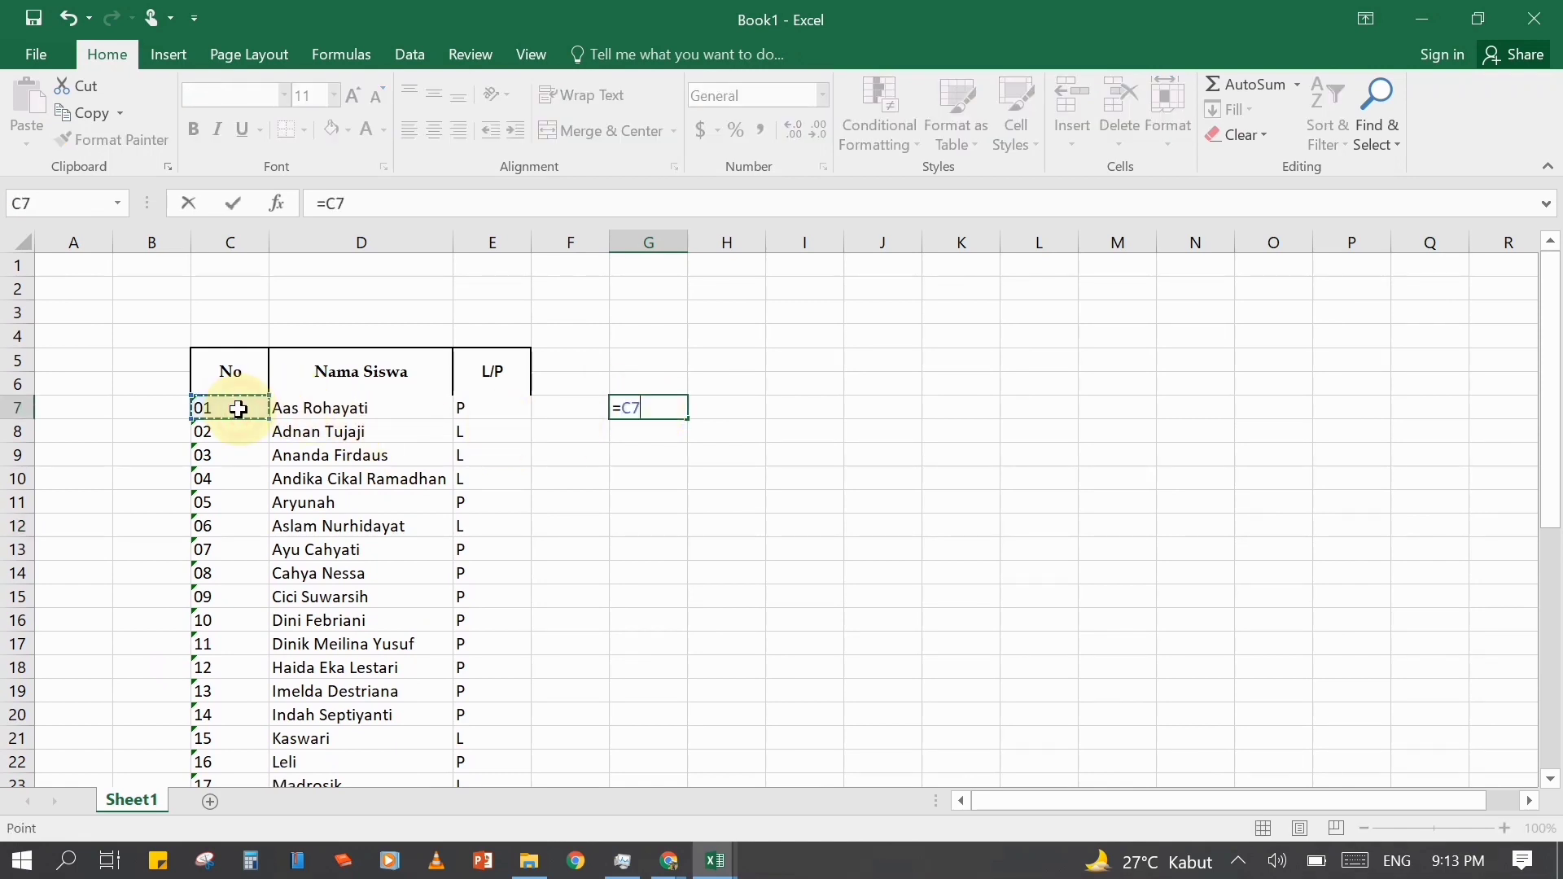
left_click(392, 203)
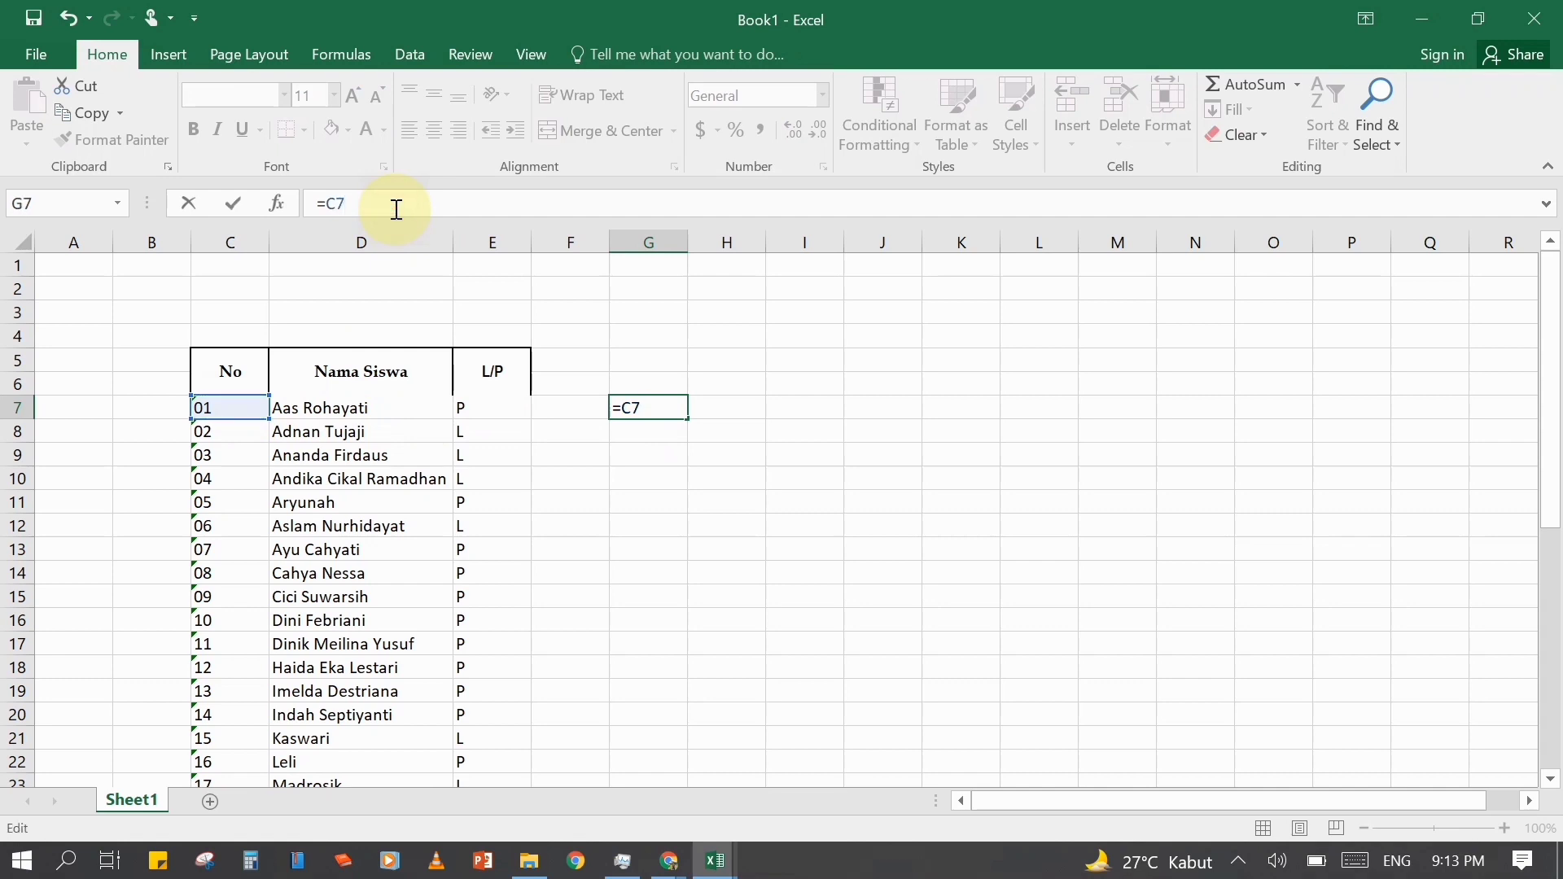
type("&\". \"&")
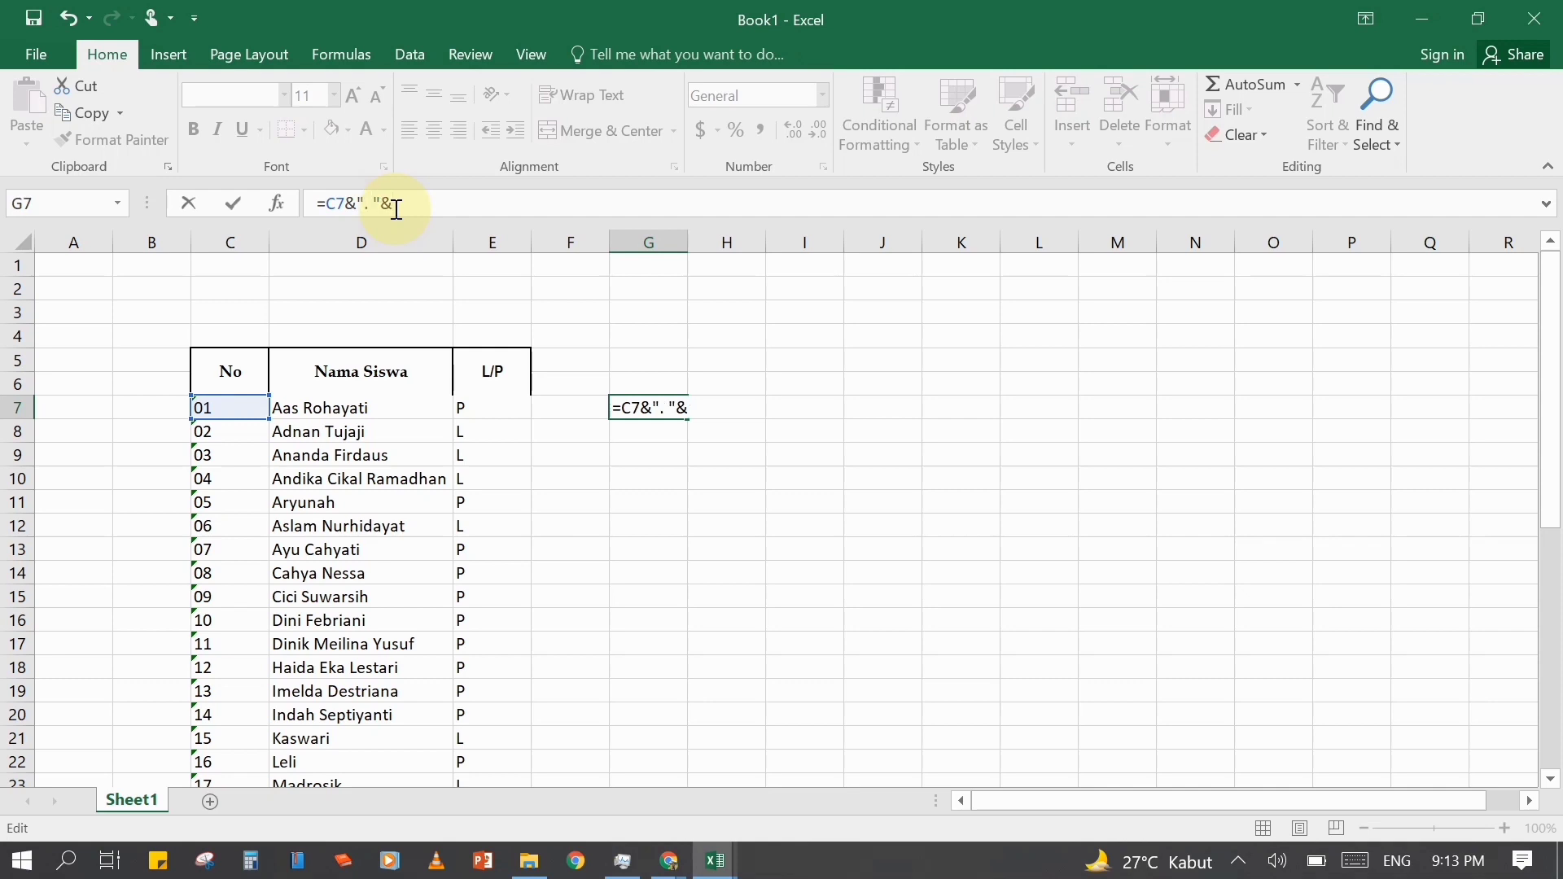
left_click(347, 407)
key("Return")
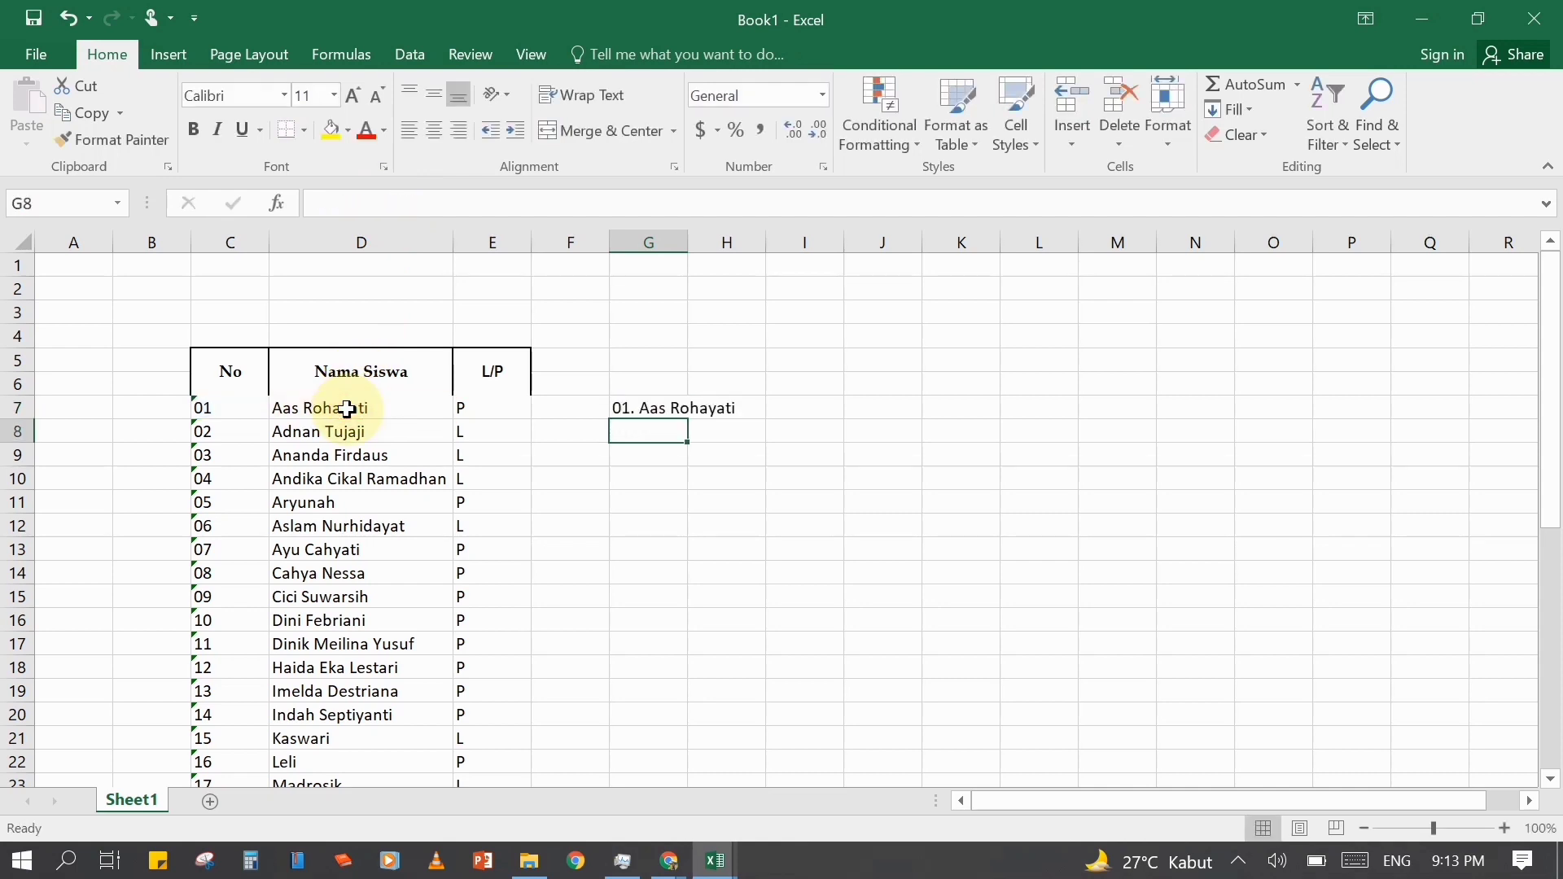
double_click(689, 242)
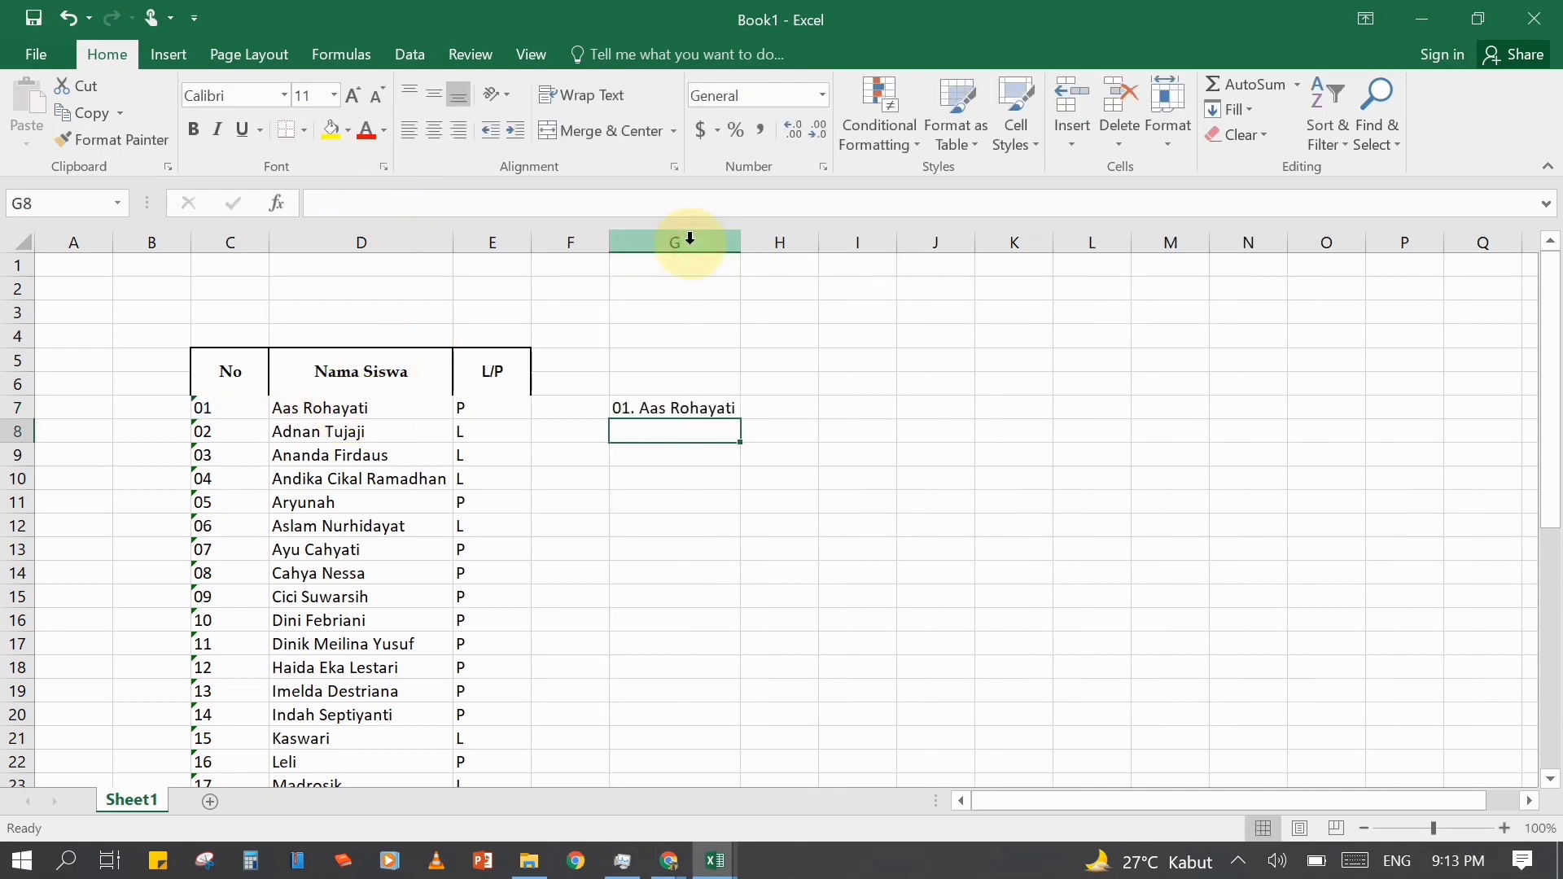
- Examine the parts of the G7 formula and try adding an E to its separator, making it =C7&".E "&D7
left_click(717, 411)
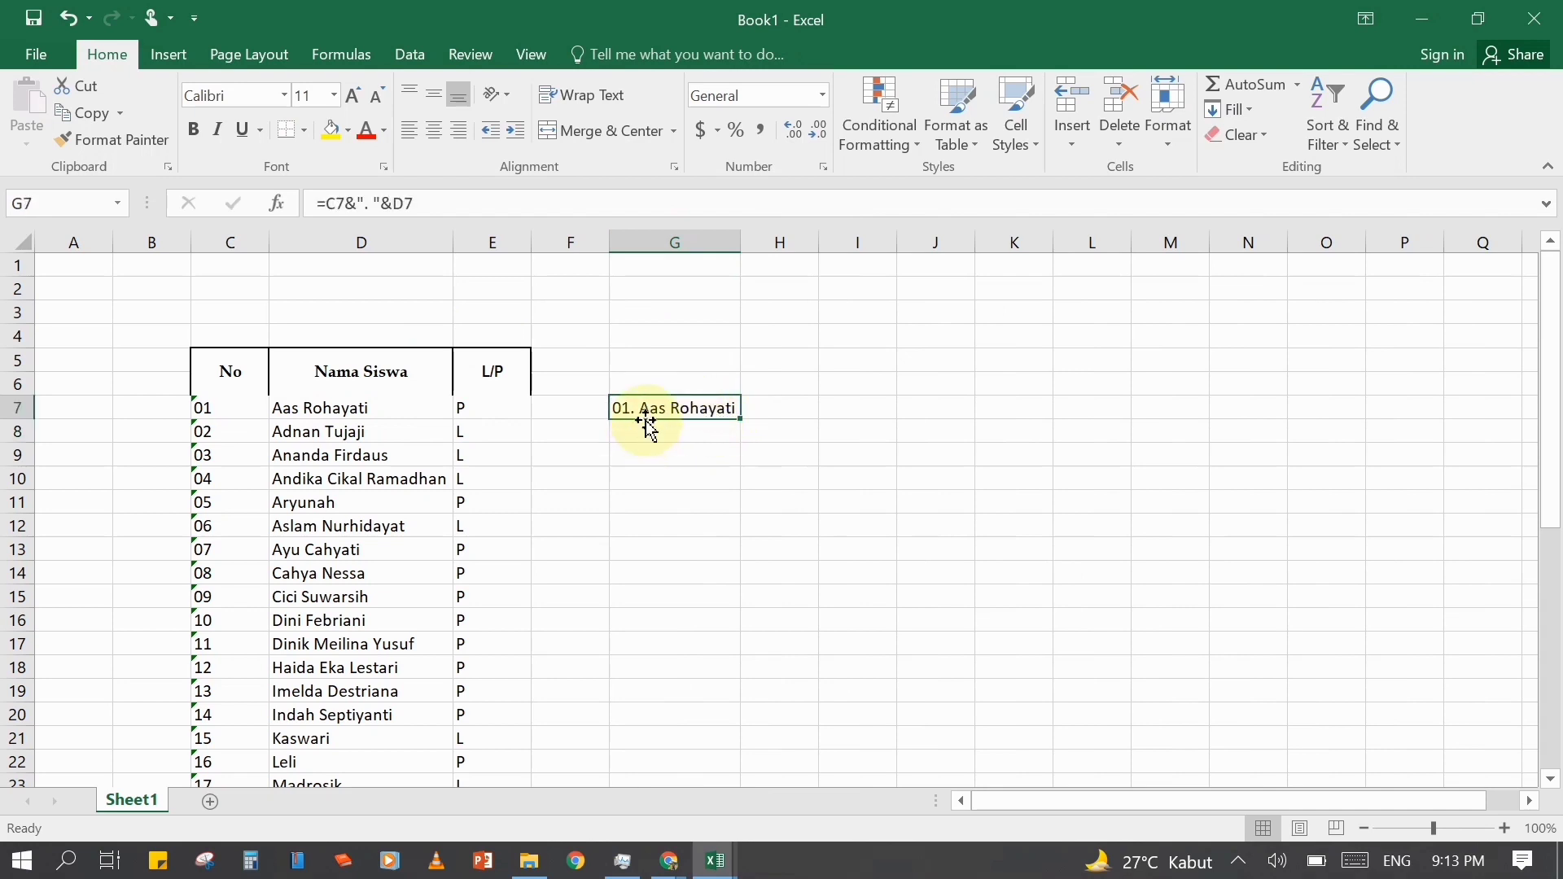
left_click(338, 202)
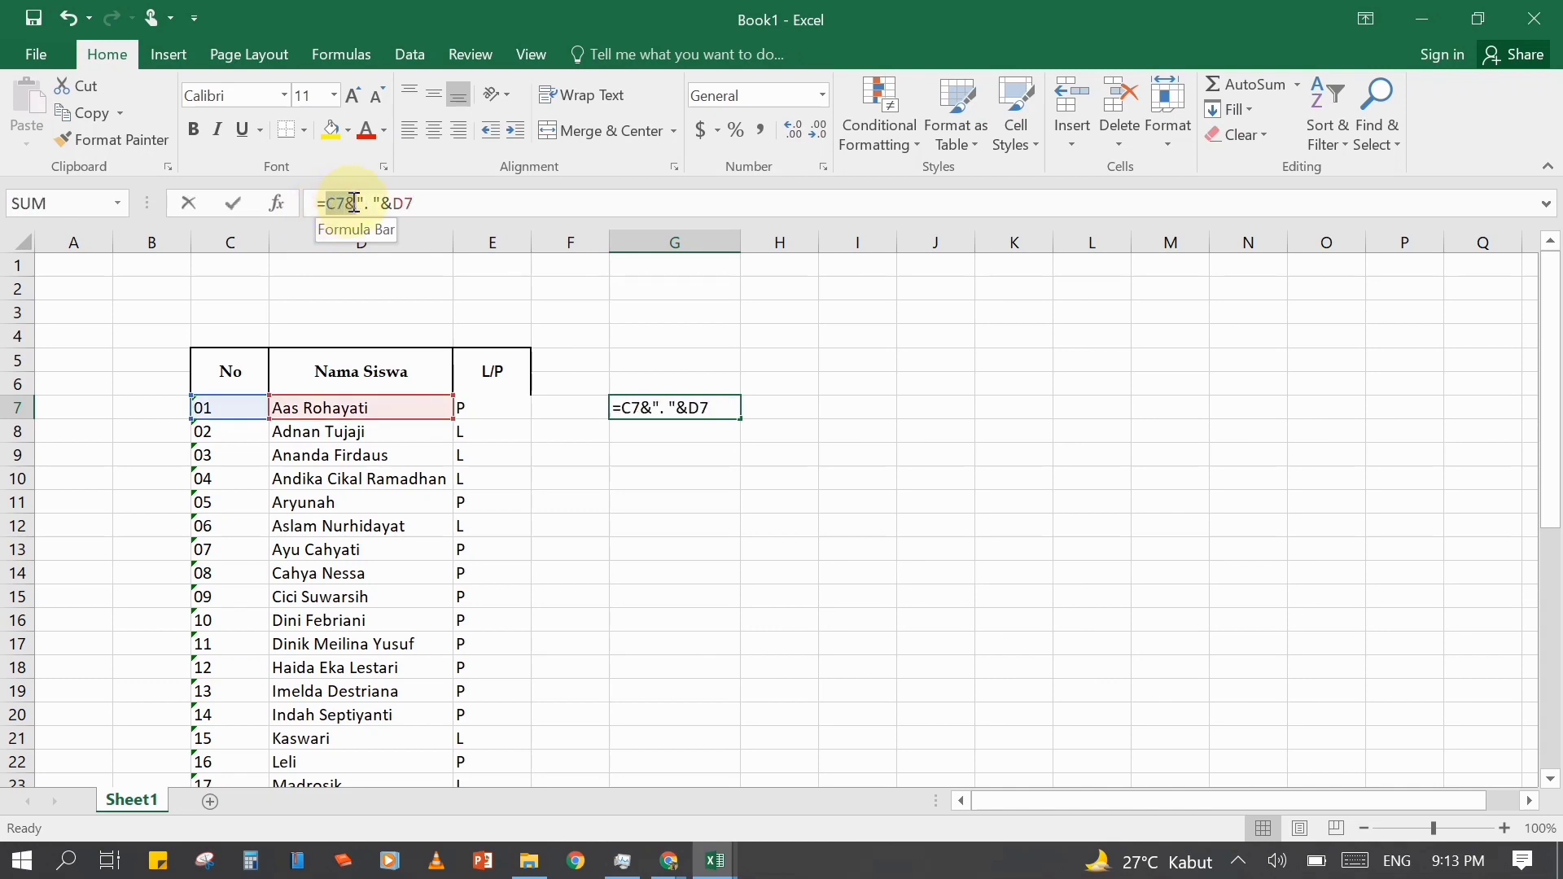
double_click(340, 203)
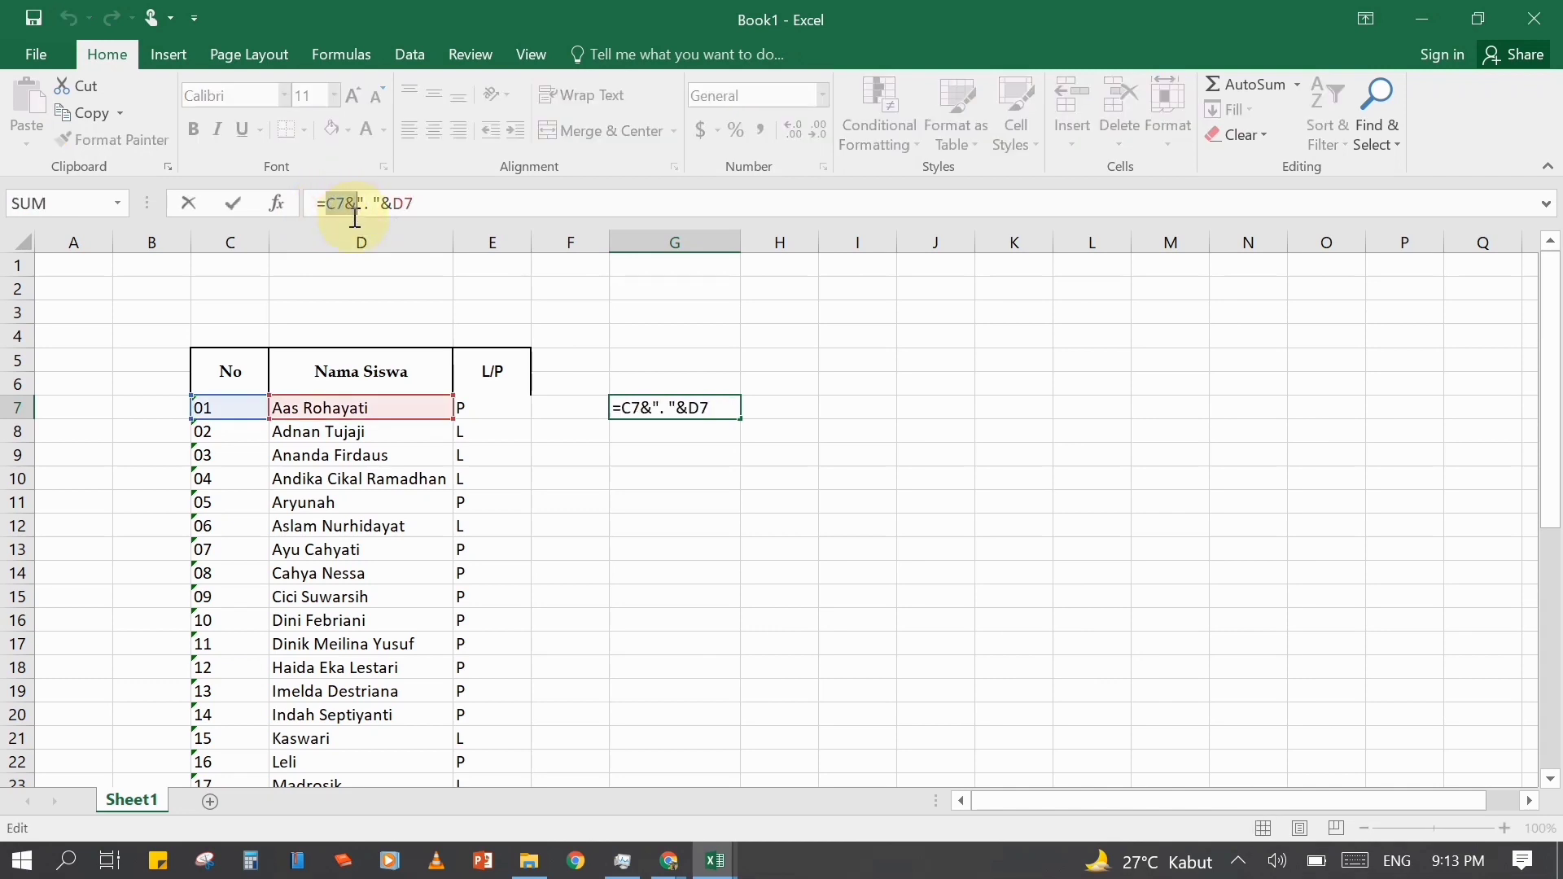
left_click(410, 203)
left_click_drag(410, 203, 381, 203)
left_click(379, 202)
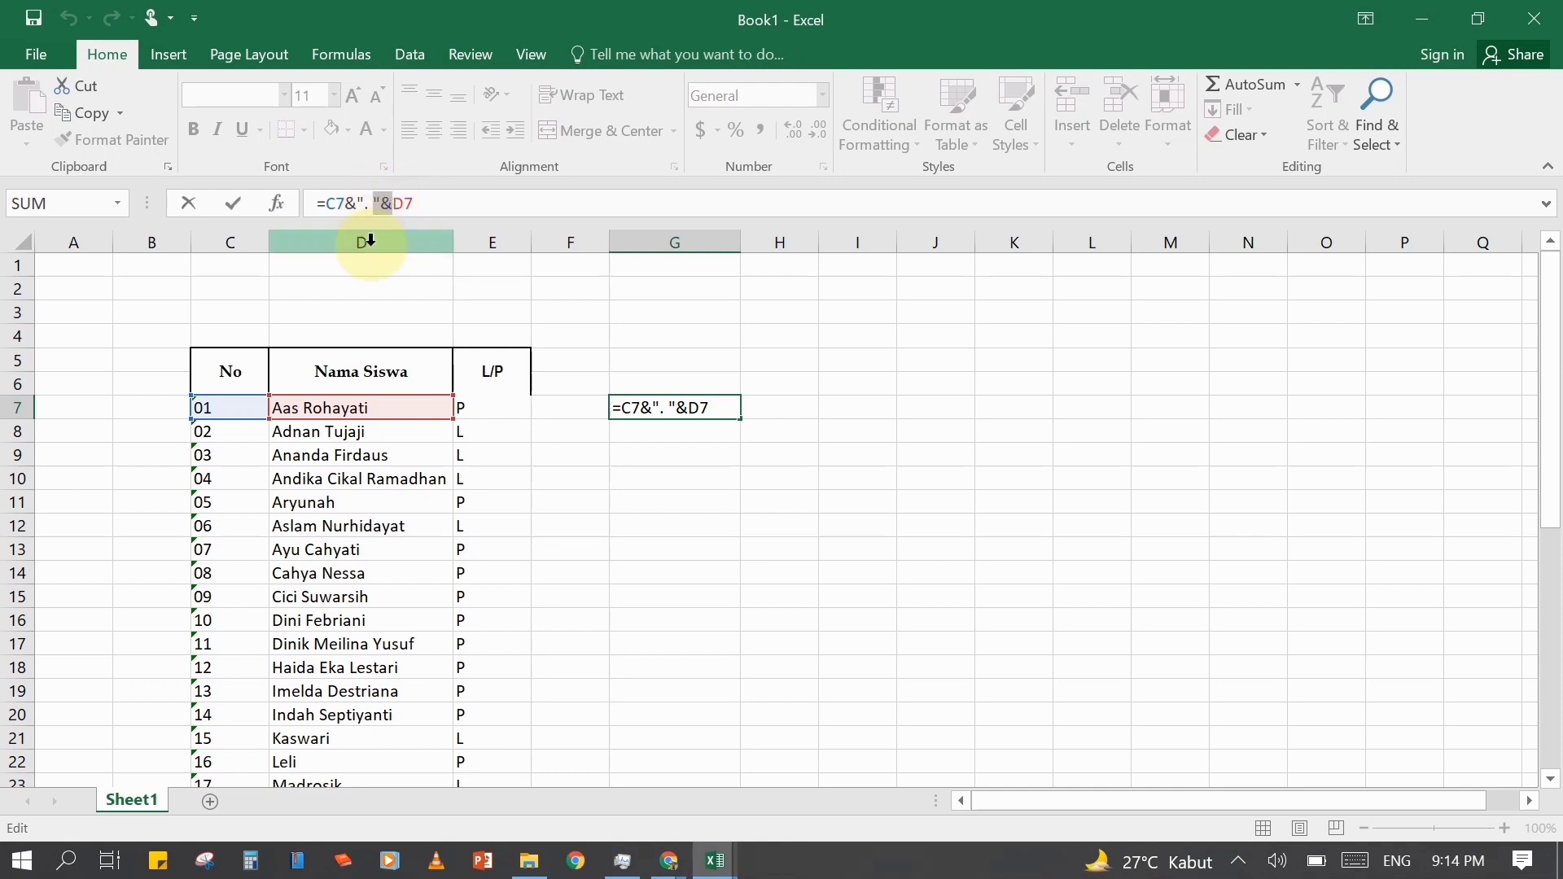
left_click(372, 203)
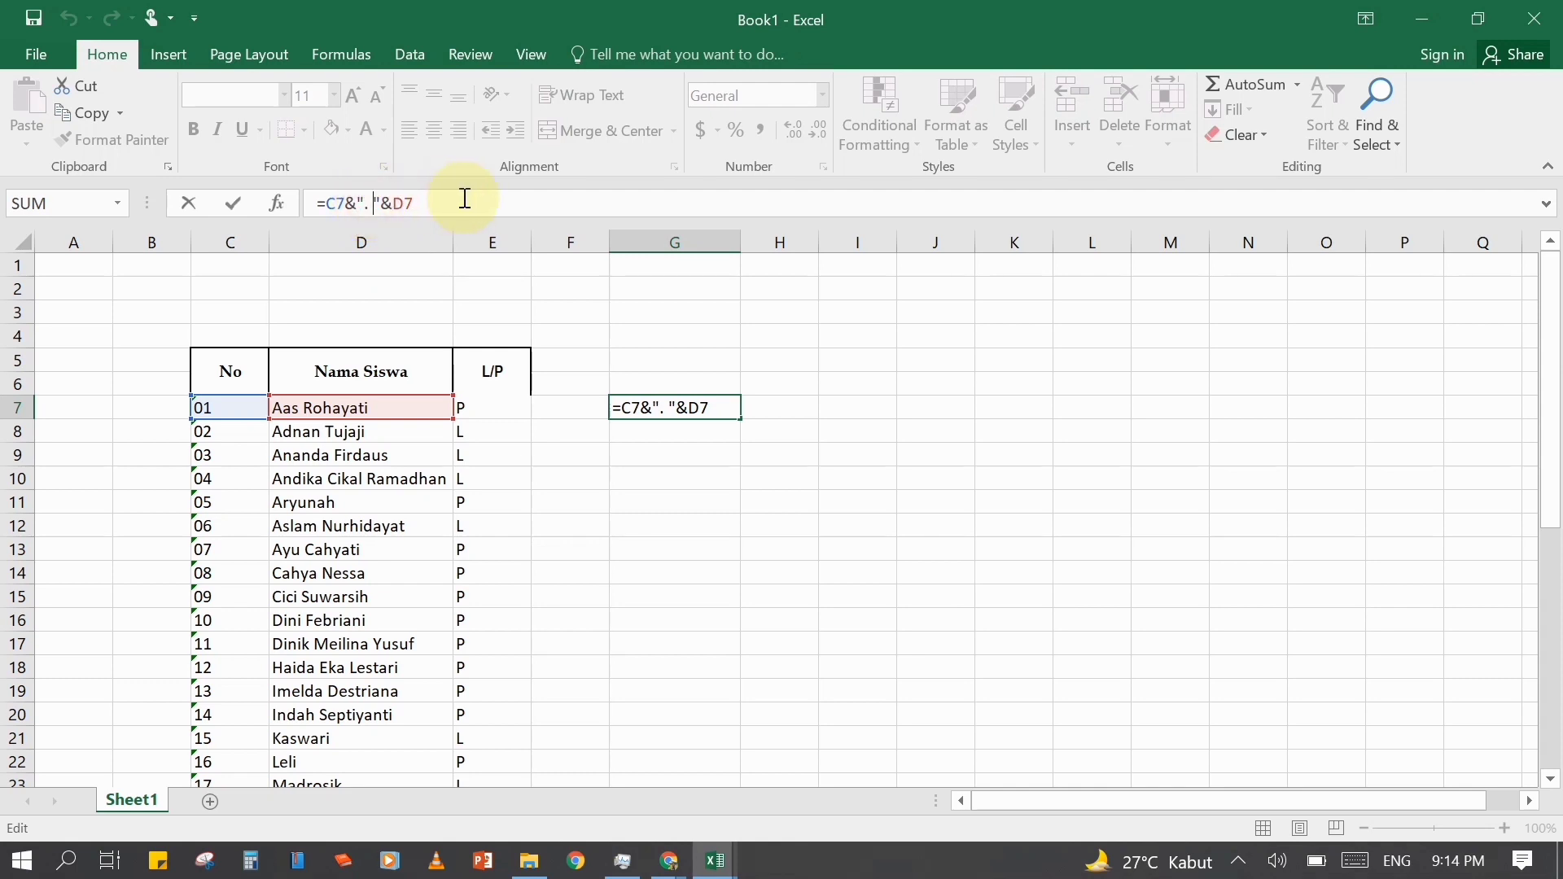
type("E")
key("Return")
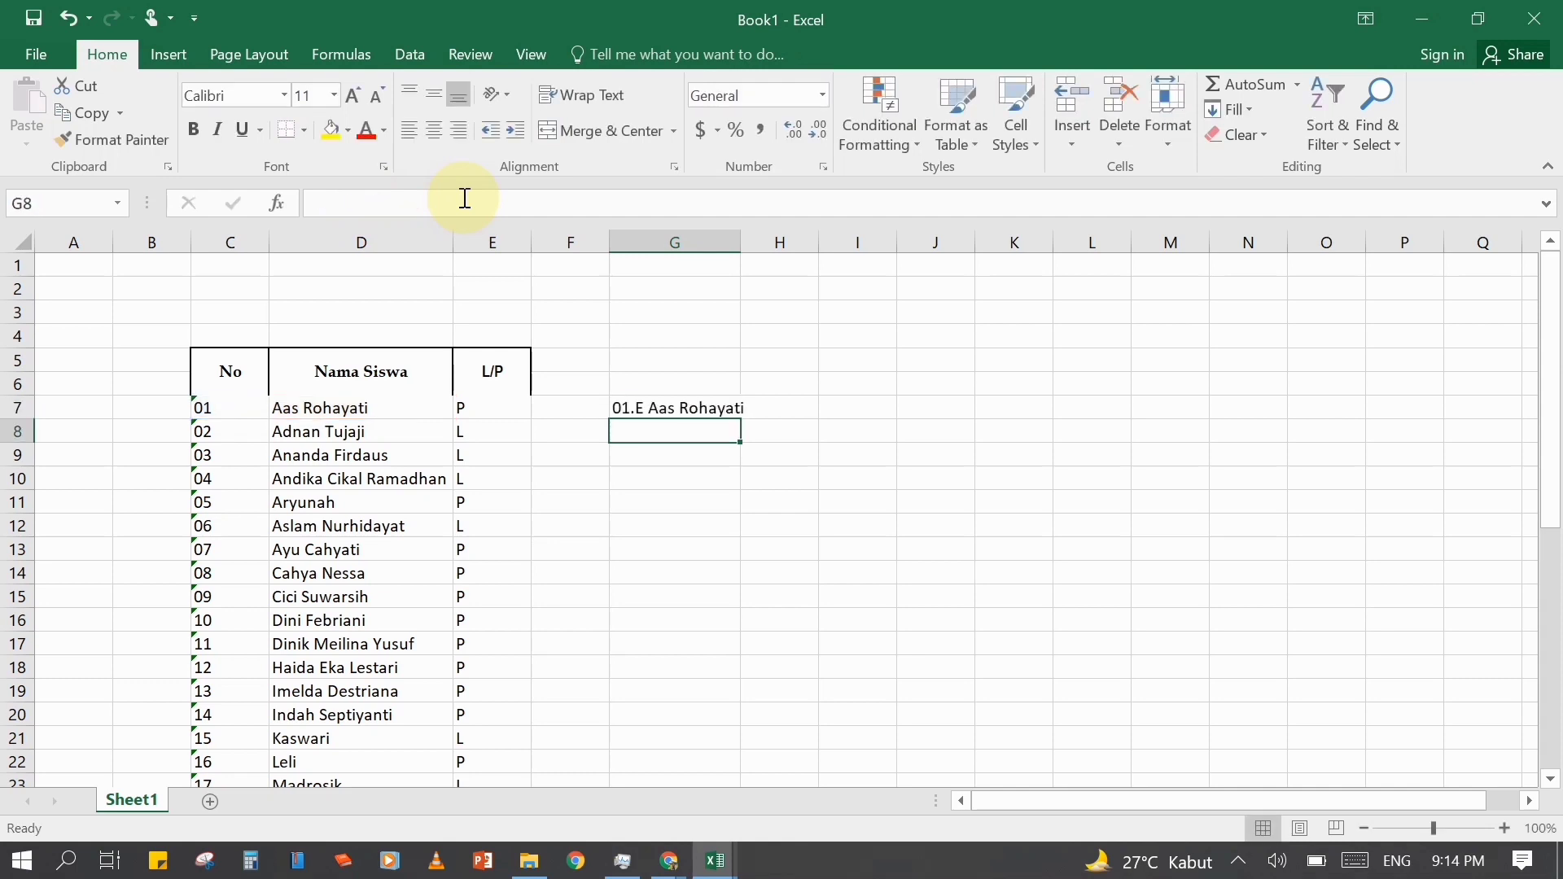
- Remove the E from the separator so the G7 formula reads =C7&". "&D7
left_click(651, 408)
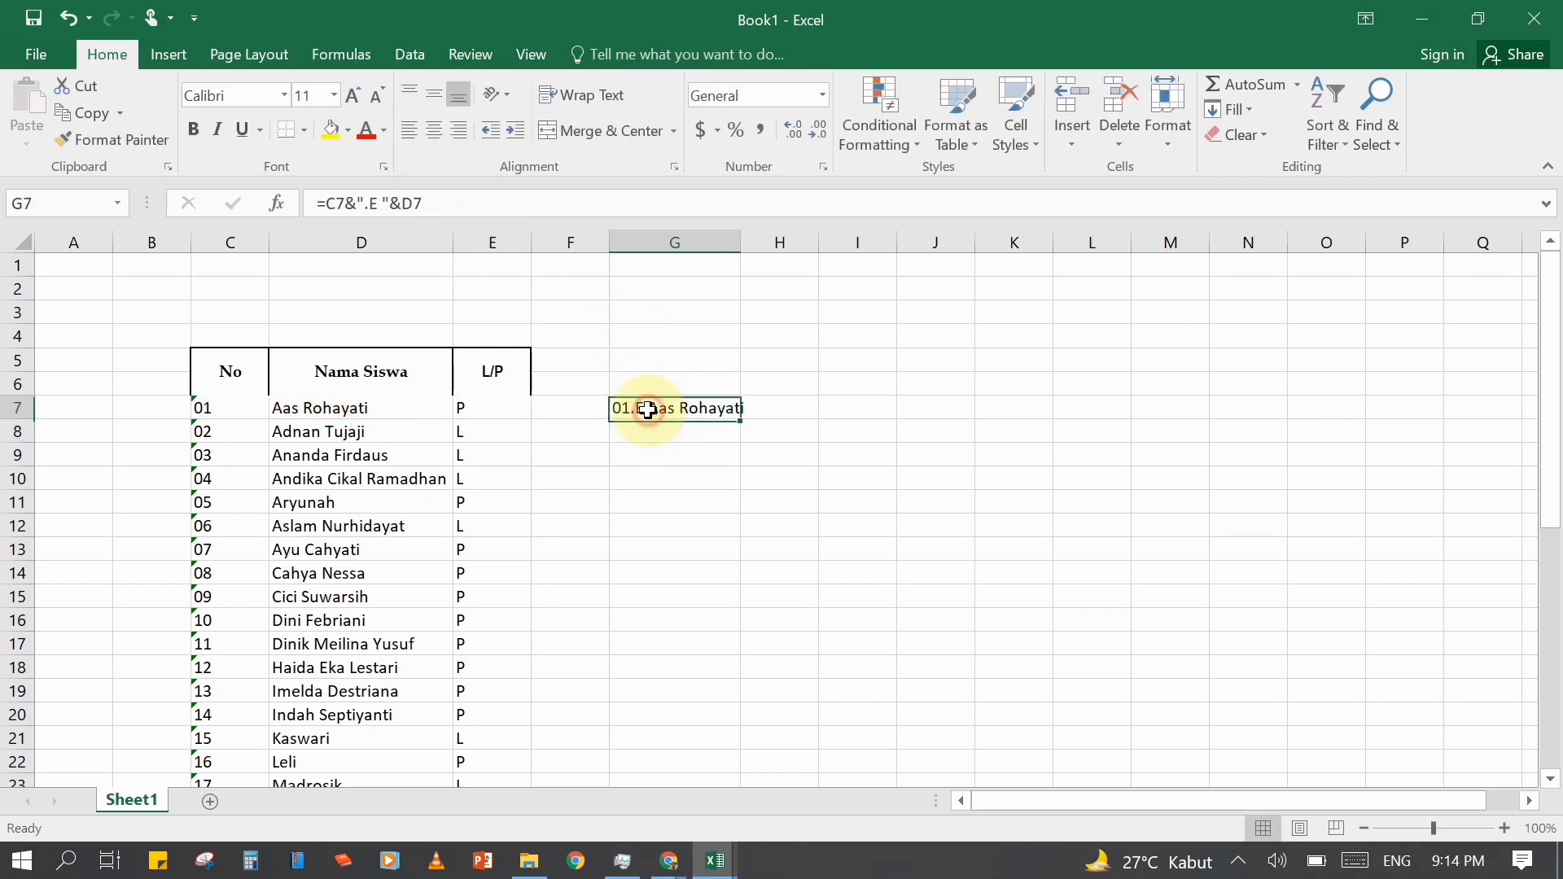
left_click(374, 203)
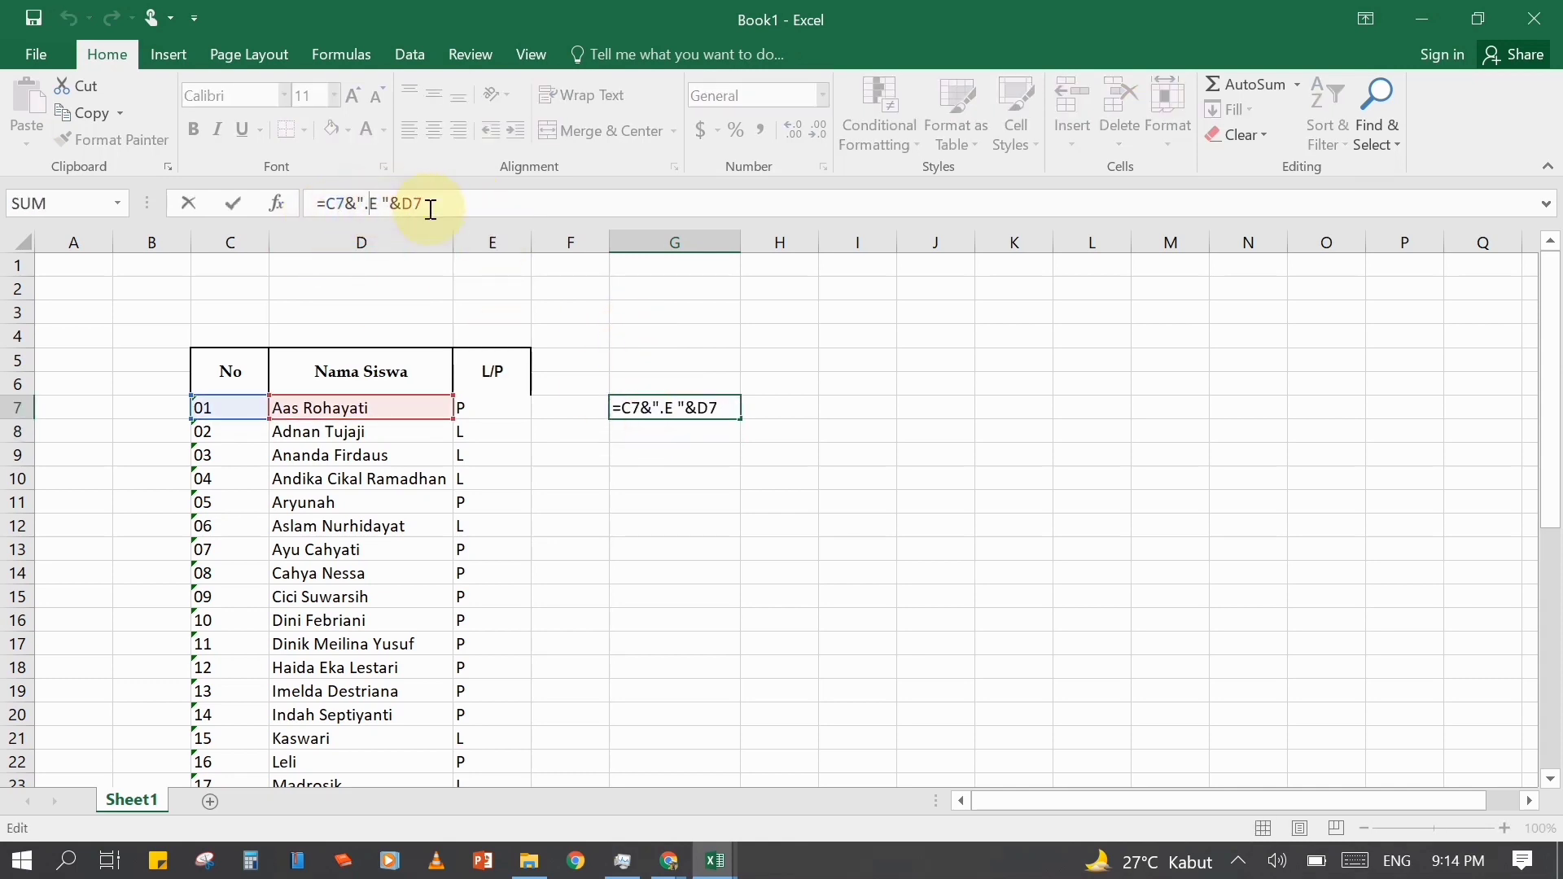
key("Delete")
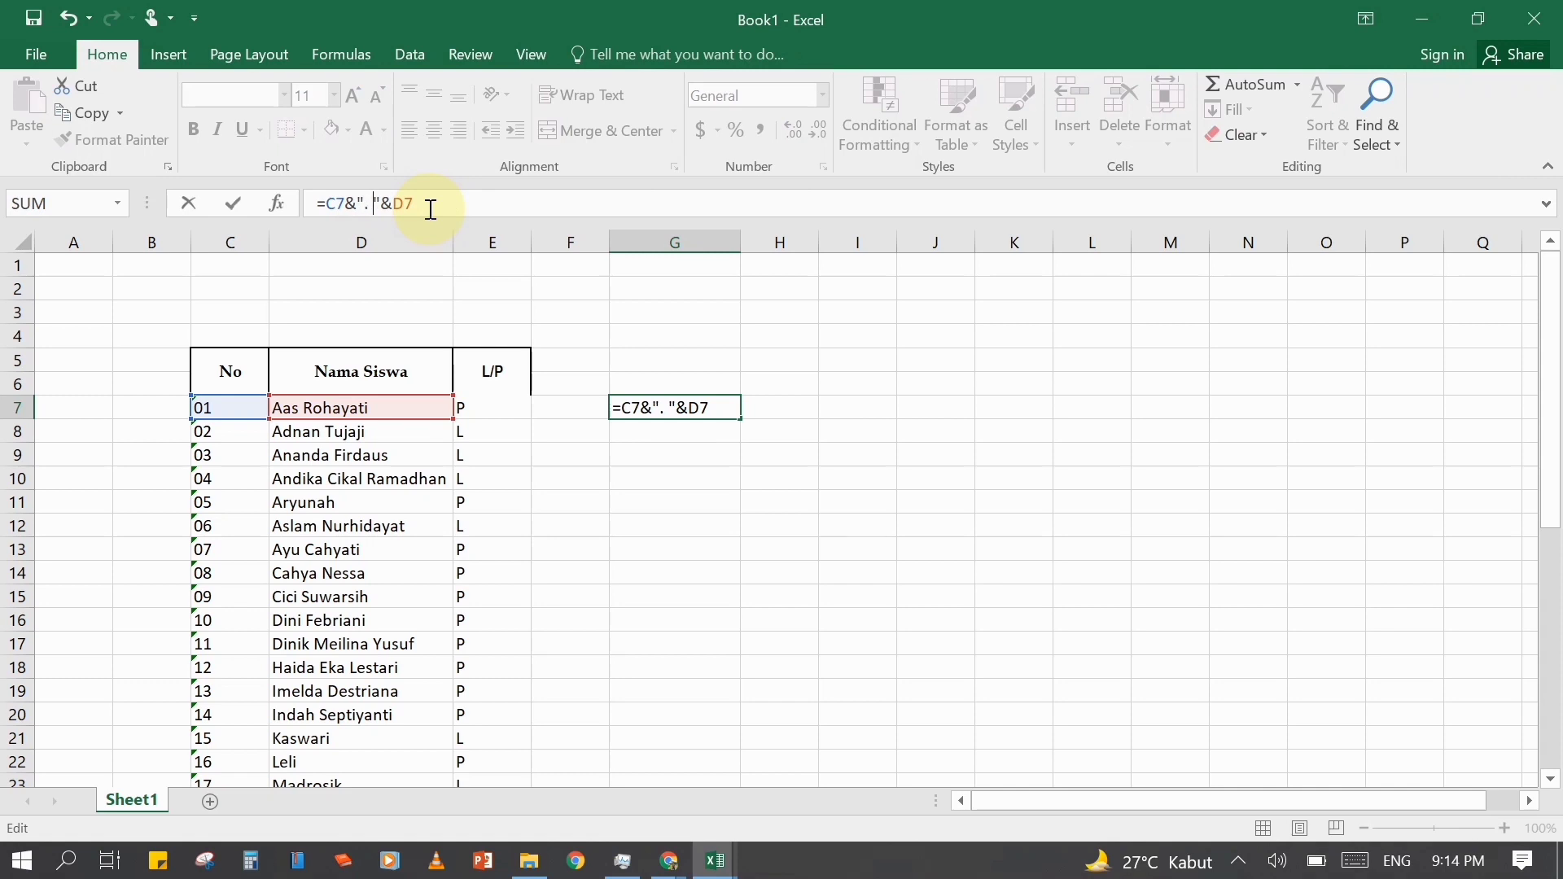
key("Return")
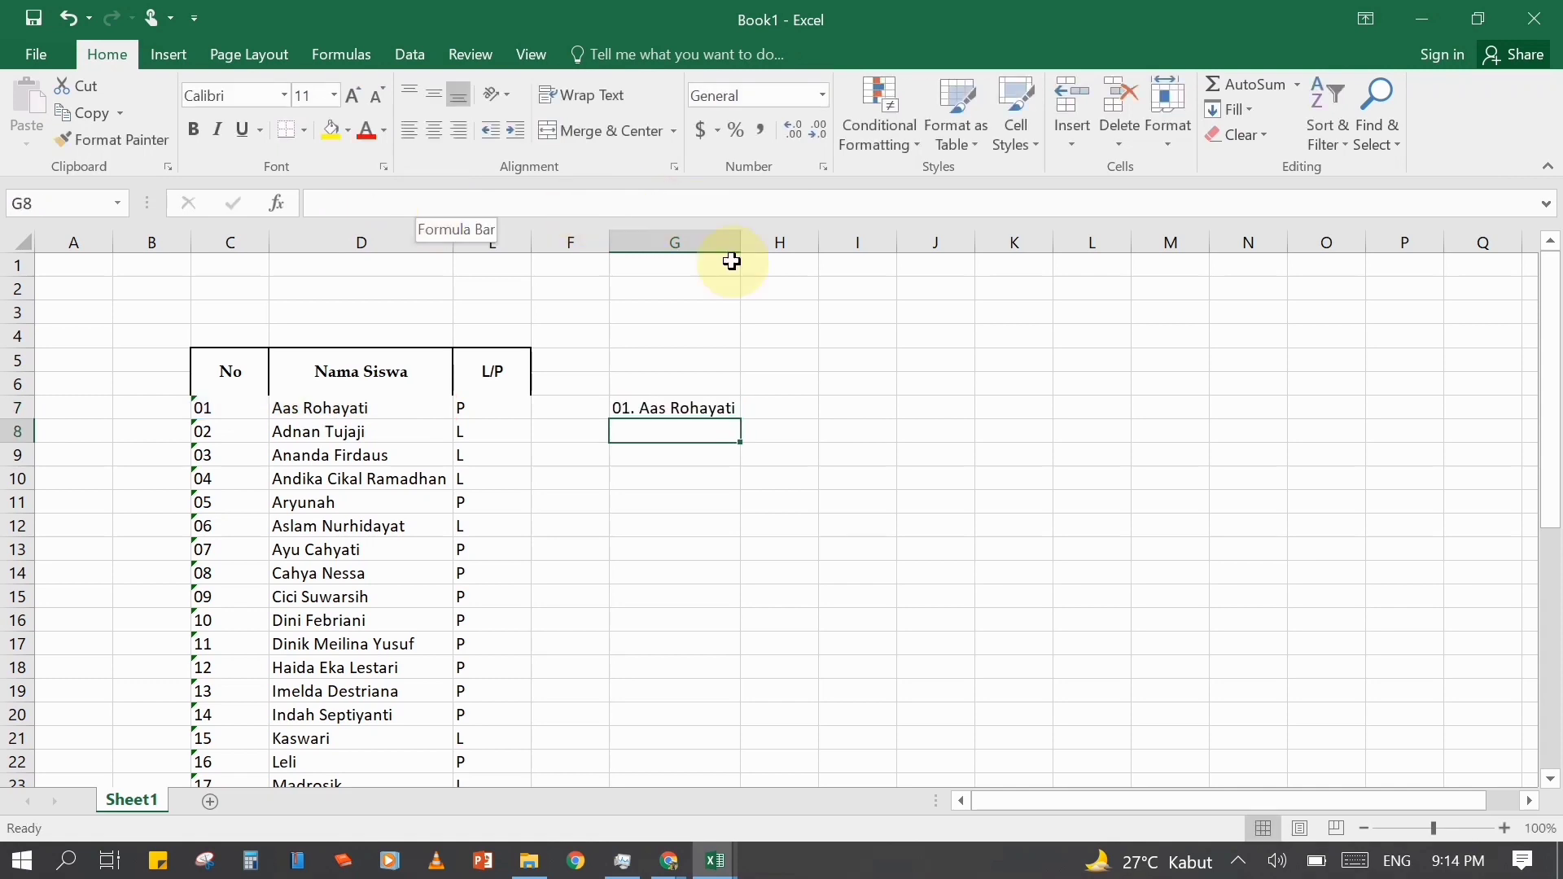
- Fill the numbered-name formula from G7 down column G to G41
left_click(720, 409)
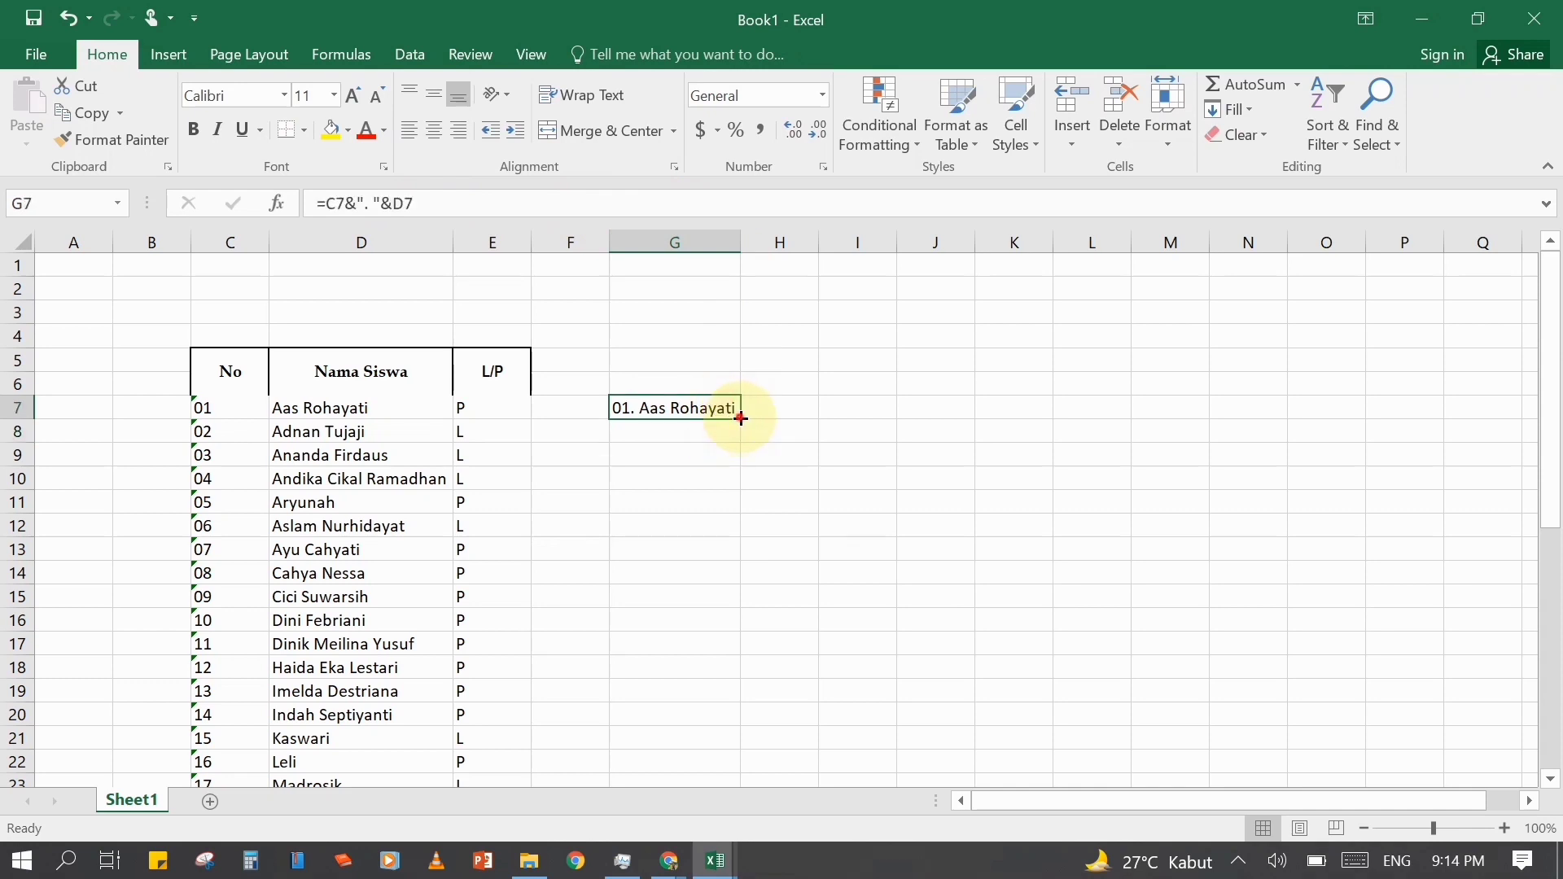
left_click_drag(739, 420, 719, 743)
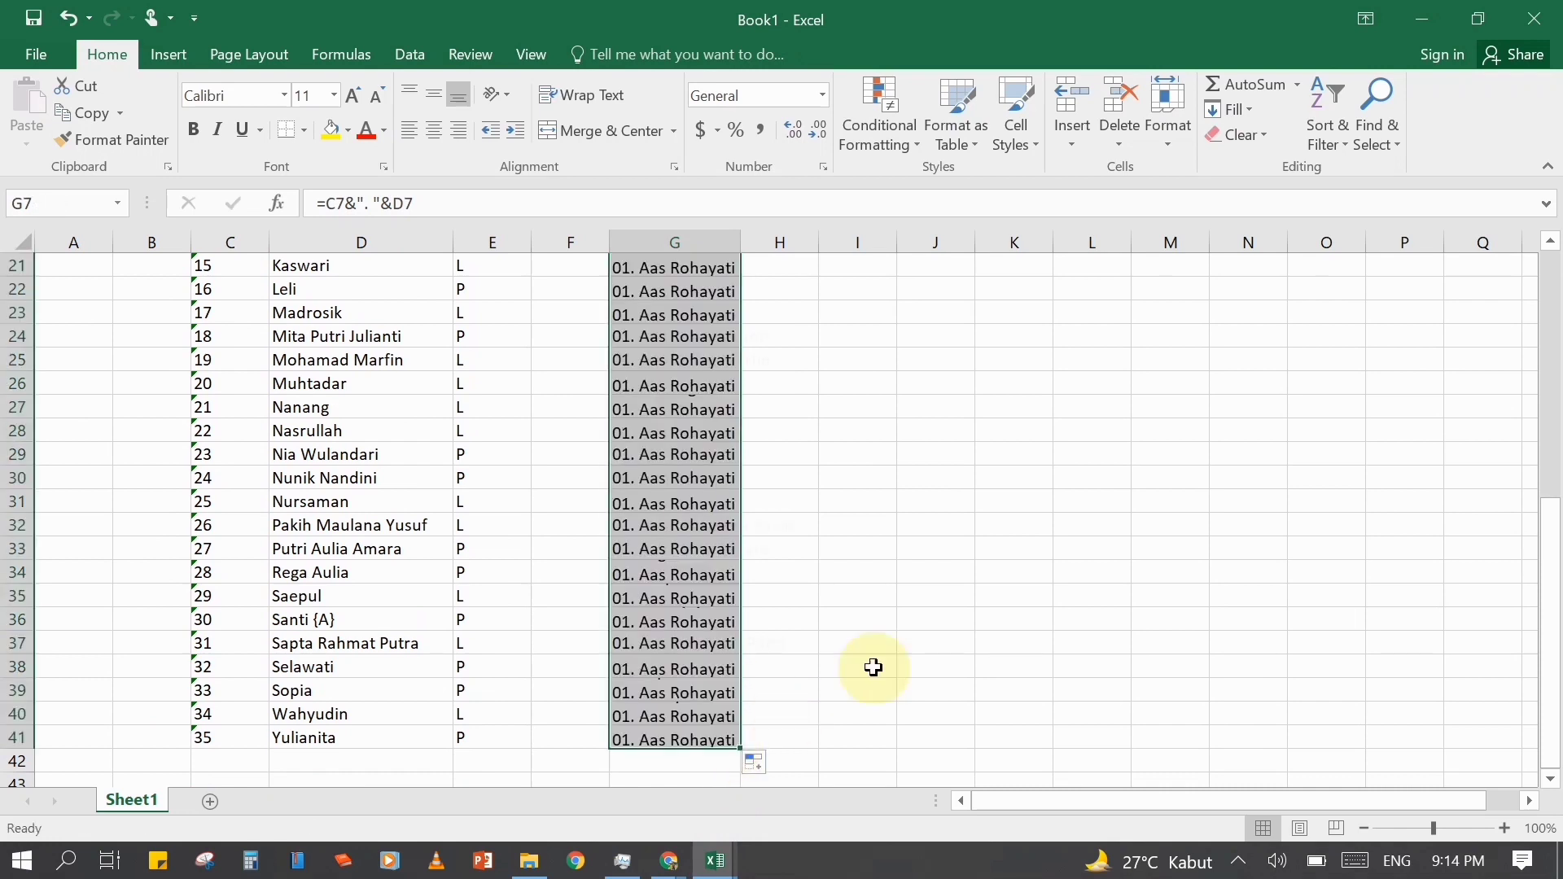
- Autofit column G to its contents and copy the numbered student names in G7:G41
double_click(741, 238)
scroll(897, 491, "up", 7)
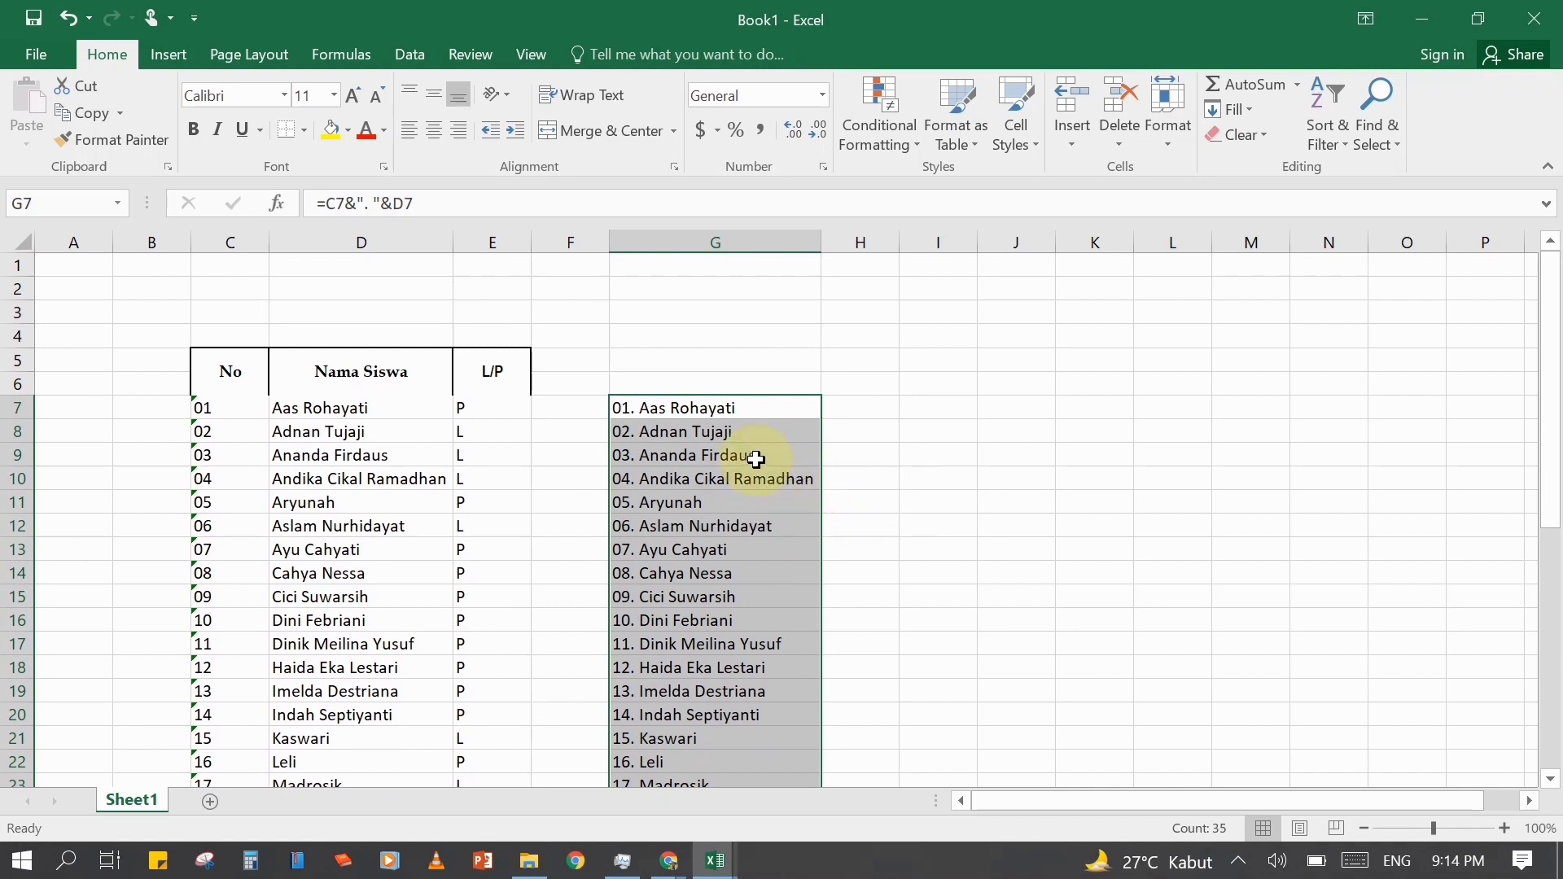
key("ctrl+c")
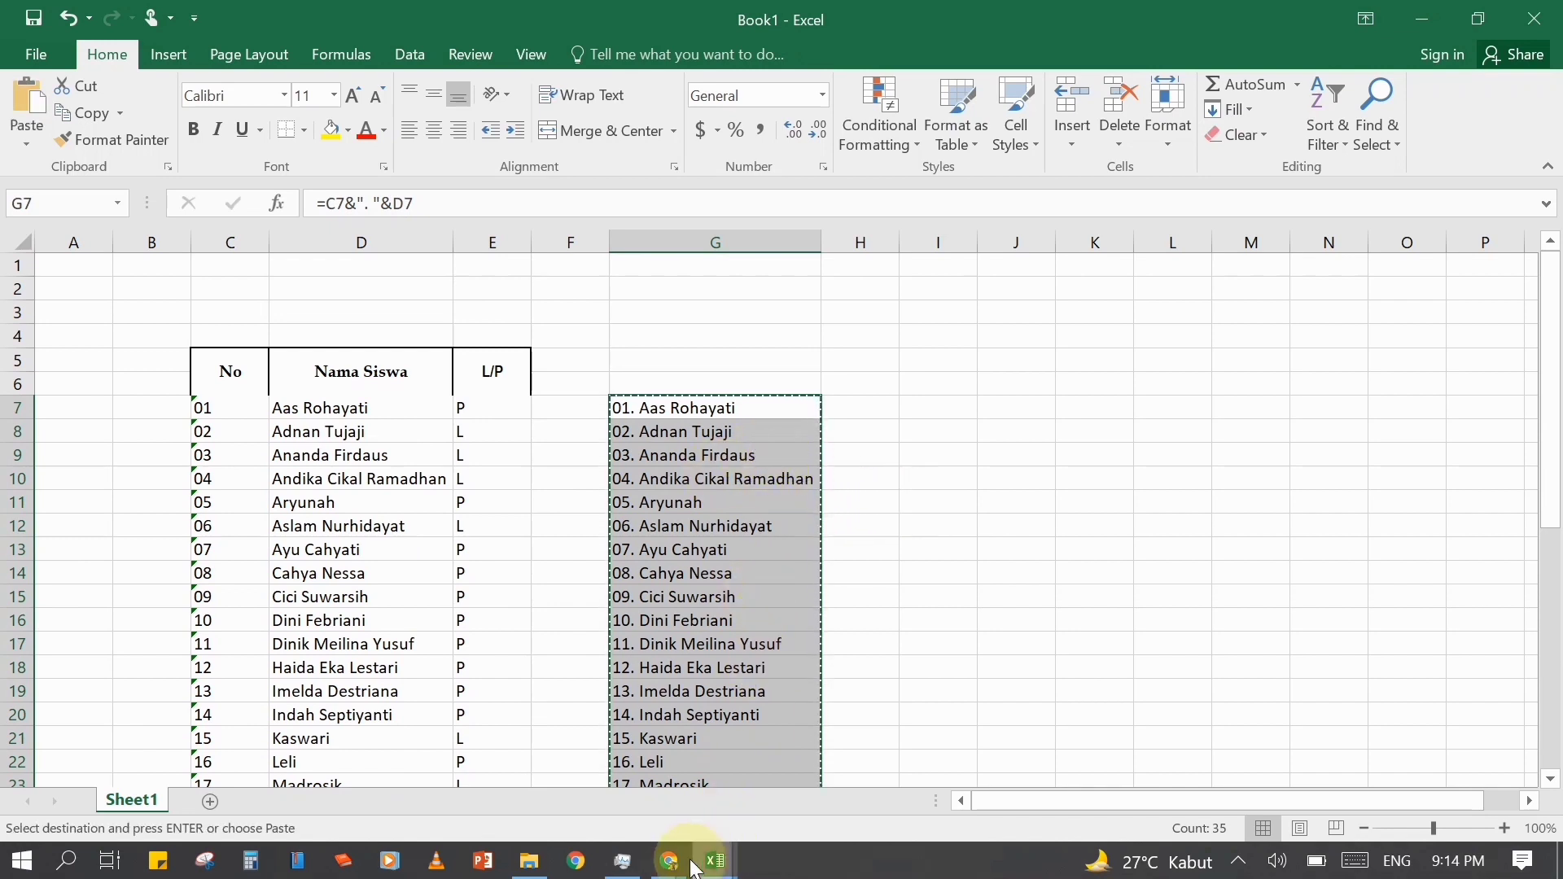
- Switch to the Google Forms form and paste the copied names as the options of the PILIH NAMA LENGKAP dropdown
mouse_move(672, 865)
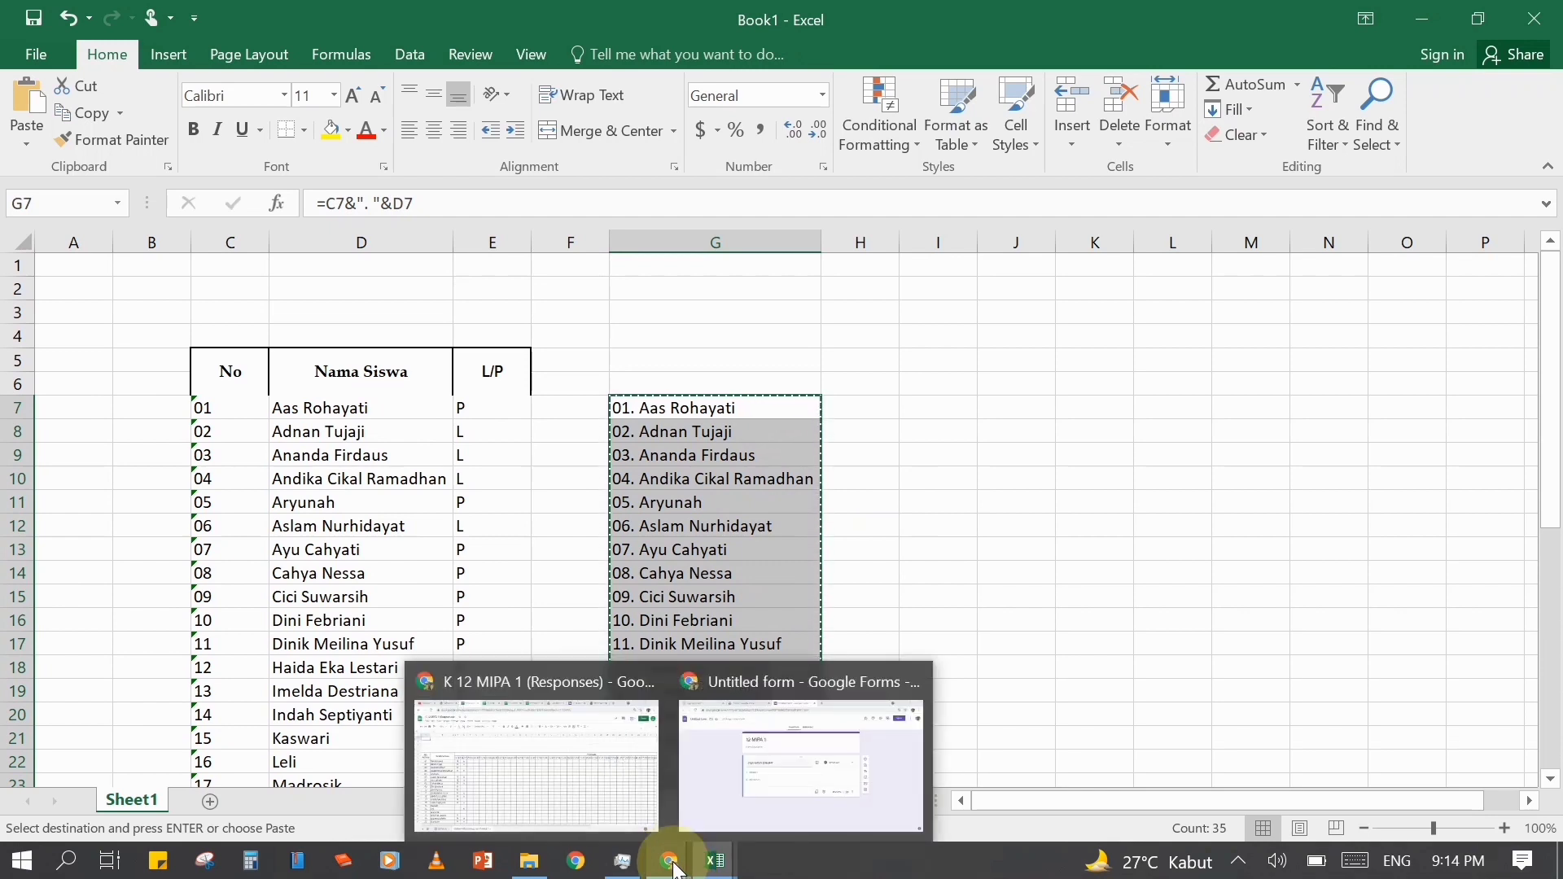
left_click(730, 770)
left_click(560, 462)
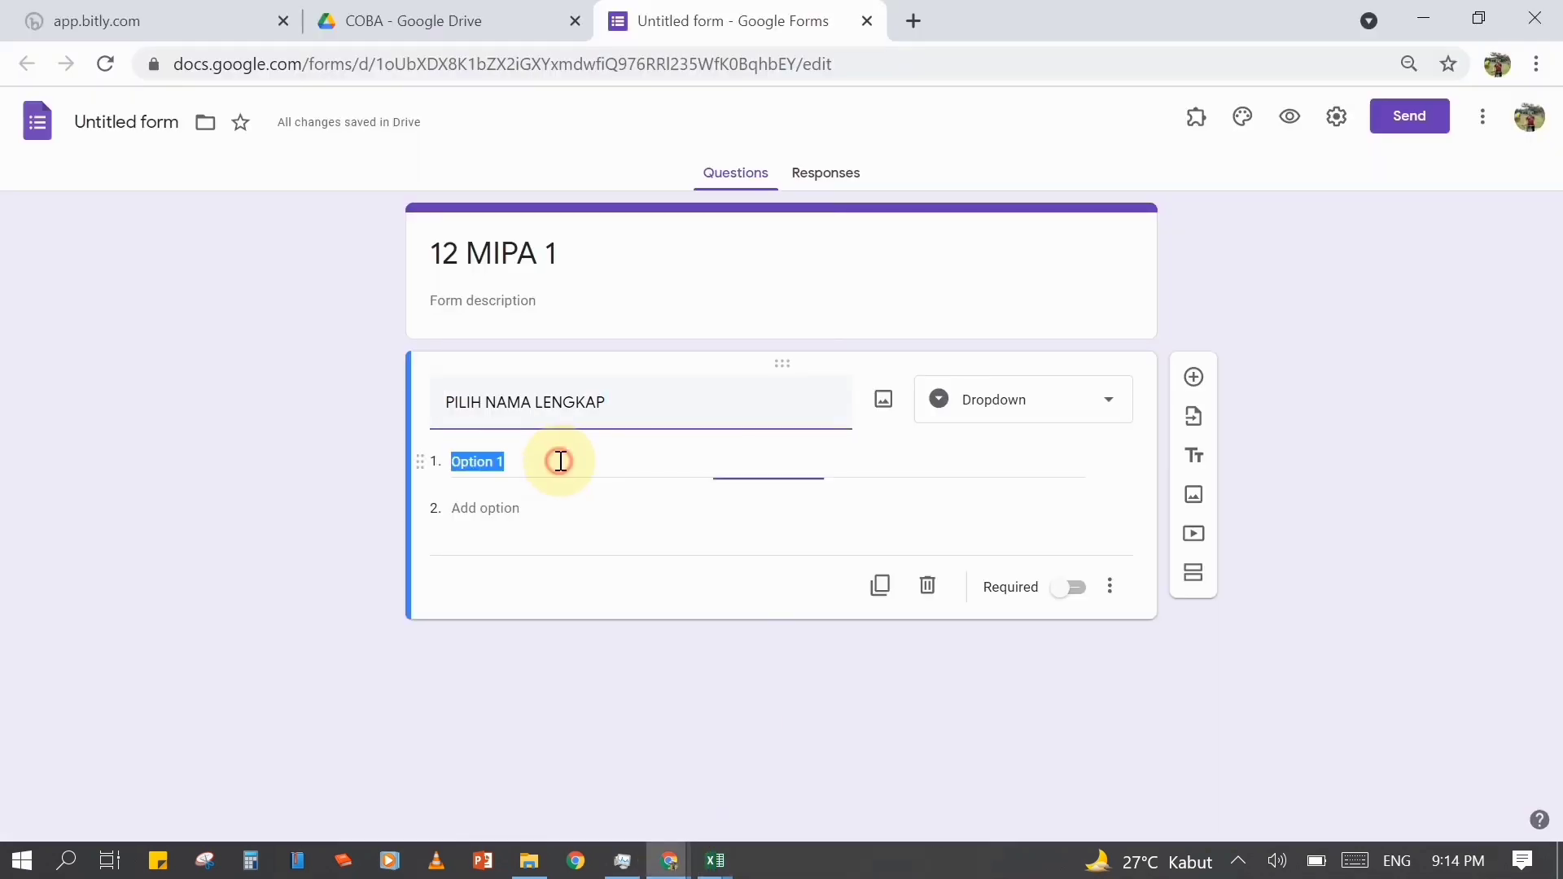
key("ctrl+v")
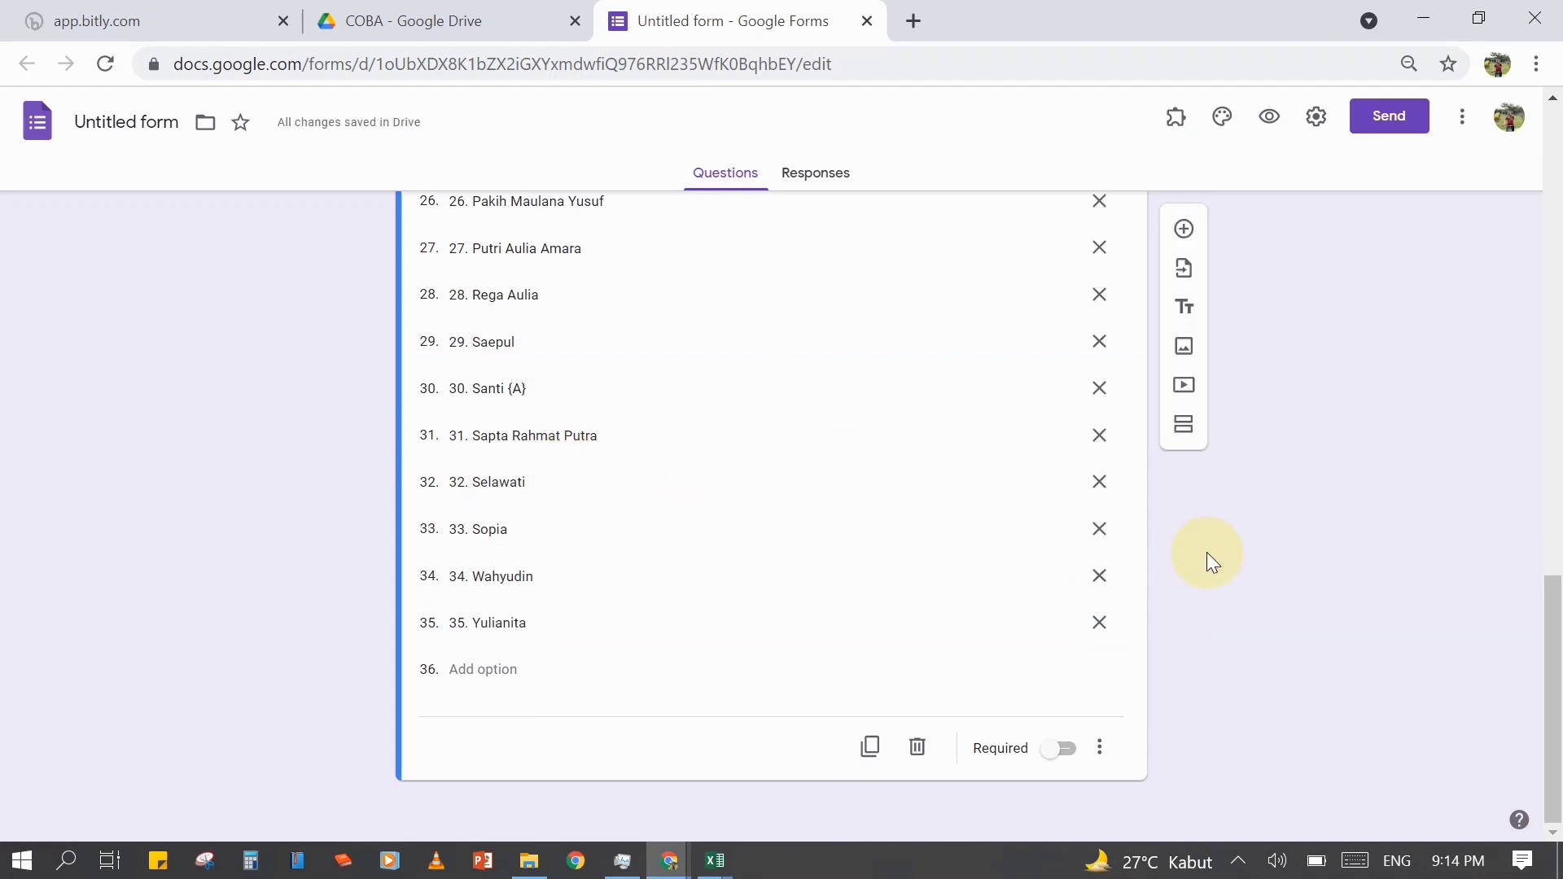
- Make the PILIH NAMA LENGKAP question required and review its list of options
scroll(1206, 552, "up", 3)
scroll(1207, 552, "down", 3)
left_click(1091, 753)
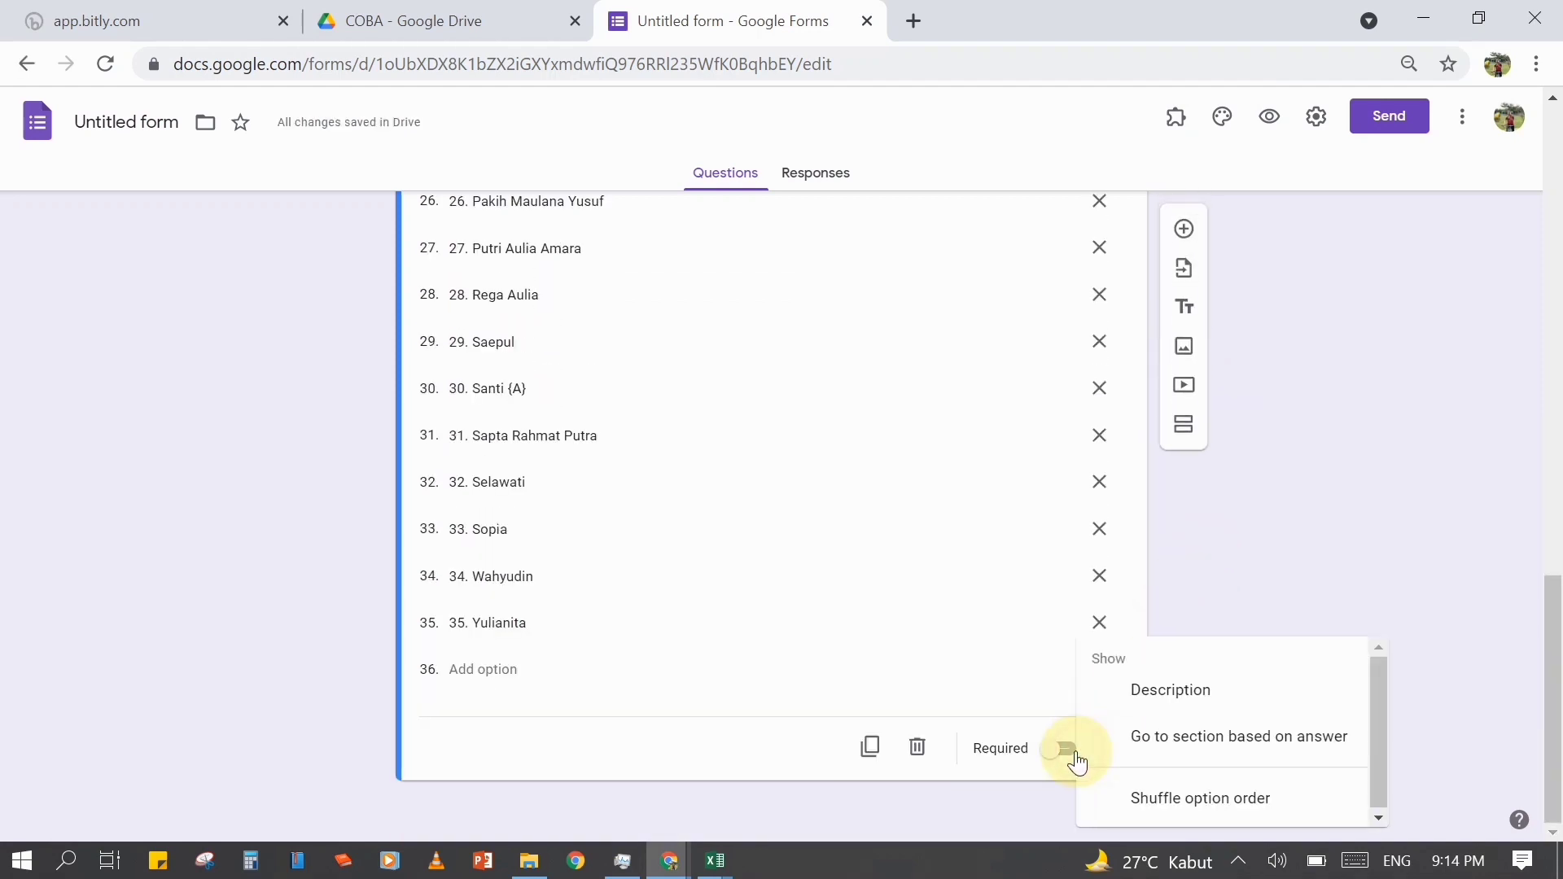
left_click(1061, 761)
left_click(1059, 749)
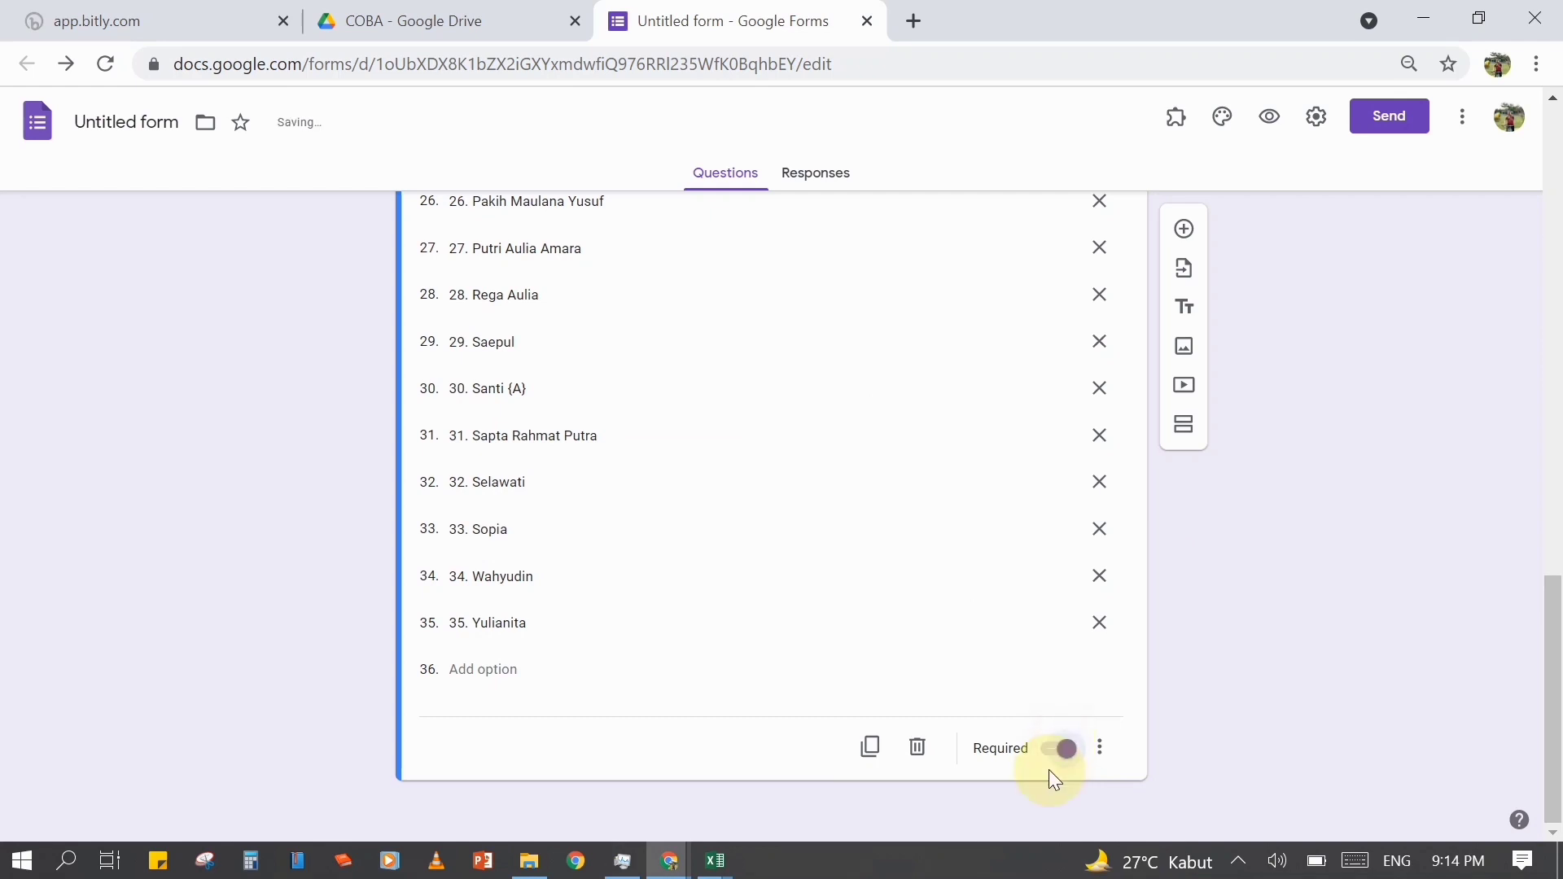
scroll(1294, 562, "up", 5)
scroll(1292, 562, "up", 10)
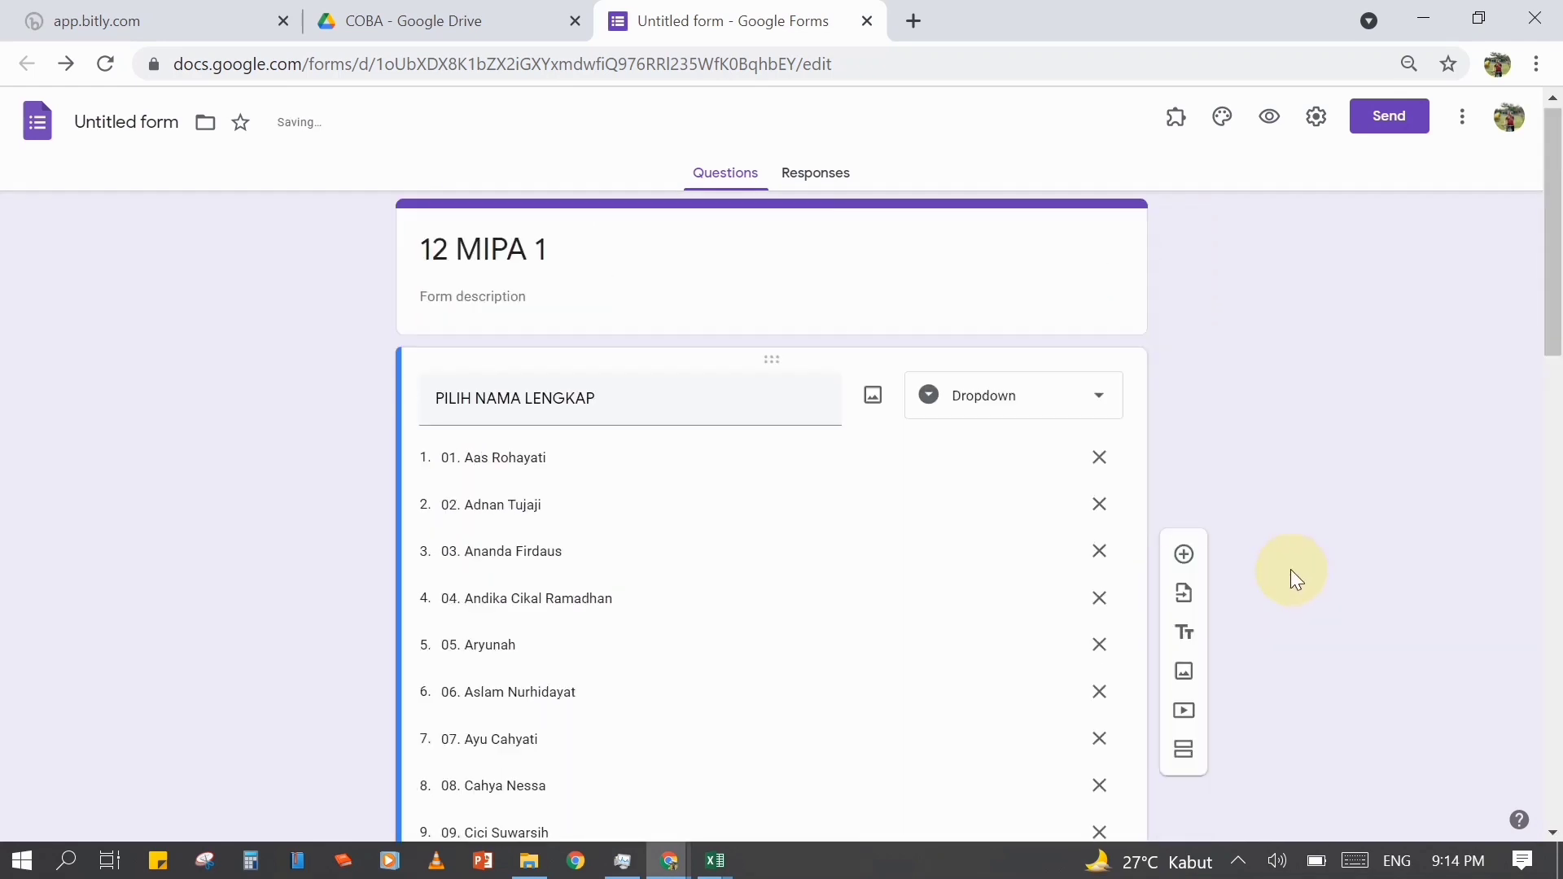
scroll(1290, 569, "down", 5)
scroll(1289, 569, "down", 8)
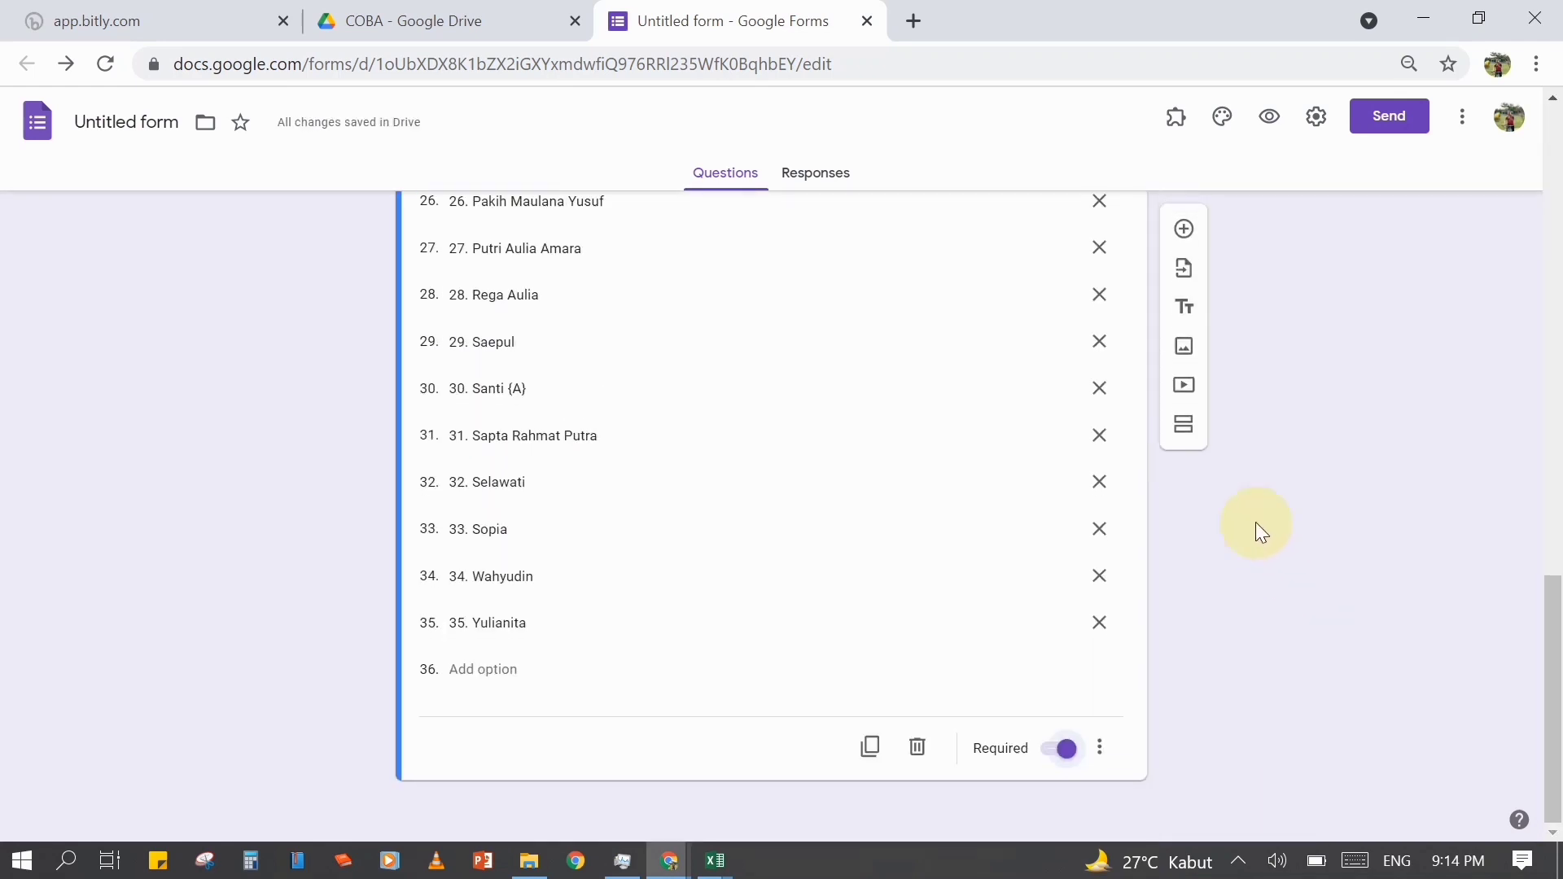
- Add a multiple-choice question titled KEHADIRAN below the name dropdown, with the options H, S and I
left_click(1183, 230)
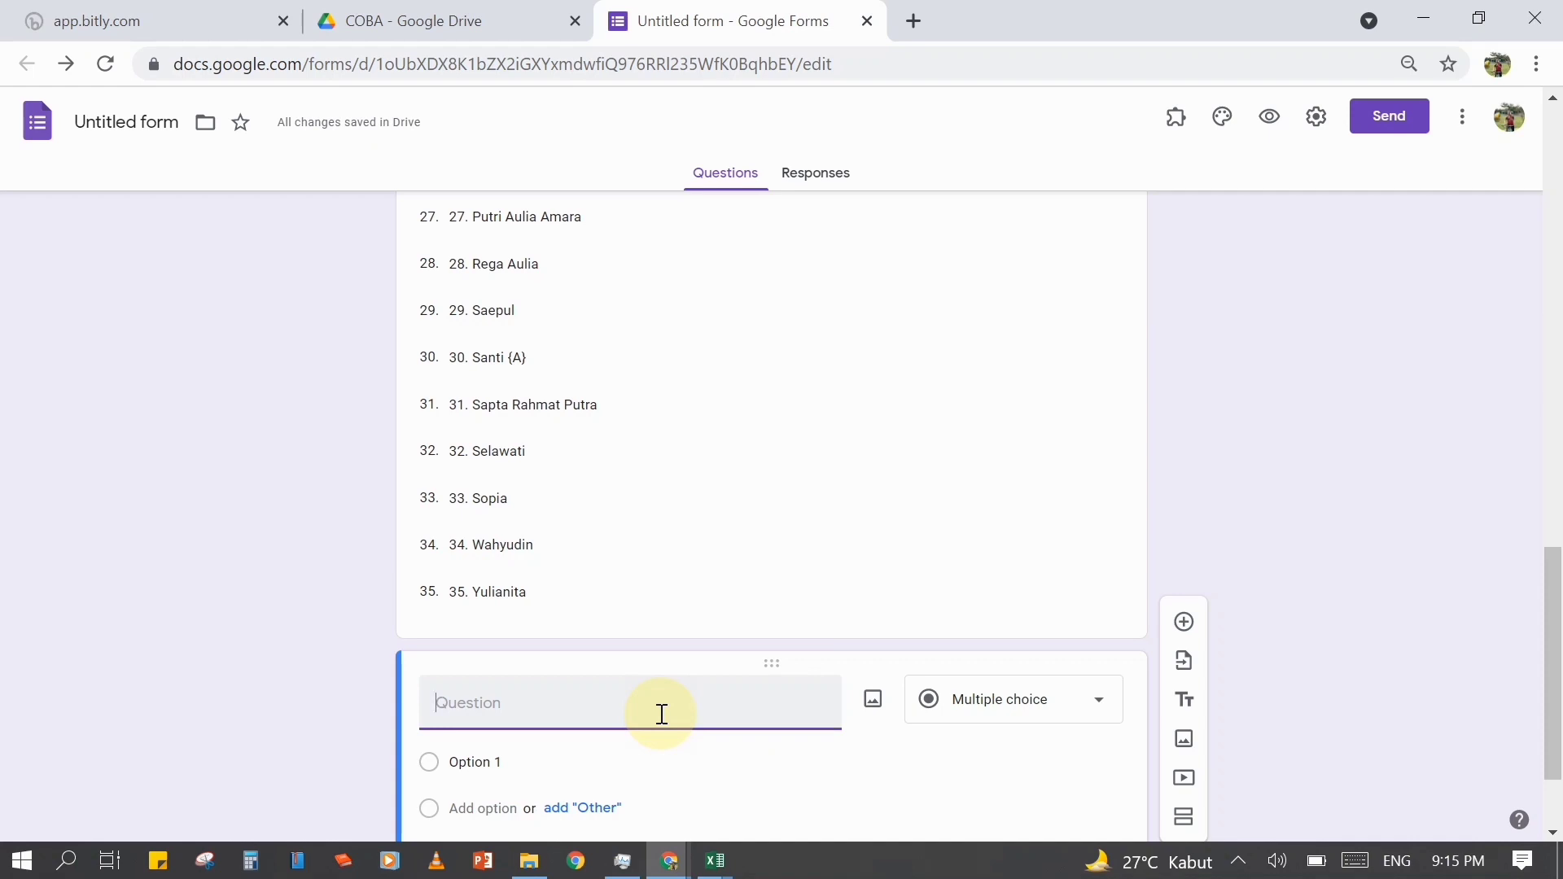
type("KEHADIRAN")
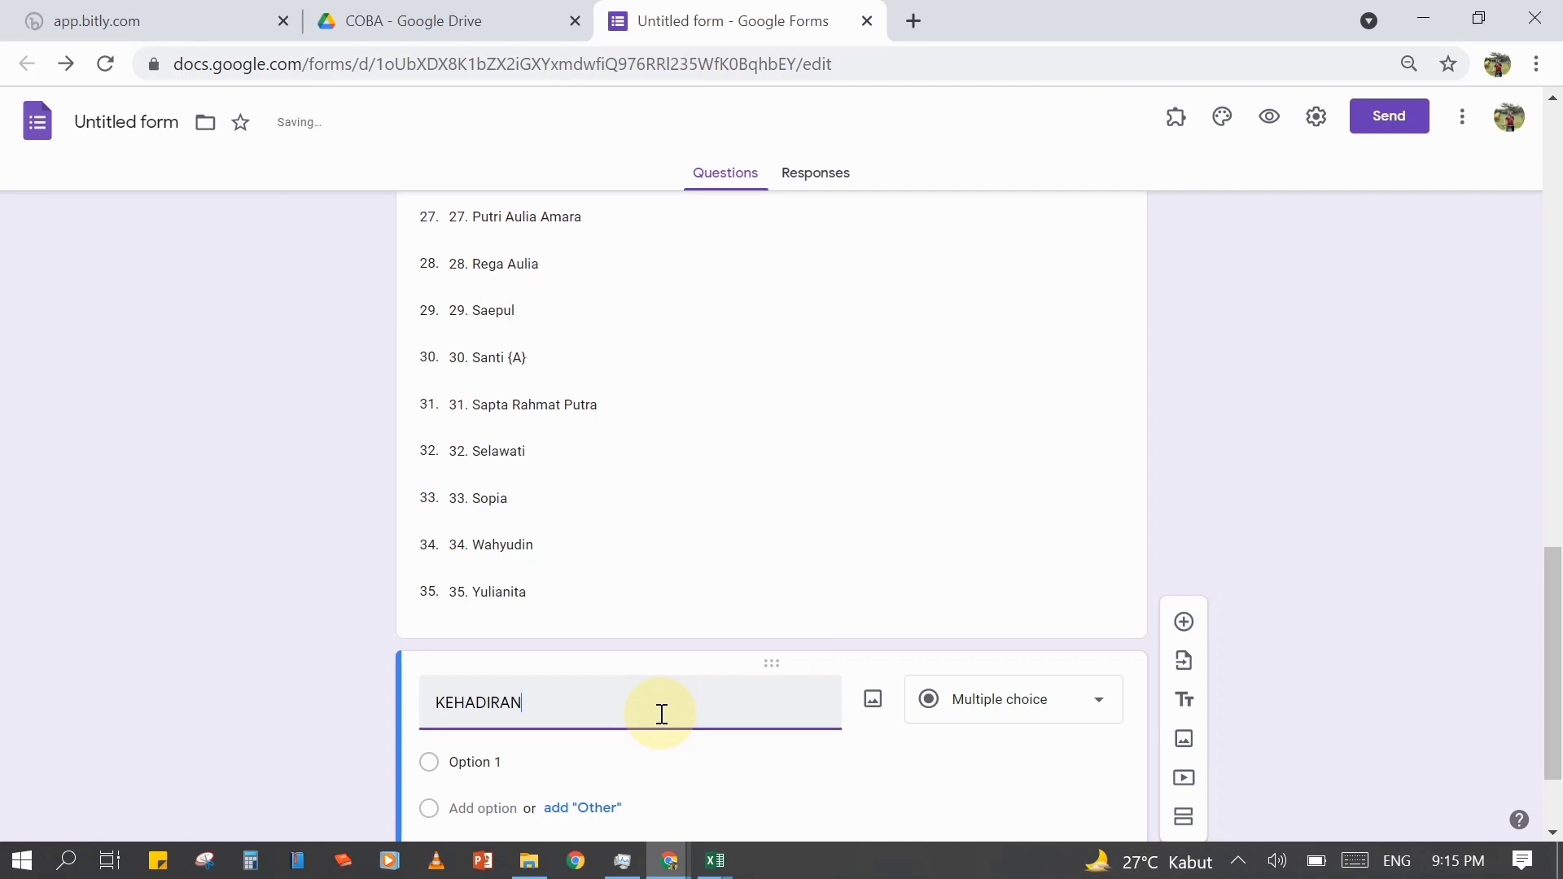
left_click(599, 768)
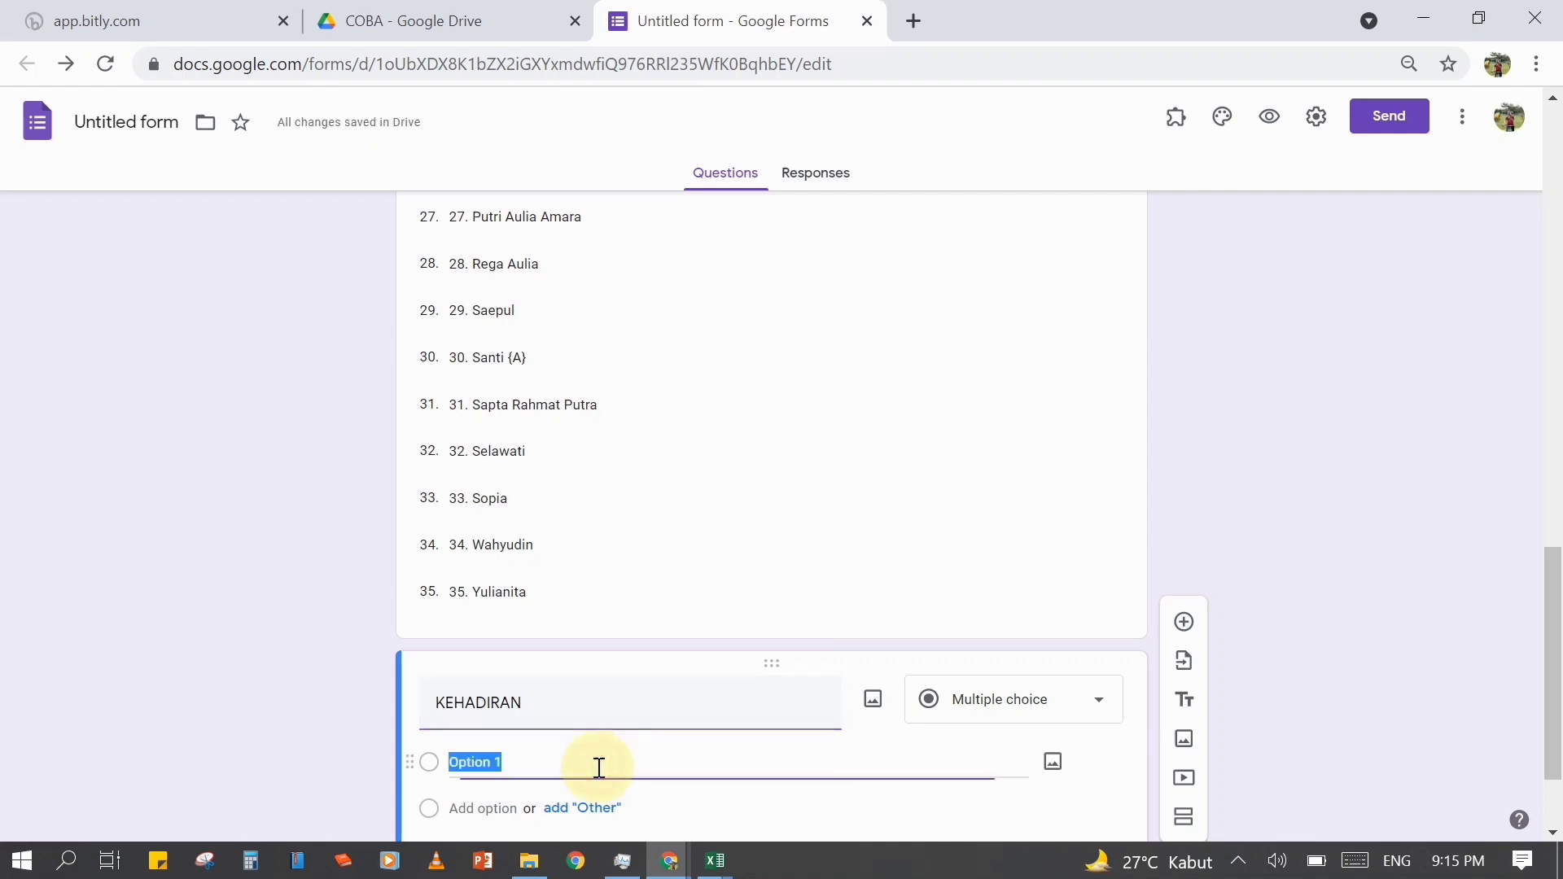
type("H")
key("Return")
type("S")
key("Return")
type("I")
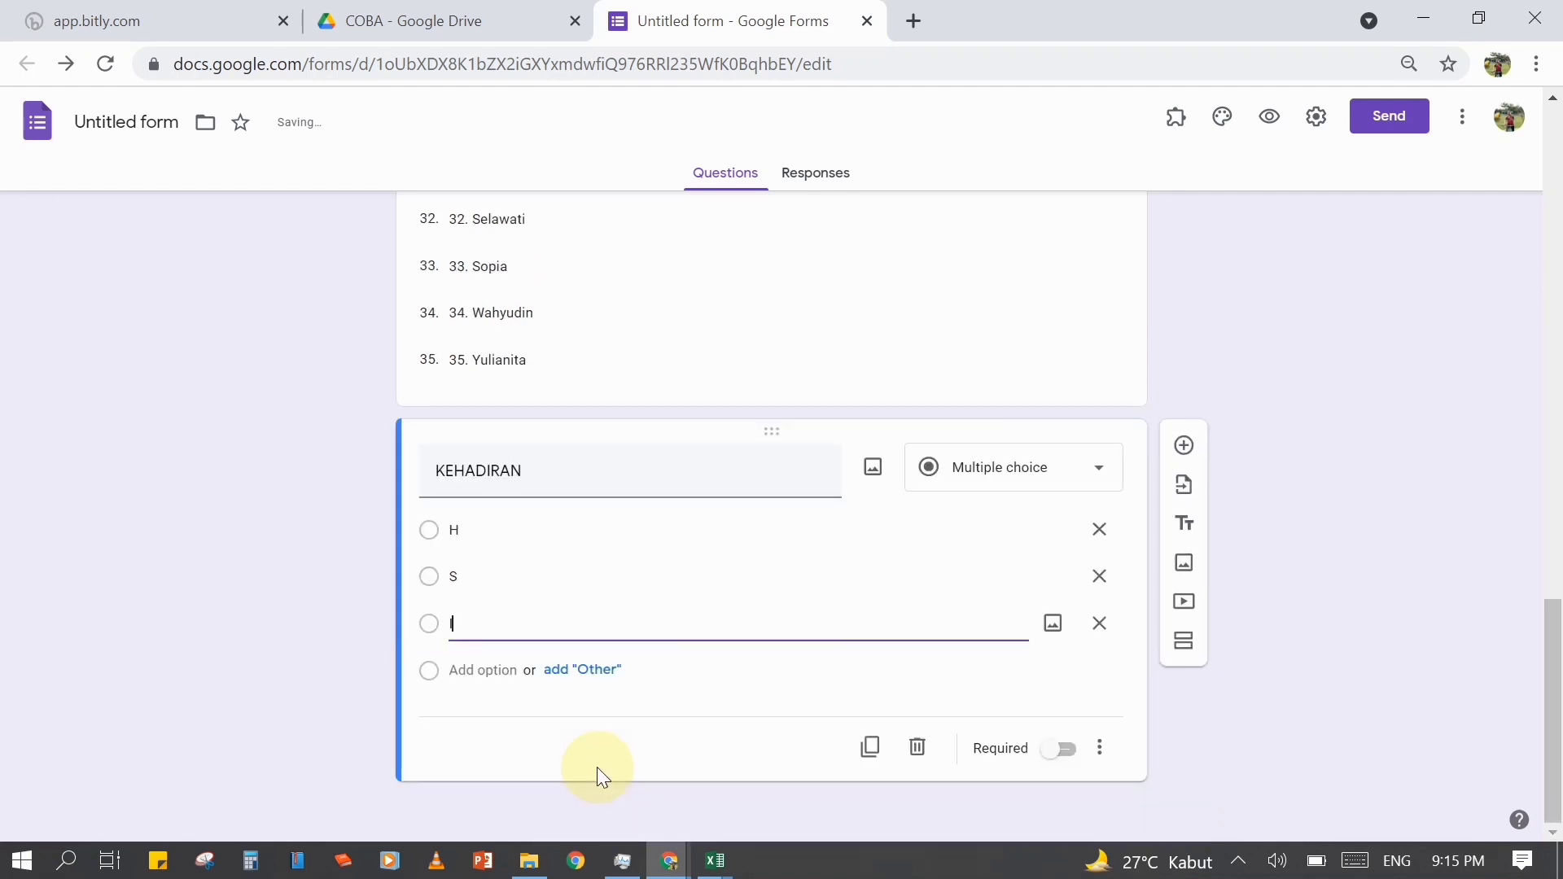
- Make the KEHADIRAN question required and give it the description "H = HADIR ; S = SAKIT ; I = IZIN"
left_click(1067, 750)
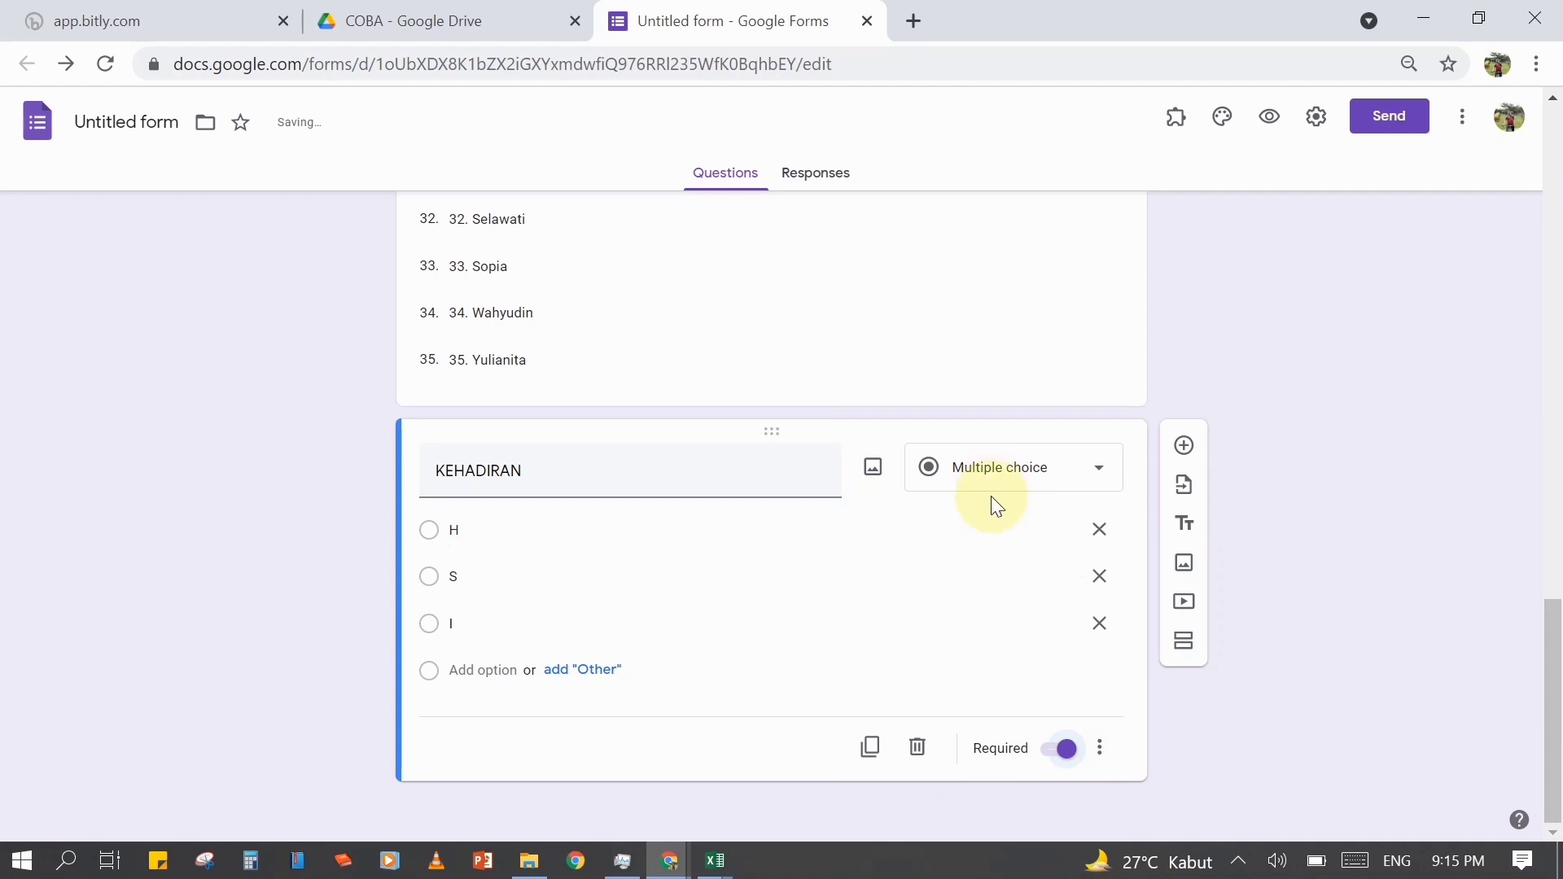
left_click(1100, 748)
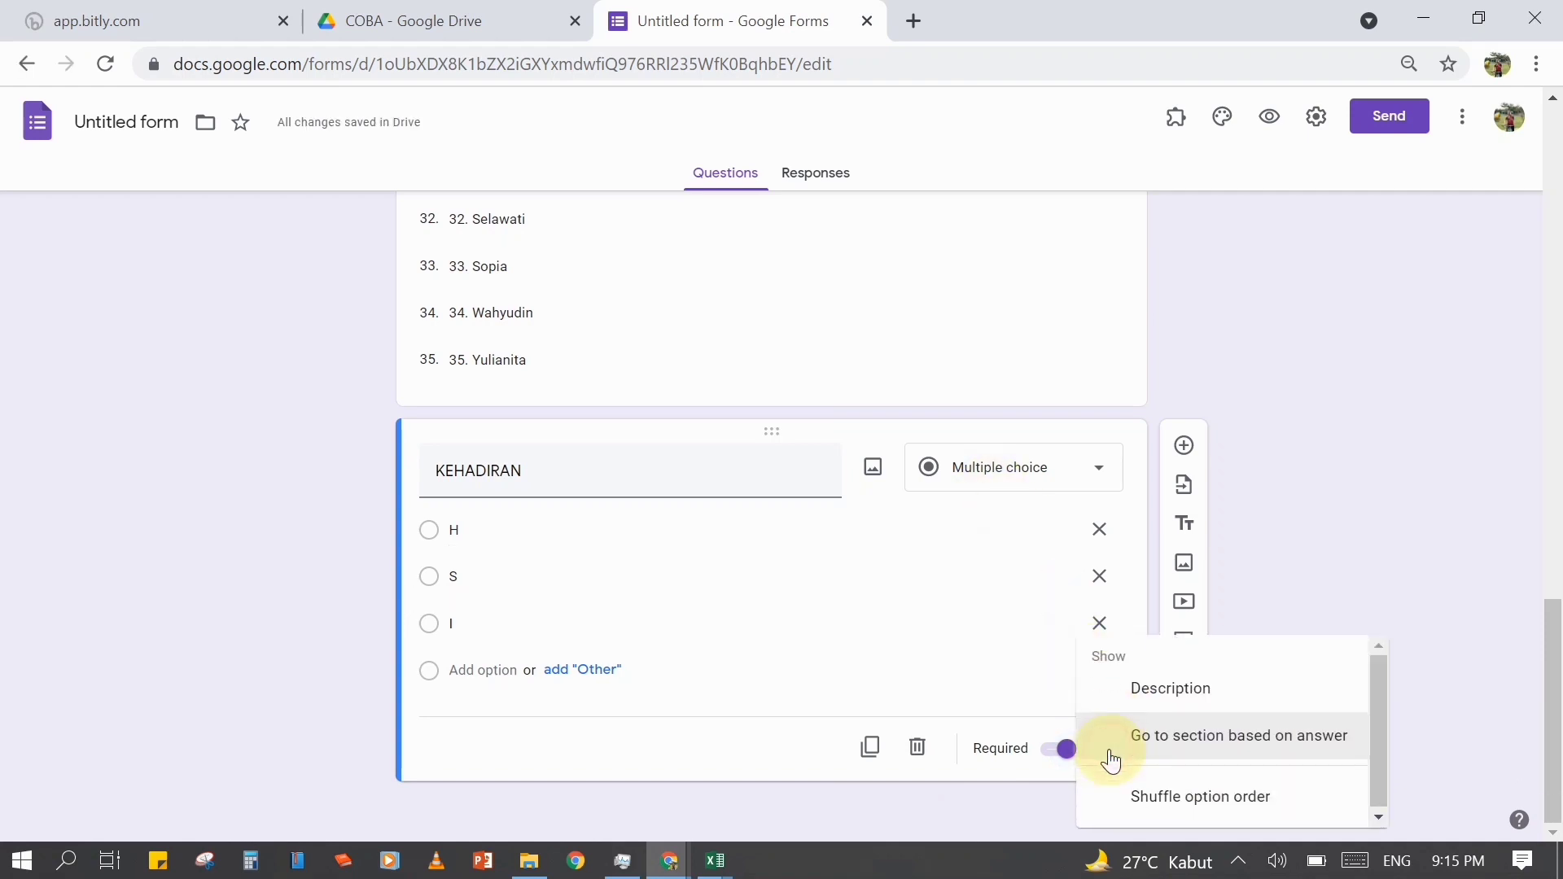
left_click(1149, 692)
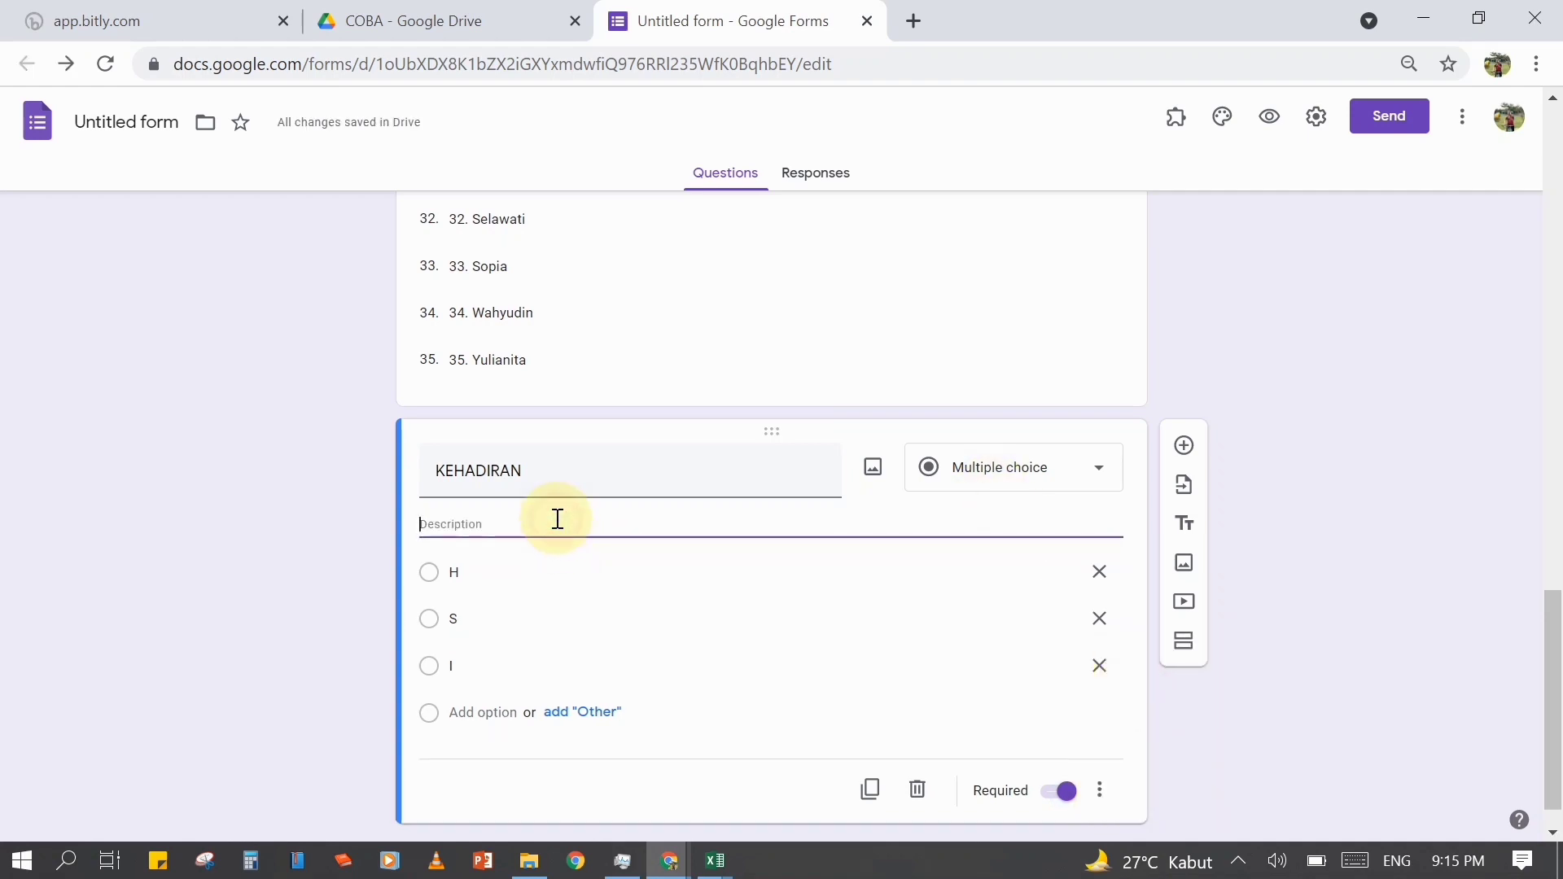
type("H")
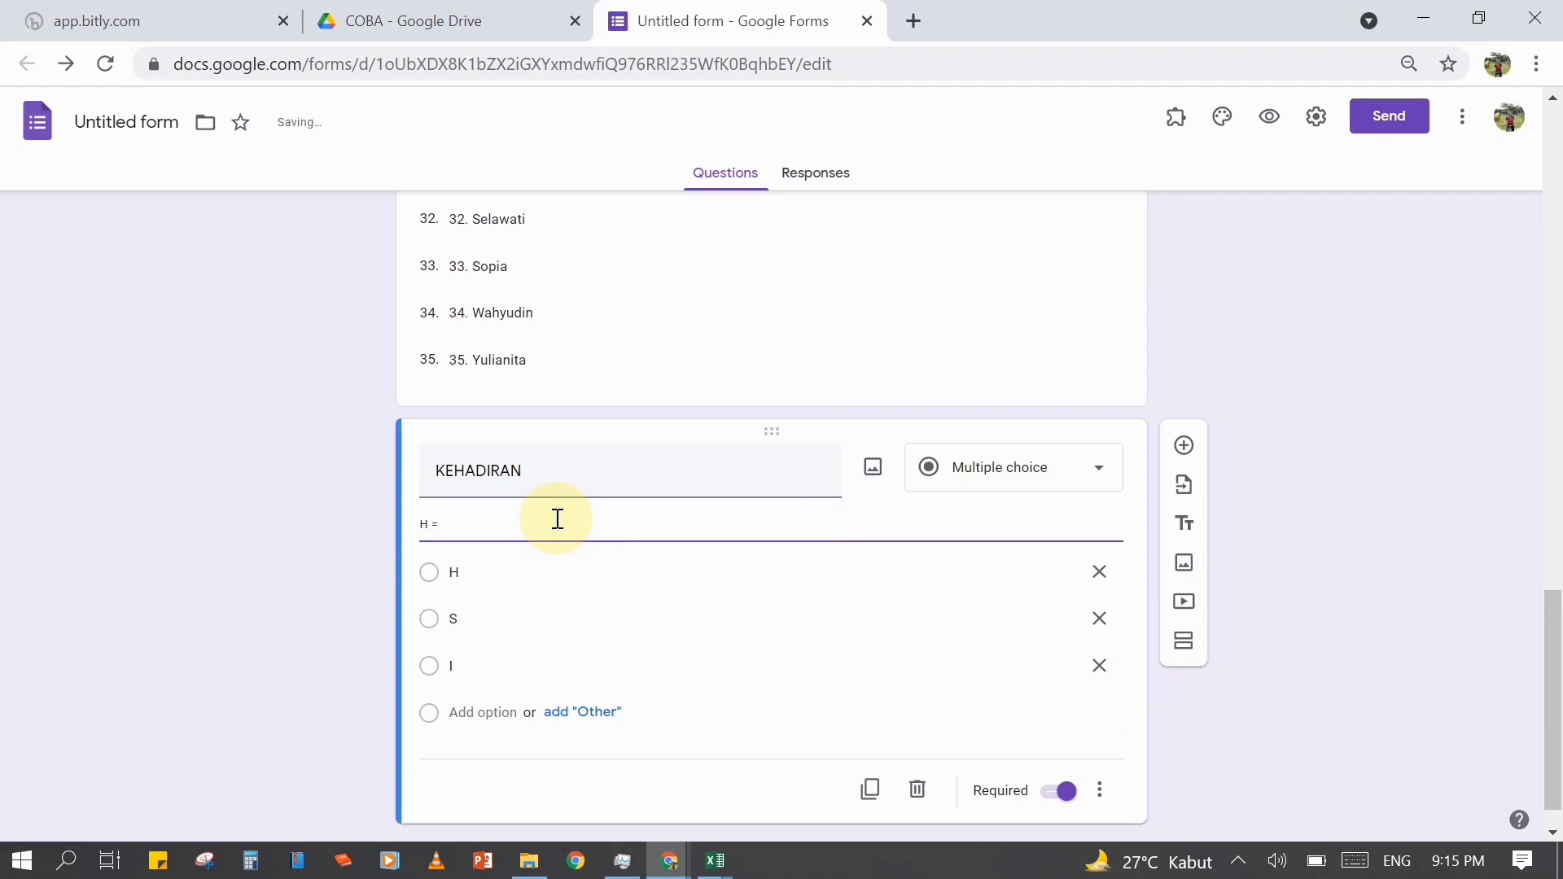
type(" = HADIR ; S = SAKIT ; I = IZIN")
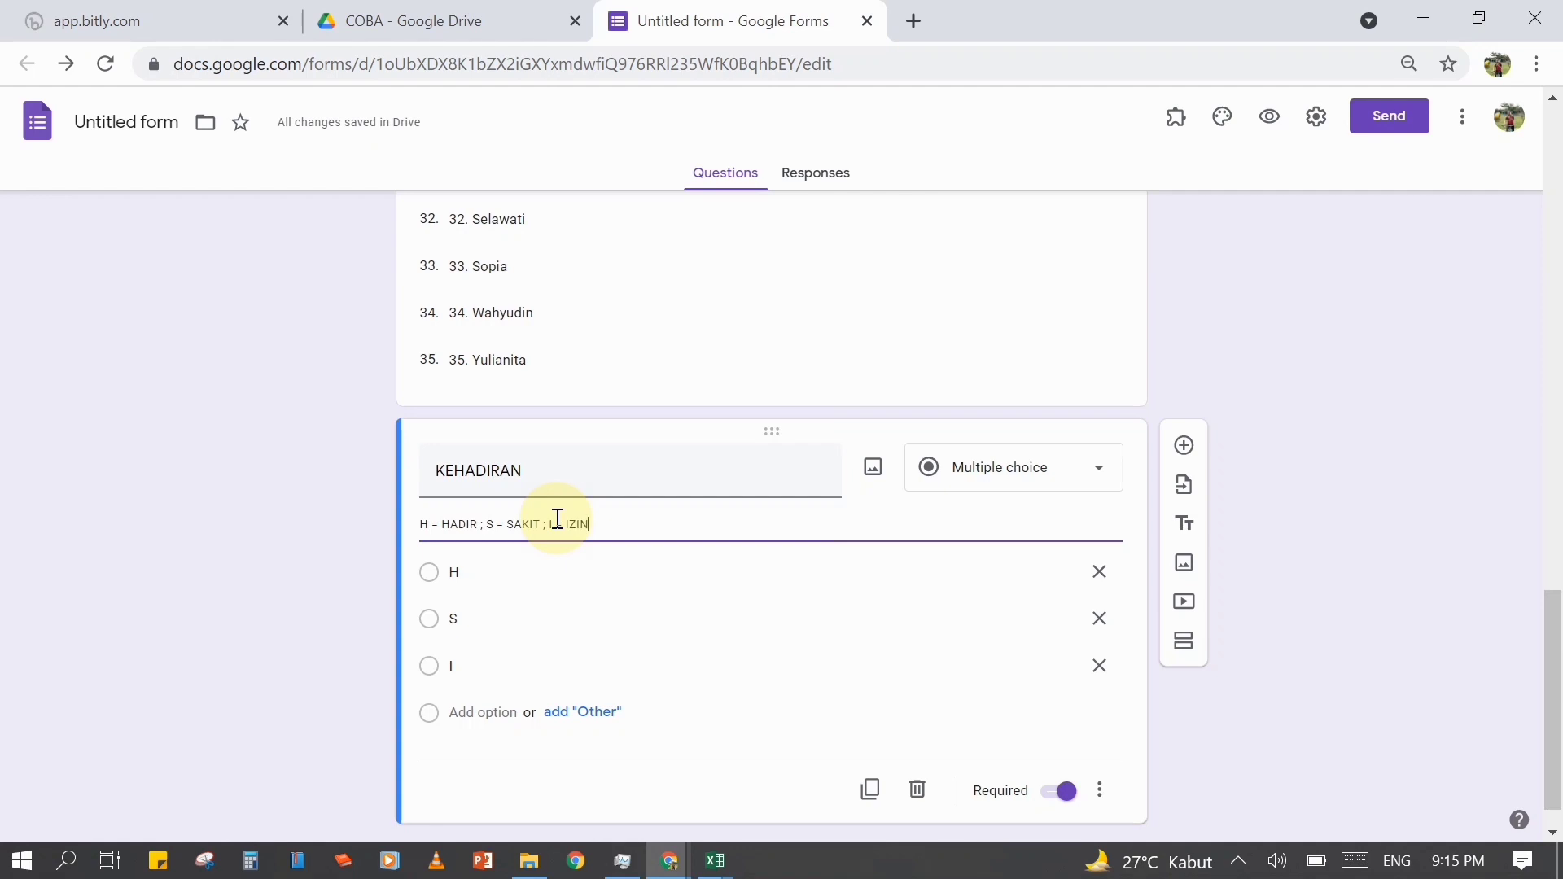
left_click(1214, 714)
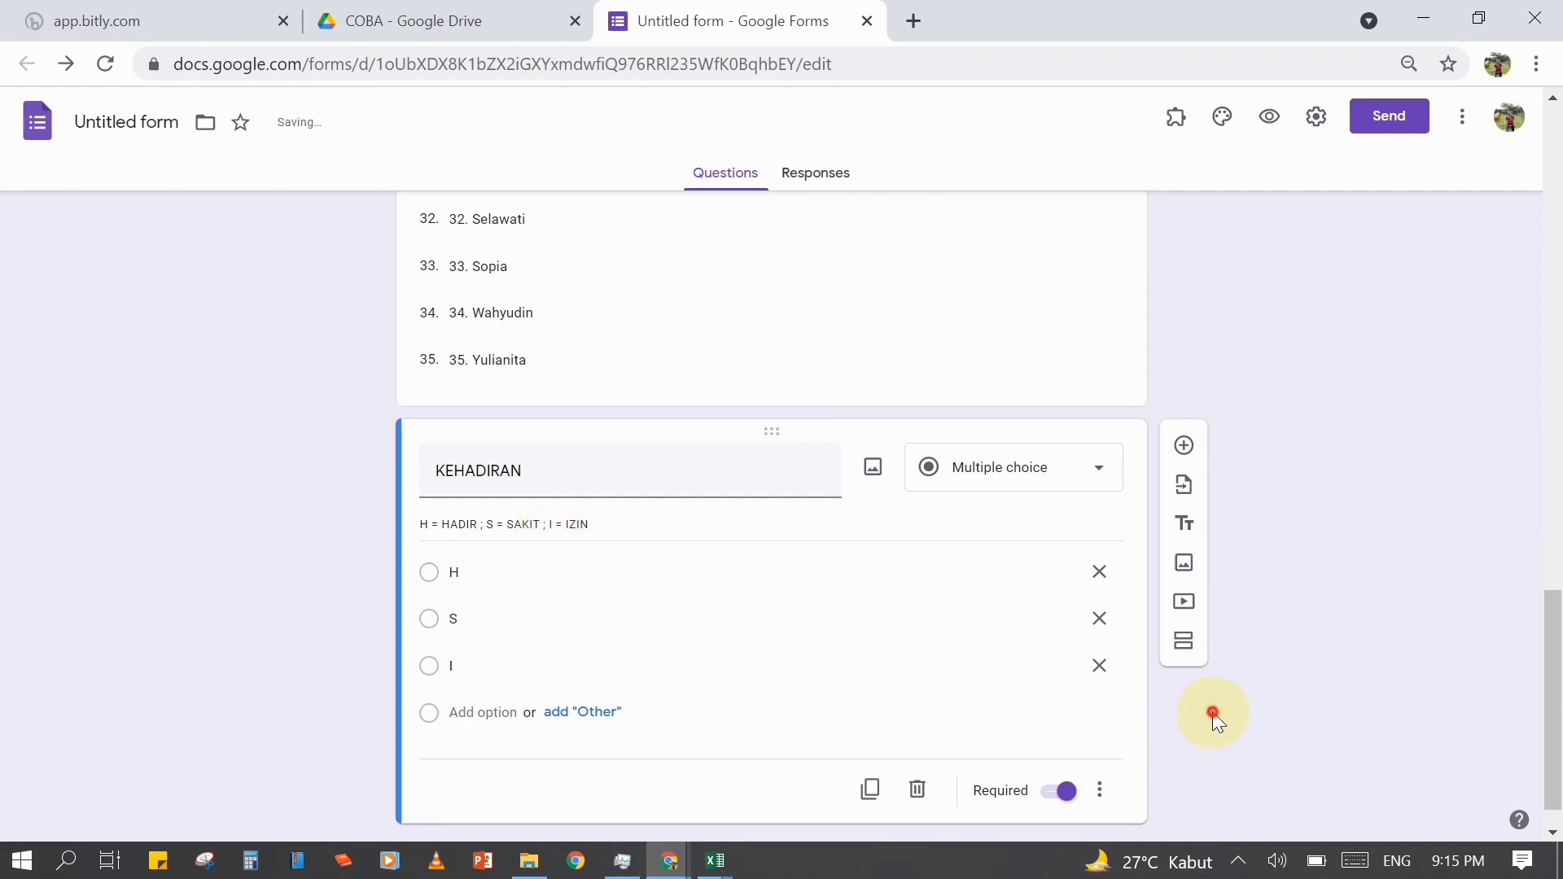
- Add a question titled FOTO SELFIE after KEHADIRAN, set its type to File upload and accept uploads to Drive
scroll(1302, 692, "down", 1)
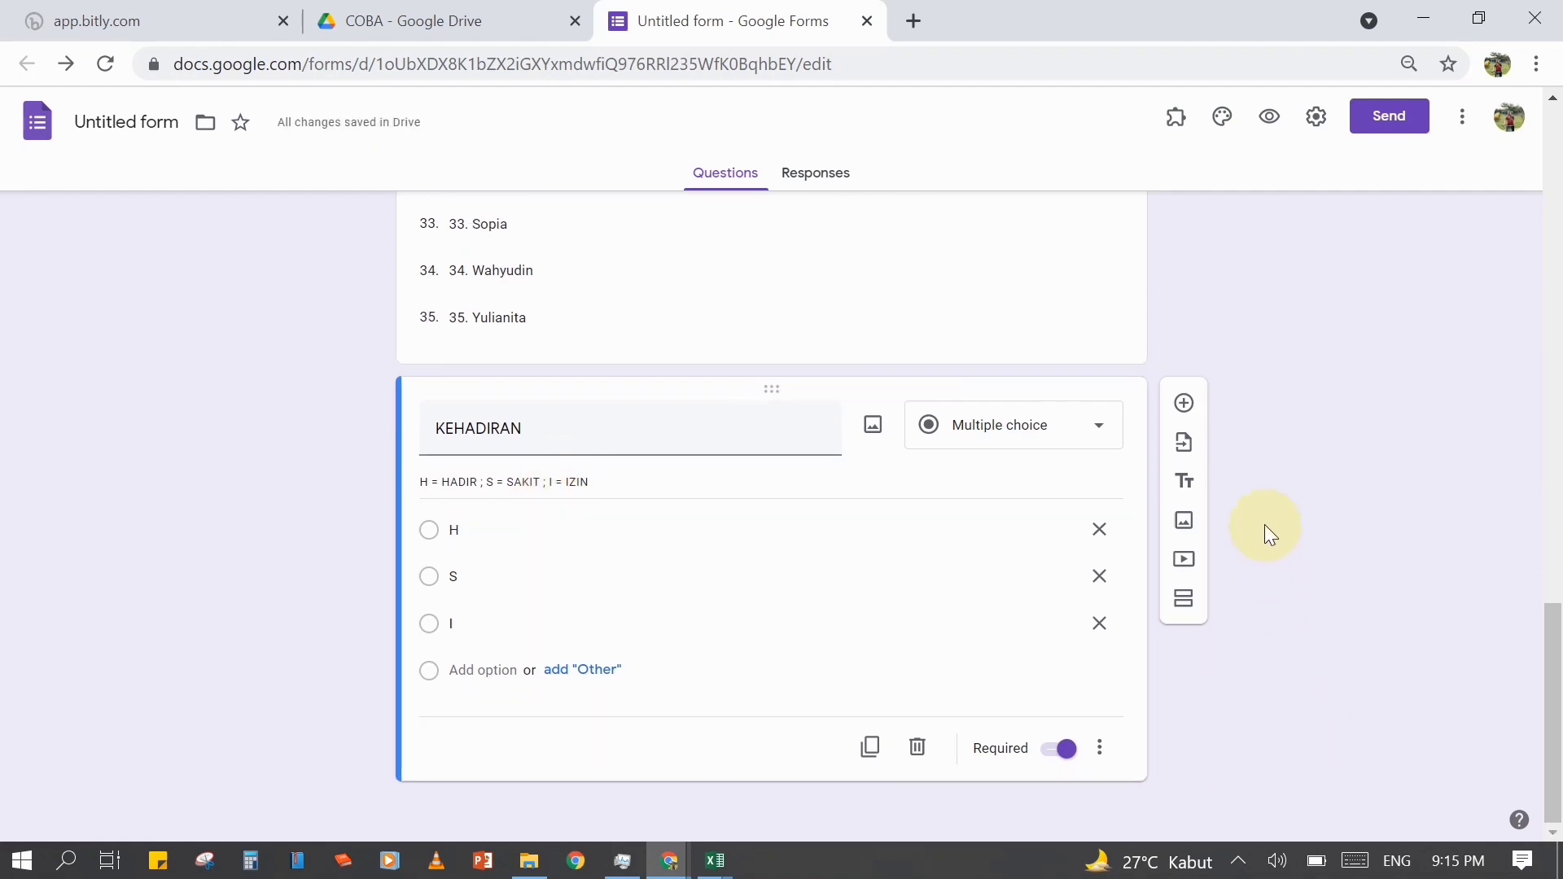
left_click(1192, 409)
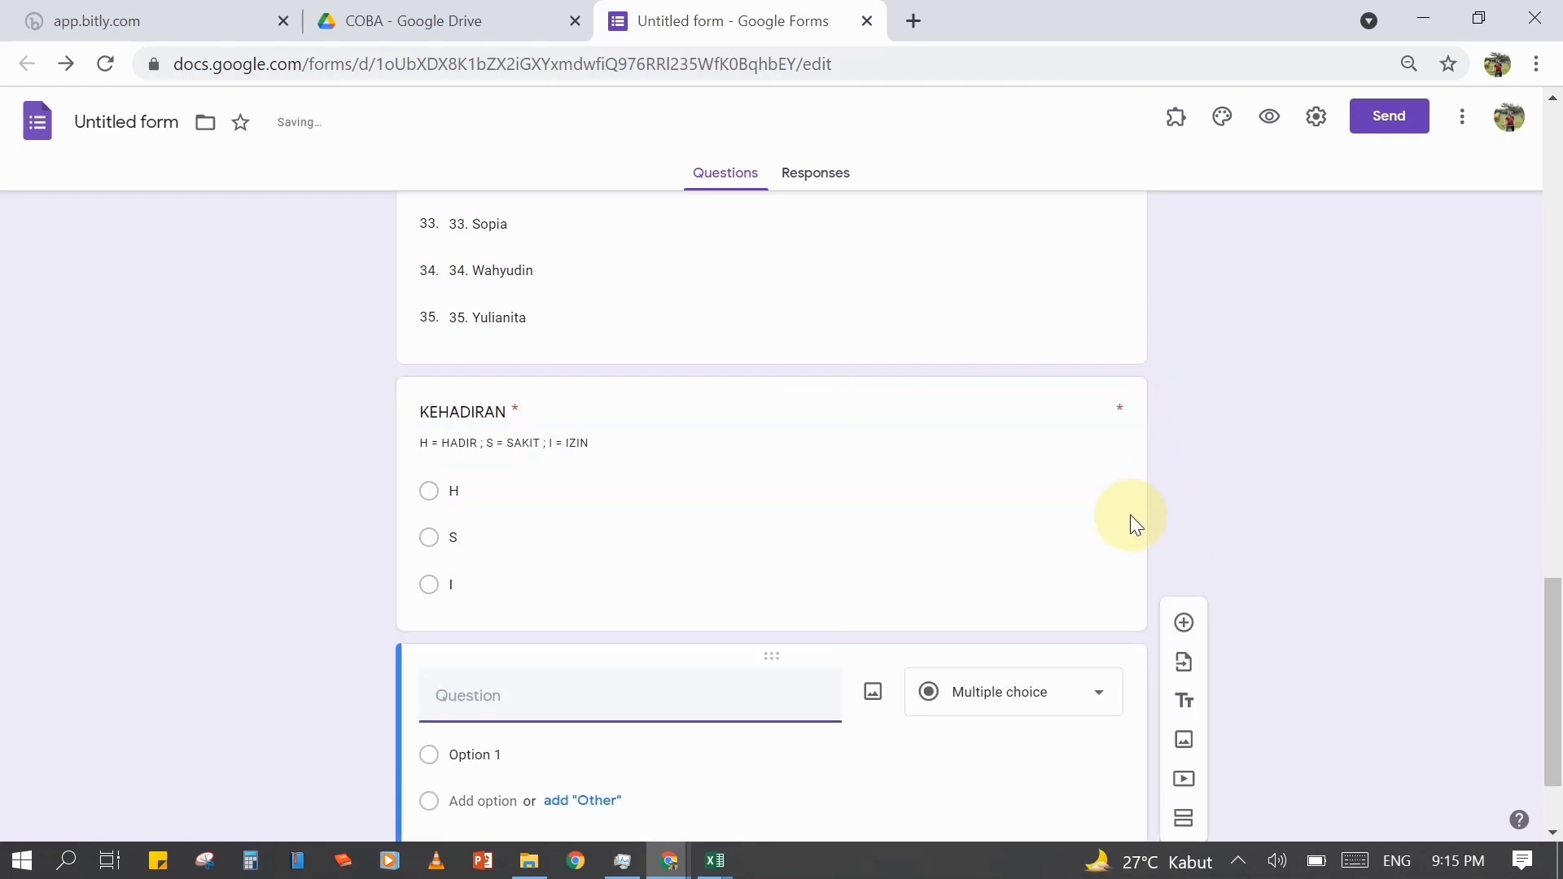
type("F")
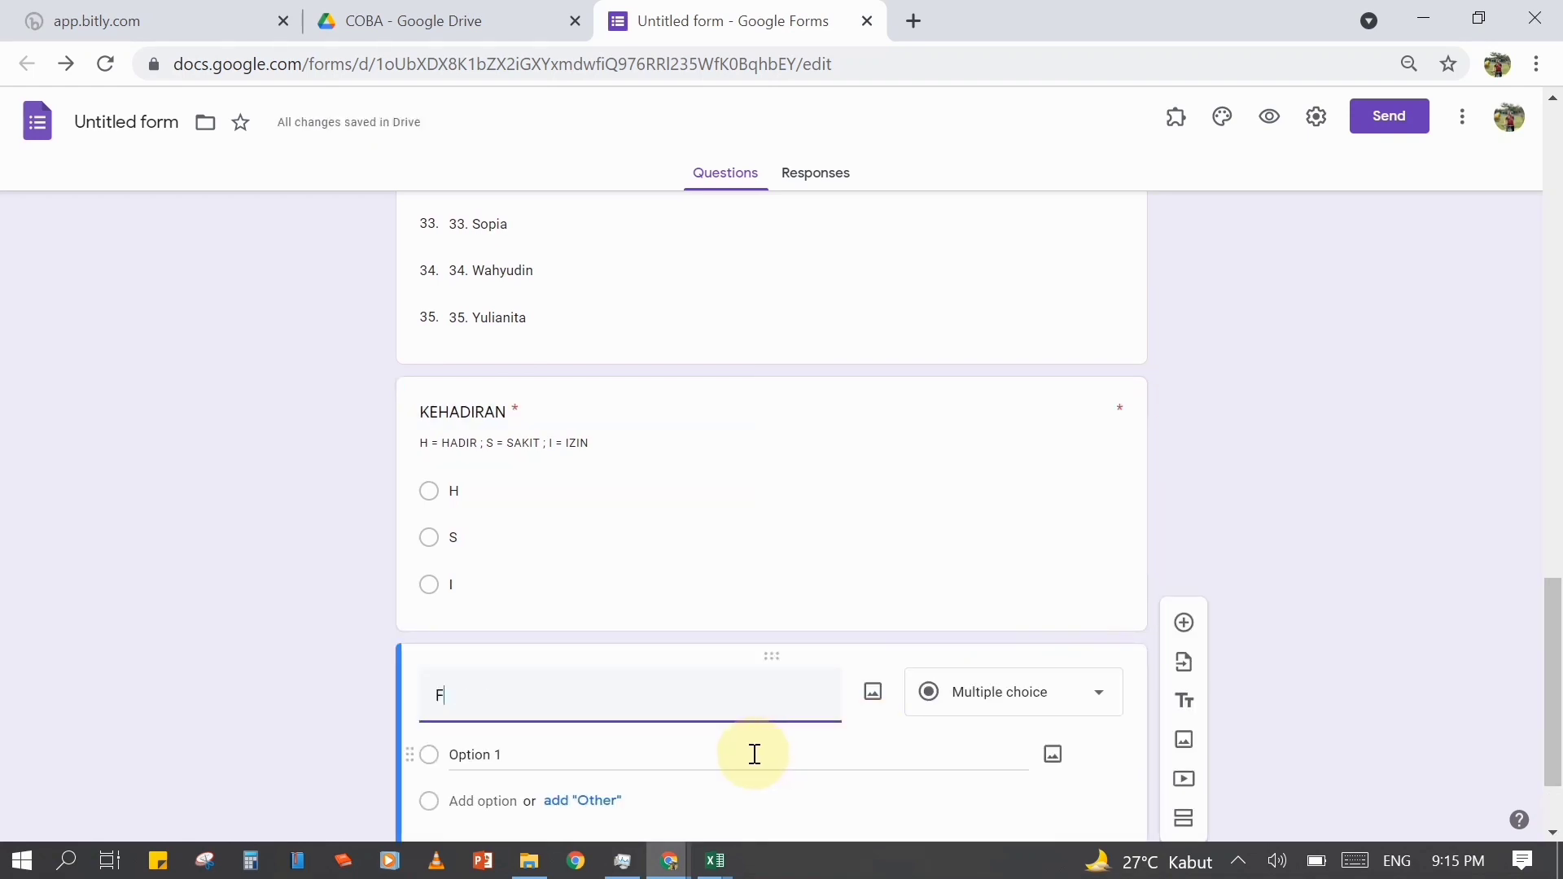
type("OTO SELFIE")
left_click(976, 692)
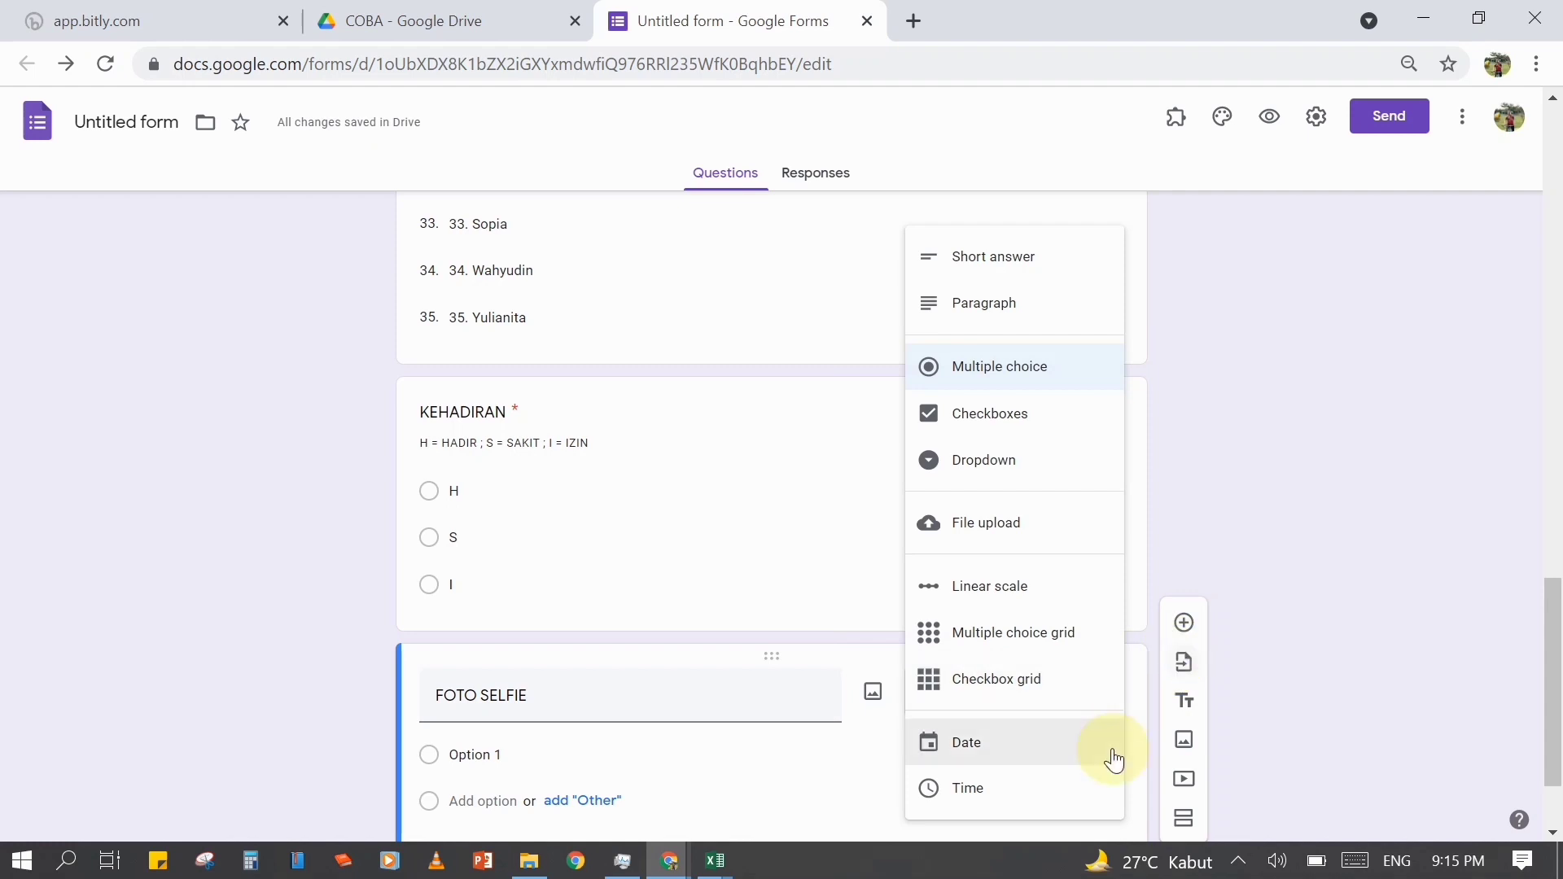
left_click(1015, 525)
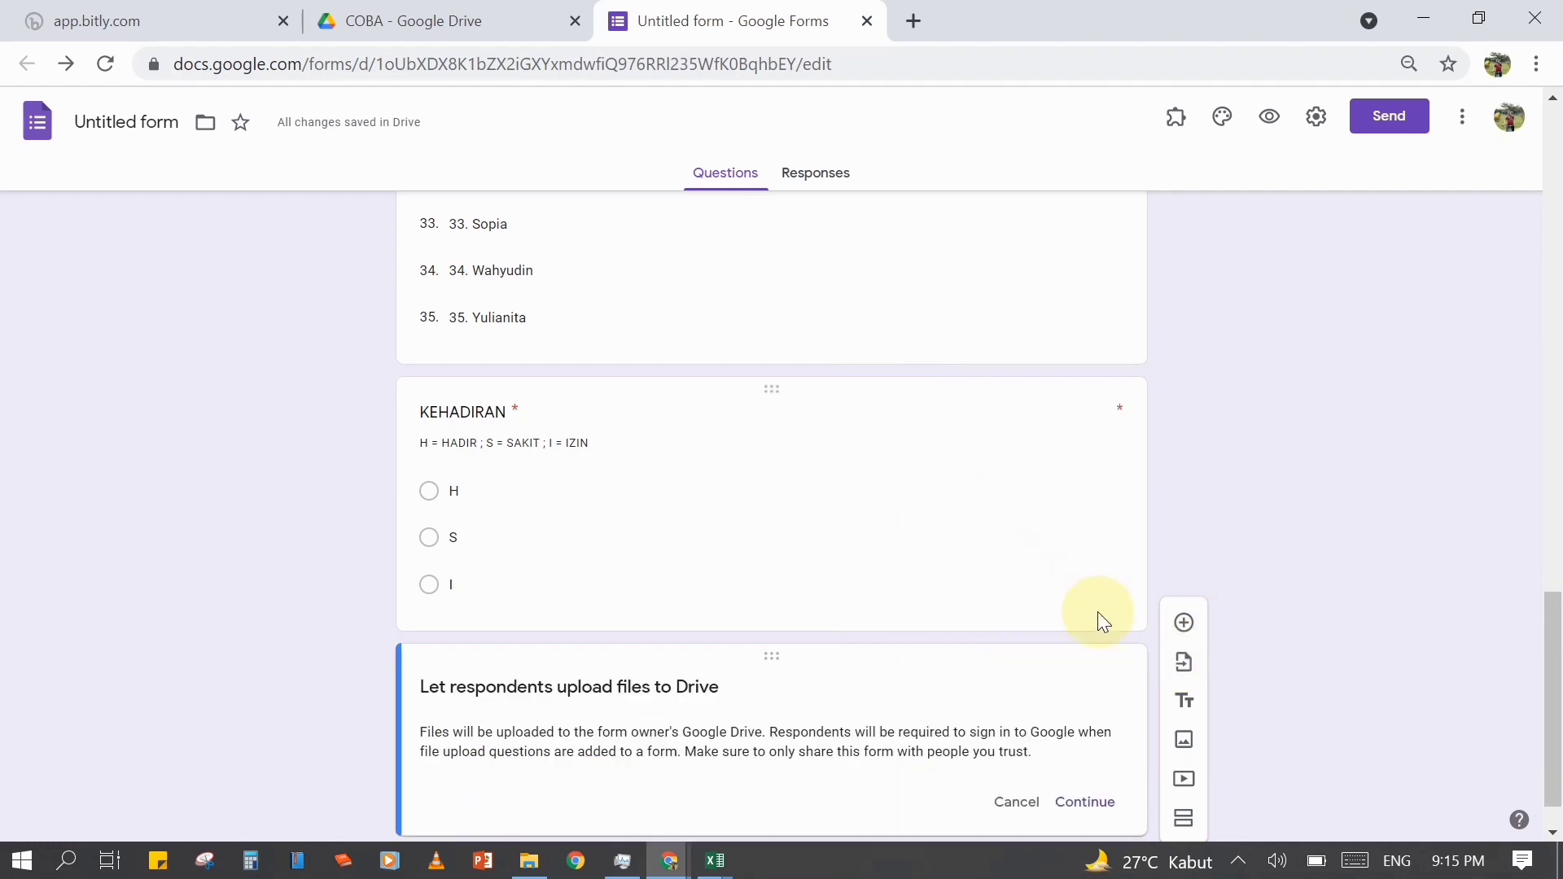
left_click(1103, 803)
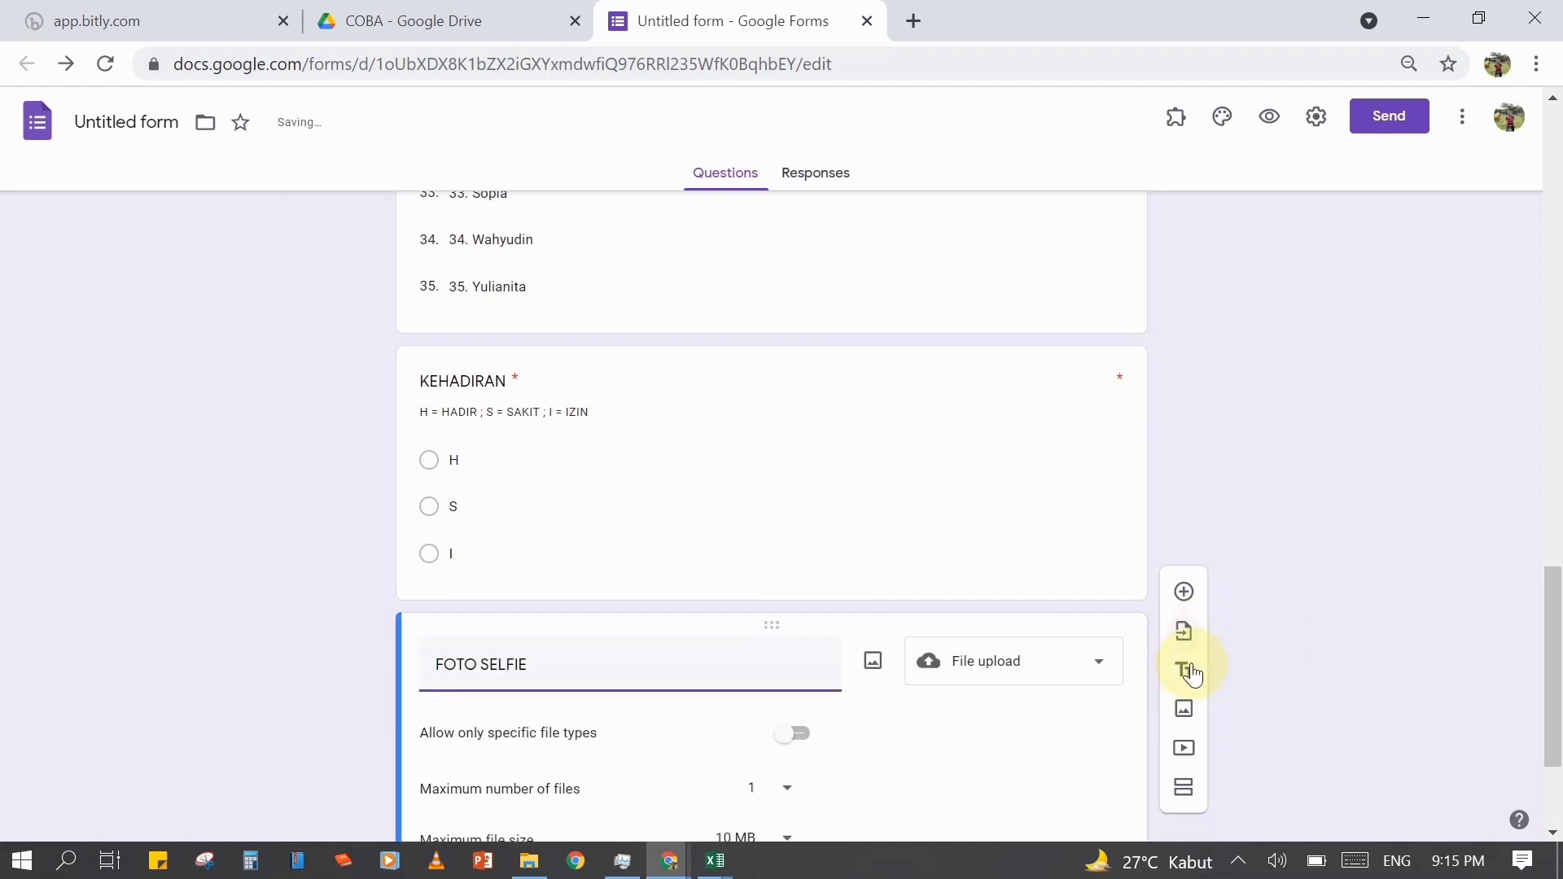
- Restrict the FOTO SELFIE upload to the Image and Drawing file types and make the question required
left_click(796, 523)
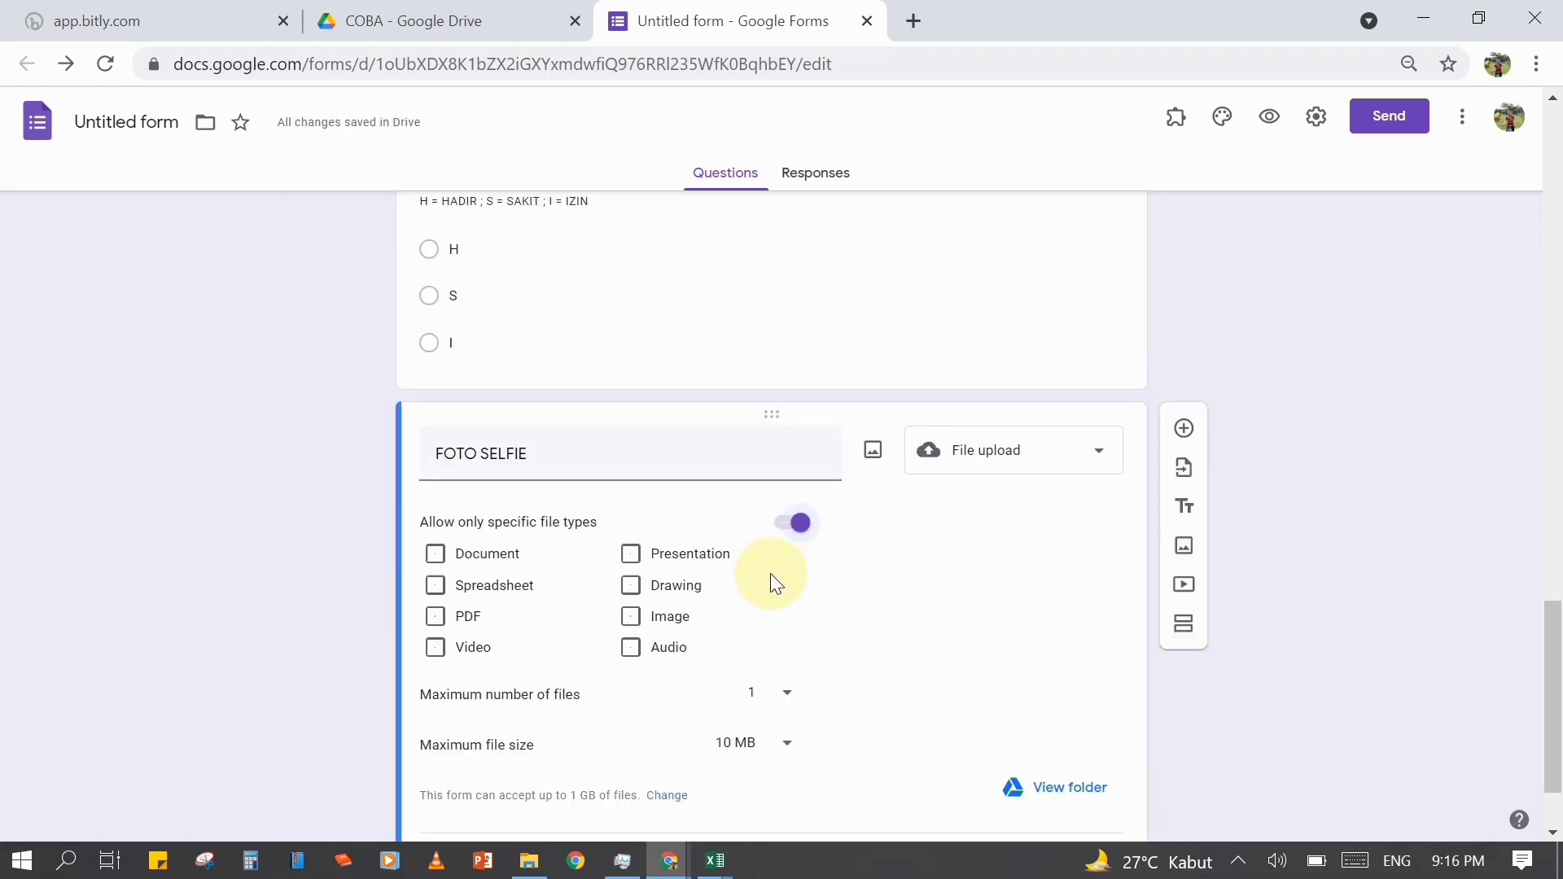
left_click(664, 611)
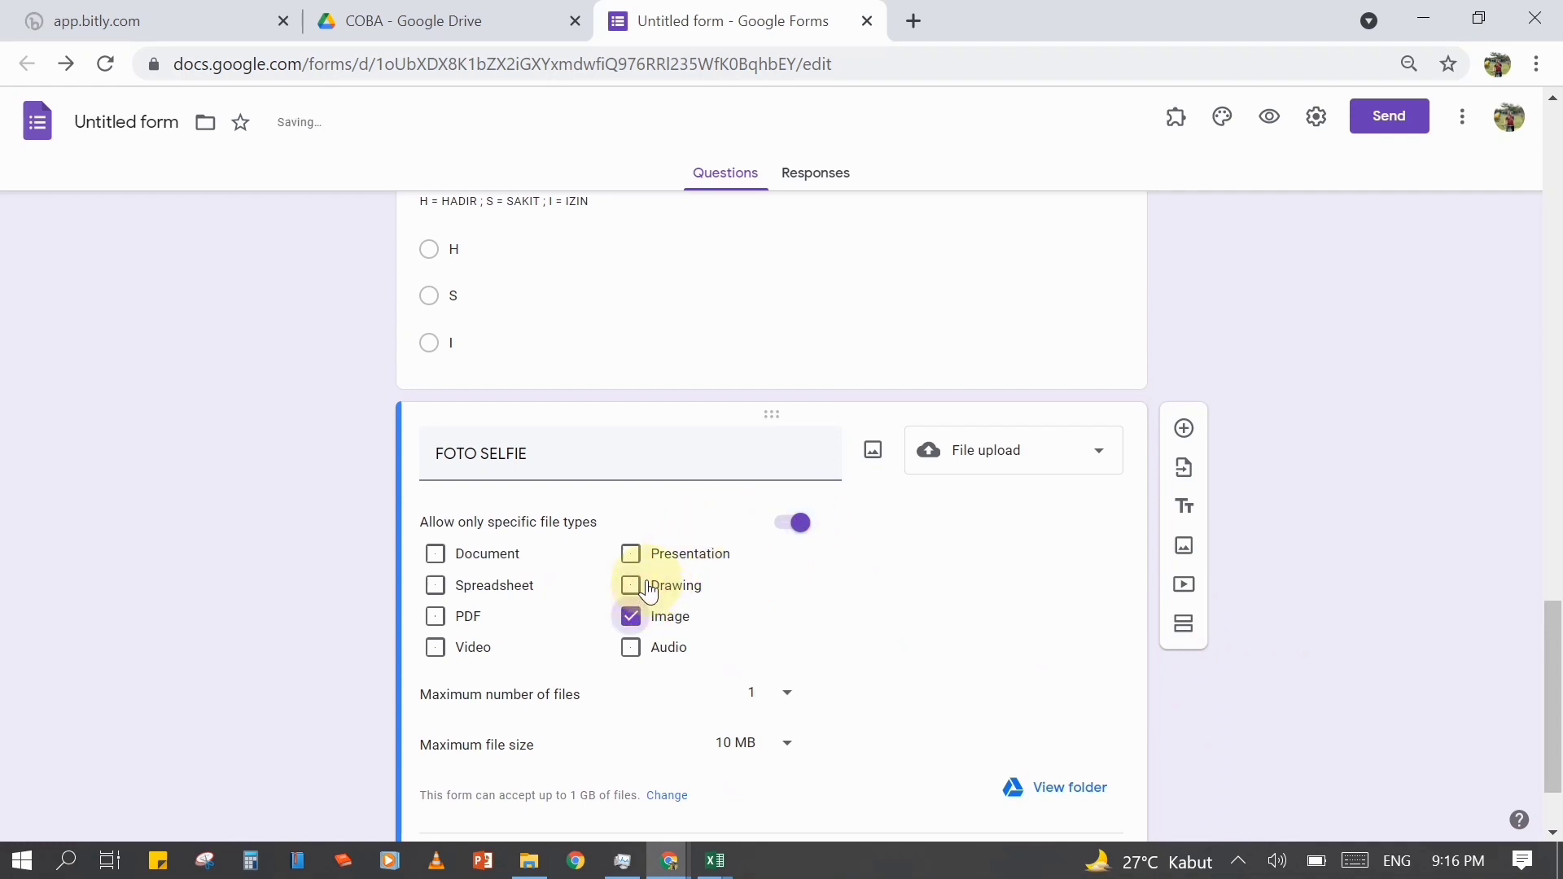
left_click(671, 589)
scroll(887, 651, "down", 1)
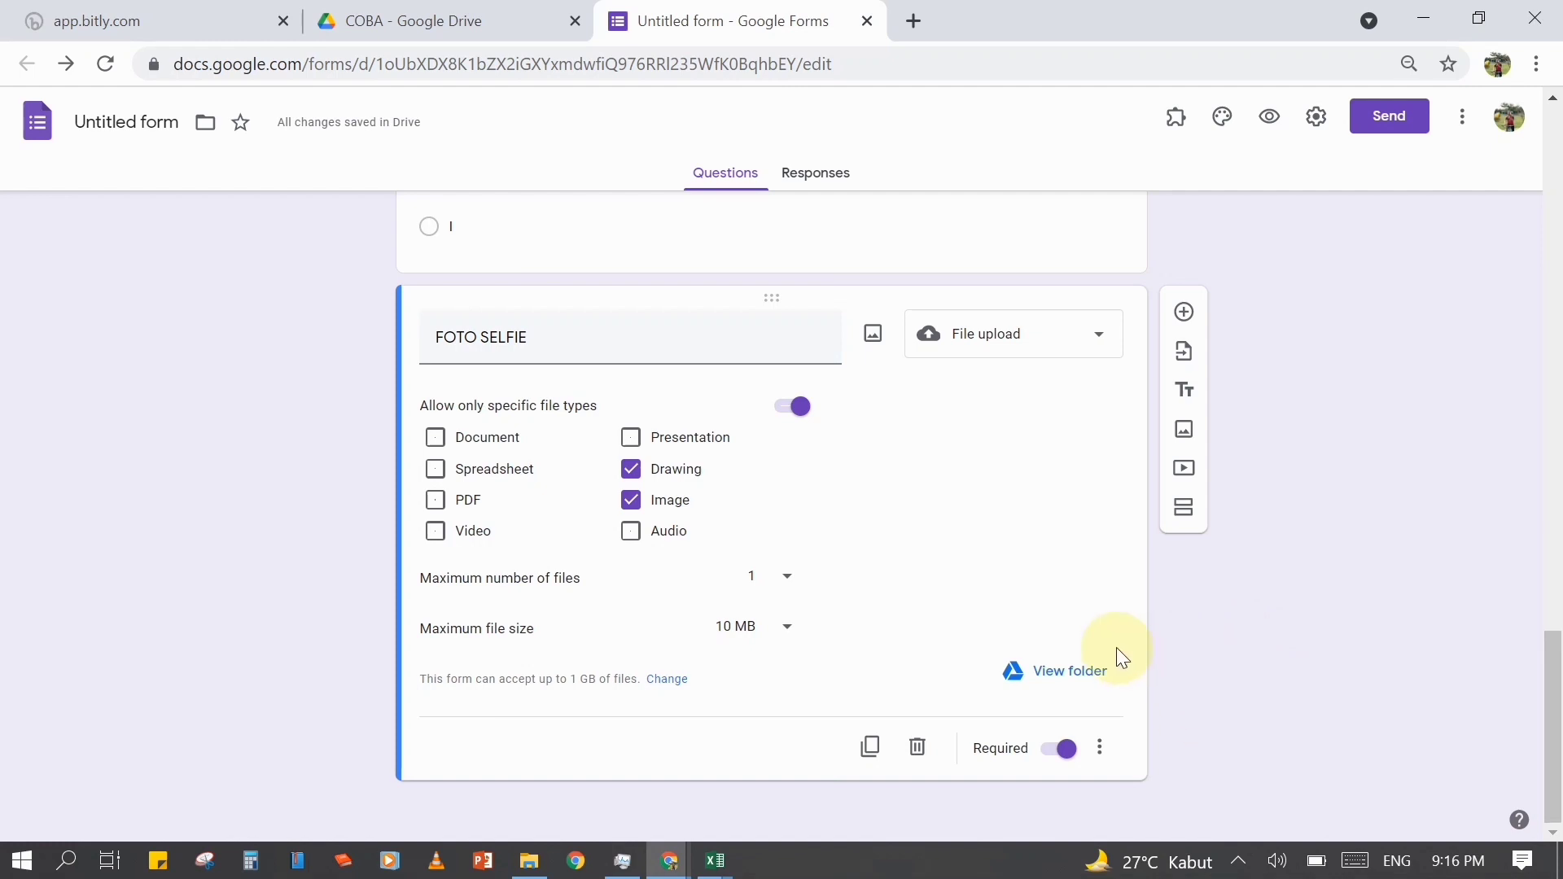
- Rename the untitled form file to match its title, 12 MIPA 1
scroll(1212, 586, "up", 15)
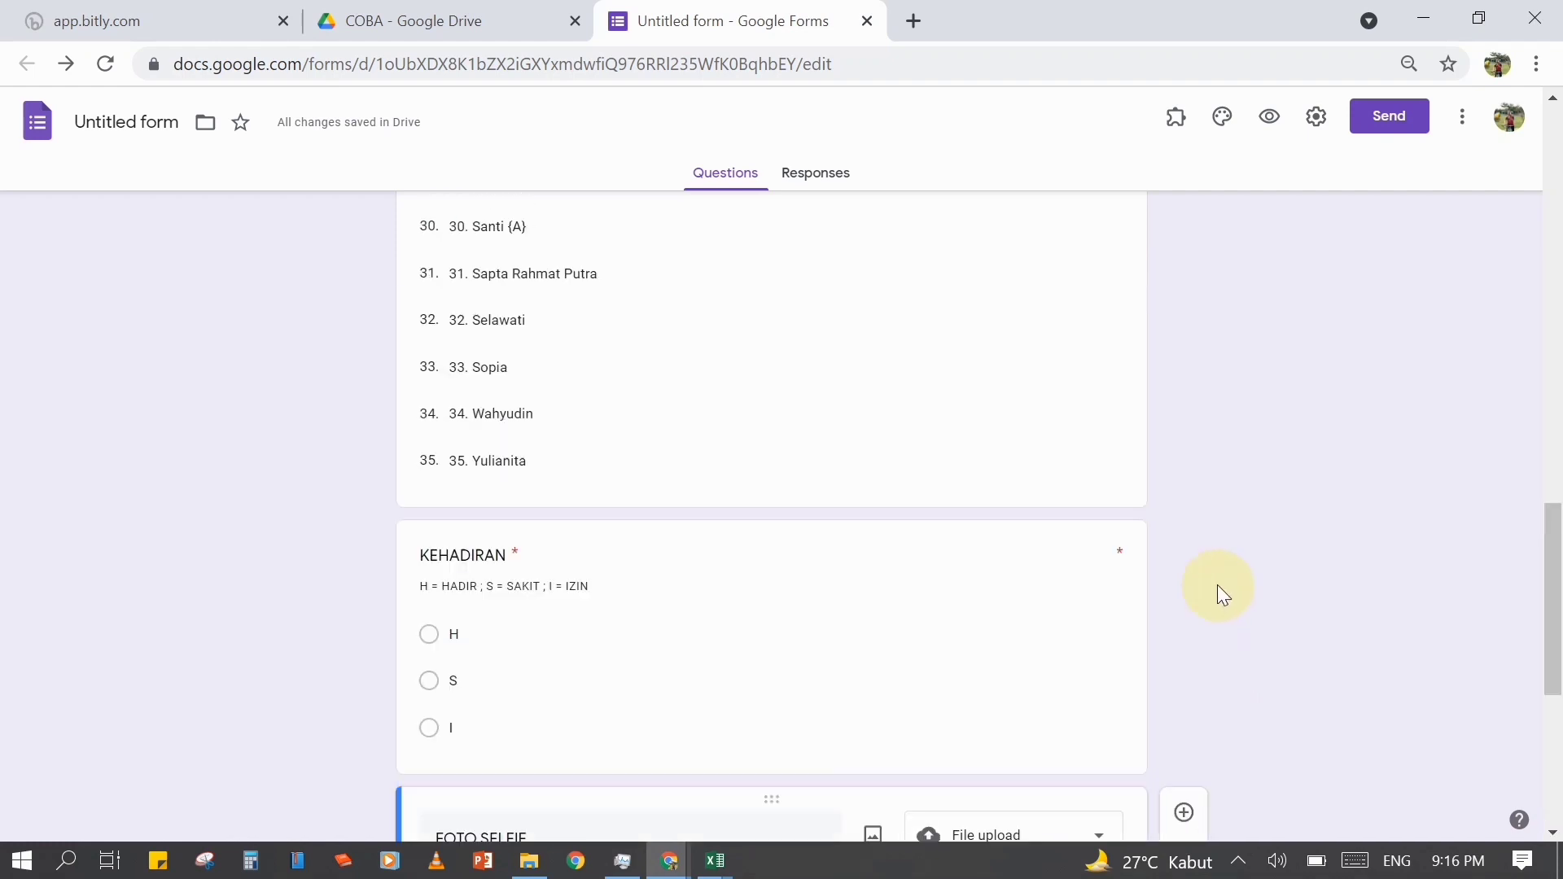
scroll(1218, 584, "up", 5)
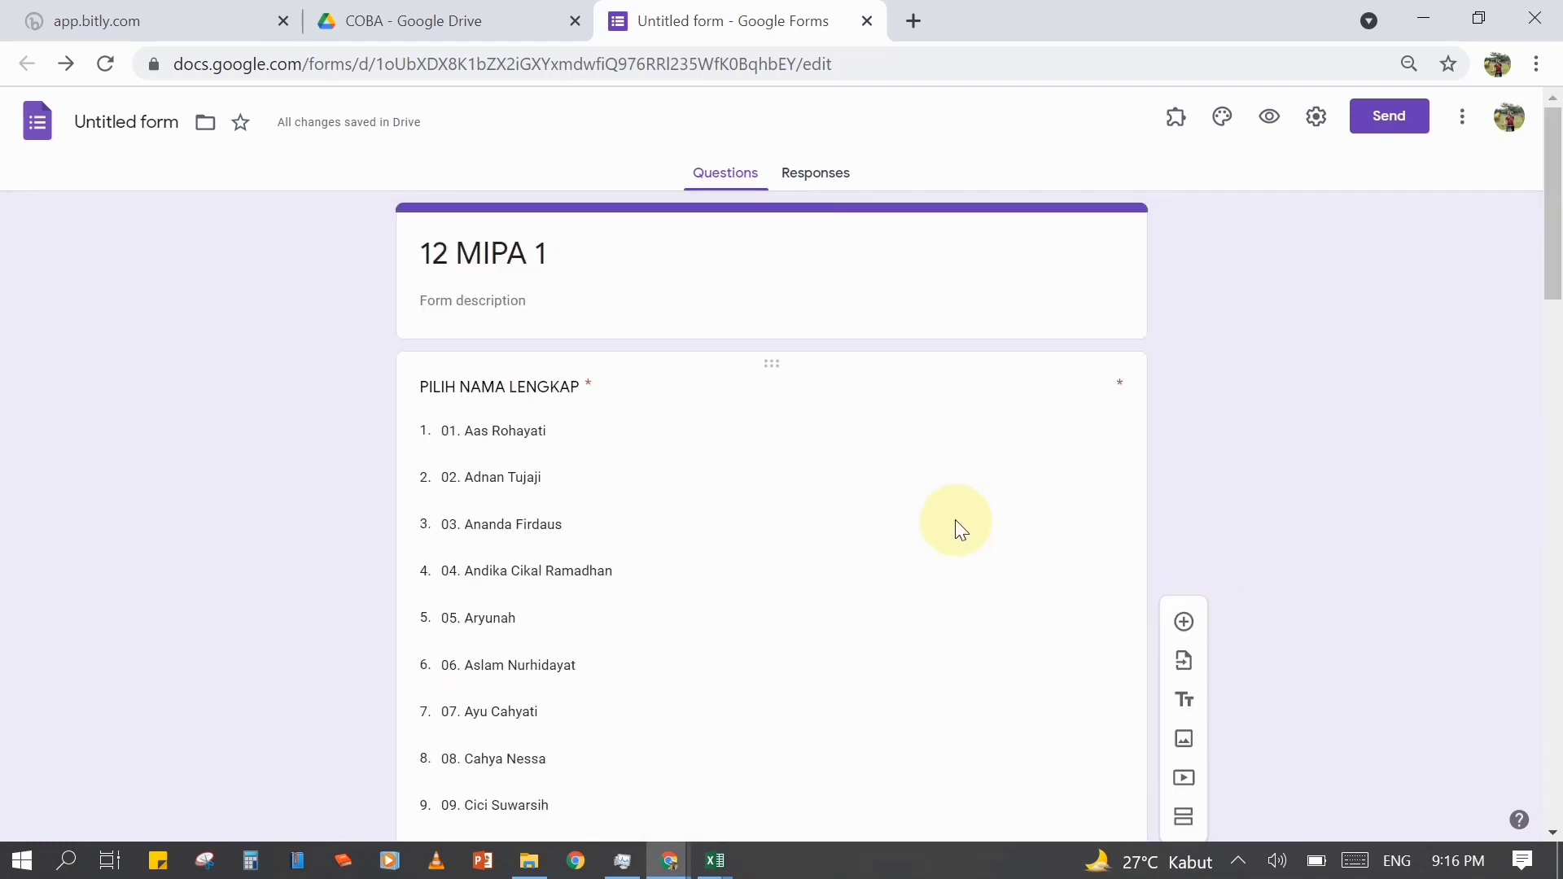
left_click(146, 132)
left_click(267, 298)
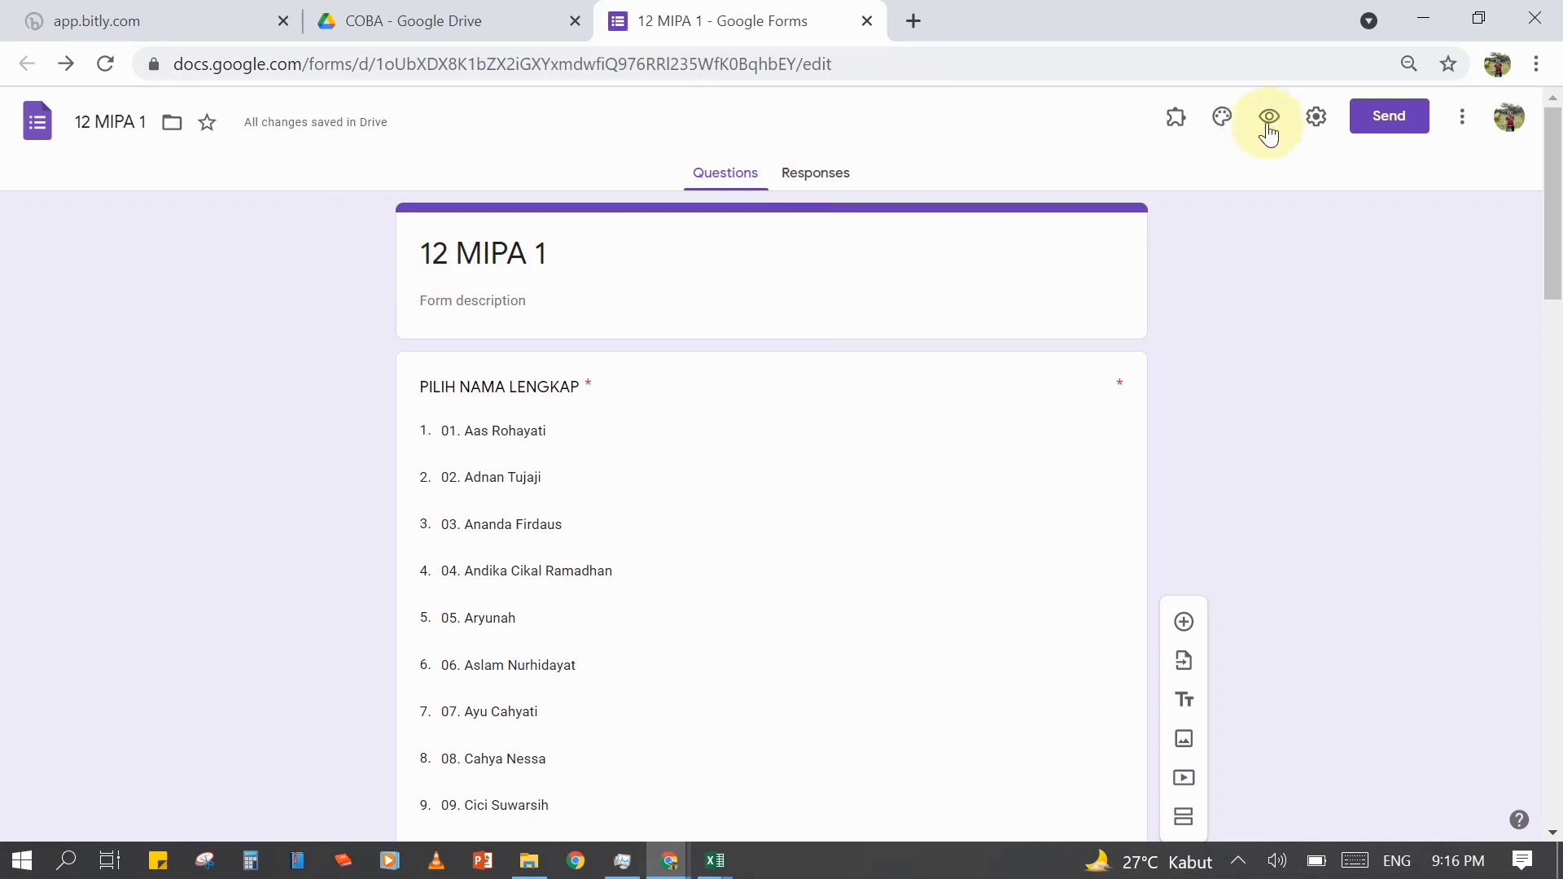
- Remove the form's sign-in restriction to users in Kementerian Pendidikan dan Kebudayaan (SMA) and its trusted organizations
left_click(1315, 120)
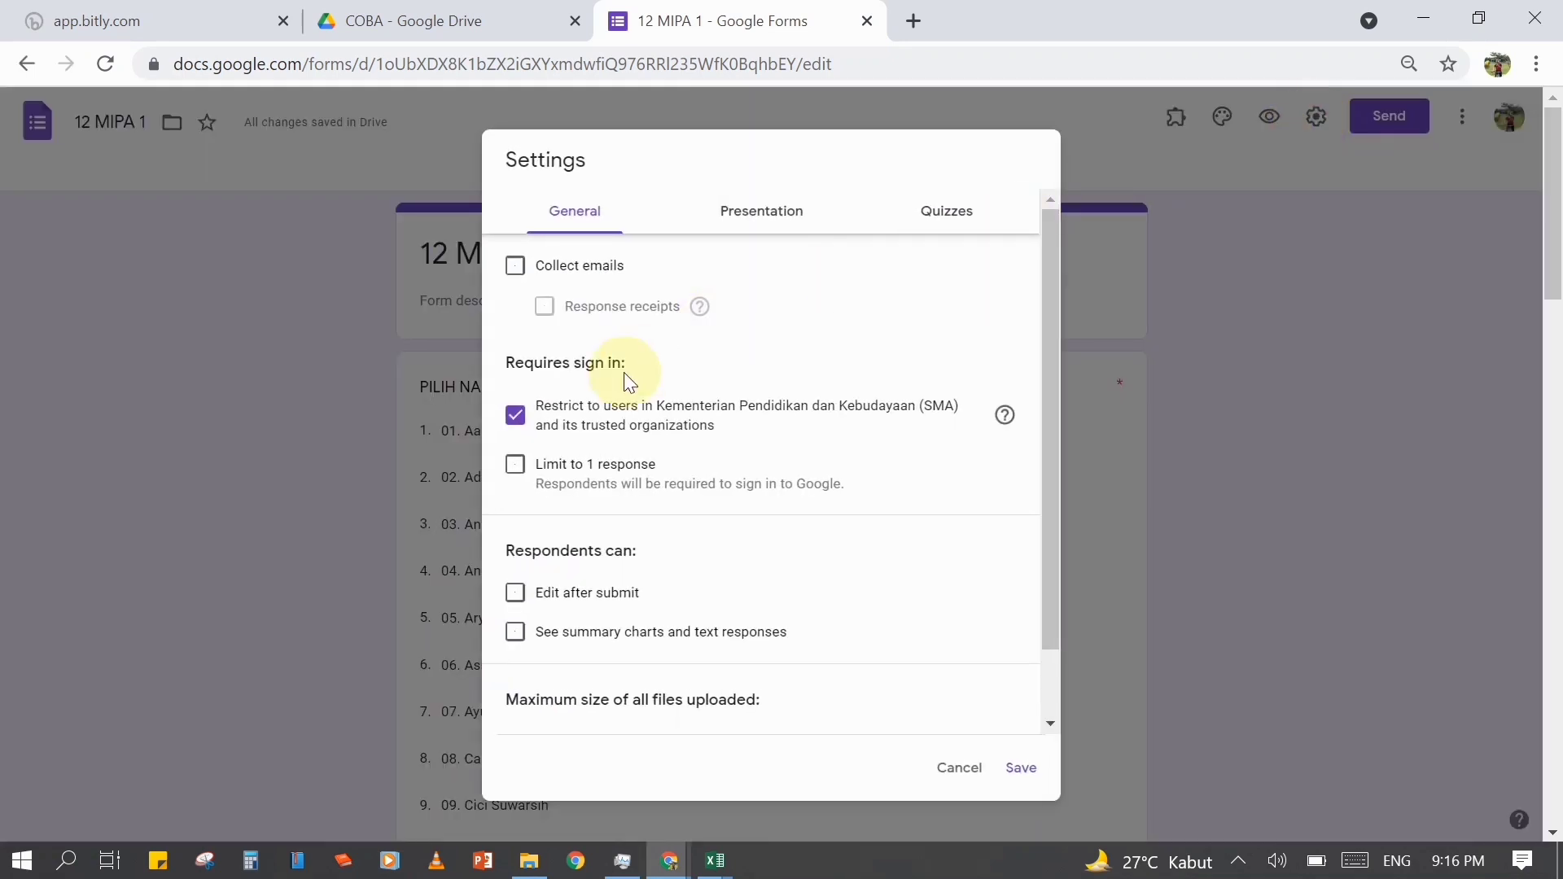
left_click(515, 414)
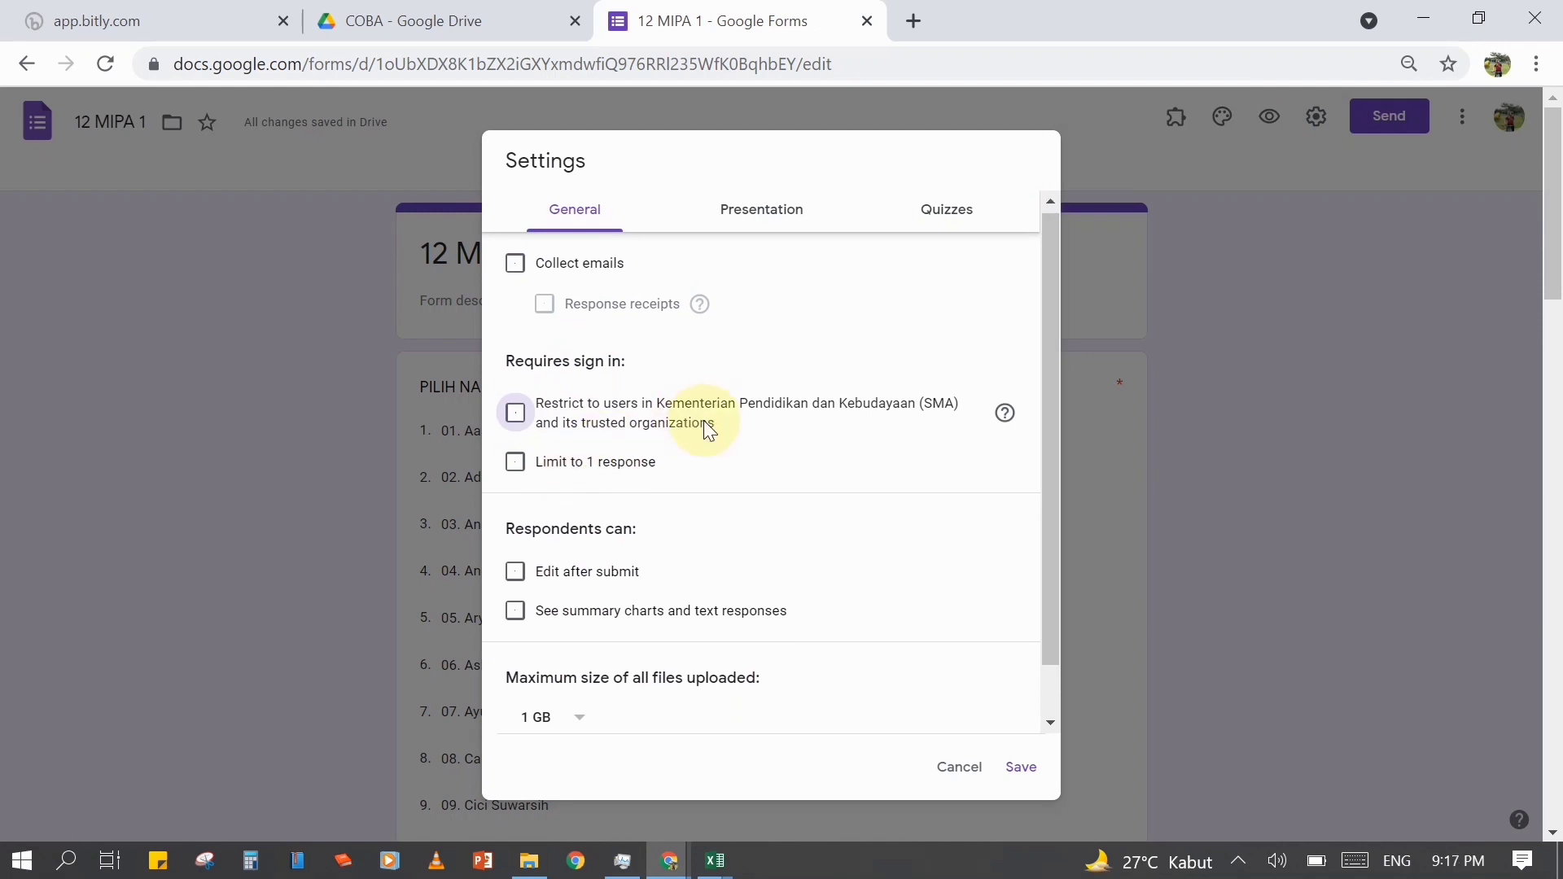
scroll(705, 430, "down", 1)
scroll(703, 427, "up", 1)
scroll(692, 456, "down", 1)
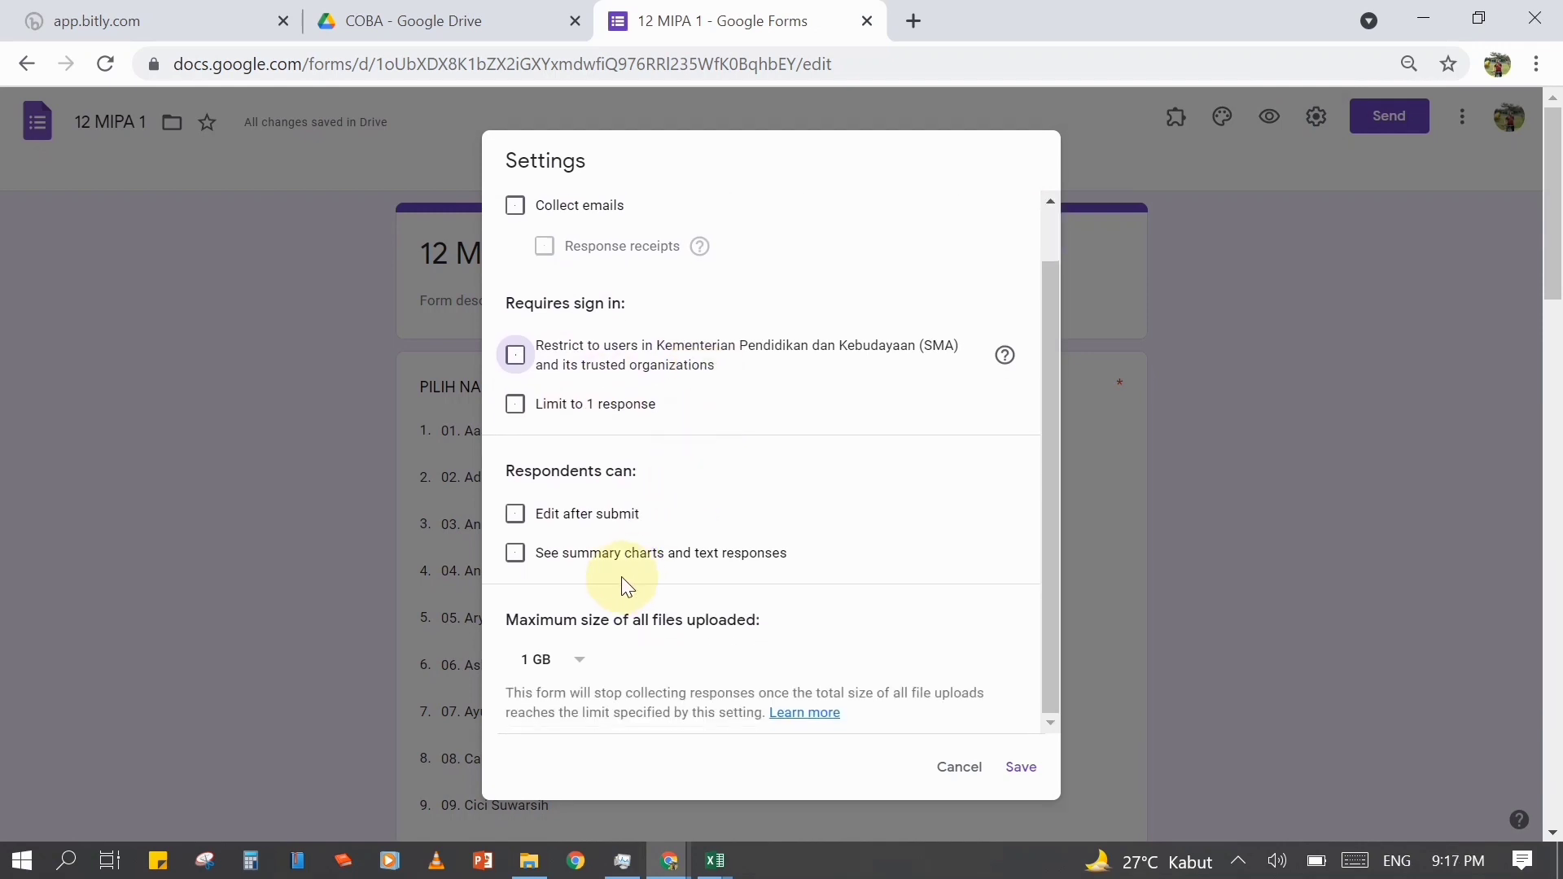
scroll(620, 576, "up", 1)
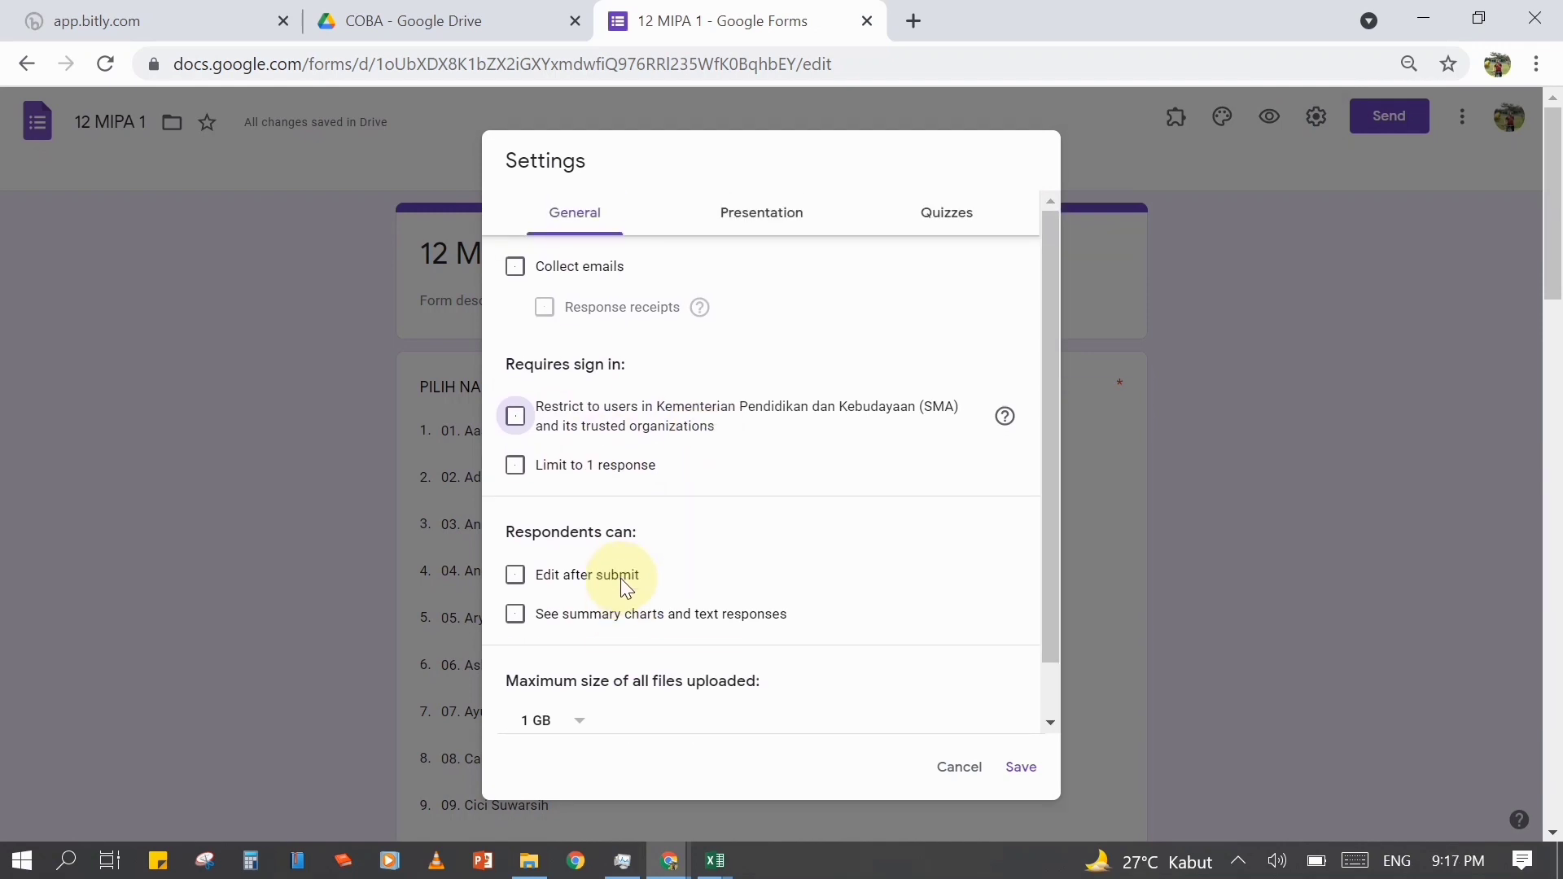
scroll(620, 578, "down", 1)
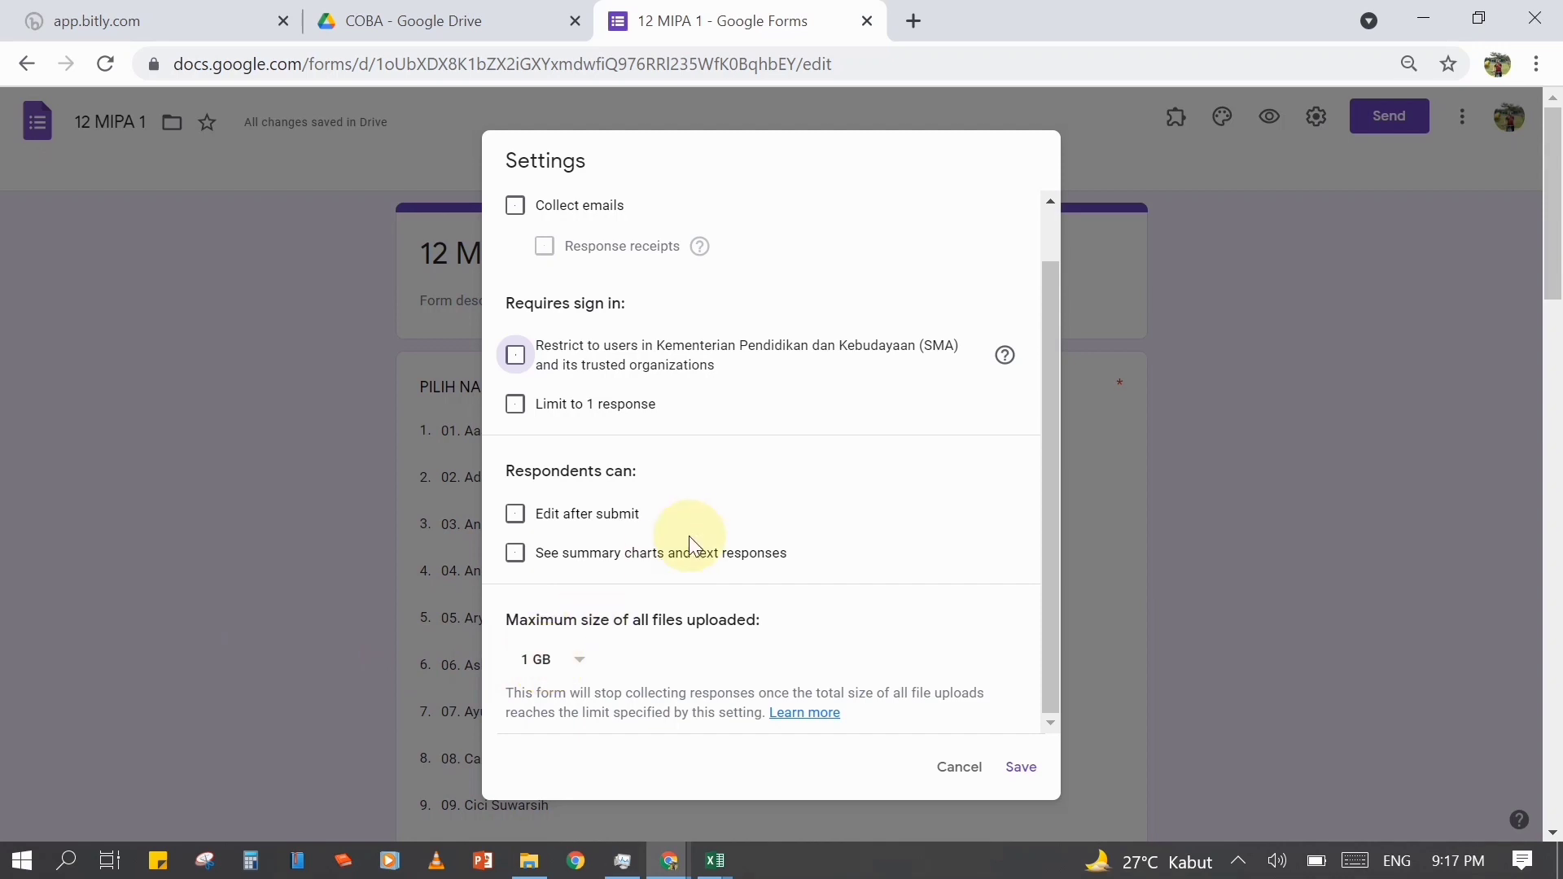
- Set the form's maximum size of all files uploaded to 1 TB
scroll(693, 532, "up", 1)
scroll(694, 537, "down", 3)
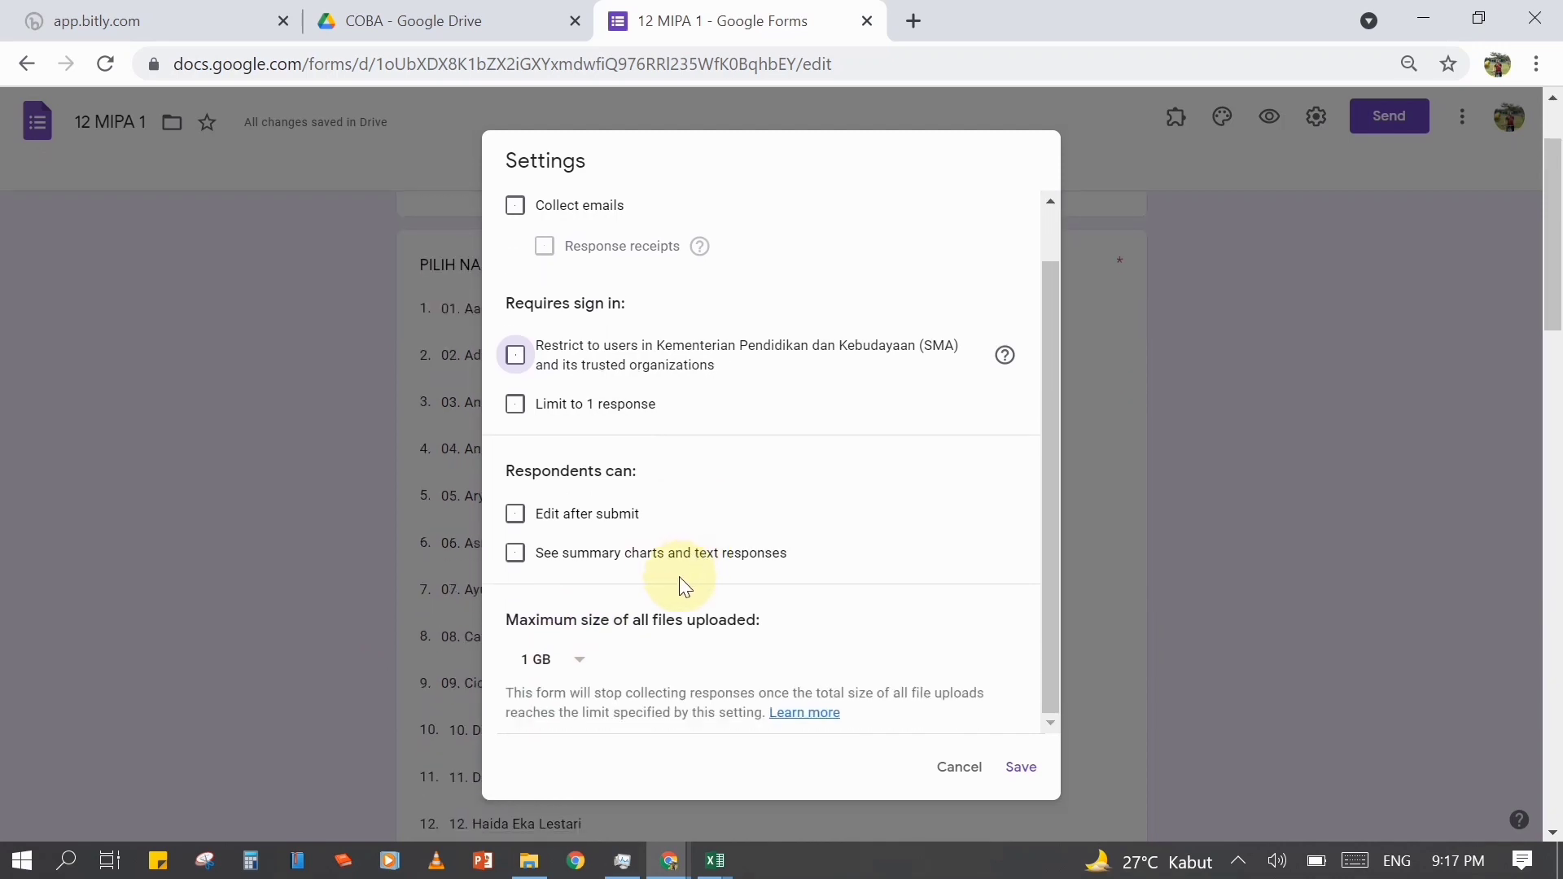
left_click(569, 662)
left_click(581, 767)
scroll(671, 570, "up", 1)
scroll(672, 571, "down", 1)
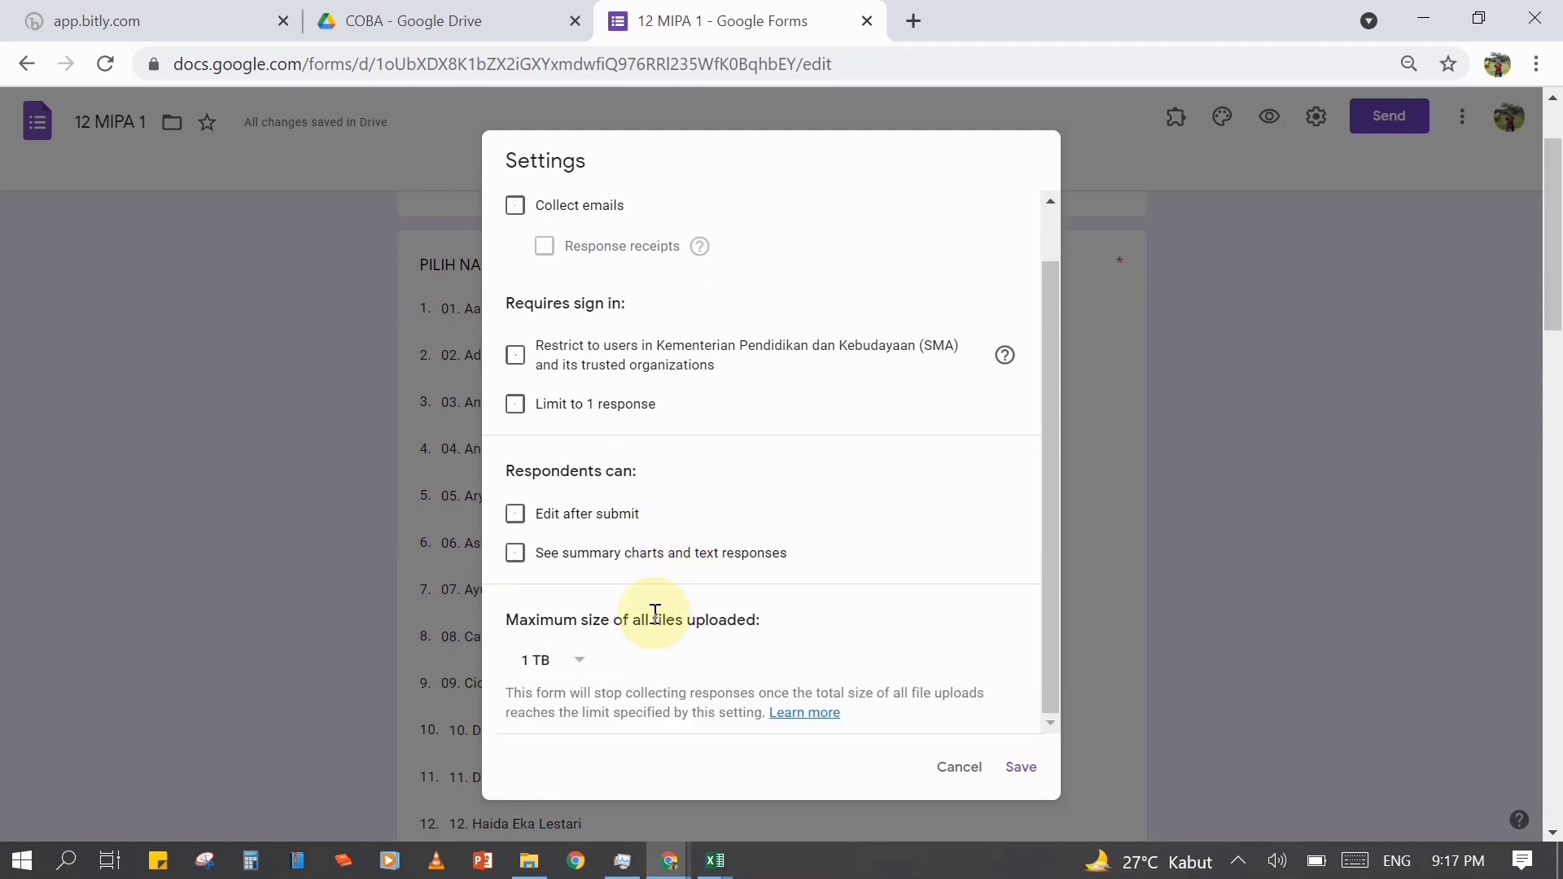
scroll(684, 578, "up", 1)
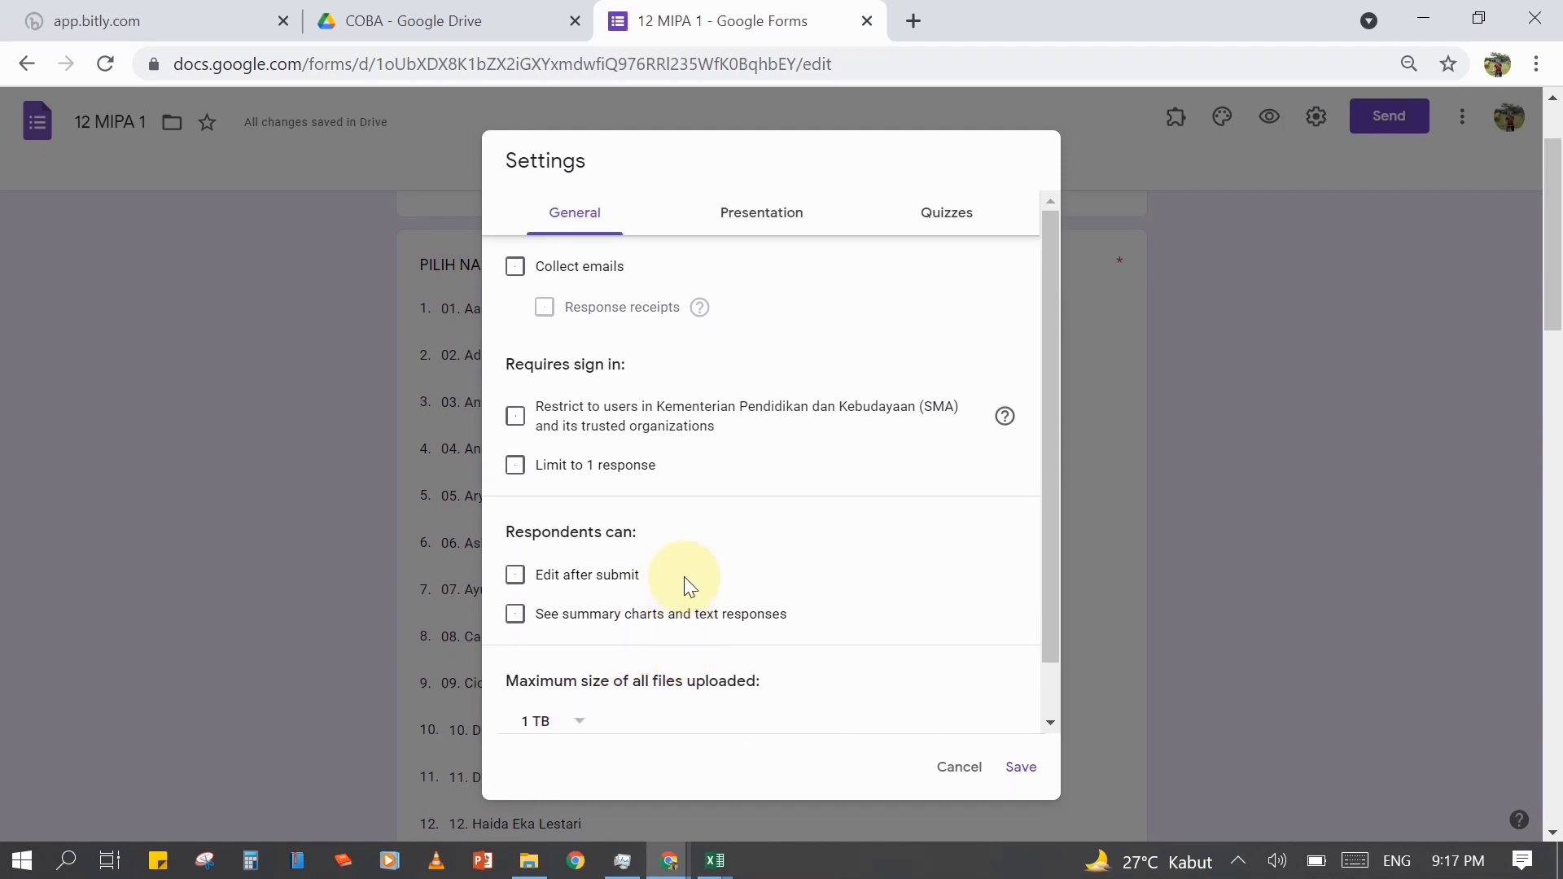
- Turn off the link to submit another response and save the form settings
left_click(779, 237)
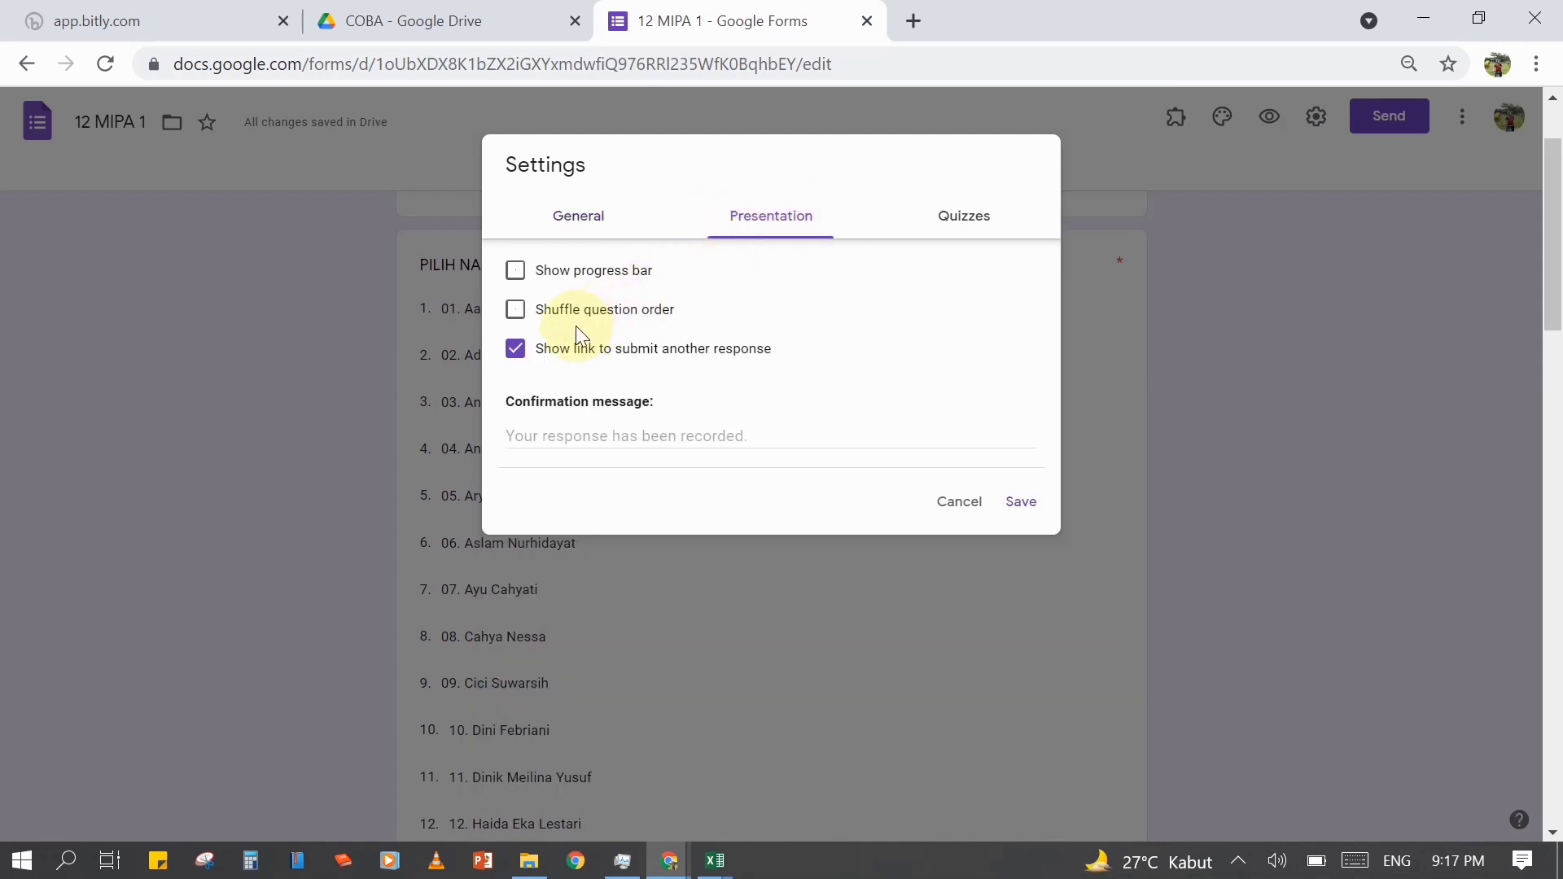
left_click(514, 350)
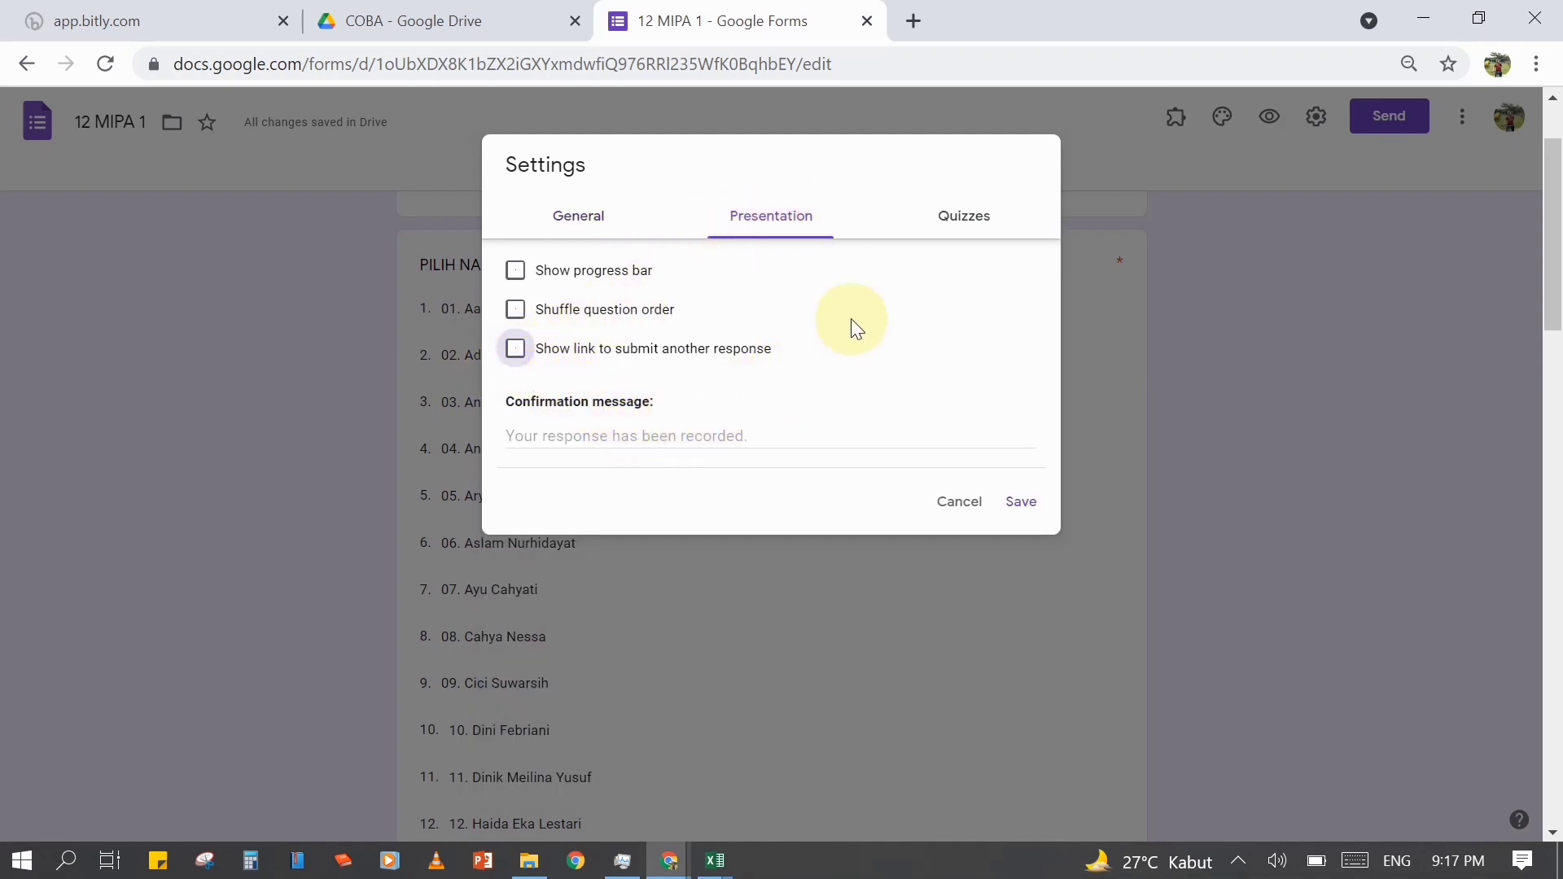
left_click(956, 210)
left_click(1025, 765)
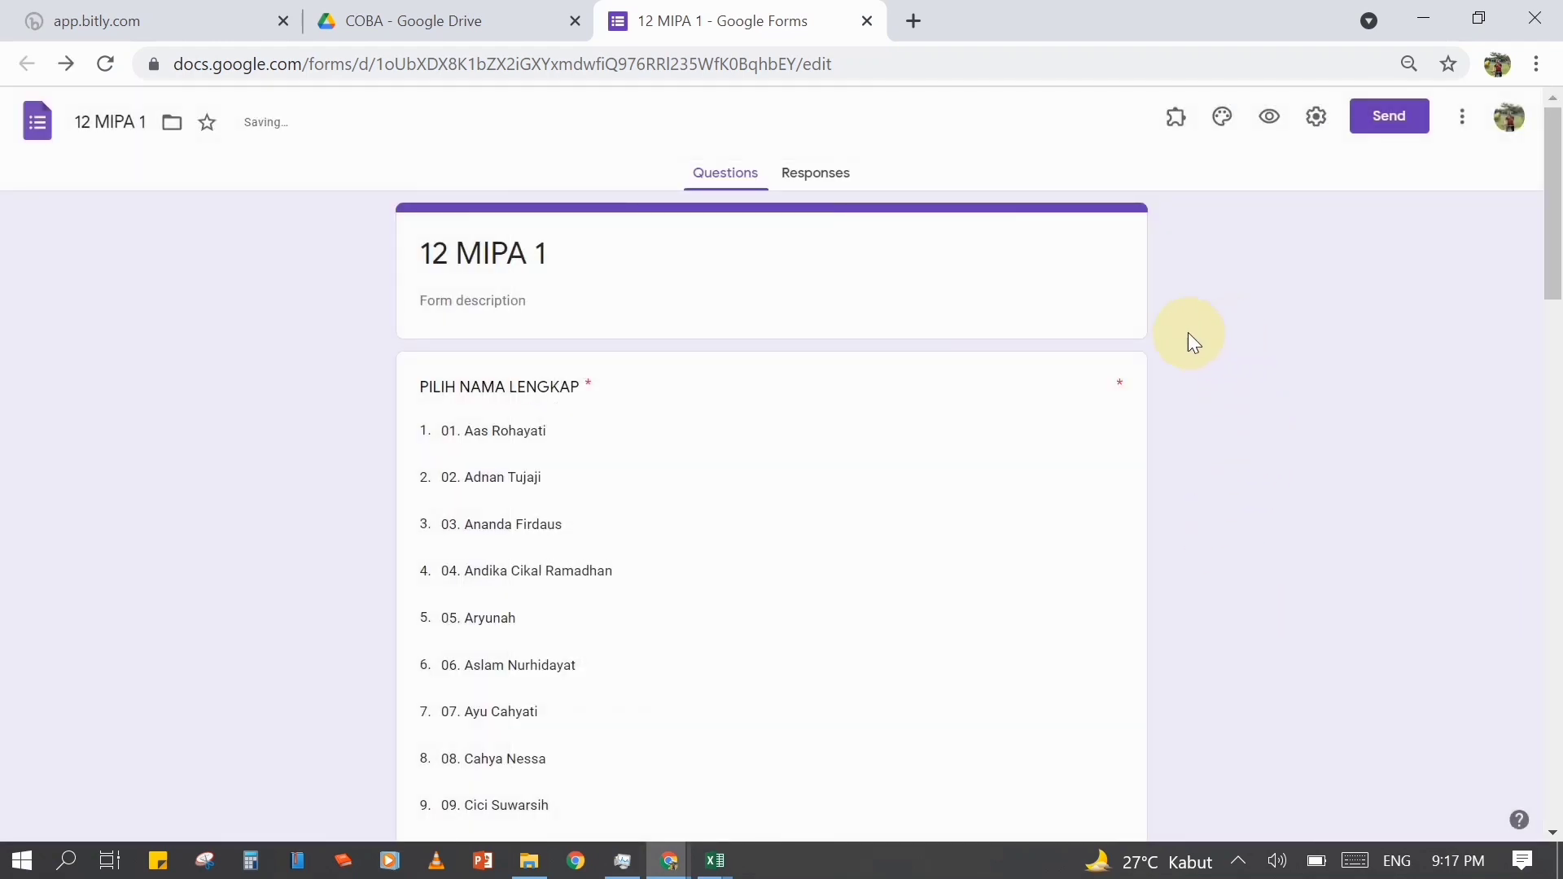
- Create a new spreadsheet named 12 MIPA 1 (Responses) as the form's response destination and close the duplicate browser tab
left_click(815, 173)
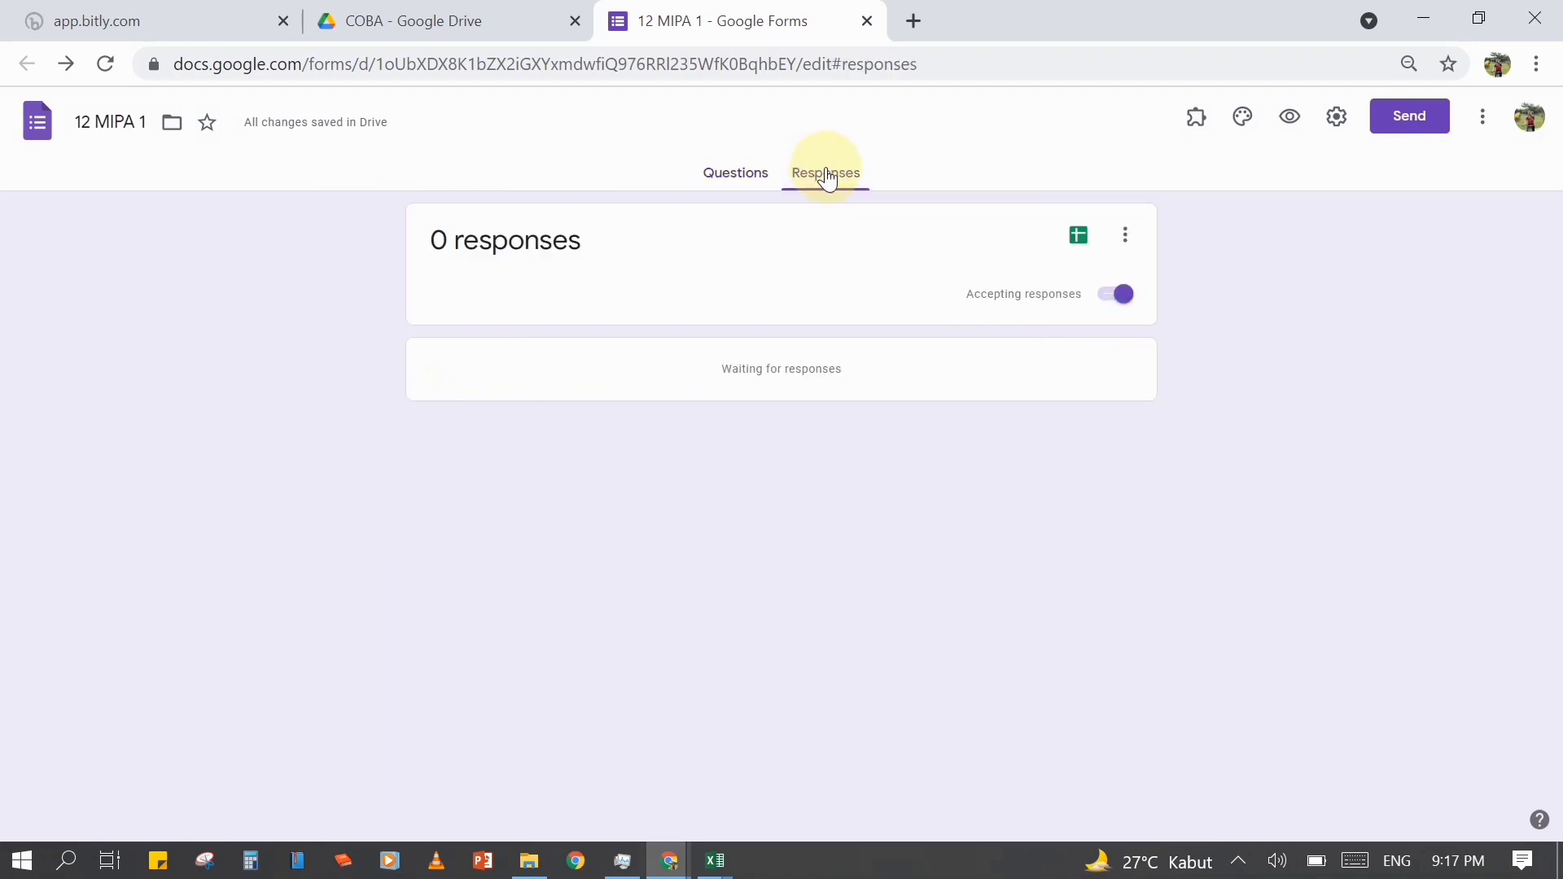
left_click(1080, 236)
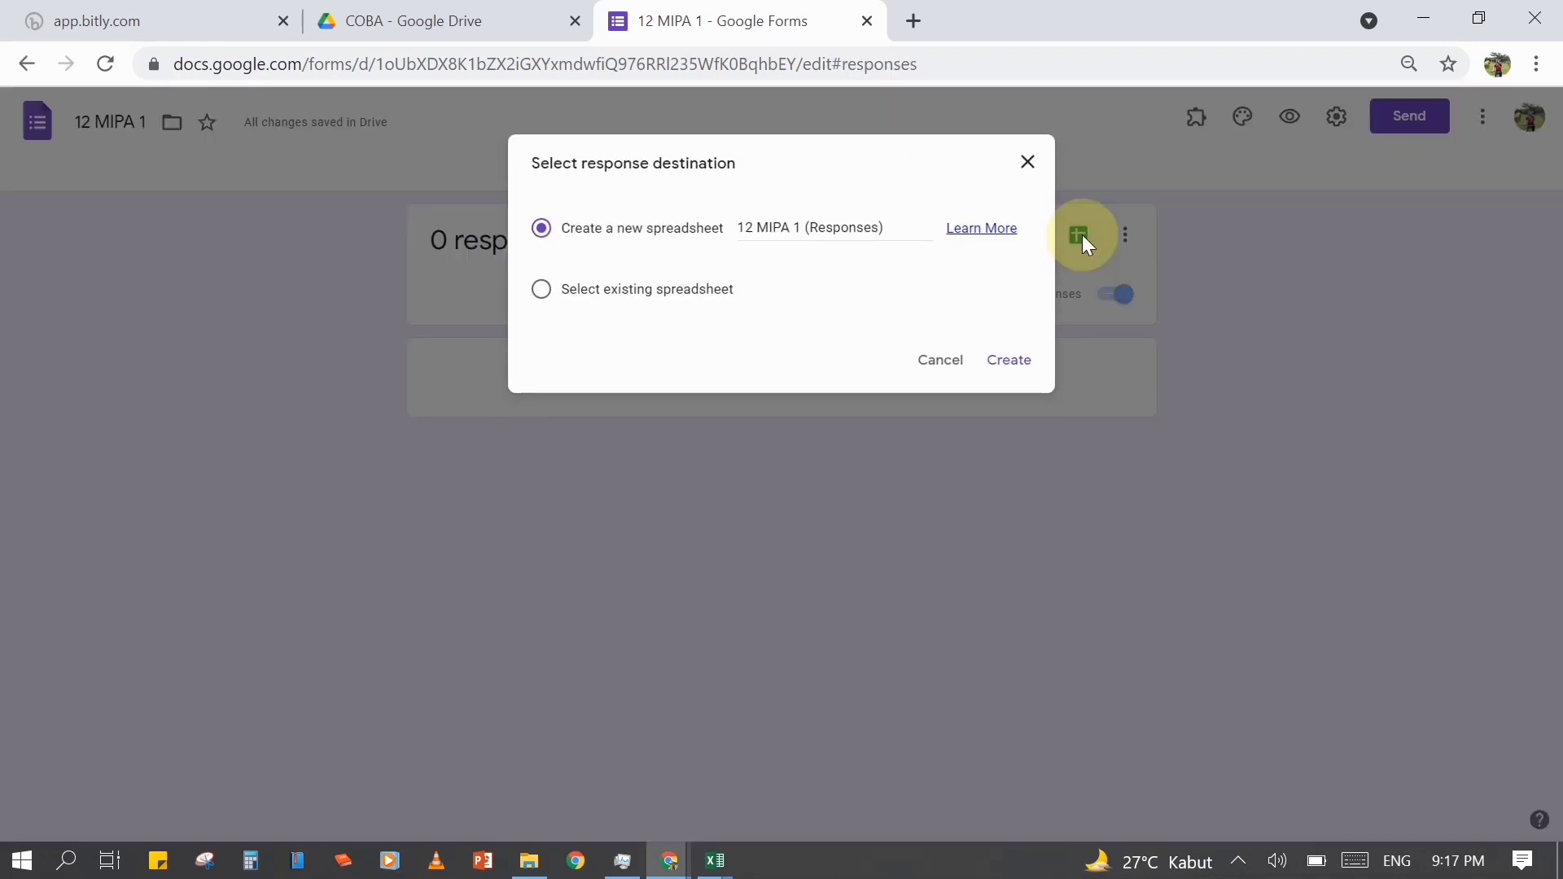
left_click(1006, 359)
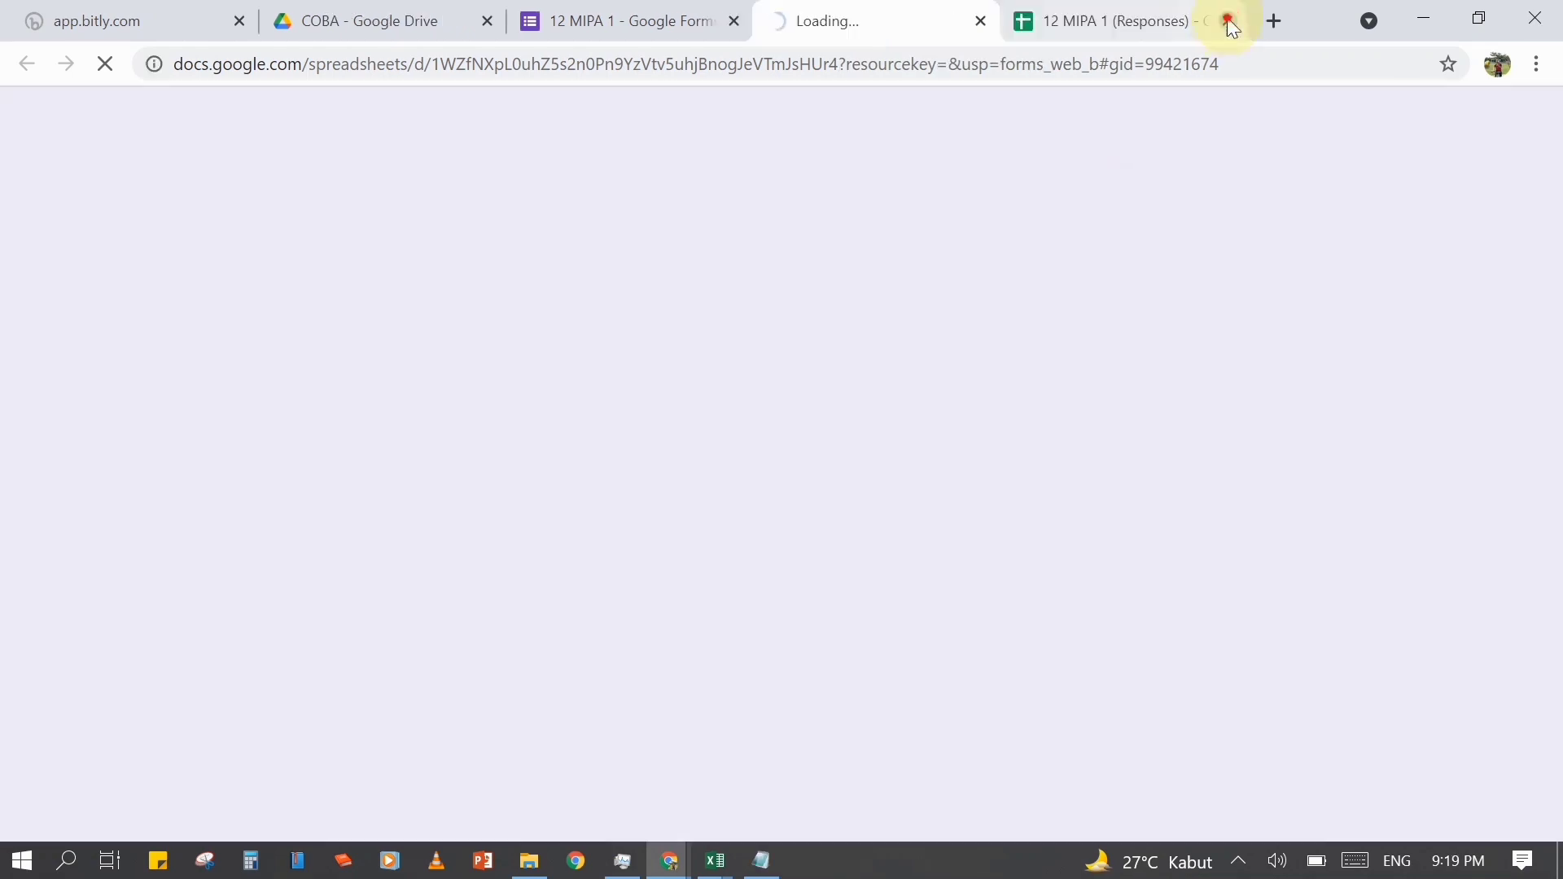
left_click(1213, 21)
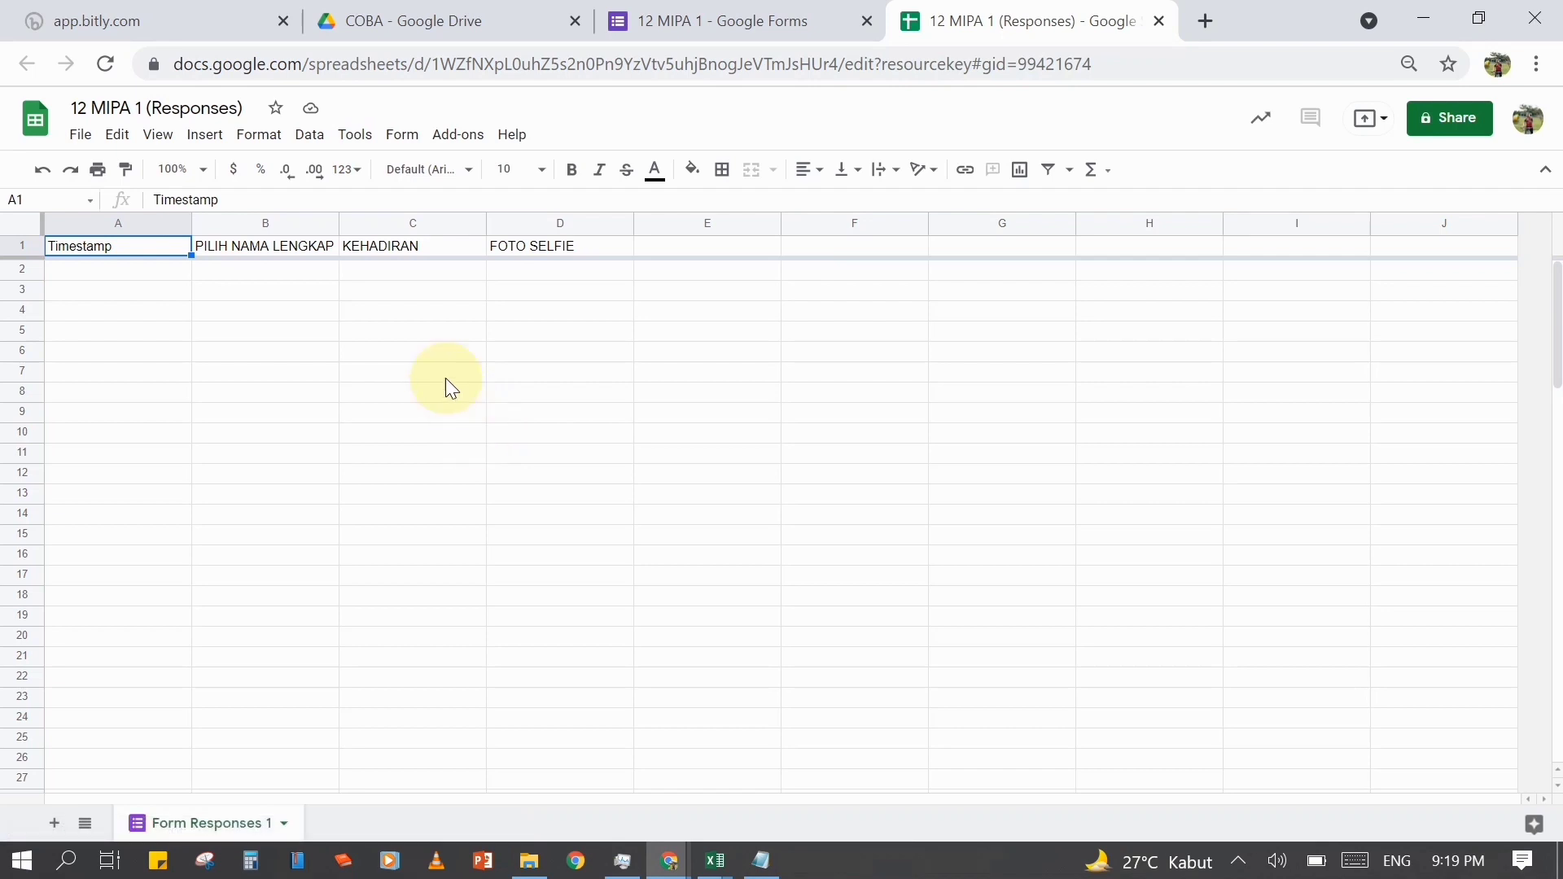
- Insert an empty column between PILIH NAMA LENGKAP and KEHADIRAN in the responses sheet
left_click(374, 222)
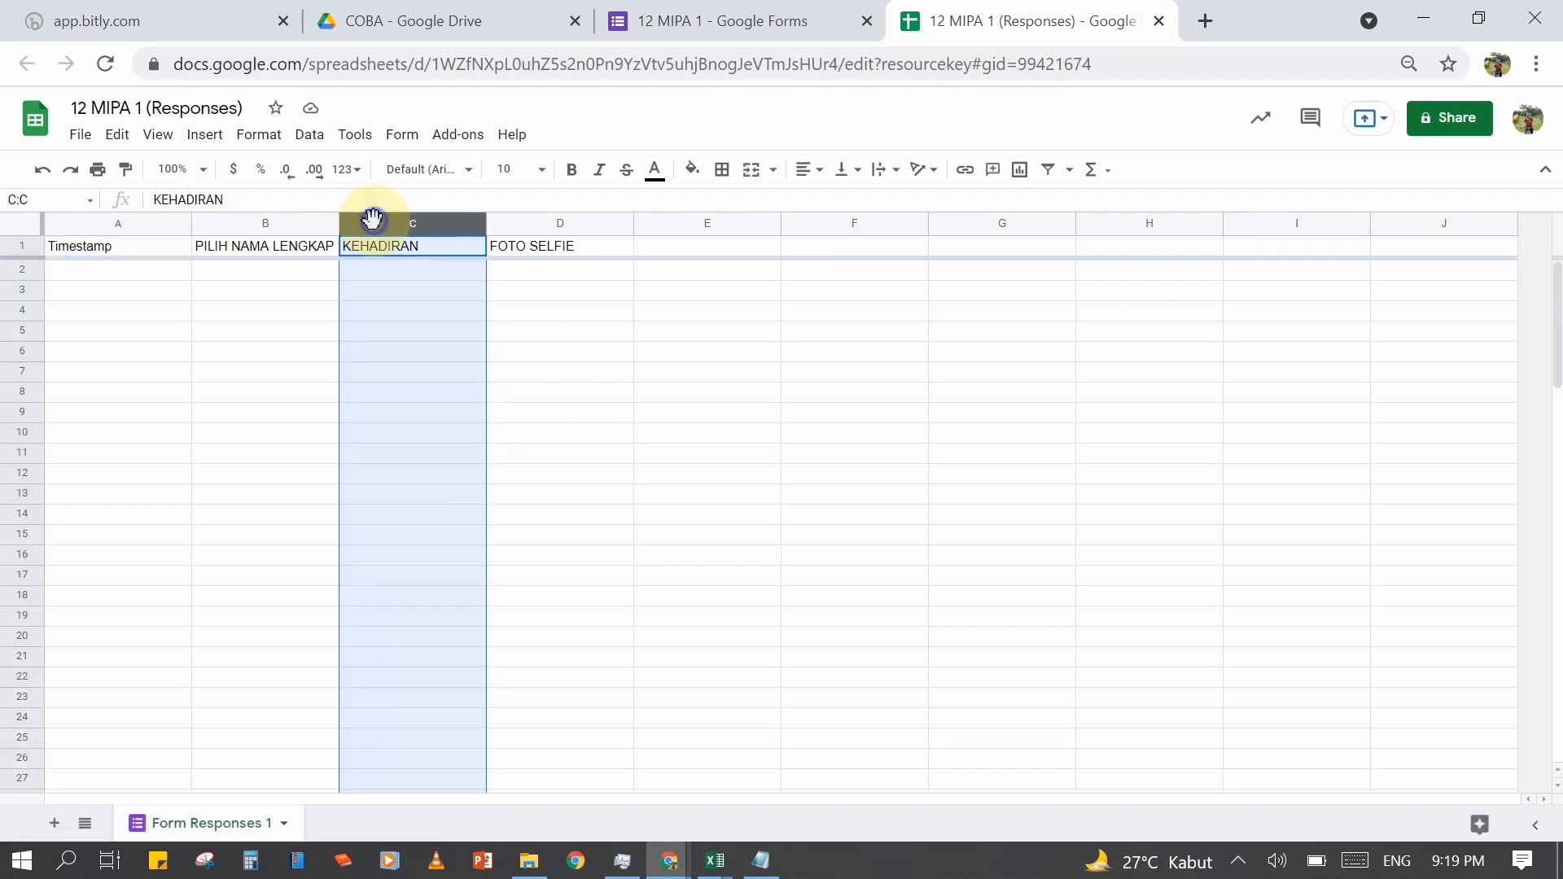
right_click(373, 219)
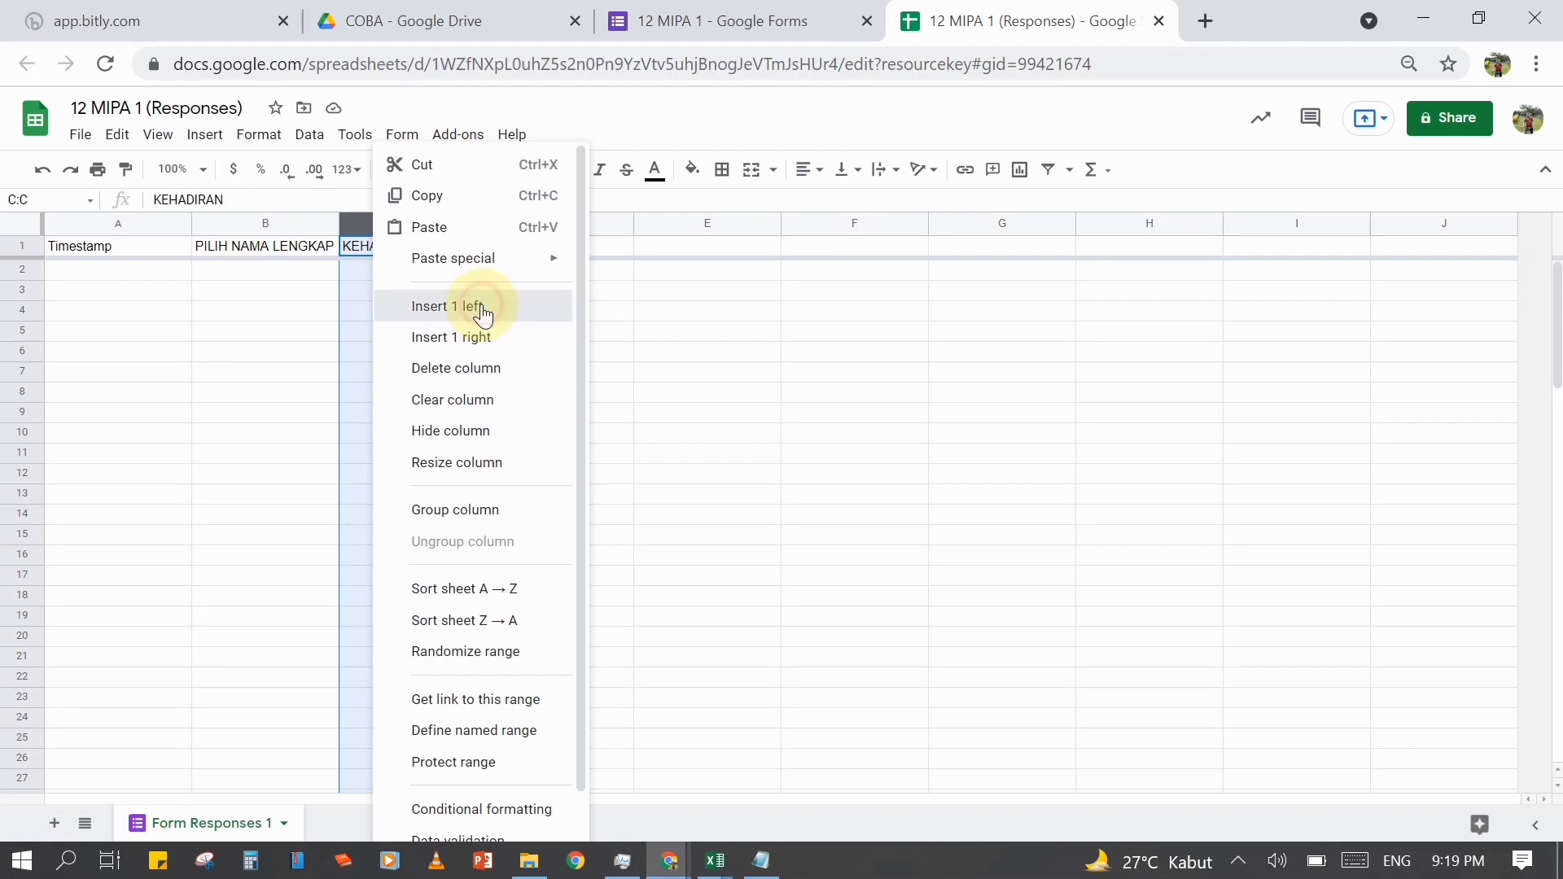
left_click(483, 312)
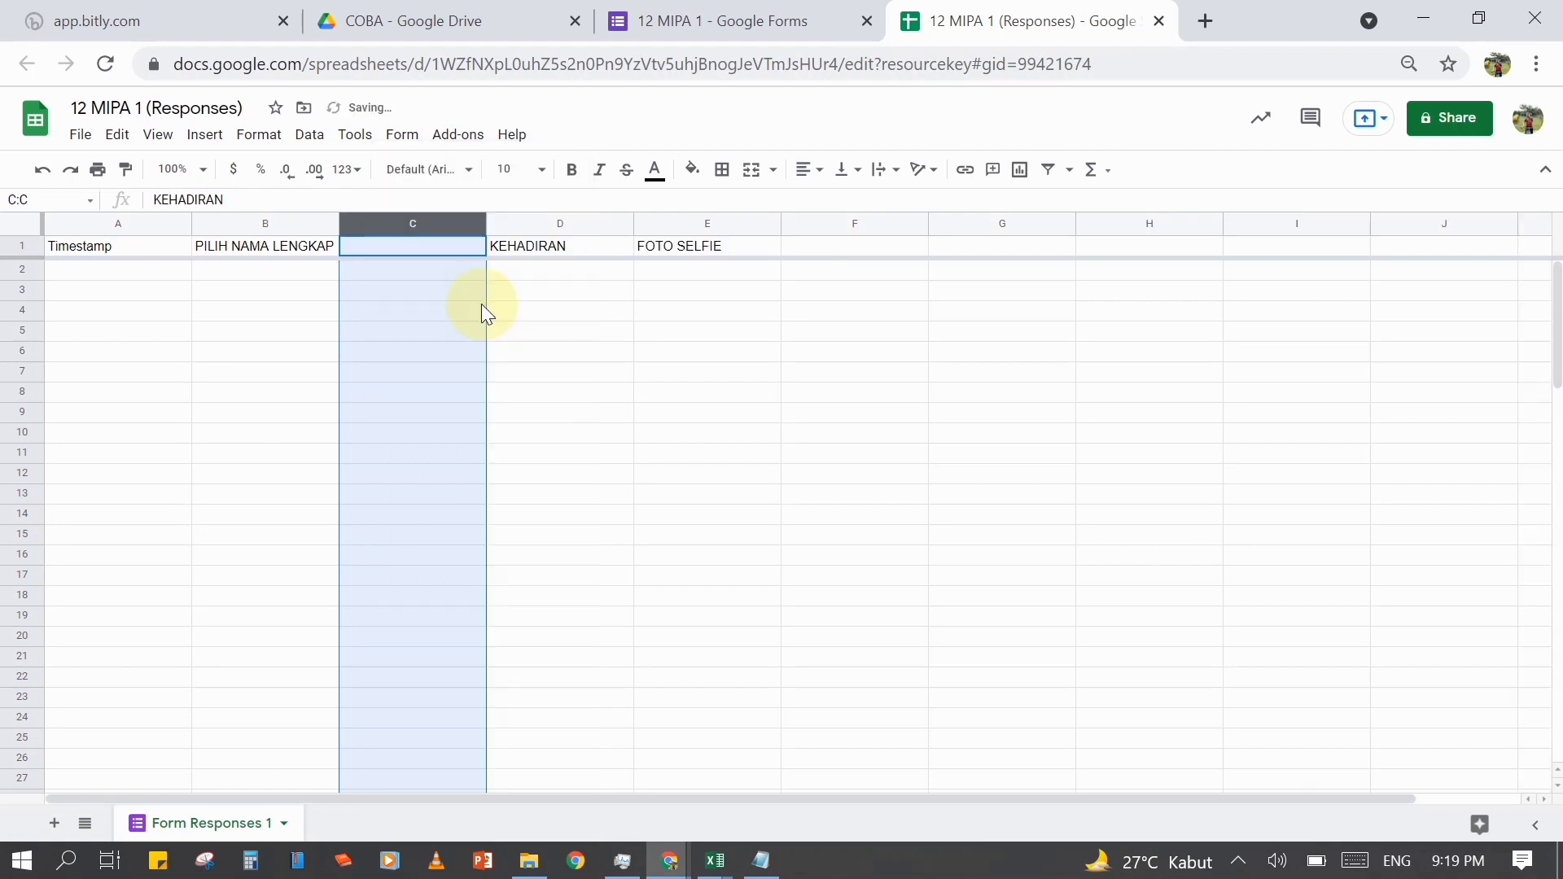
left_click(537, 334)
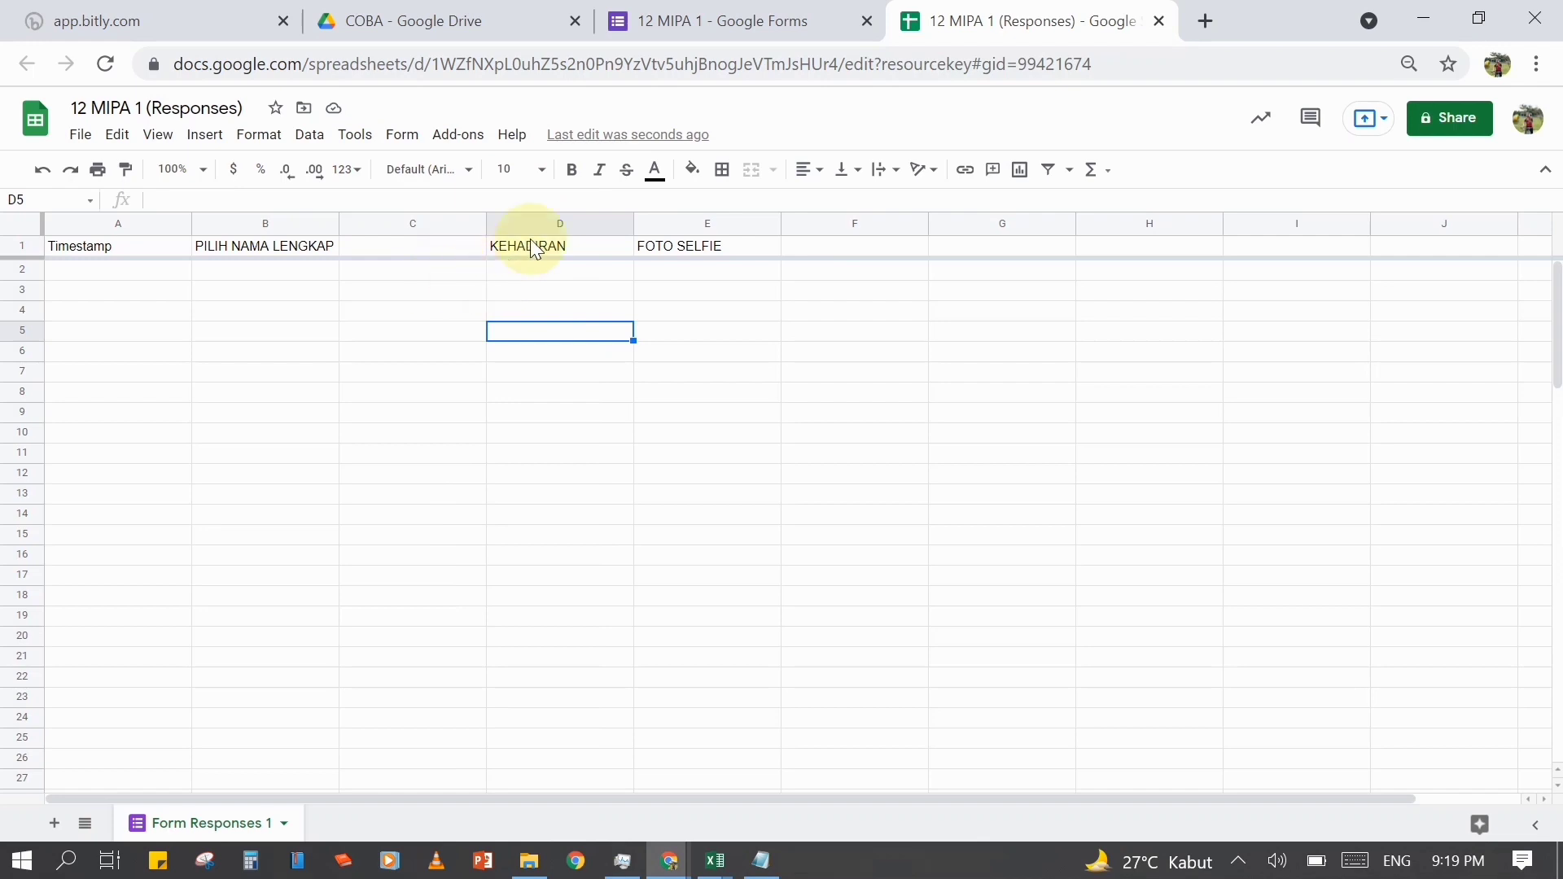
- Insert an empty column between KEHADIRAN and FOTO SELFIE
left_click(546, 222)
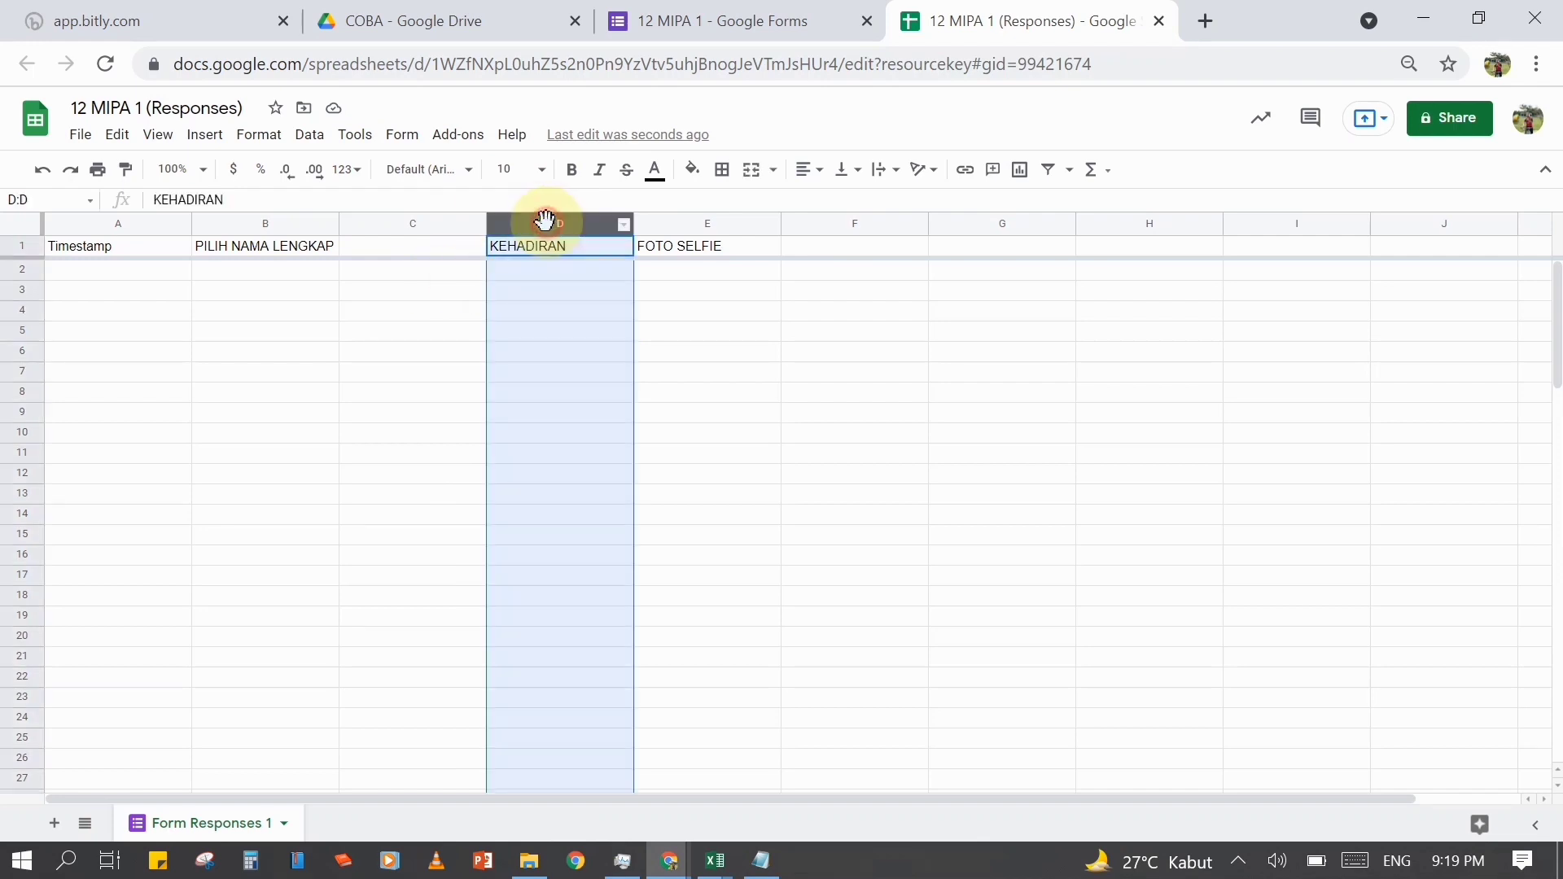
left_click(675, 280)
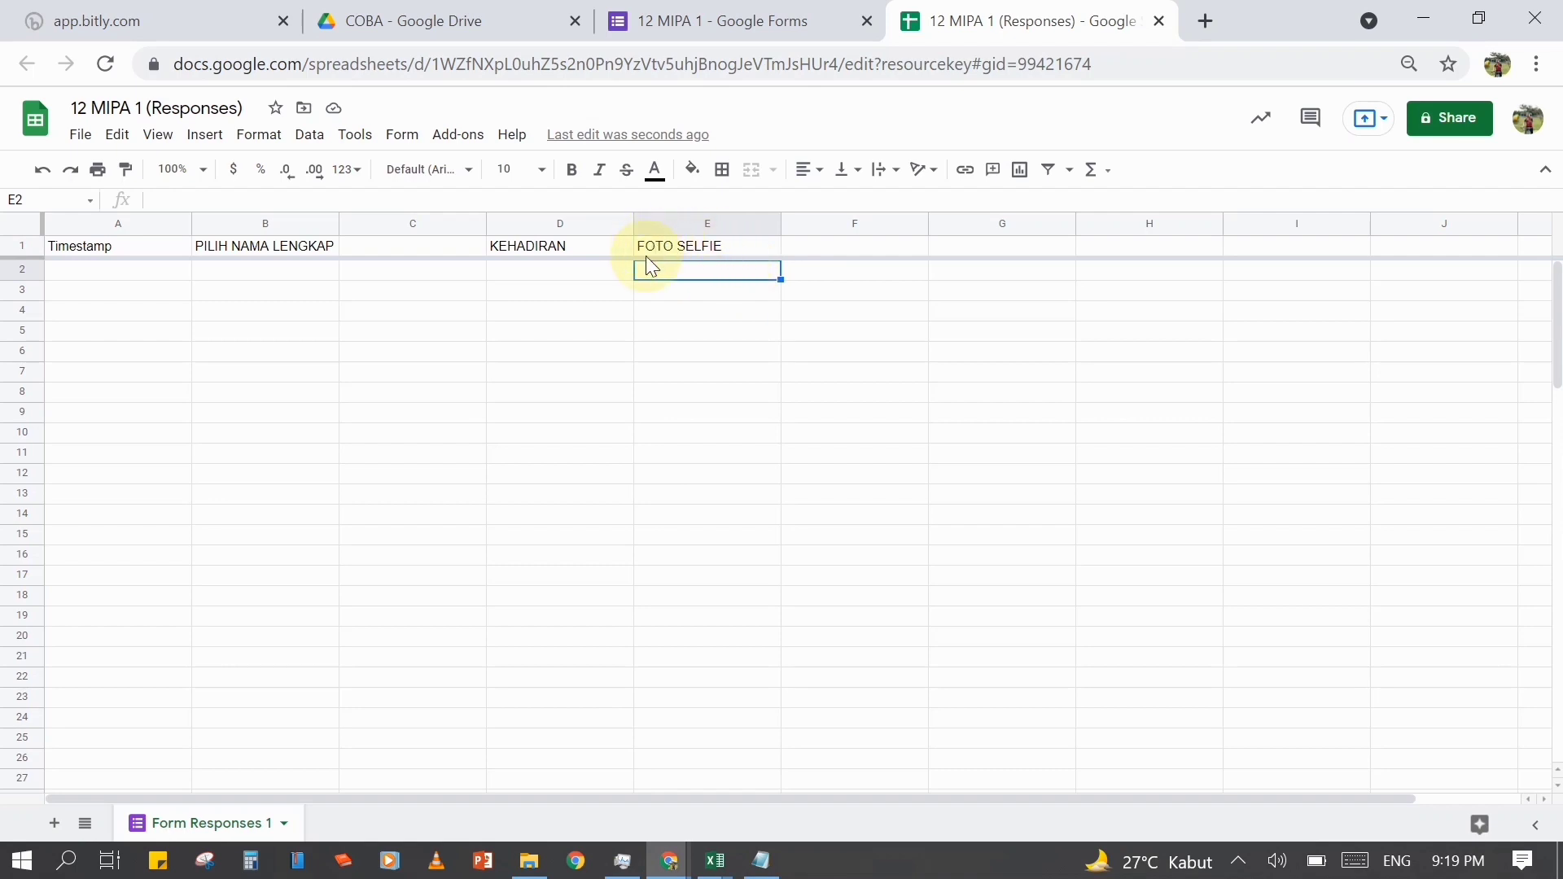
left_click(565, 223)
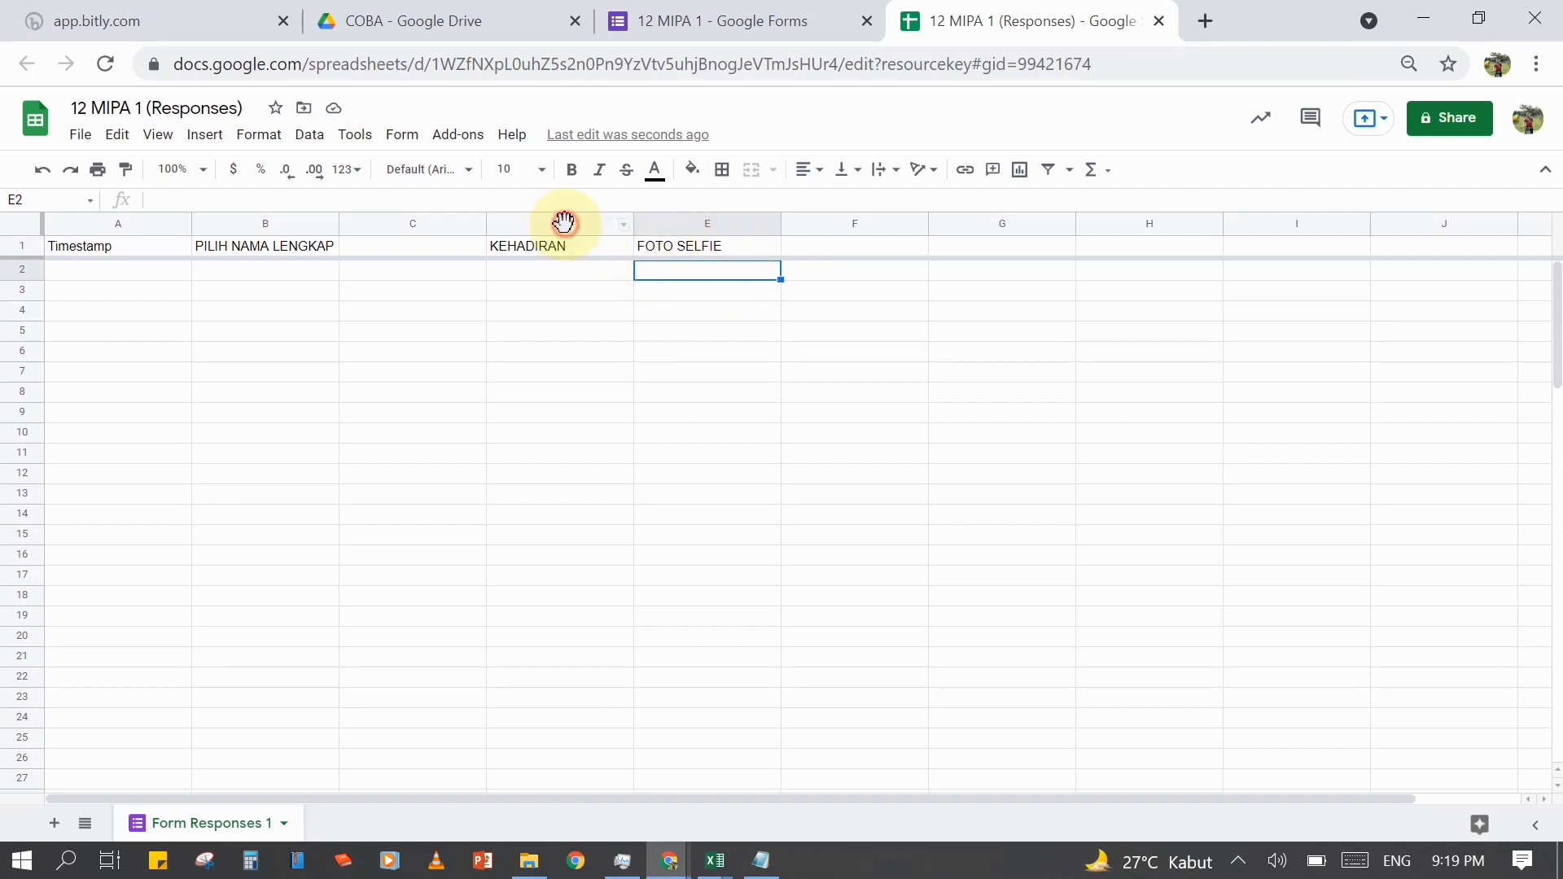
right_click(565, 223)
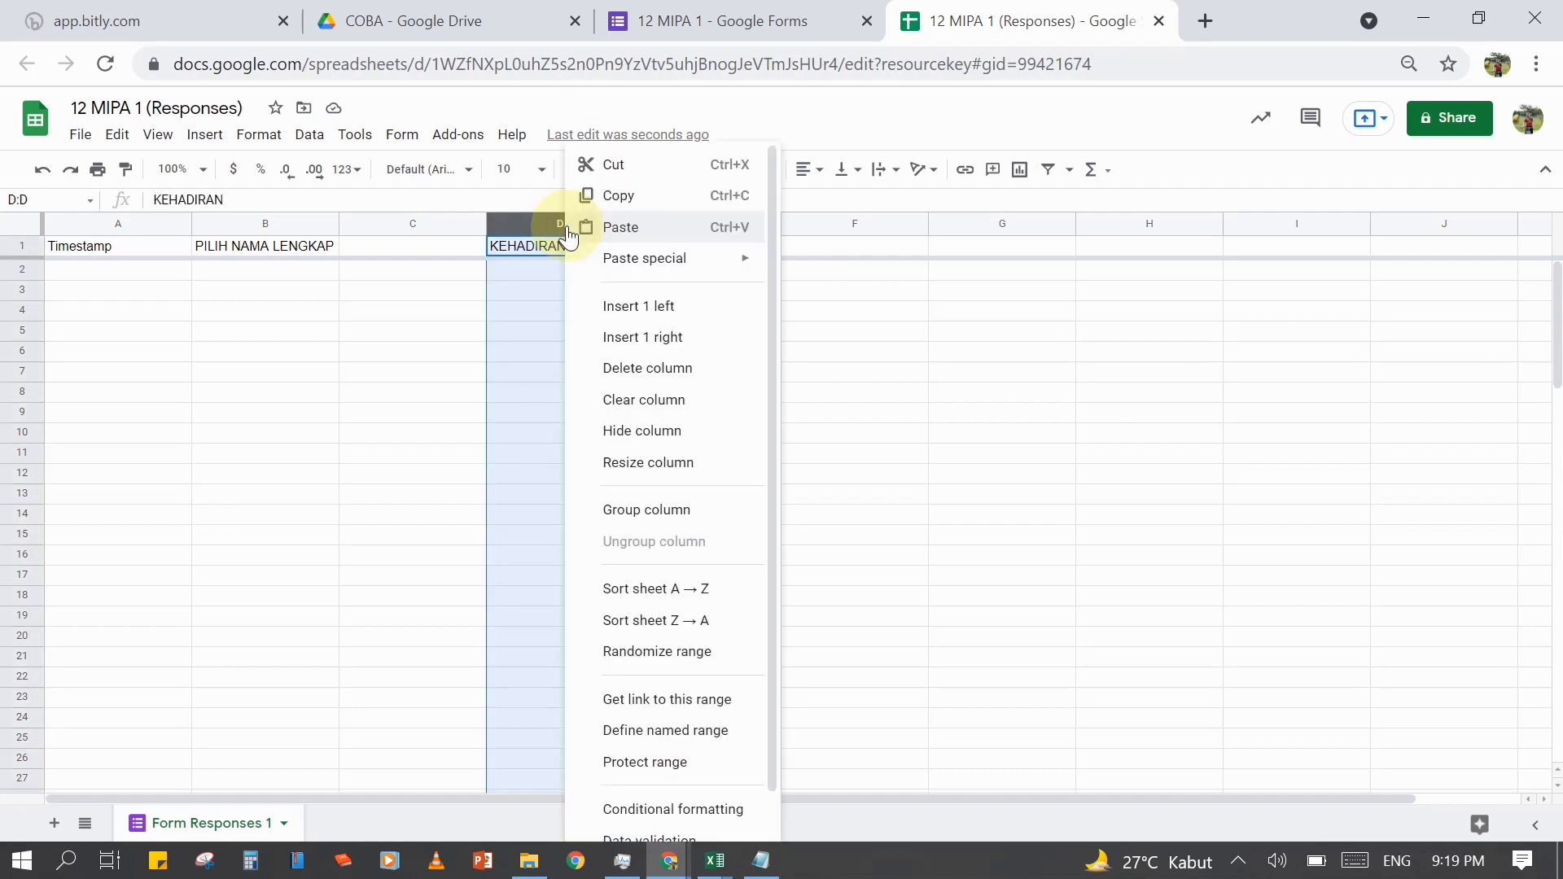
left_click(676, 335)
left_click(693, 295)
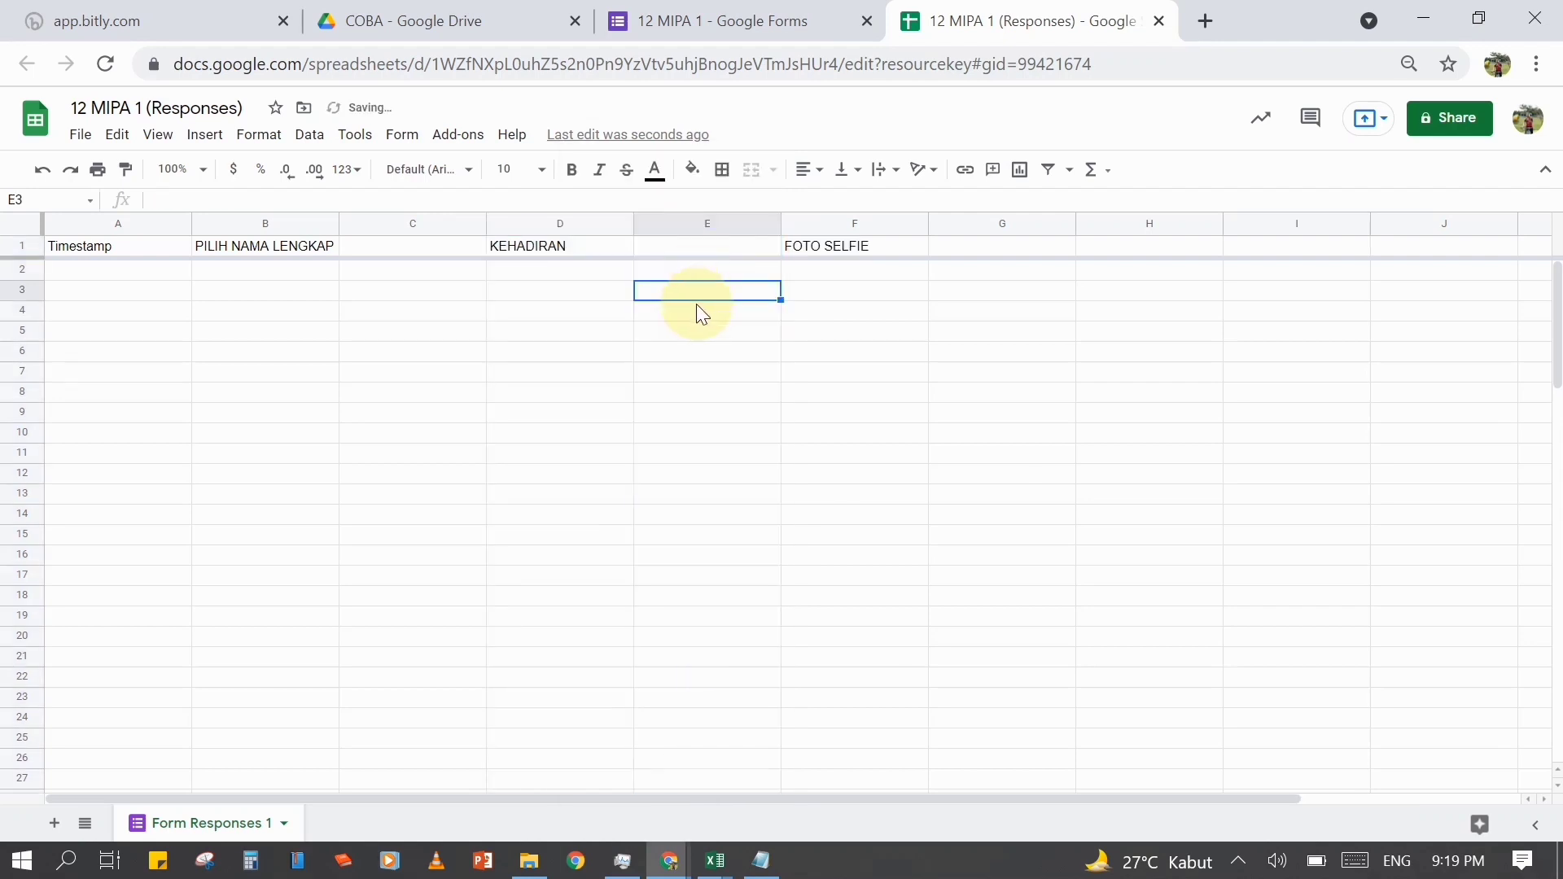
- Select cell C1, switch to REKAP OTOMATIS.txt in Notepad and copy the ARRAYFORMULA listed under KODE
left_click(438, 247)
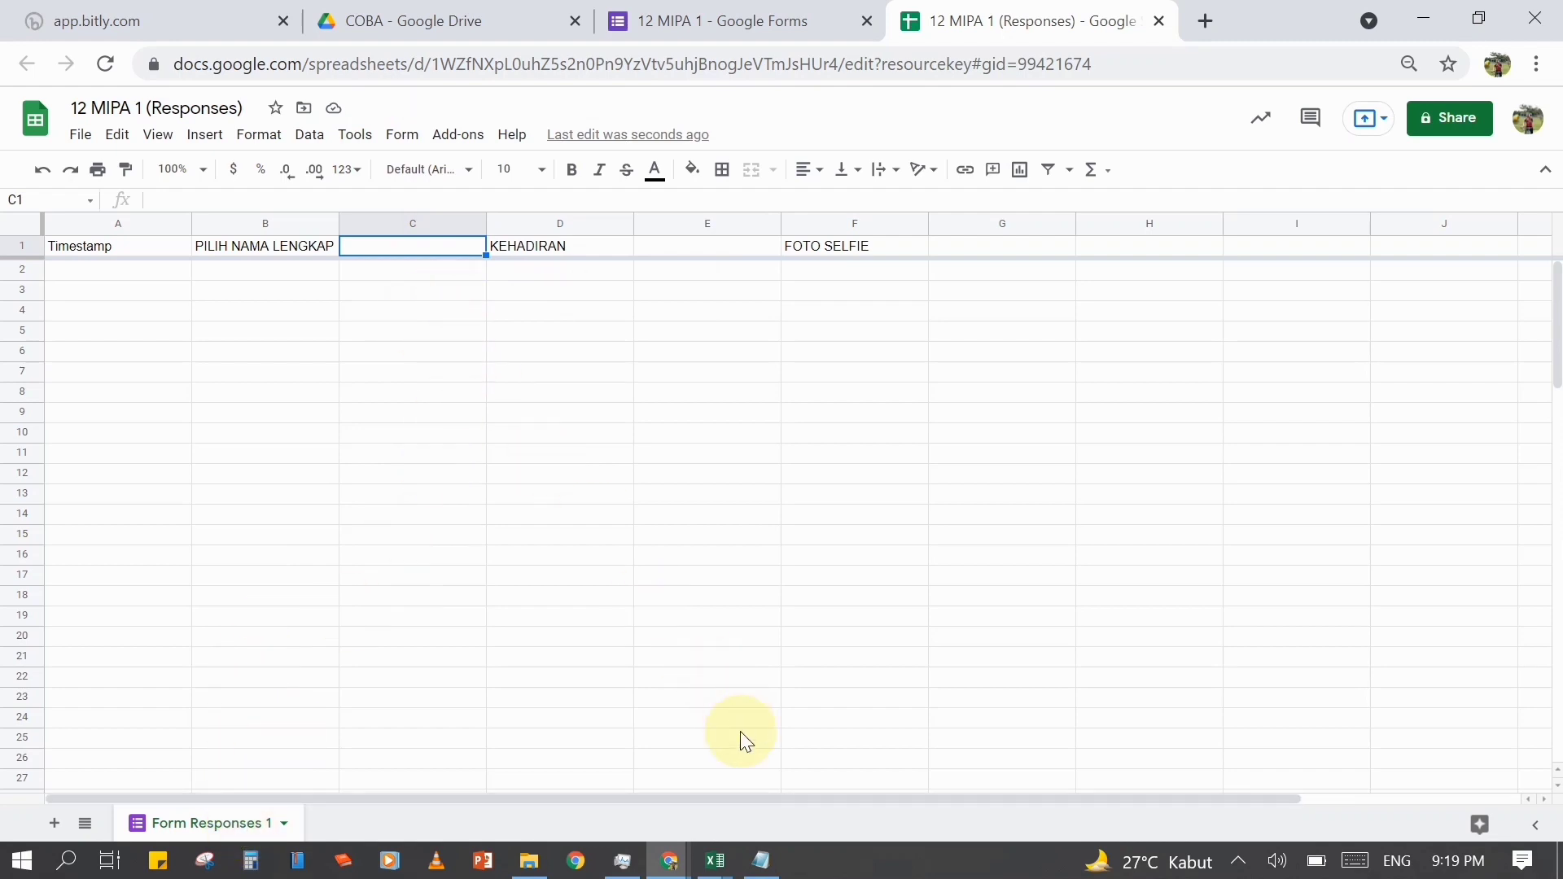
left_click(761, 860)
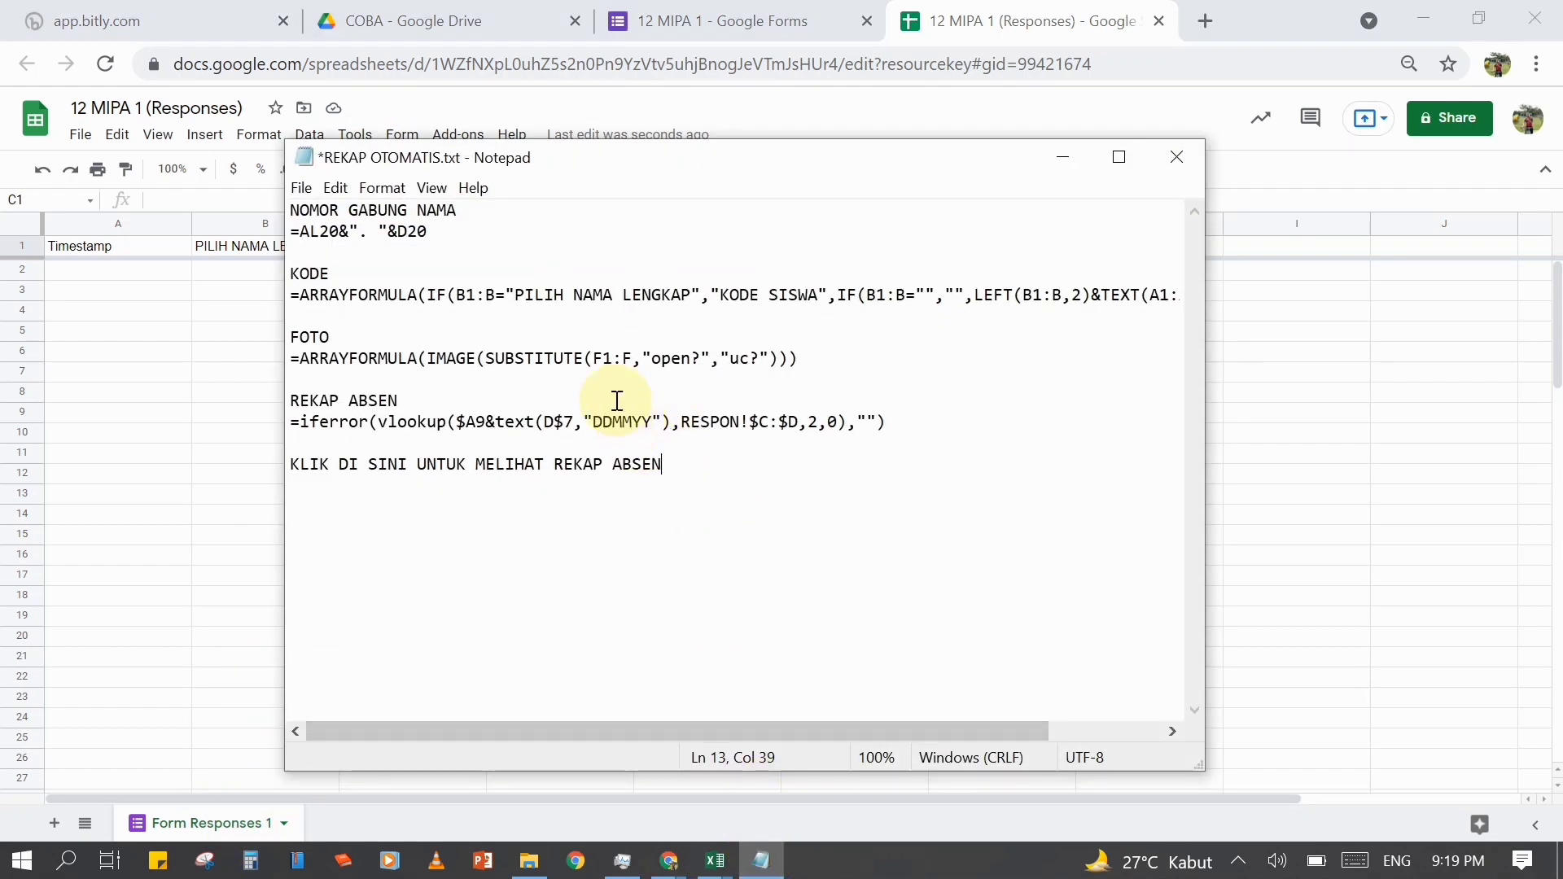
left_click_drag(638, 141, 682, 245)
left_click(292, 391)
left_click(677, 373)
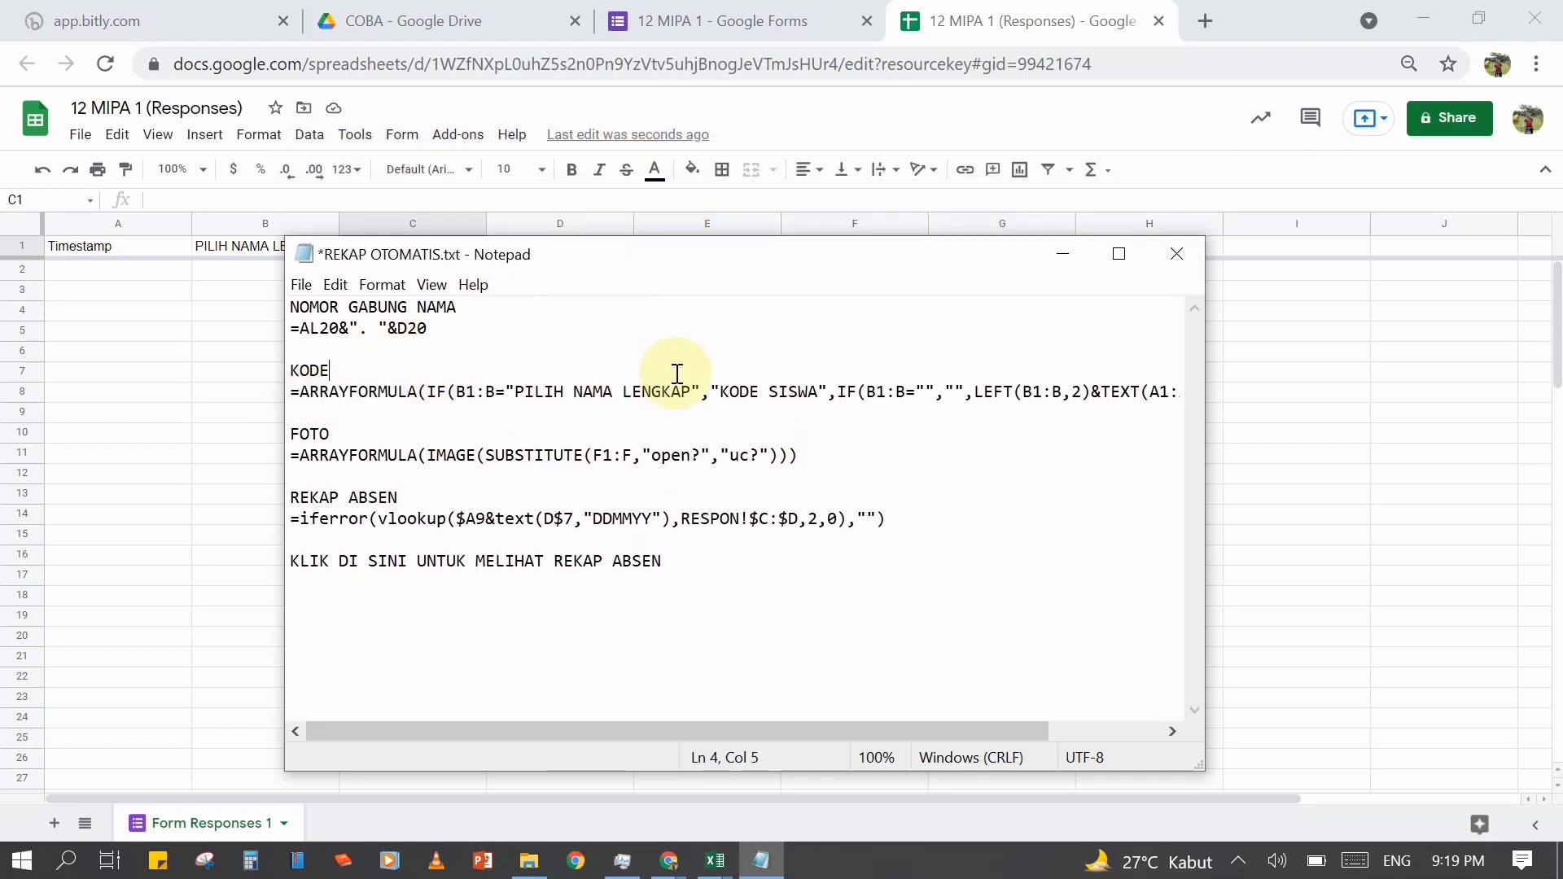
left_click_drag(676, 373, 1204, 394)
key("ctrl+c")
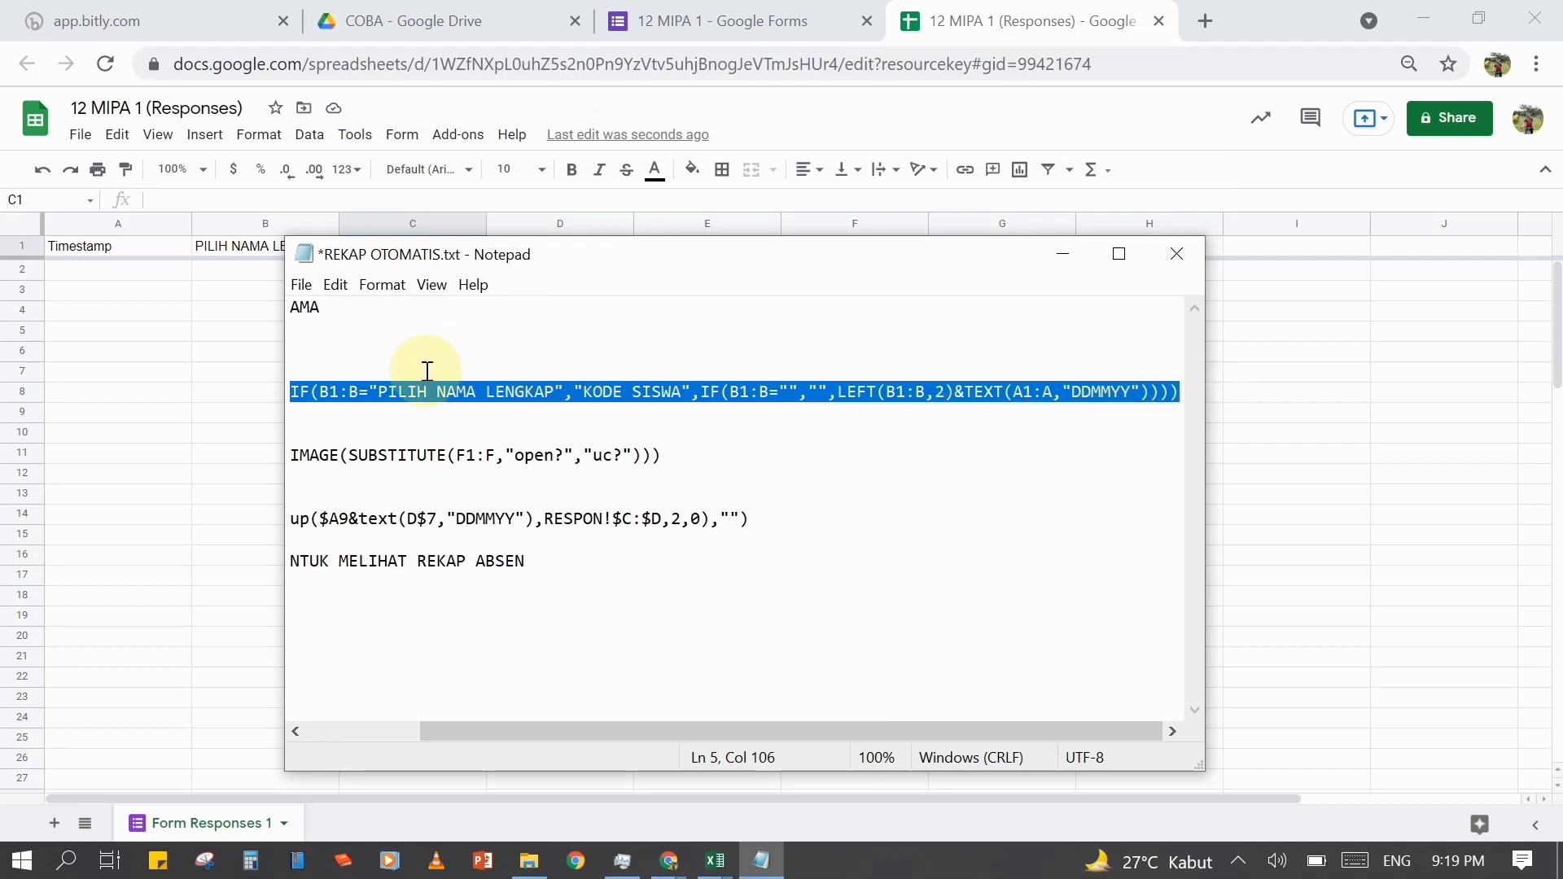
- Return to the responses sheet and paste the copied KODE formula into cell C1, reviewing it against the PILIH NAMA LENGKAP column
left_click(230, 348)
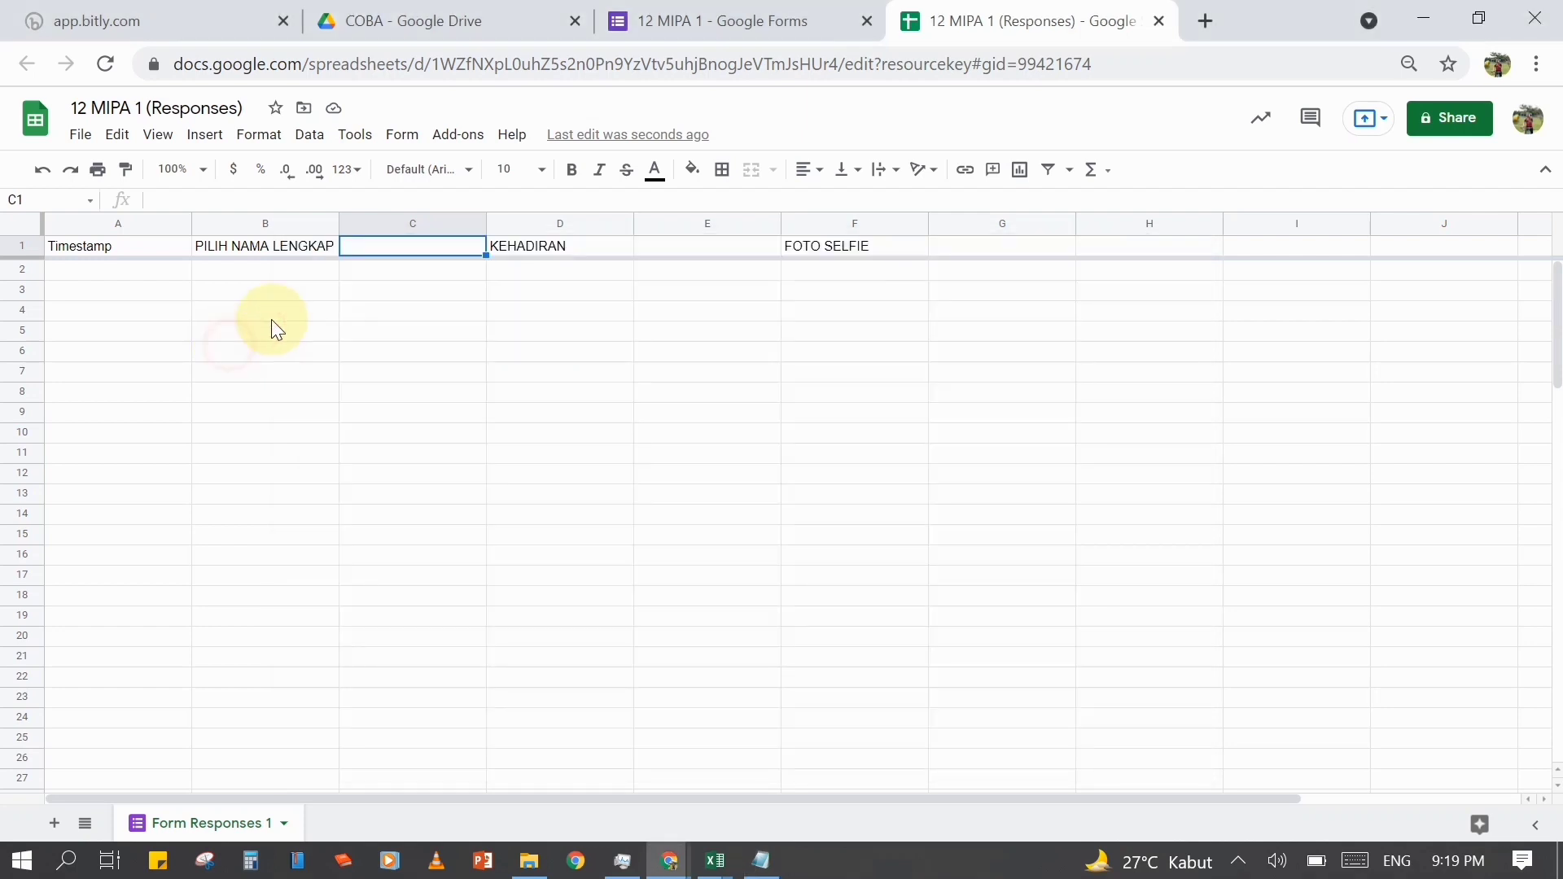
left_click(409, 244)
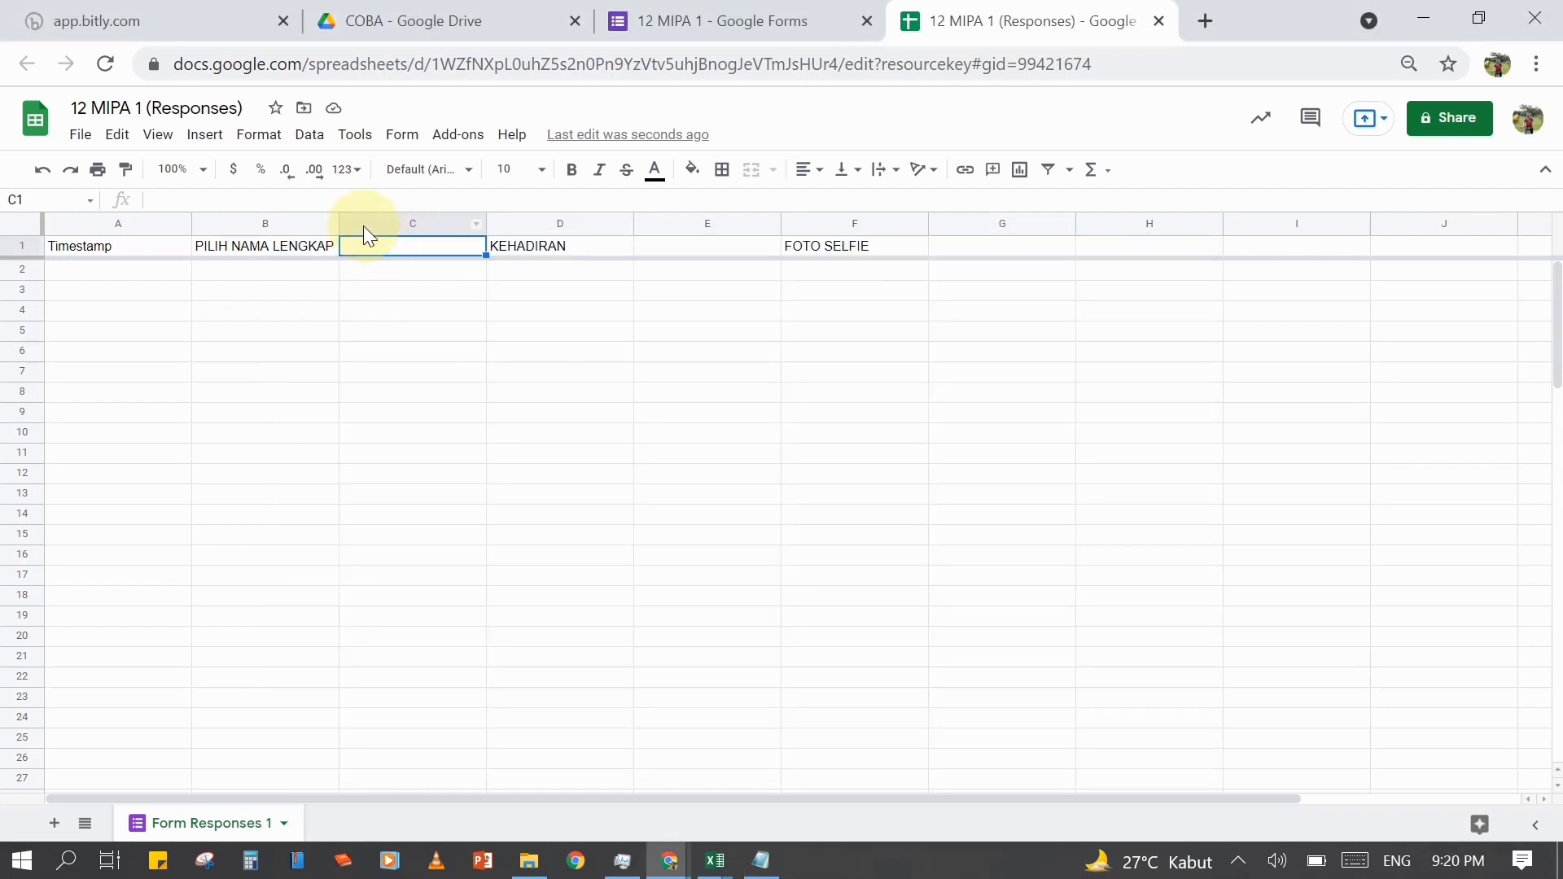
left_click(362, 199)
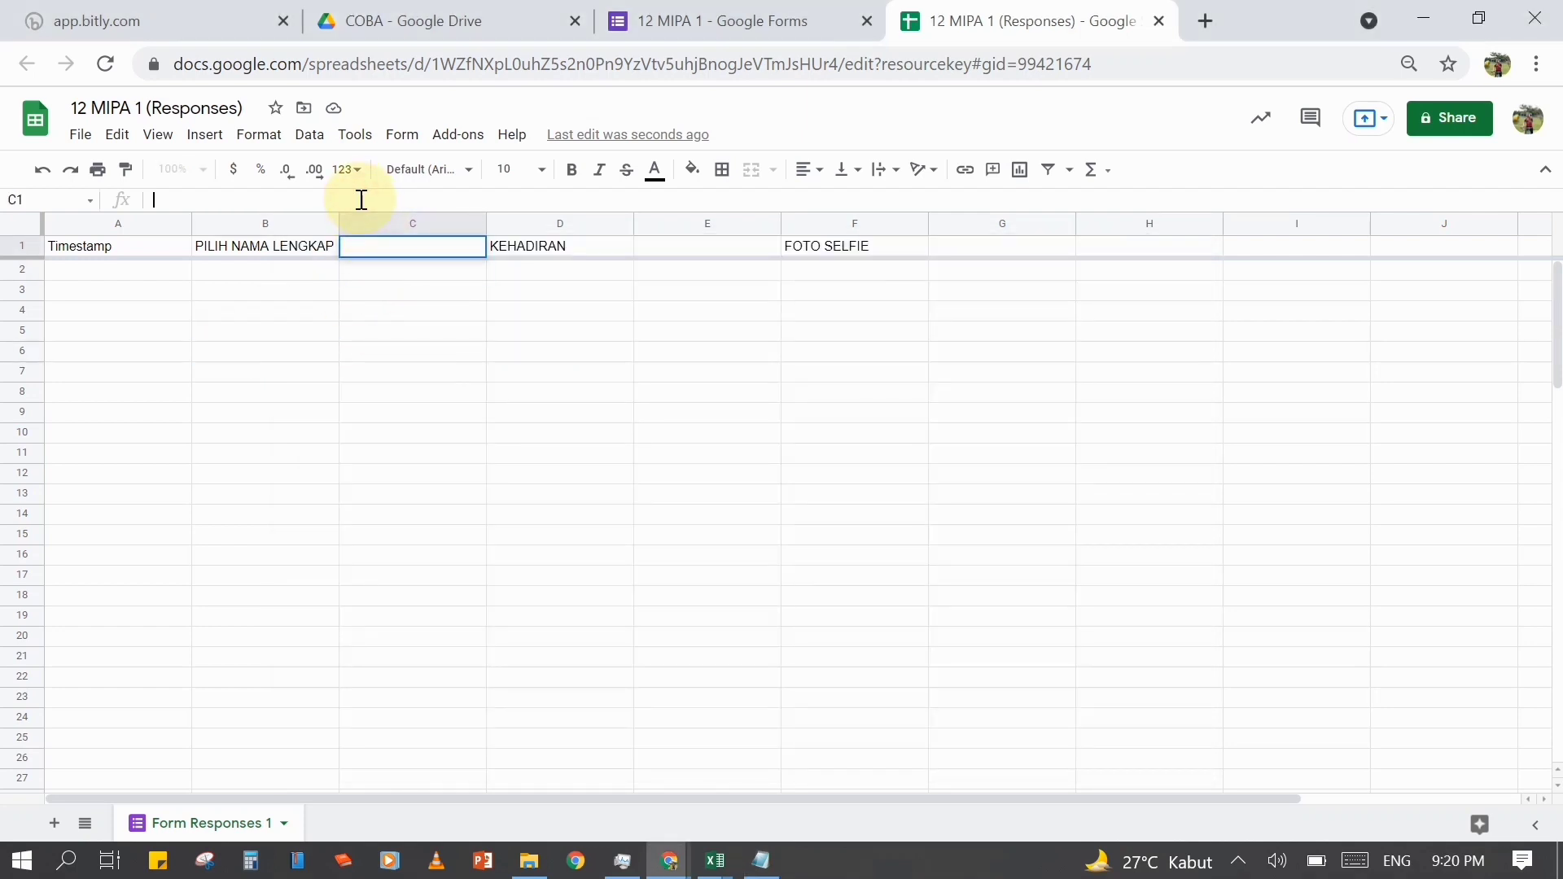
key("ctrl+v")
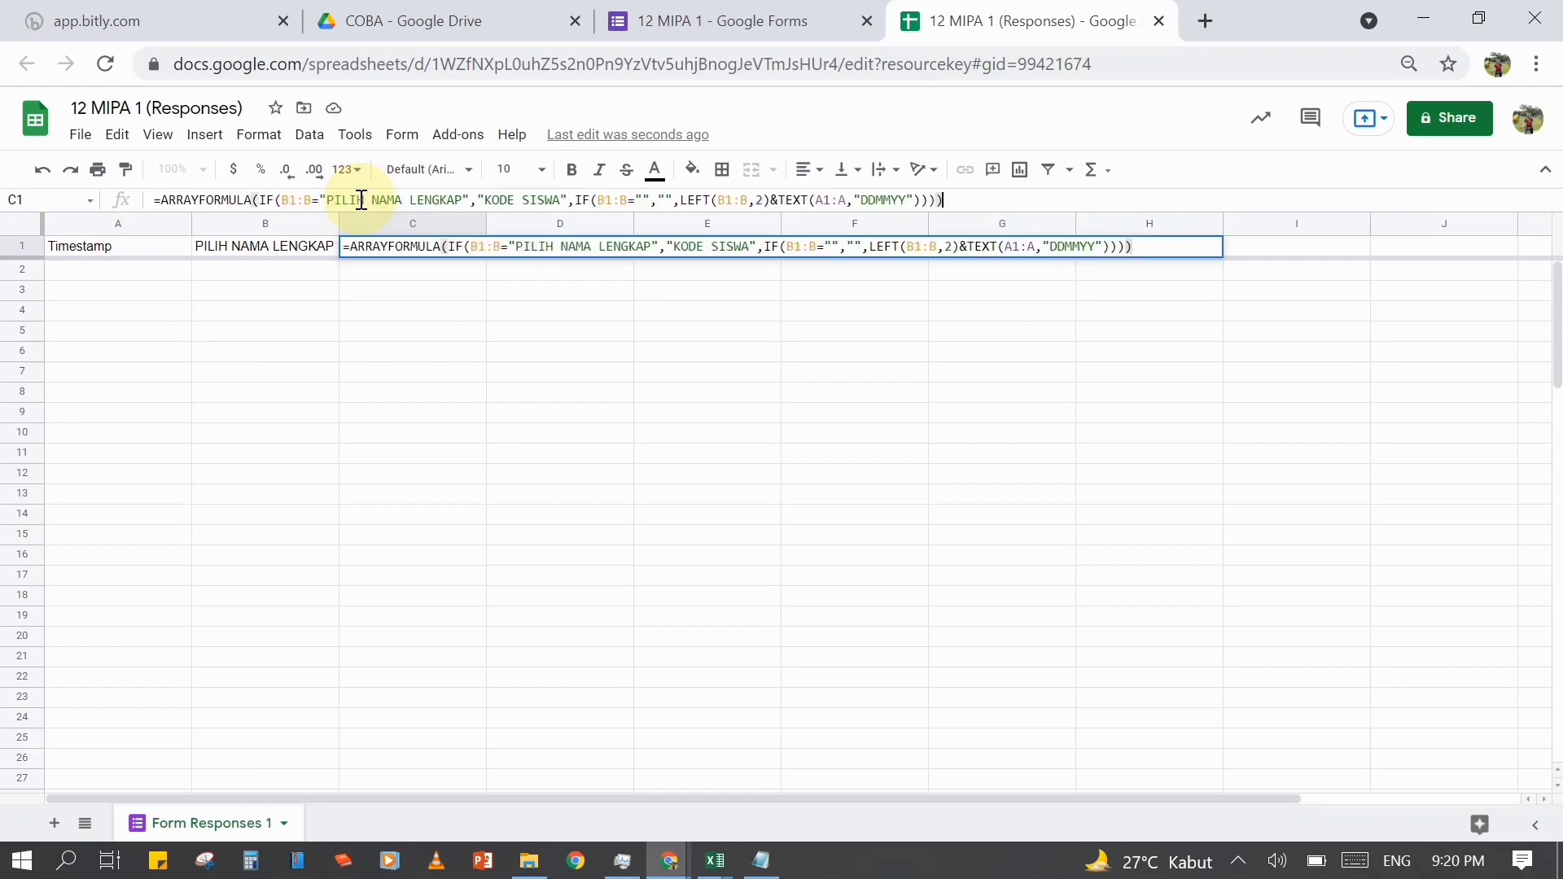
key("Return")
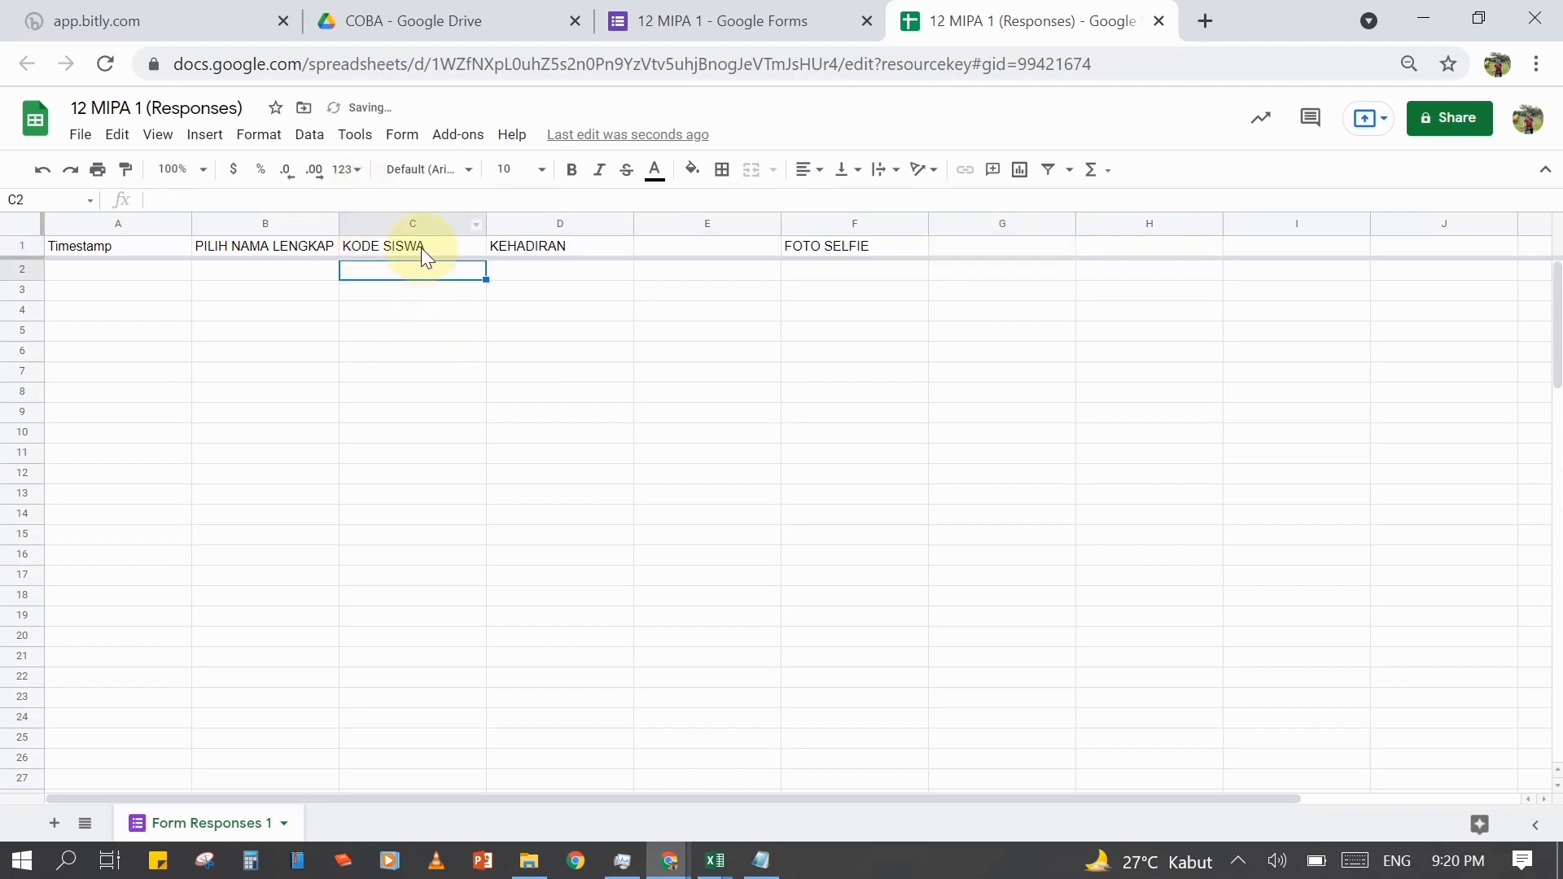
left_click(422, 247)
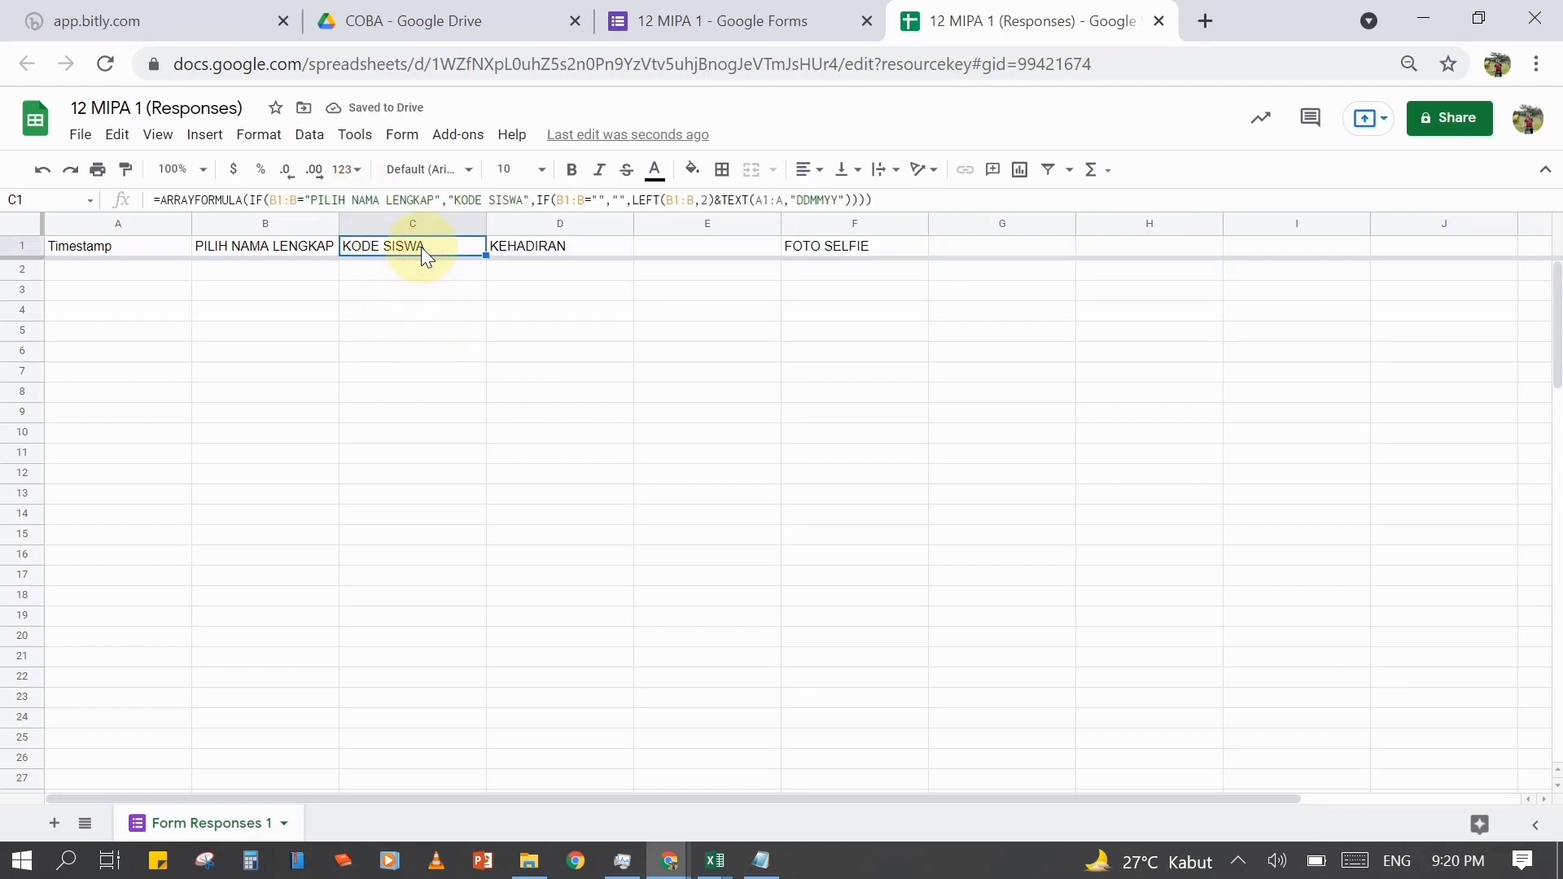
left_click(277, 226)
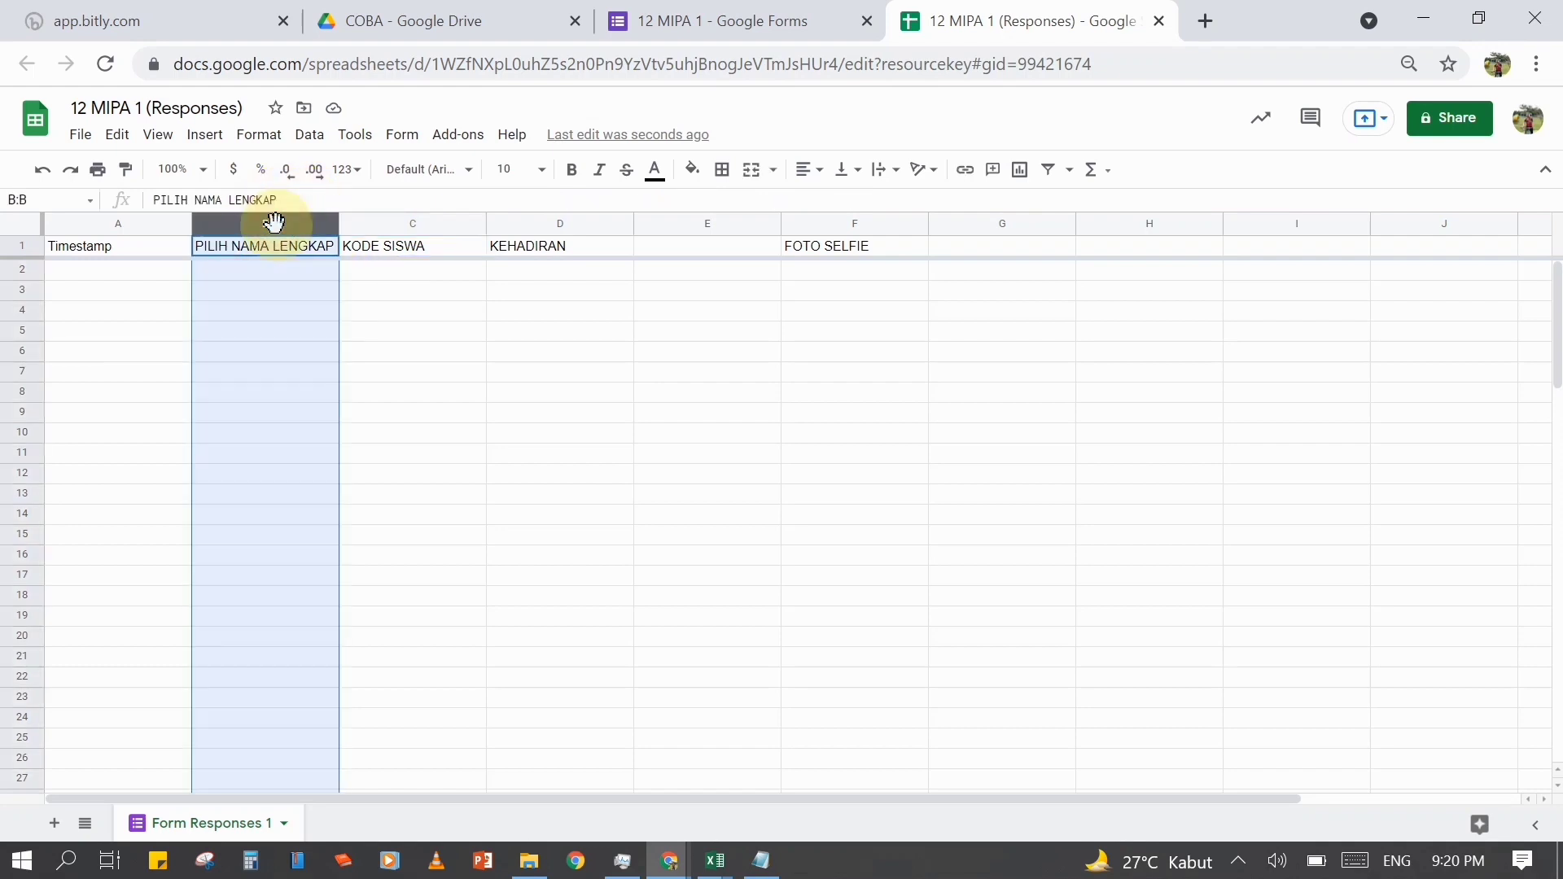
- Examine the KODE SISWA formula in cell C1 against the numbered student names in the Excel workbook, and return to the responses sheet
left_click(389, 248)
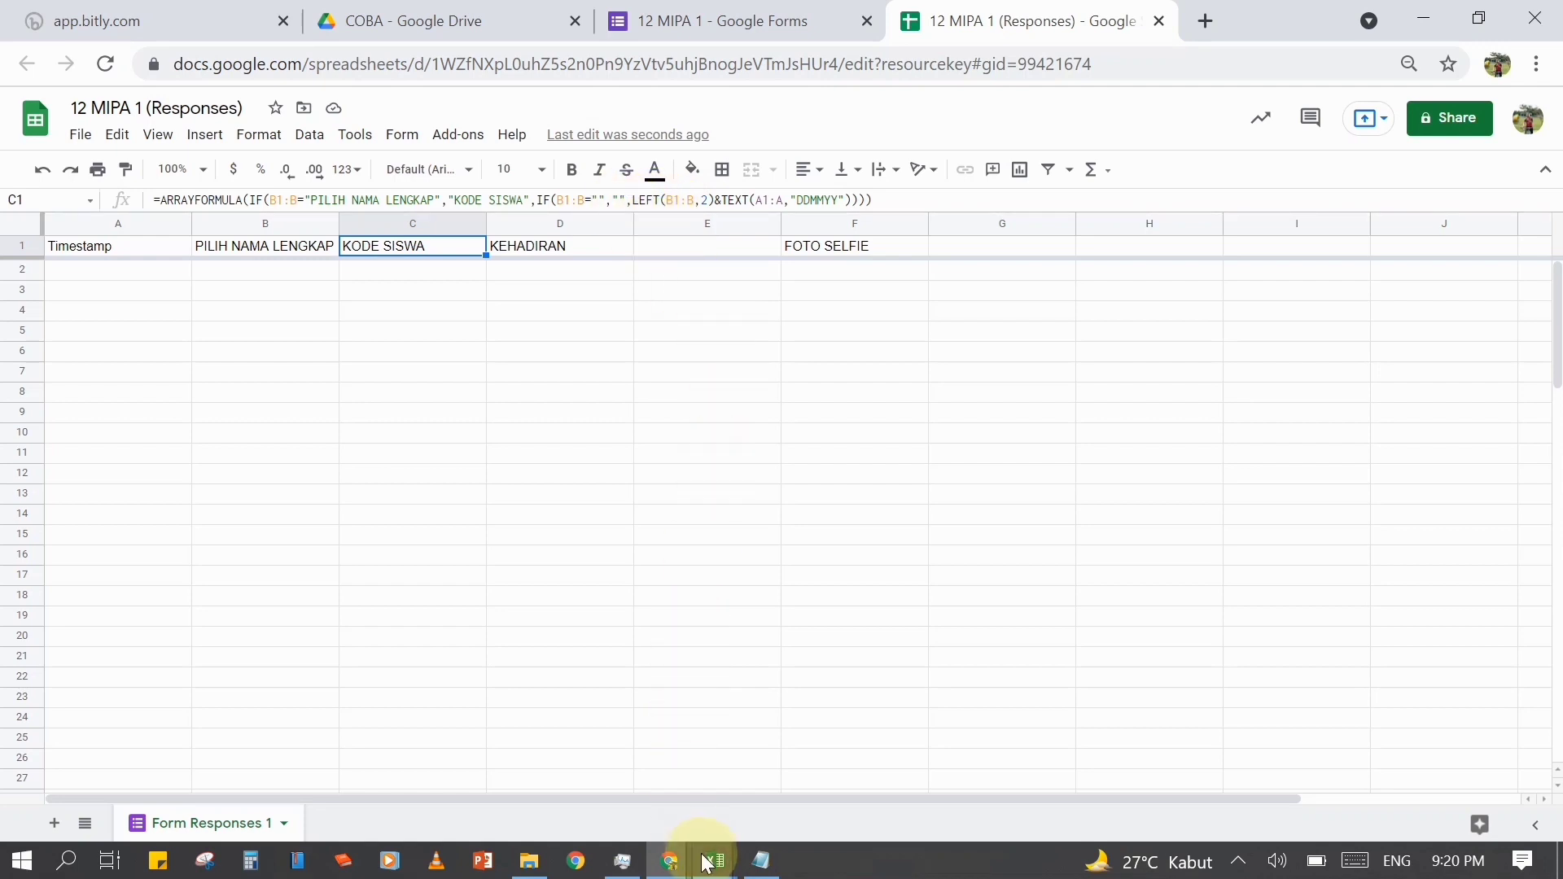
mouse_move(707, 861)
left_click(747, 706)
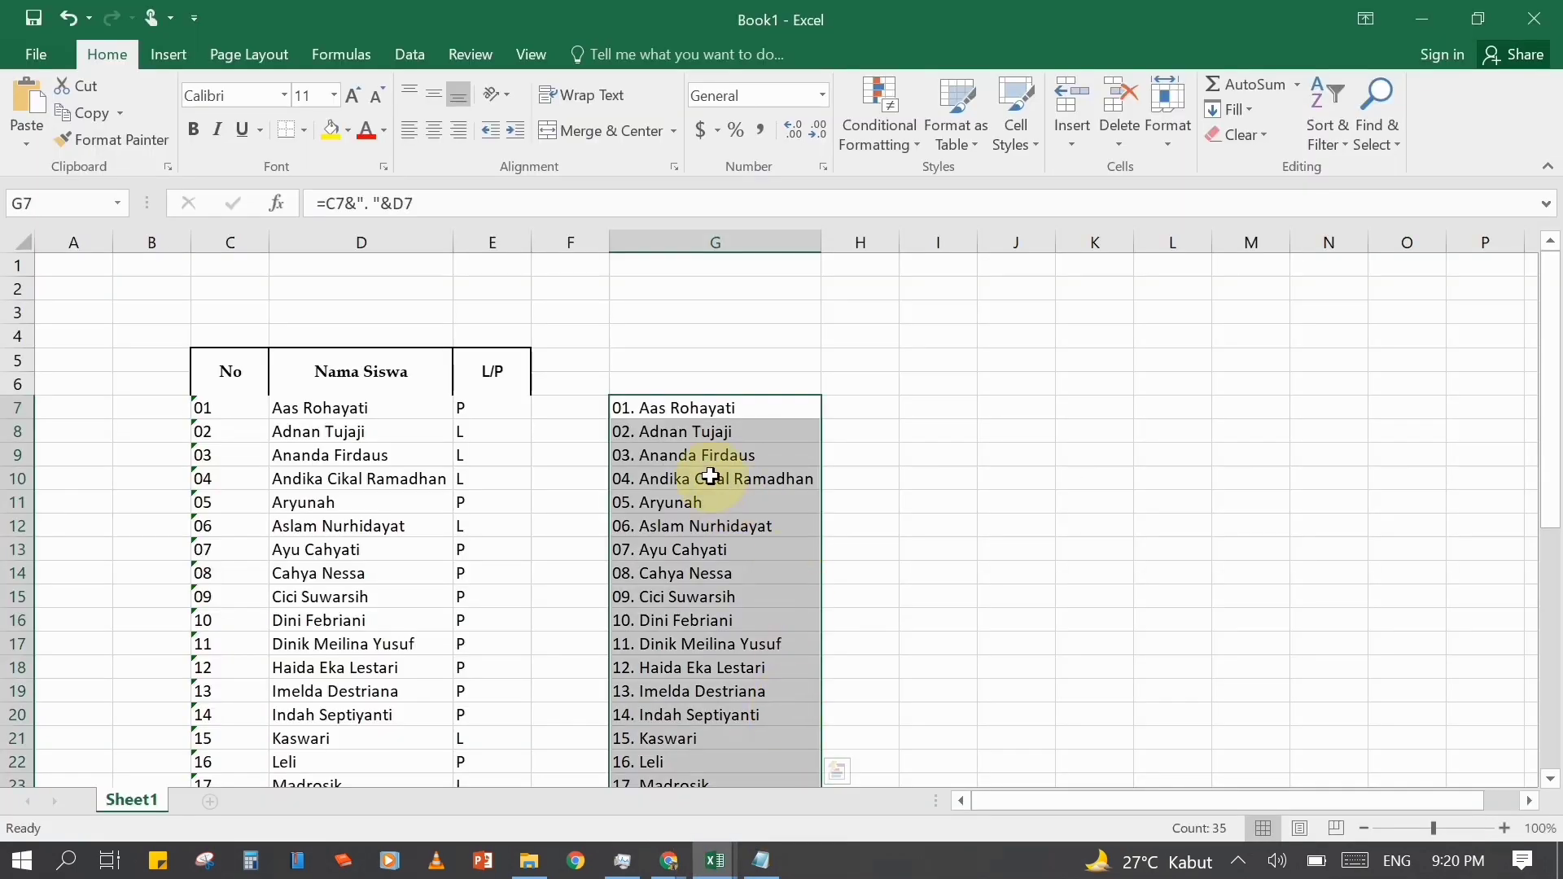
left_click(652, 432)
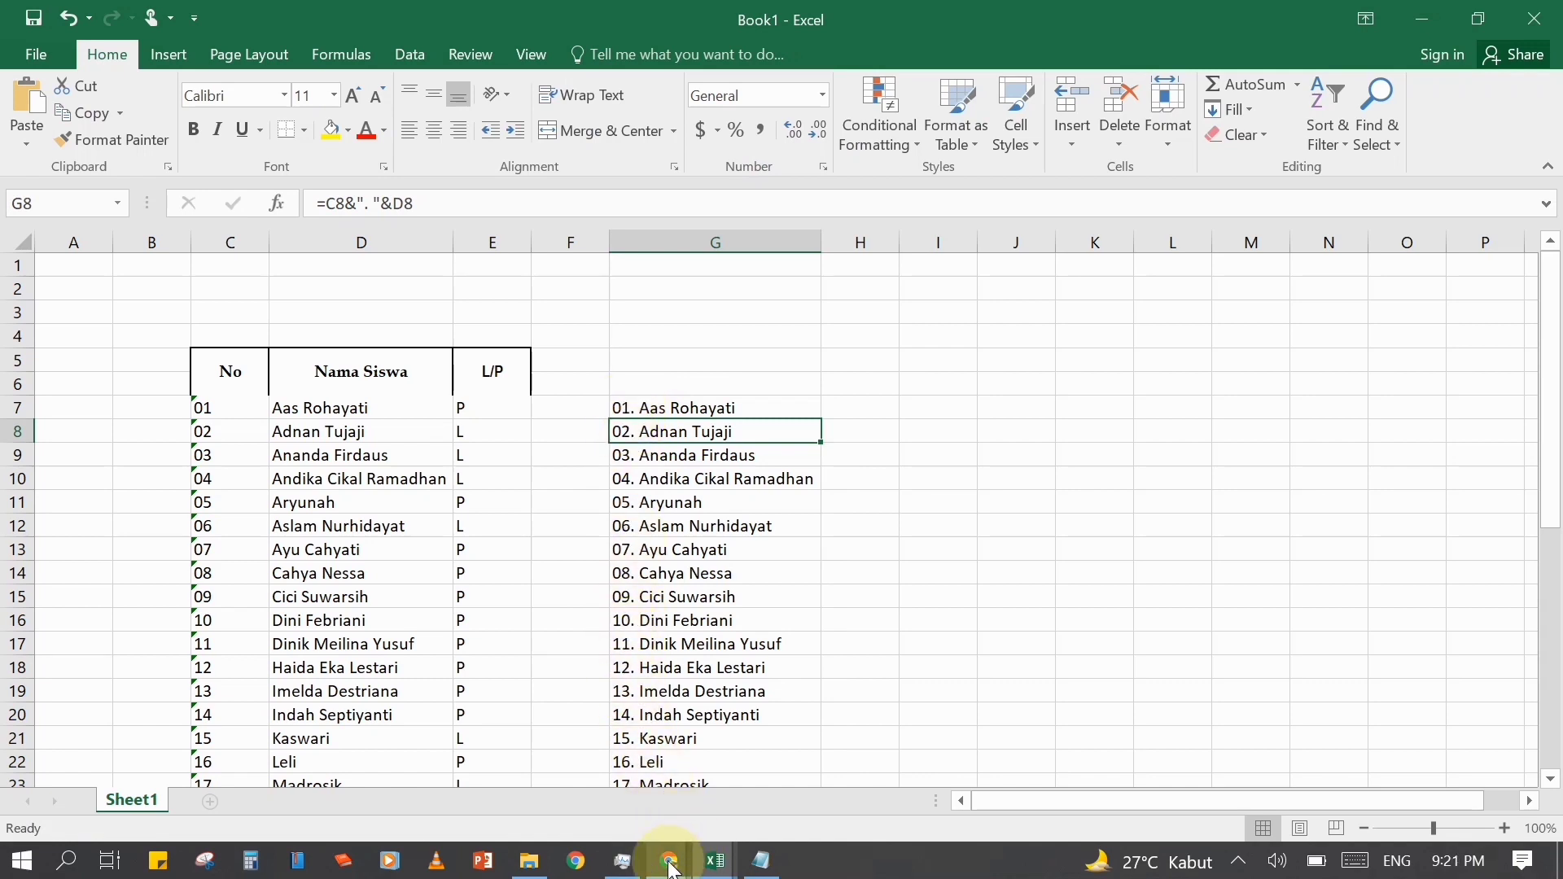
left_click(1439, 5)
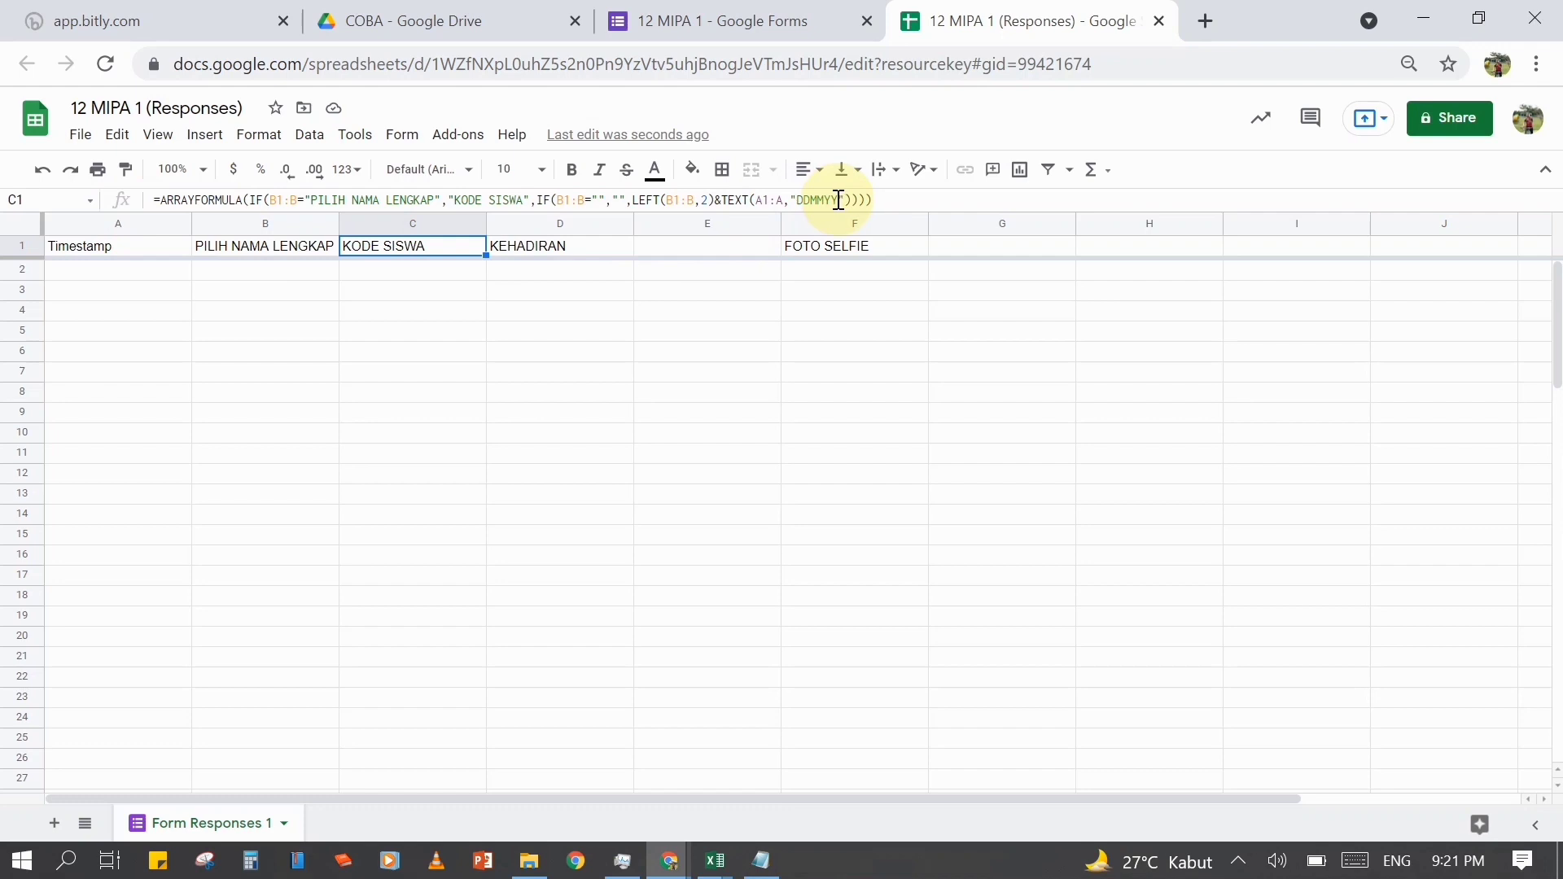
left_click(391, 275)
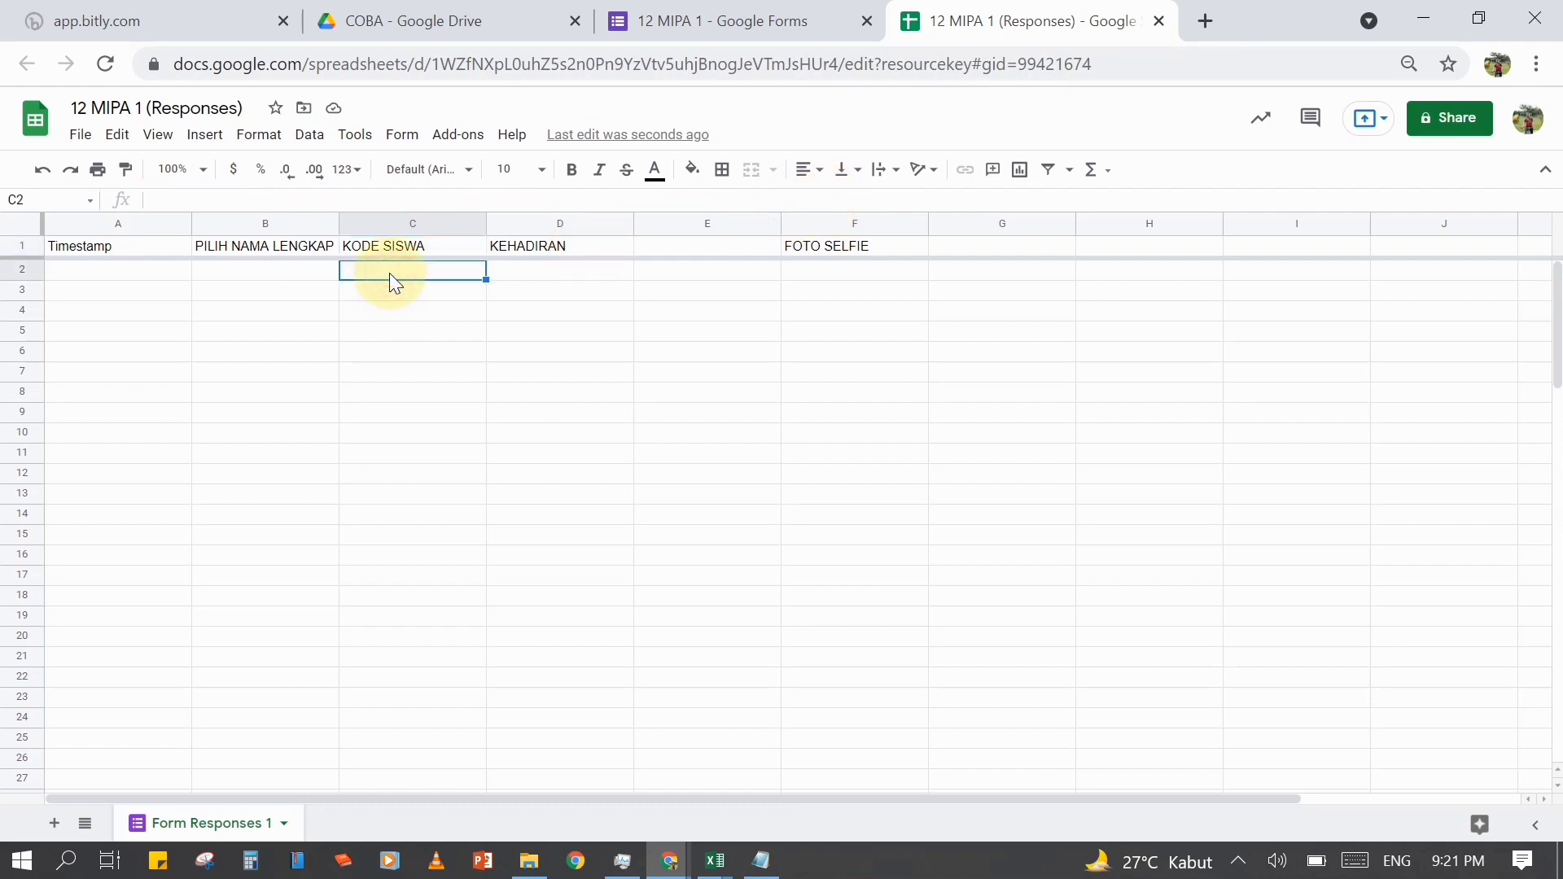
- Review the KEHADIRAN column, the empty column E and the FOTO SELFIE column of the responses sheet
left_click(545, 252)
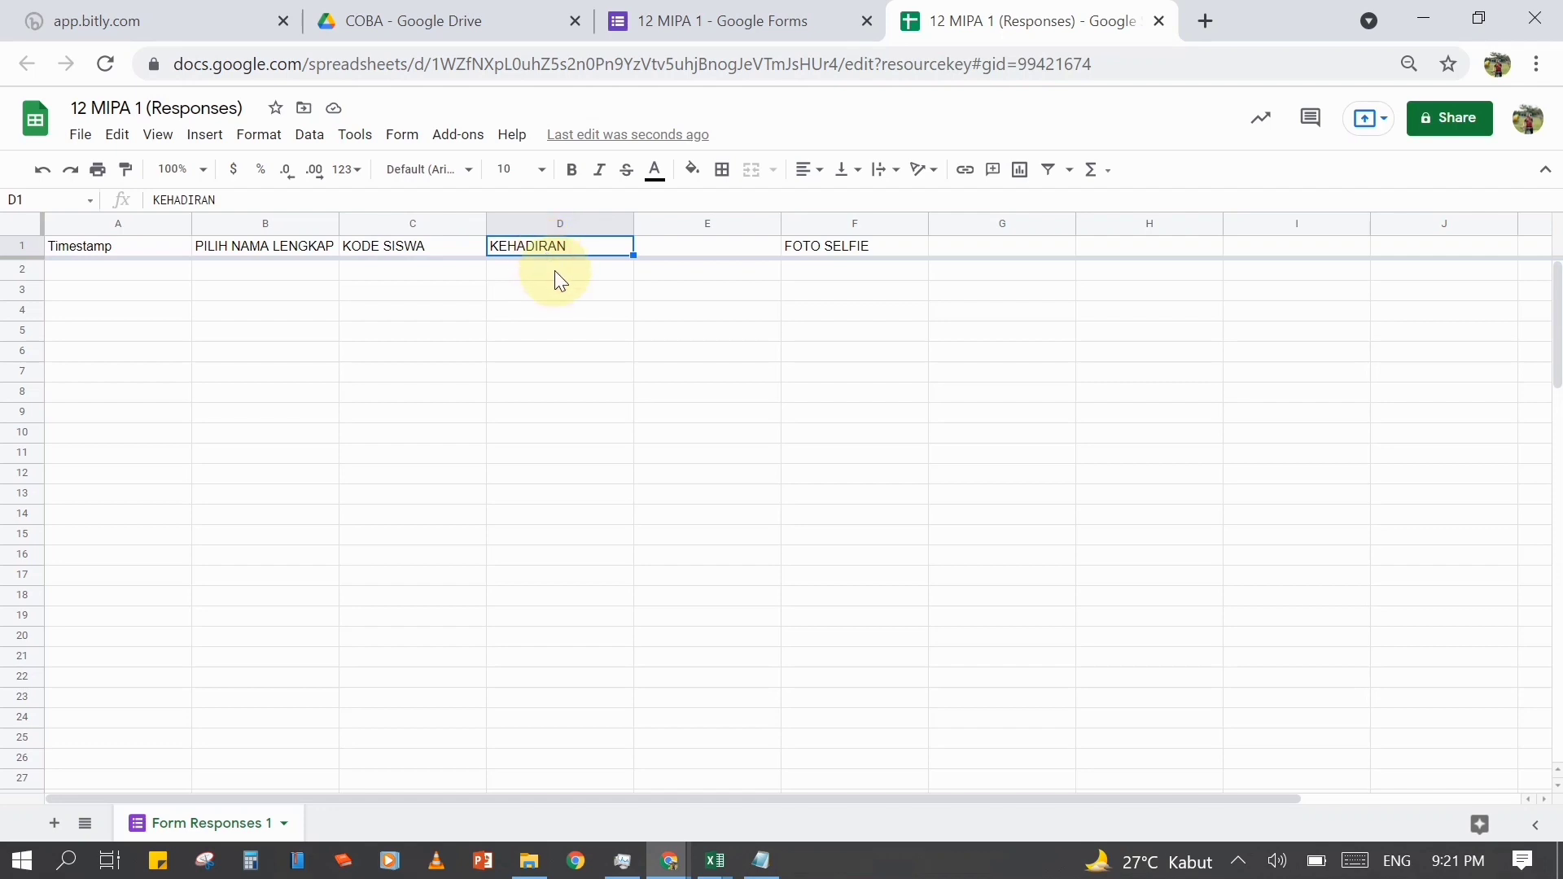
left_click(555, 272)
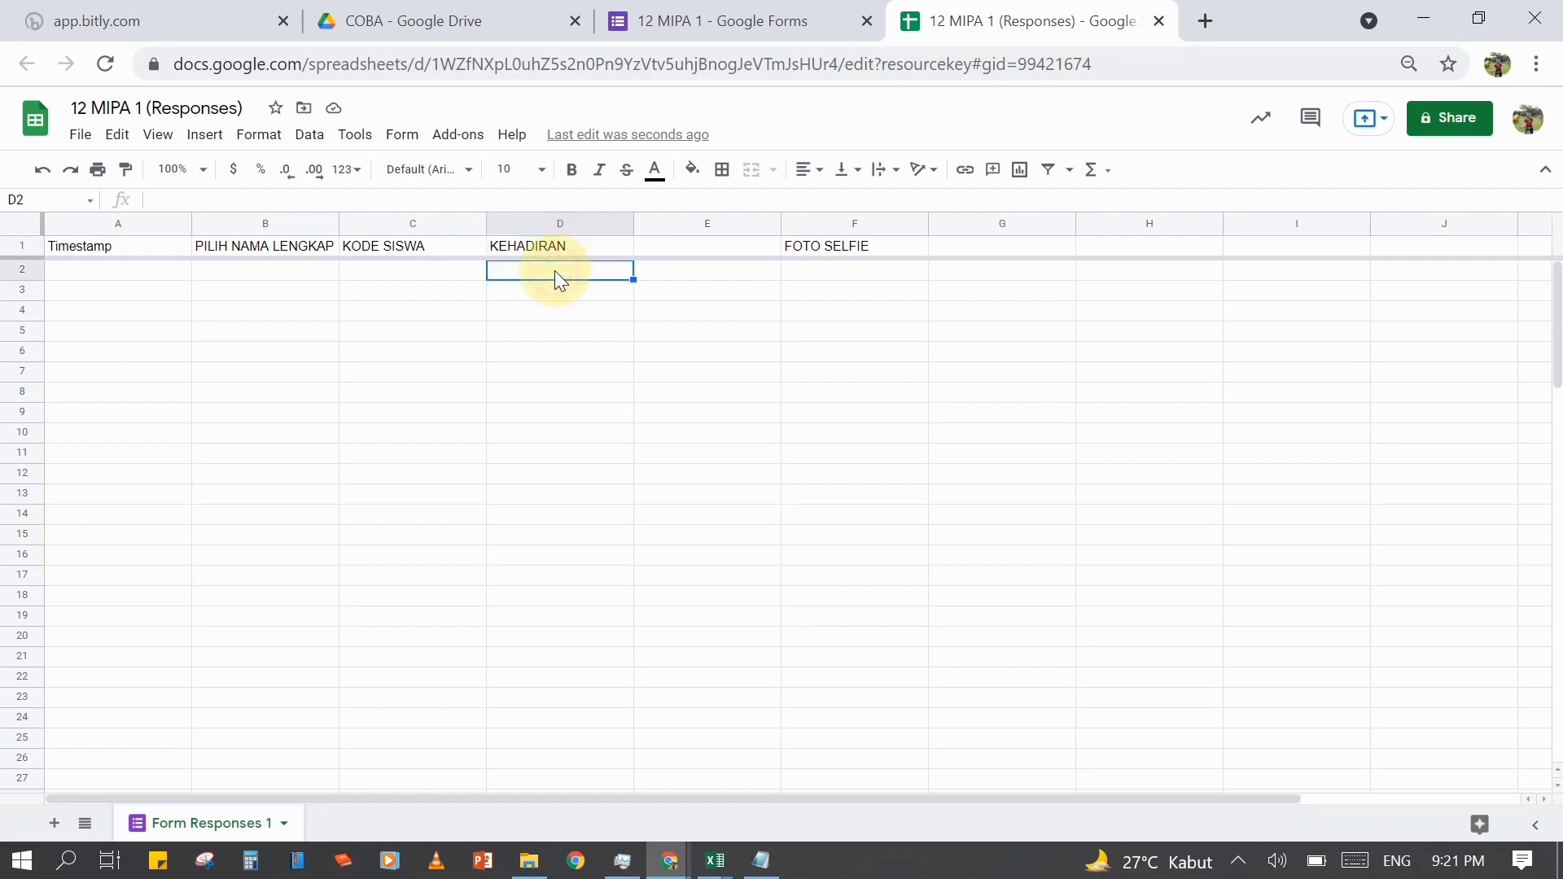
left_click(708, 245)
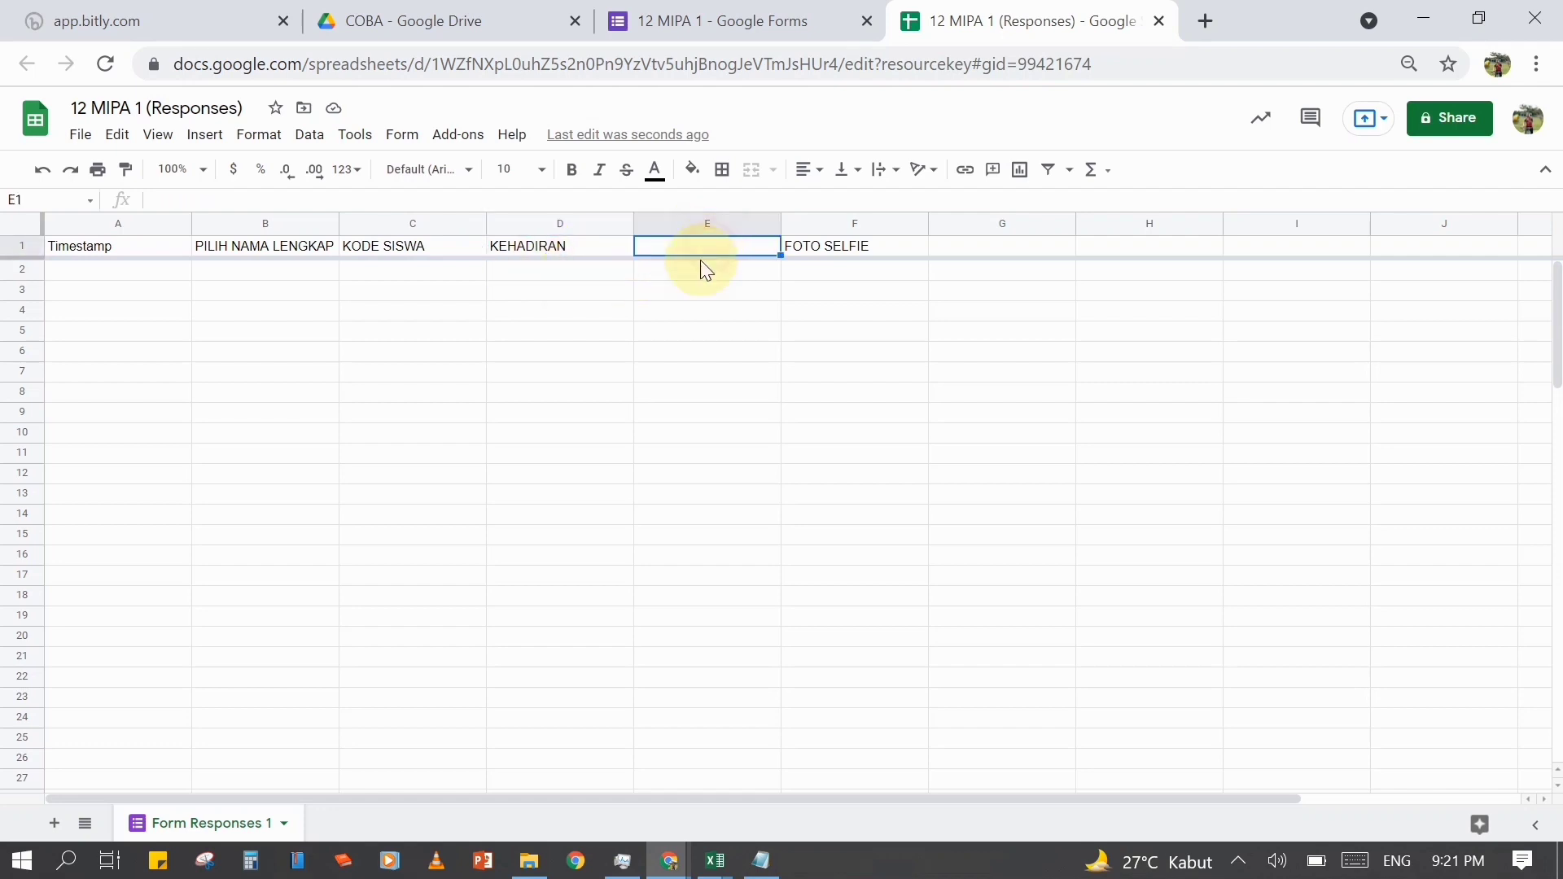
left_click(860, 249)
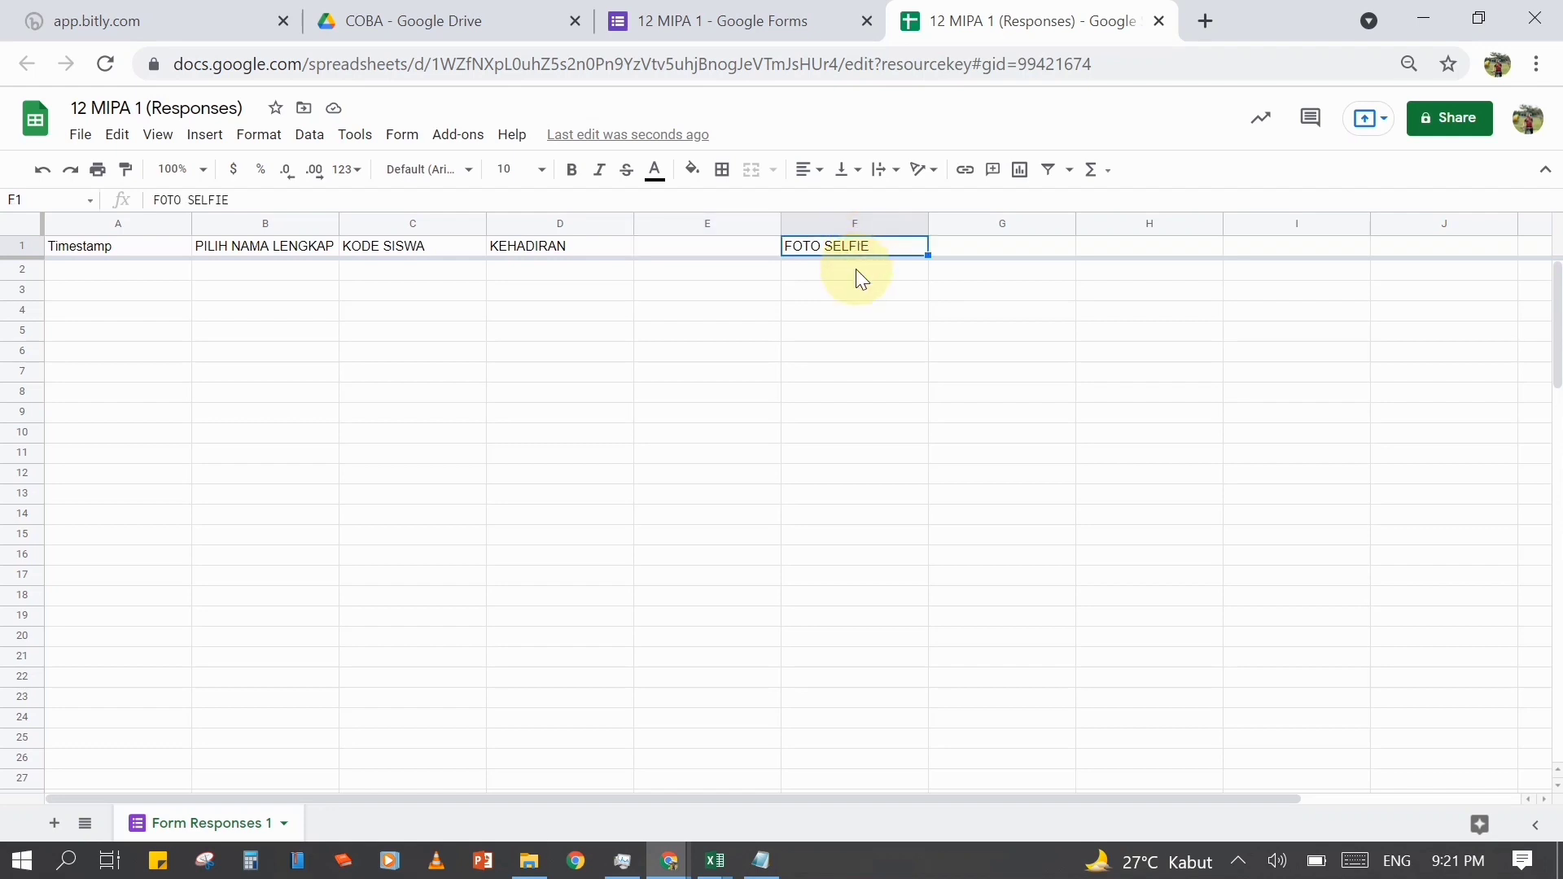
left_click(856, 270)
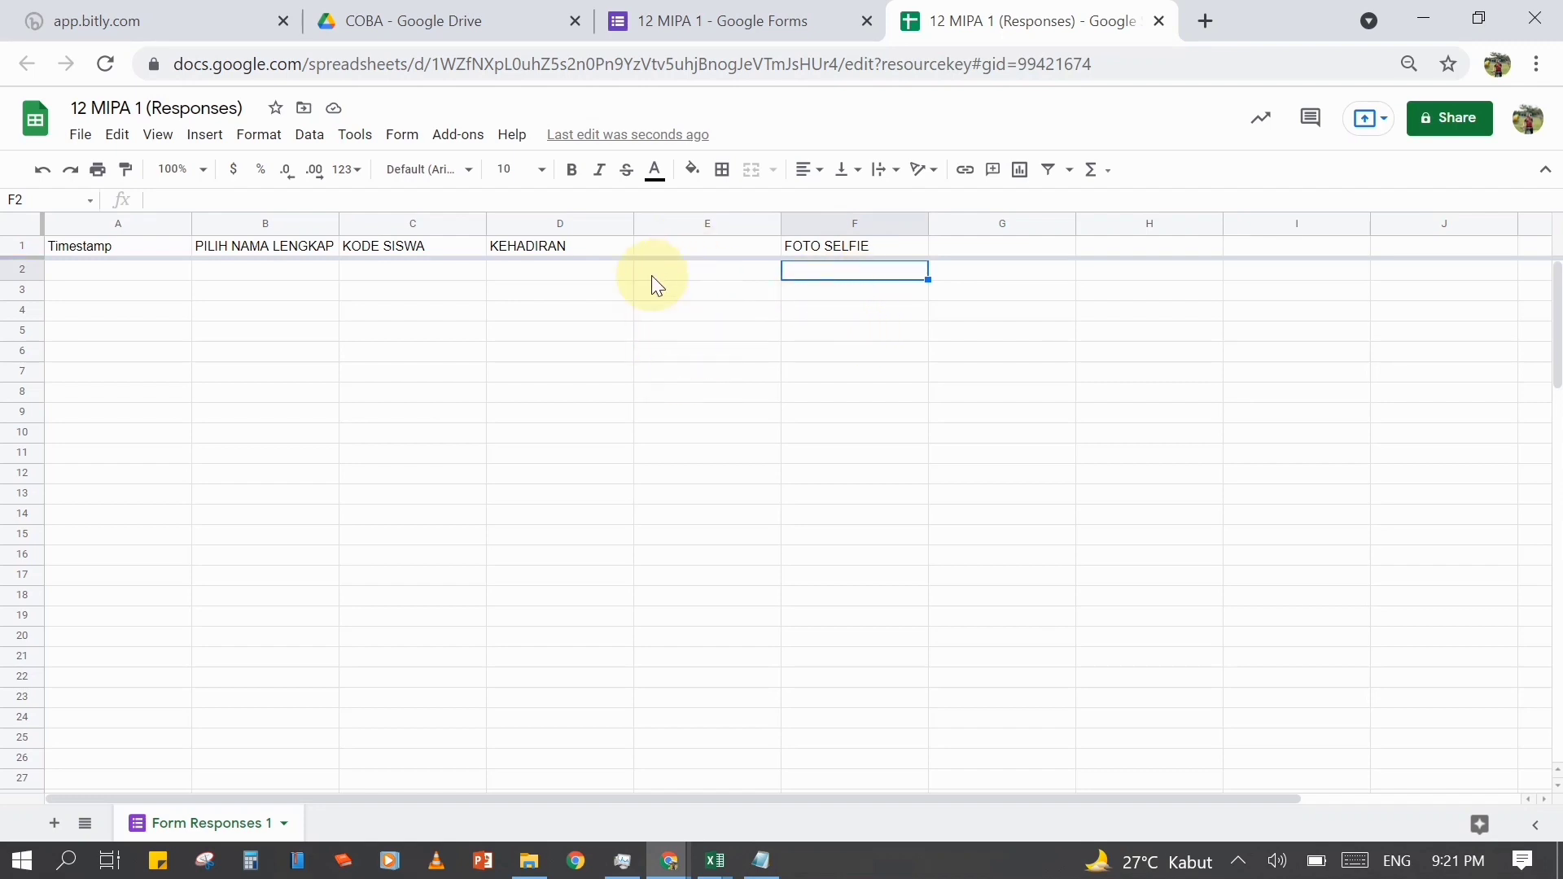
- Select cell E1, switch to REKAP OTOMATIS.txt in Notepad and copy the ARRAYFORMULA listed under FOTO
left_click(682, 248)
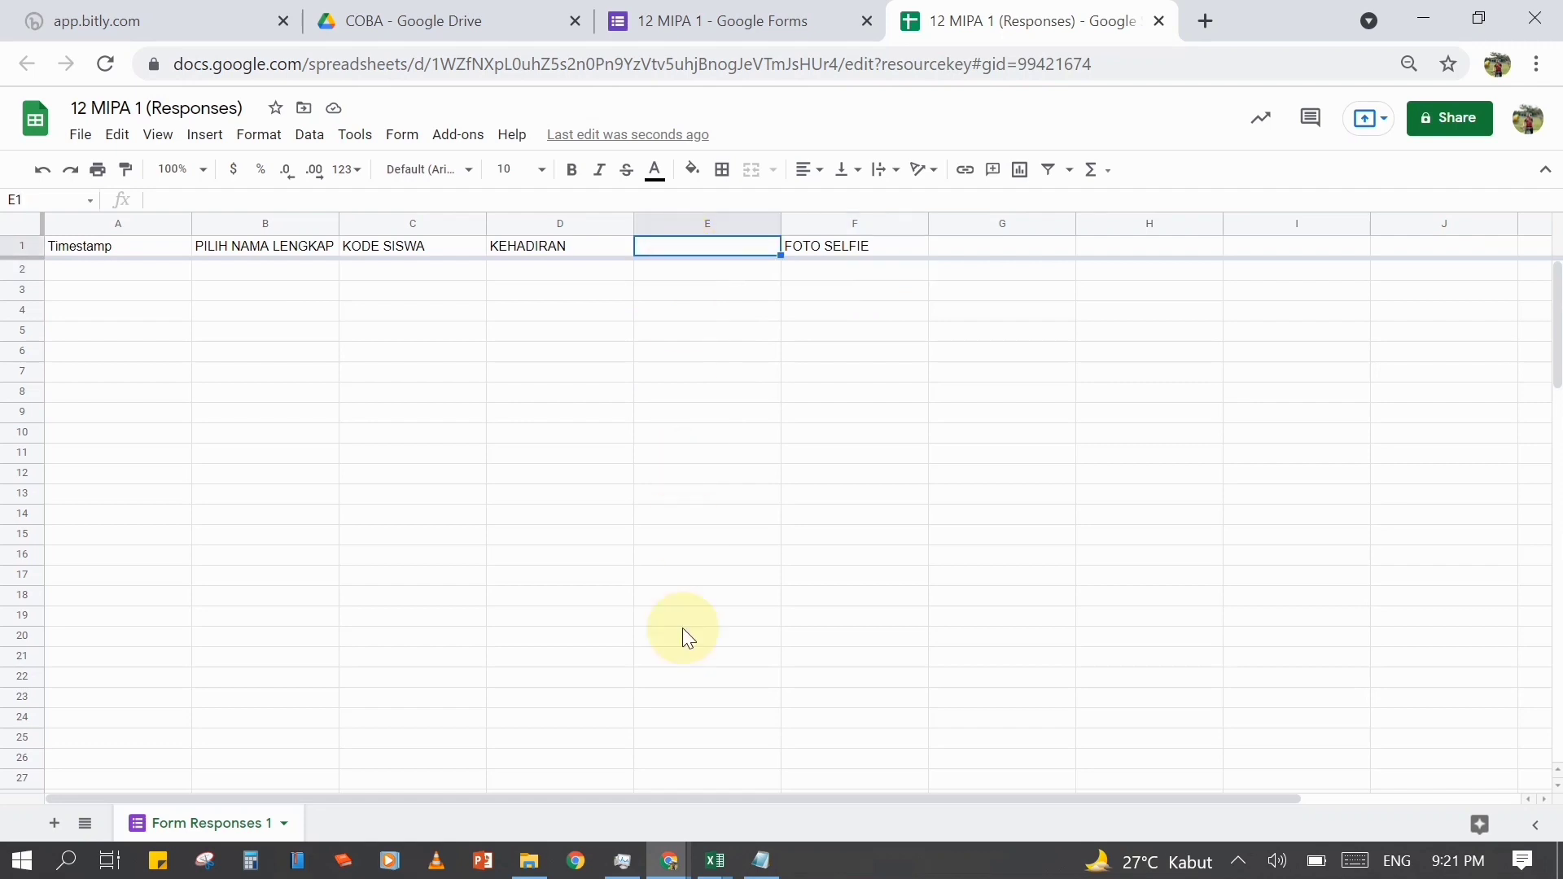
left_click(761, 860)
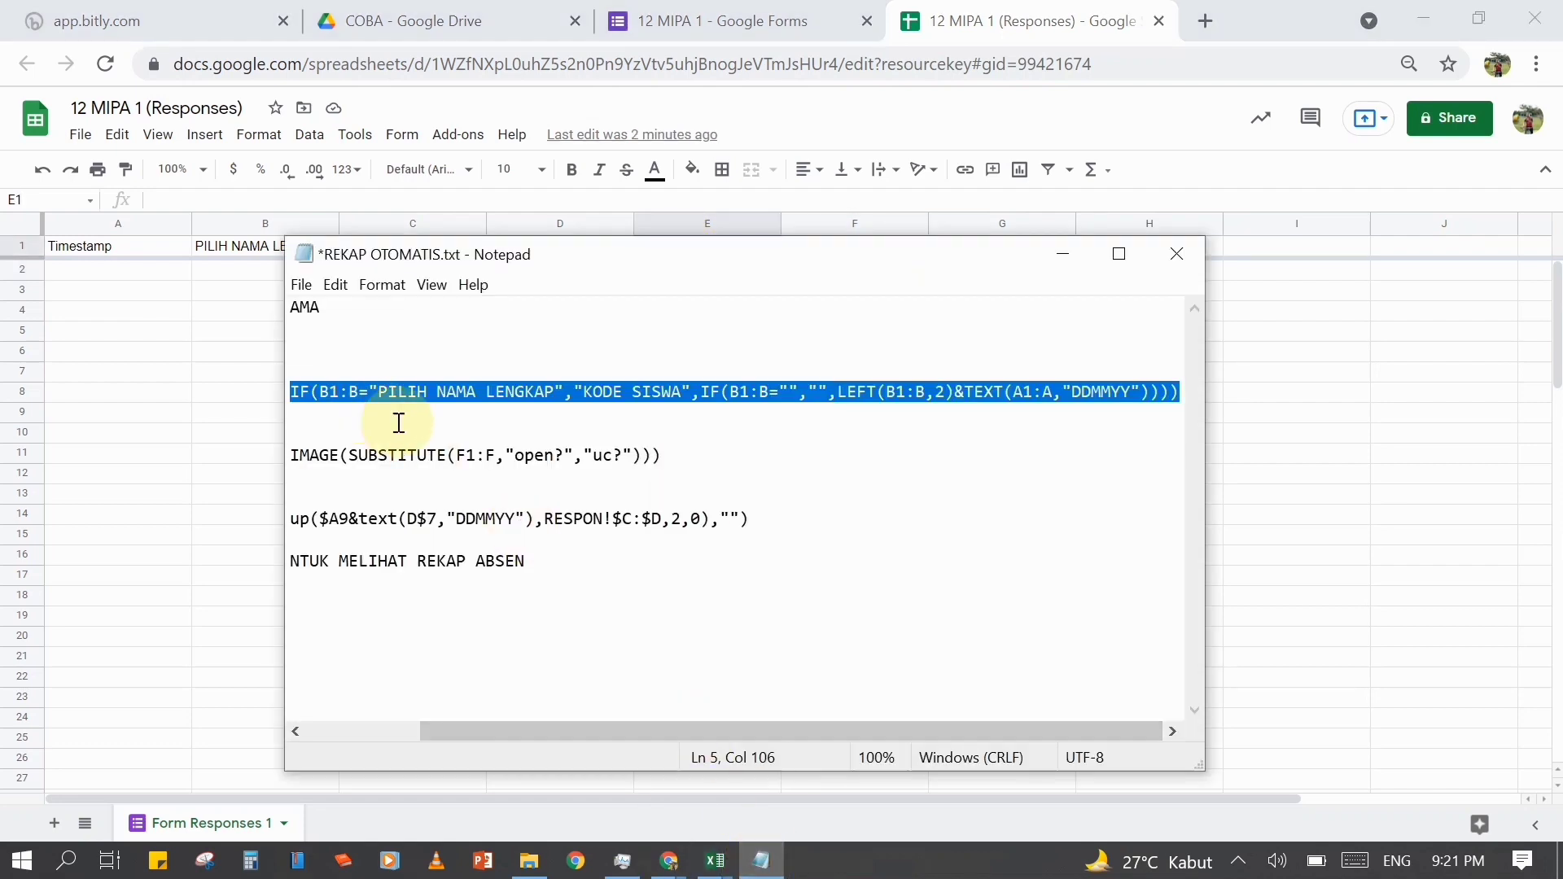
left_click(465, 436)
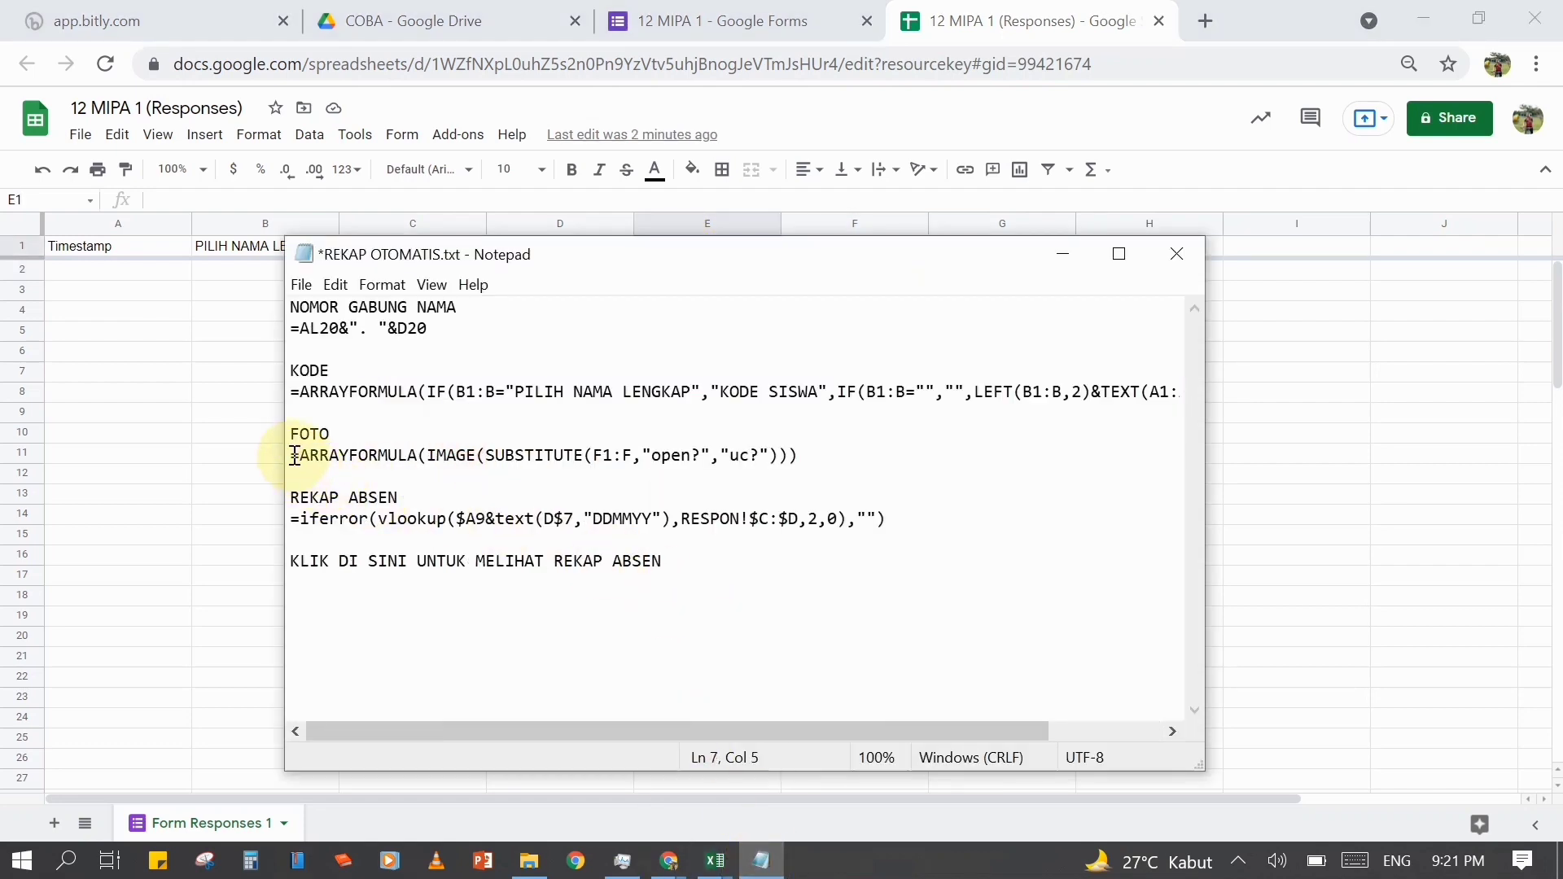
left_click_drag(291, 456, 817, 460)
key("ctrl+c")
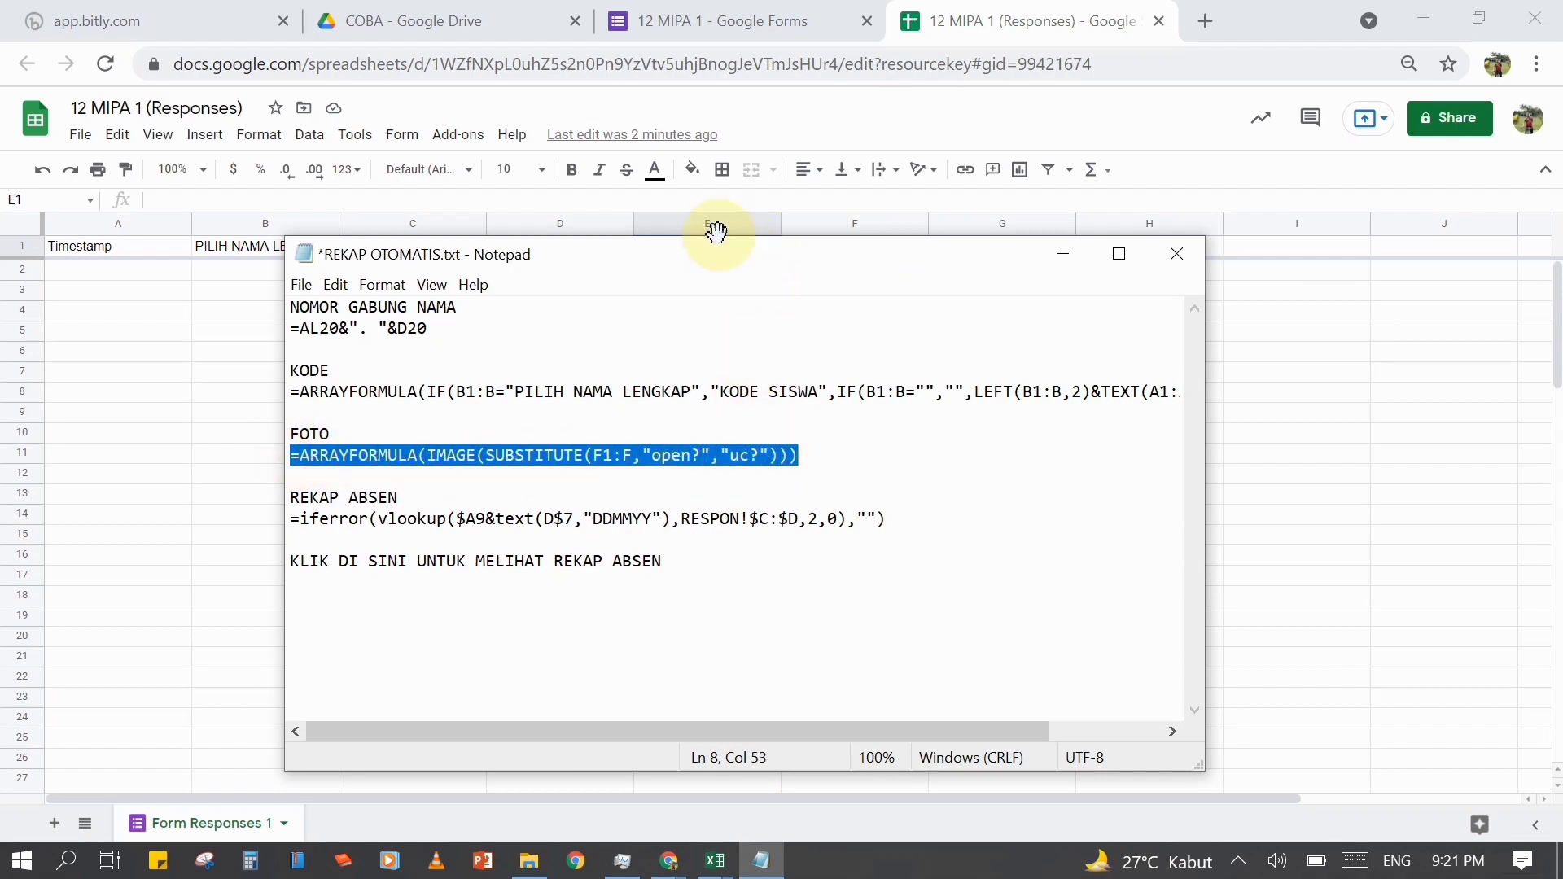
- Return to the responses sheet and enter the copied formula =ARRAYFORMULA(IMAGE(SUBSTITUTE(F1:F,"open?","uc?"))) in cell E1
left_click(705, 201)
left_click(701, 244)
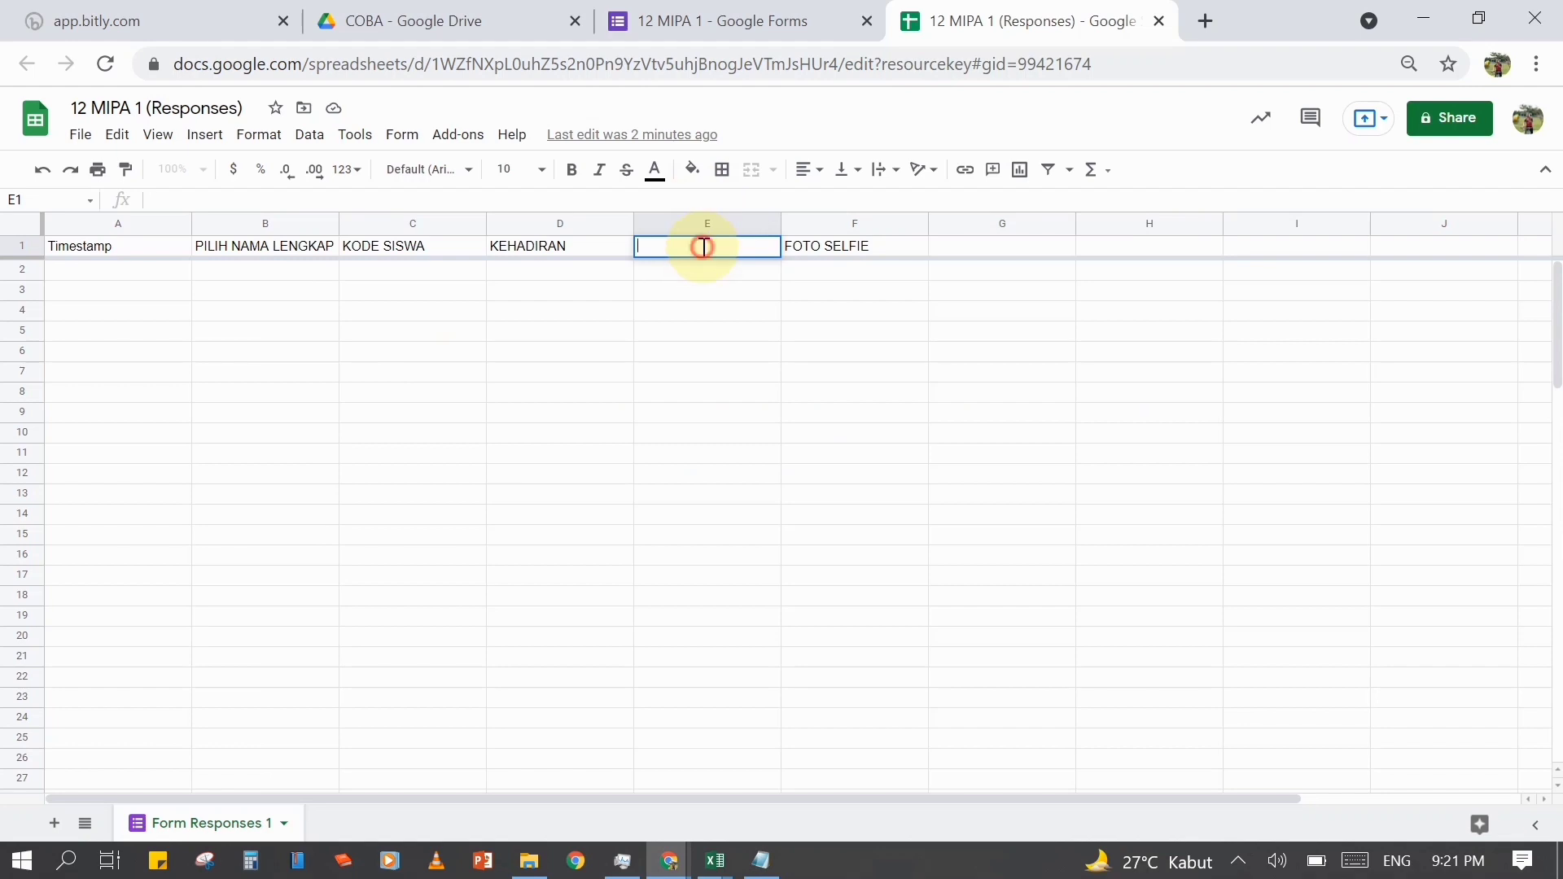
left_click(671, 198)
key("ctrl+v")
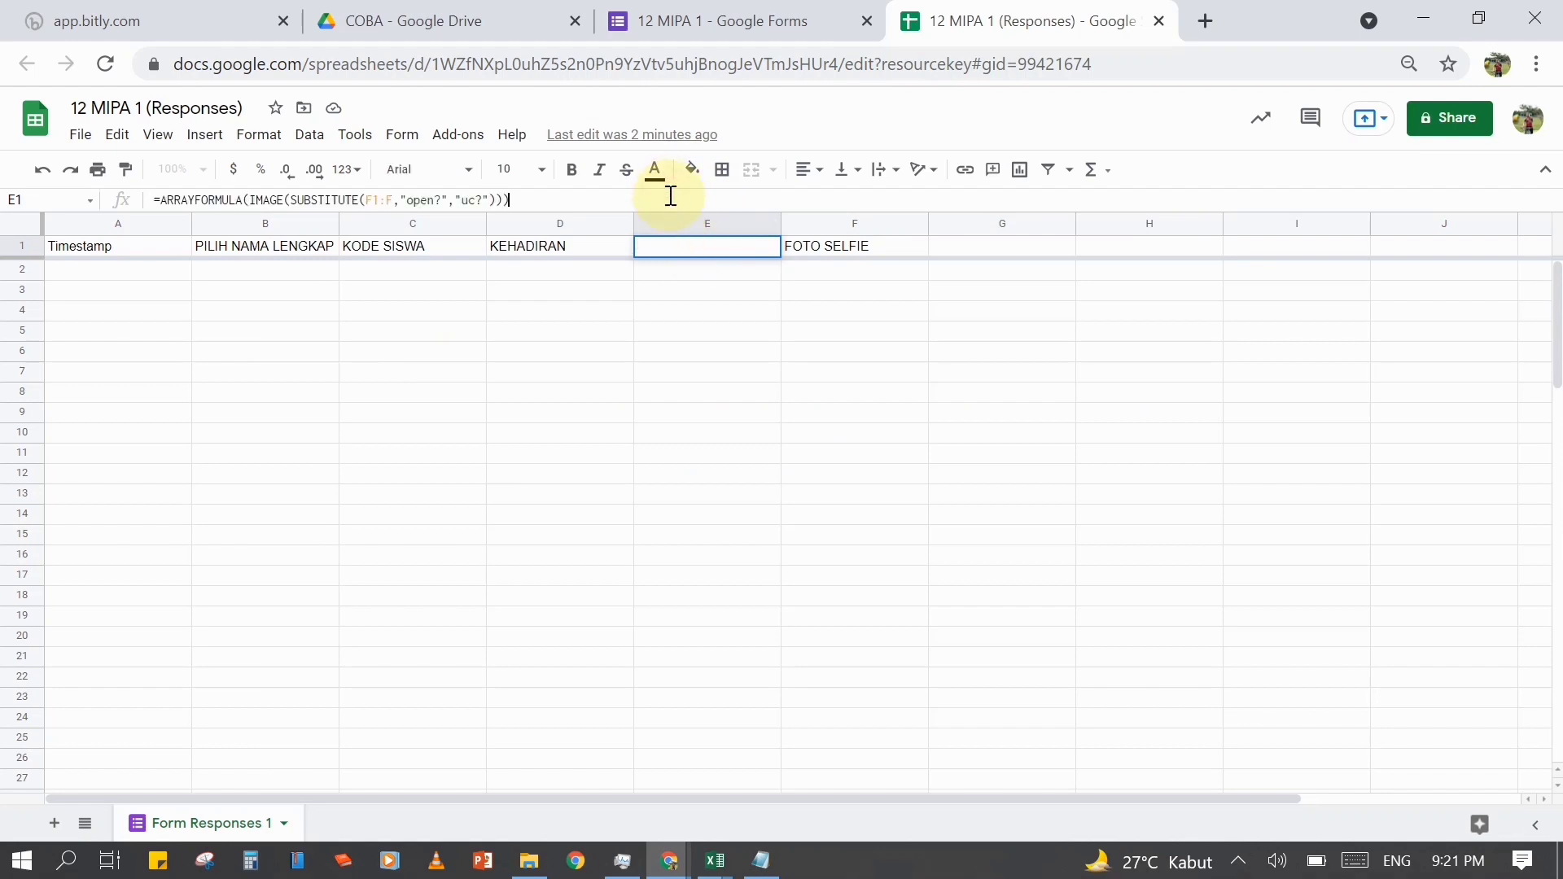
key("Return")
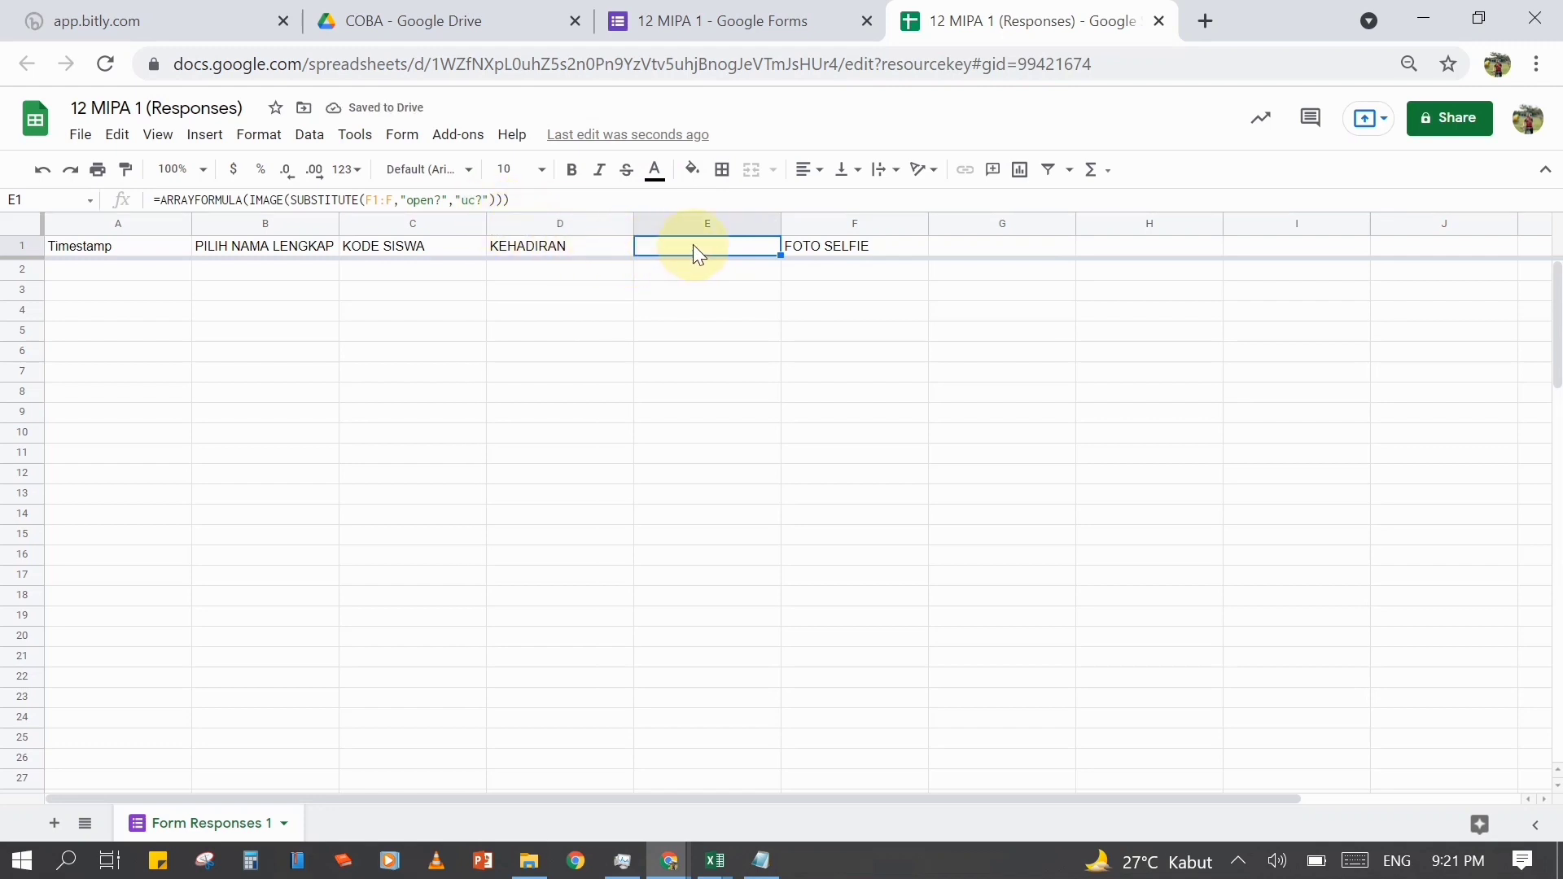
- Compare the formulas in cells C1 and E1 and check the Timestamp column that the KODE SISWA formula refers to
left_click(418, 241)
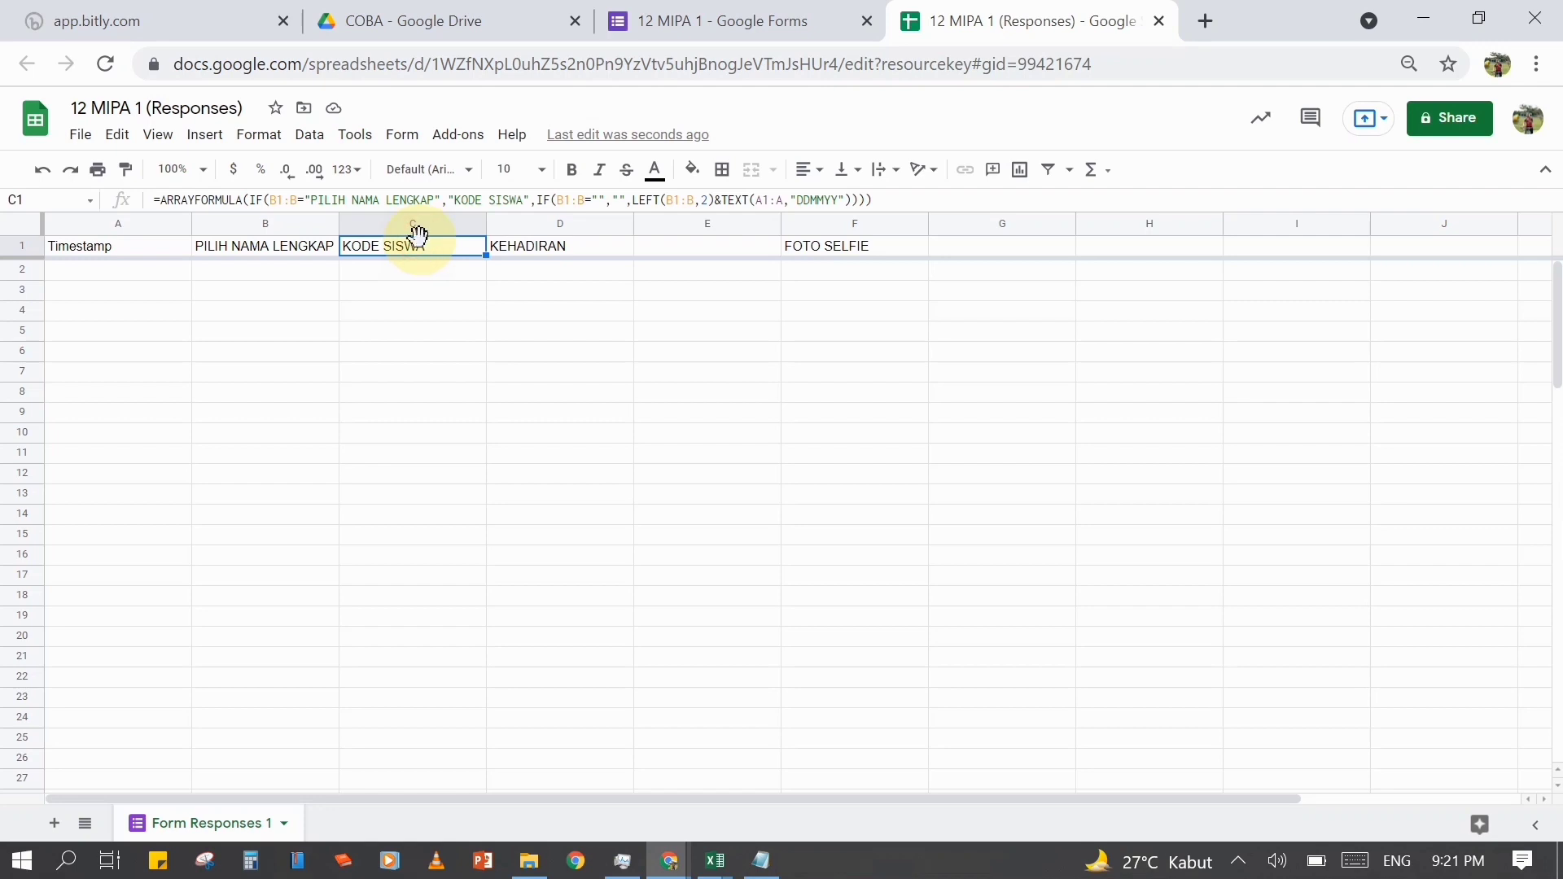
left_click(667, 244)
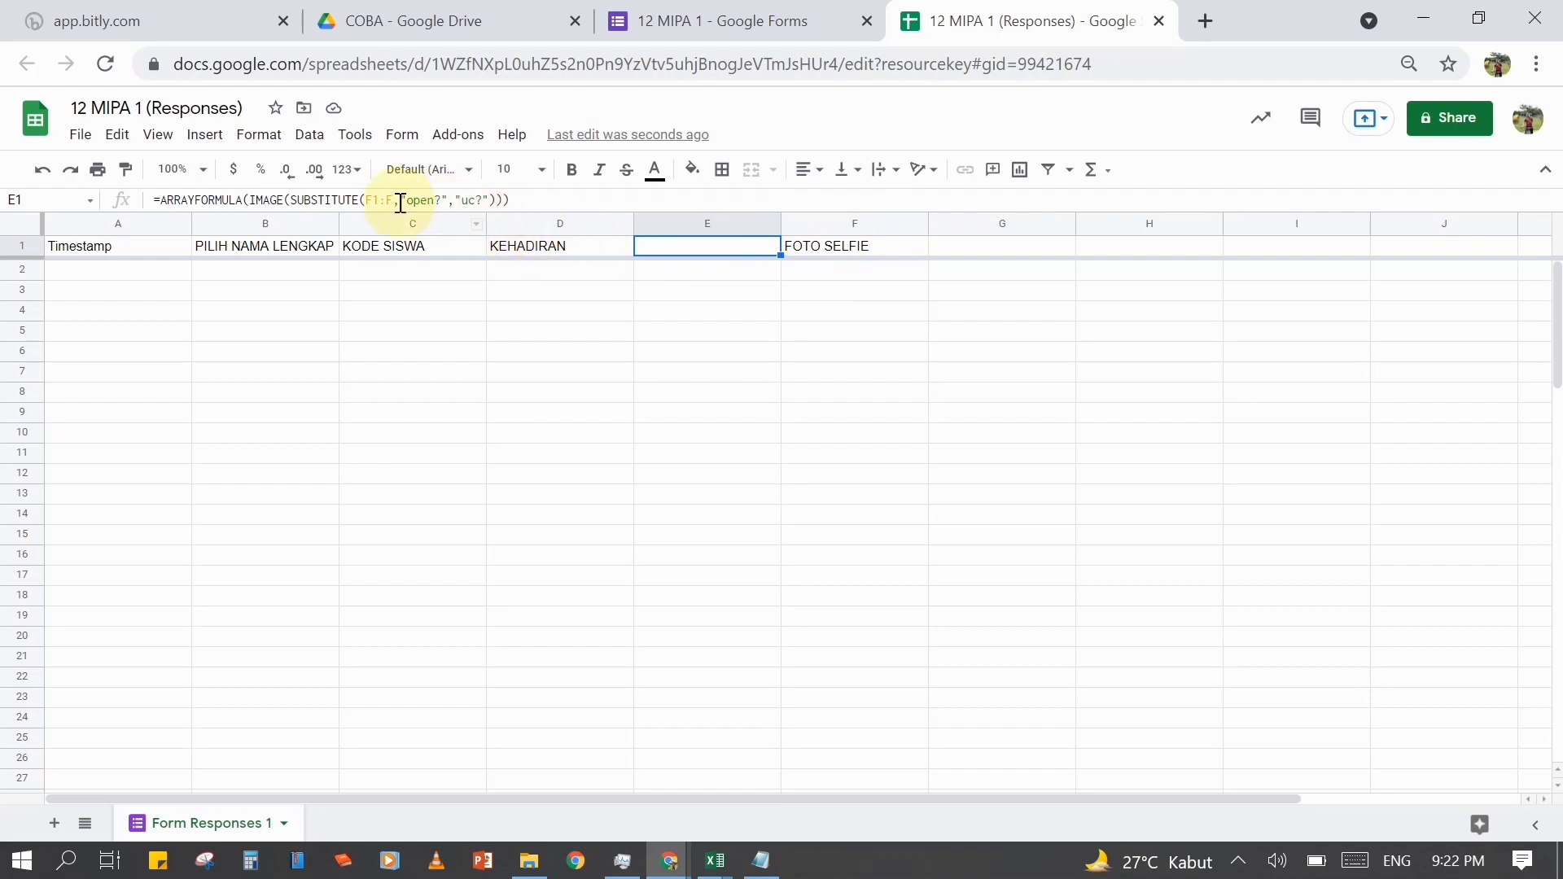
left_click(386, 249)
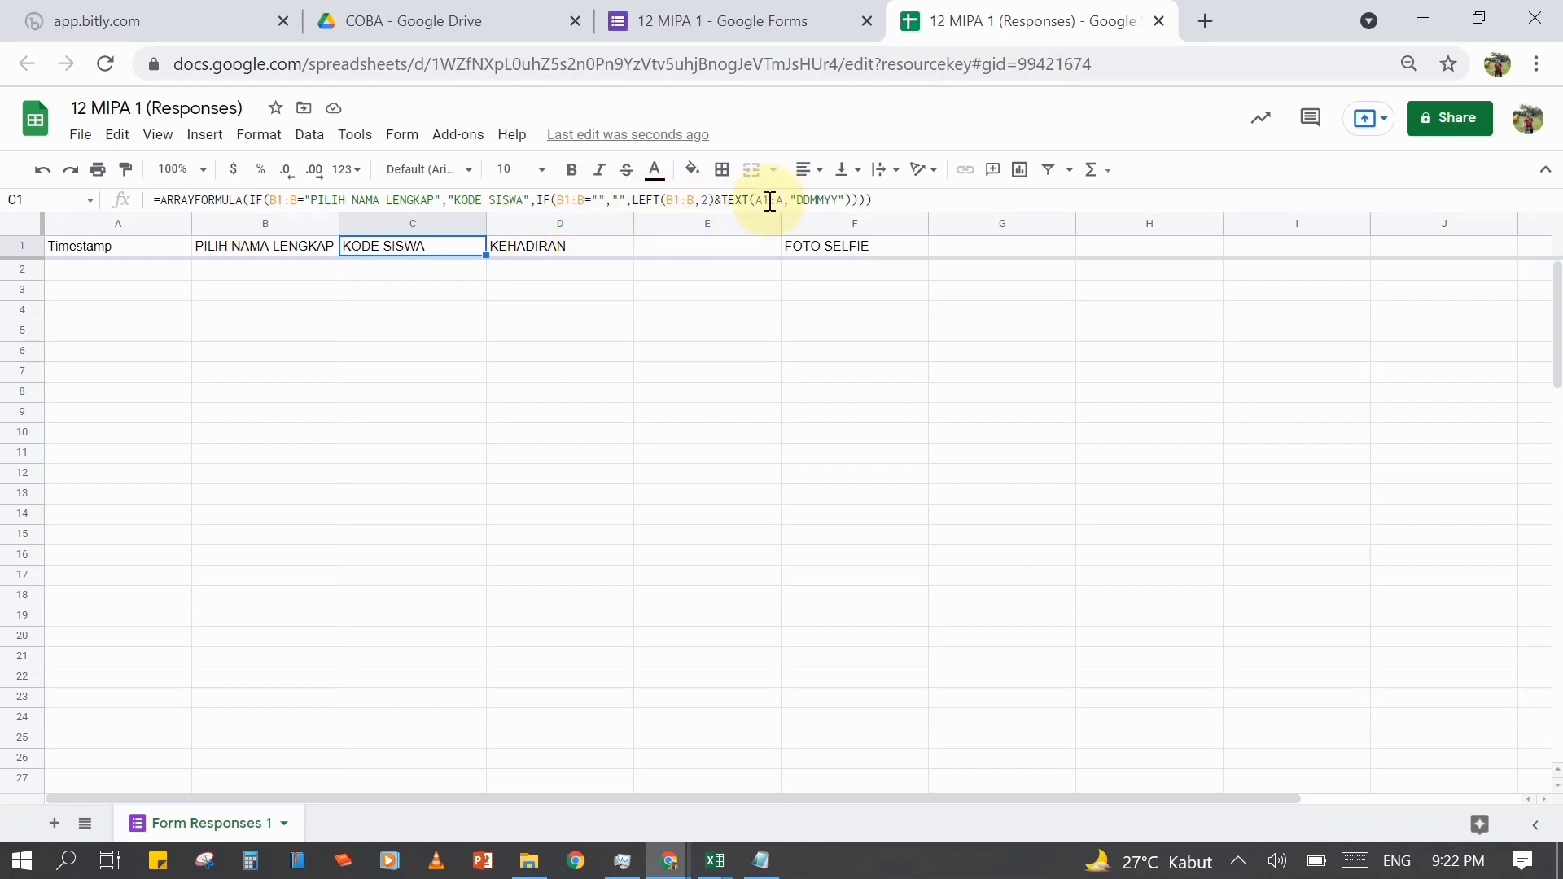
left_click(114, 254)
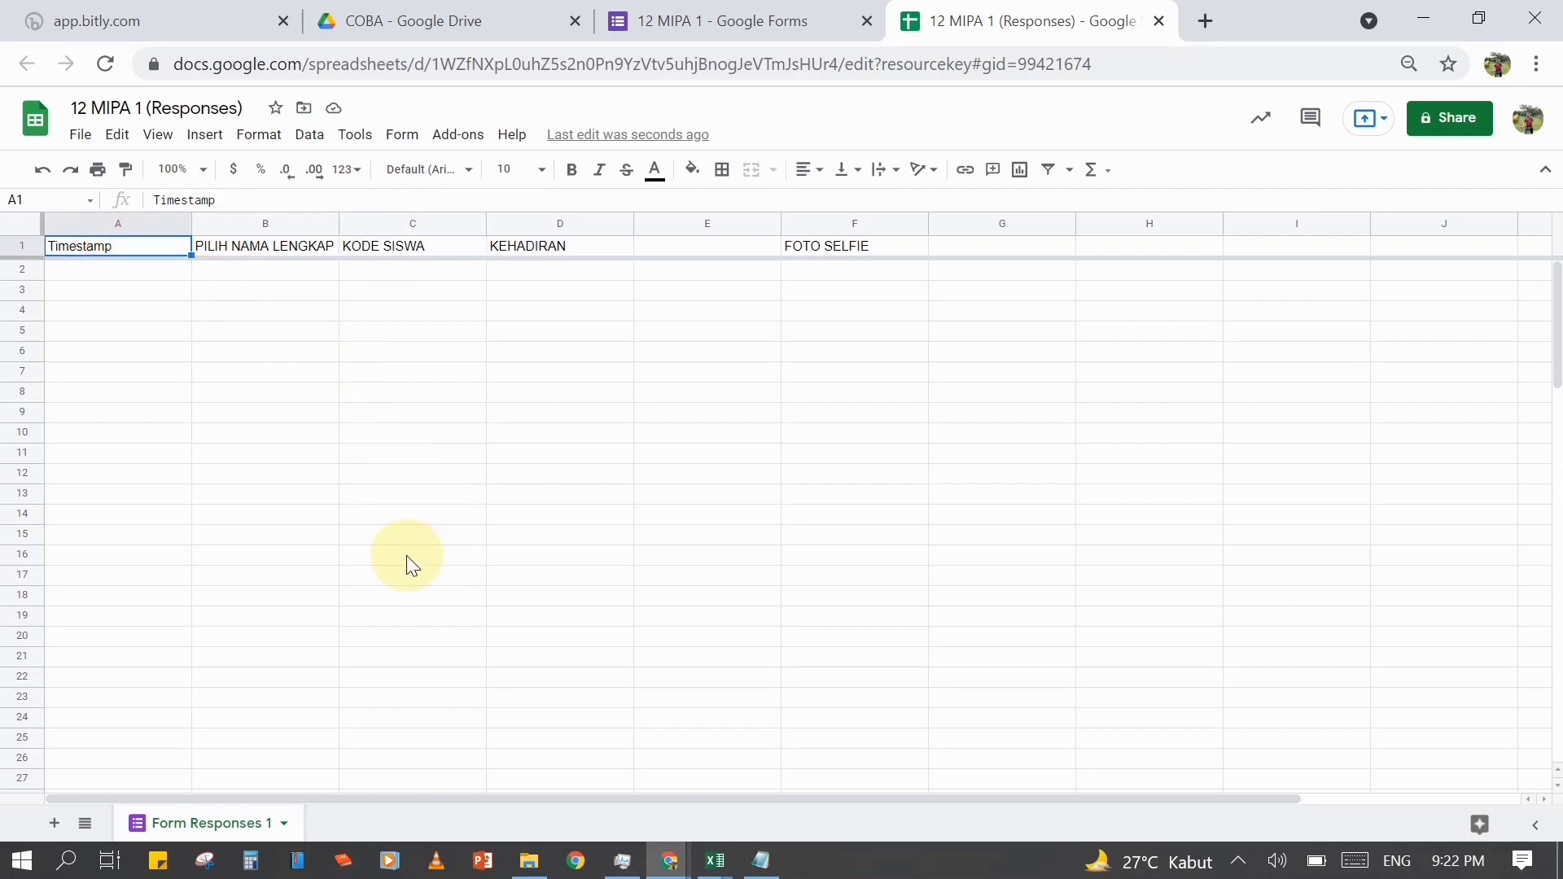
- Rename the Form Responses 1 sheet to RESPON
double_click(211, 828)
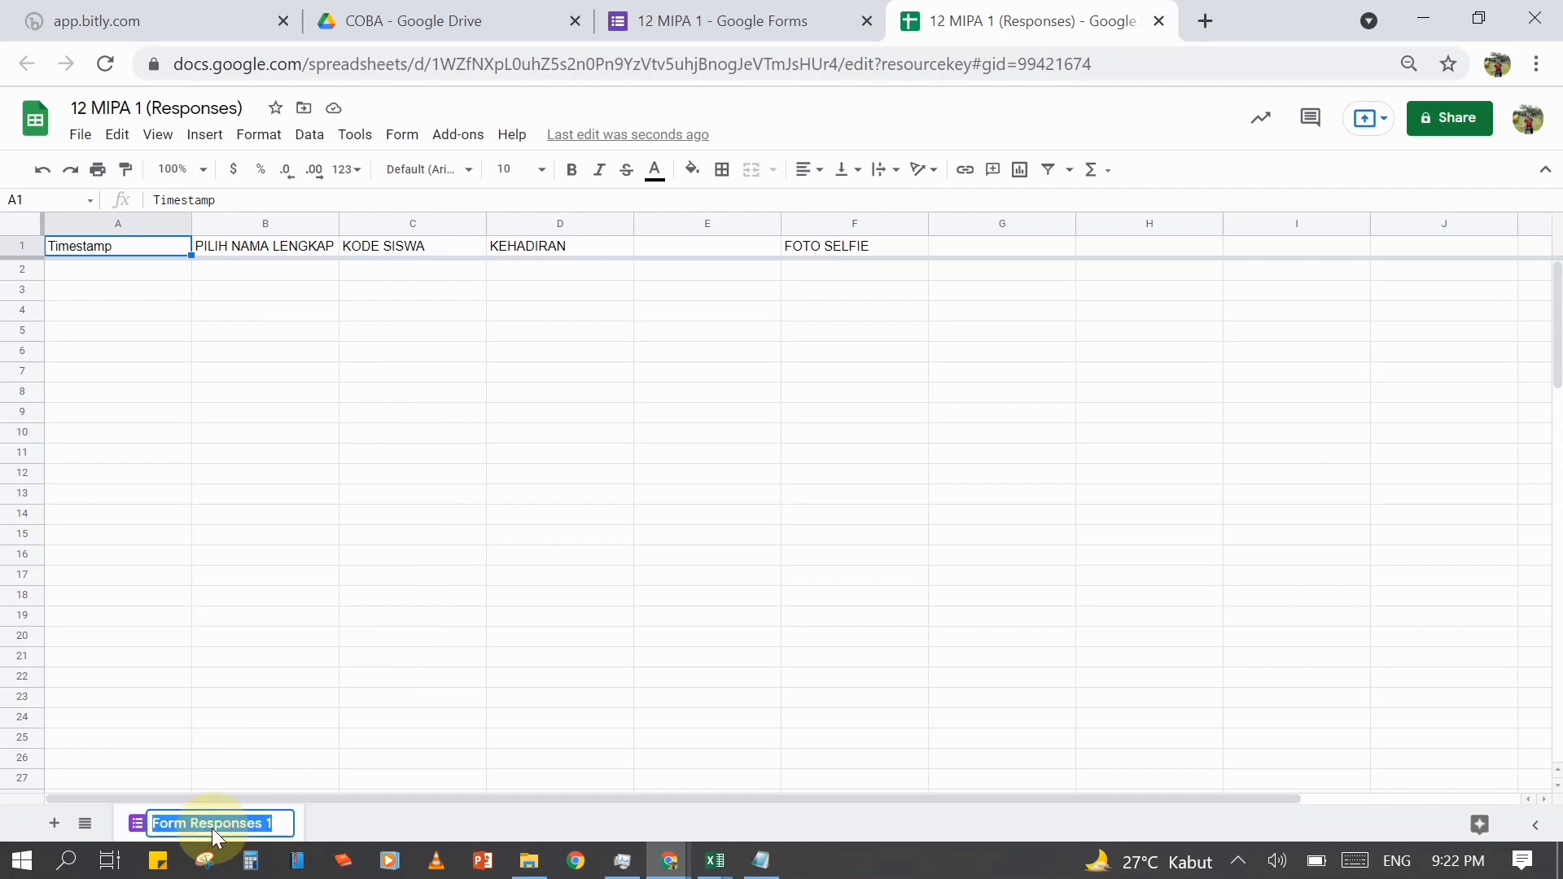
type("RESPON")
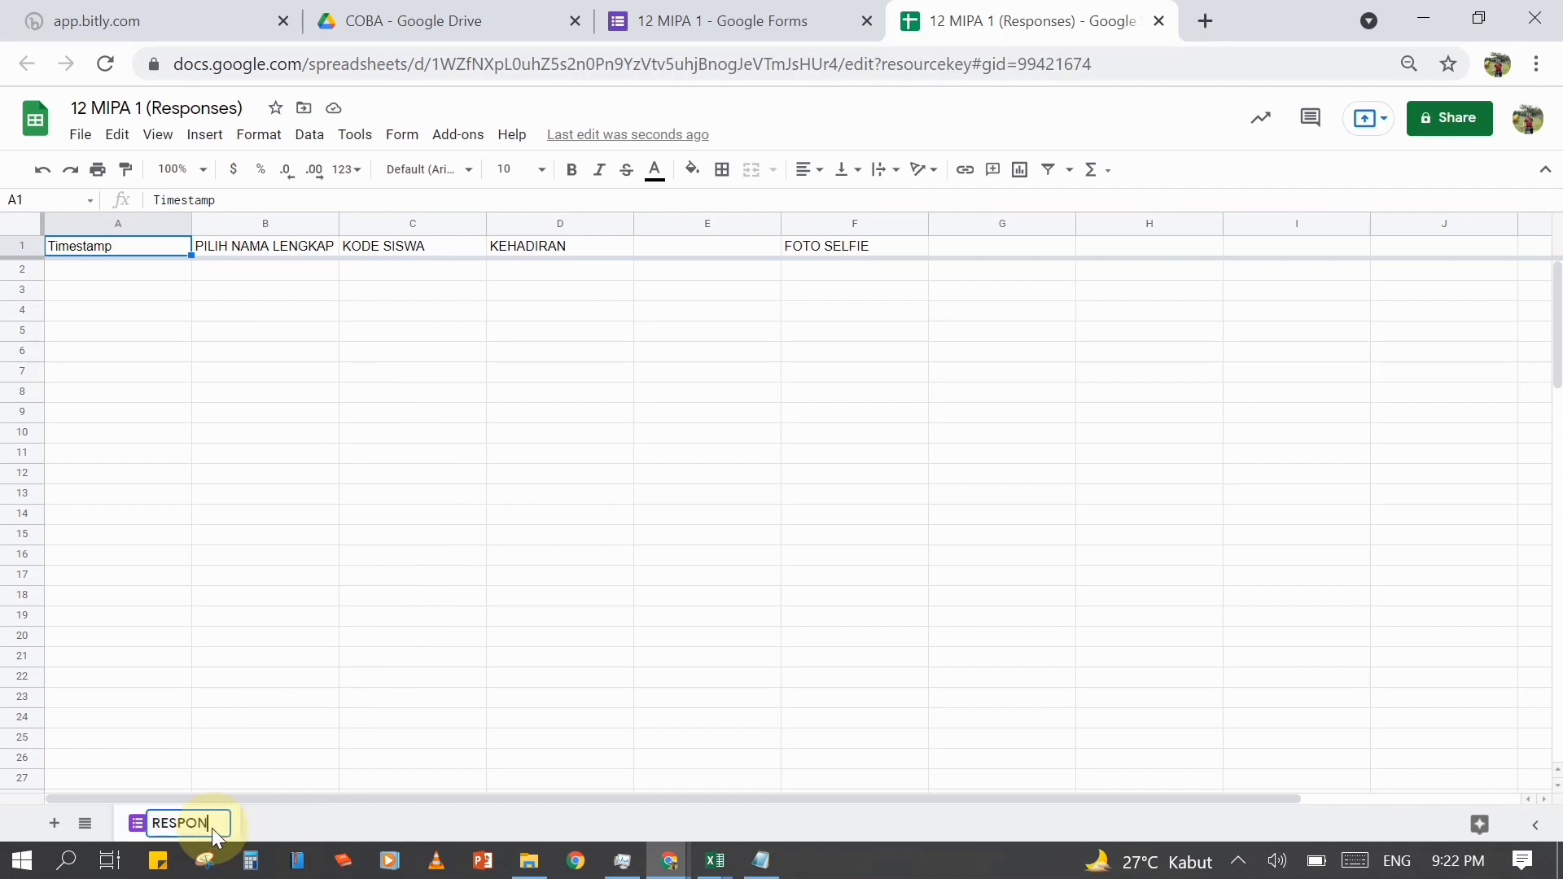
key("Return")
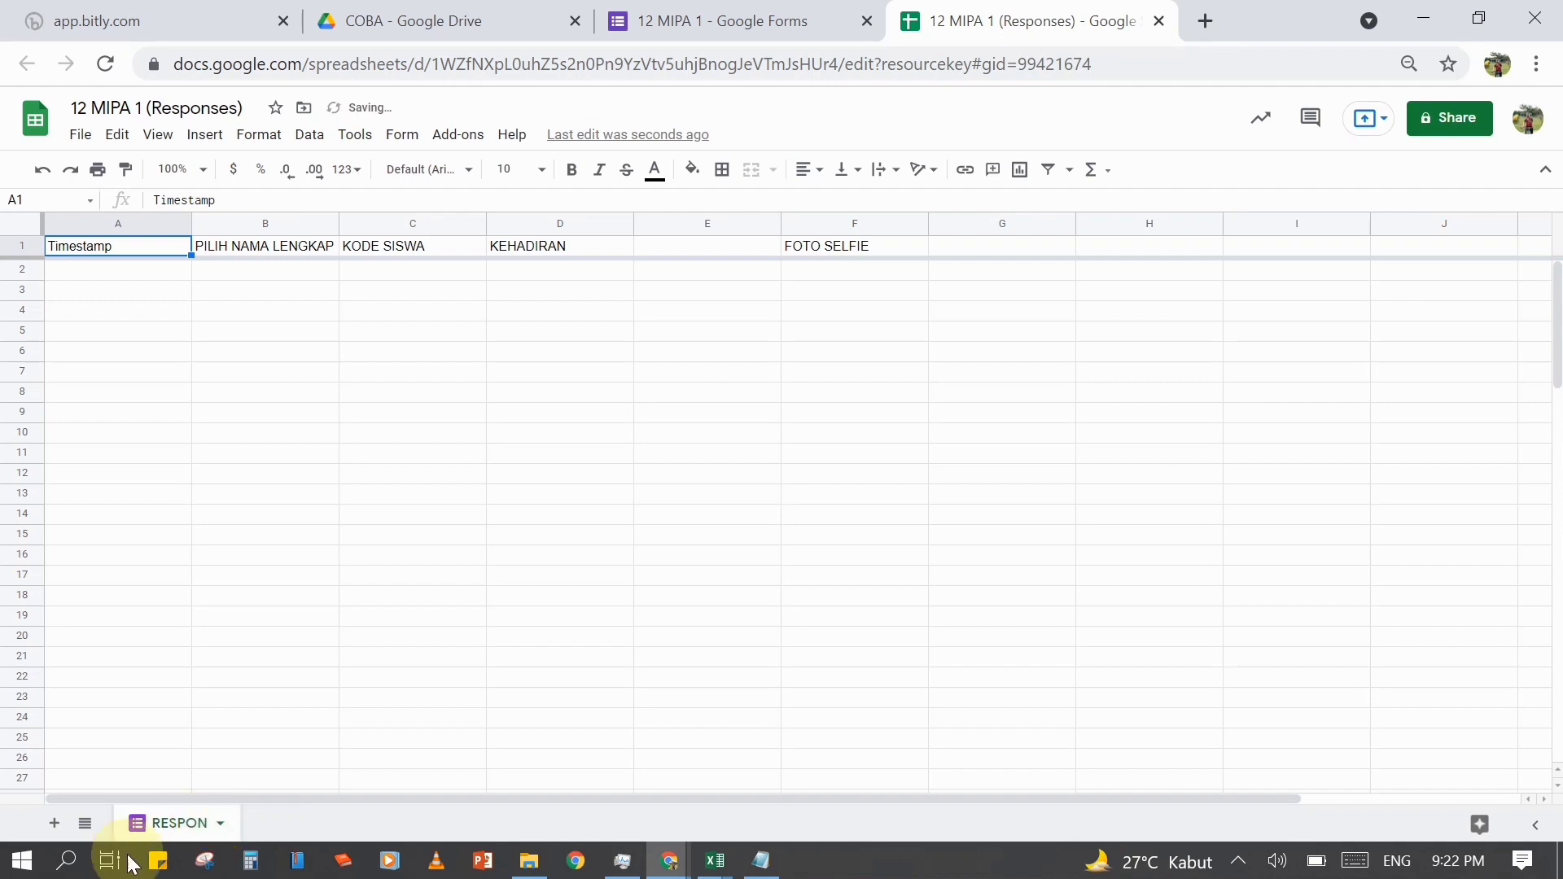
- Add a new sheet to the spreadsheet and name it REKAP ABSENSI 12 MIPA 1
left_click(54, 823)
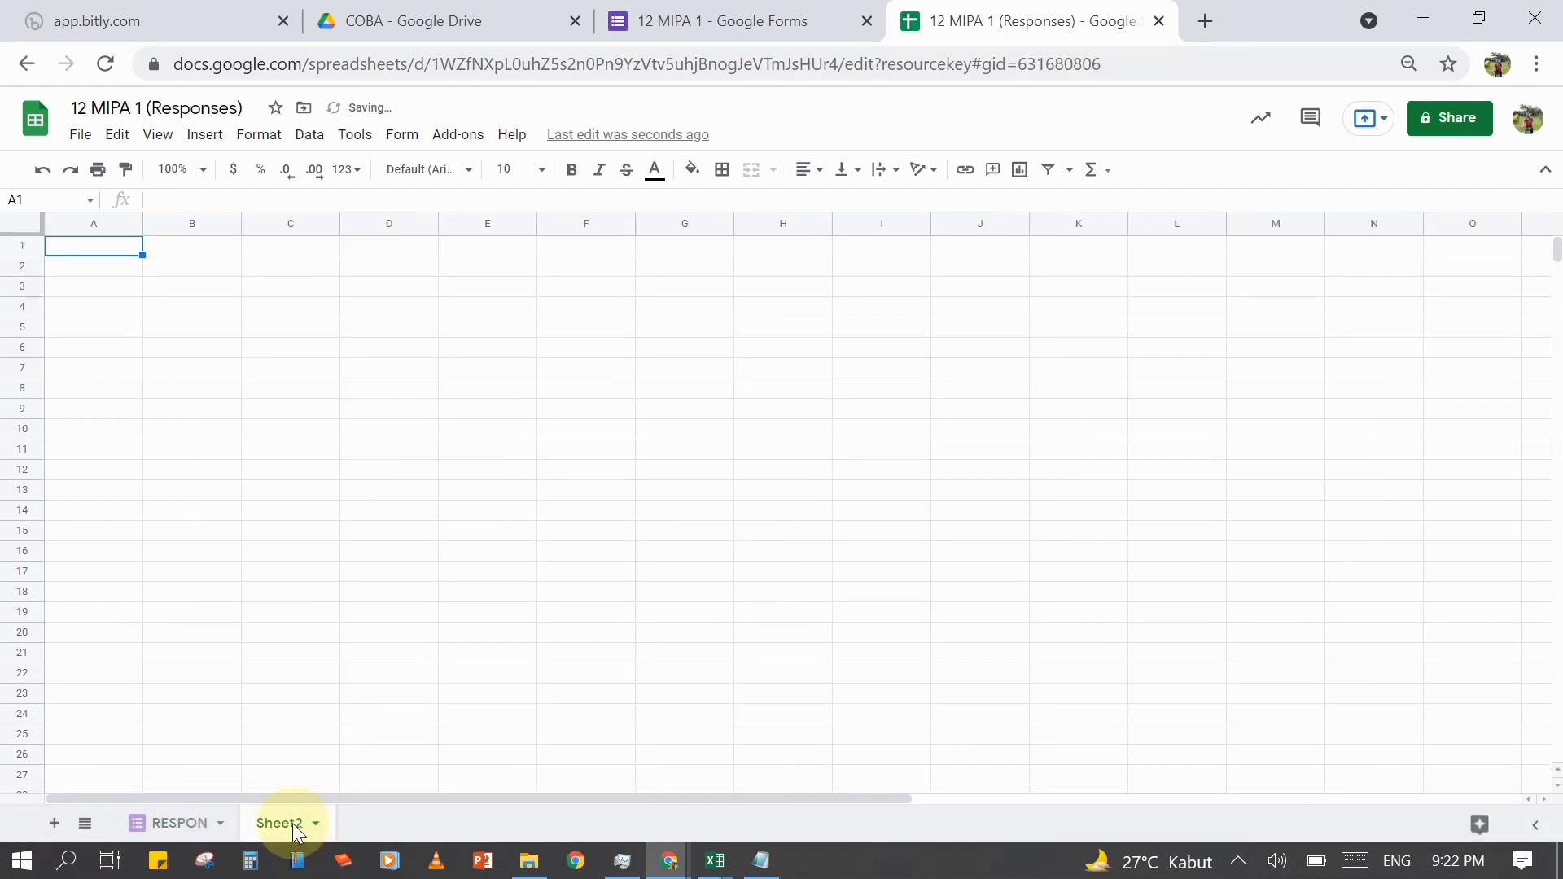
double_click(291, 825)
type("RE")
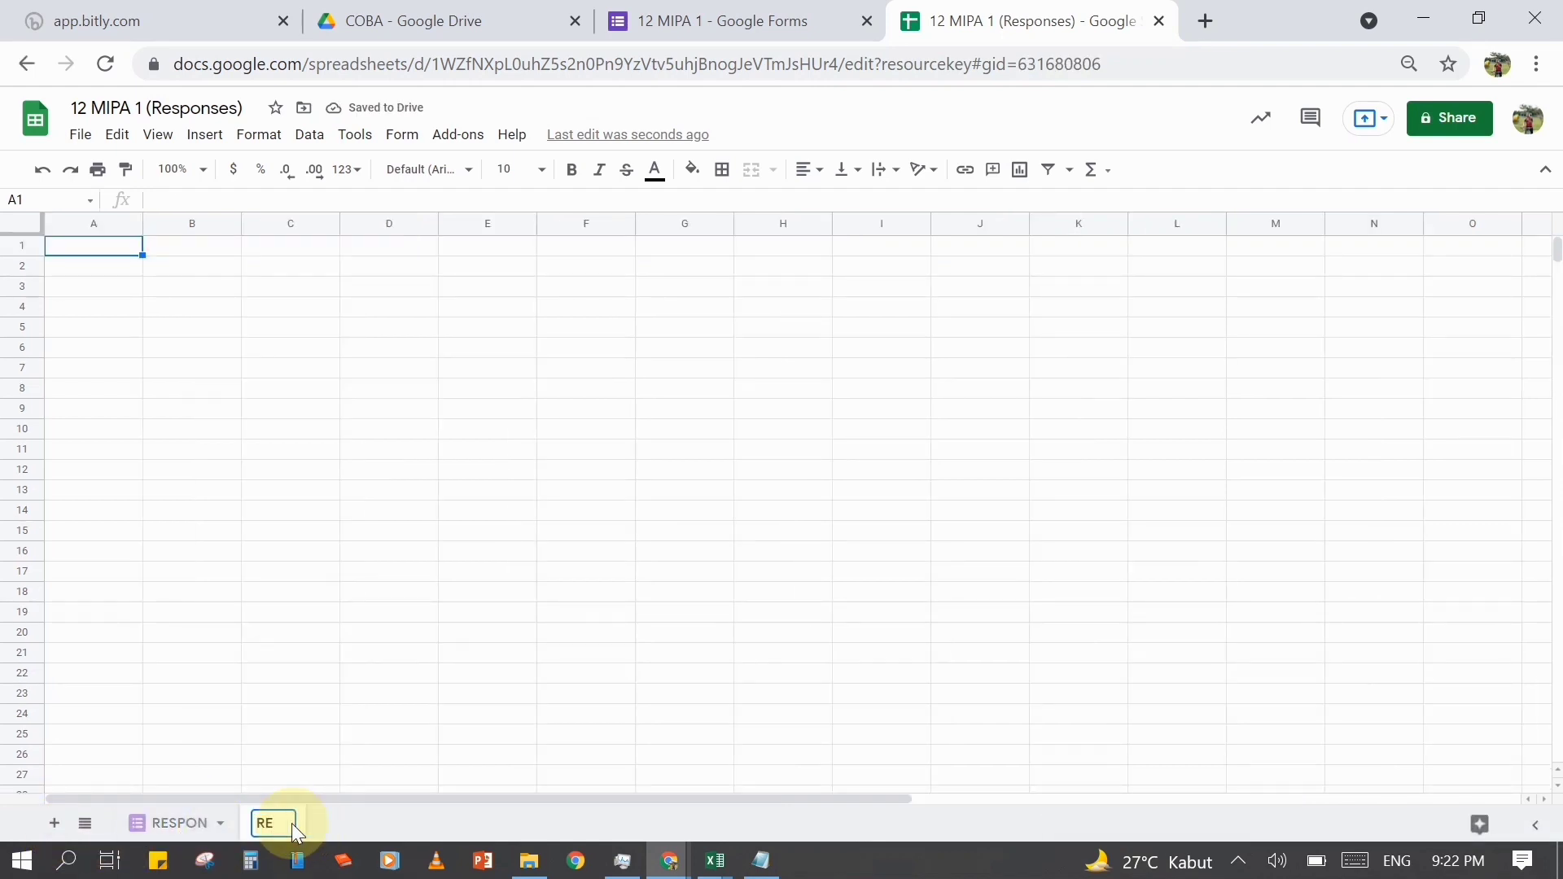
type("KAP ABSEN S")
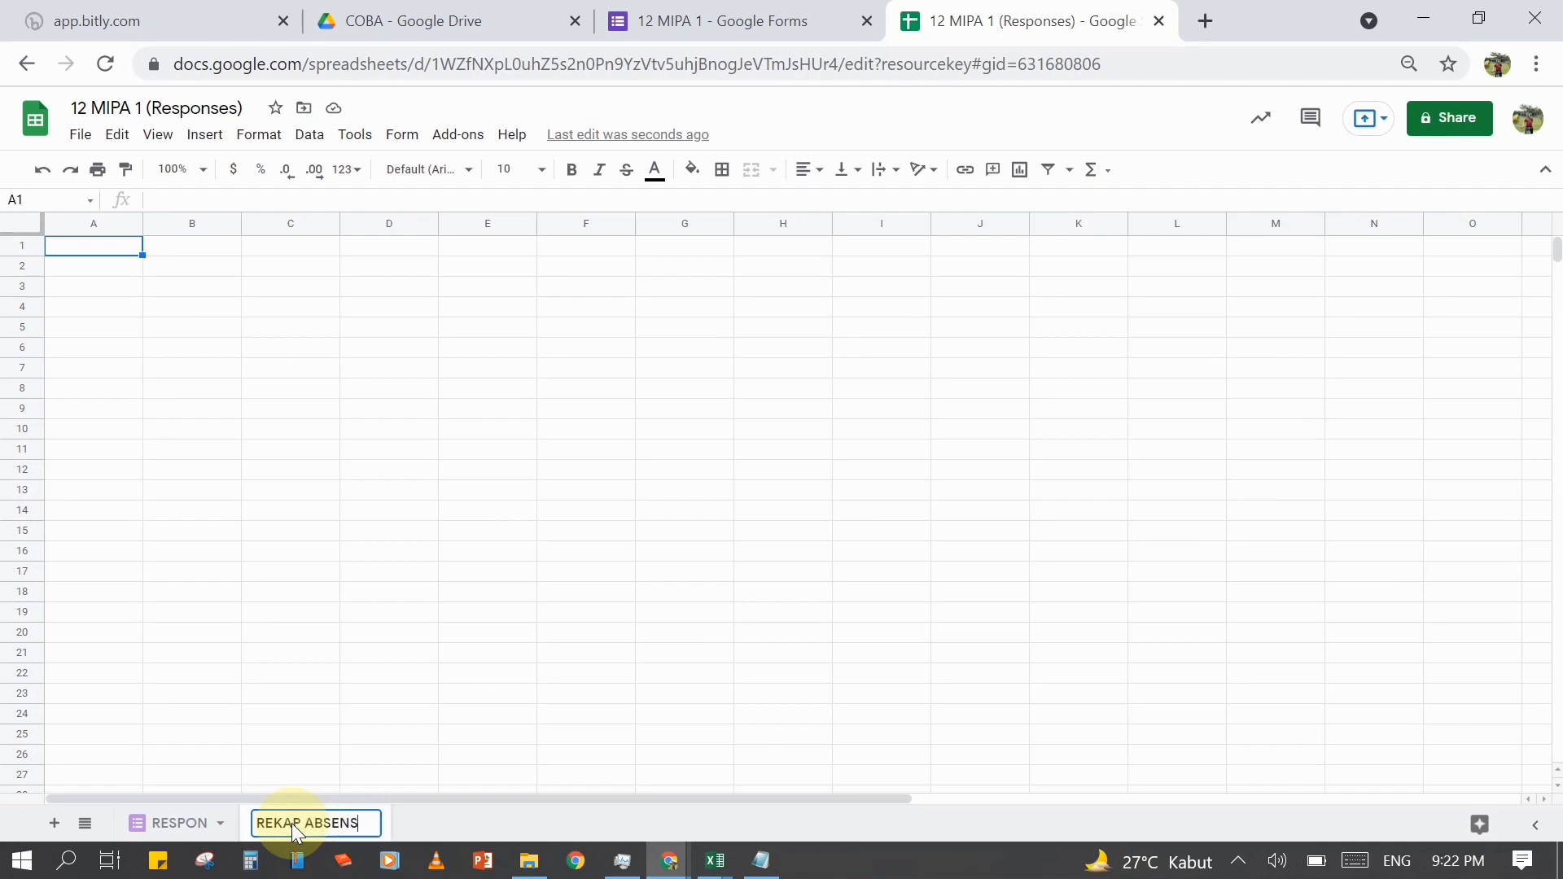
type("I 12 MIPA 1")
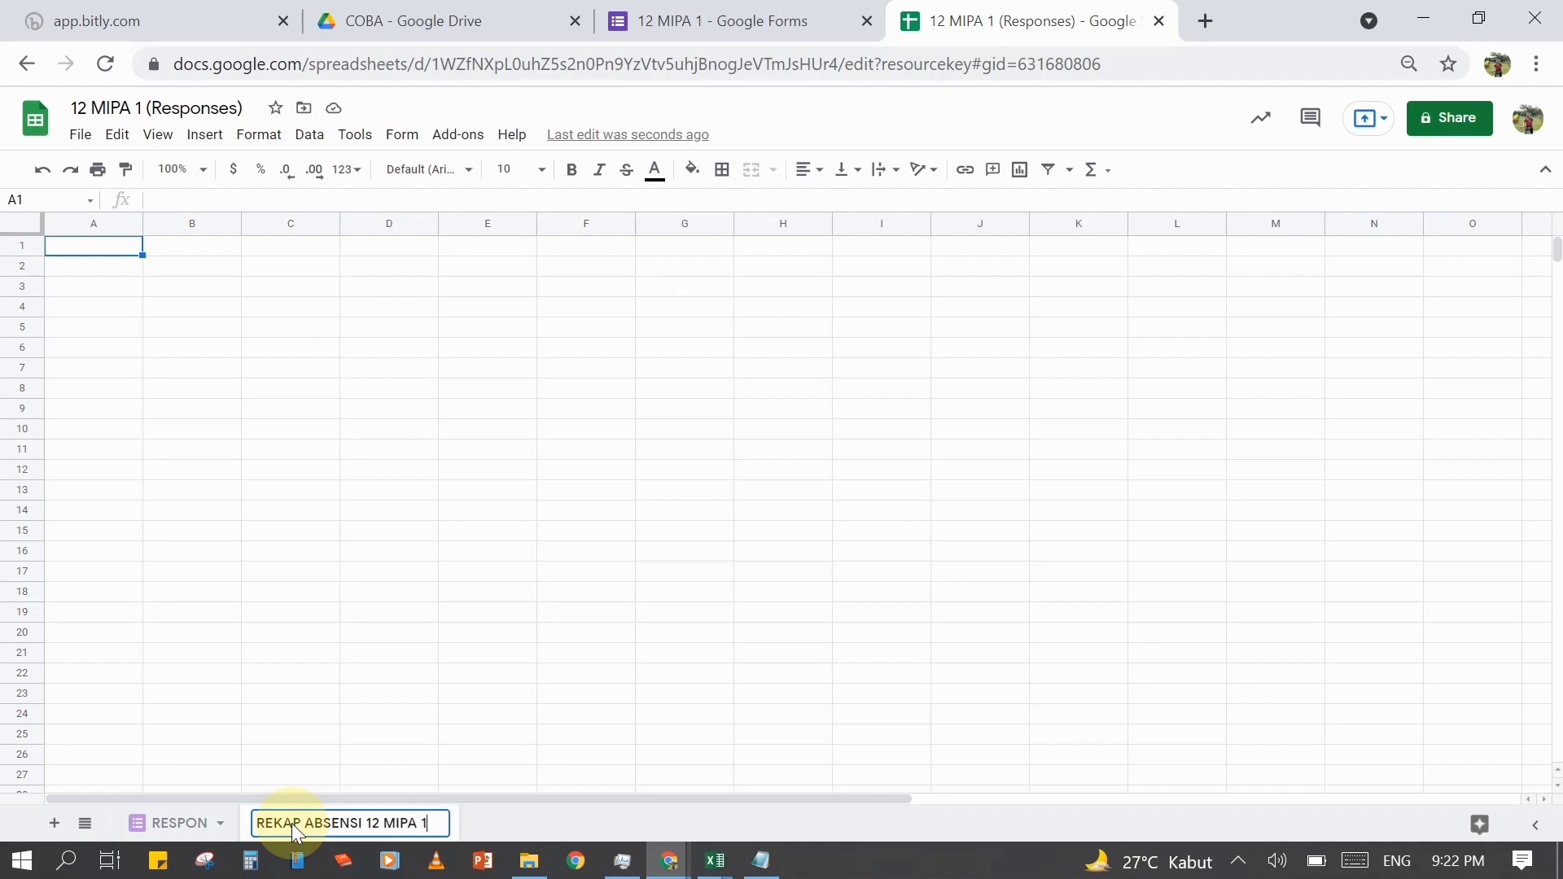
key("Return")
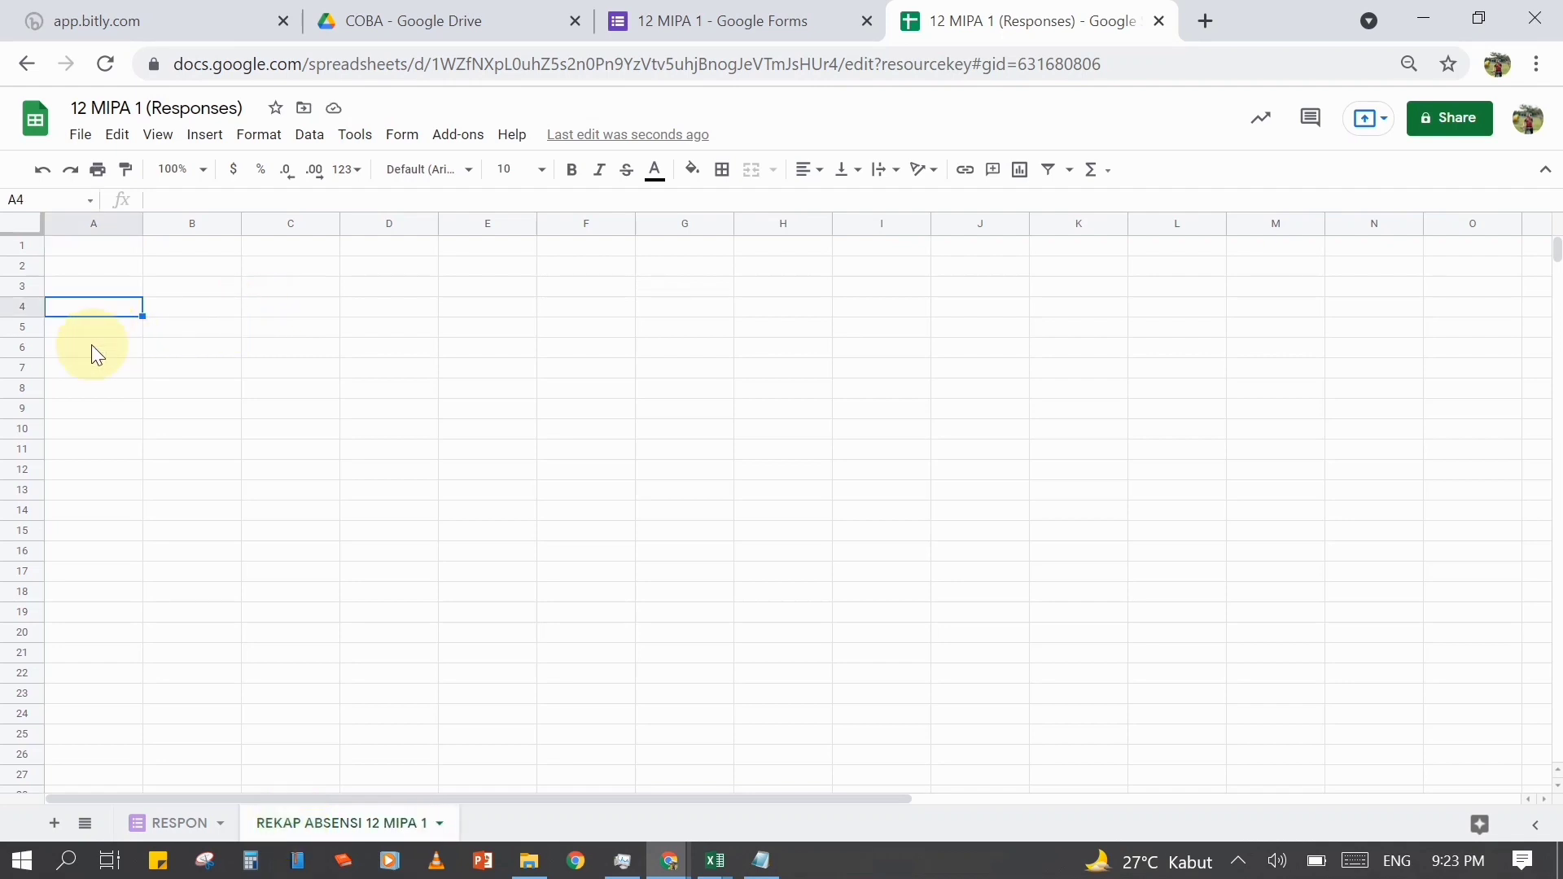
- Enter the headers NO ABSEN, NAMA LENGKAP and TANGGAL in cells A6, B6 and C6 of the recap sheet
left_click(93, 352)
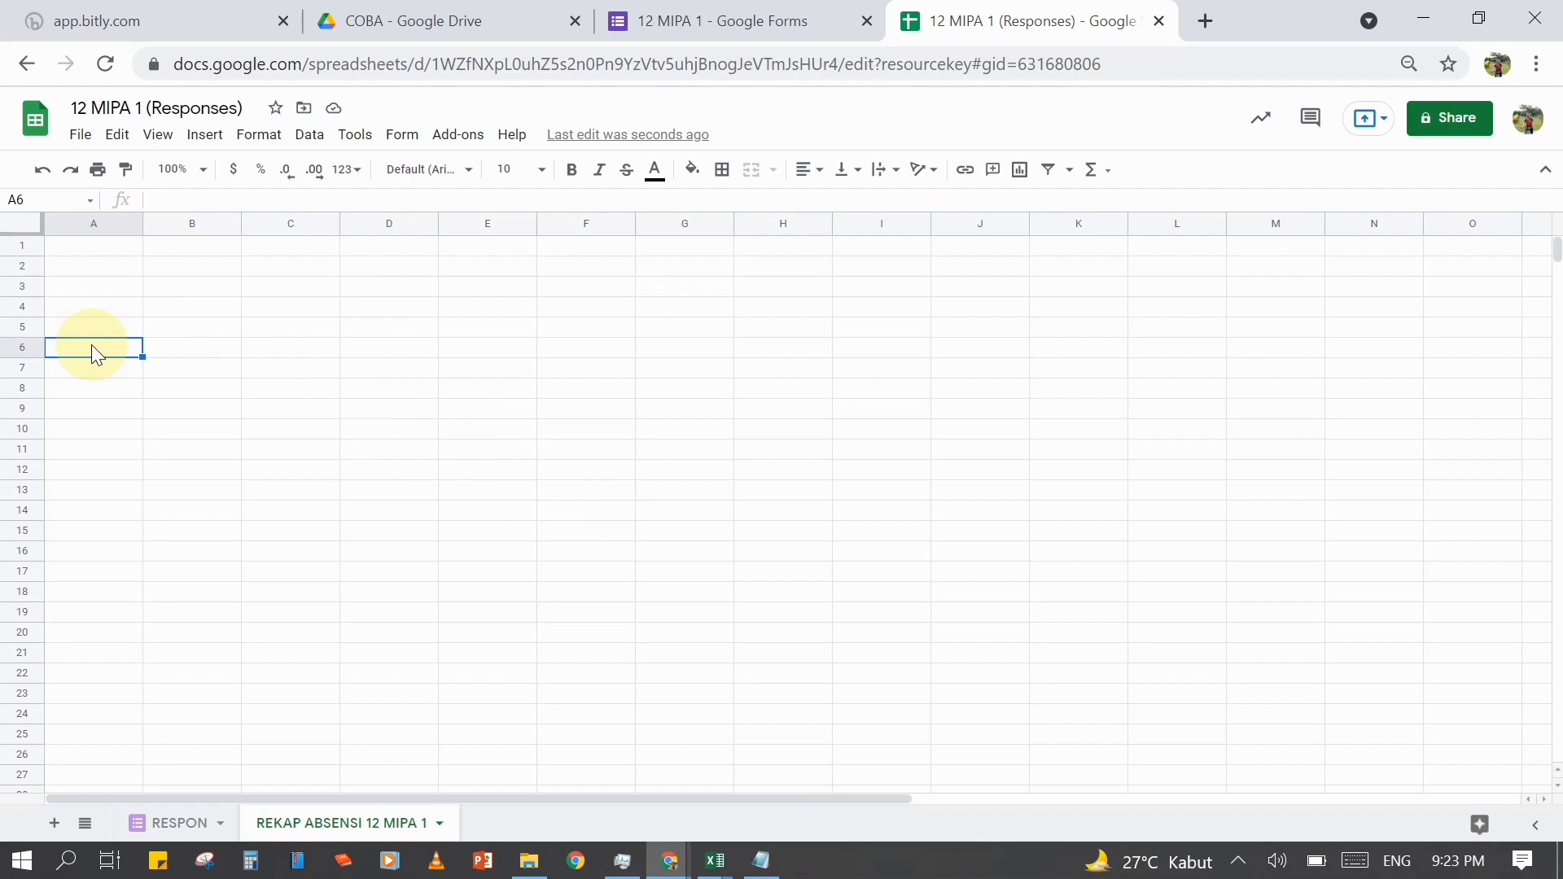
double_click(94, 349)
type("NO A")
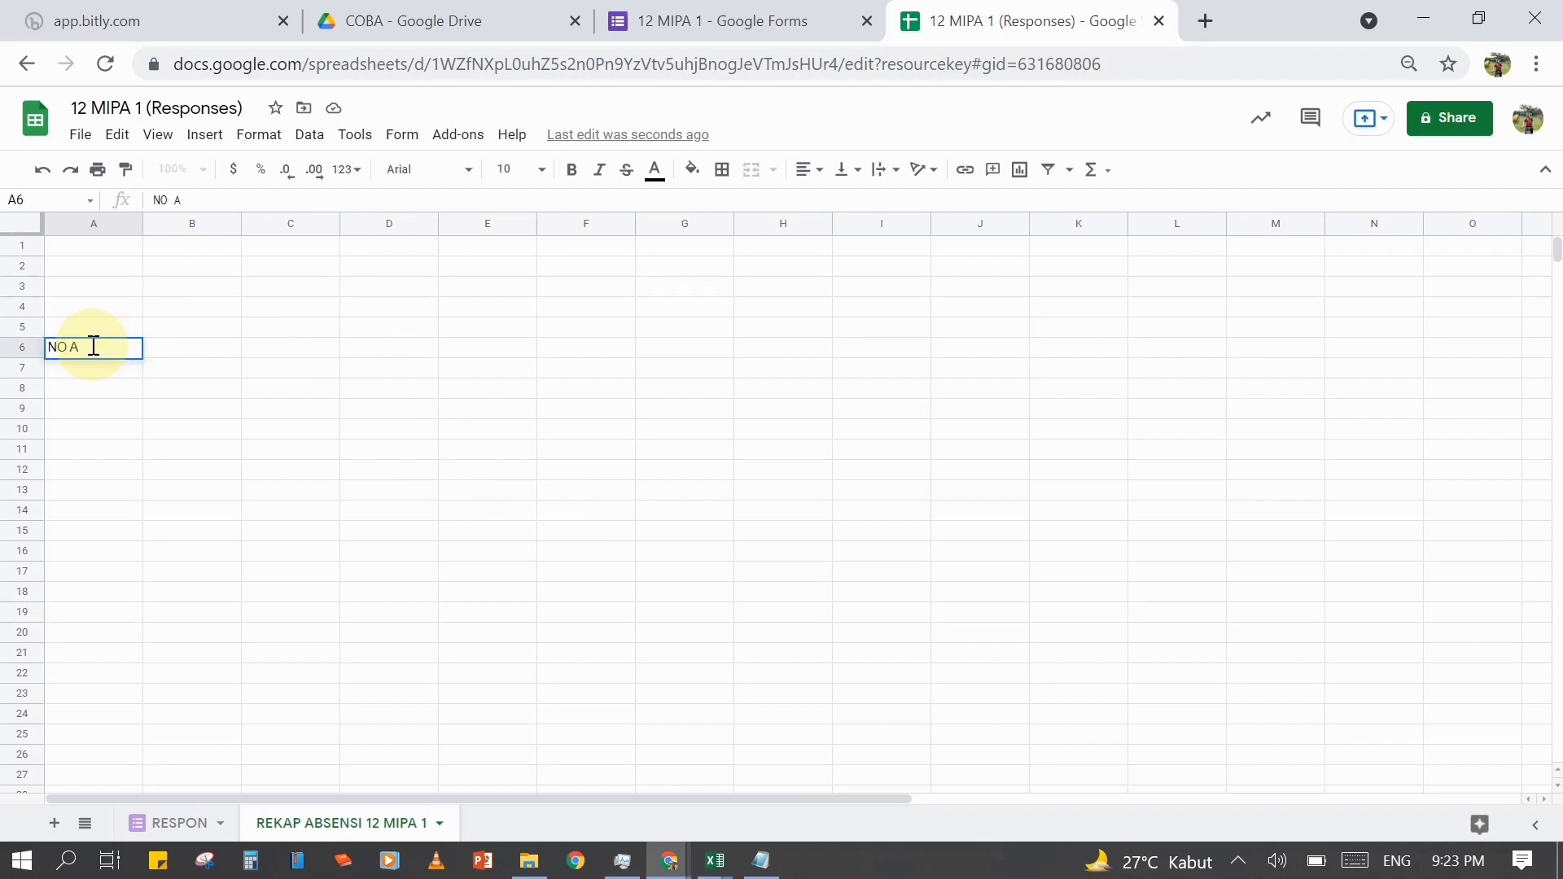
type("BSEN")
key("Tab")
type("NAMA LENGKAP")
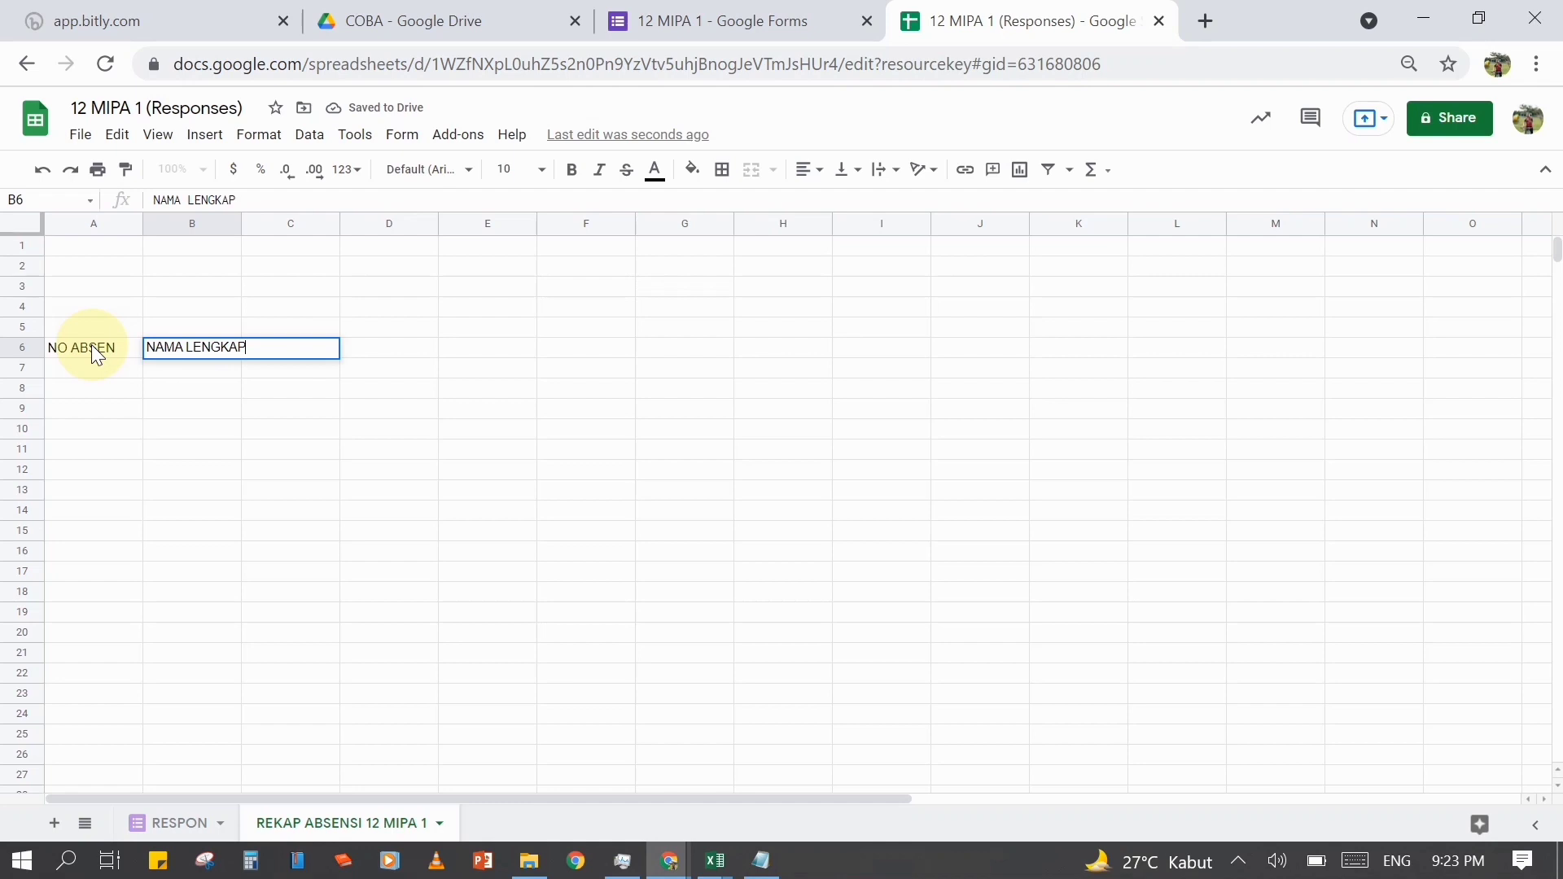
key("Tab")
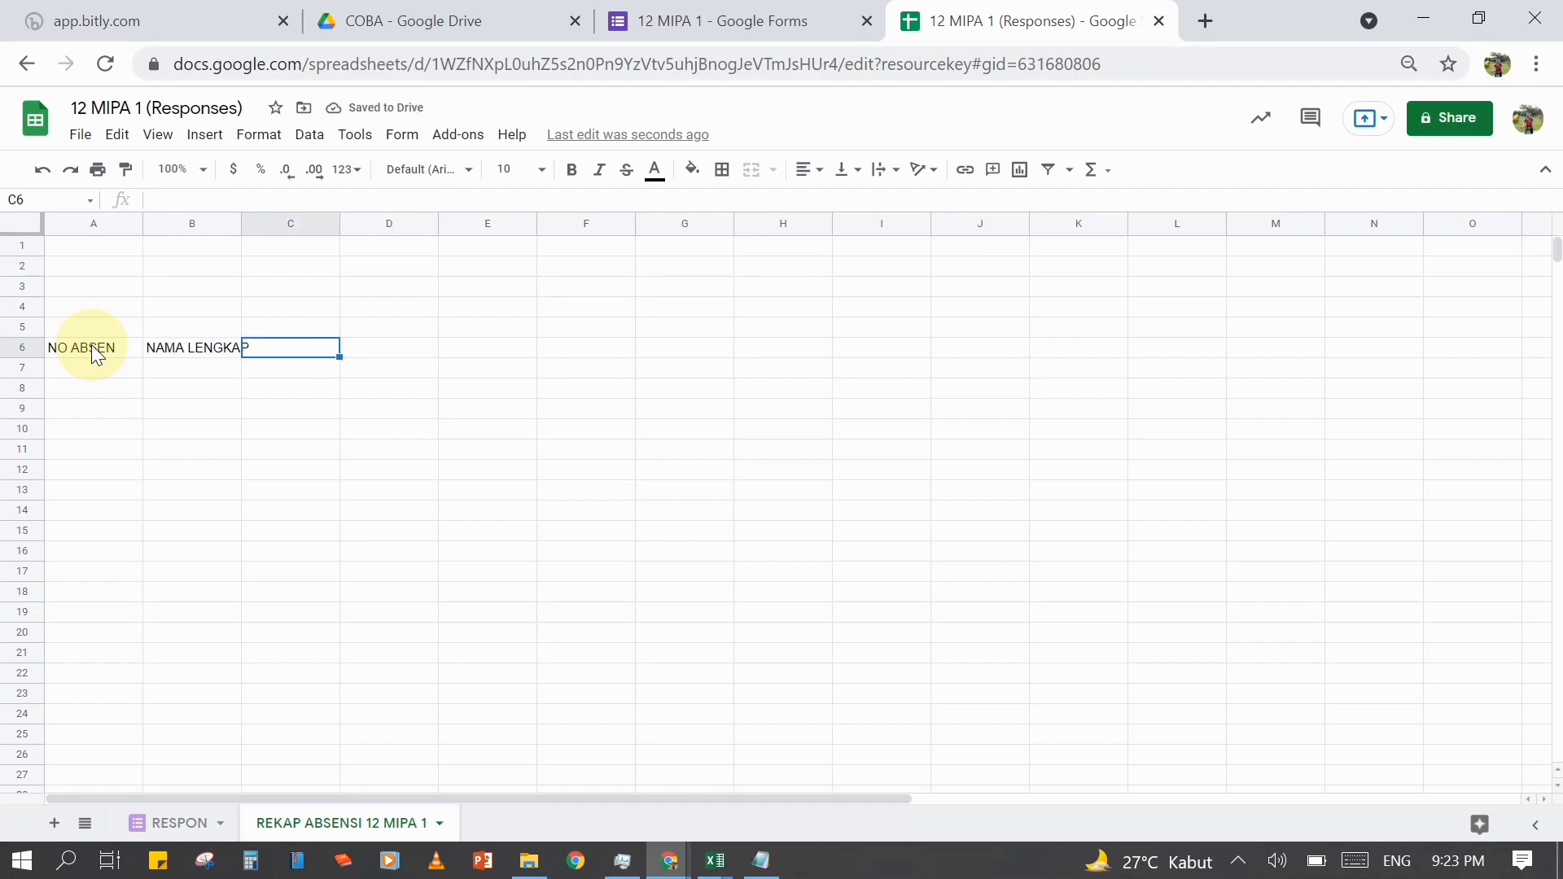
type("TANGGAL")
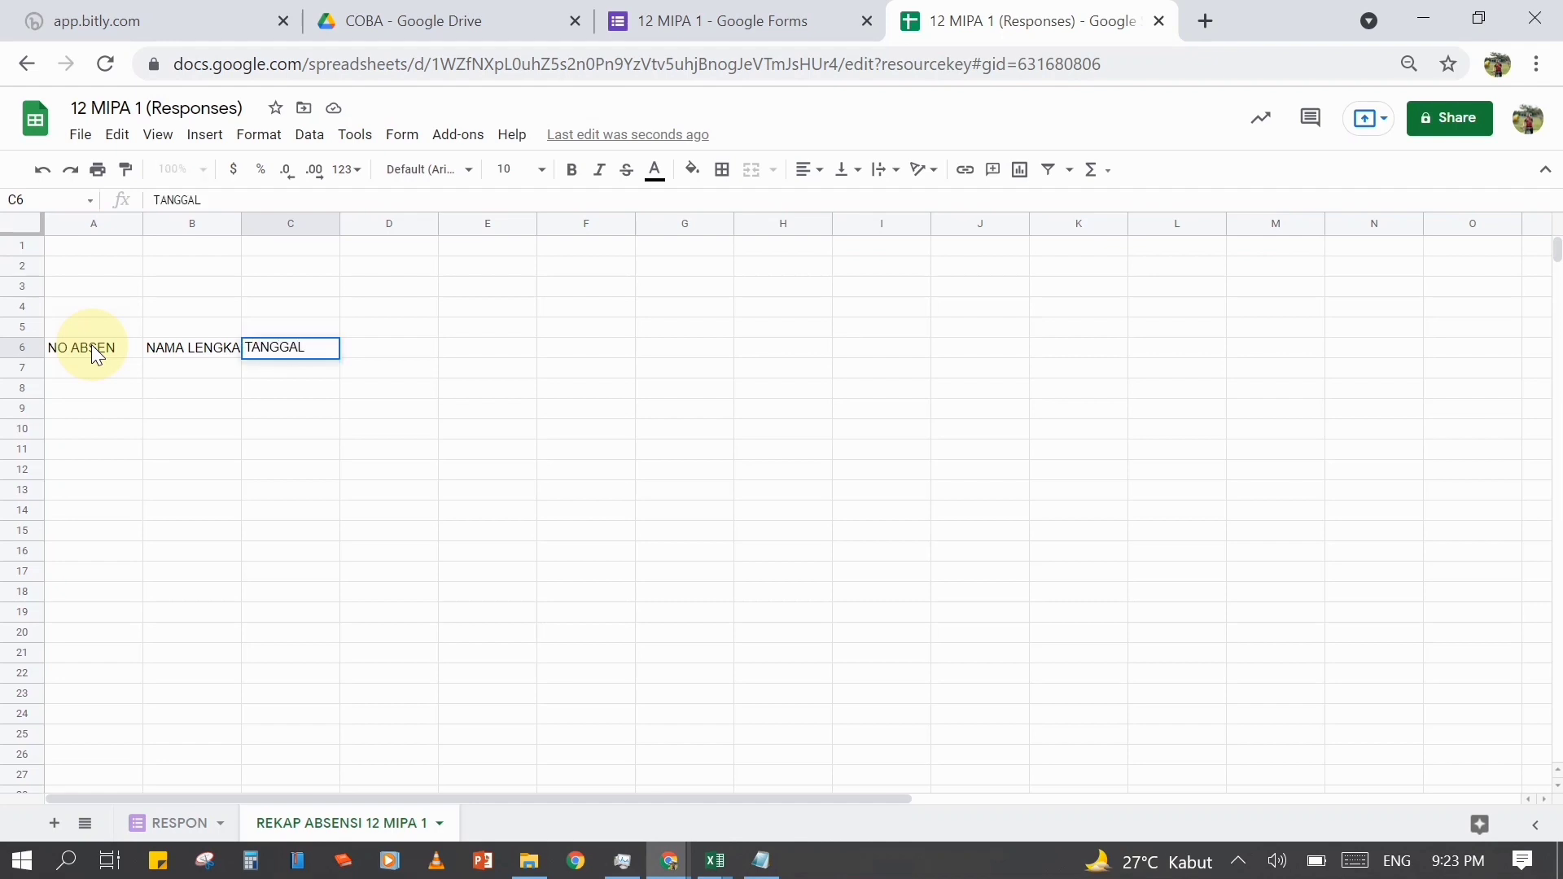
key("Return")
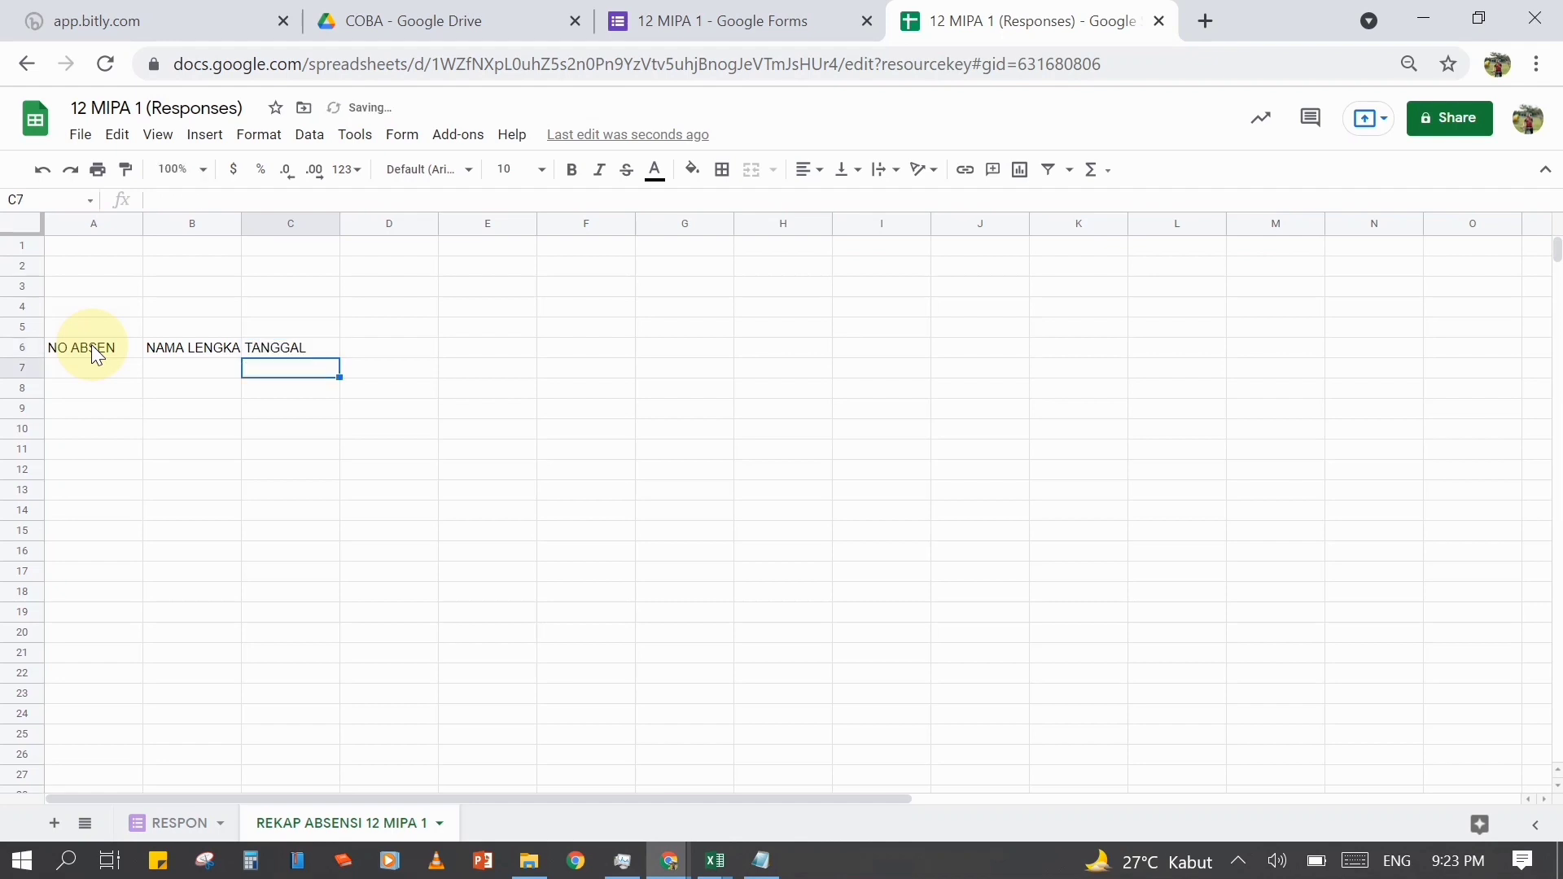
- Switch to the Book1 workbook in Excel and copy the student numbers and names from columns C and D, starting at row 7
left_click(152, 389)
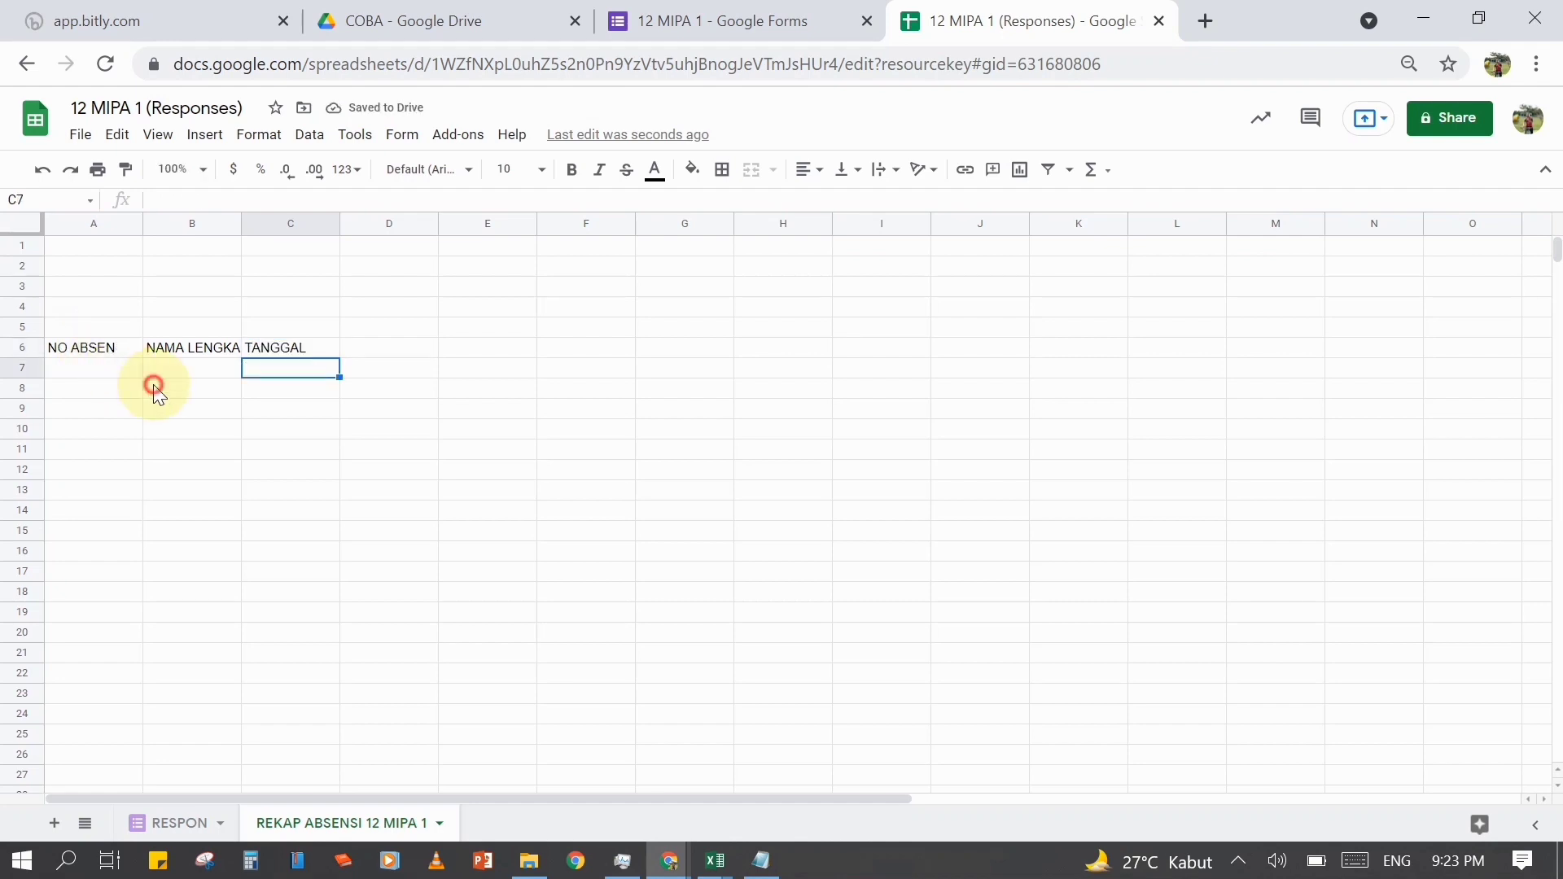
mouse_move(715, 859)
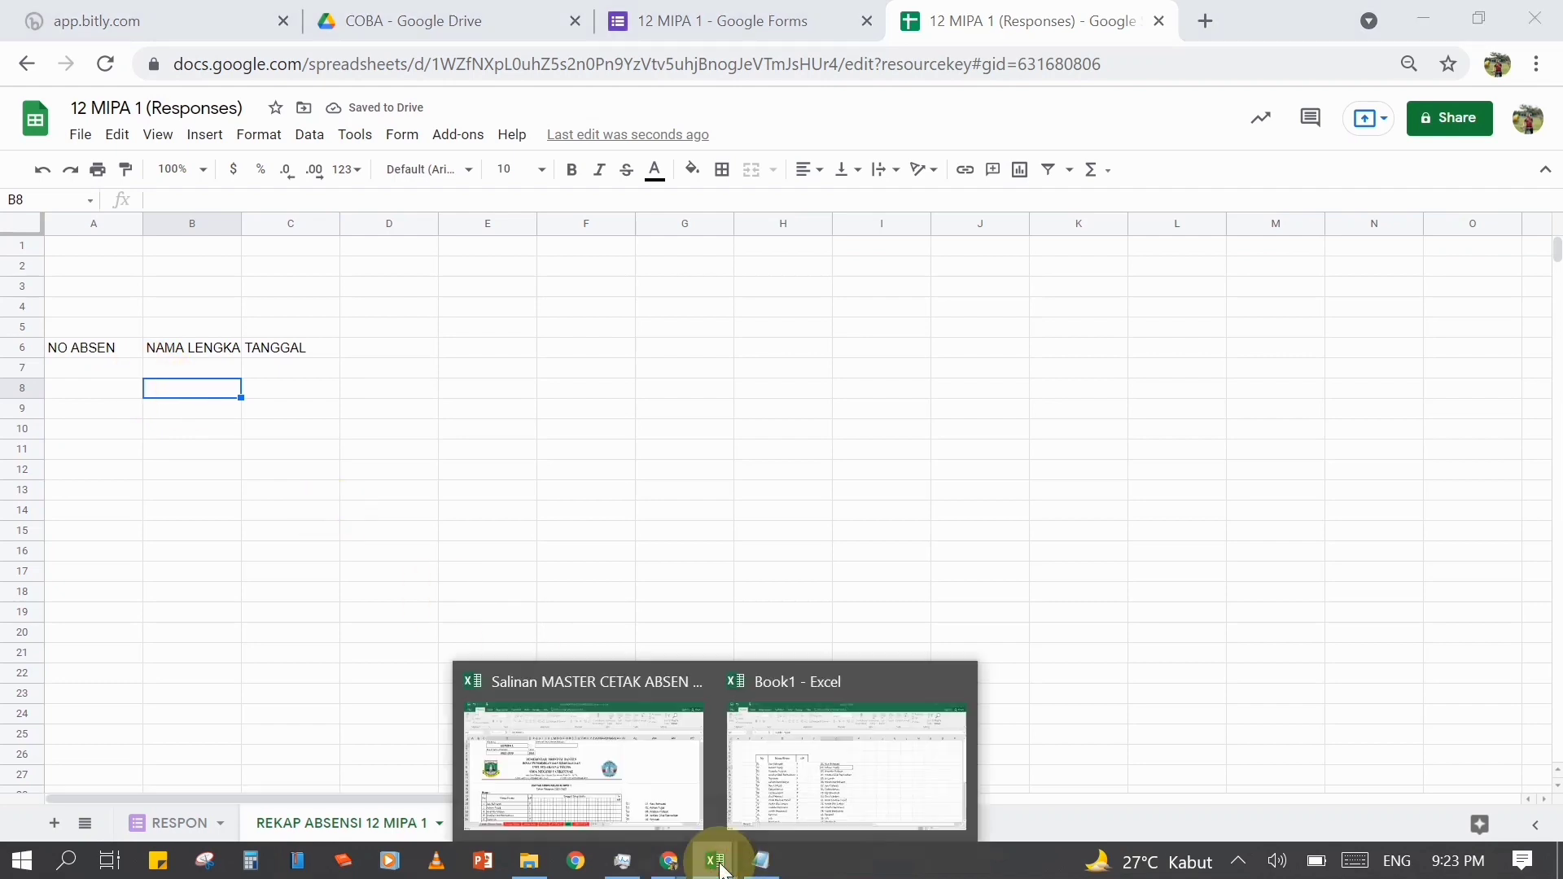
left_click(768, 804)
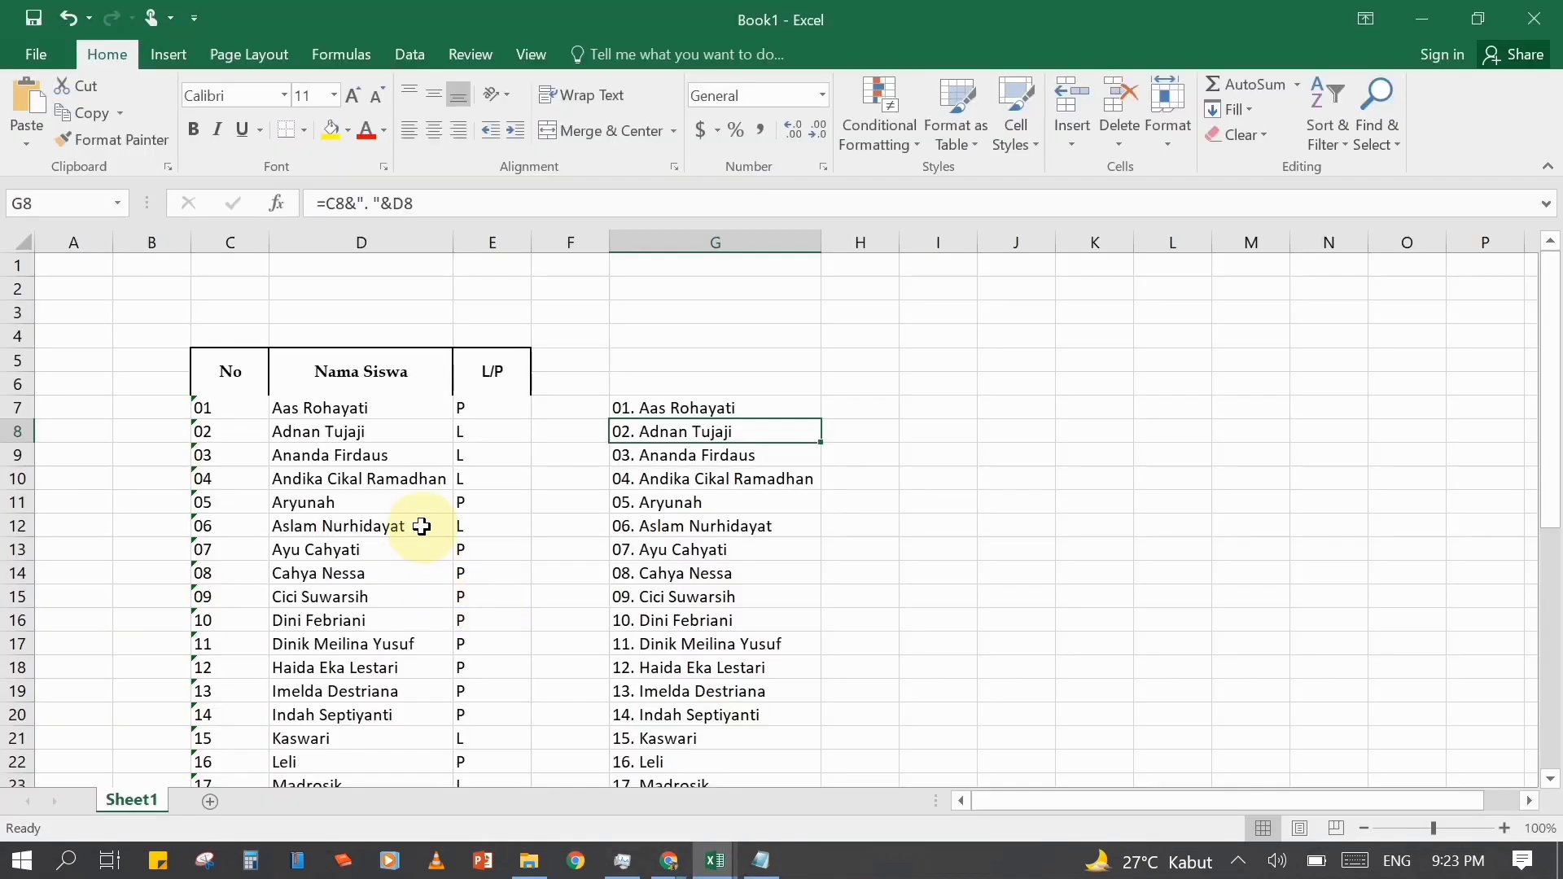
left_click(353, 410)
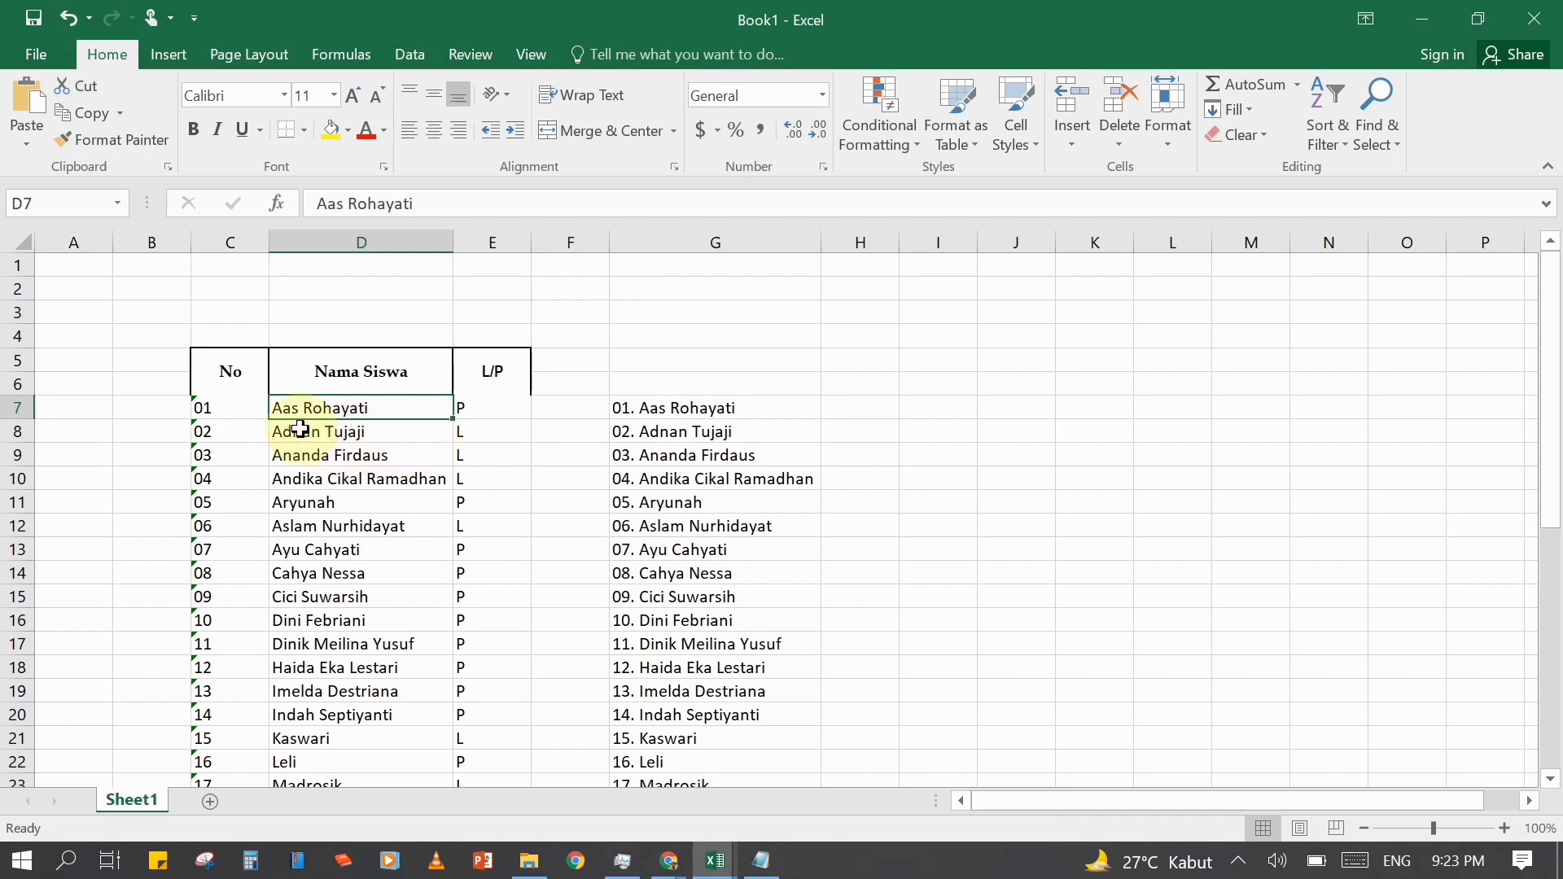
left_click(205, 401)
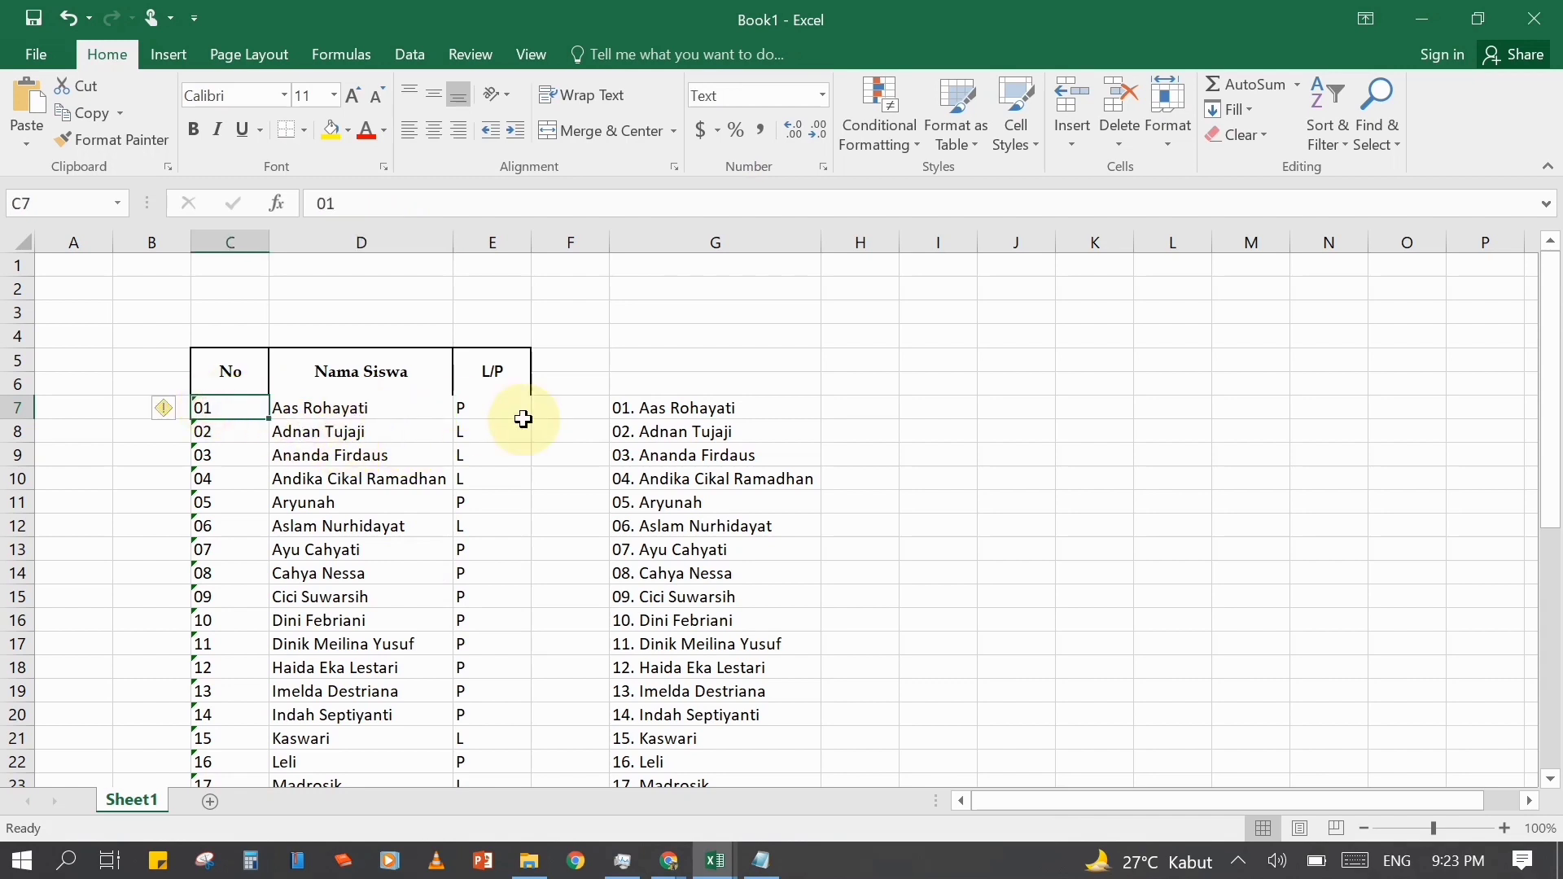
key("shift+Right")
key("shift+Right")
key("ctrl+shift+Down")
key("alt+Tab")
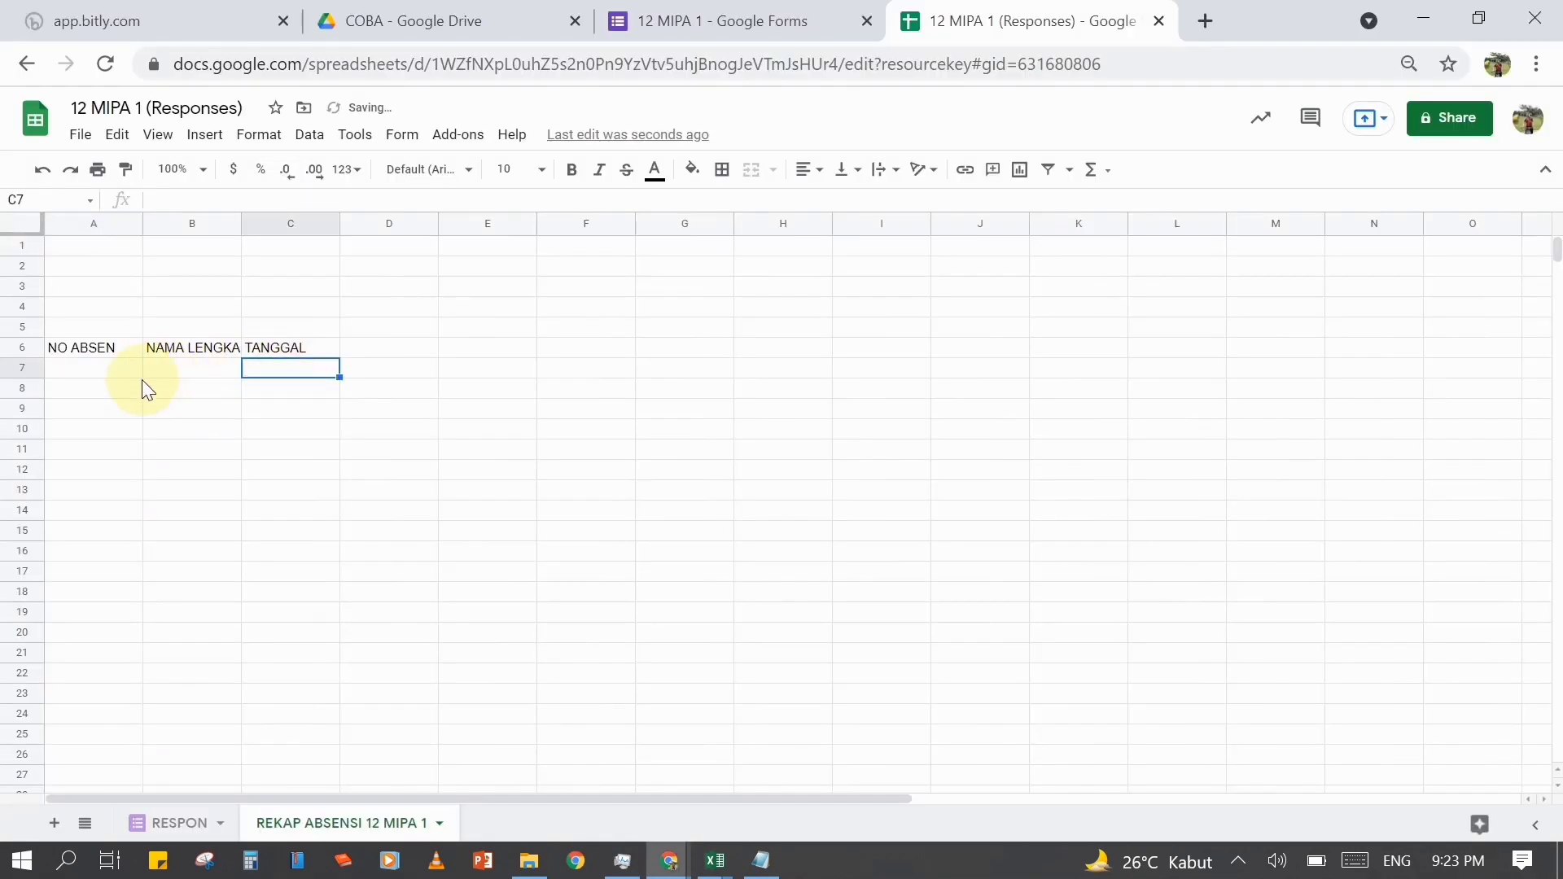
- Paste the copied student list as values only from cell A8 of the recap sheet and fit column B's width to the names
left_click(99, 394)
right_click(99, 394)
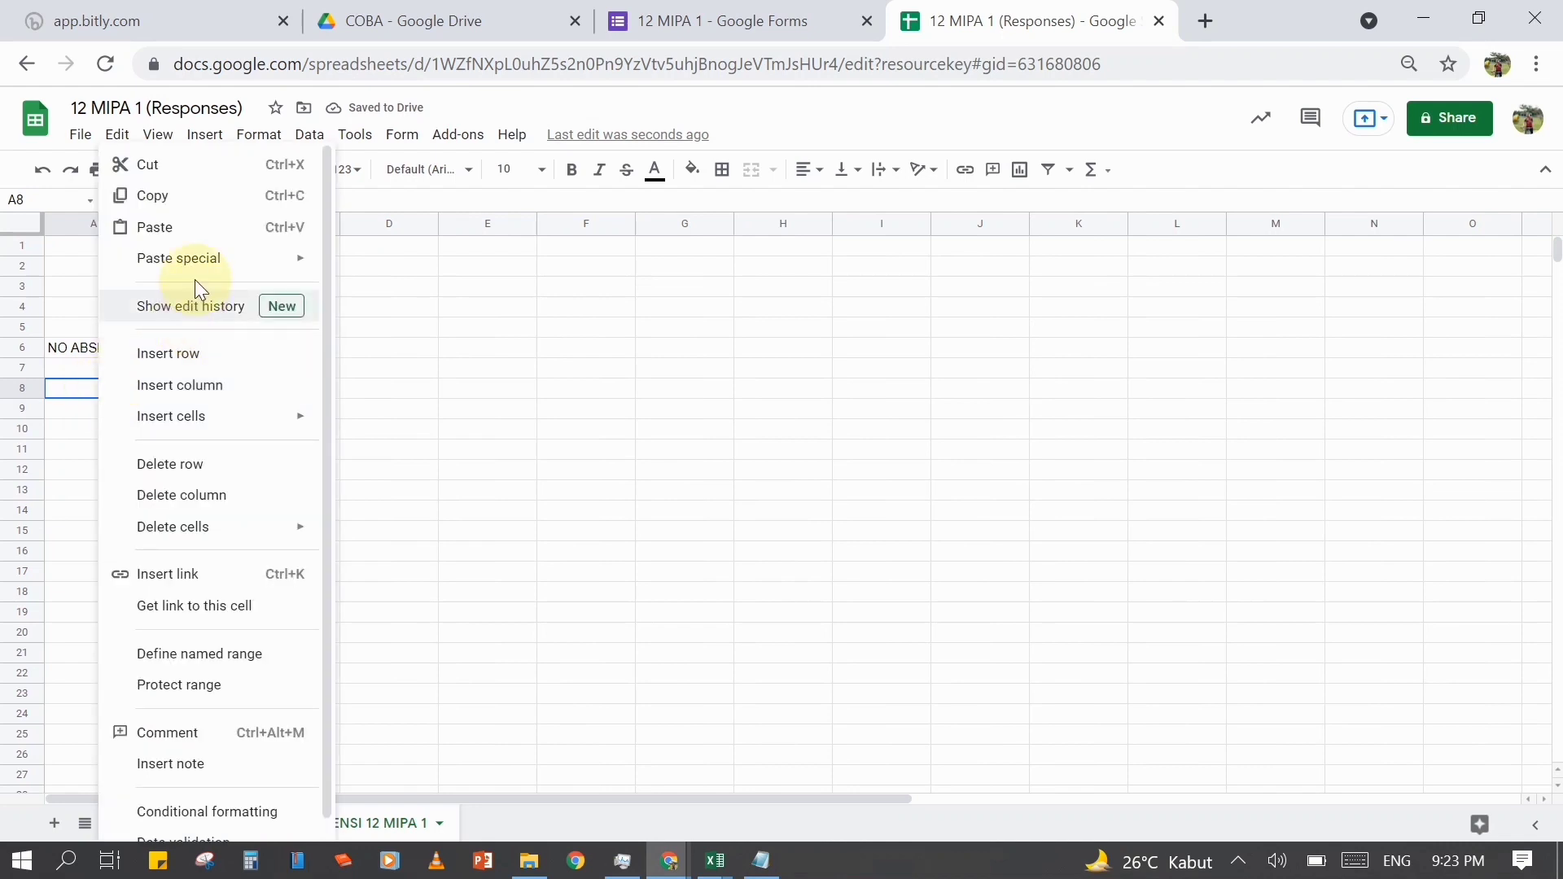
mouse_move(197, 274)
left_click(741, 533)
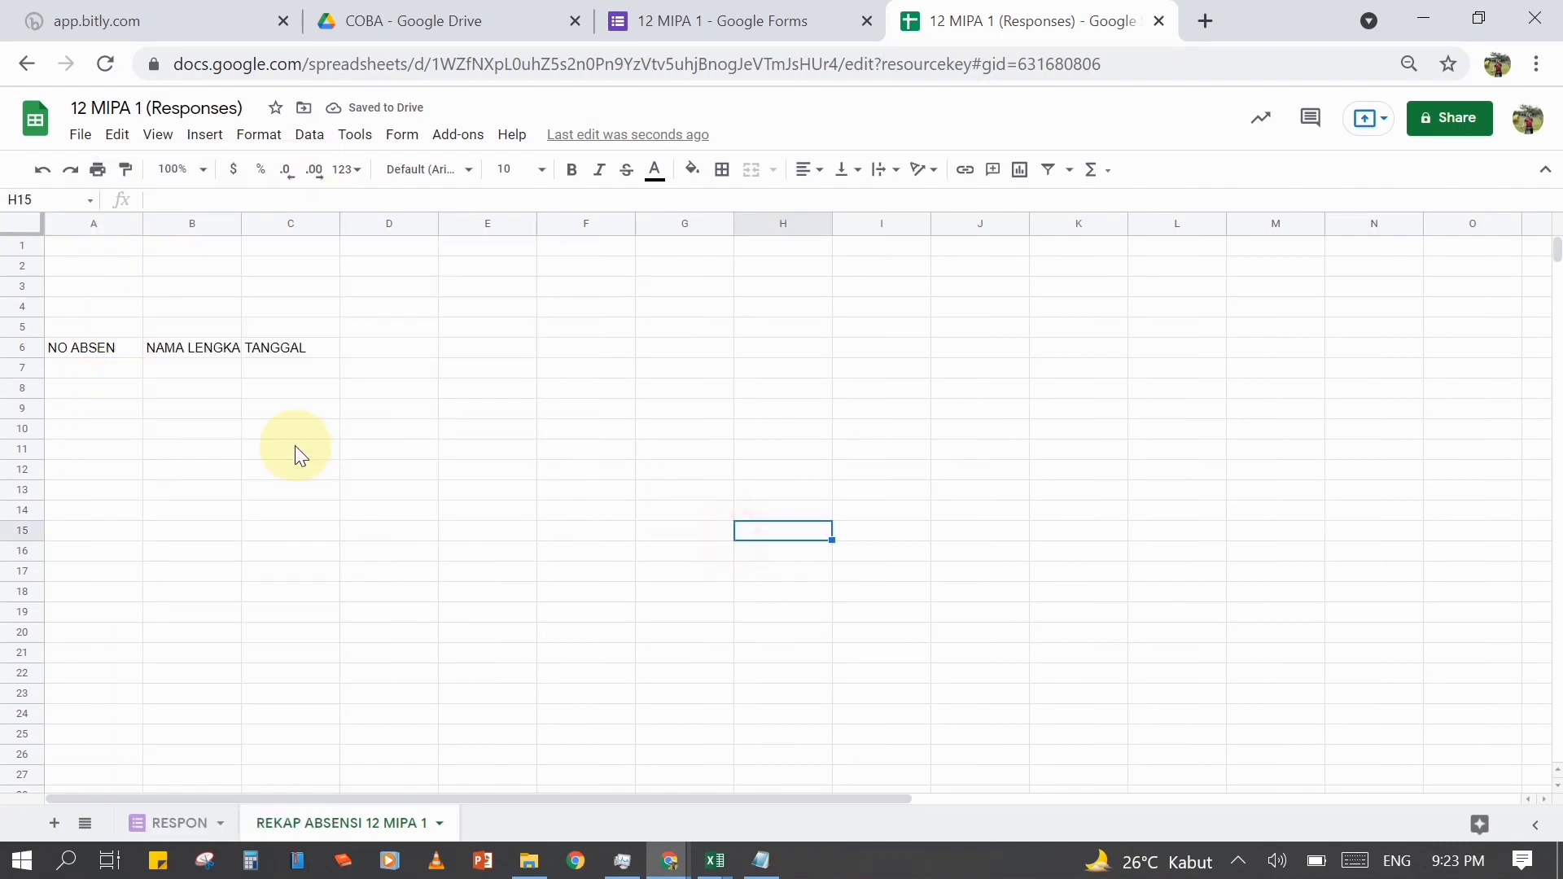
left_click(111, 394)
right_click(112, 394)
mouse_move(300, 261)
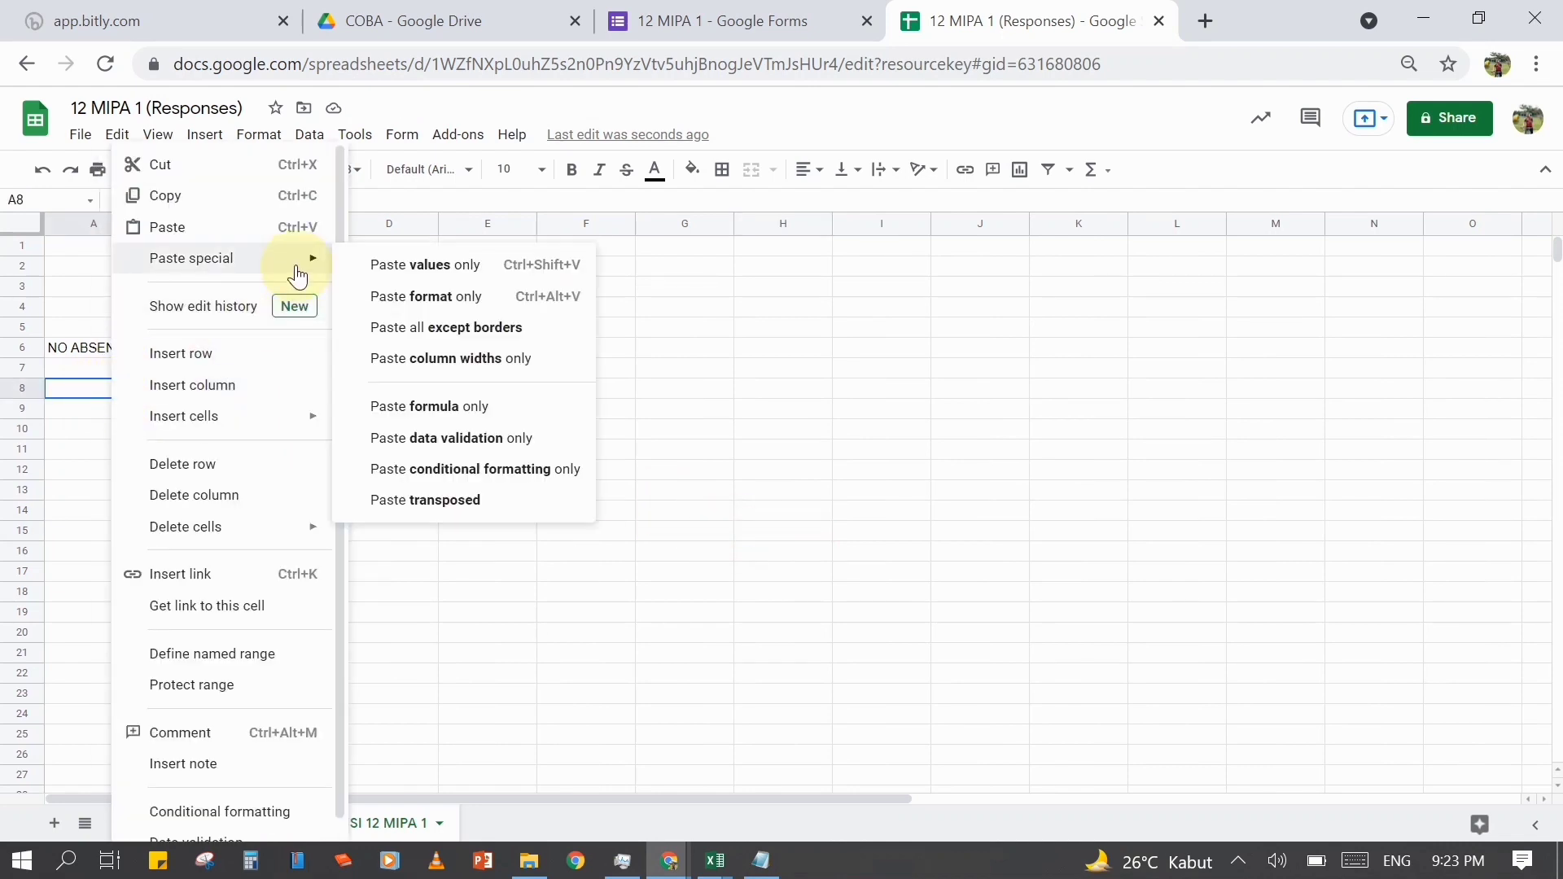
left_click(403, 271)
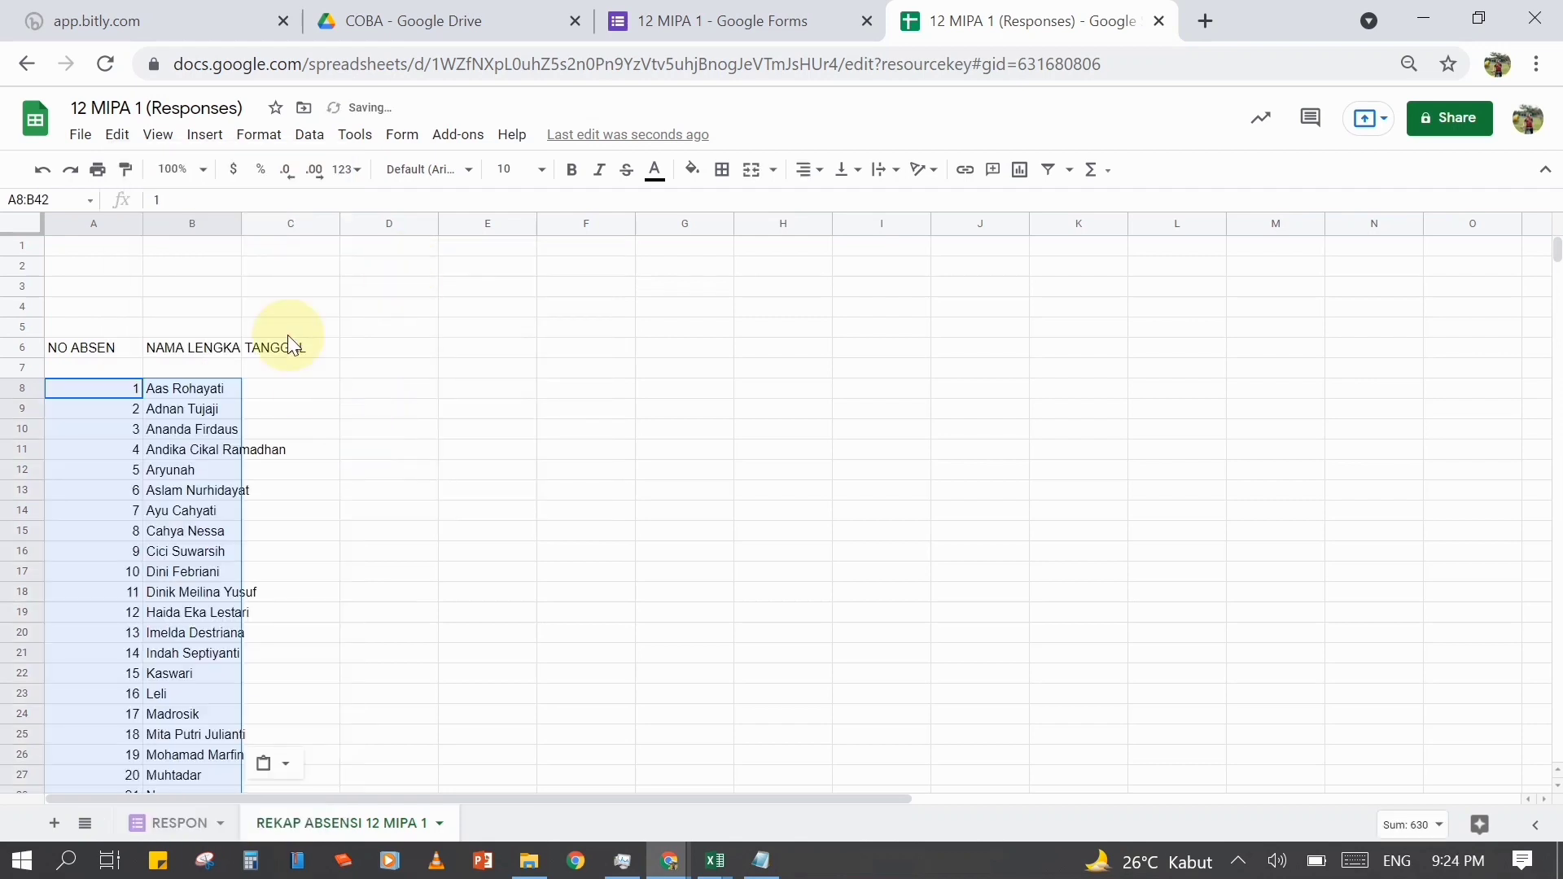
double_click(241, 222)
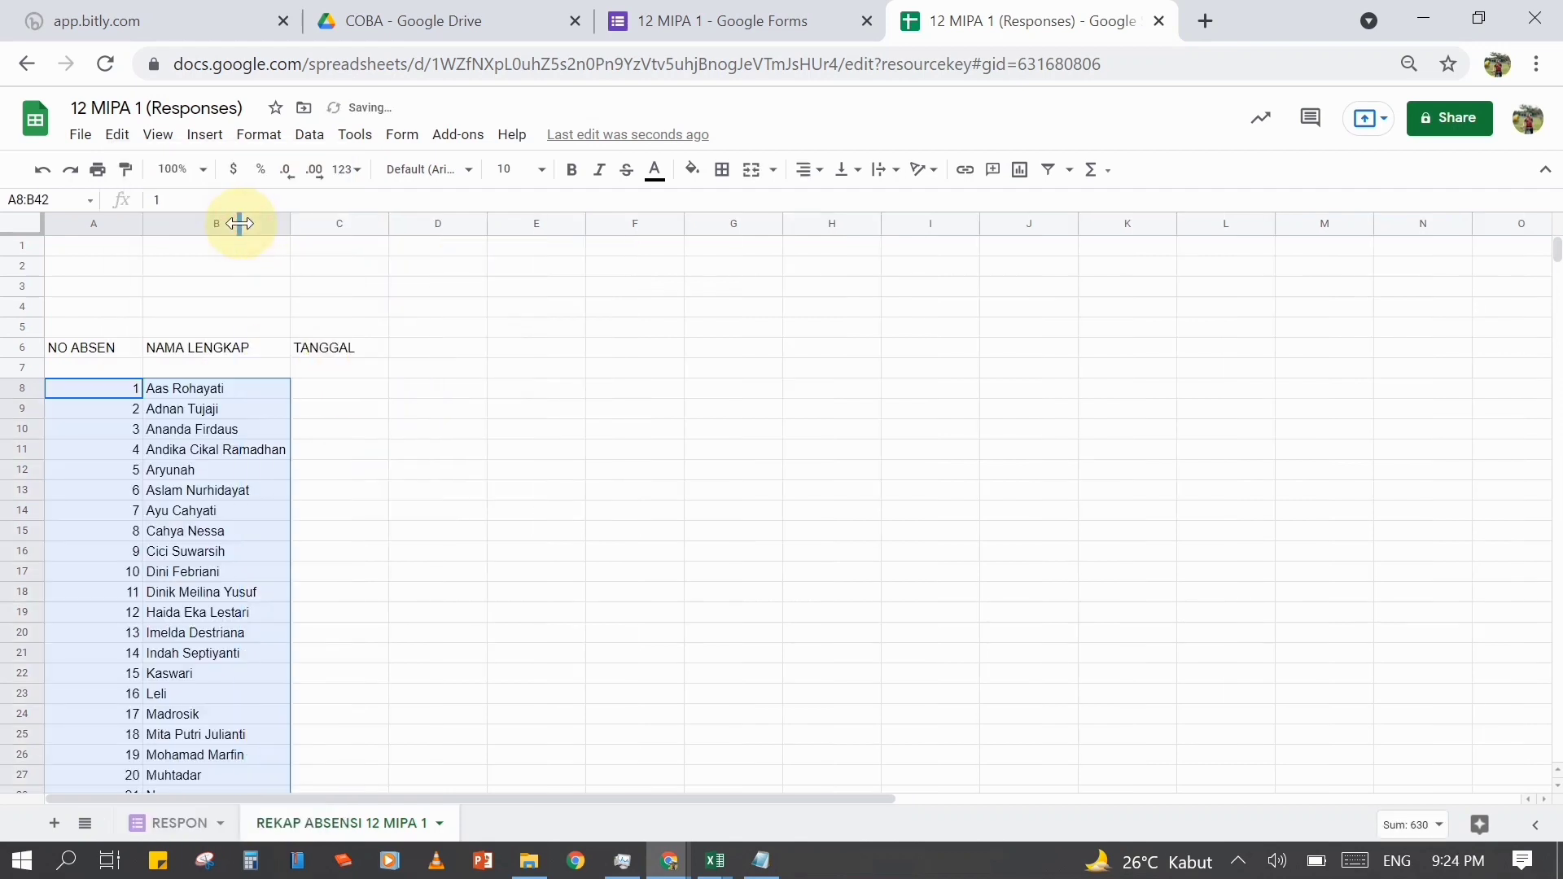
- Check today's date in the system calendar and enter 07/28/2021 in cell C7 under TANGGAL
left_click(358, 371)
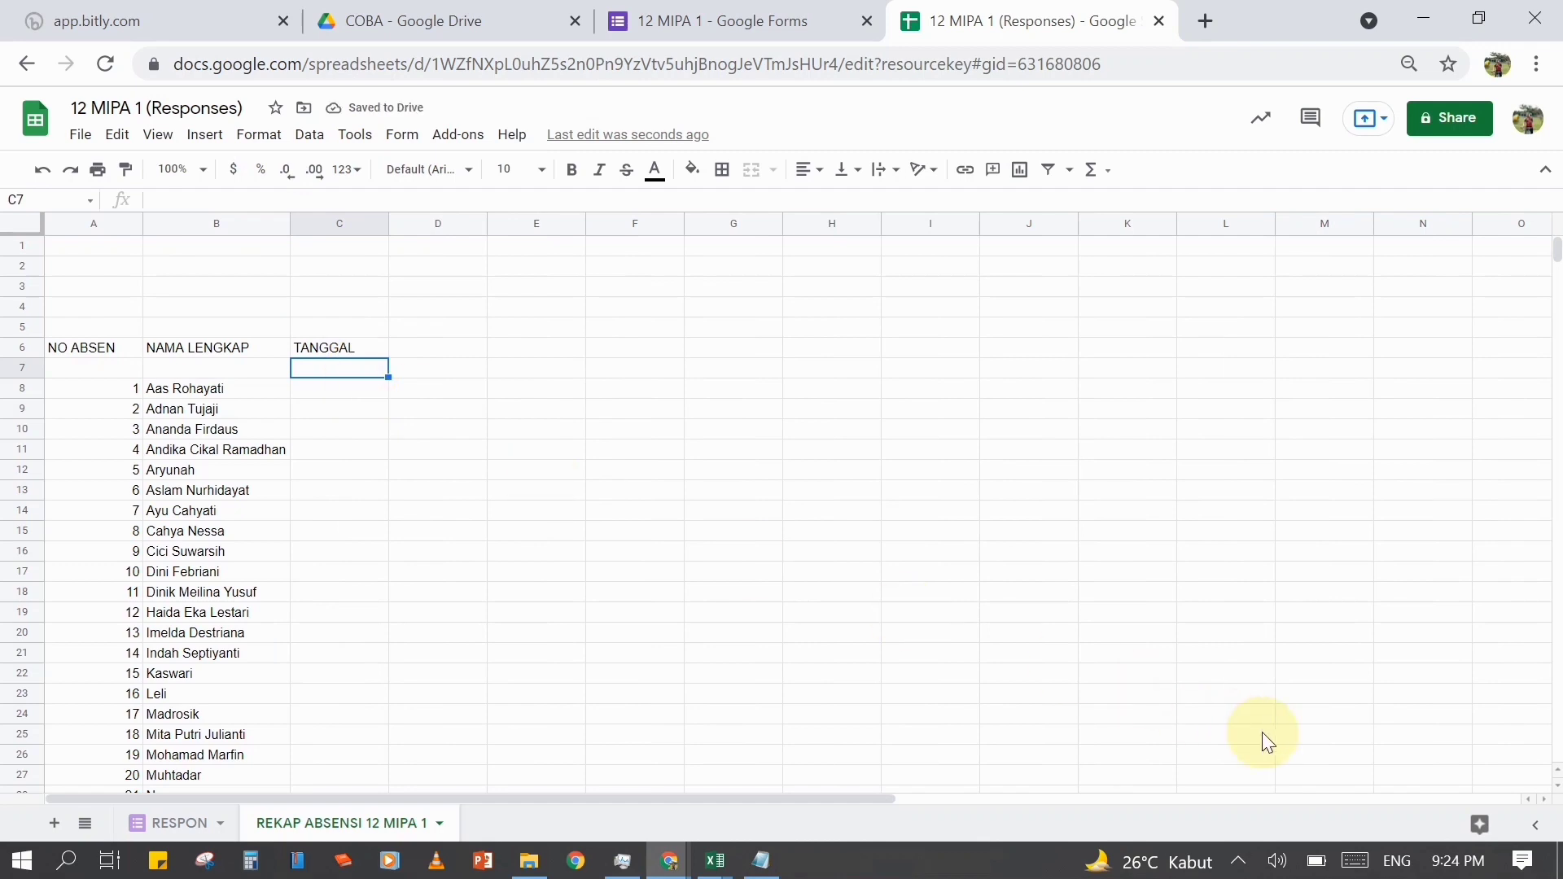
left_click(1455, 861)
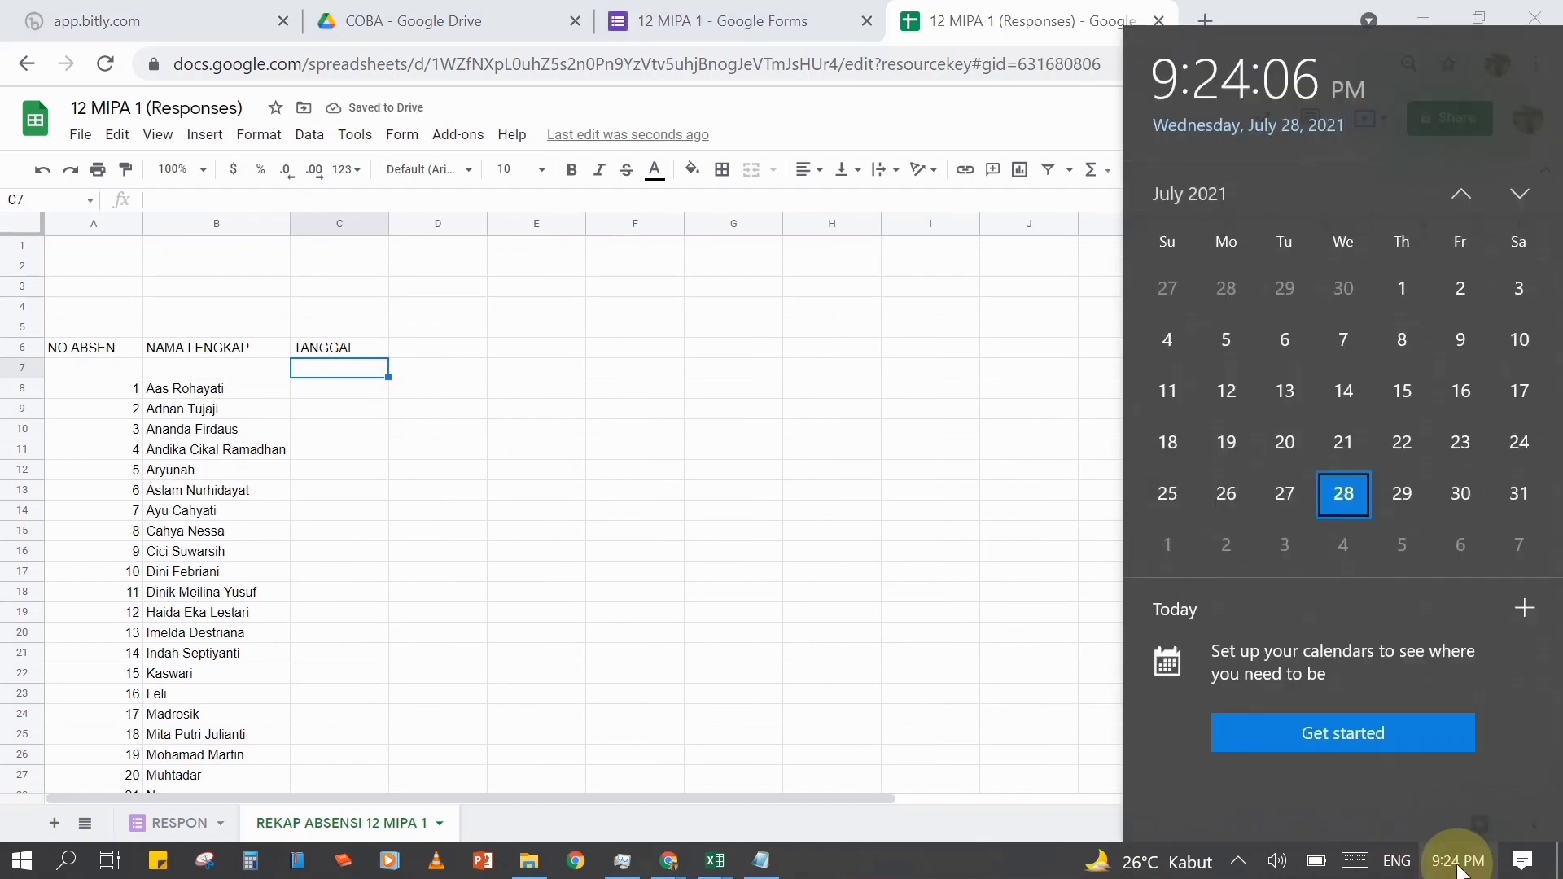
left_click(329, 366)
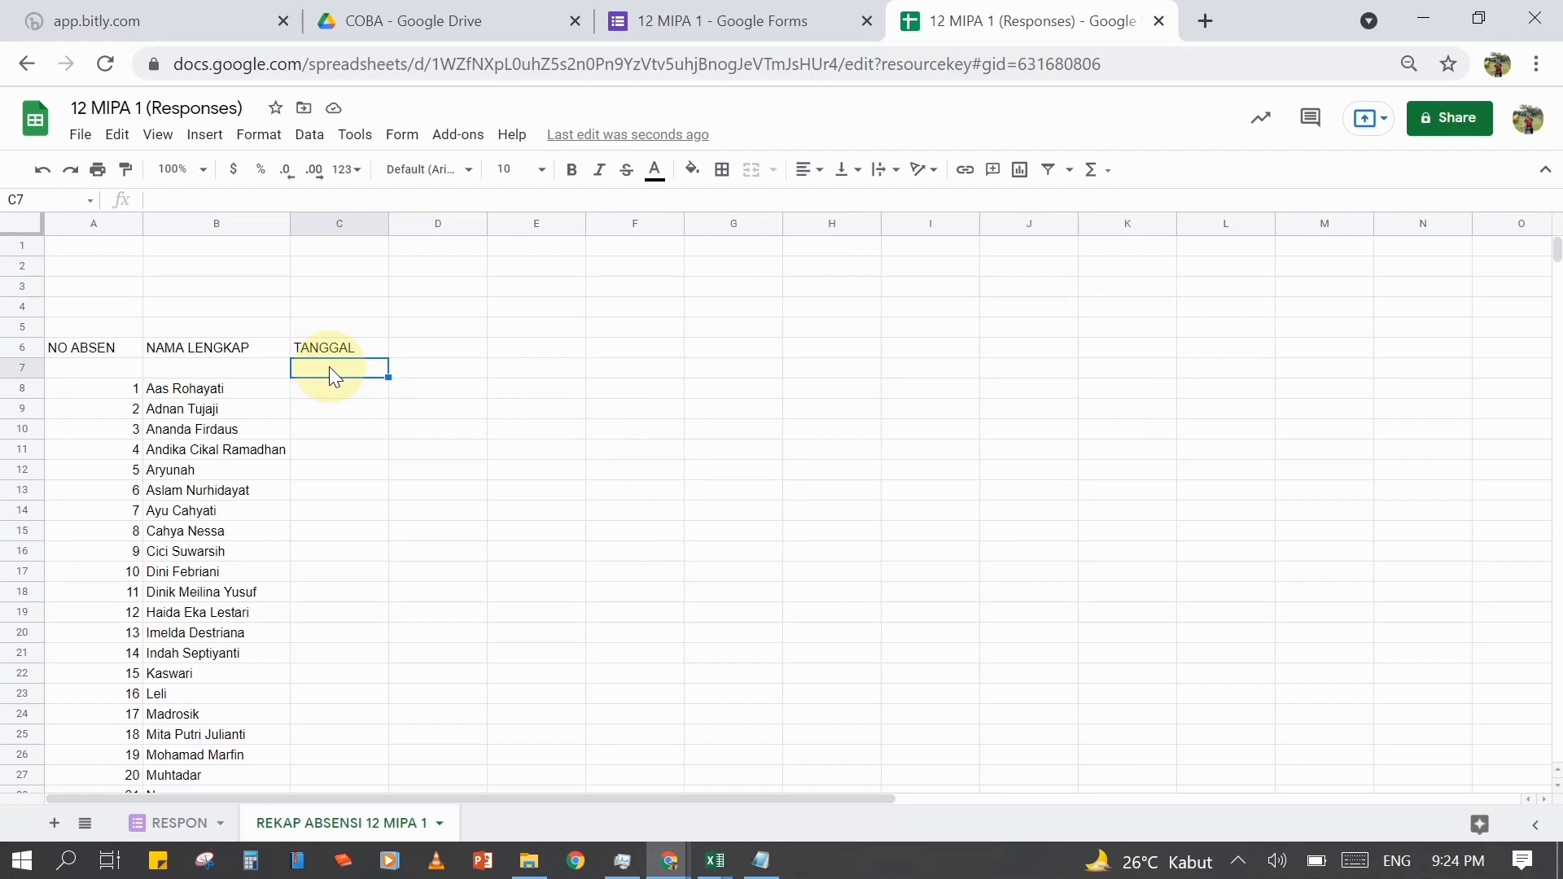
type("0")
key("Return")
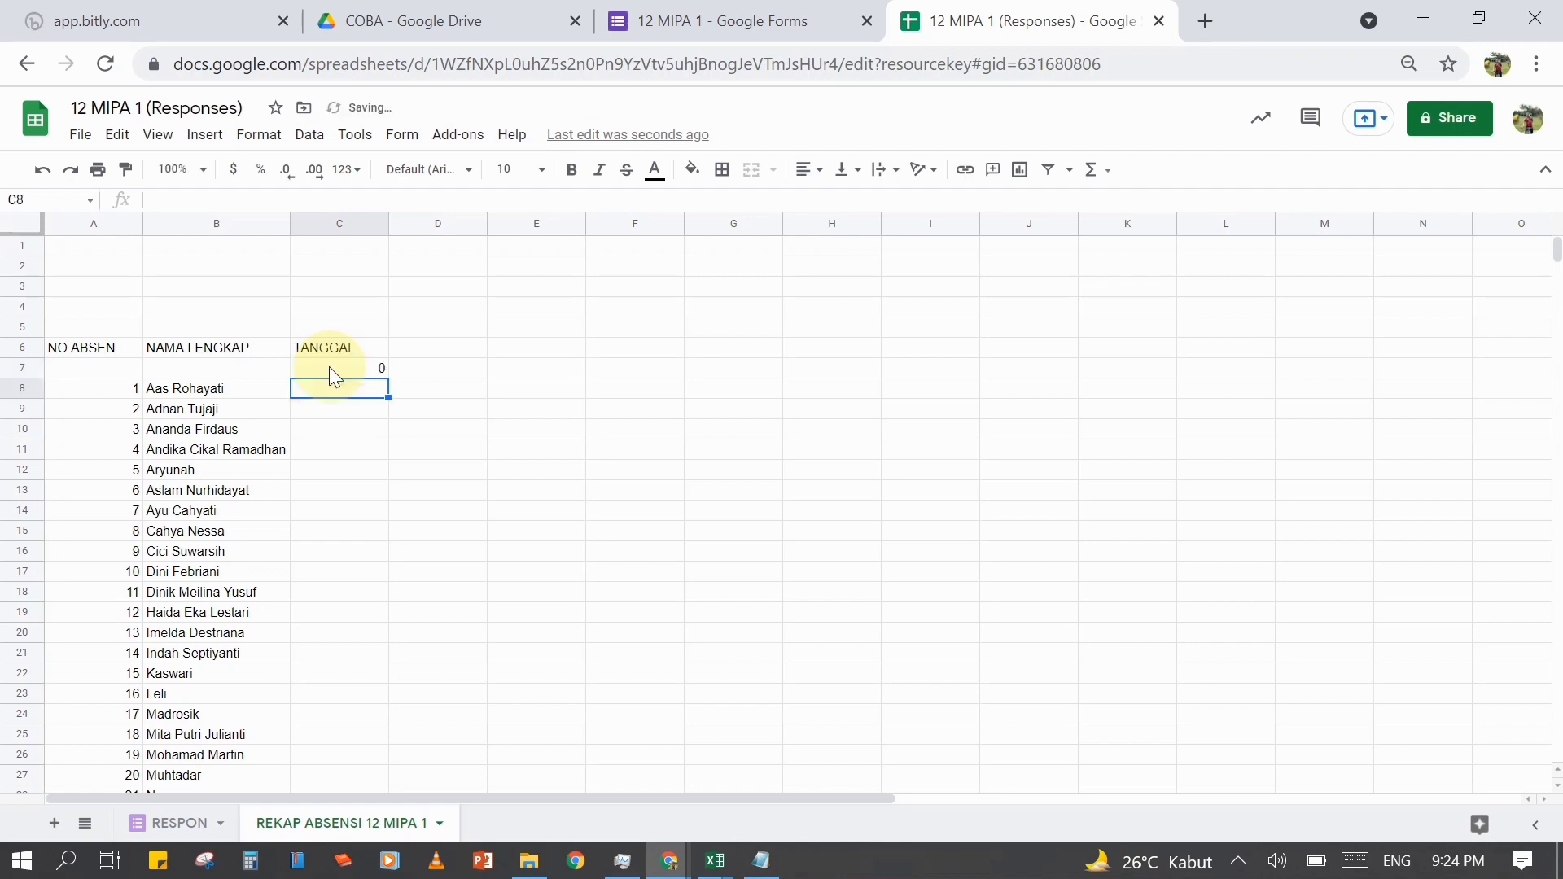
left_click(329, 368)
type("07/")
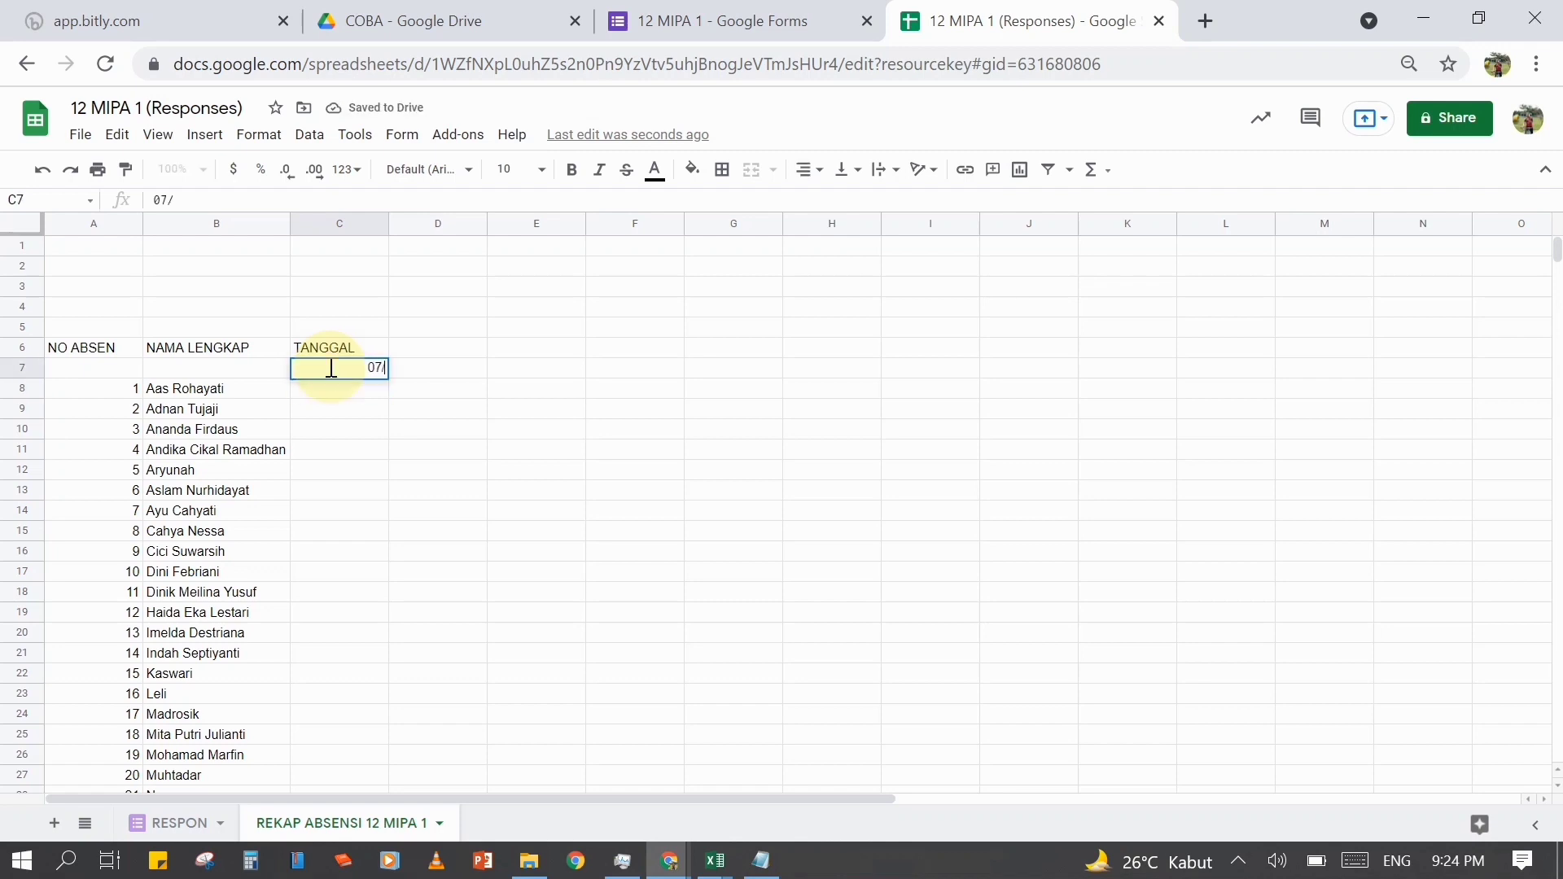
type("28/2021")
key("Return")
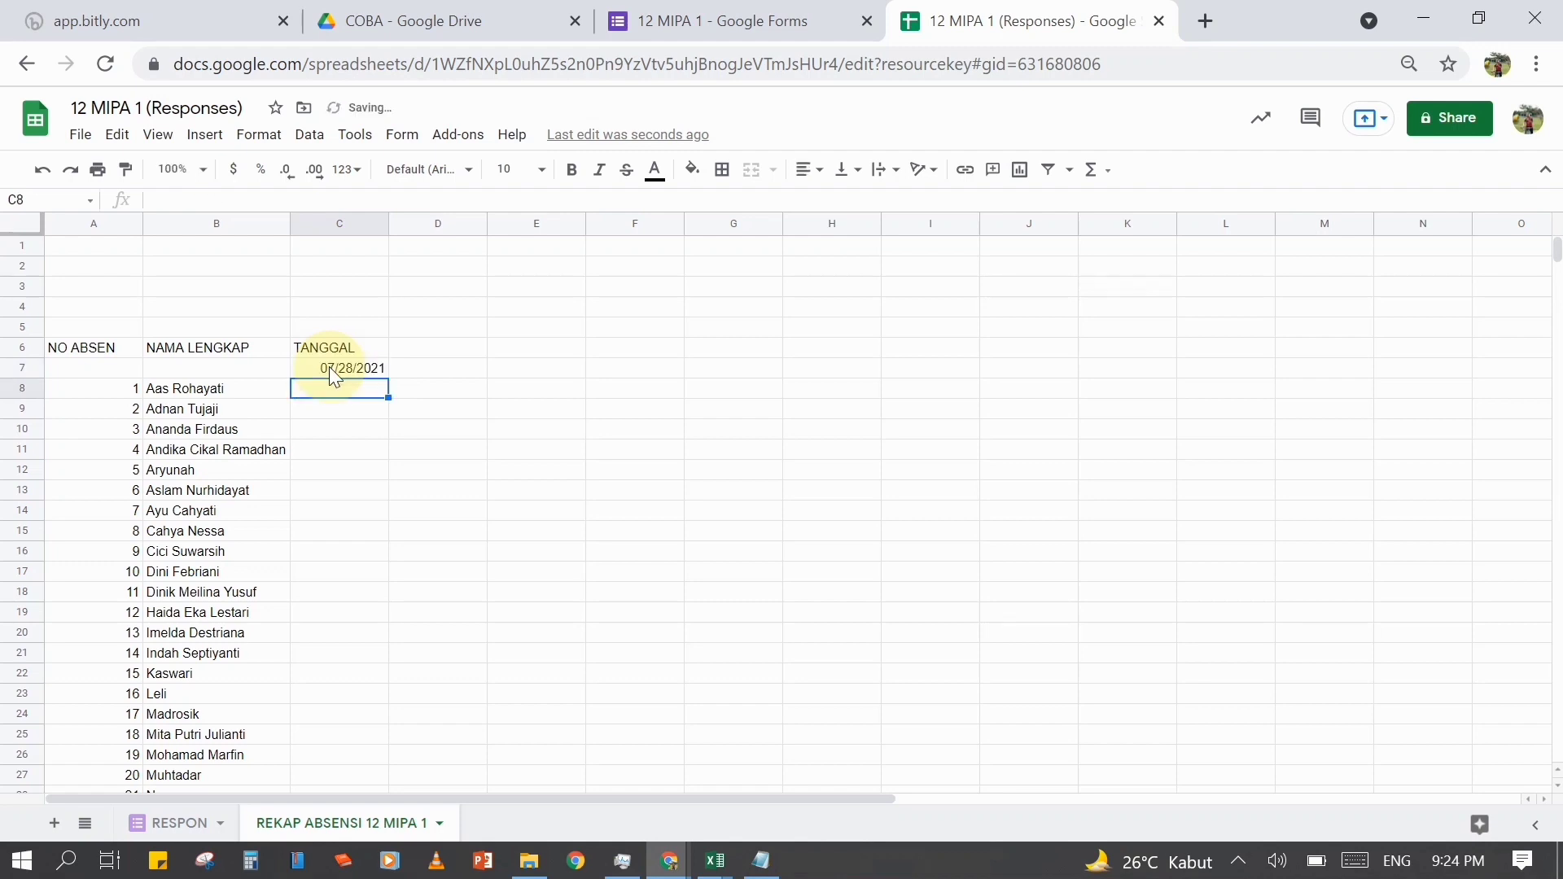
- Merge cells B6:B7 for the NAMA LENGKAP header and cells A6:A7 for the NO ABSEN header
left_click(329, 366)
left_click(225, 366)
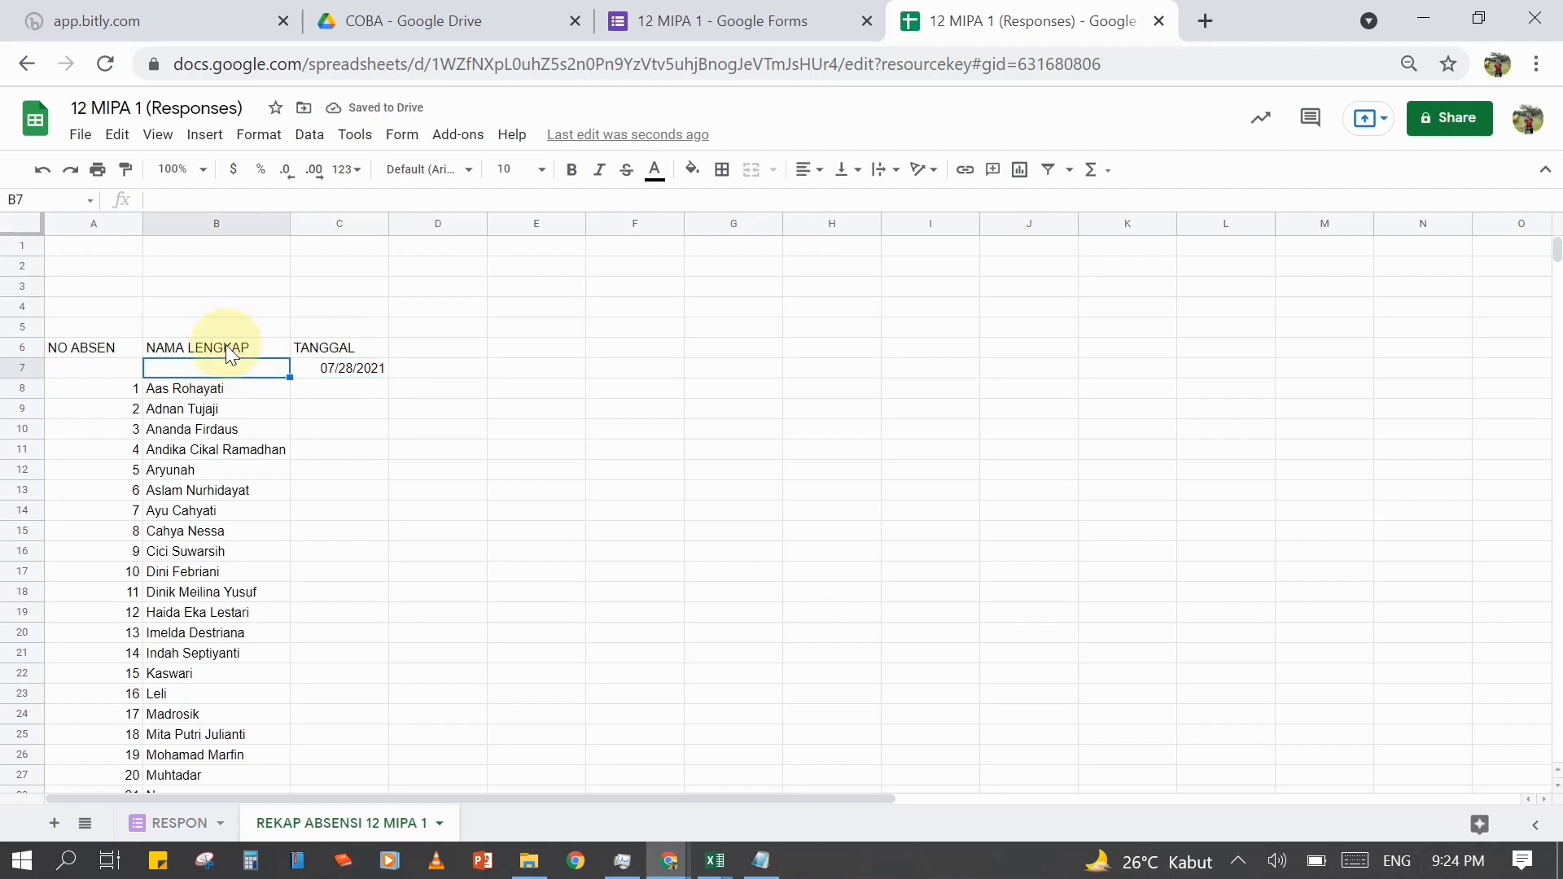
left_click_drag(227, 349, 232, 368)
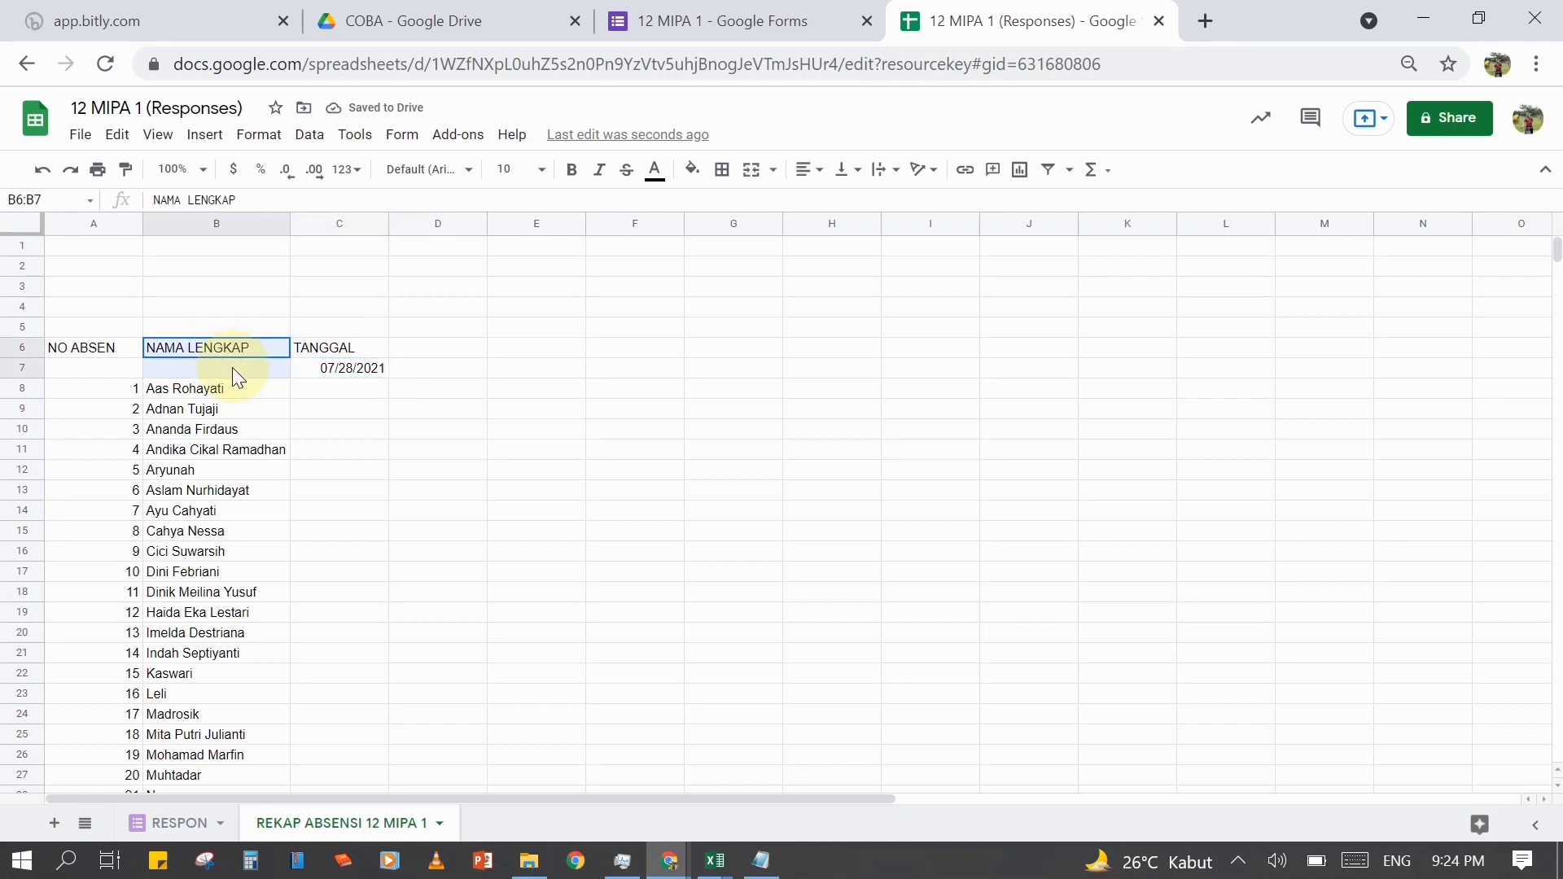
left_click(764, 174)
left_click(101, 346)
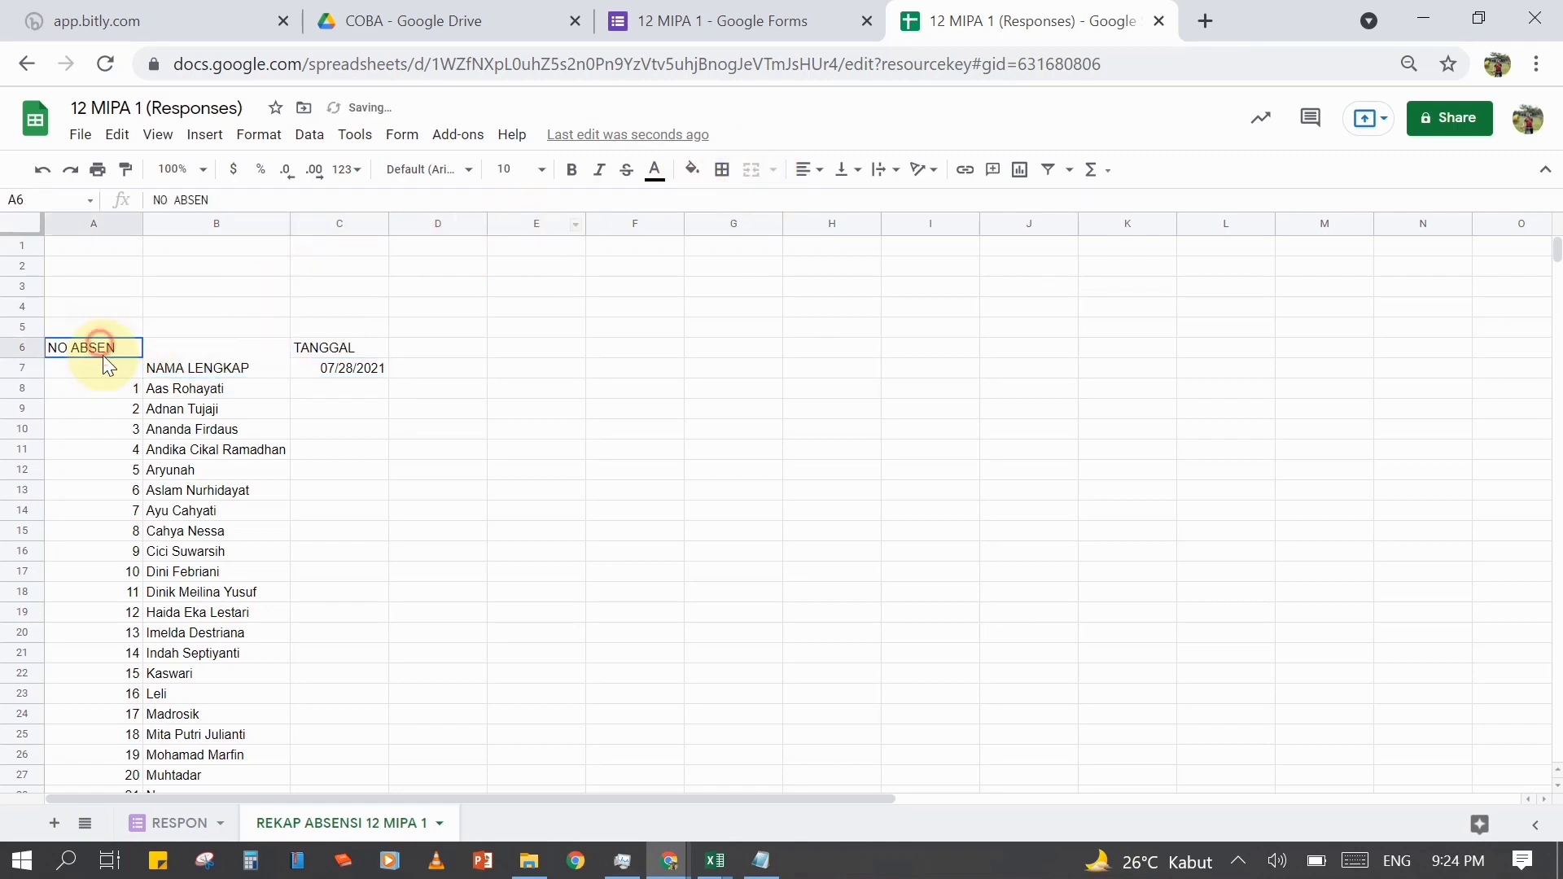
left_click_drag(106, 366, 106, 370)
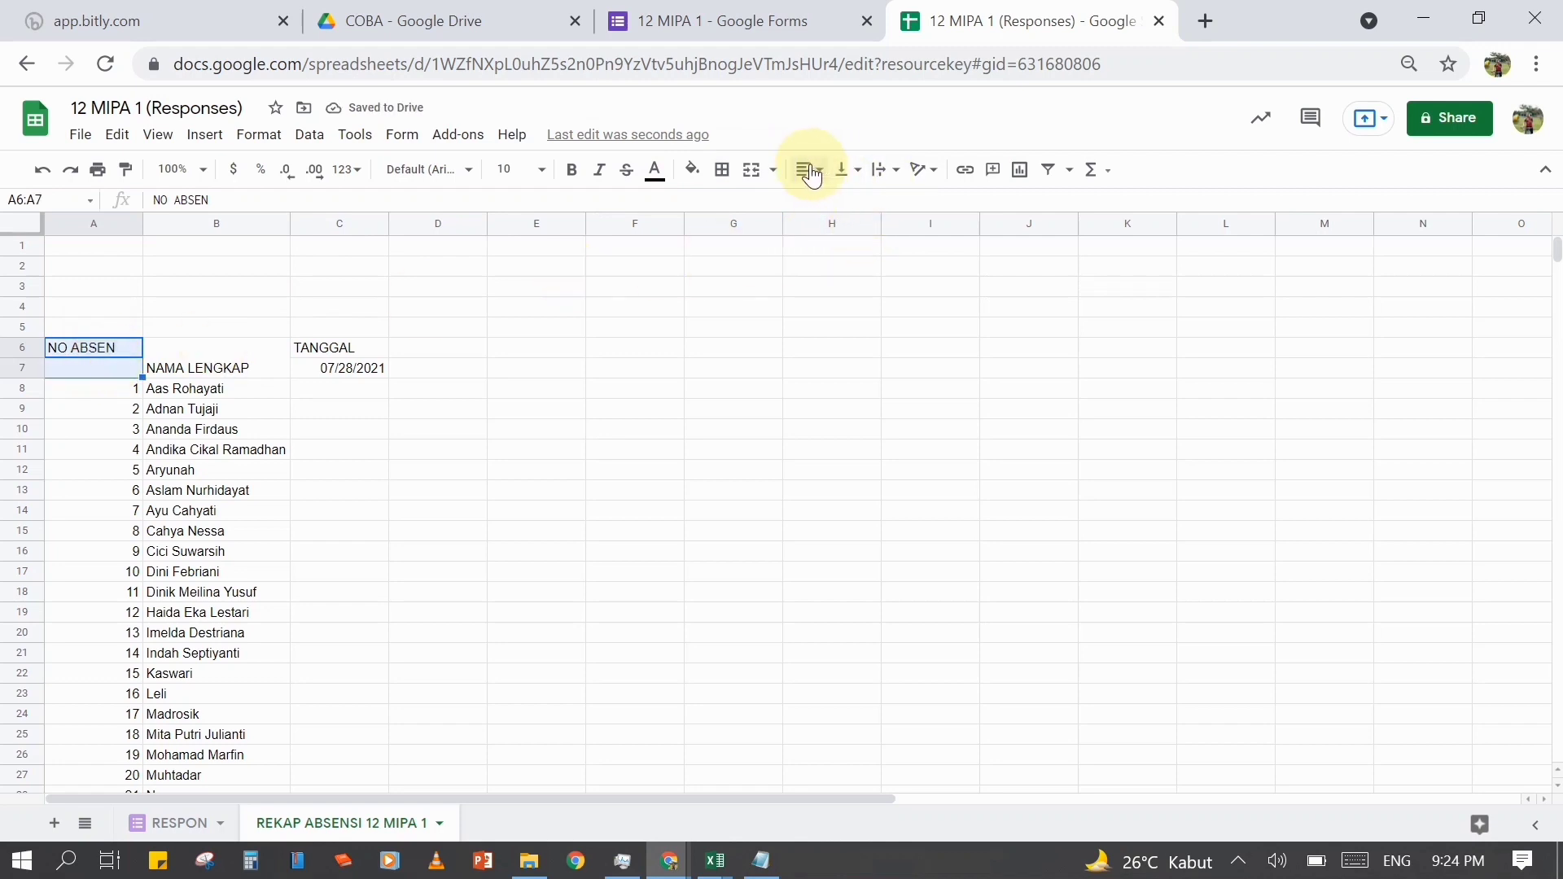
left_click(750, 171)
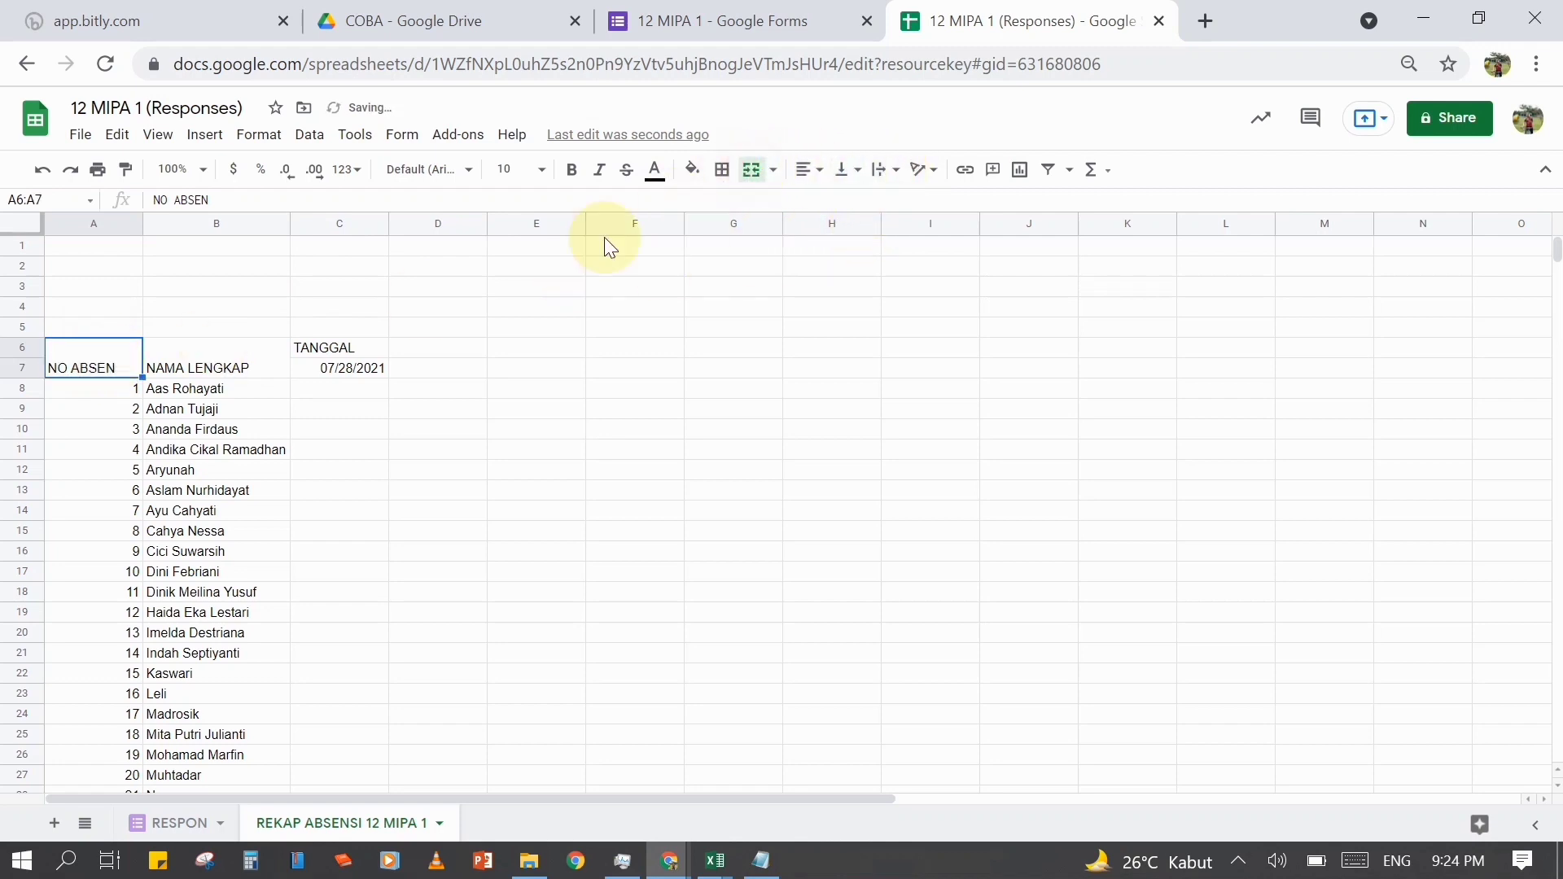
left_click(375, 390)
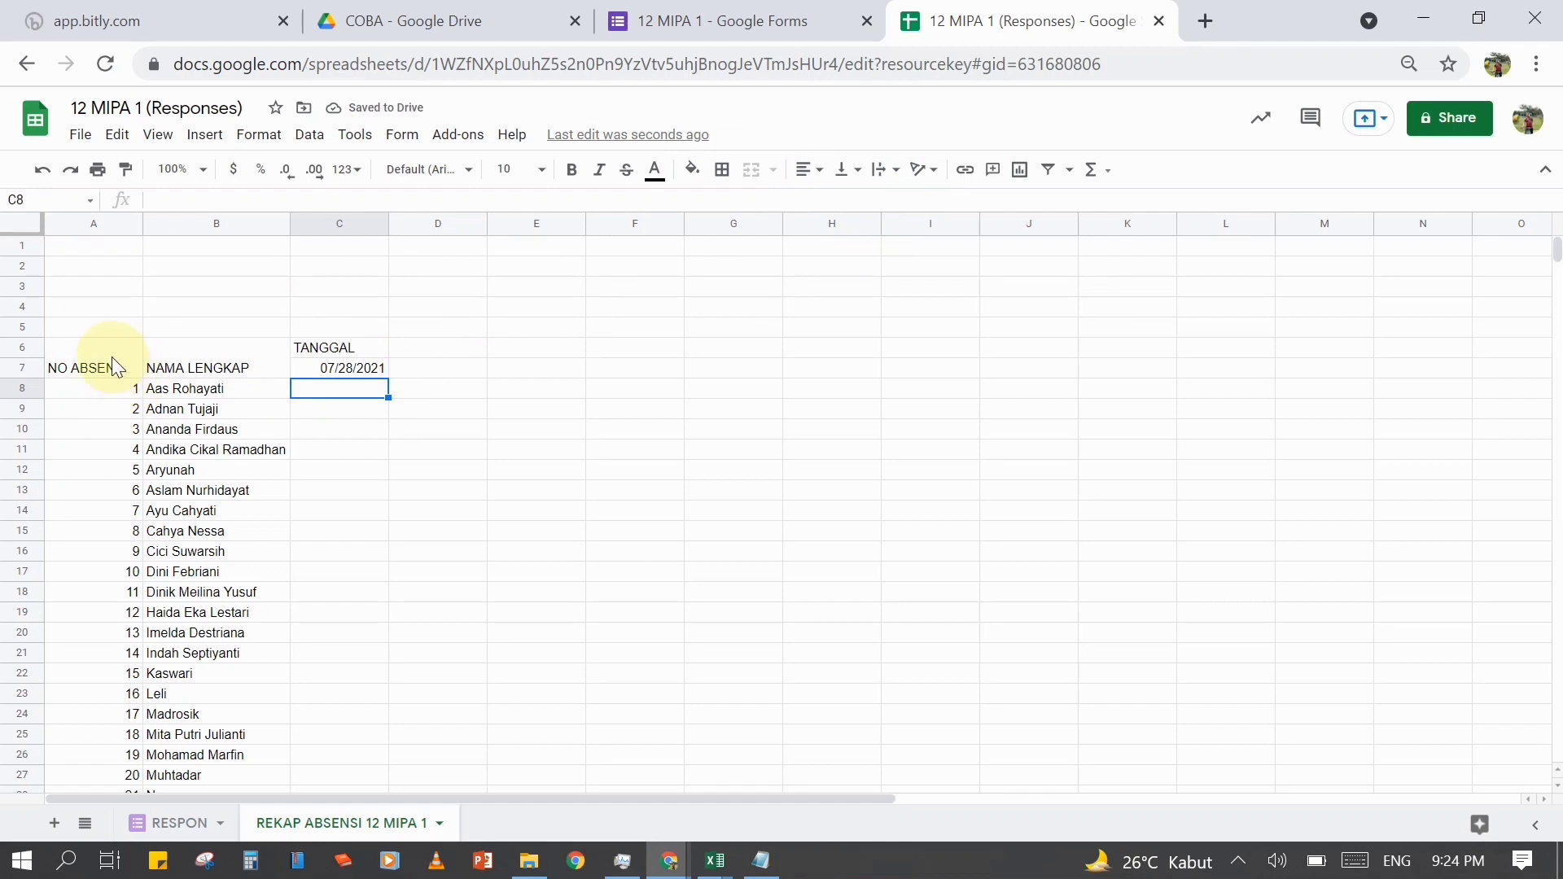
- Enter the formula =C7+7 in cell D7 to calculate the date one week after the first meeting
left_click(430, 371)
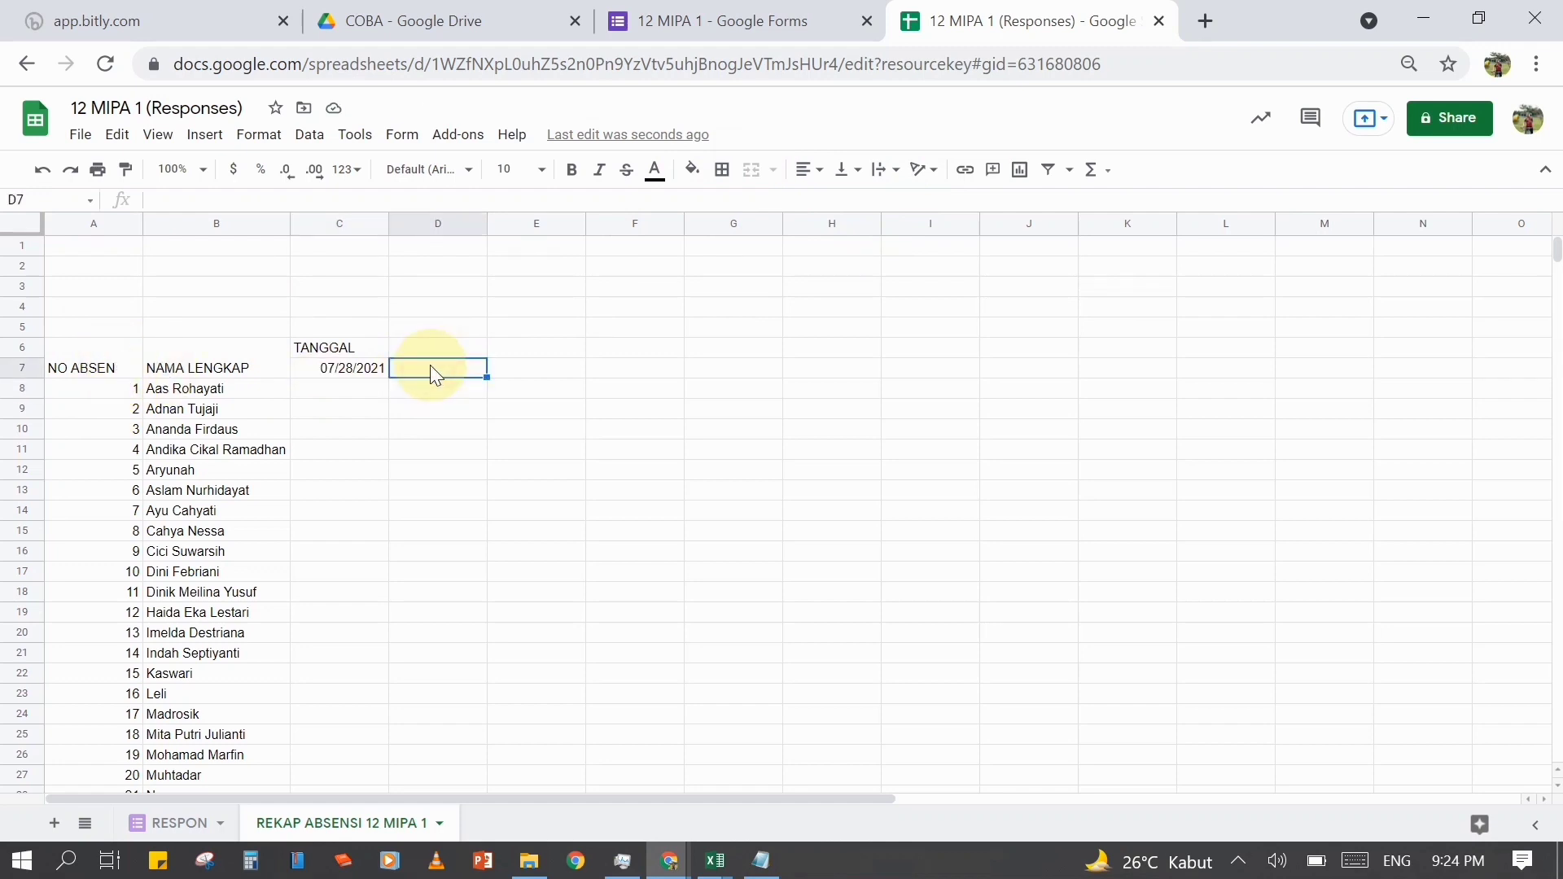
type("=")
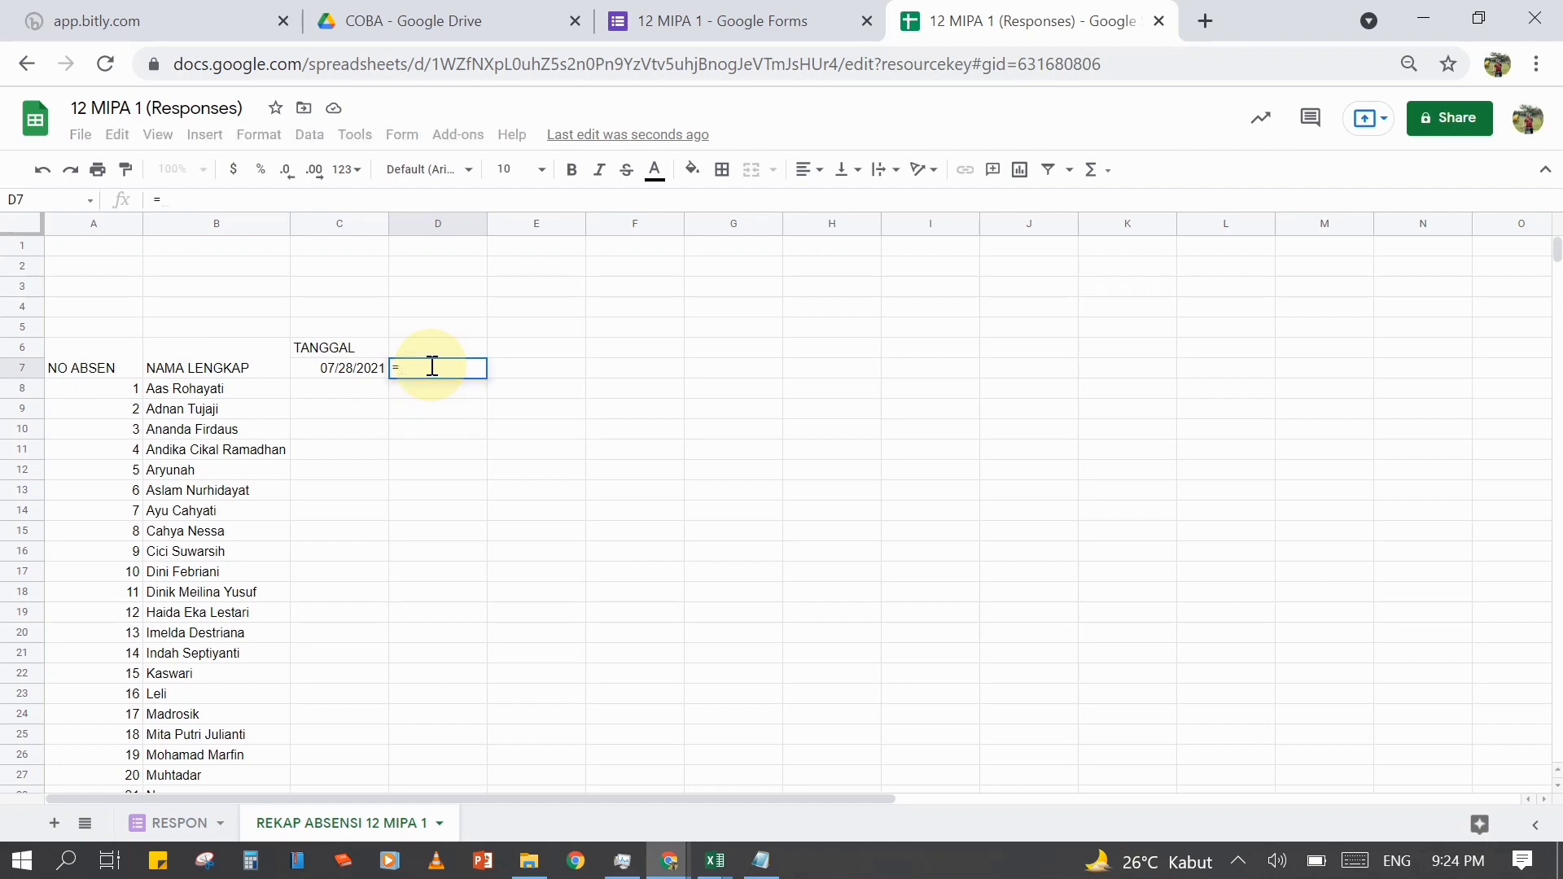
left_click(351, 371)
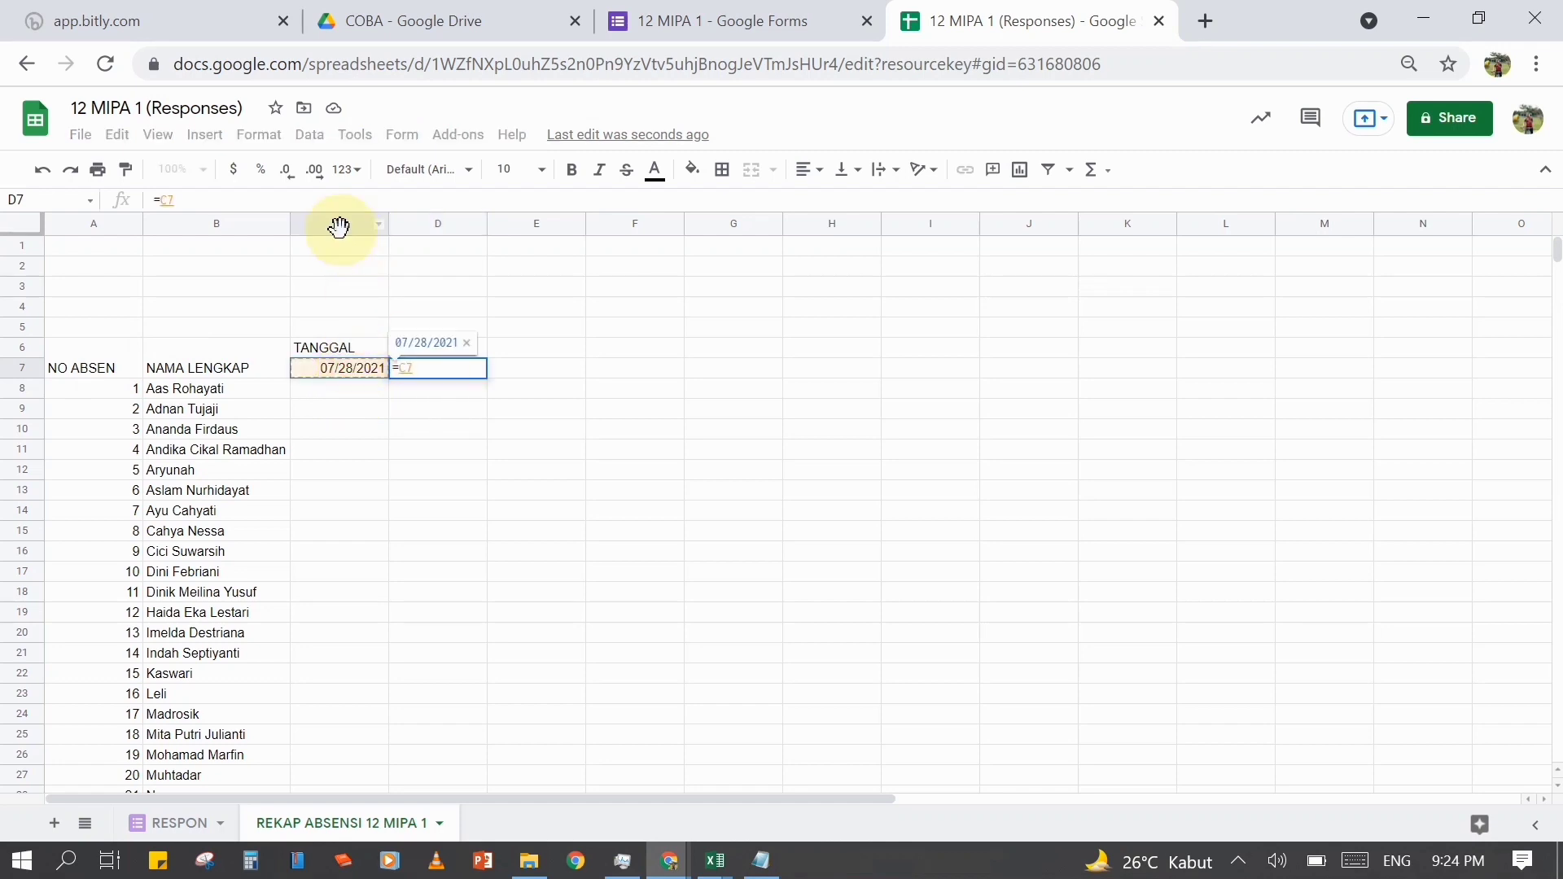
left_click(332, 199)
type("+")
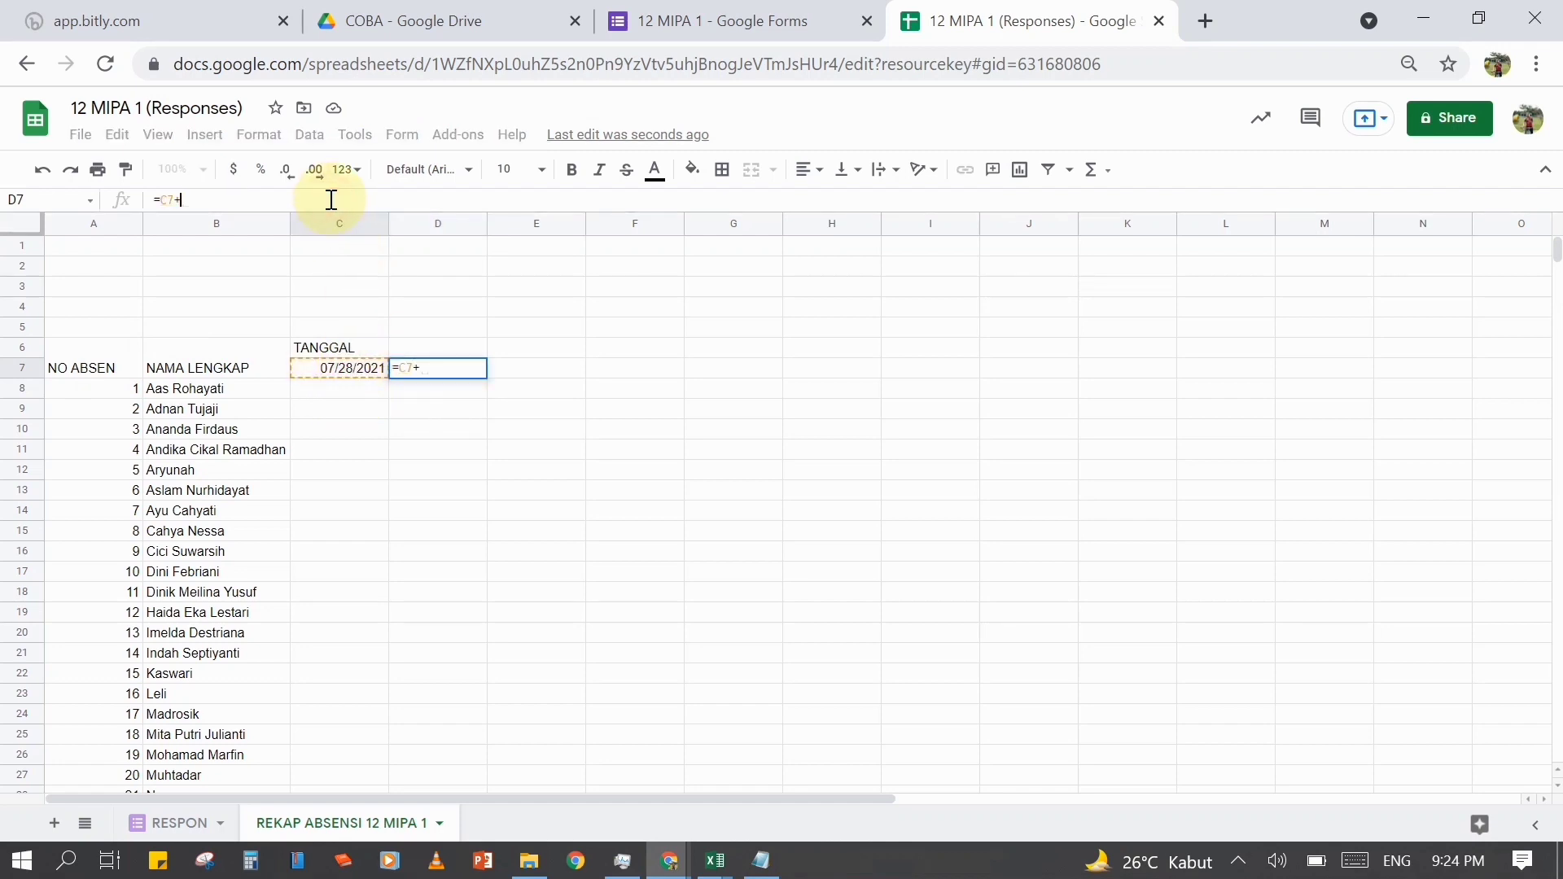
type("7")
key("Return")
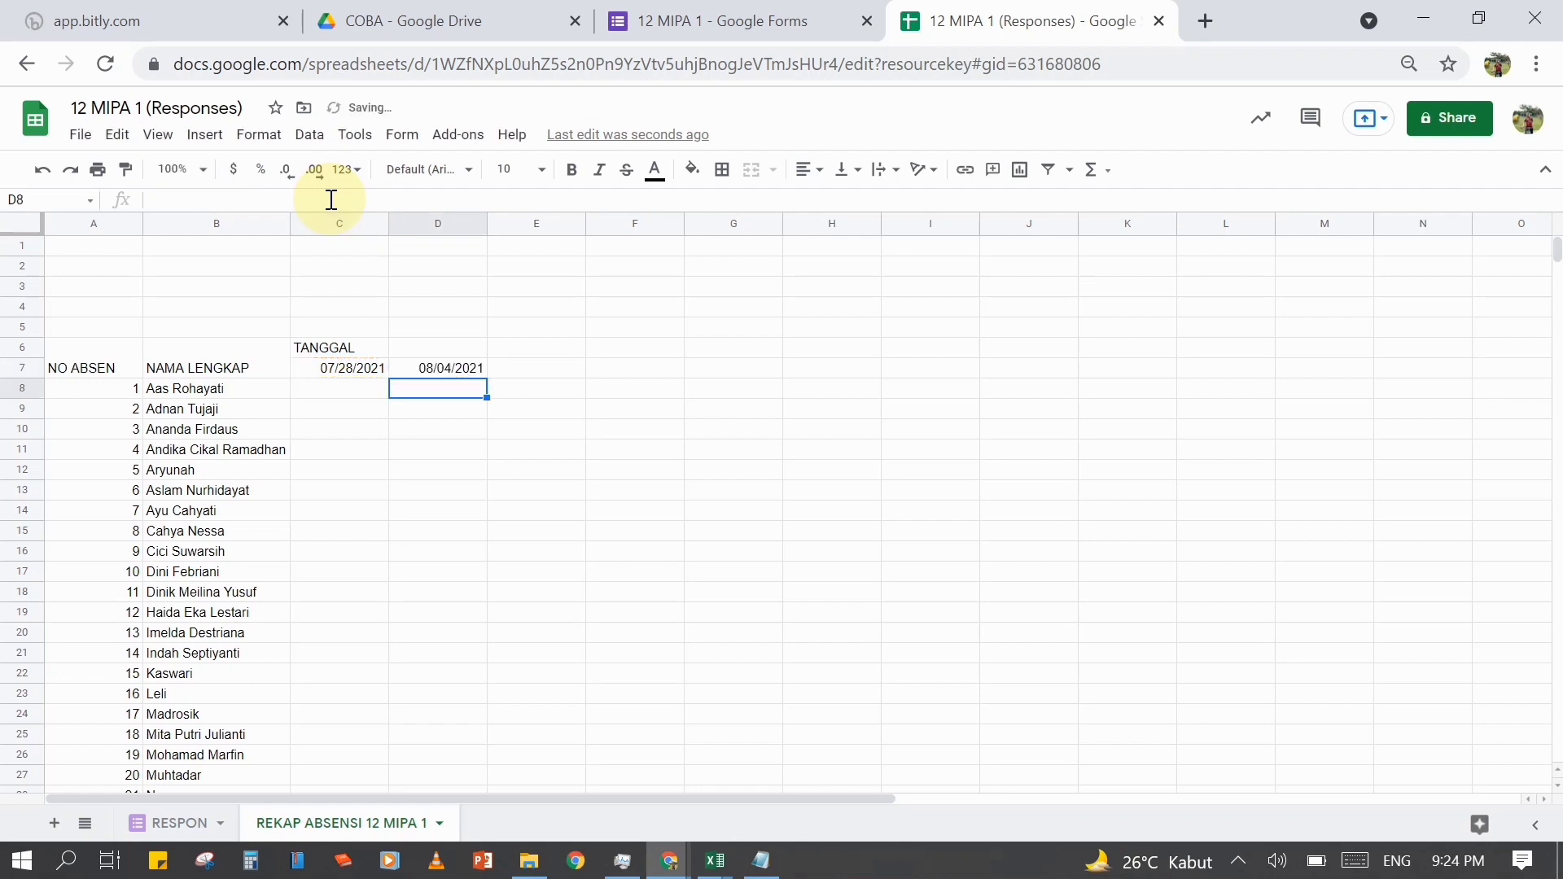
- Fill the weekly date formula from D7 across row 7 through column L
left_click(437, 366)
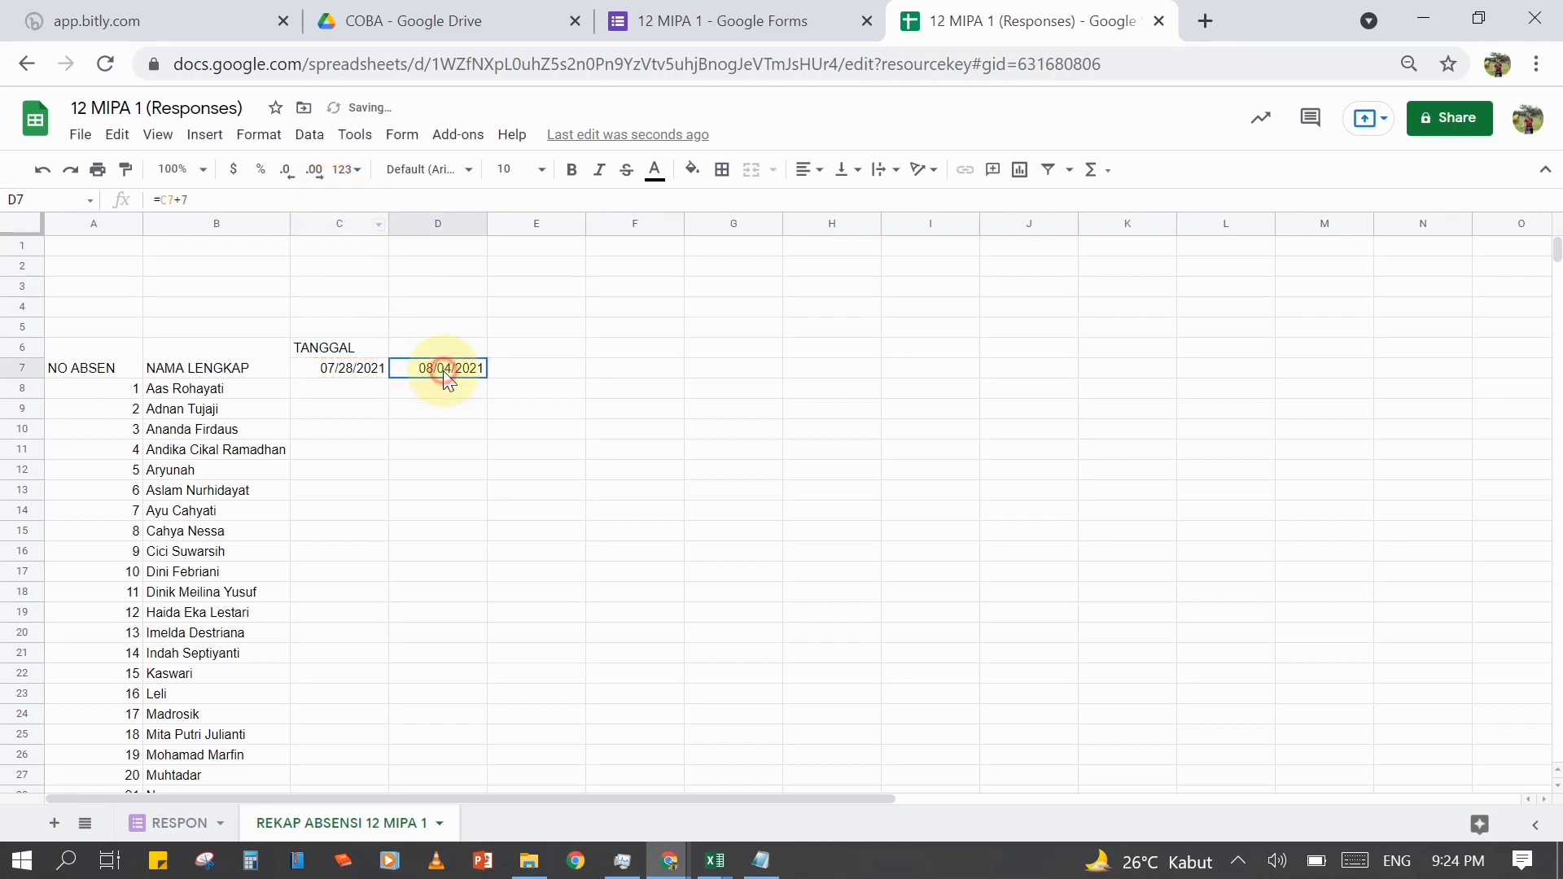
left_click_drag(619, 381, 1213, 381)
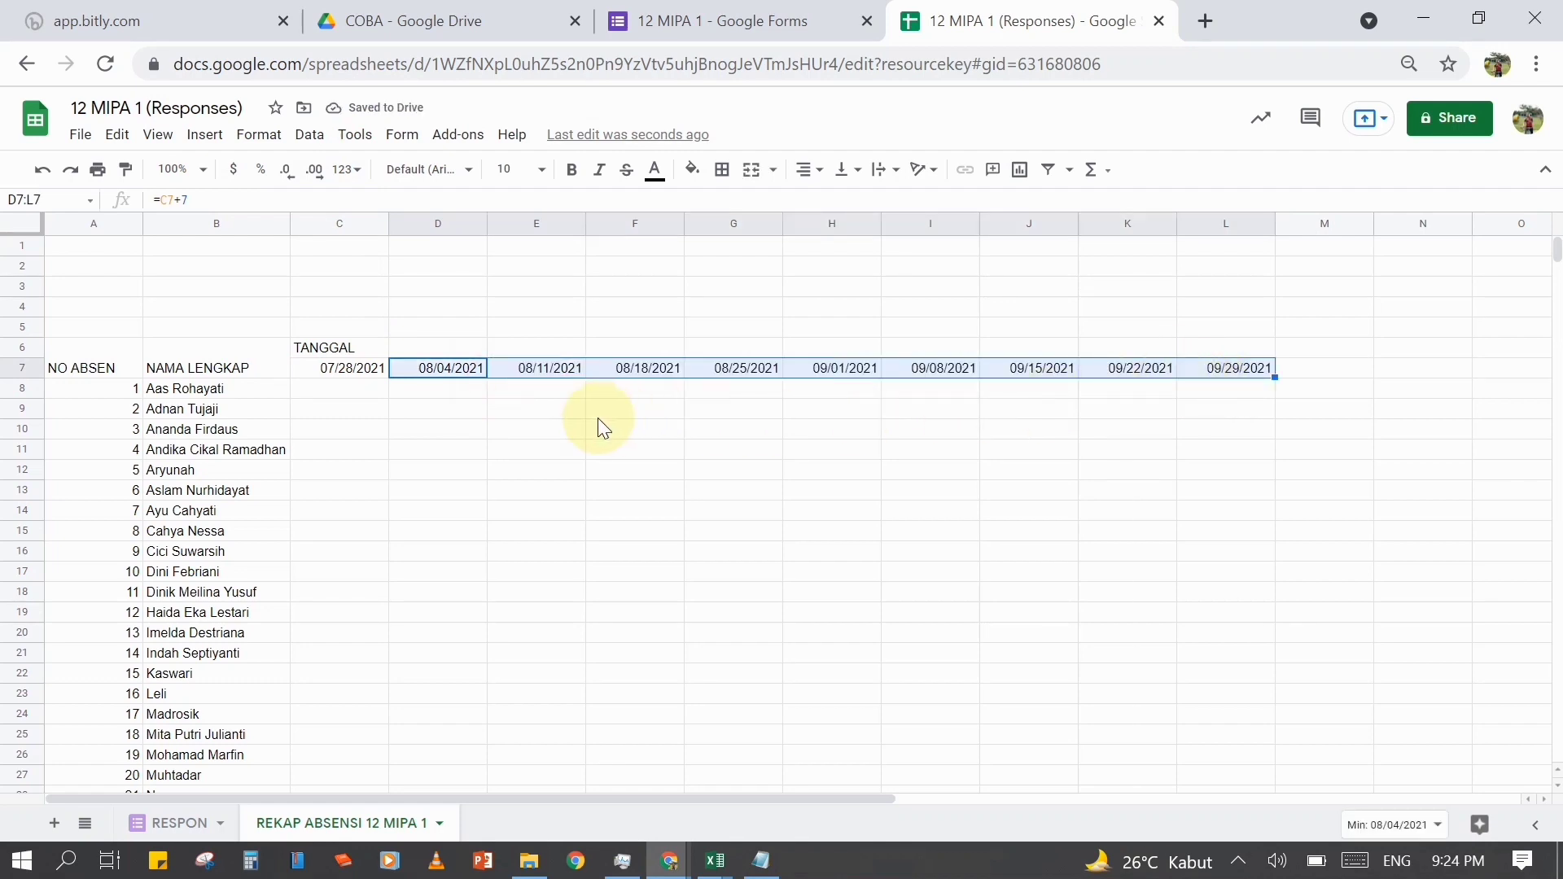
left_click(338, 366)
left_click(429, 434)
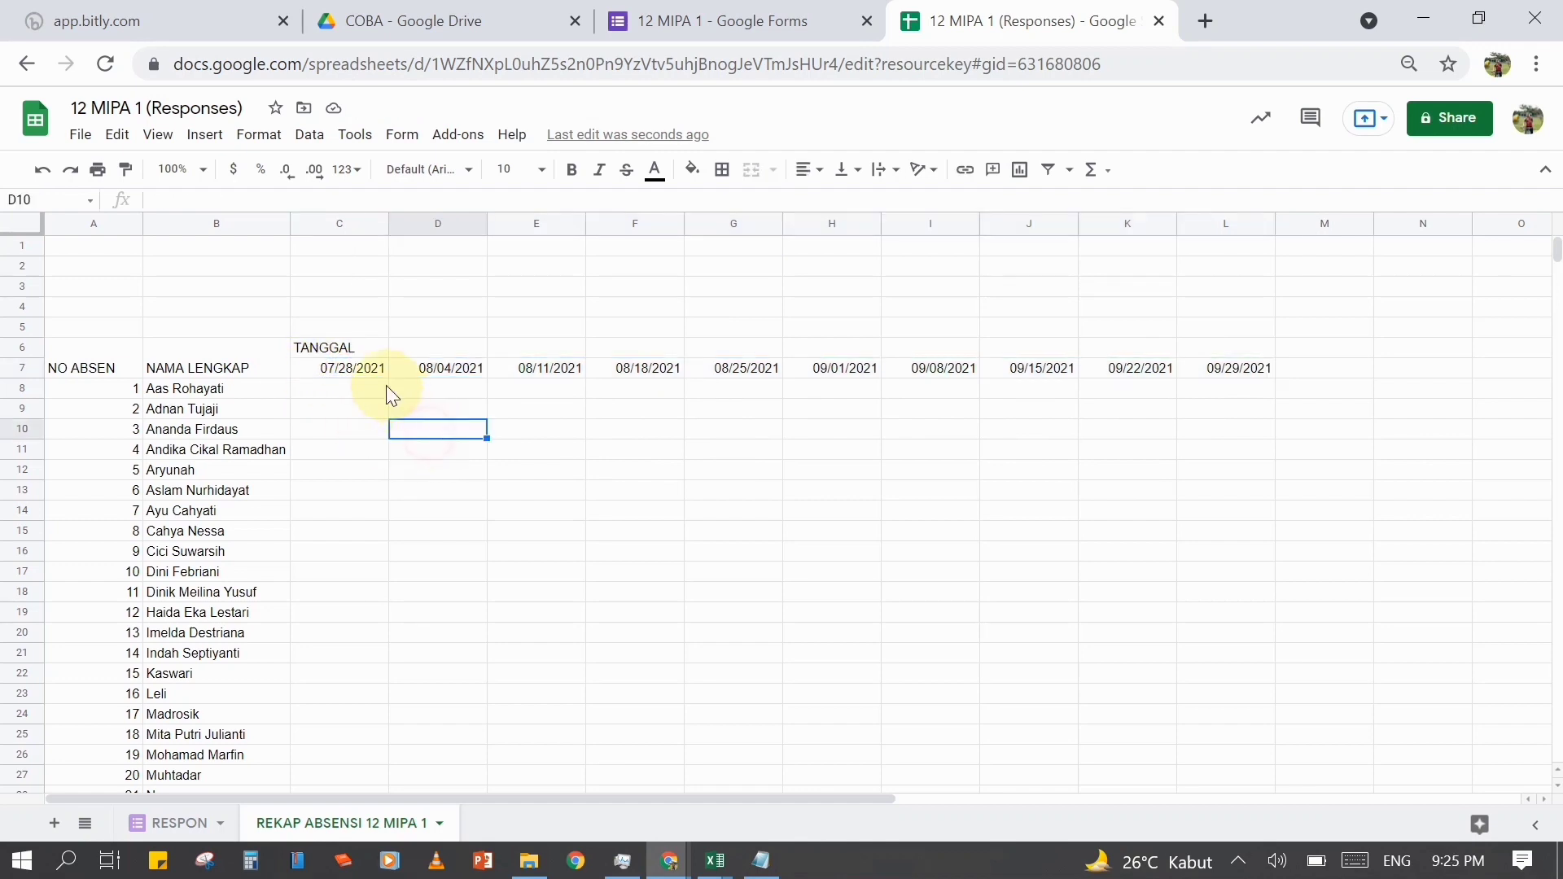
- Format the dates in C7:L7 with the day/month number format 26/09
left_click_drag(361, 369, 1239, 368)
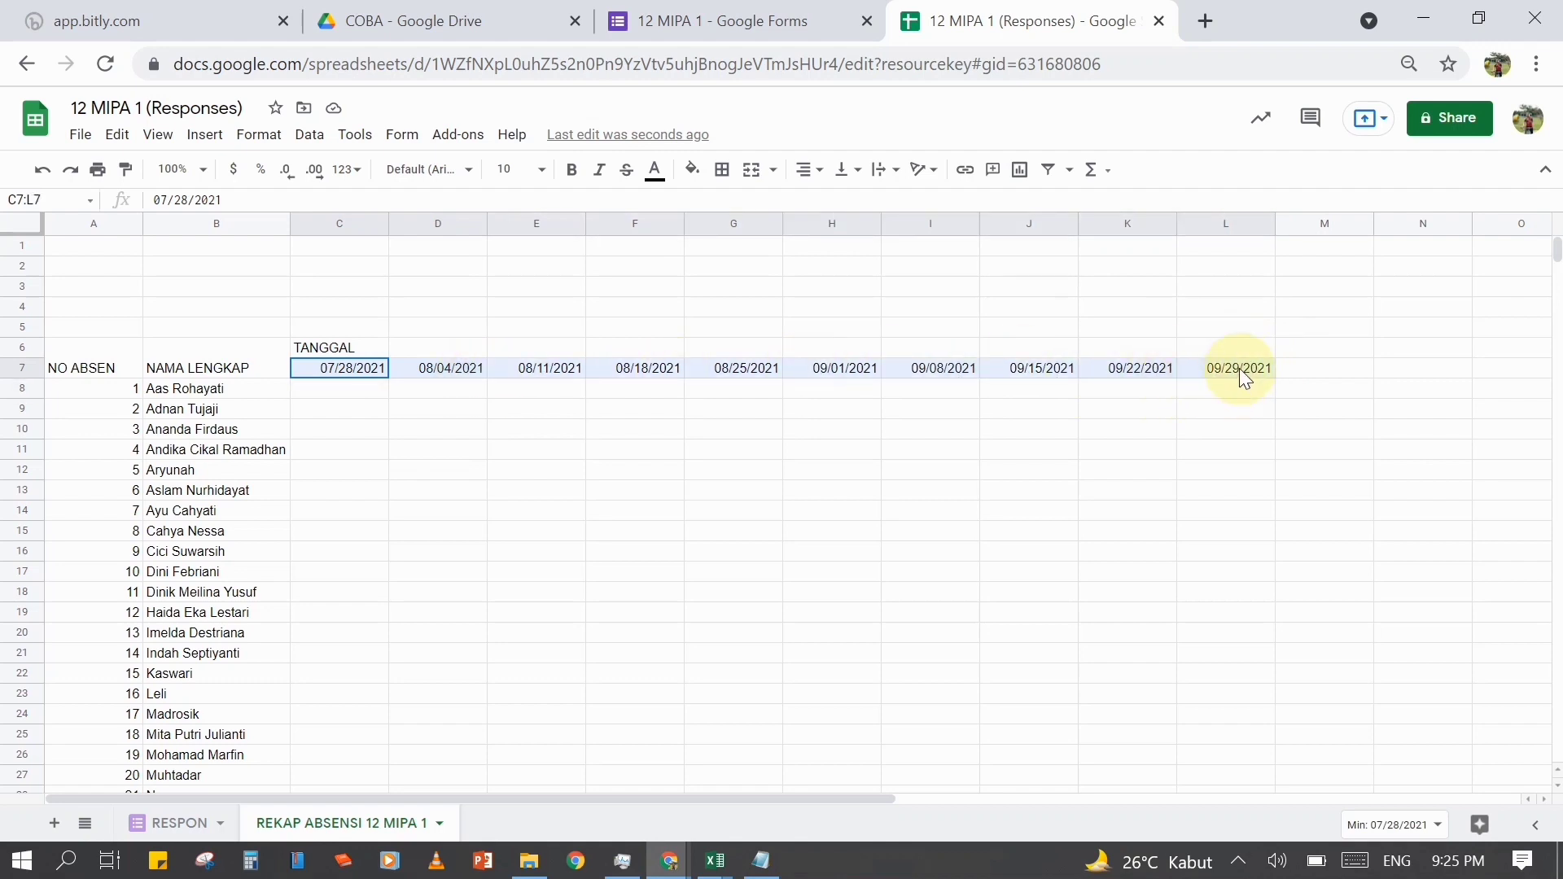
left_click(263, 137)
mouse_move(325, 220)
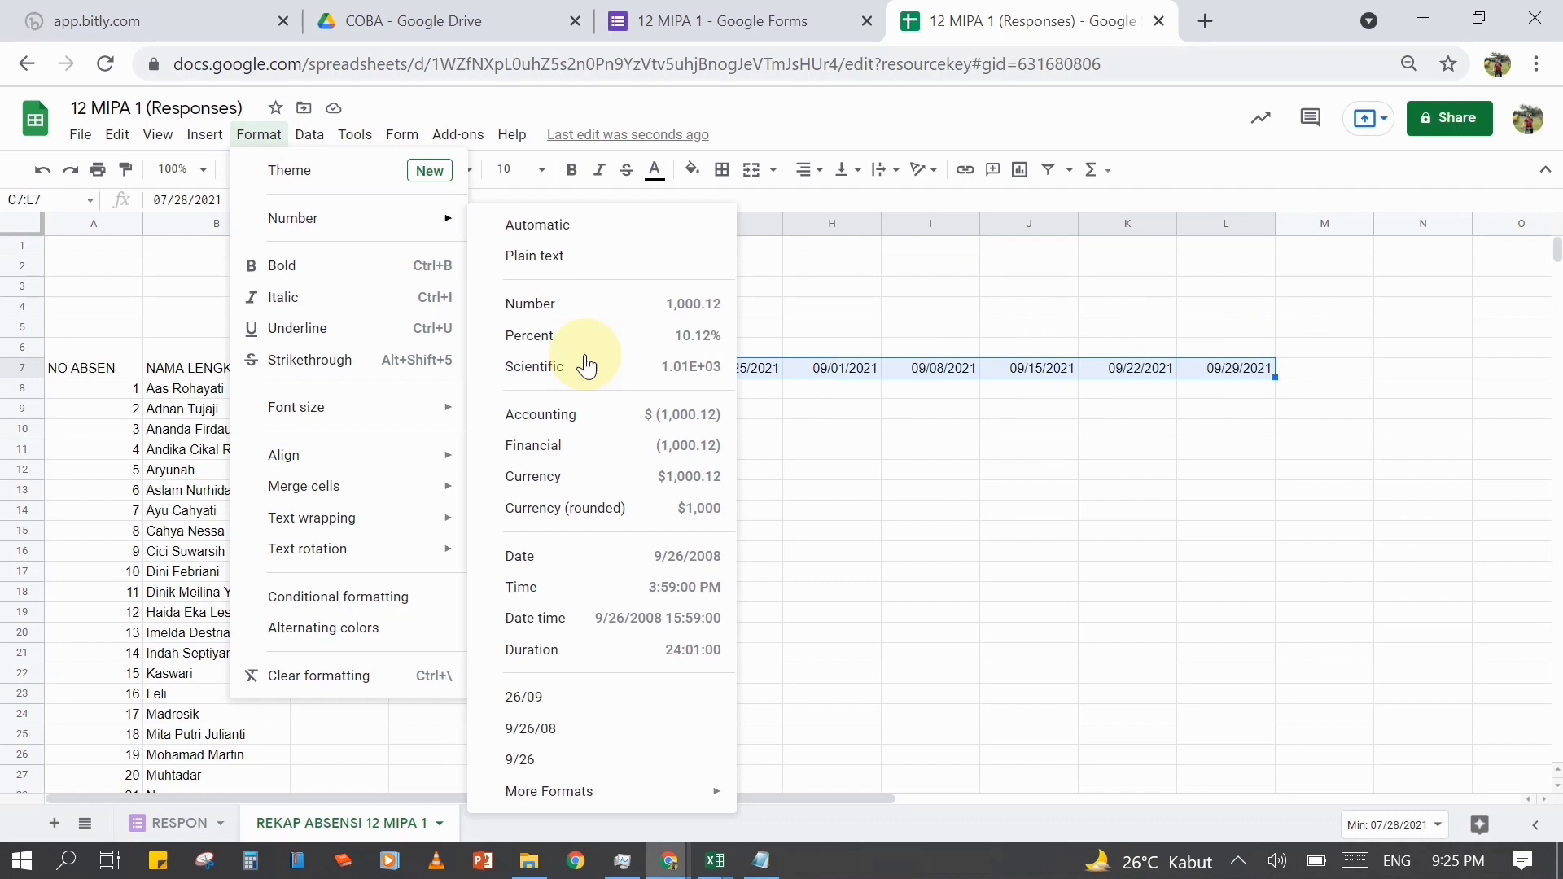
left_click(548, 701)
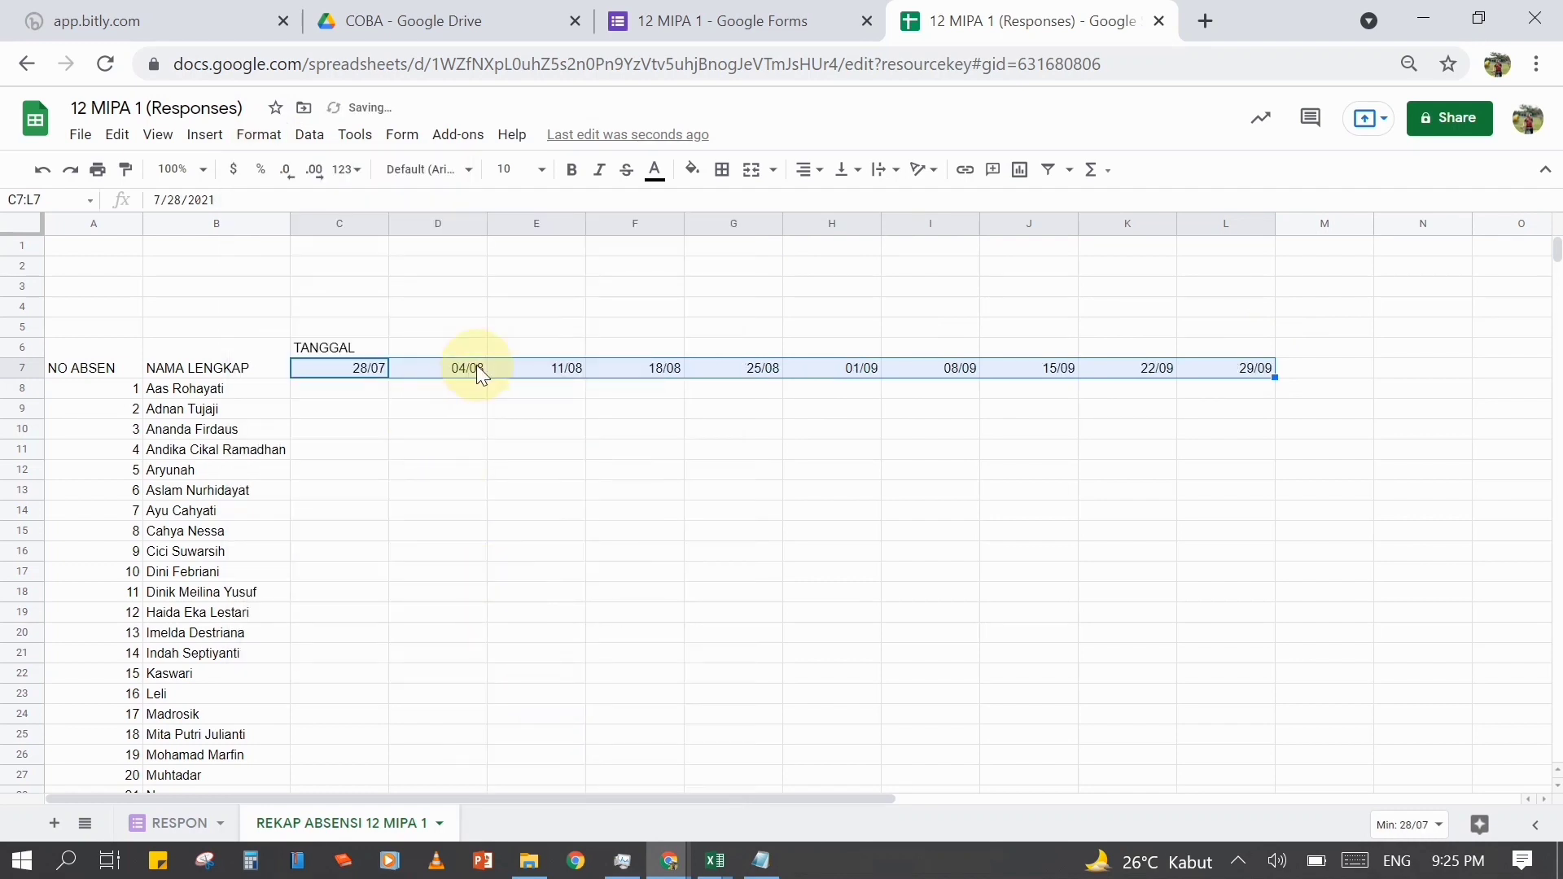
left_click(878, 473)
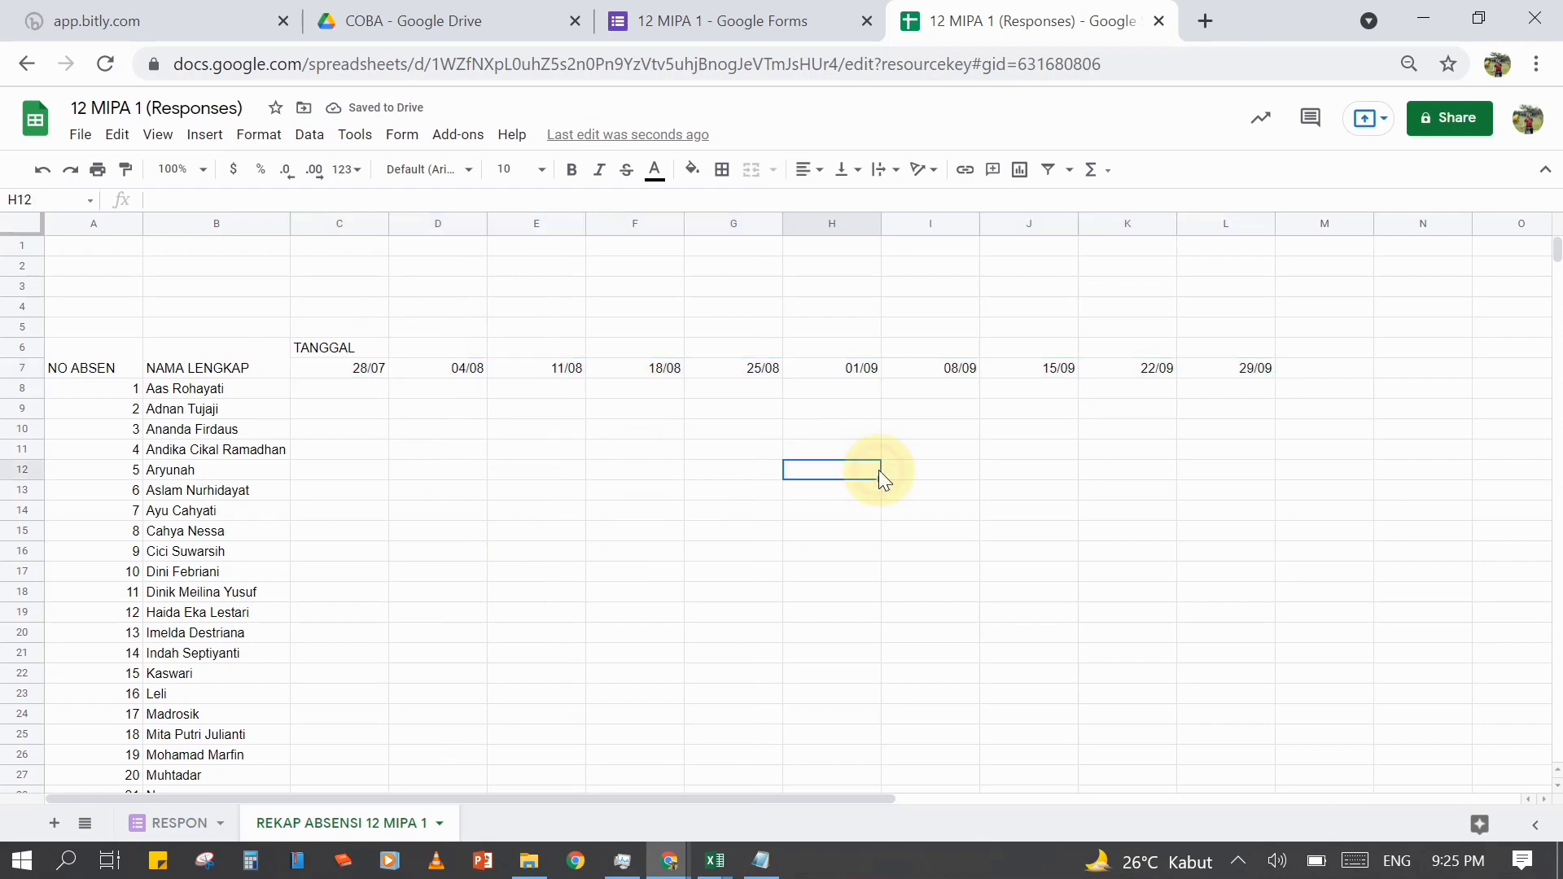
- Extend the weekly date formula from L7 across row 7 through column Y
left_click_drag(834, 801, 1198, 770)
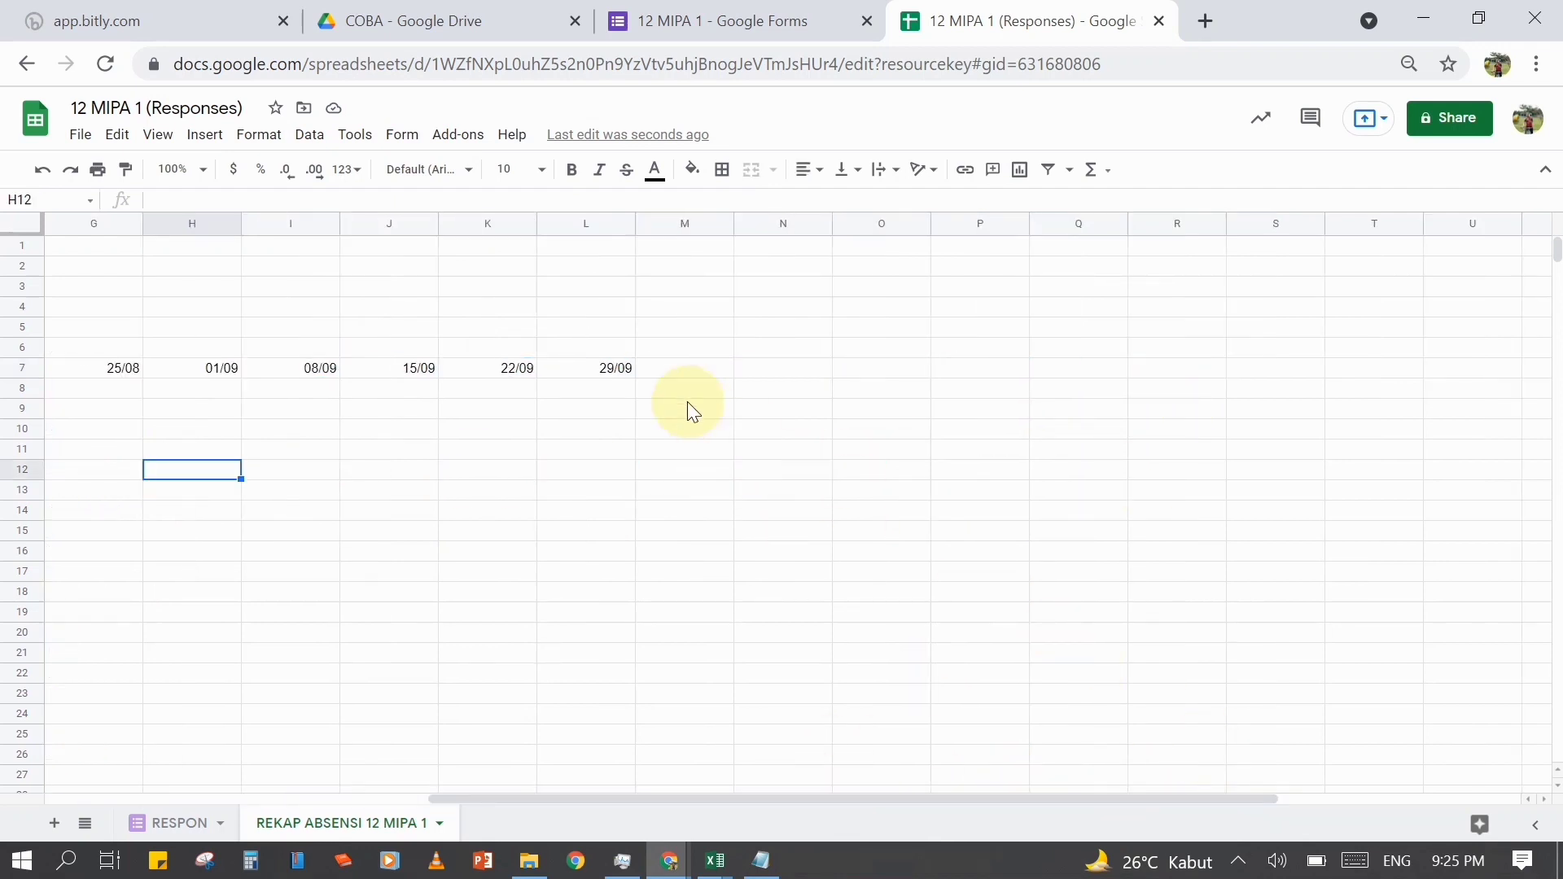
left_click(615, 371)
left_click_drag(636, 377, 1408, 401)
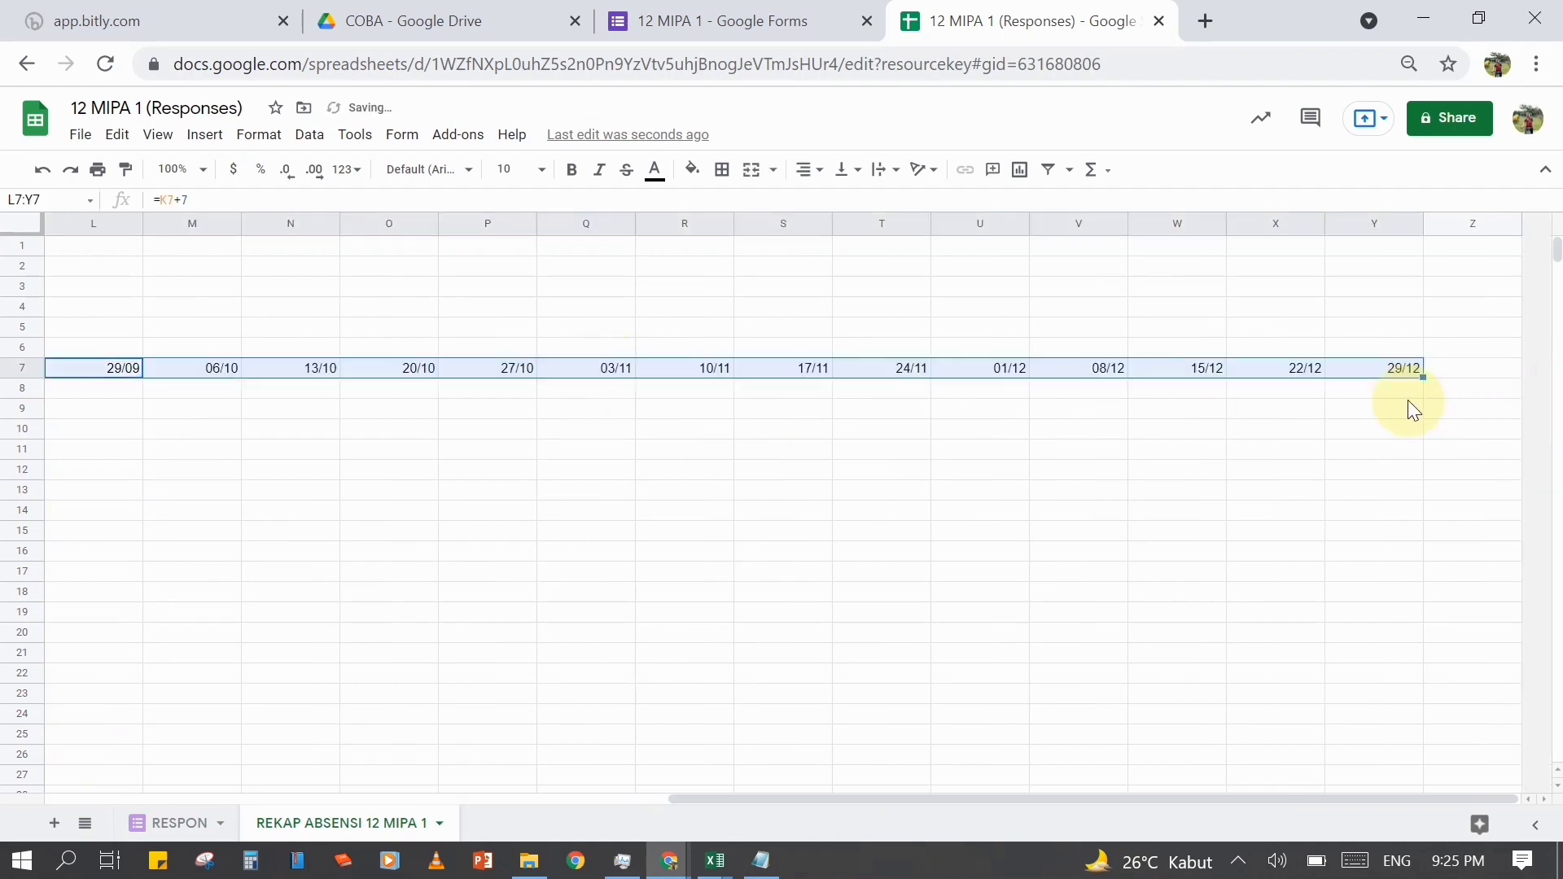
left_click(1347, 490)
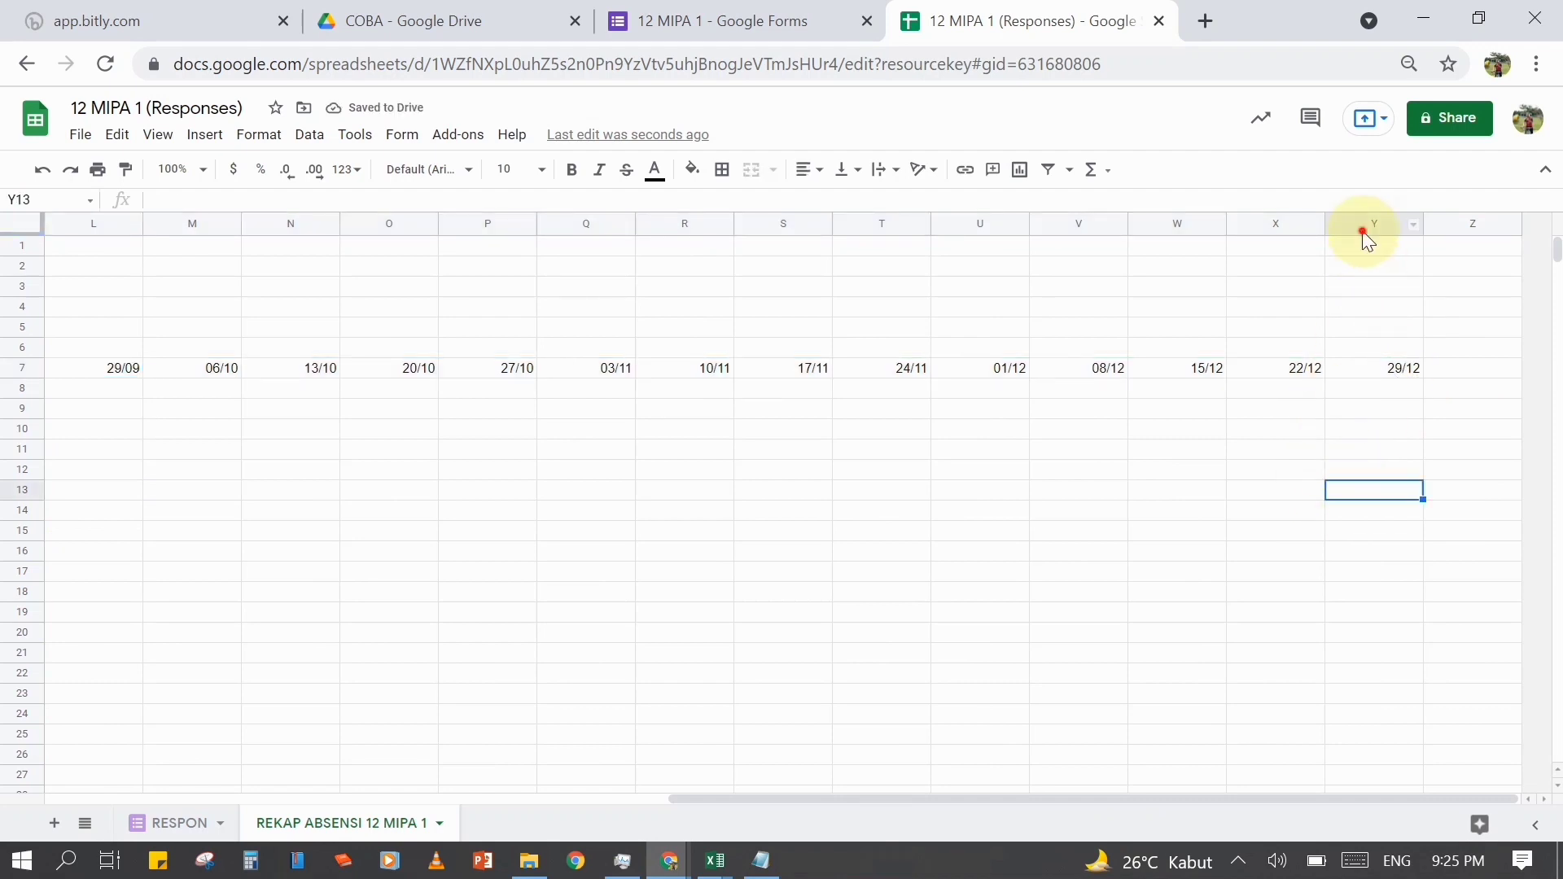
- Resize the date columns C through Y to a width of 40 pixels
left_click_drag(1364, 231, 306, 298)
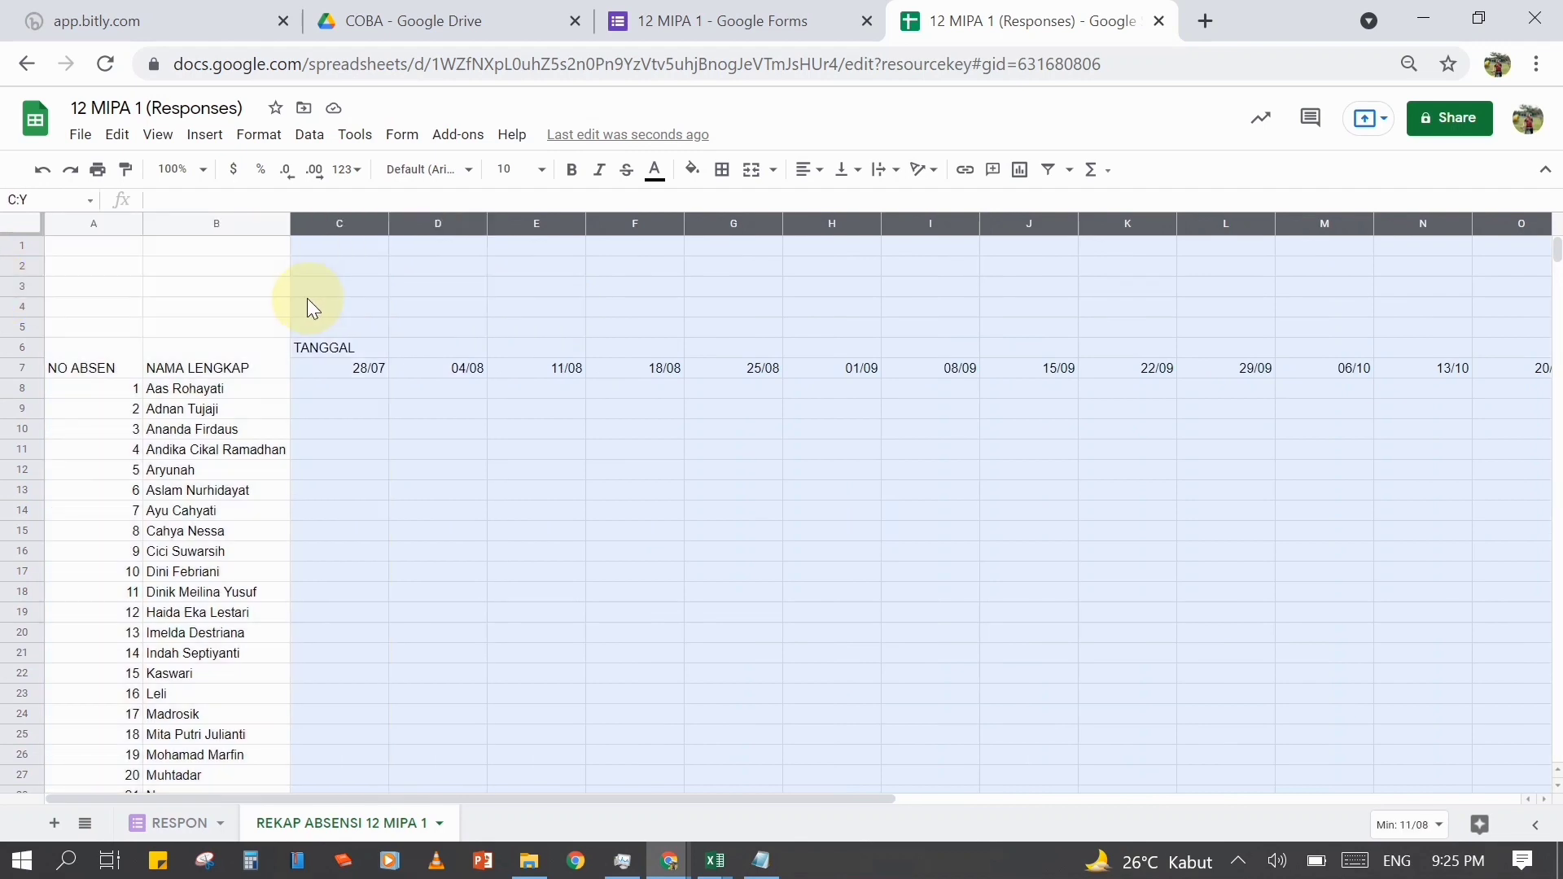
right_click(438, 228)
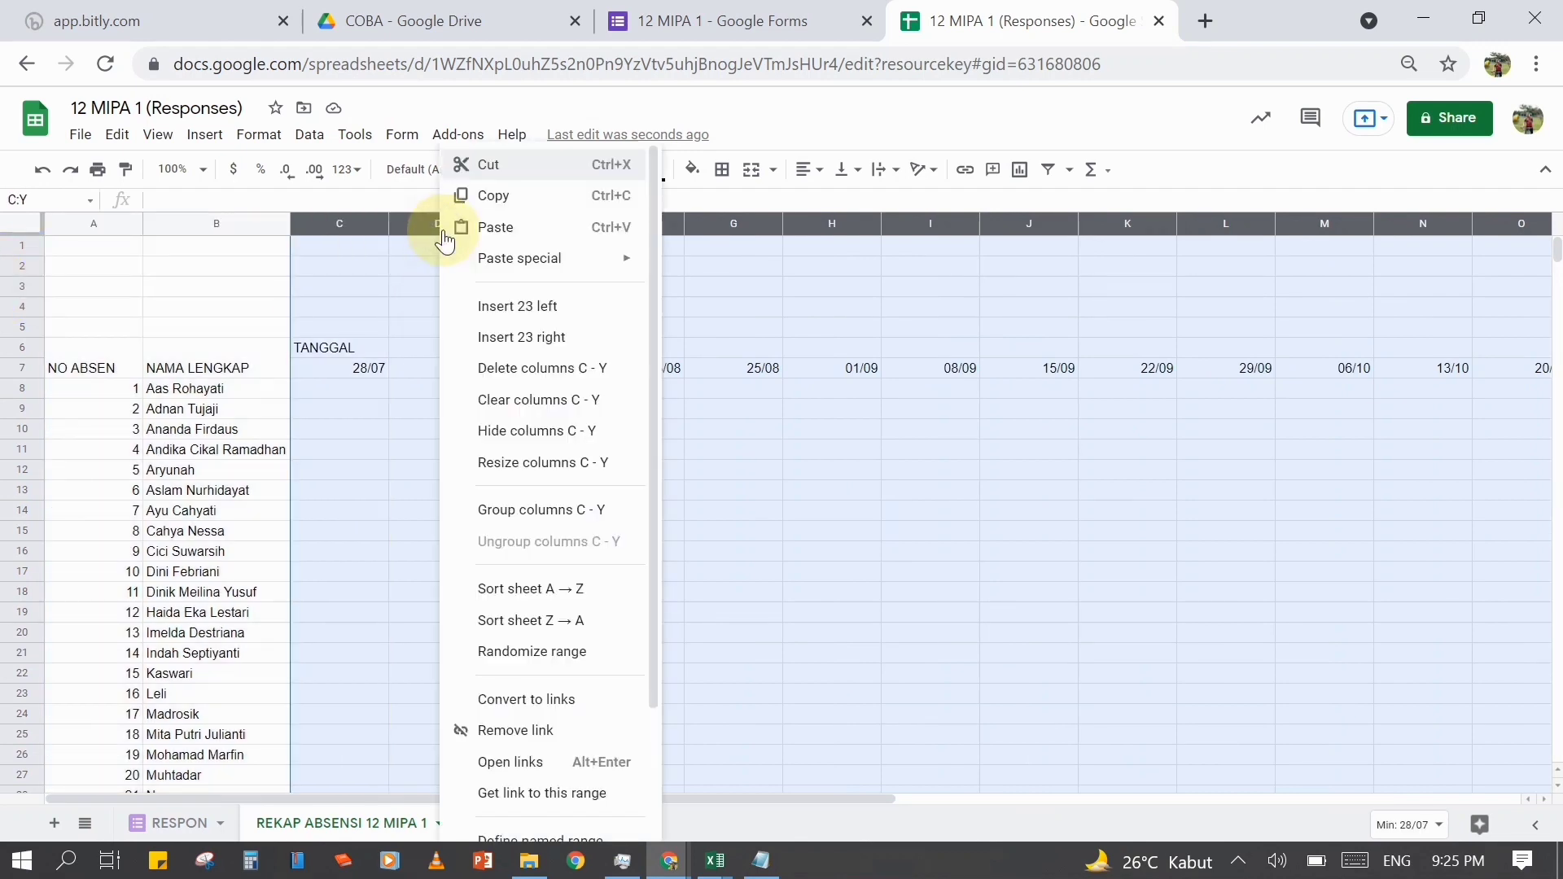
left_click(594, 463)
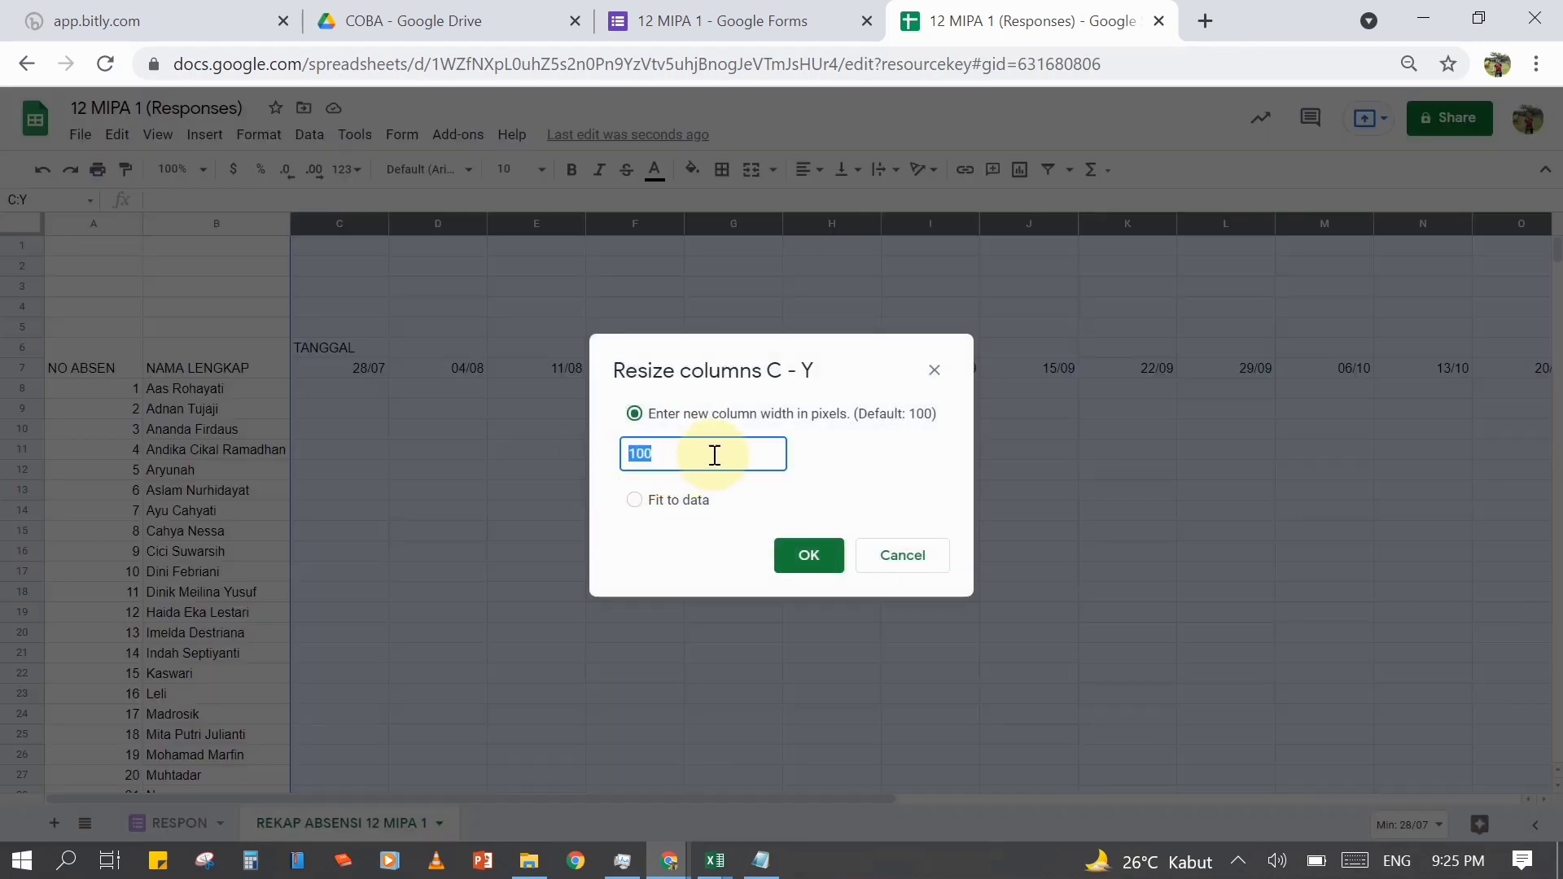
type("40")
key("Return")
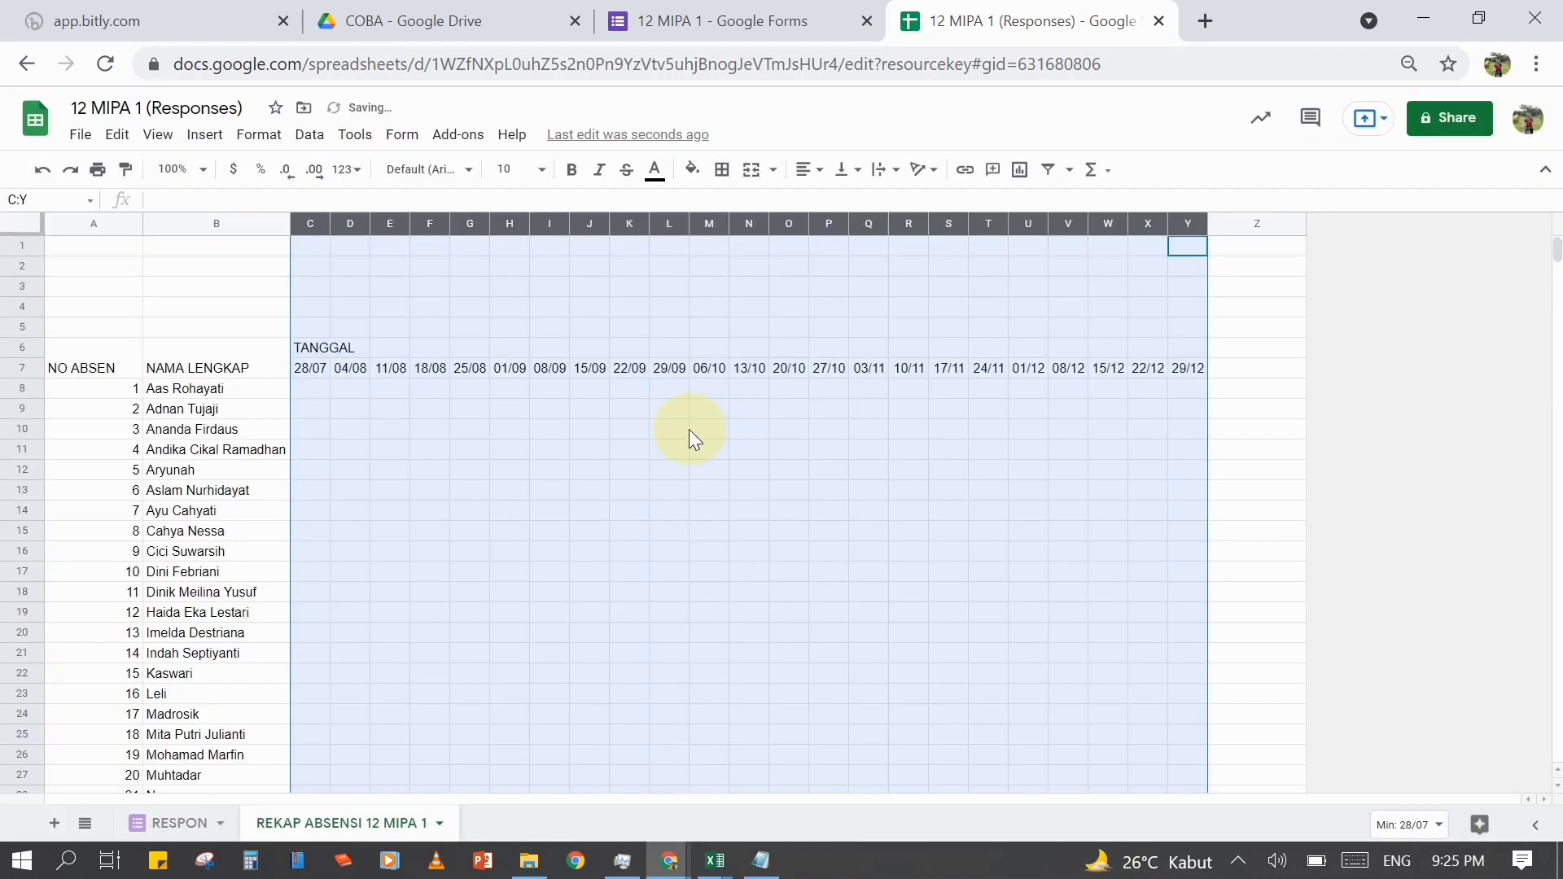
left_click(688, 429)
- Merge cells C6:Y6 for the TANGGAL header and center its text horizontally
left_click_drag(1203, 347, 307, 349)
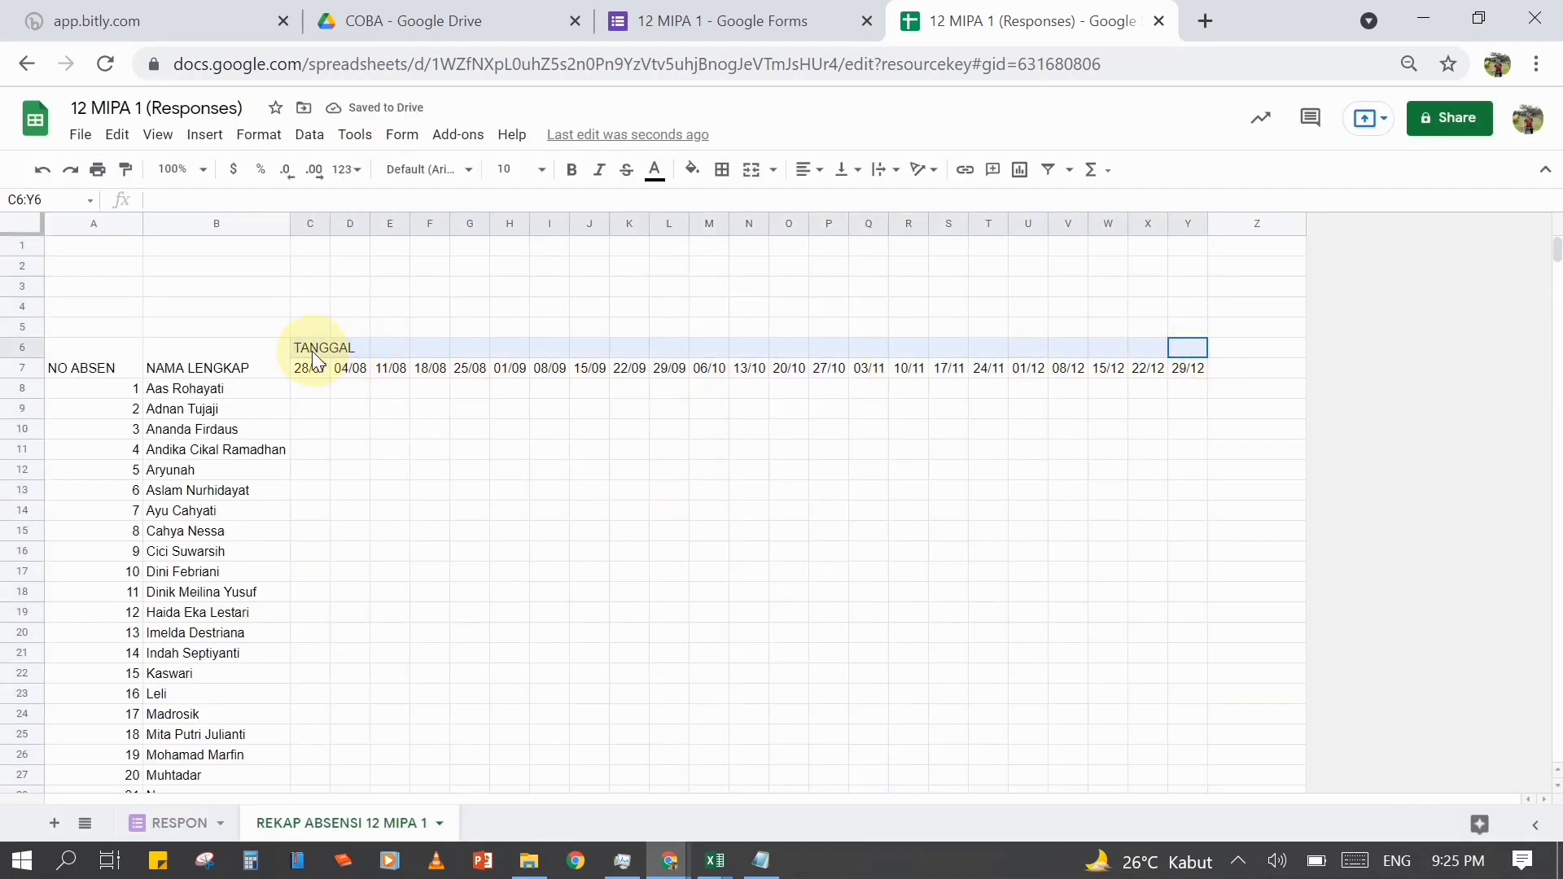
left_click(750, 172)
left_click(808, 169)
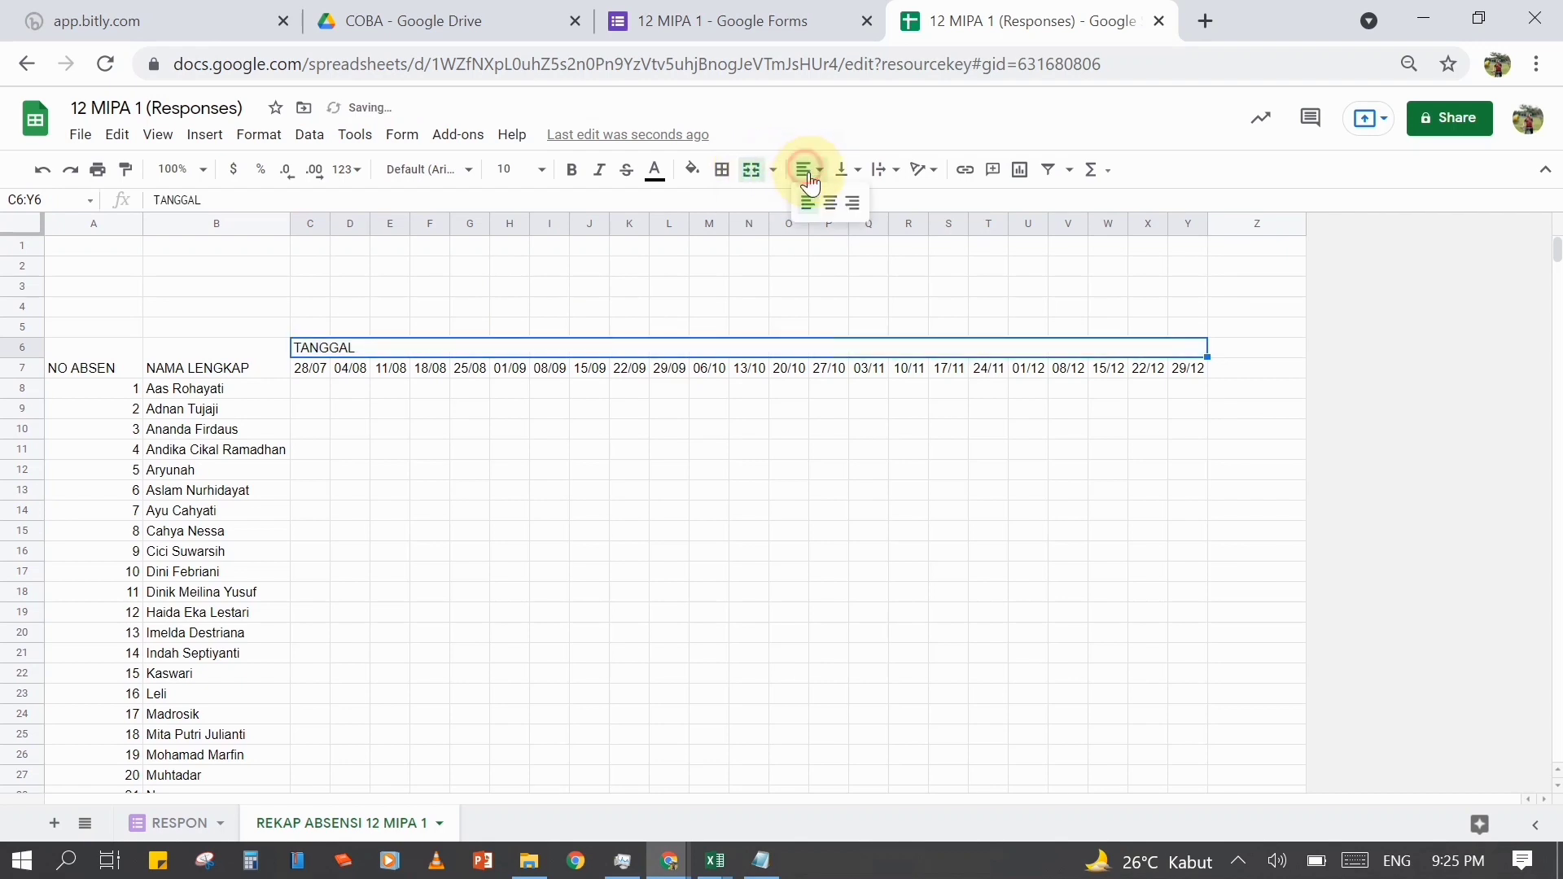
left_click(828, 198)
left_click(425, 466)
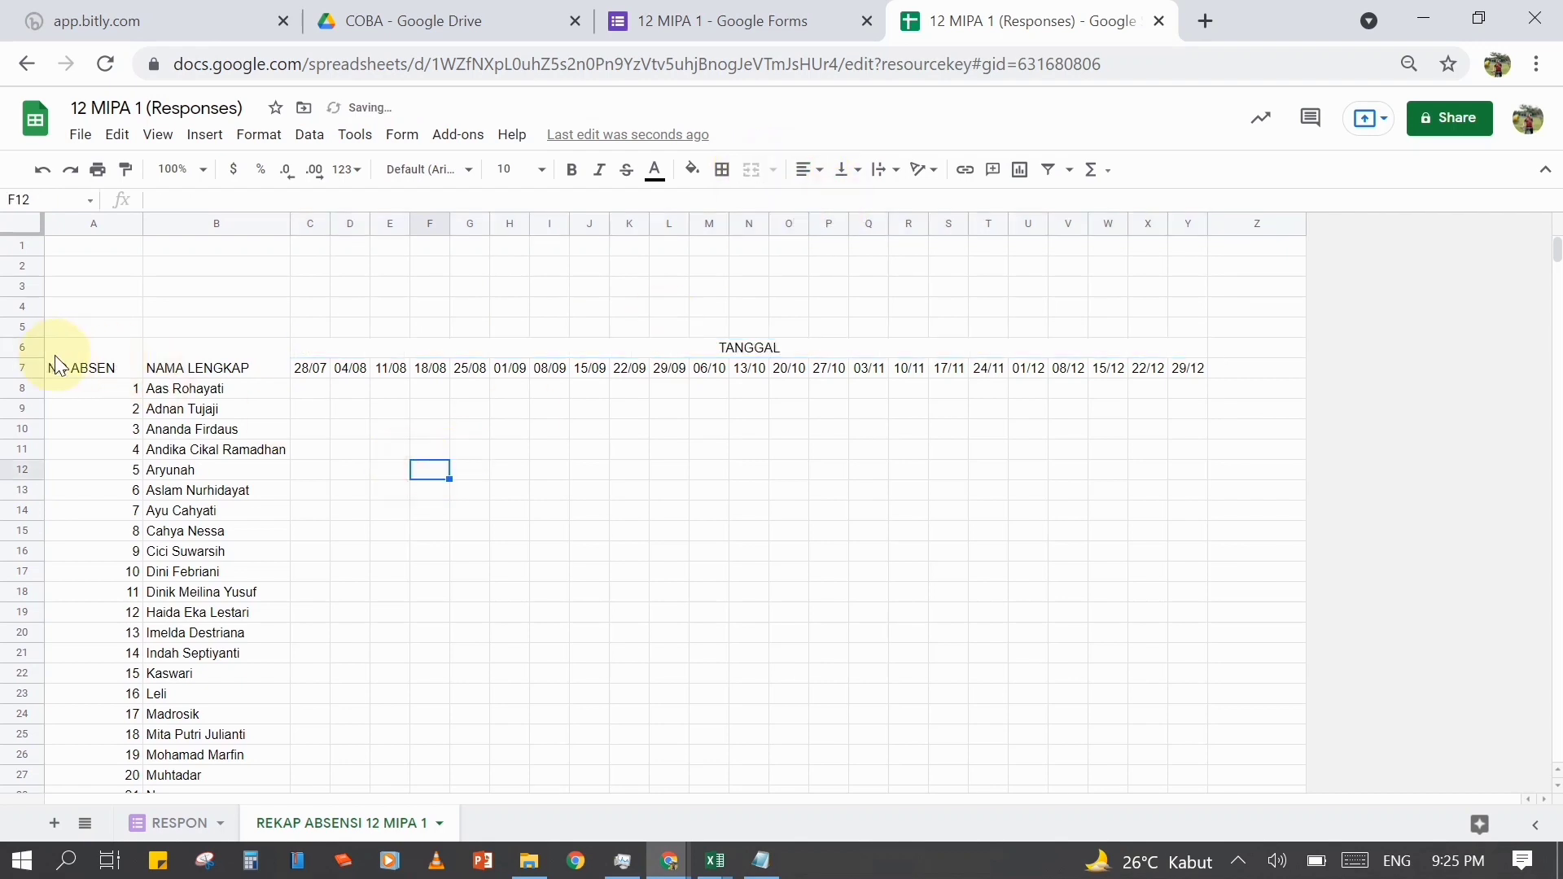
- Align the header cells A6:Y7 to the center horizontally and to the middle vertically
left_click_drag(59, 358, 912, 381)
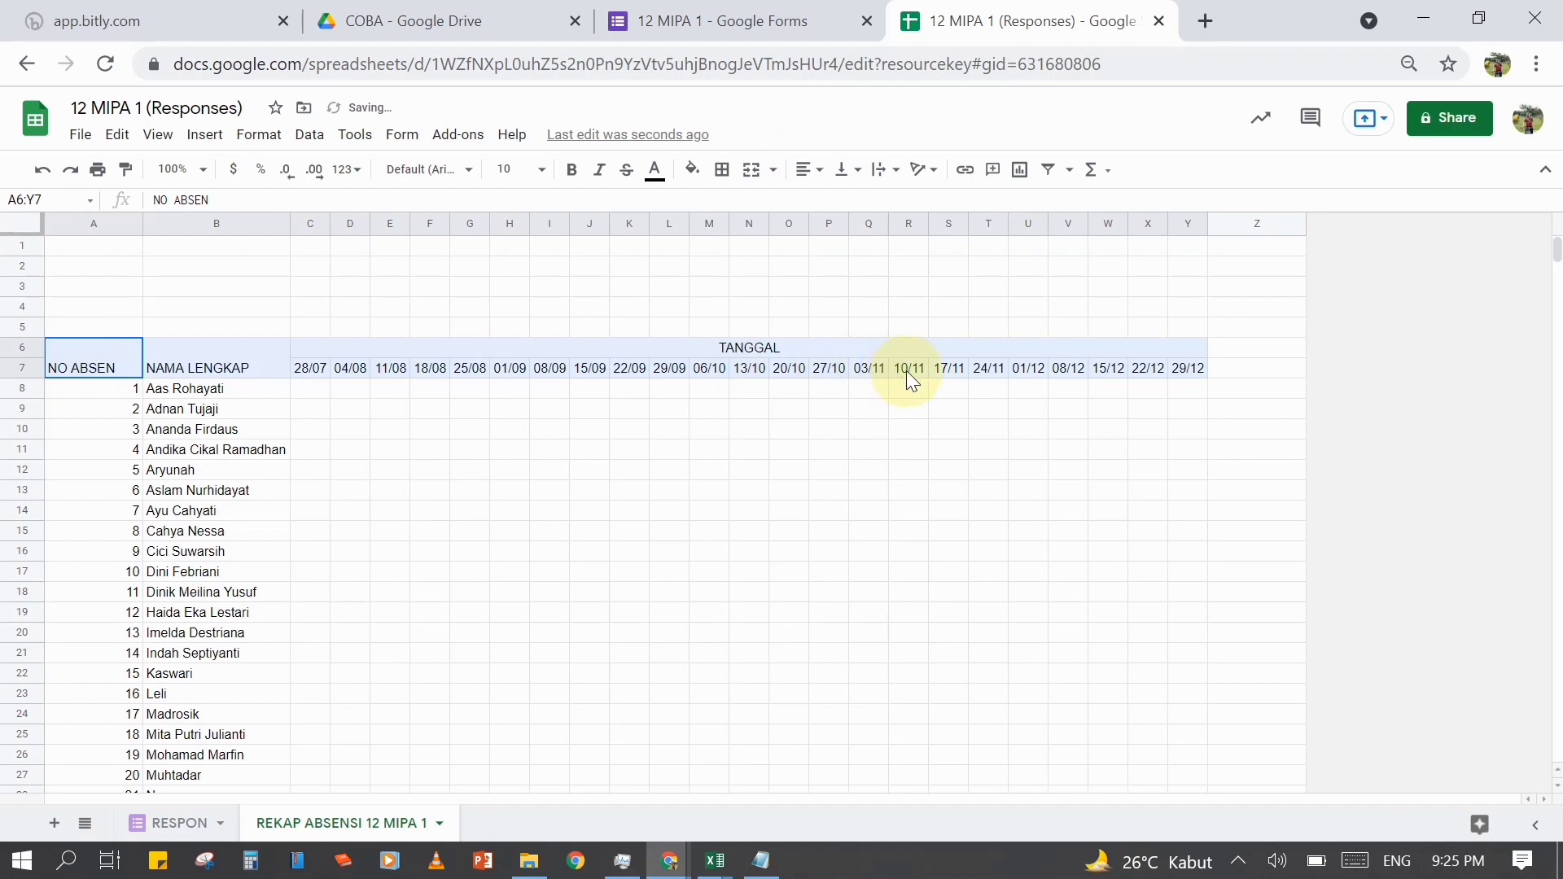
left_click(808, 169)
left_click(828, 204)
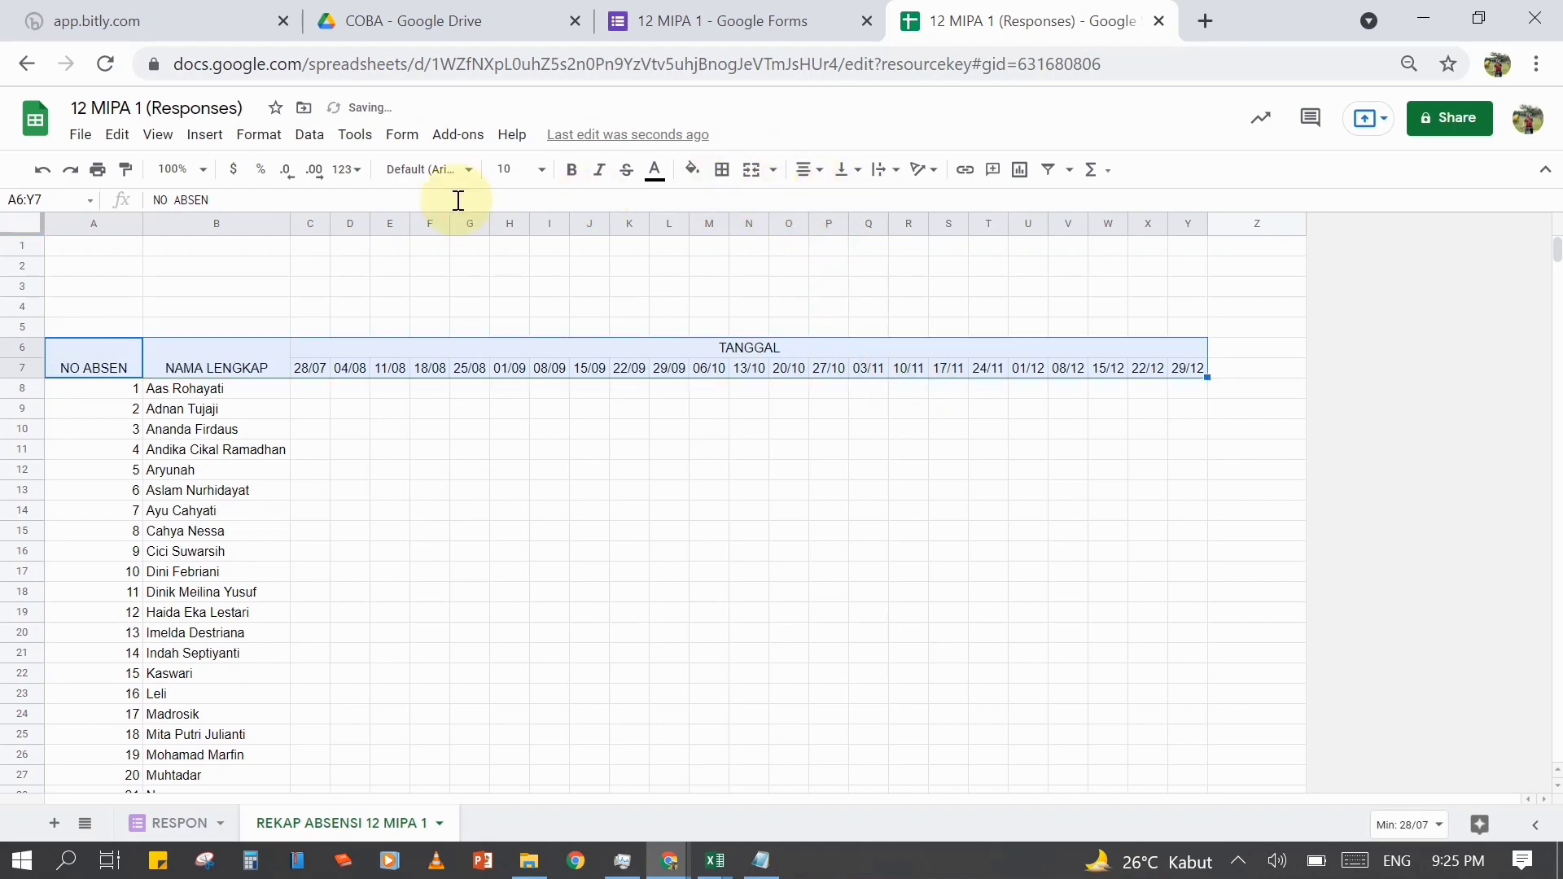
left_click(268, 138)
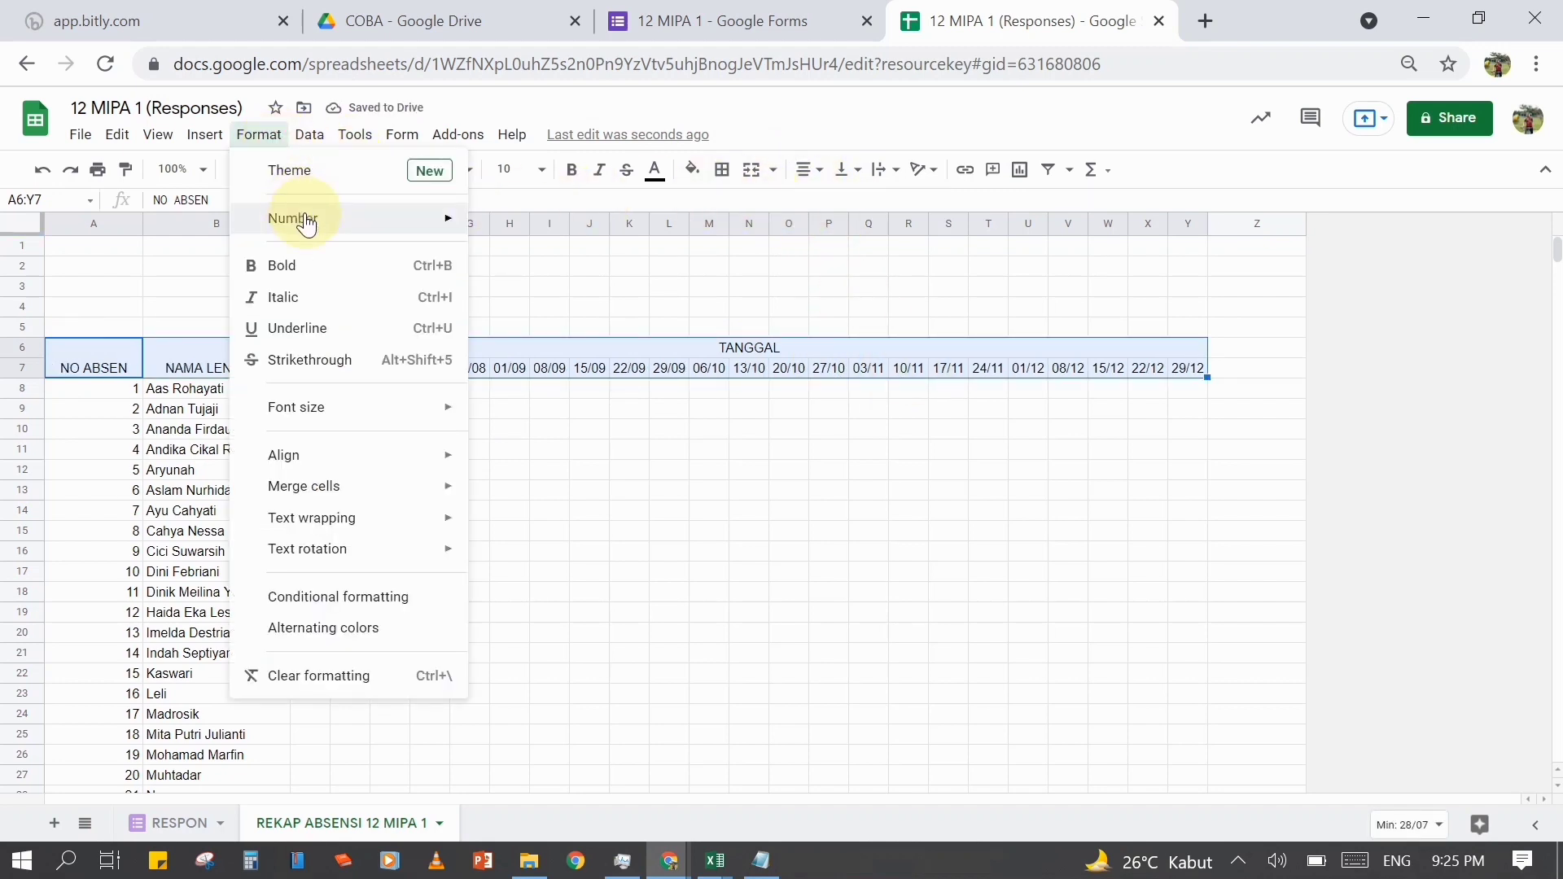
mouse_move(350, 454)
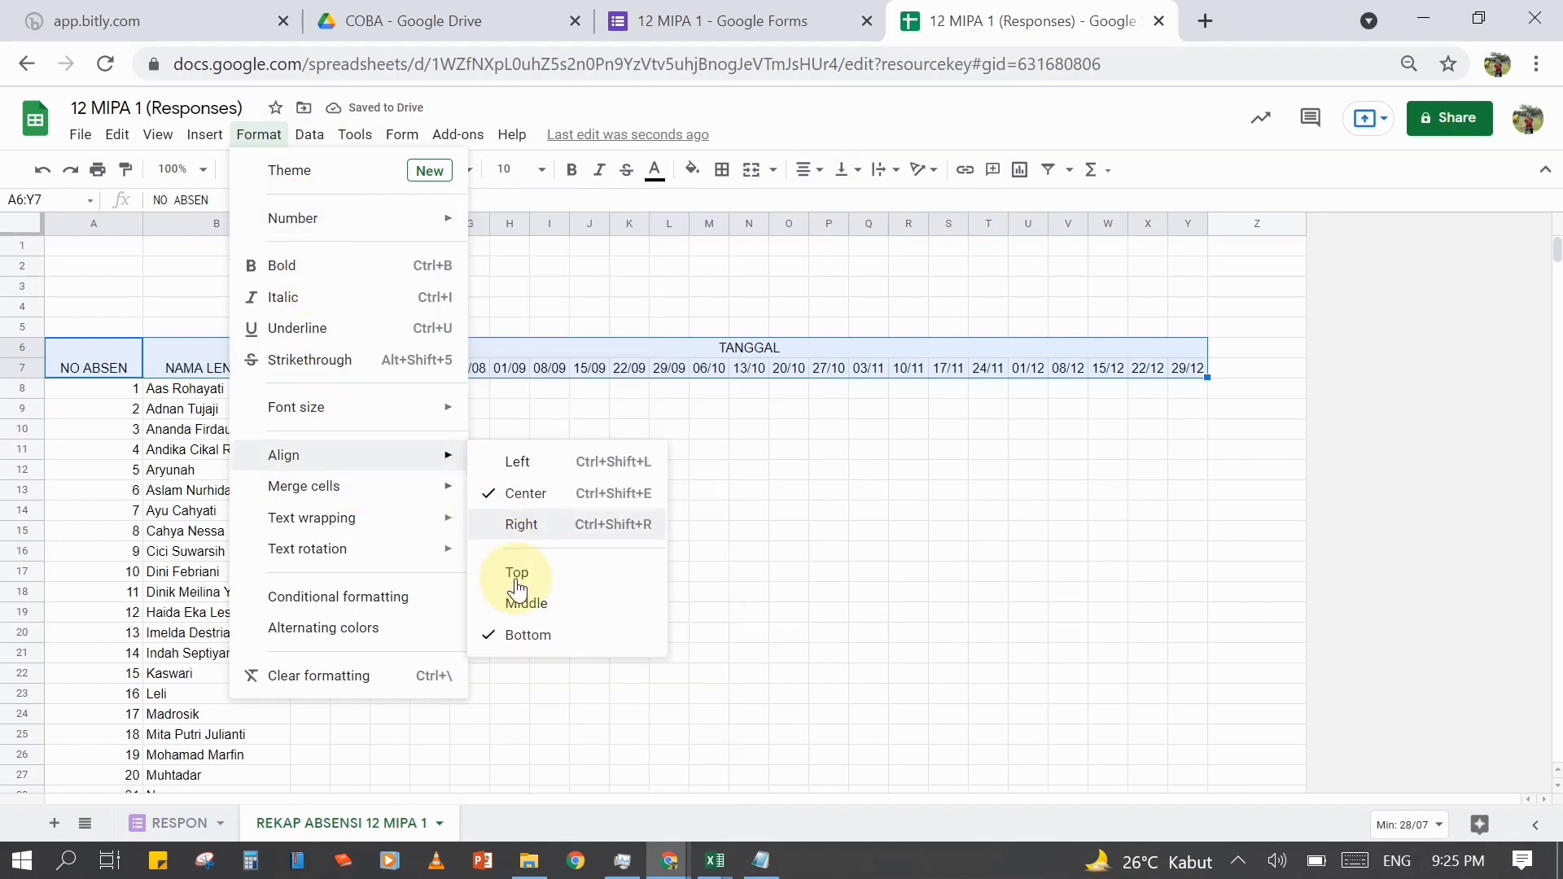
left_click(527, 602)
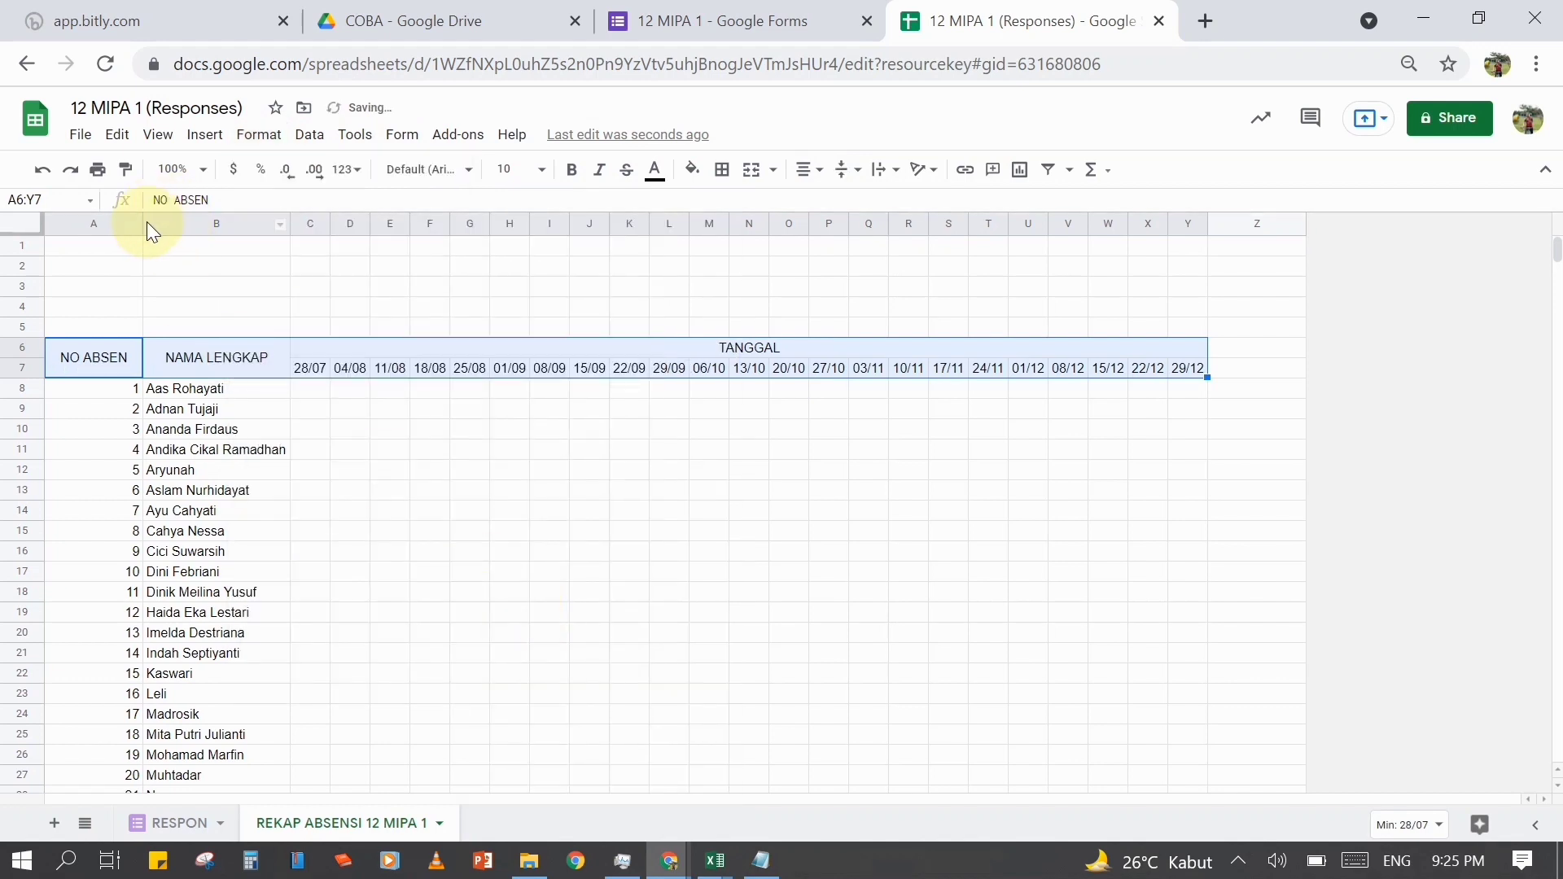
- Narrow column A and center its contents horizontally
left_click_drag(144, 222, 86, 218)
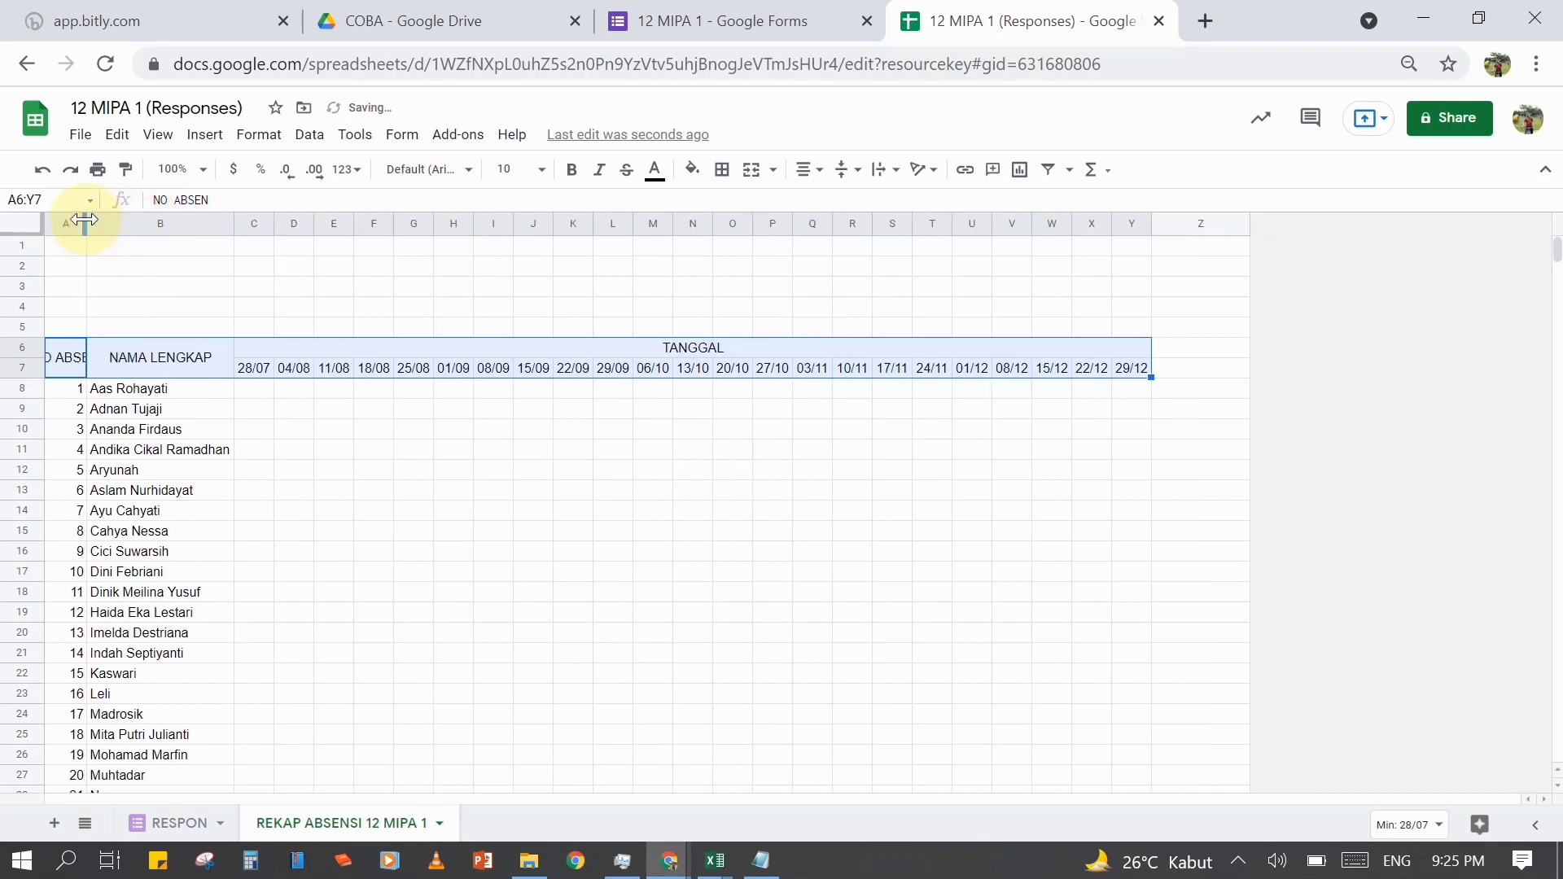
left_click(81, 228)
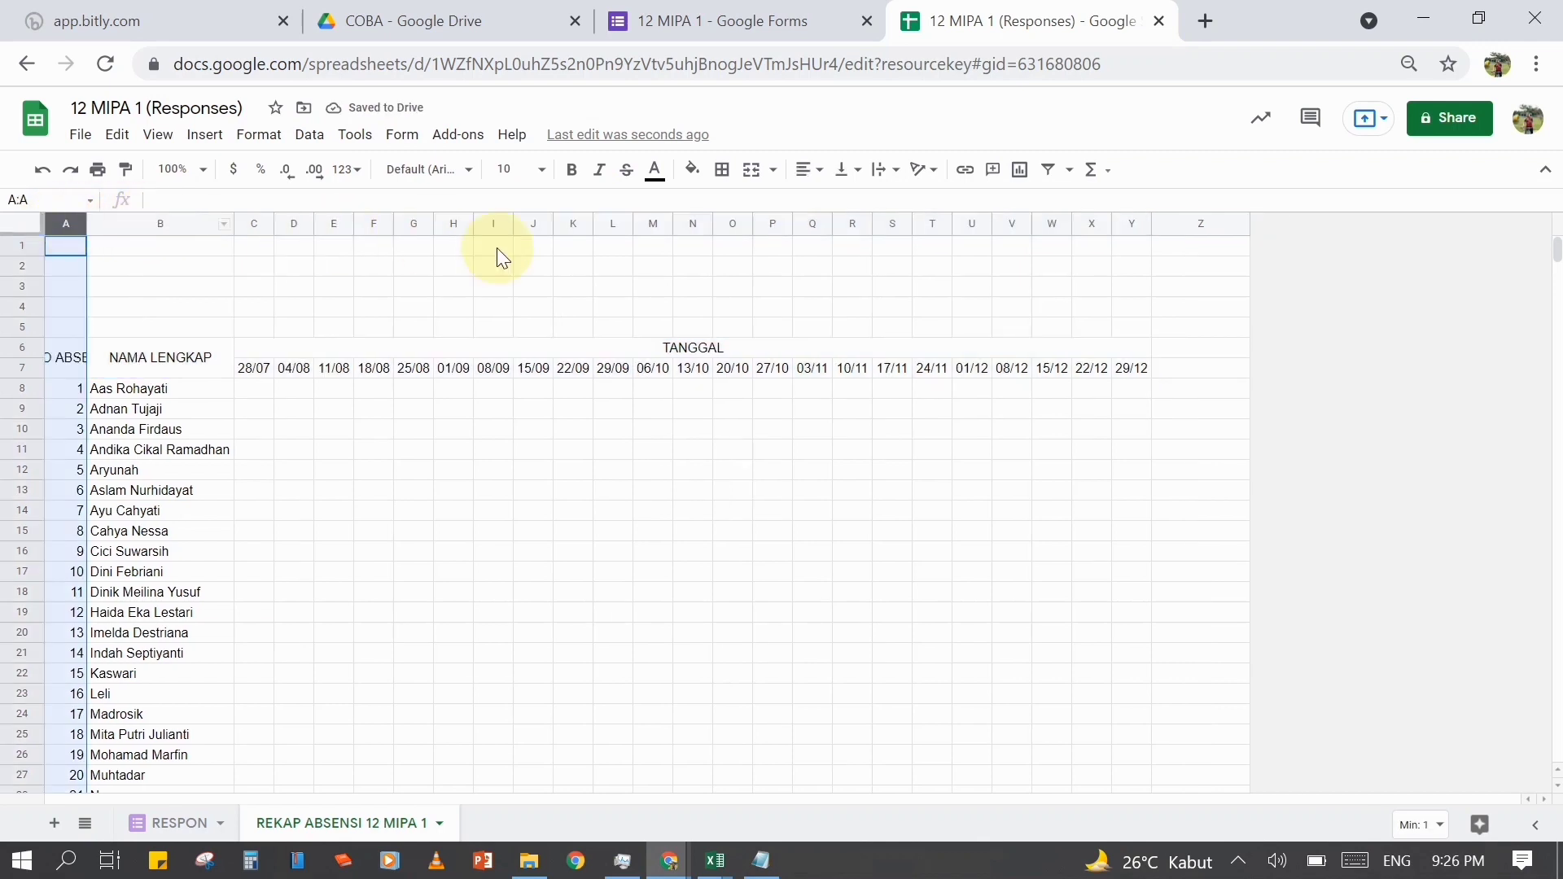
left_click(808, 173)
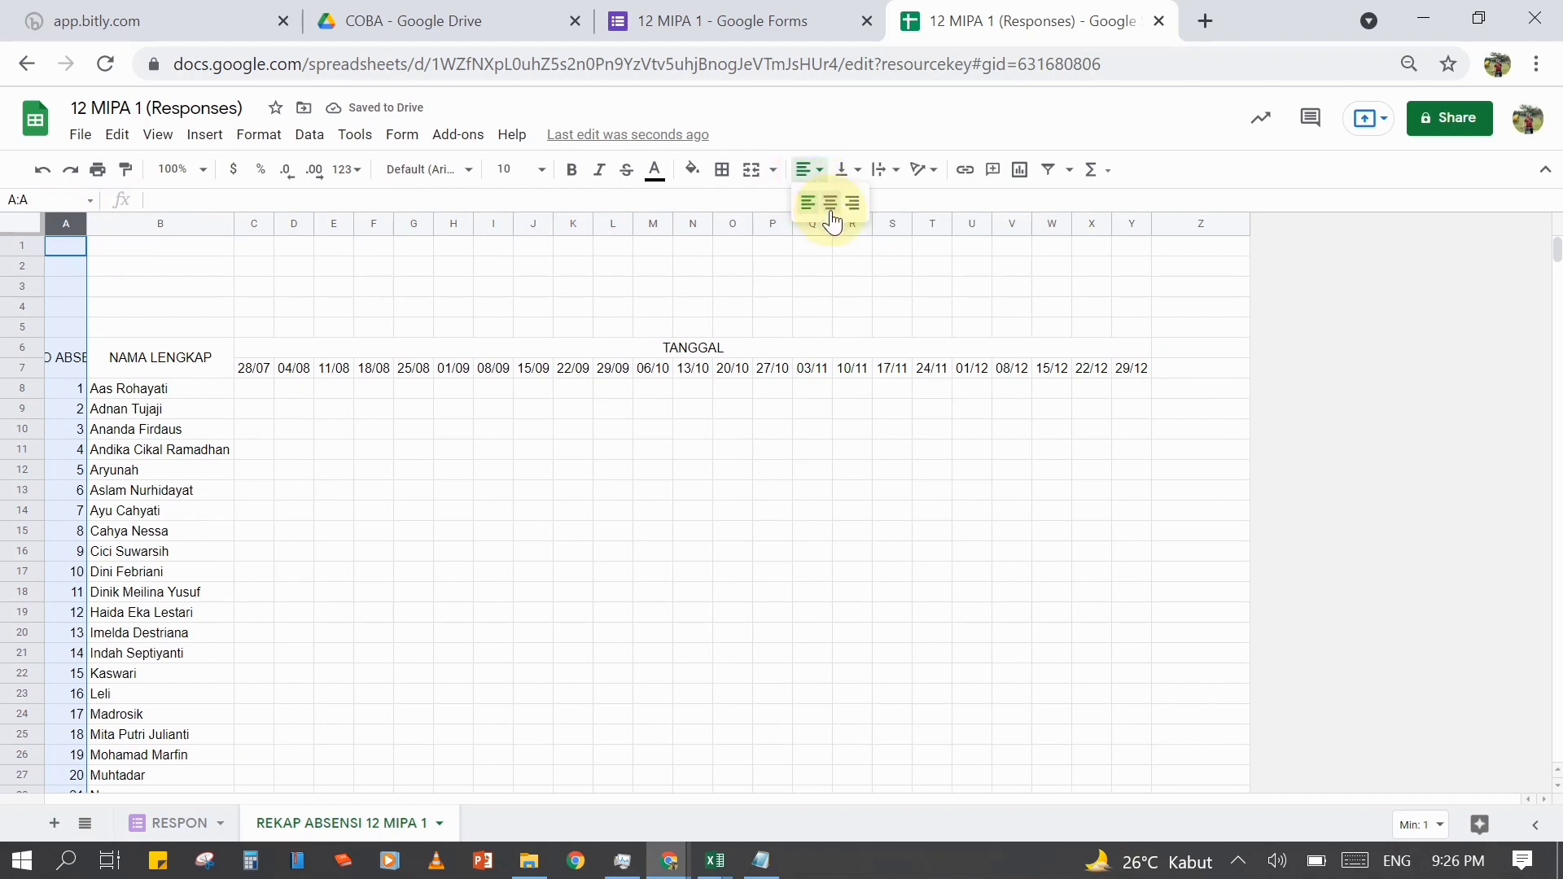
left_click(830, 207)
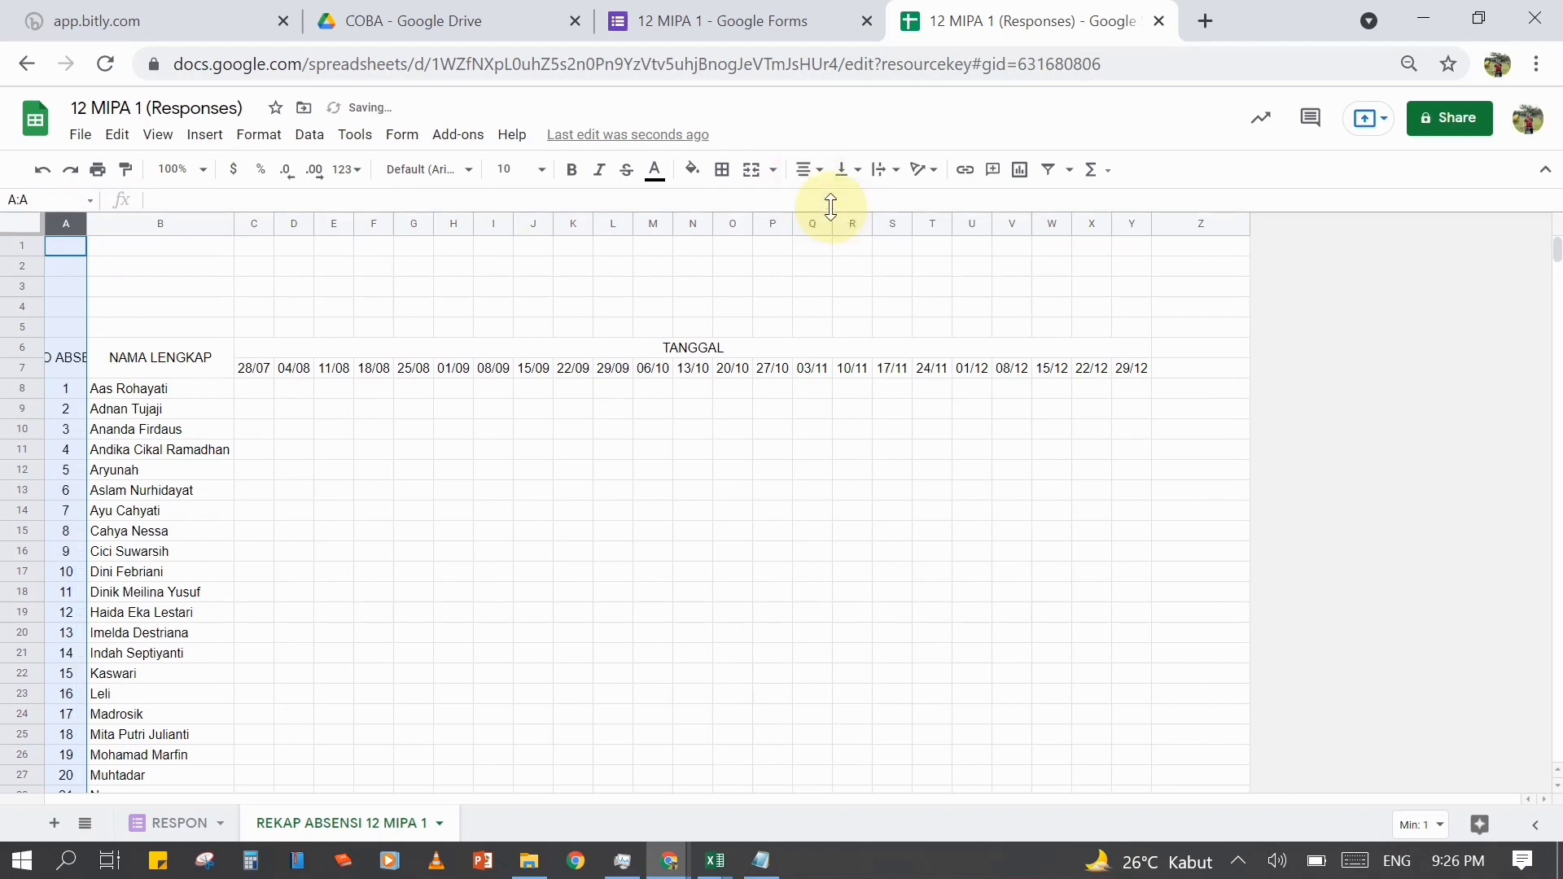
- Wrap the text of the NO ABSEN header and widen column A slightly so that ABSEN fits on one line
left_click(79, 370)
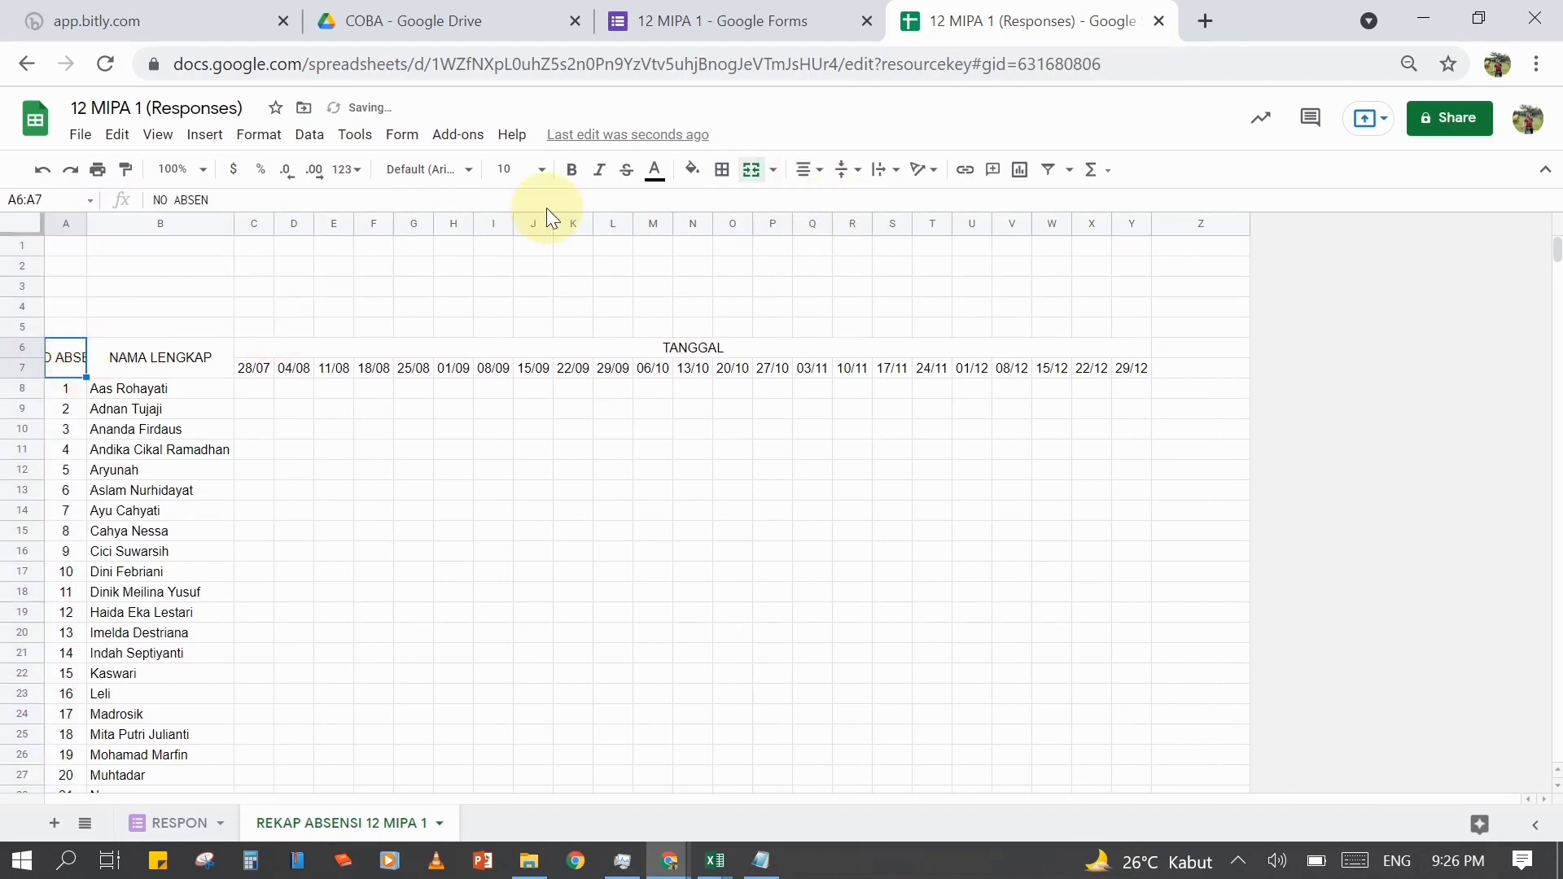
left_click(841, 172)
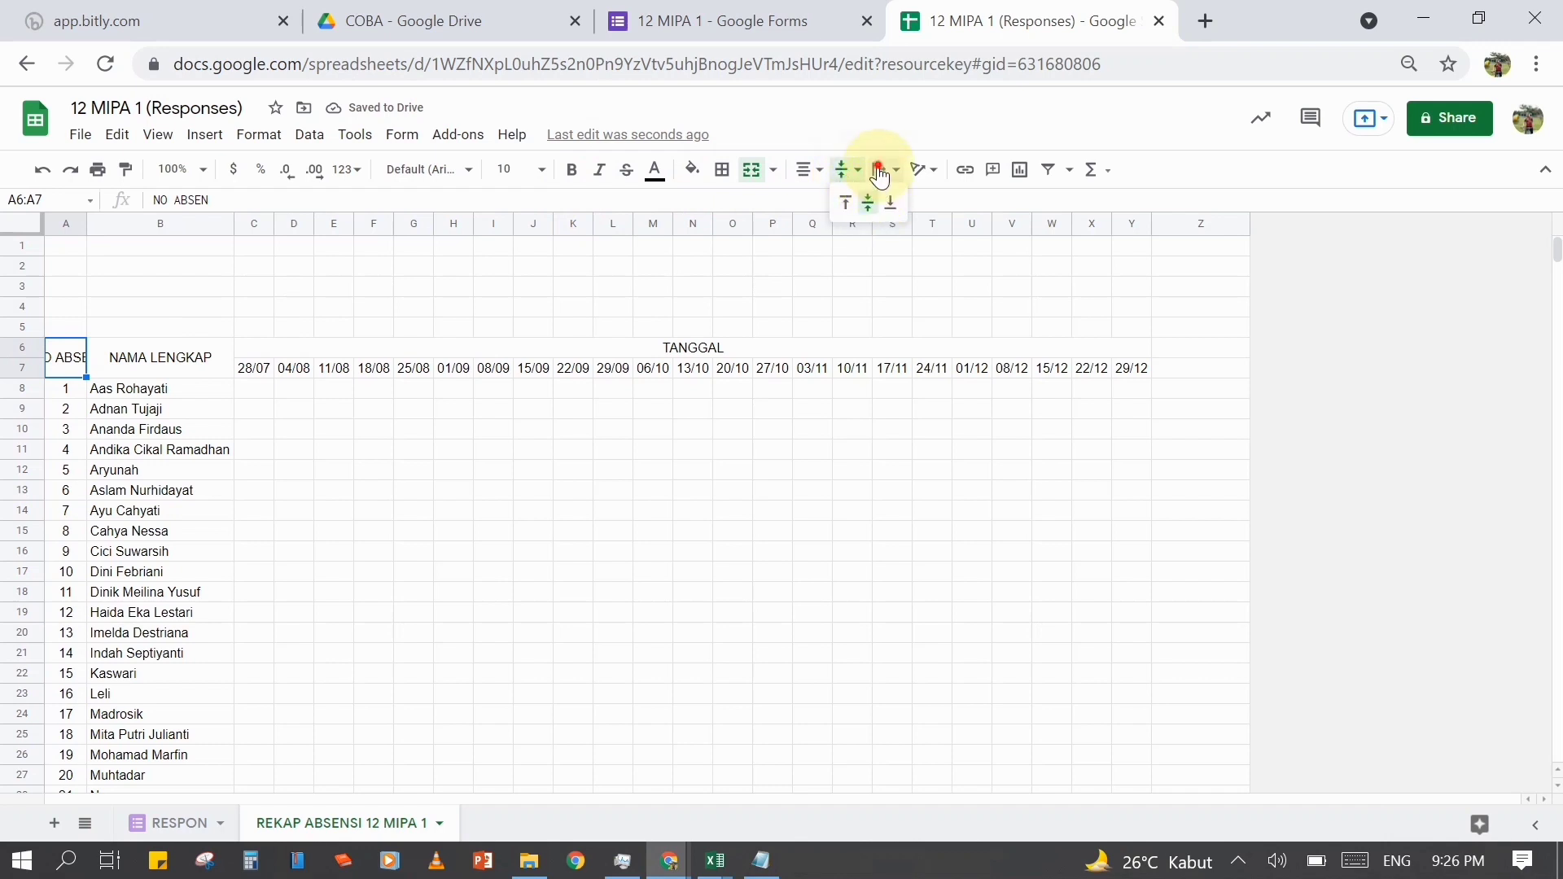
left_click(880, 173)
left_click(902, 202)
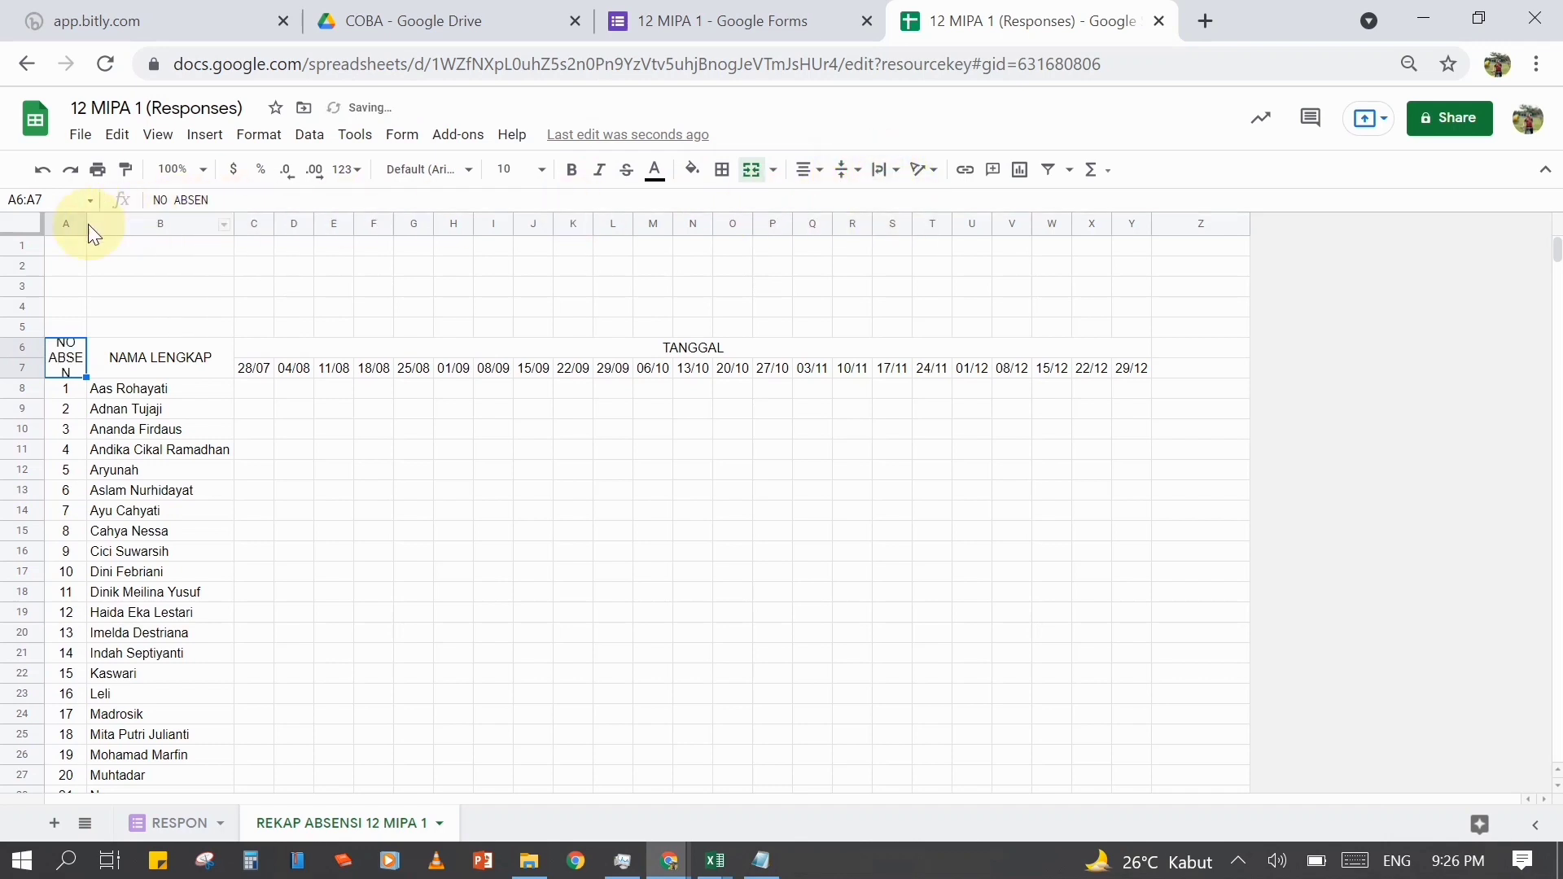
left_click_drag(82, 227, 104, 228)
left_click(309, 388)
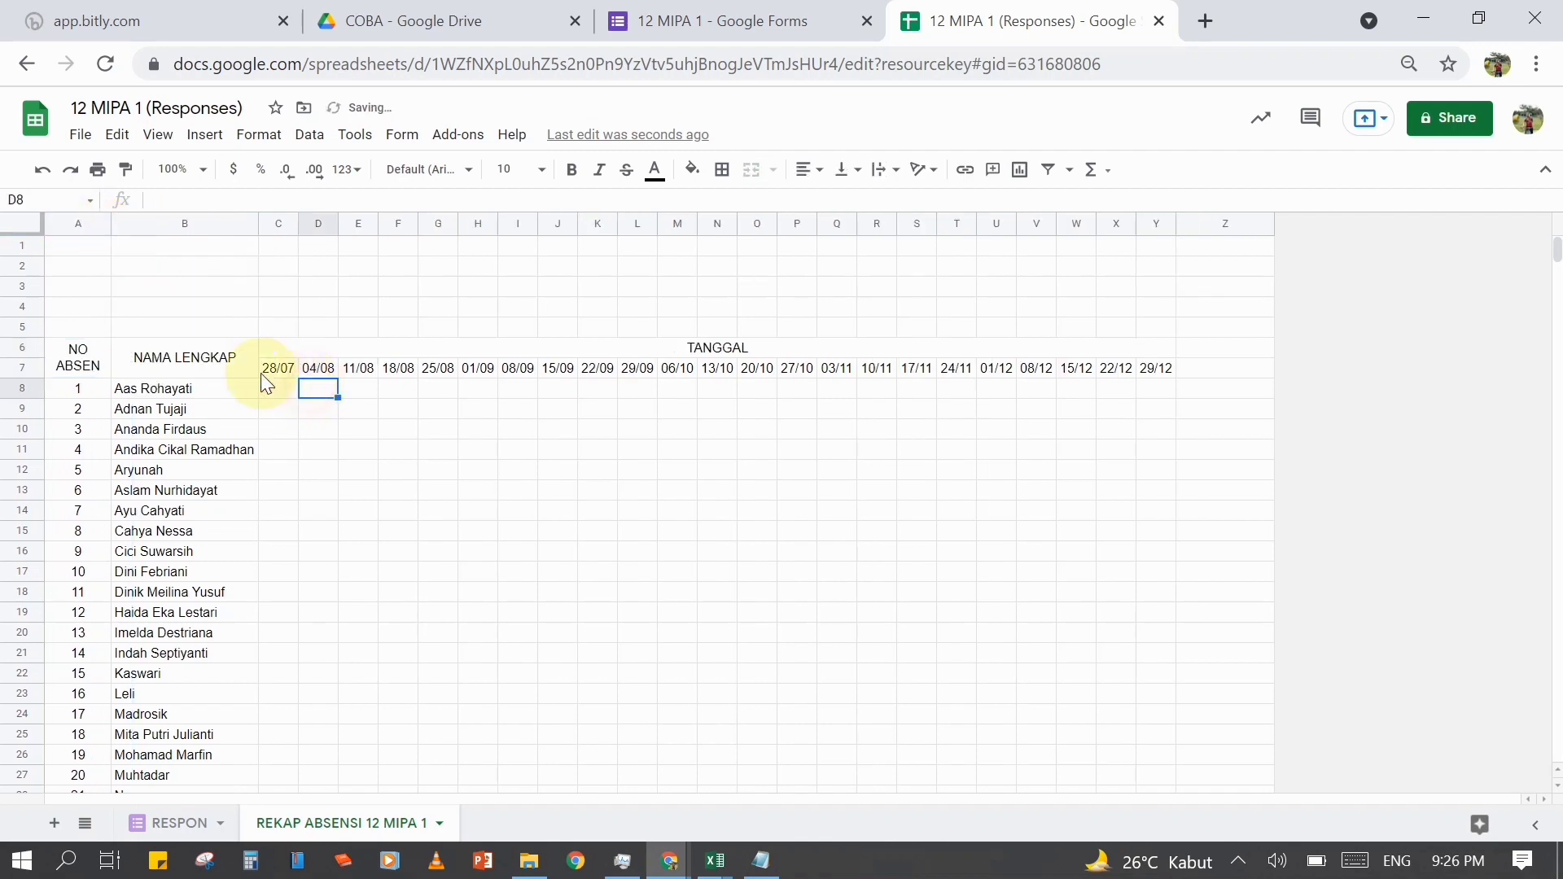
left_click(91, 349)
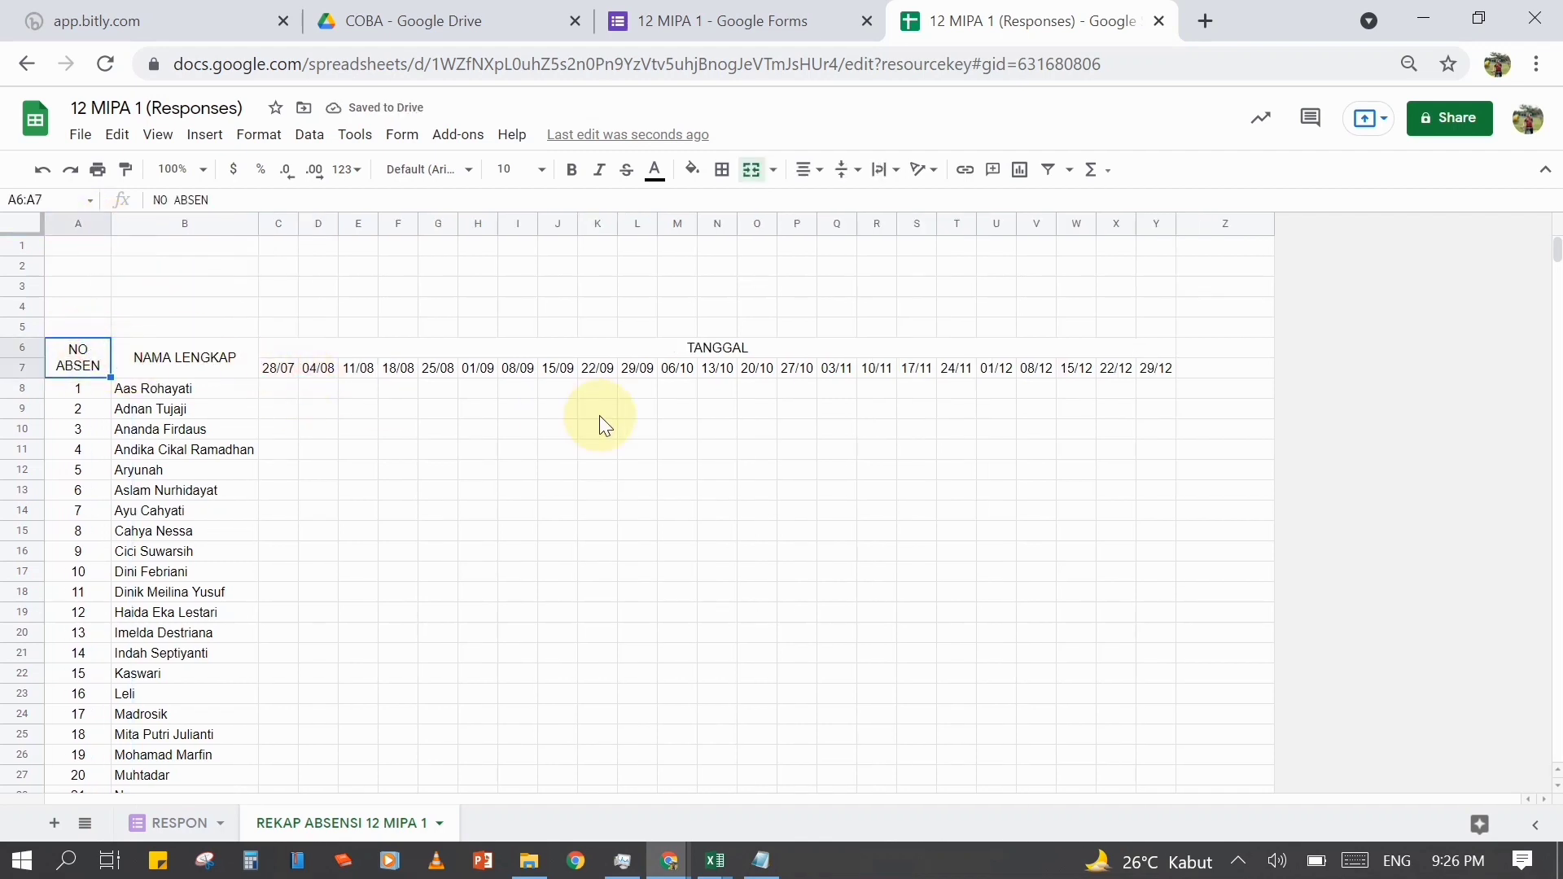
- Apply all borders to the attendance table A6:Y42 and slightly widen column B
key("ctrl+shift+Right")
key("shift+Down")
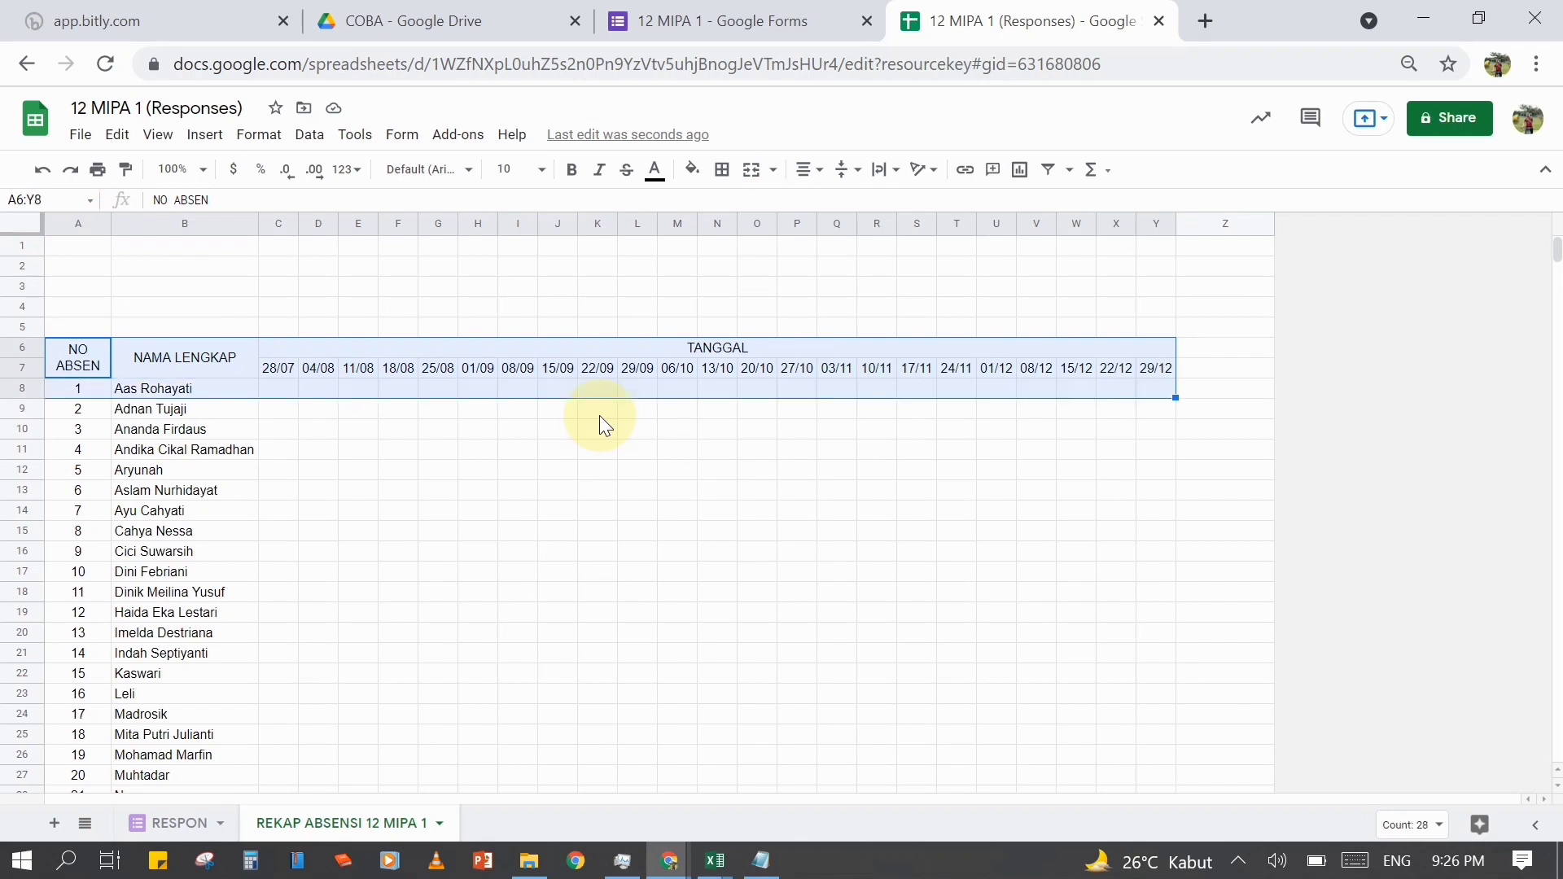
key("ctrl+shift+Down")
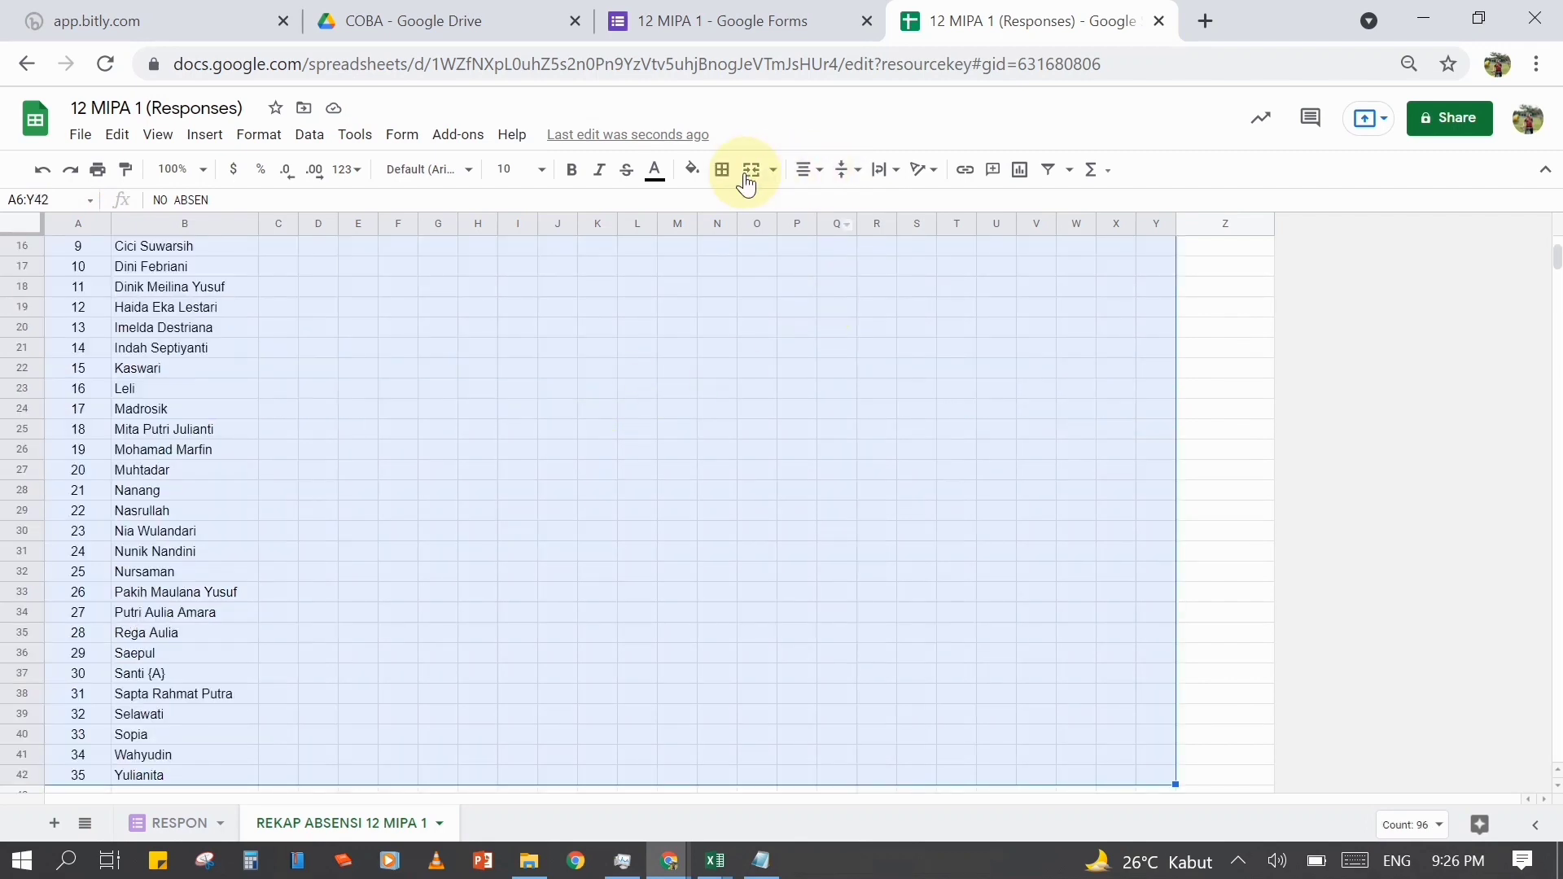
left_click(722, 170)
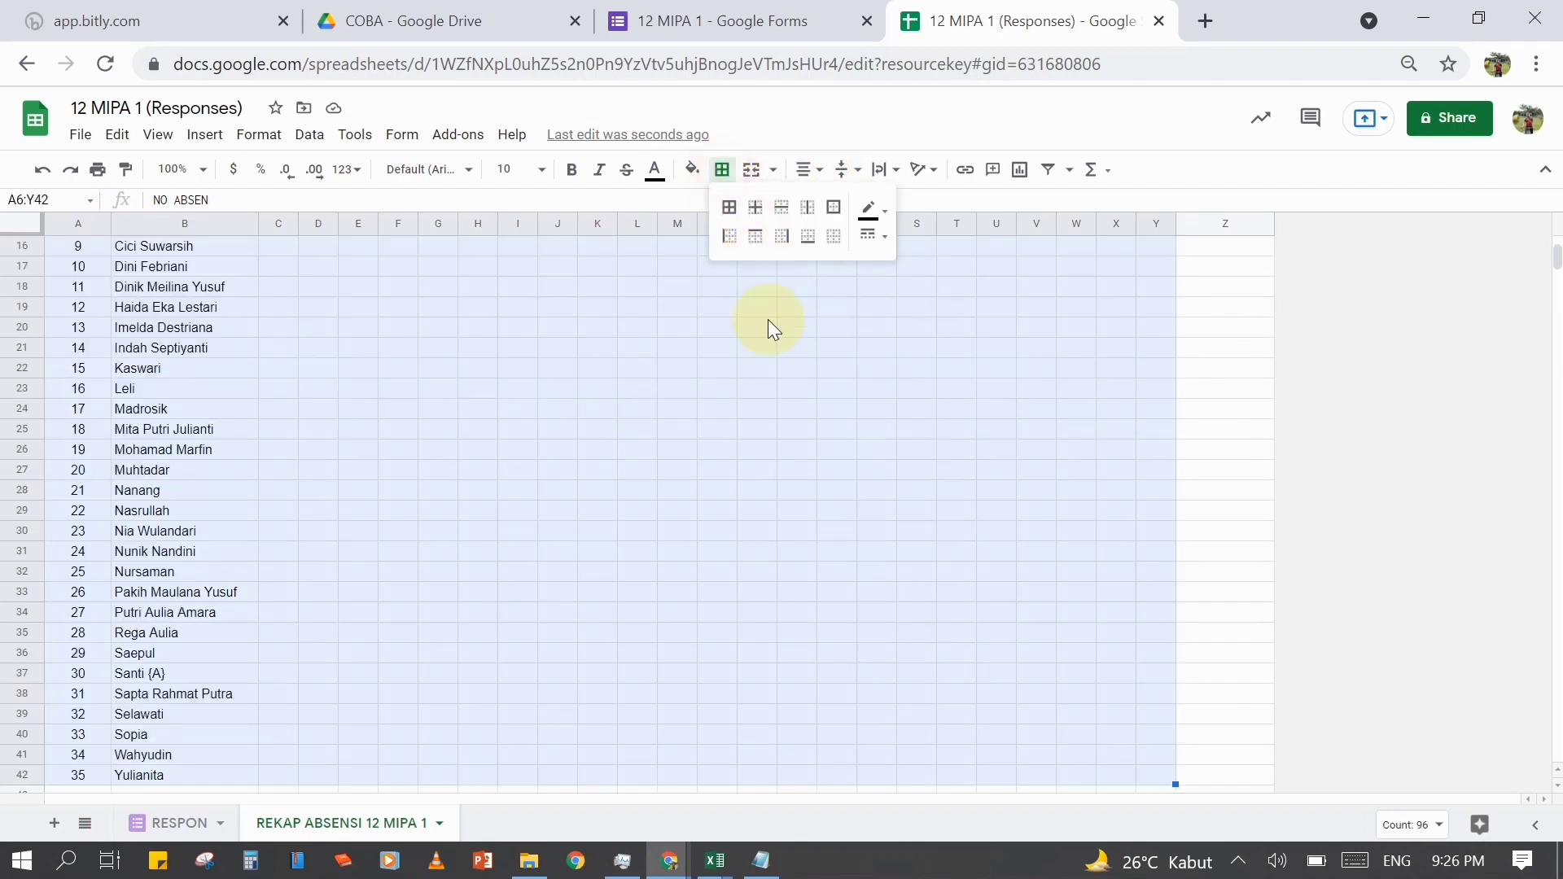
left_click(729, 207)
left_click(674, 398)
scroll(674, 405, "up", 4)
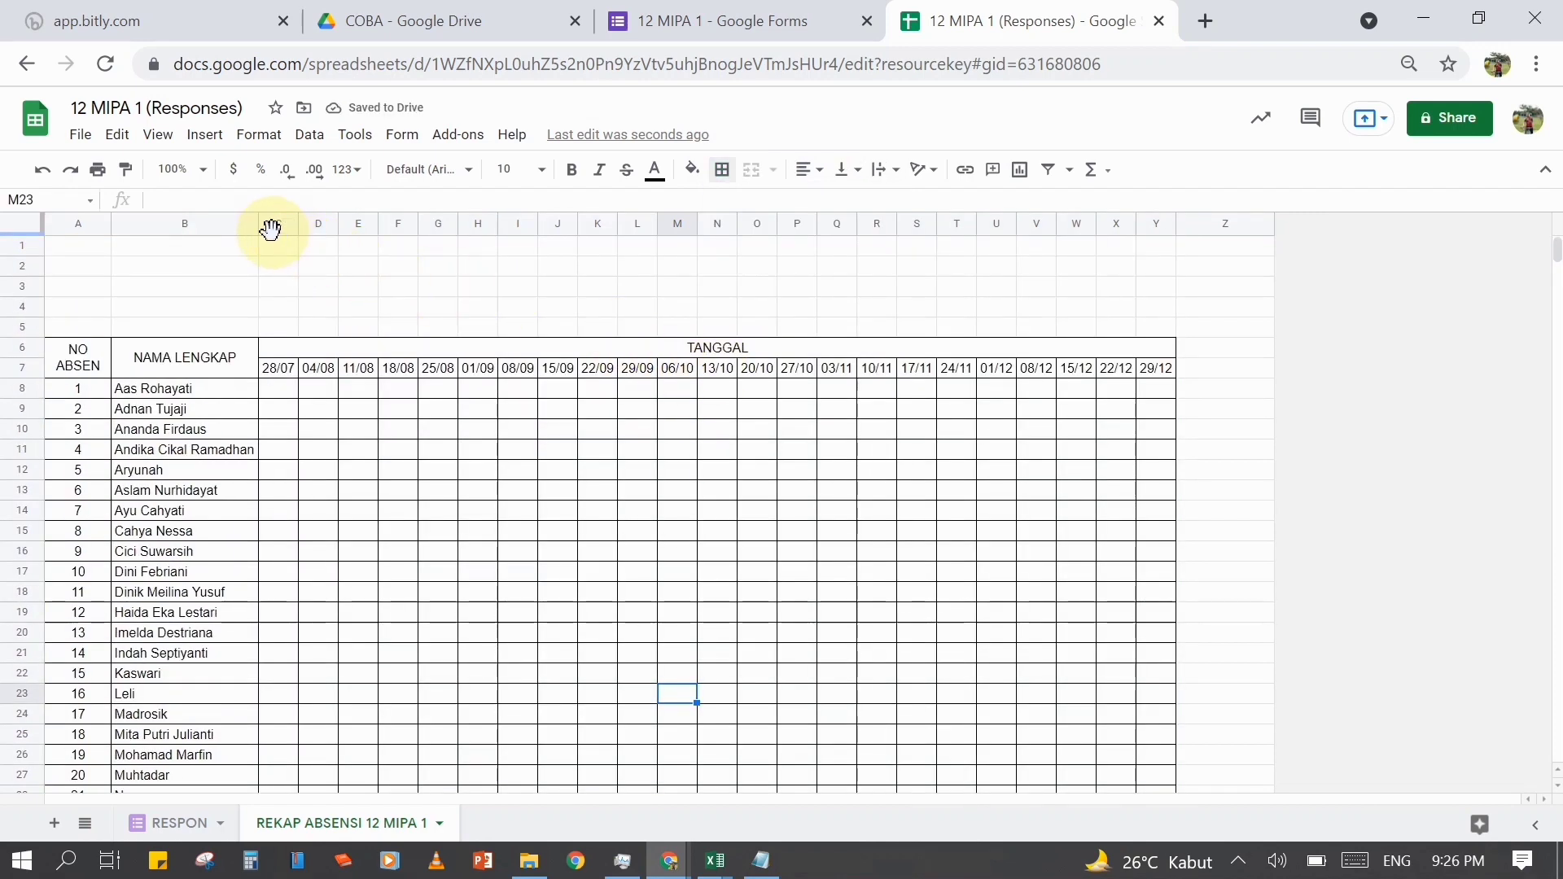
left_click_drag(259, 231, 270, 231)
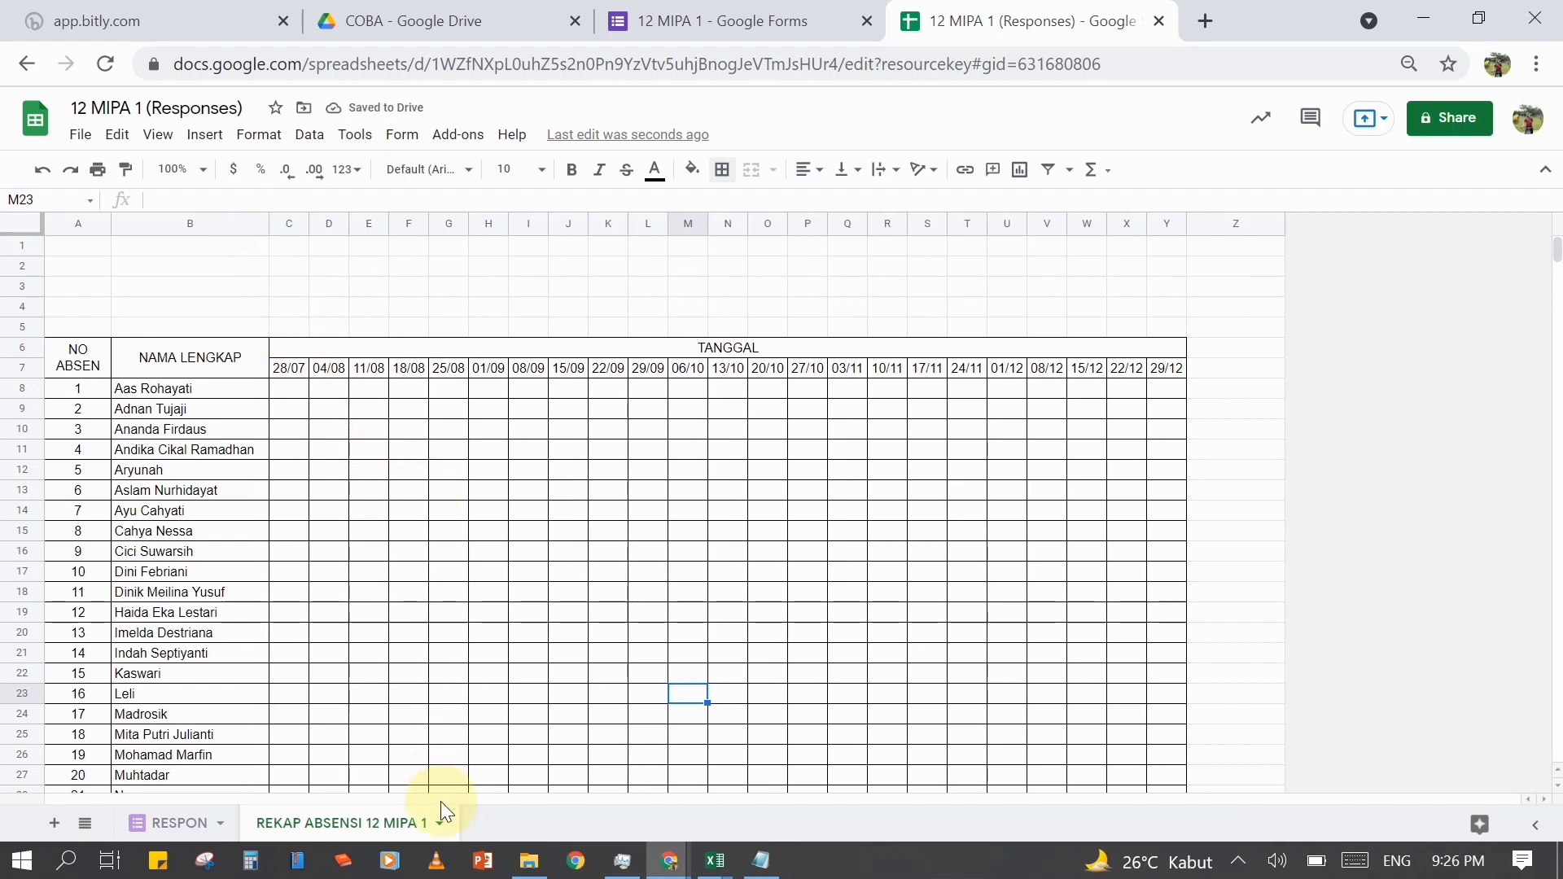
- Examine the KODE SISWA formula in C1 of the RESPON sheet, focusing on the character count in its LEFT function
left_click(160, 825)
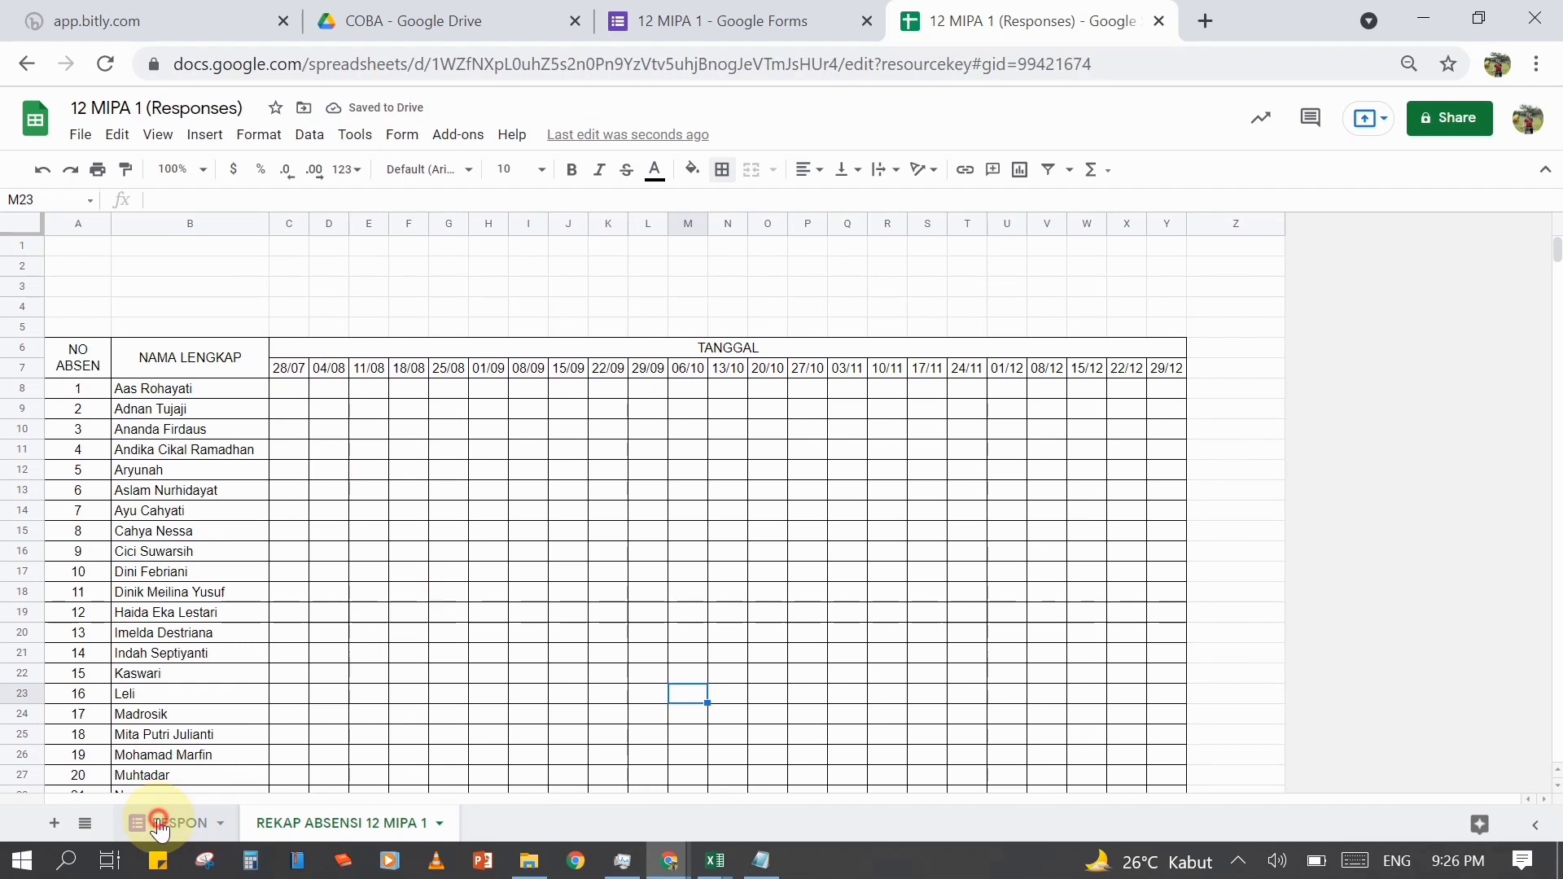
left_click(411, 252)
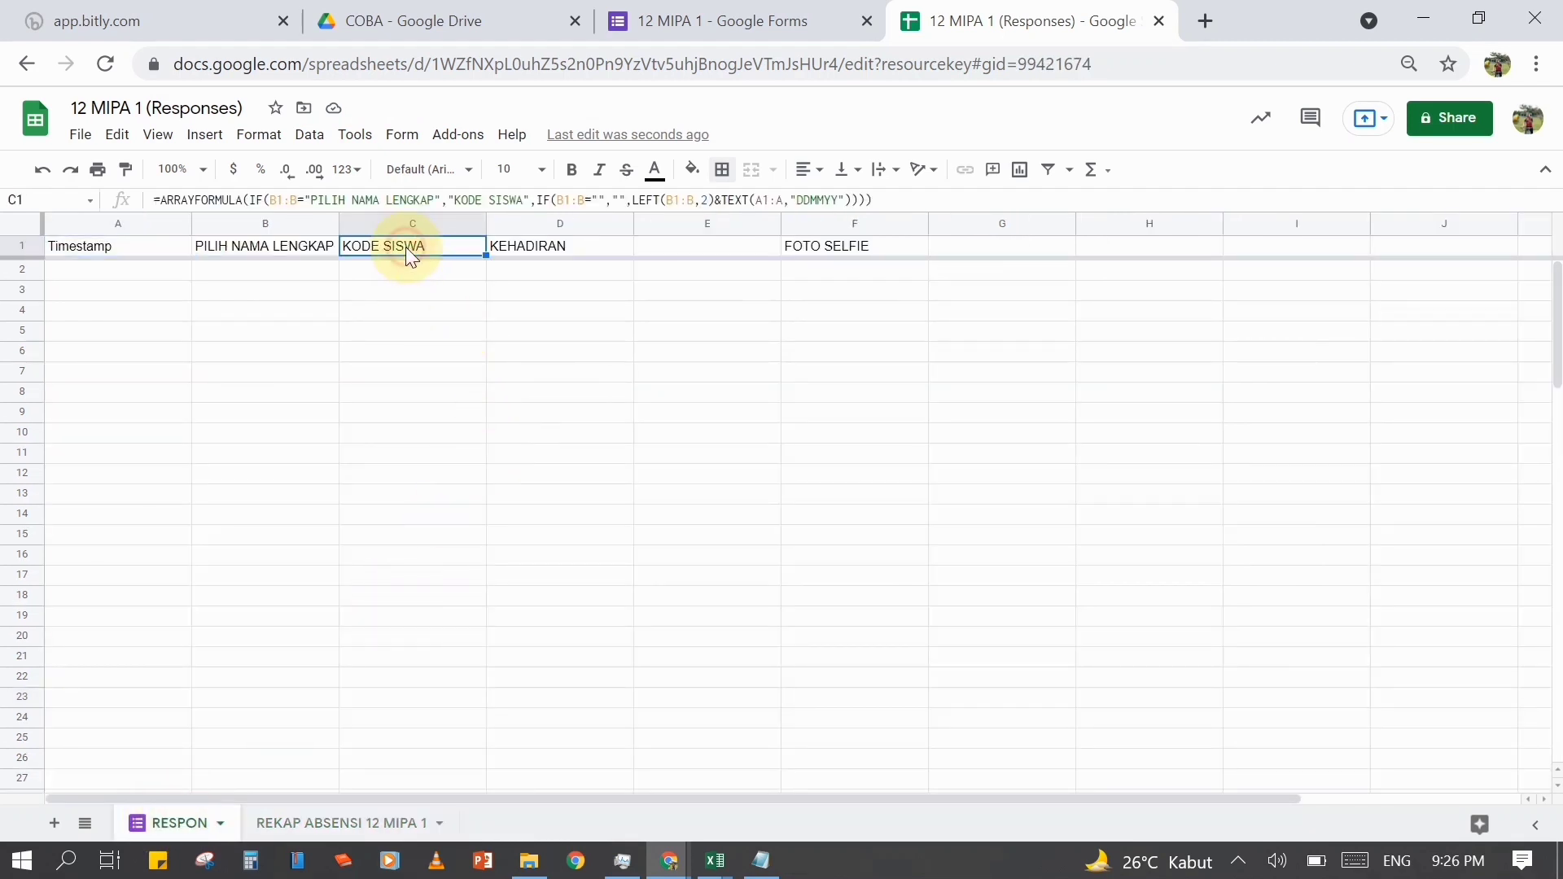
left_click(707, 200)
double_click(705, 200)
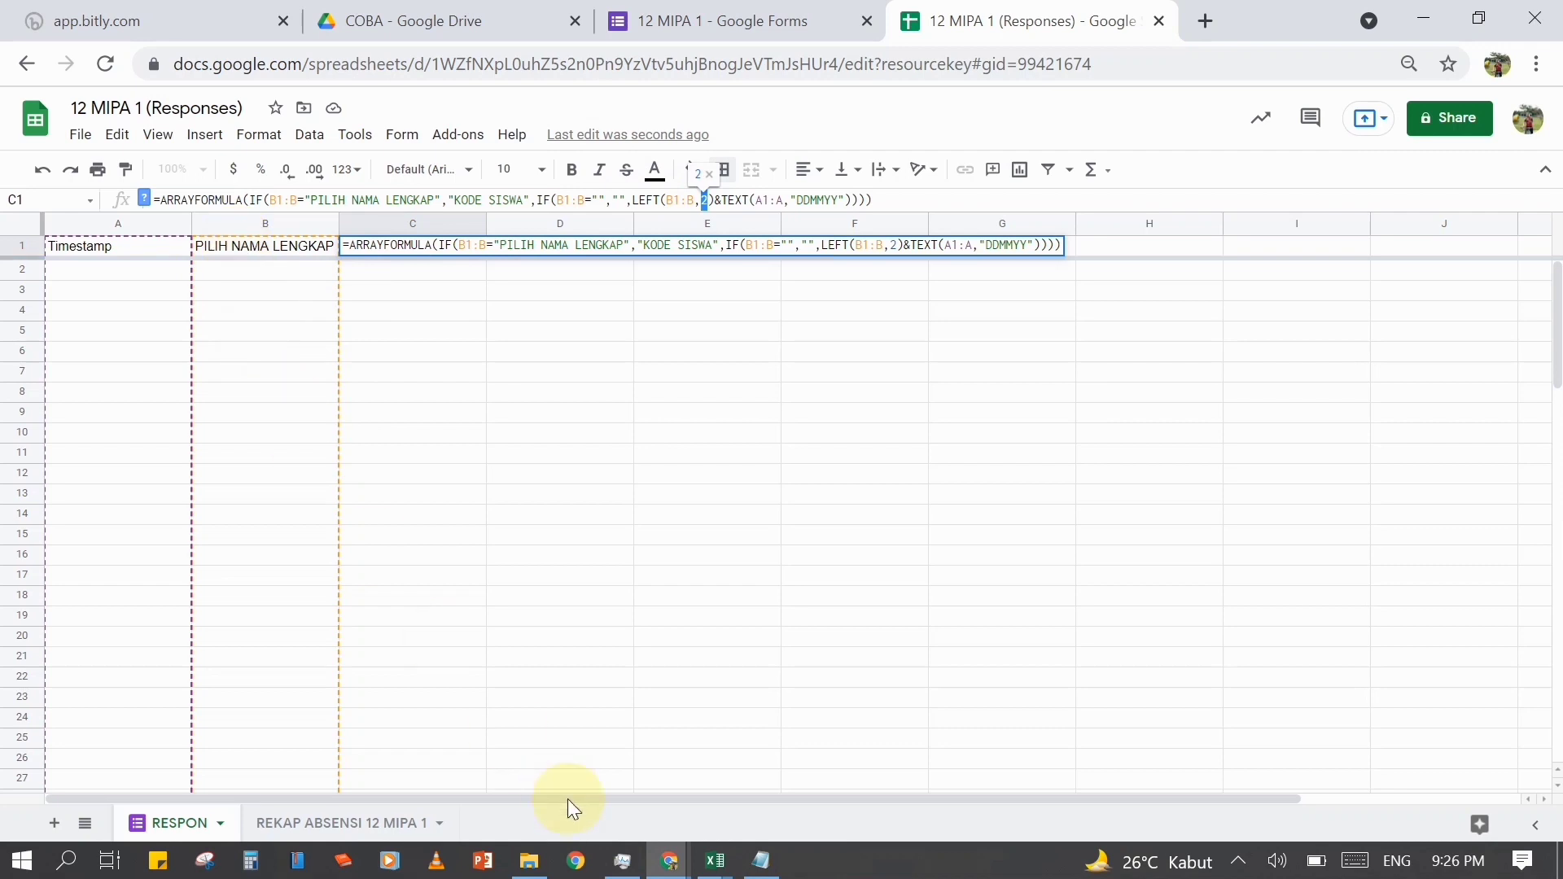
- Switch to Excel to check the two-digit numbering of the student list, and return to the responses spreadsheet
mouse_move(715, 861)
left_click(794, 779)
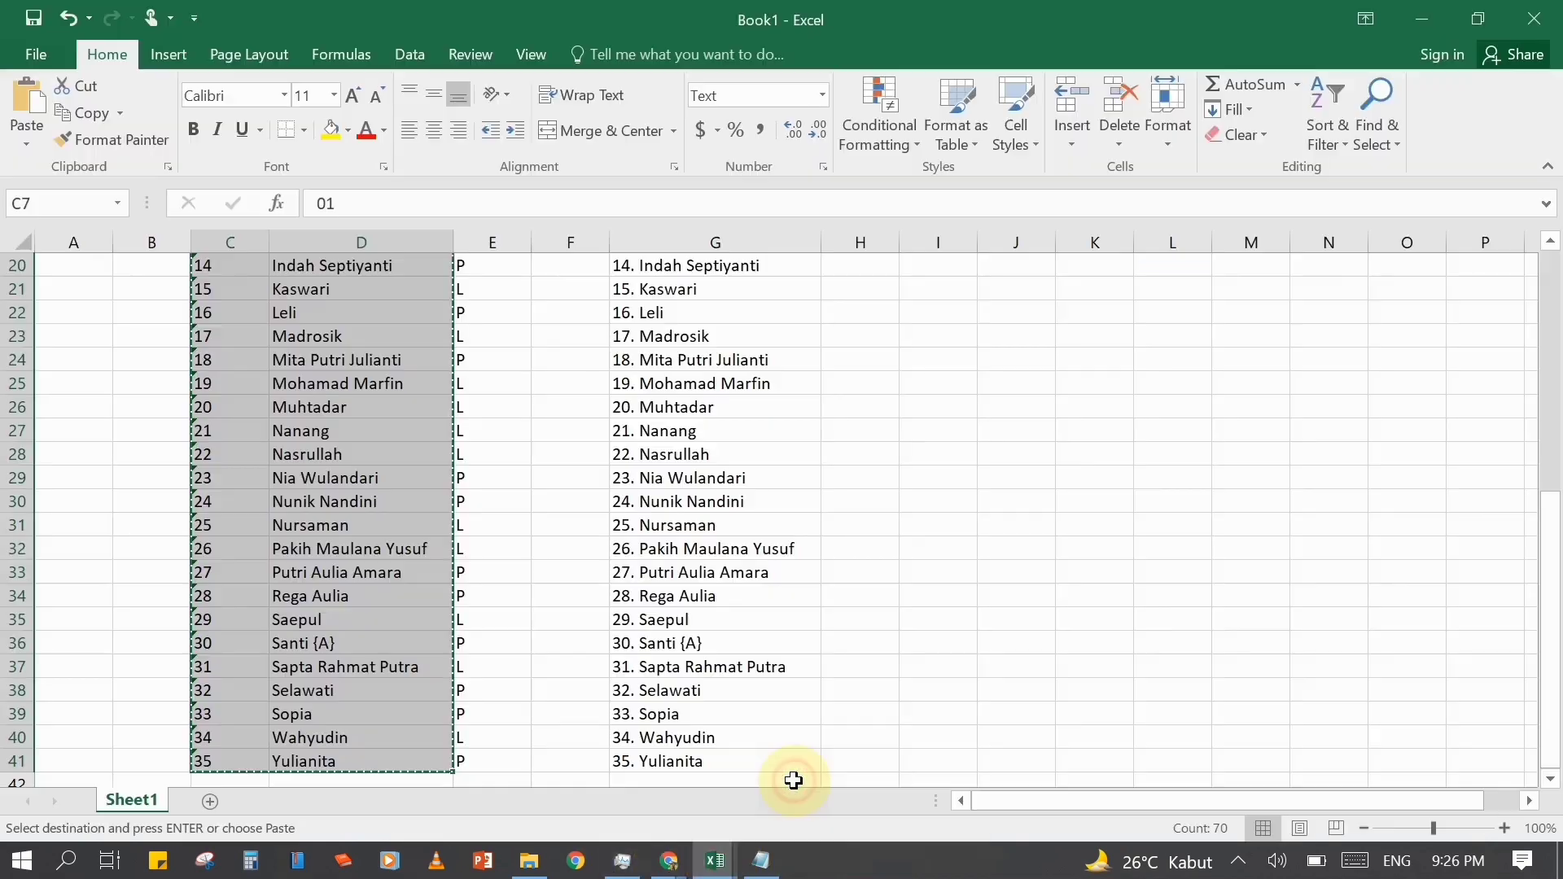
left_click(639, 478)
scroll(645, 367, "up", 6)
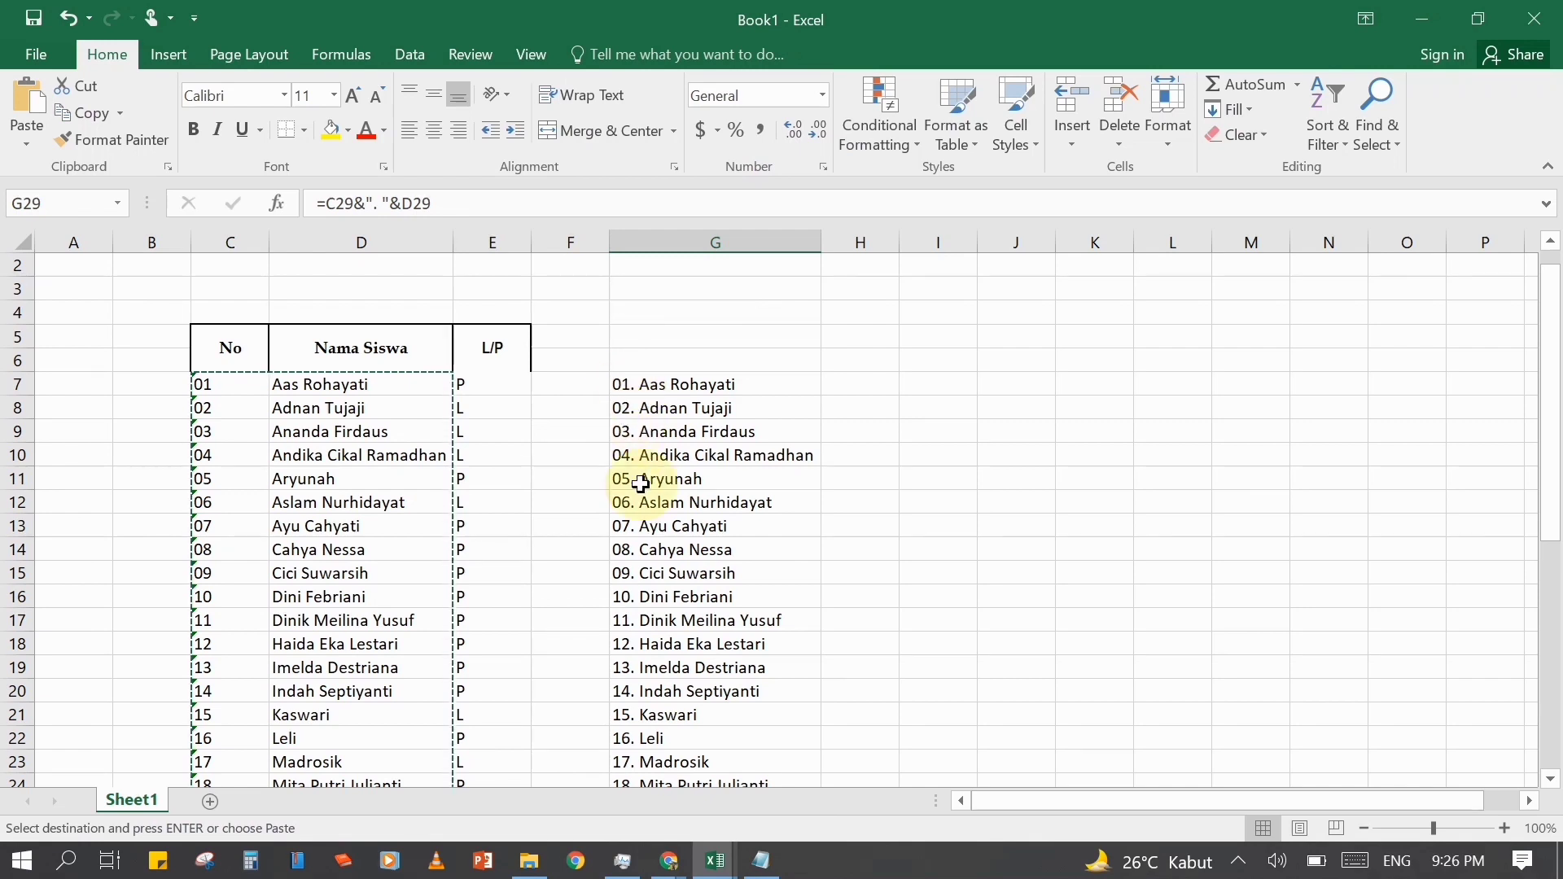
mouse_move(669, 860)
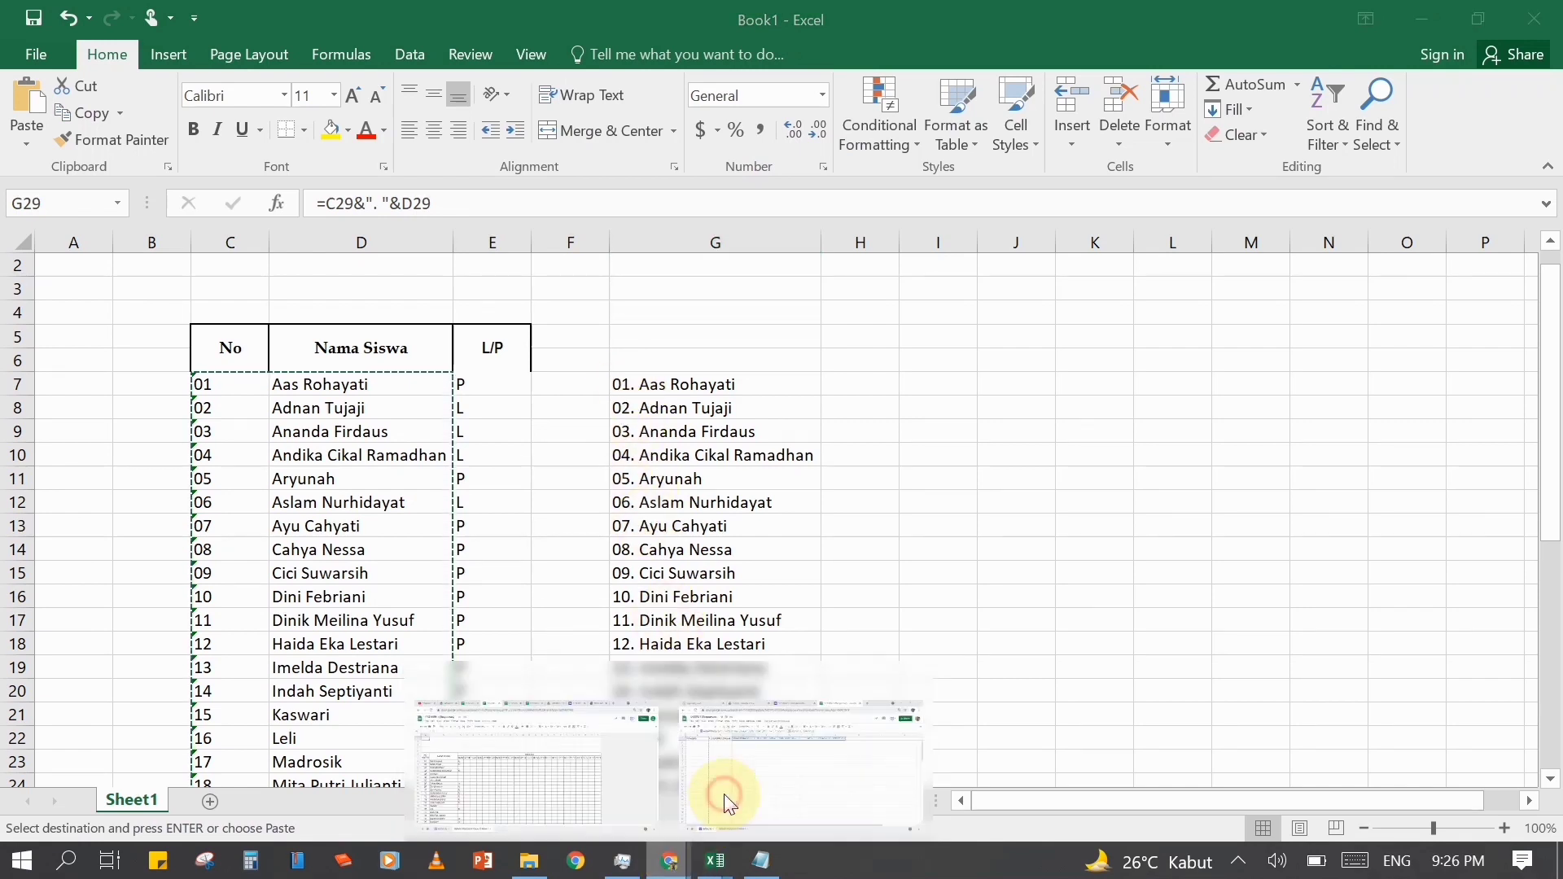
left_click(724, 793)
left_click(359, 399)
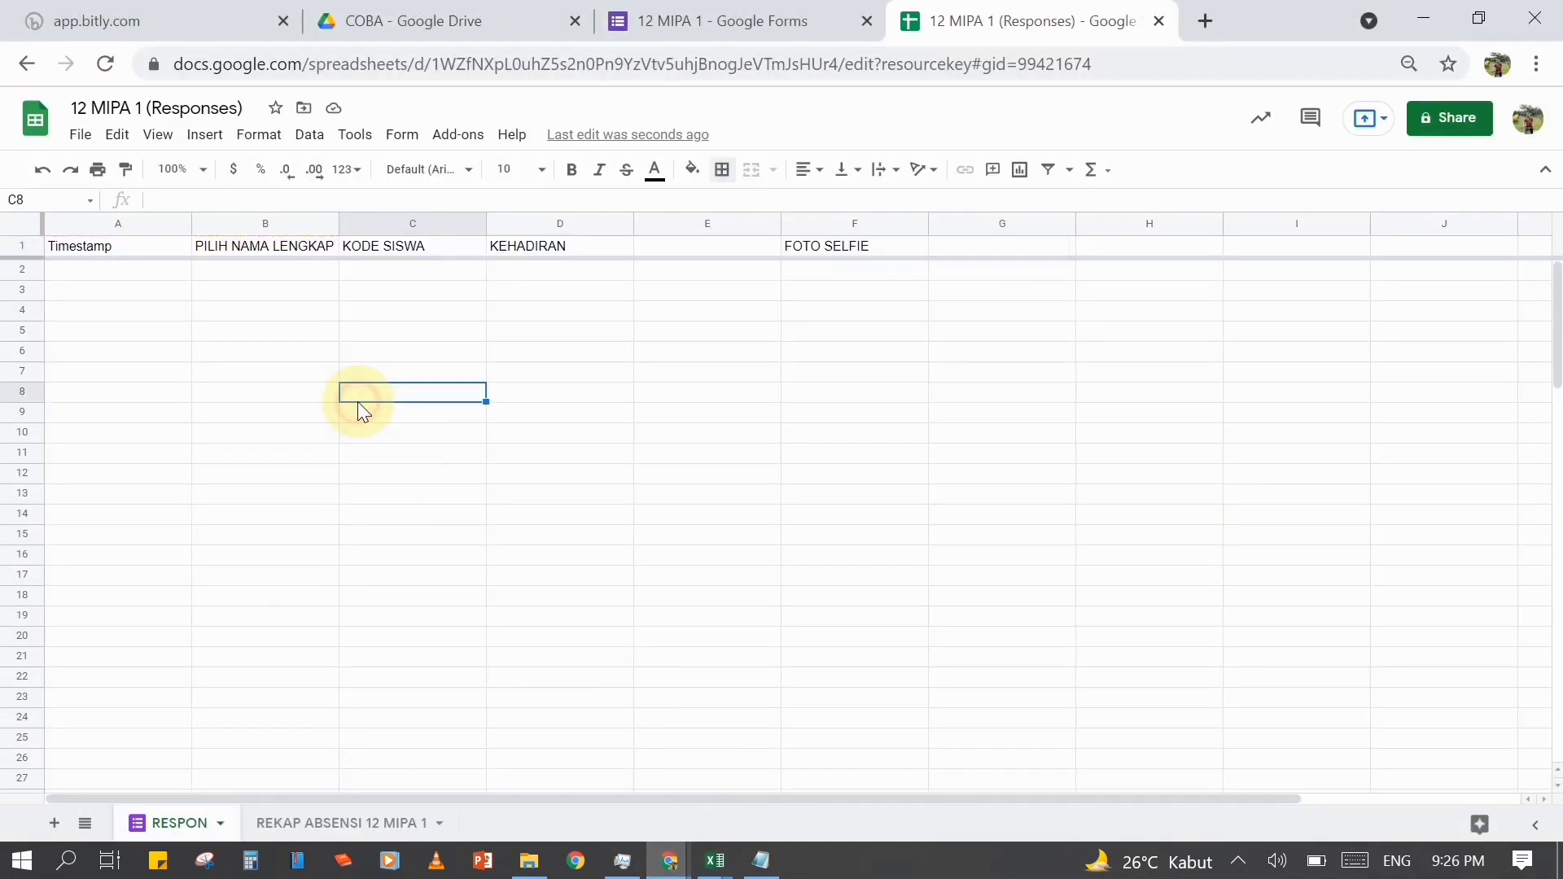
- Try to enter 01 as the first attendance number in A8 of the REKAP ABSENSI 12 MIPA 1 sheet
left_click(350, 821)
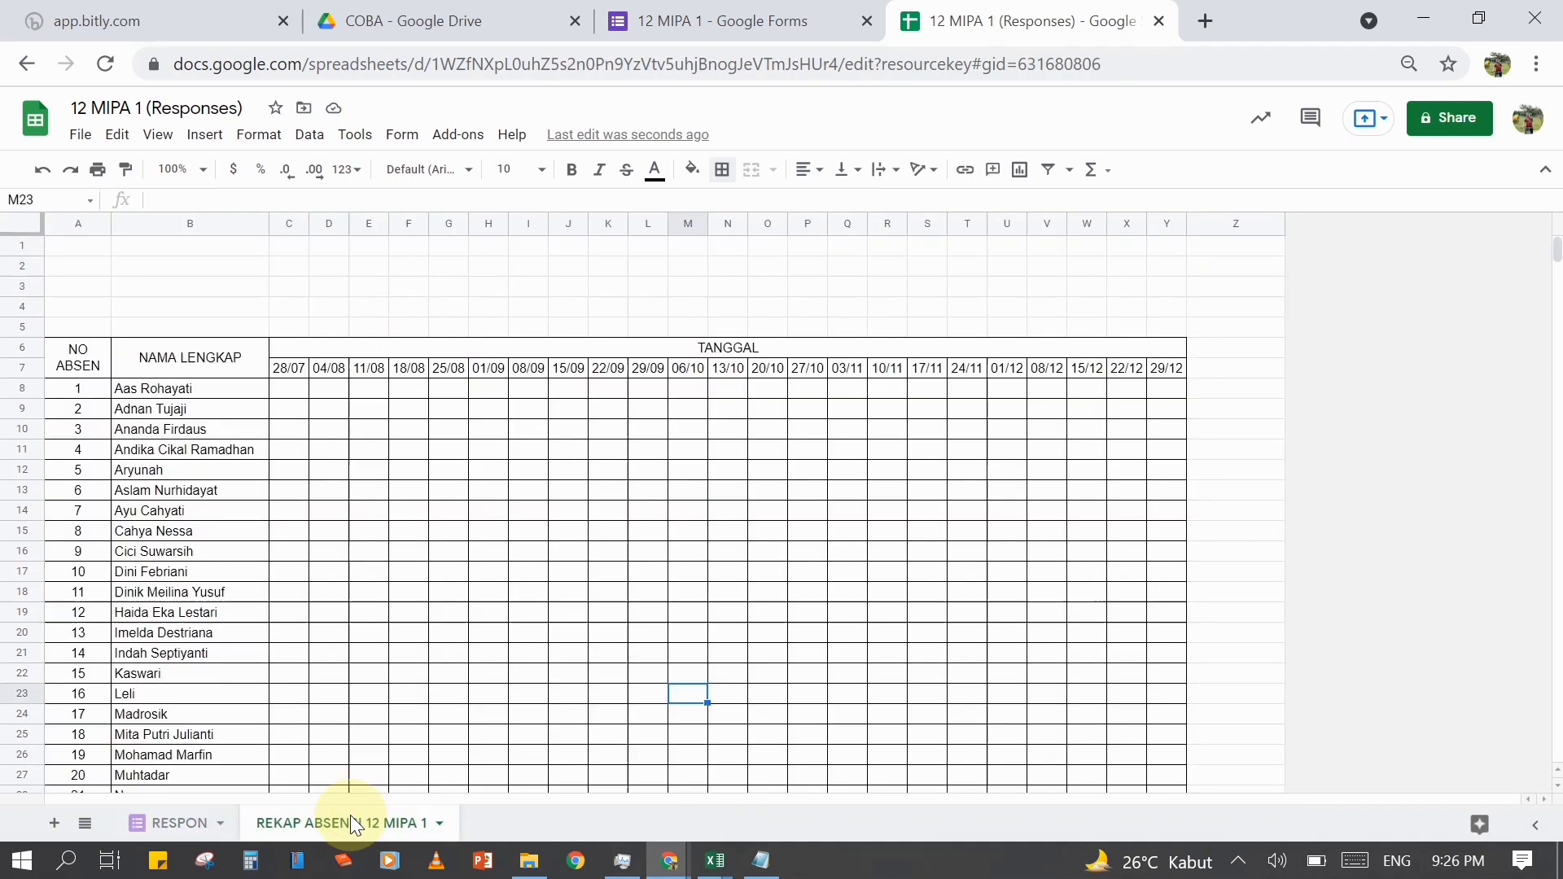
left_click(77, 389)
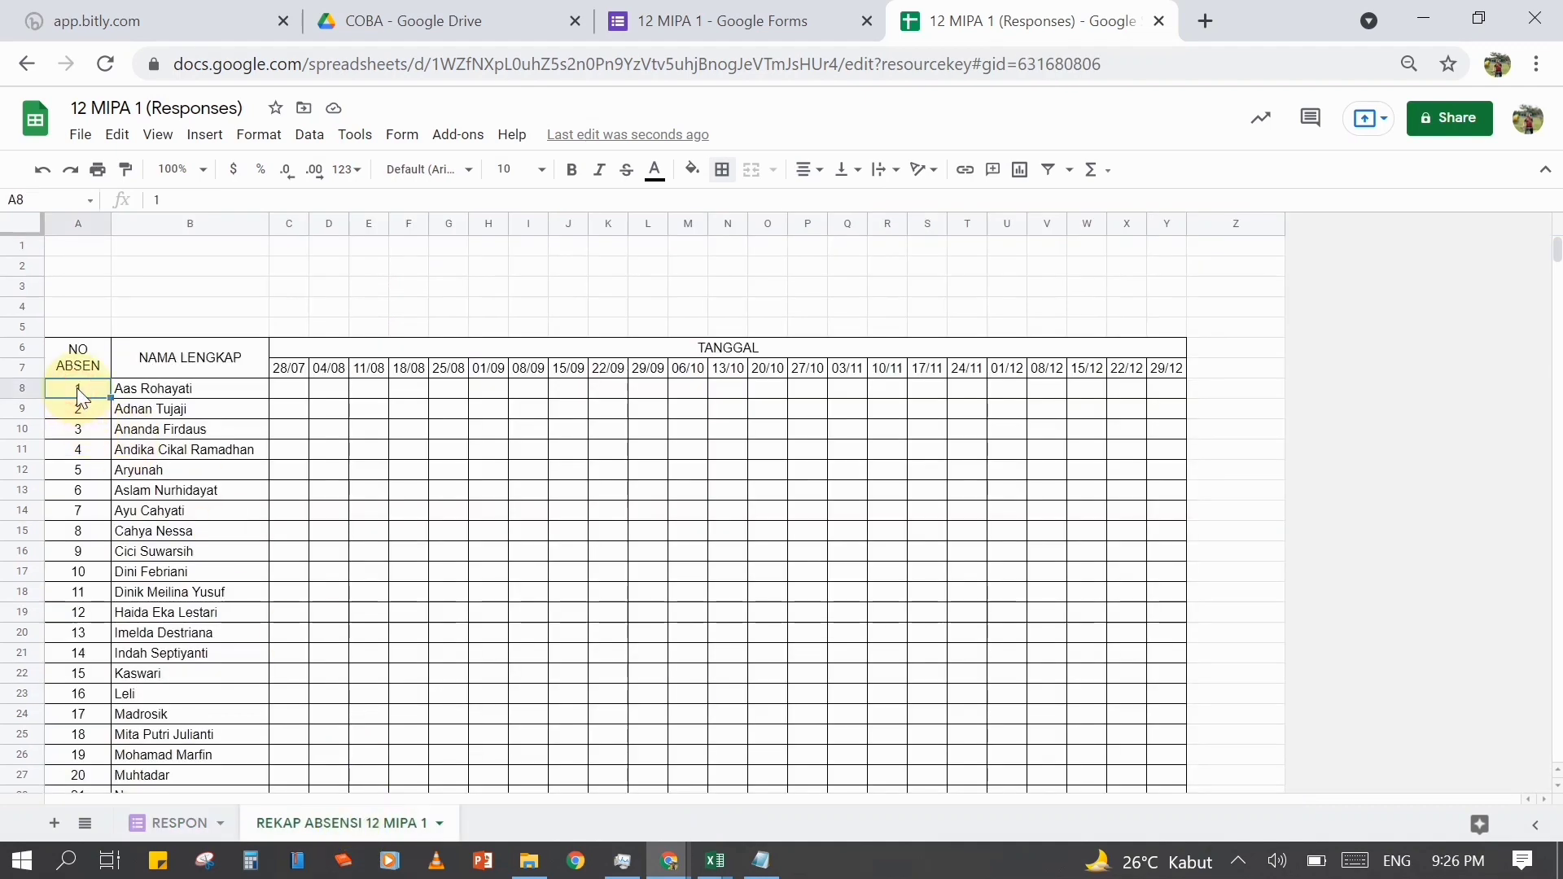
type("01")
key("Return")
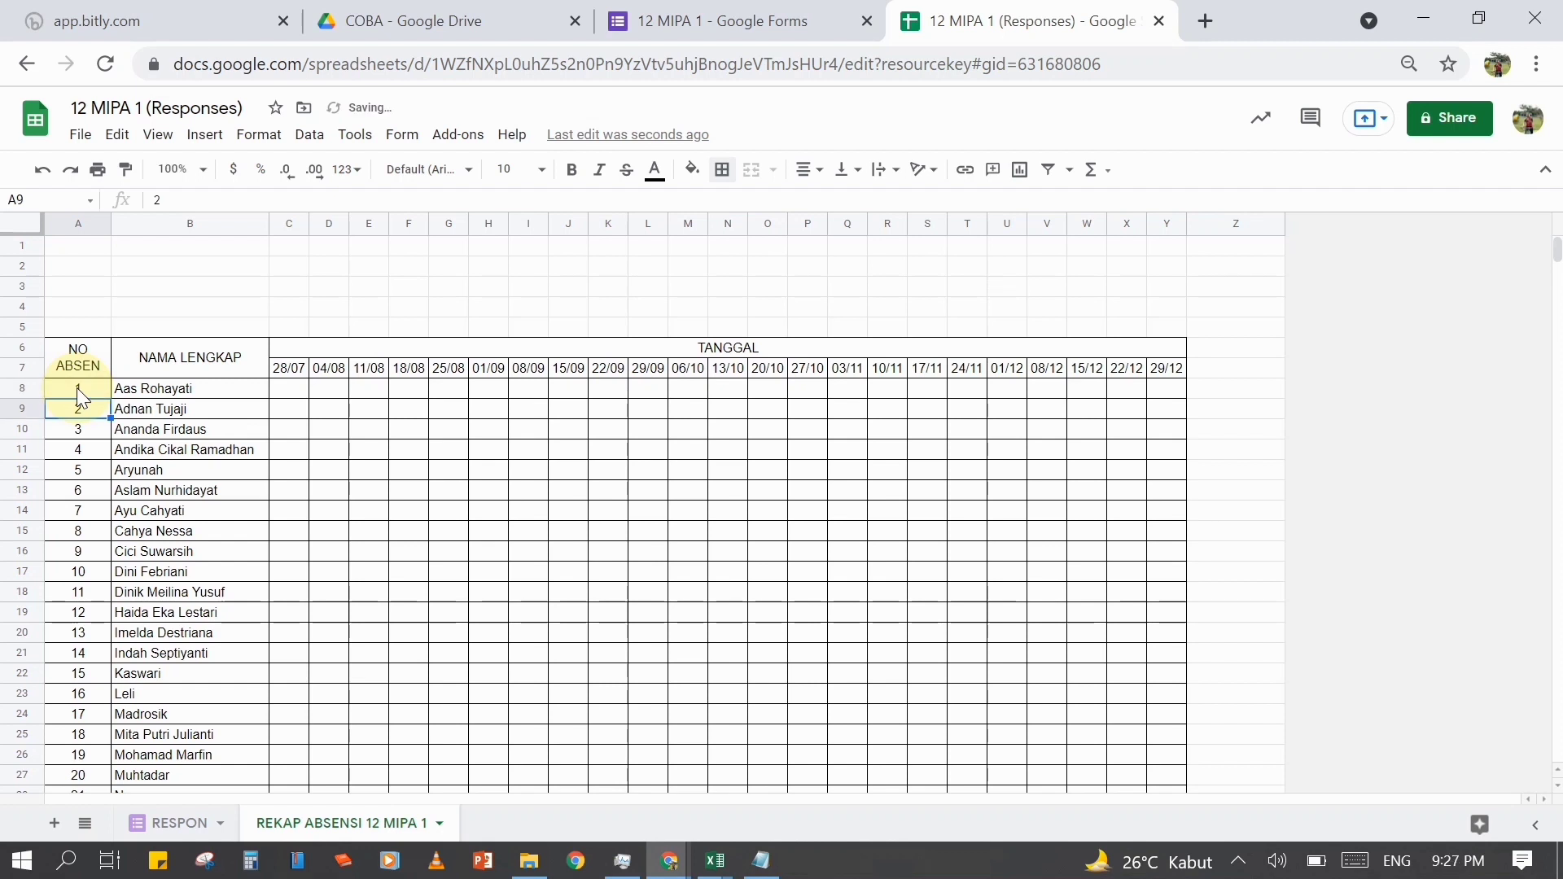
- Format the first two attendance number cells, A8:A9, as plain text
left_click(93, 430)
left_click_drag(88, 394, 90, 409)
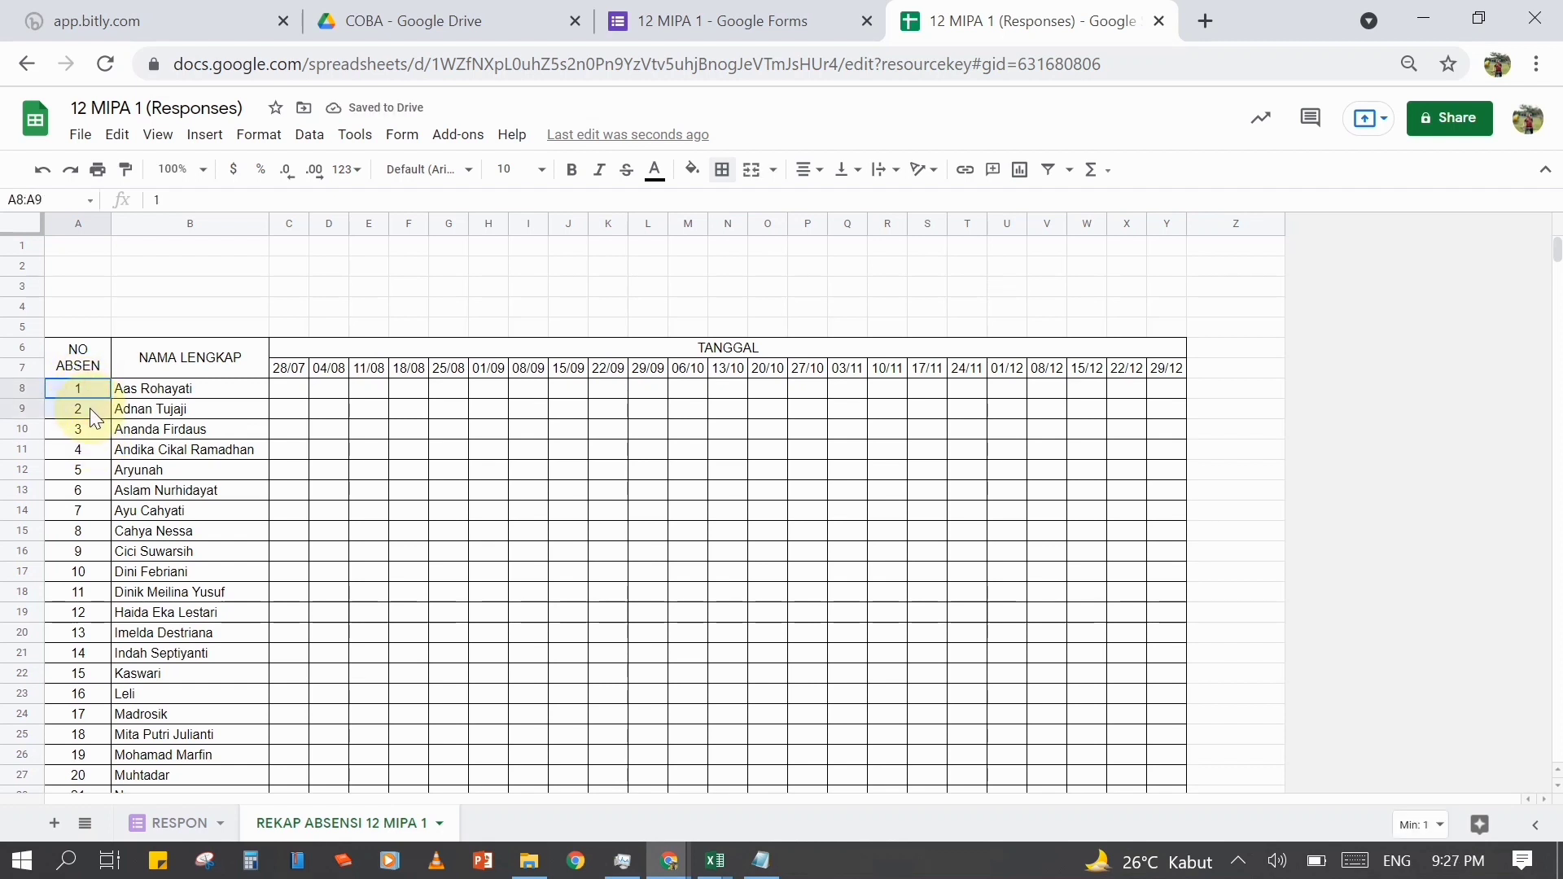
right_click(89, 409)
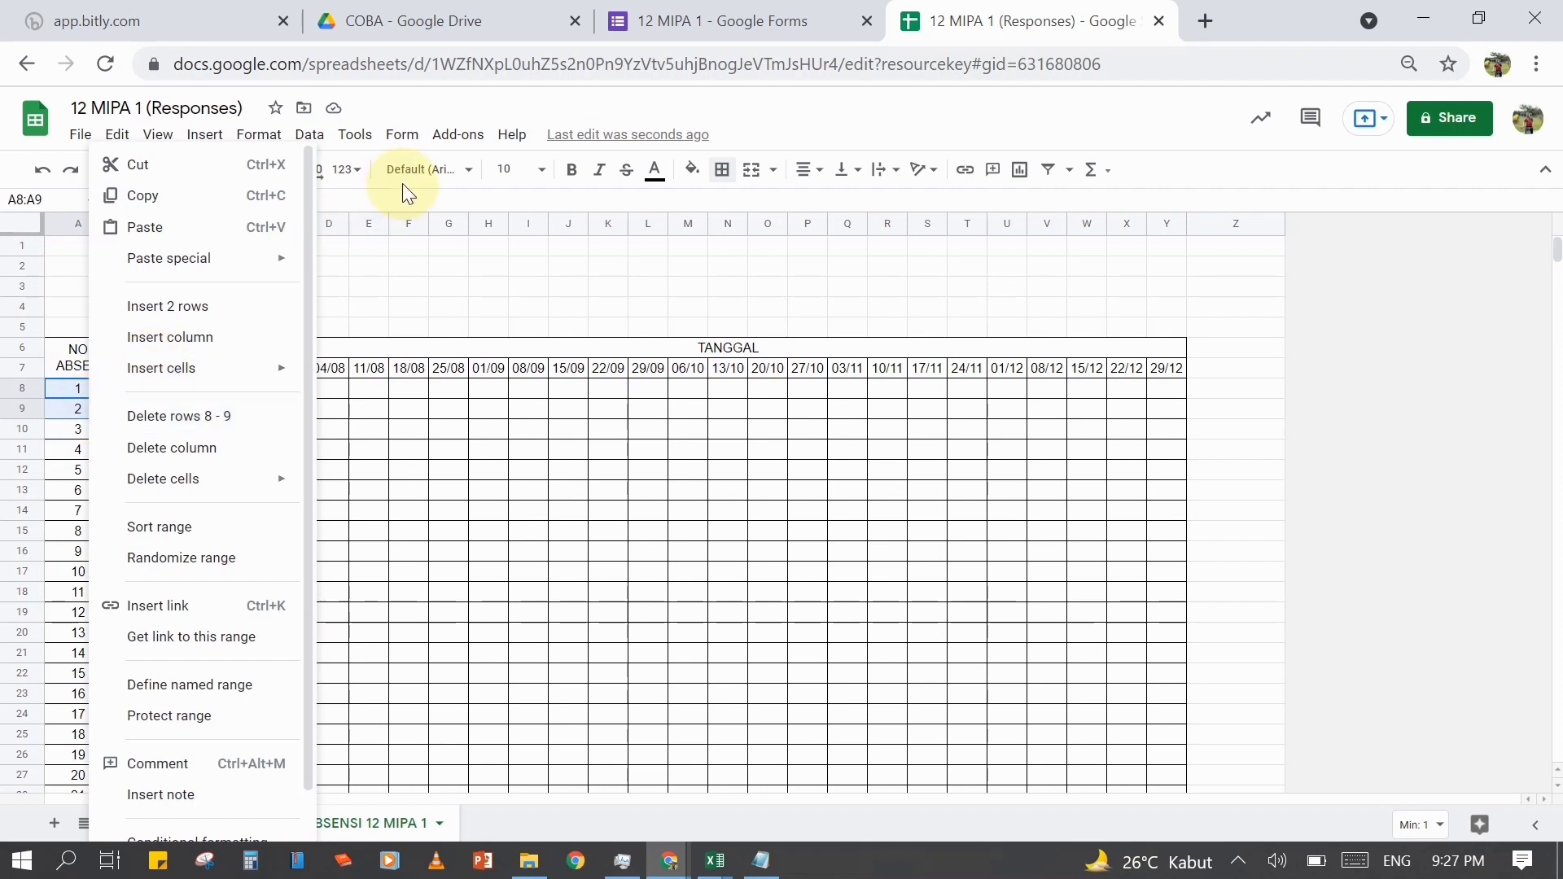
left_click(393, 98)
left_click(276, 134)
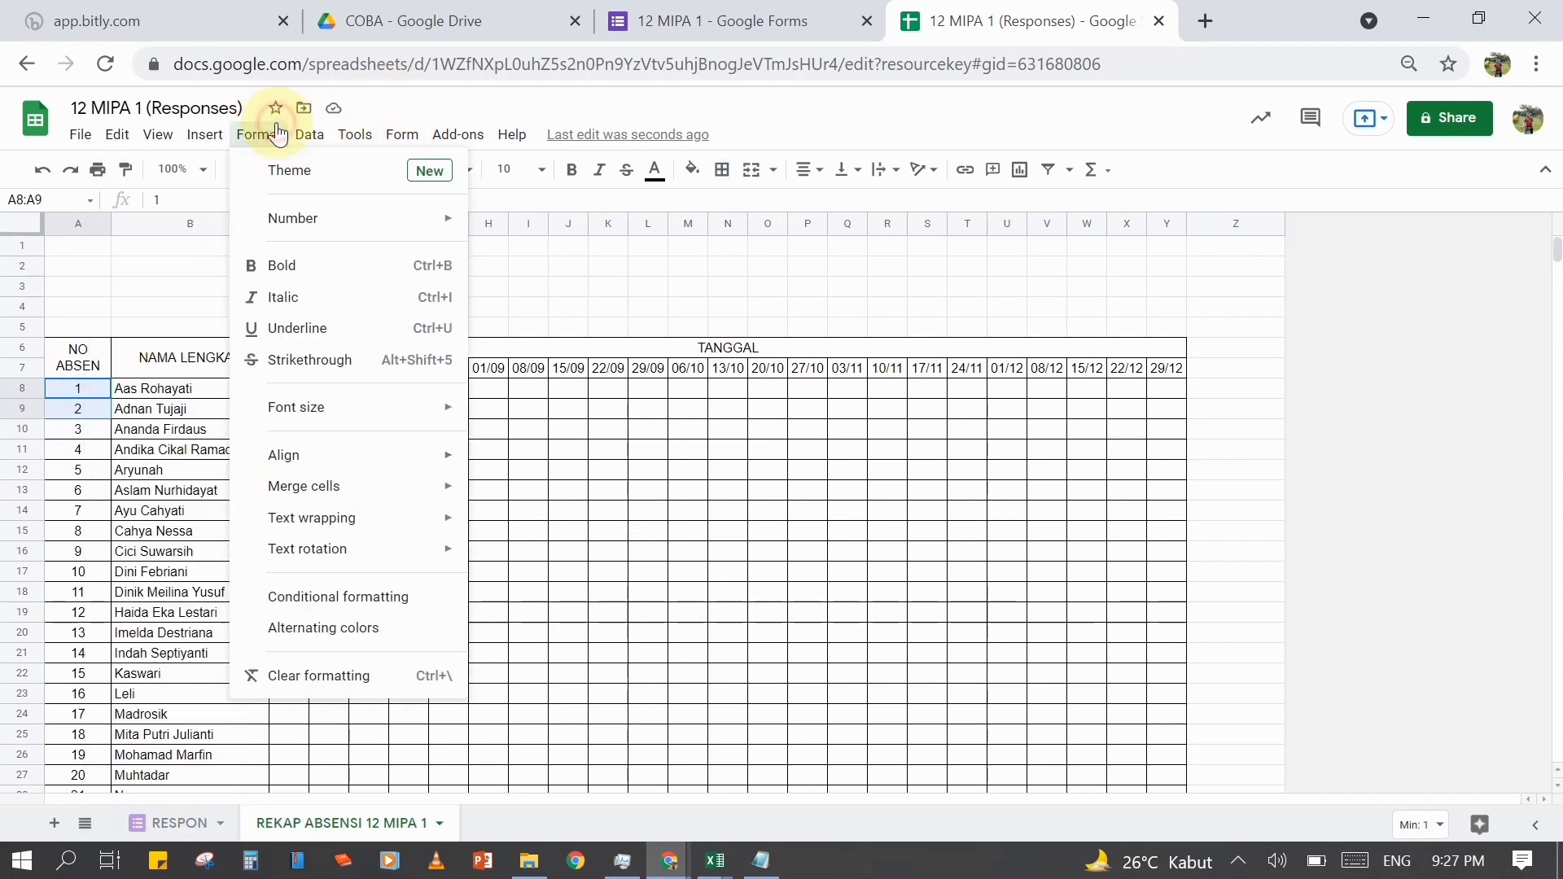
mouse_move(307, 216)
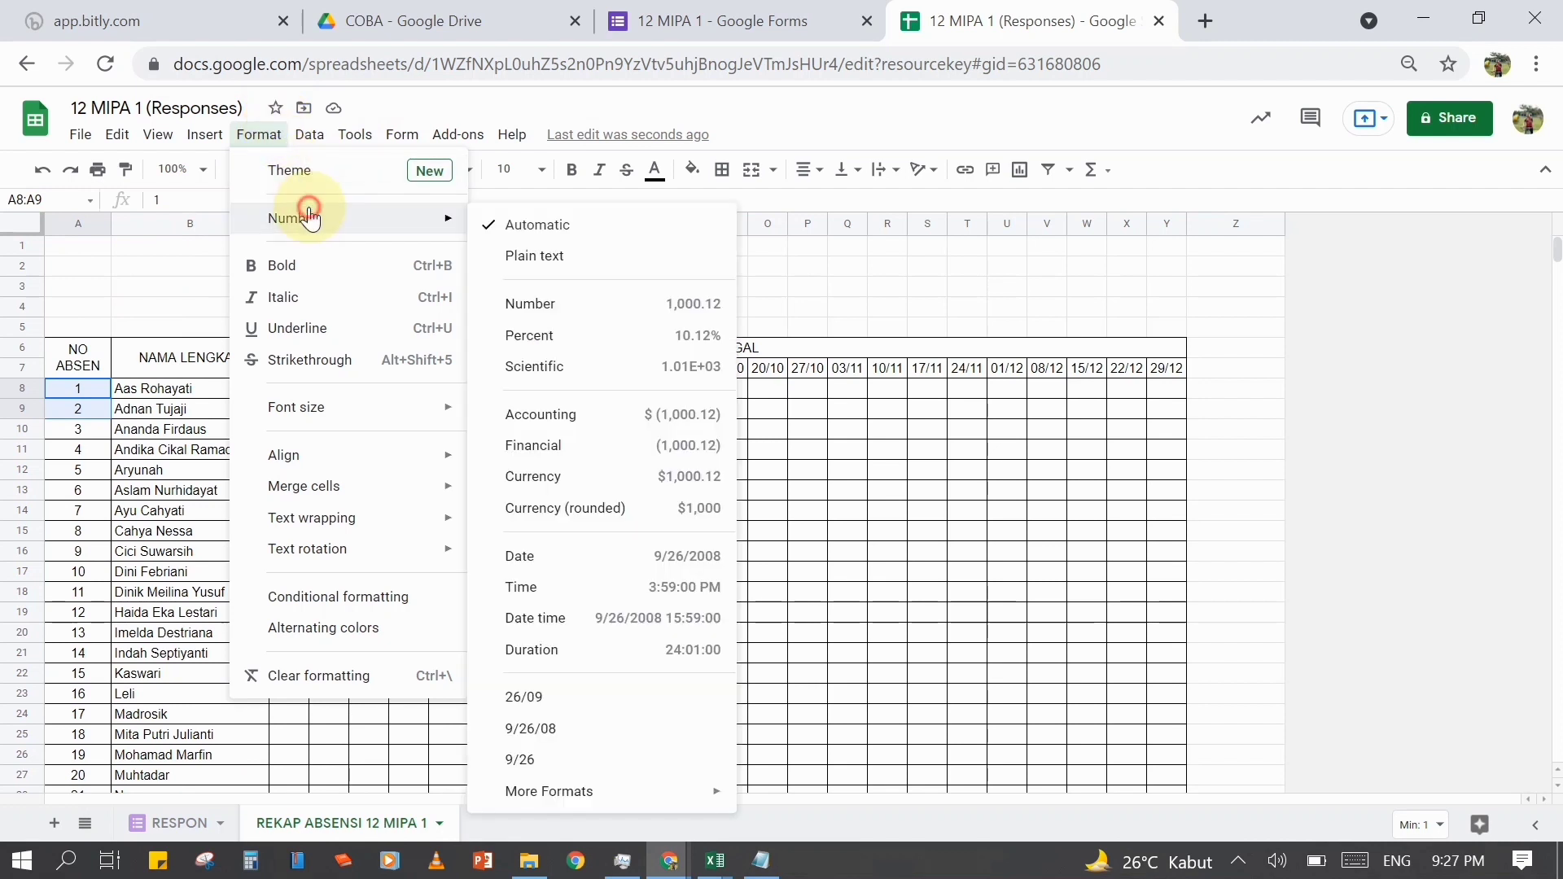
left_click(560, 254)
- Enter 01 in A8 and 02 in A9 as the first two attendance numbers
left_click(102, 387)
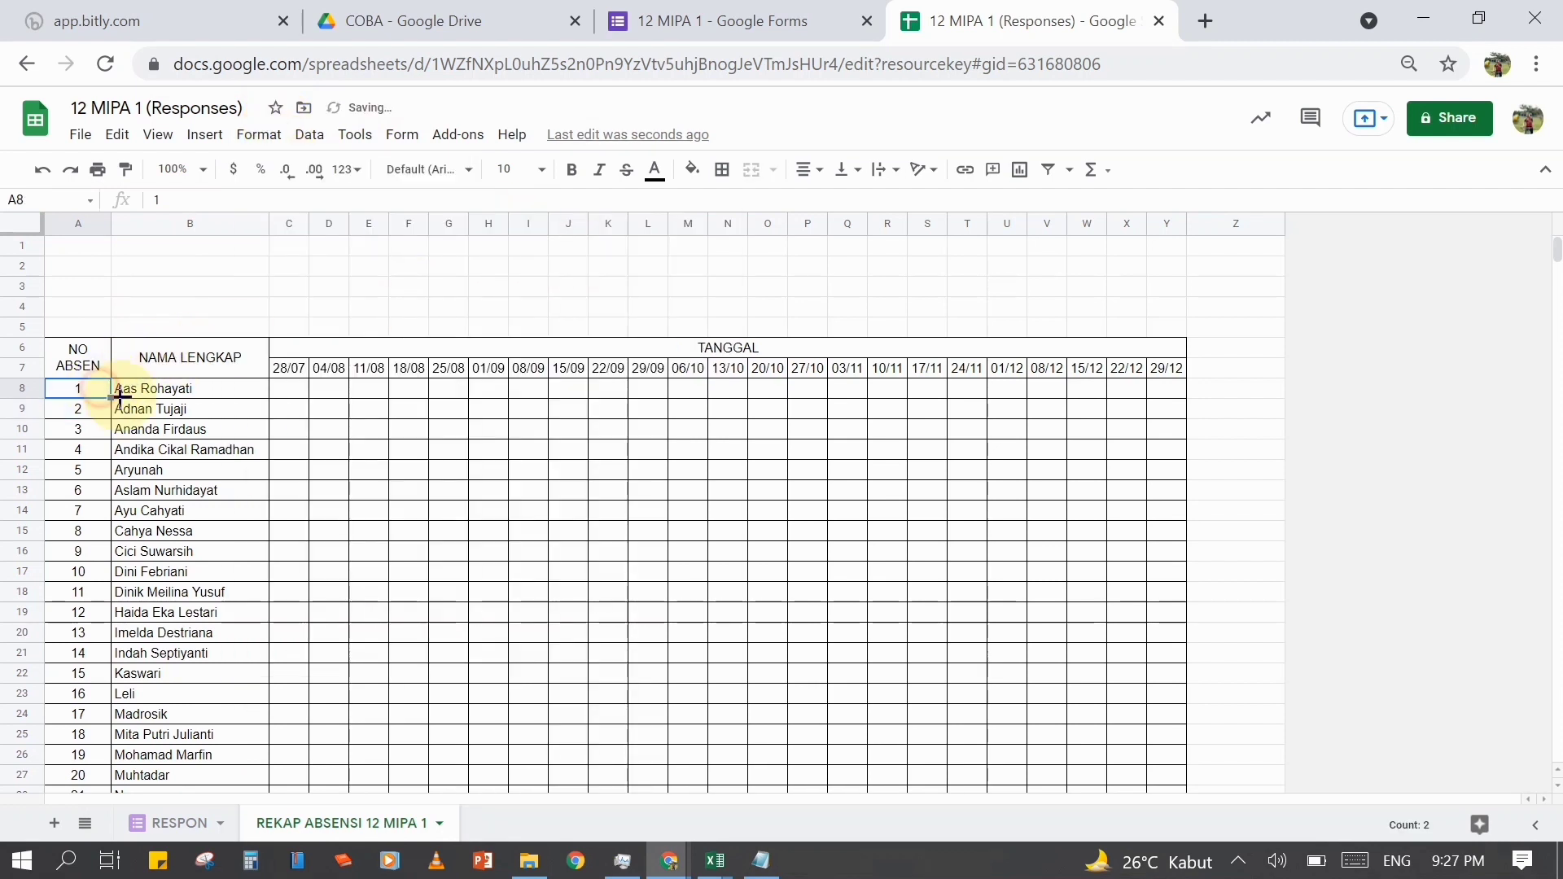
type("01")
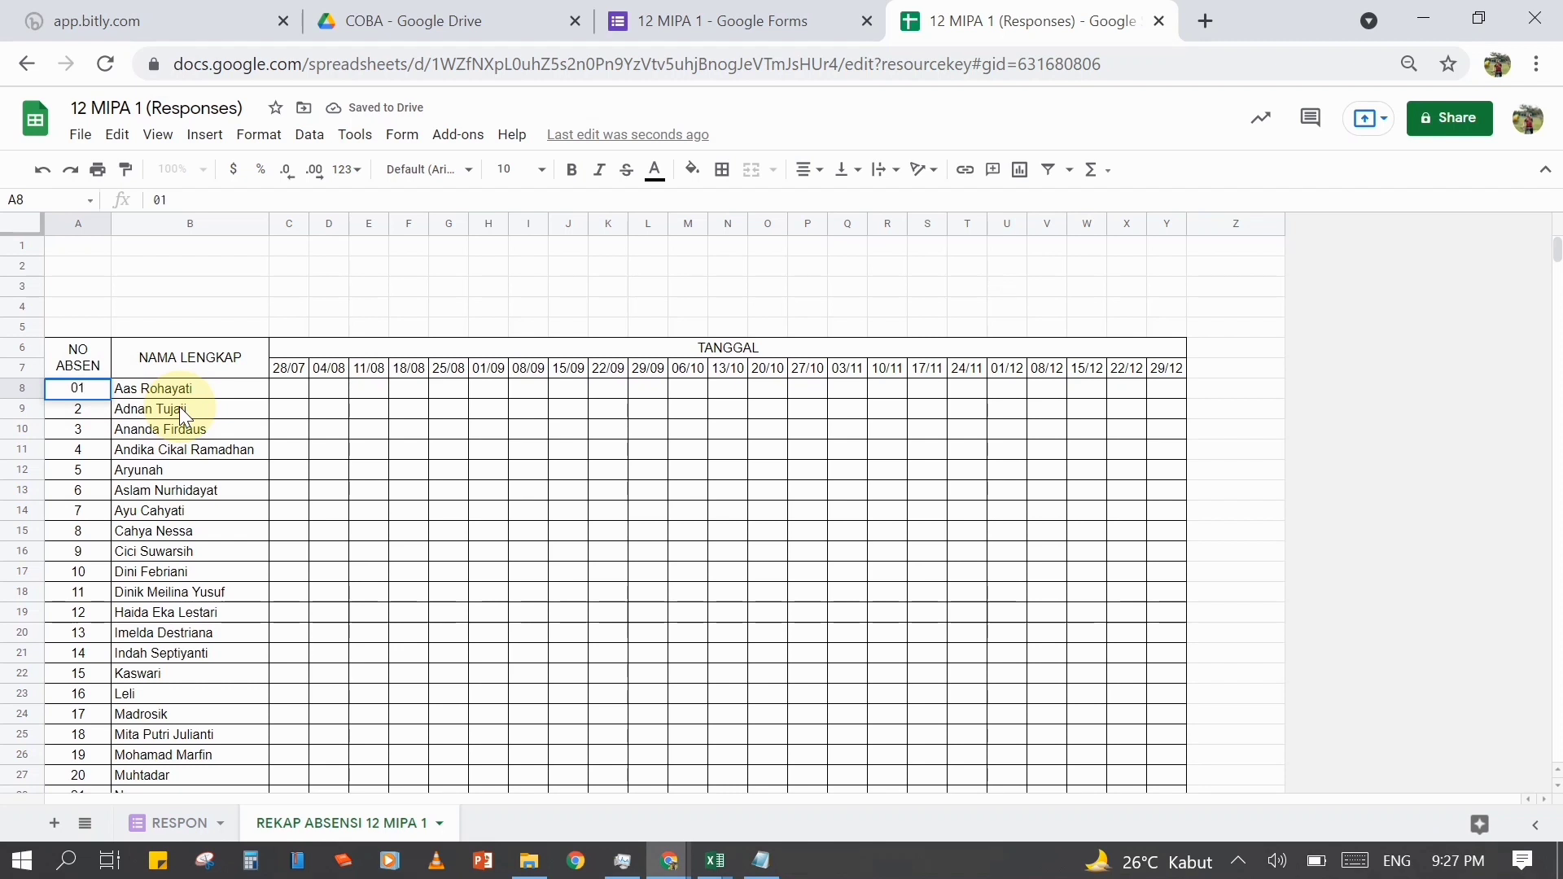
key("Return")
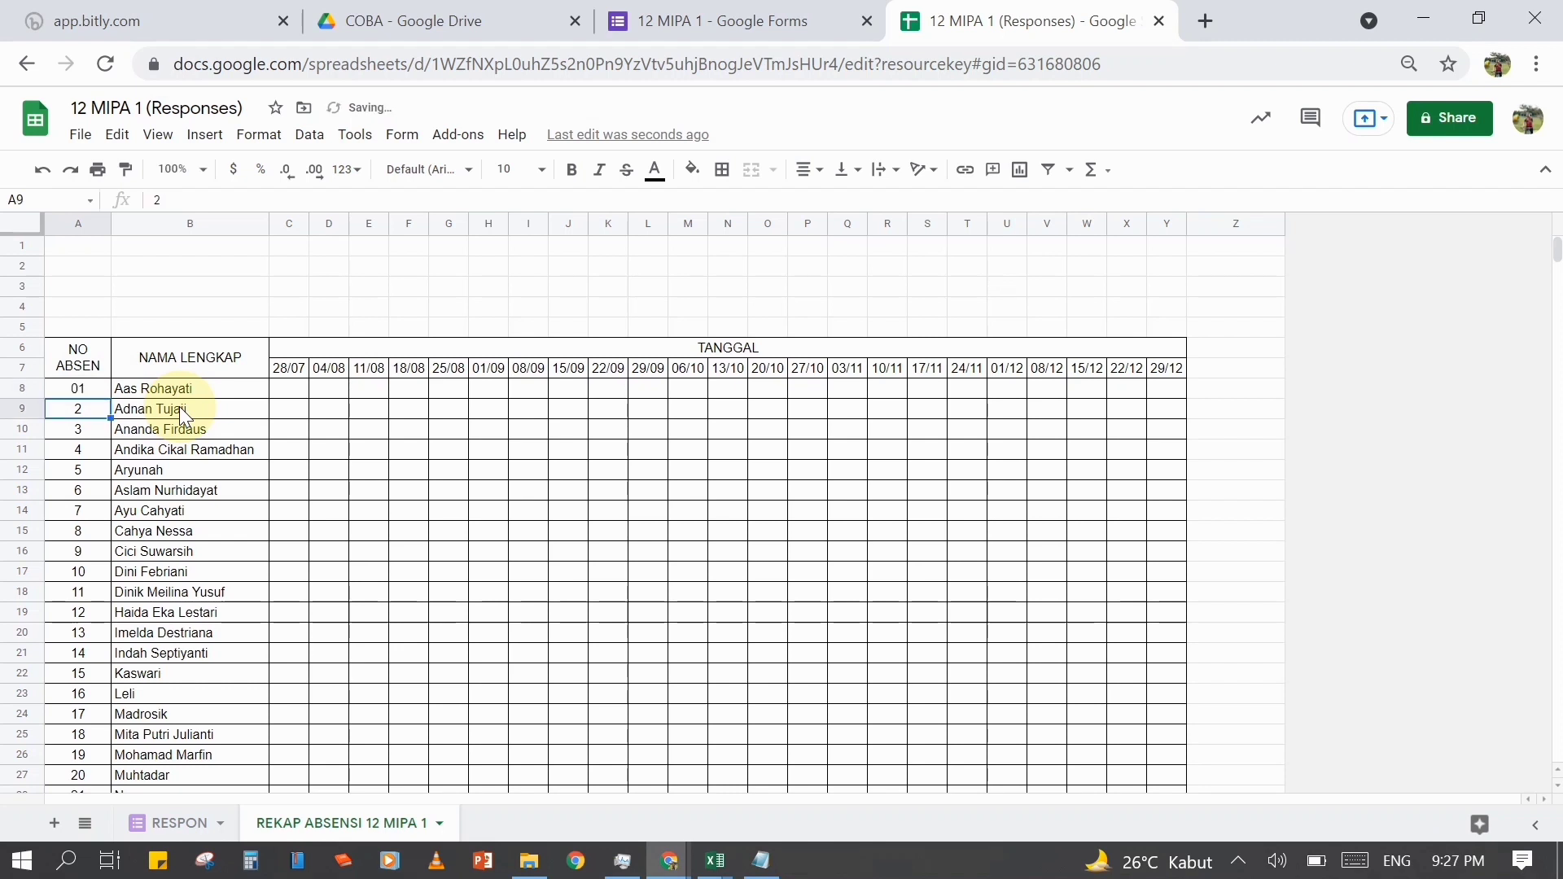
type("02")
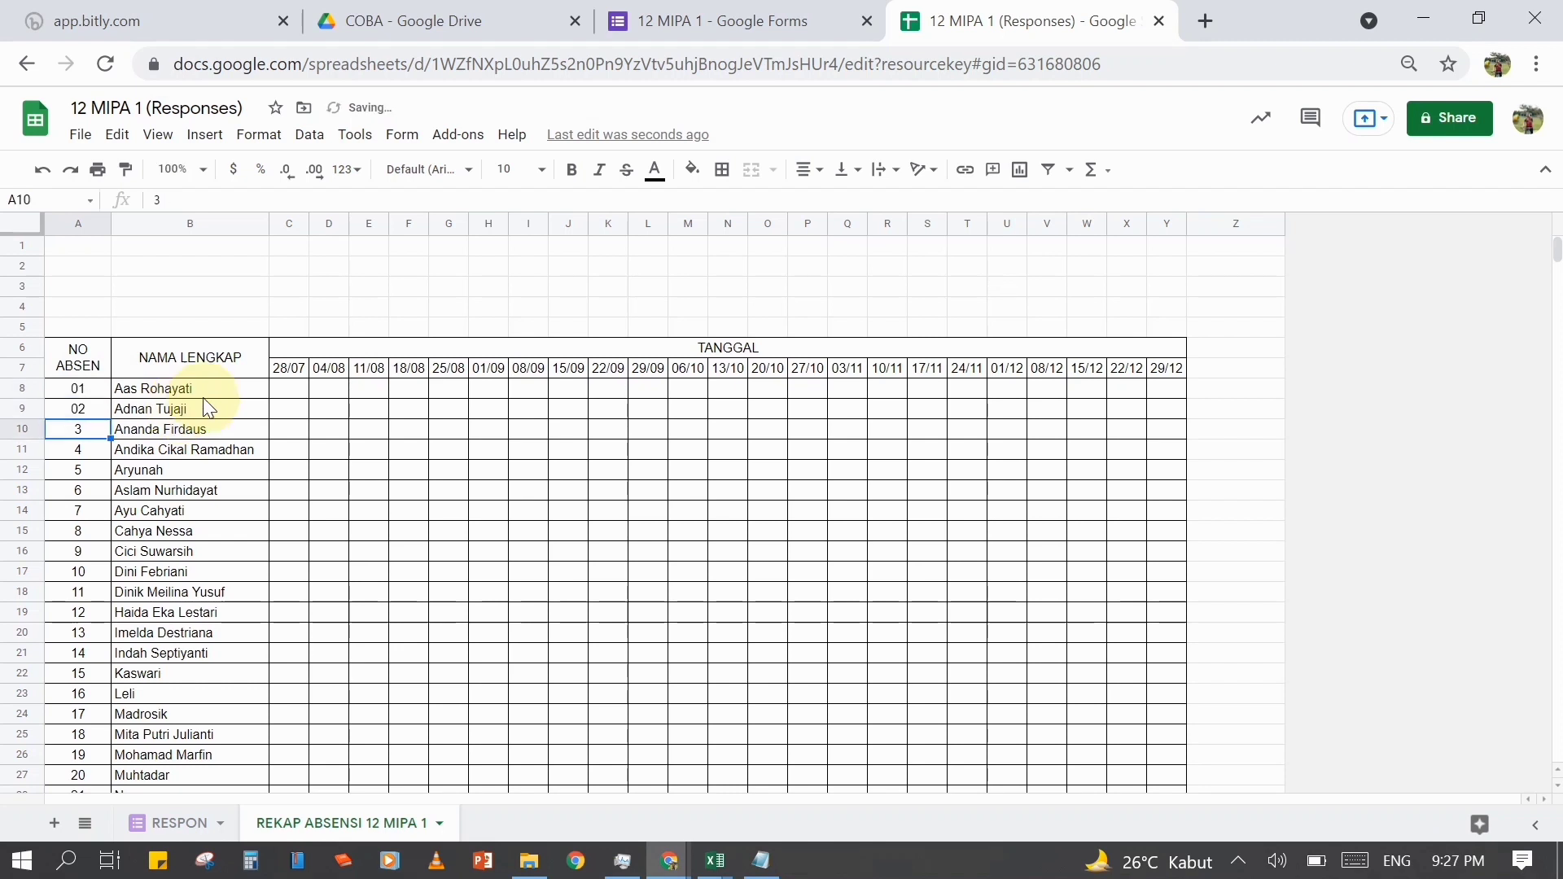
- Fill the two-digit attendance number series from A8:A9 down to the last student in A42
left_click(82, 390)
left_click_drag(92, 417, 98, 423)
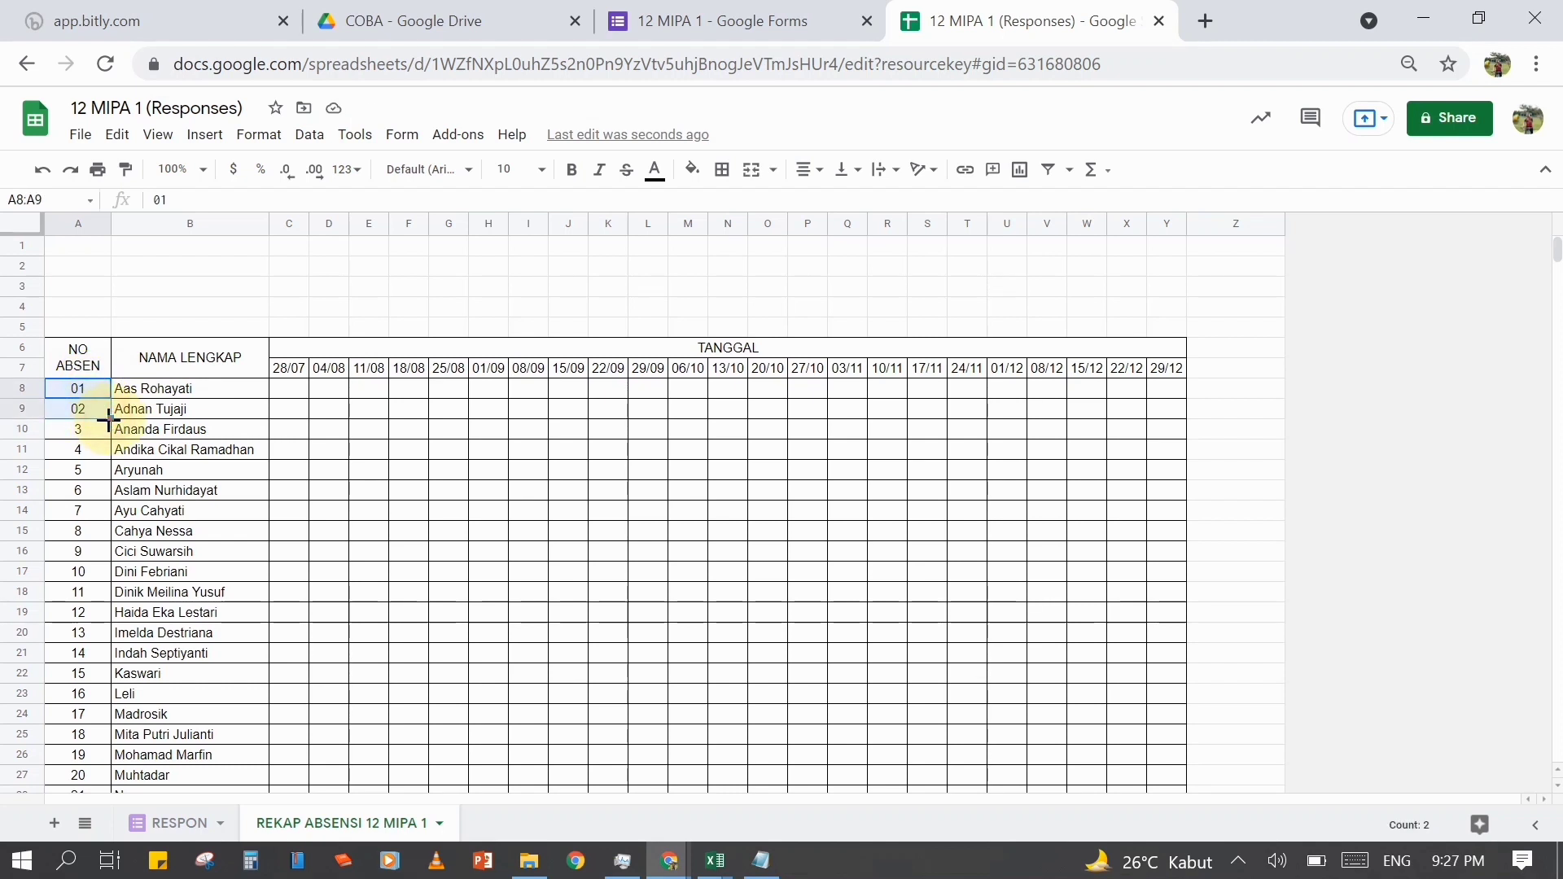
left_click_drag(109, 419, 116, 634)
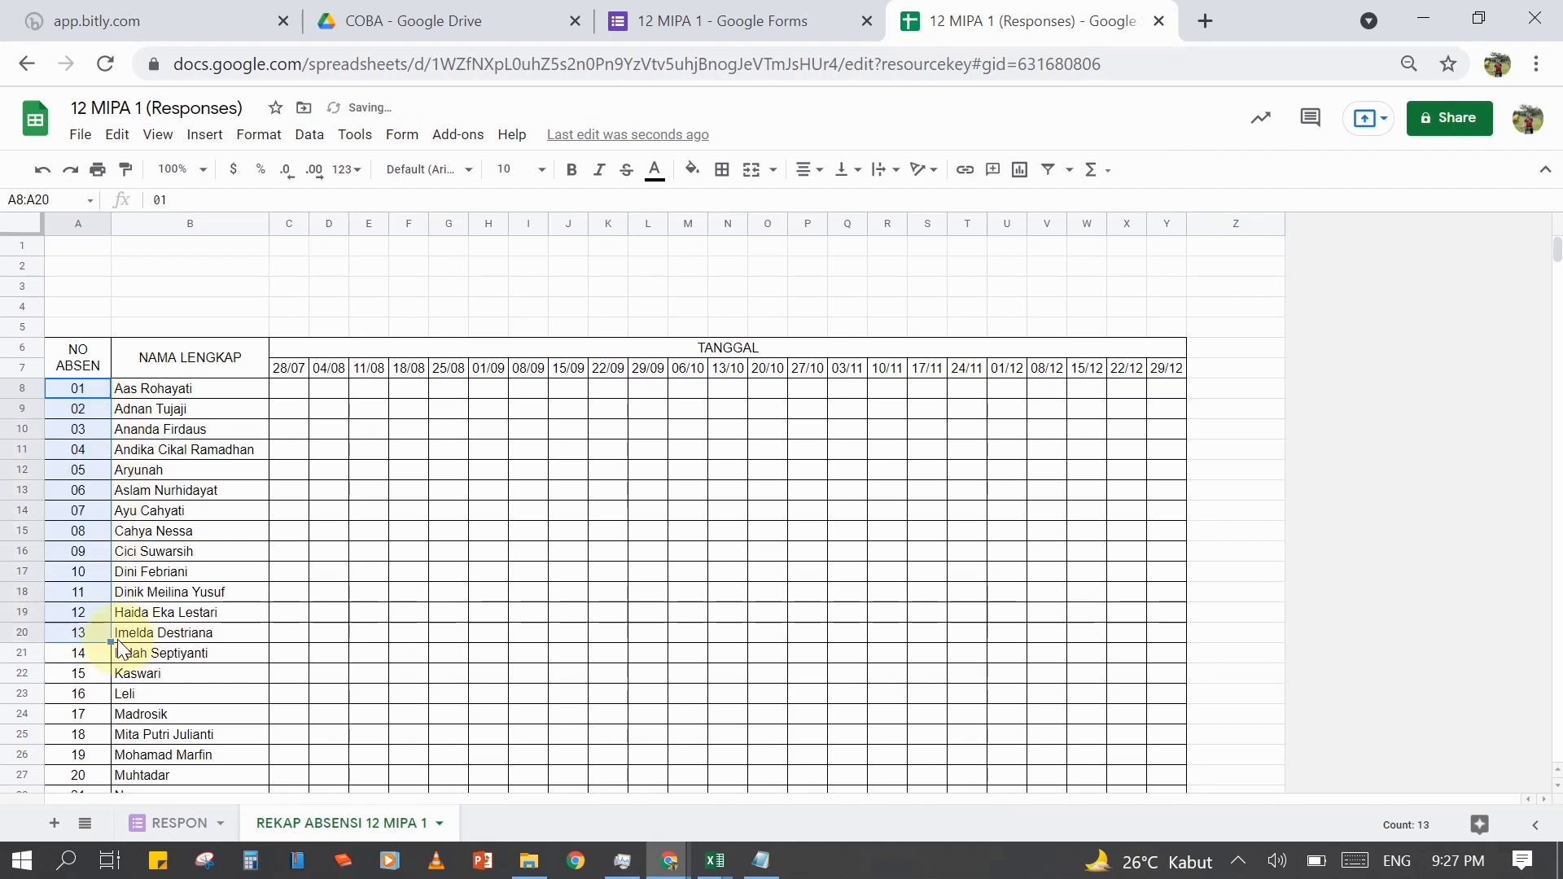
scroll(91, 794, "down", 3)
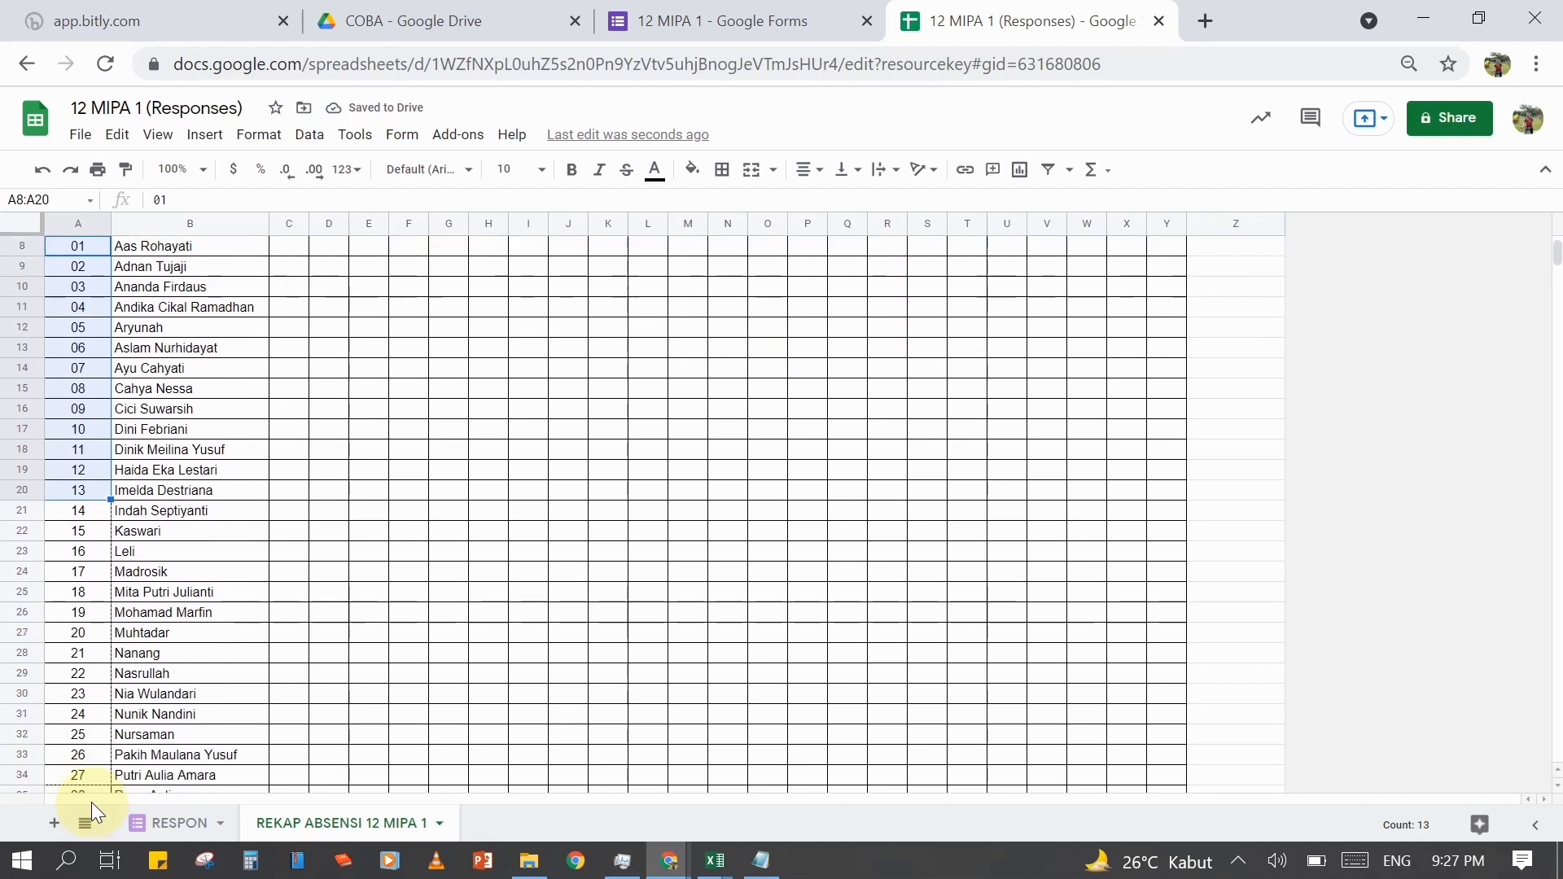
scroll(93, 794, "down", 2)
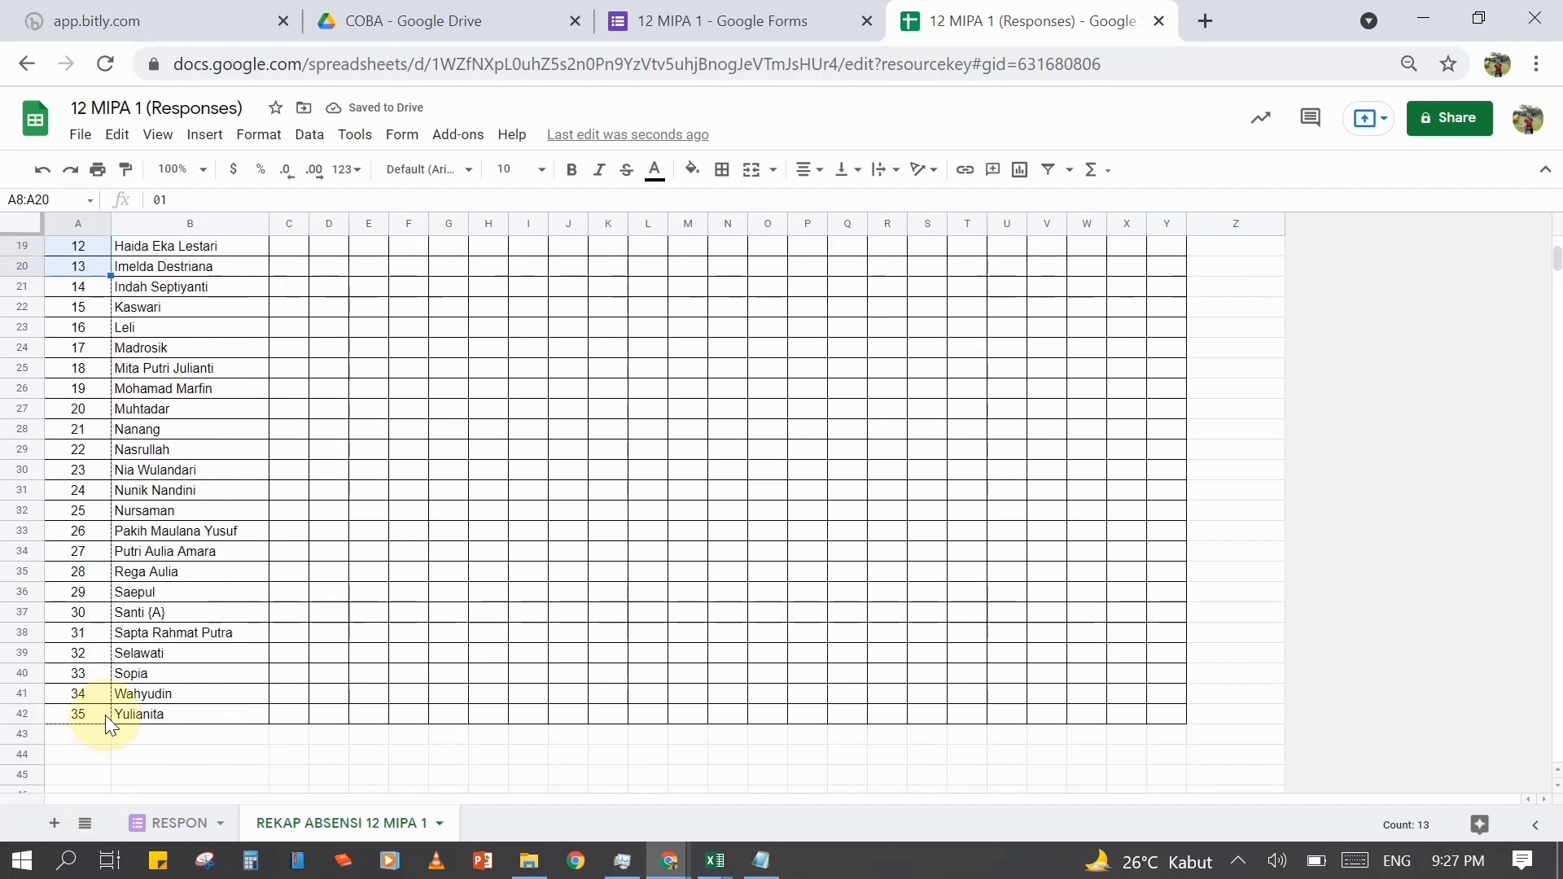
left_click_drag(105, 714, 105, 715)
scroll(196, 602, "up", 6)
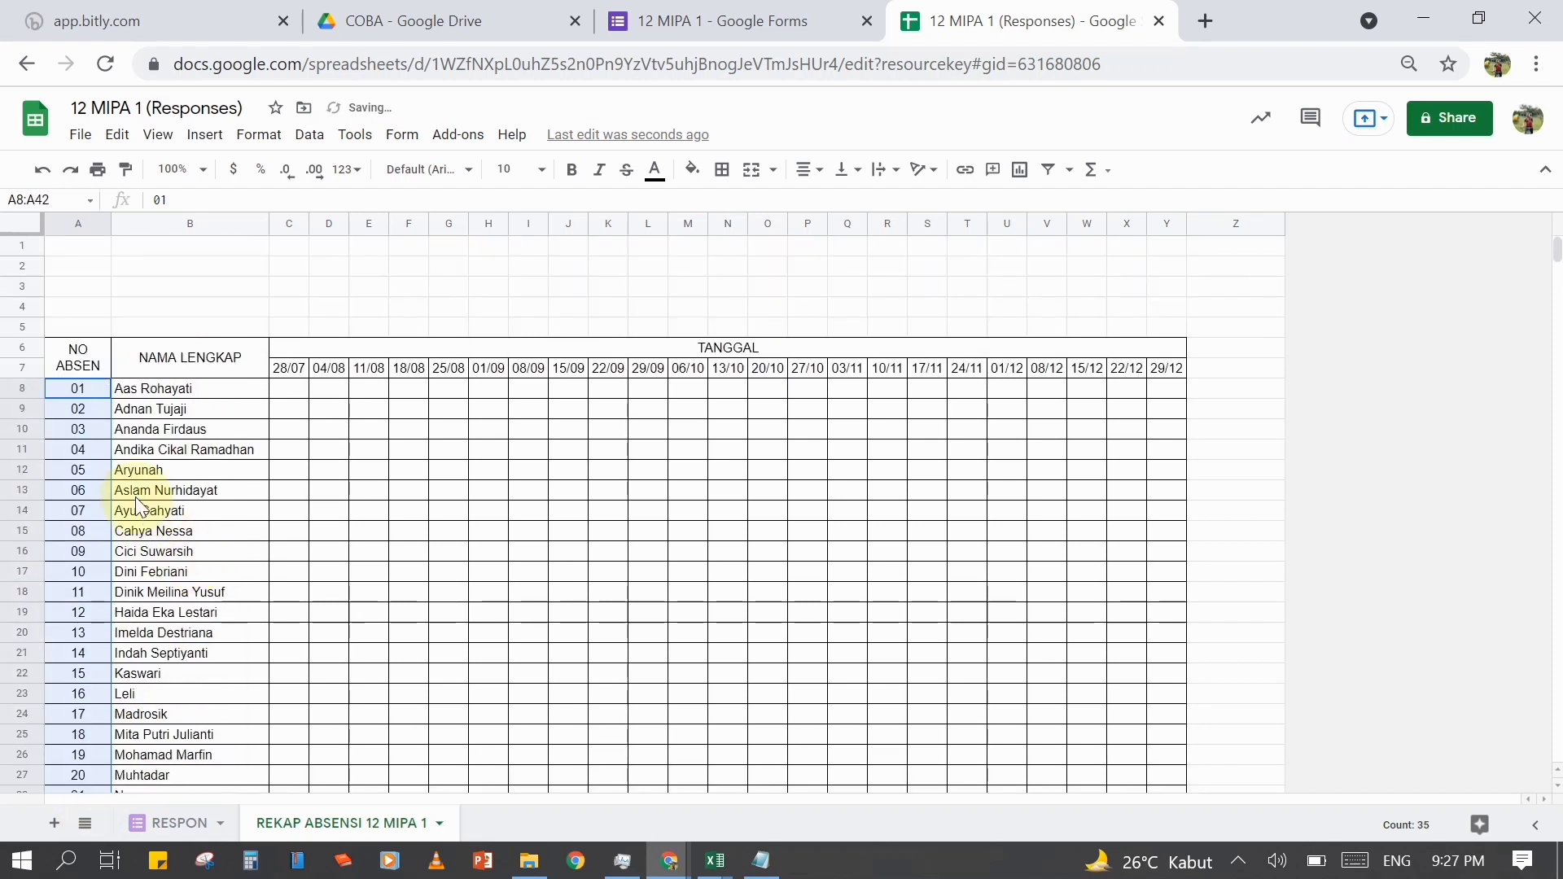
left_click(167, 593)
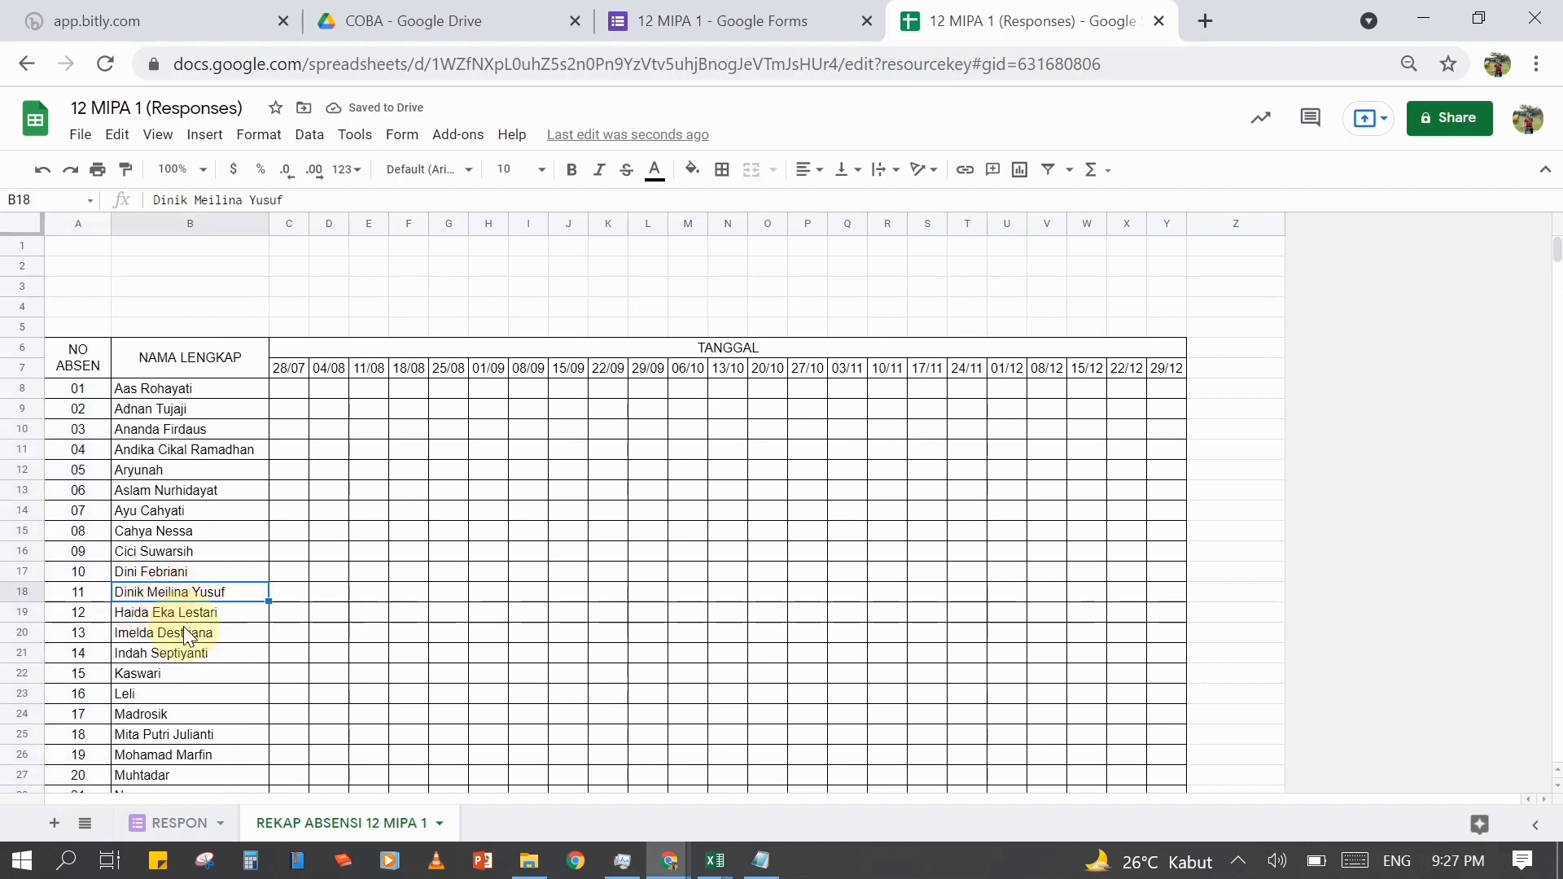
left_click(293, 573)
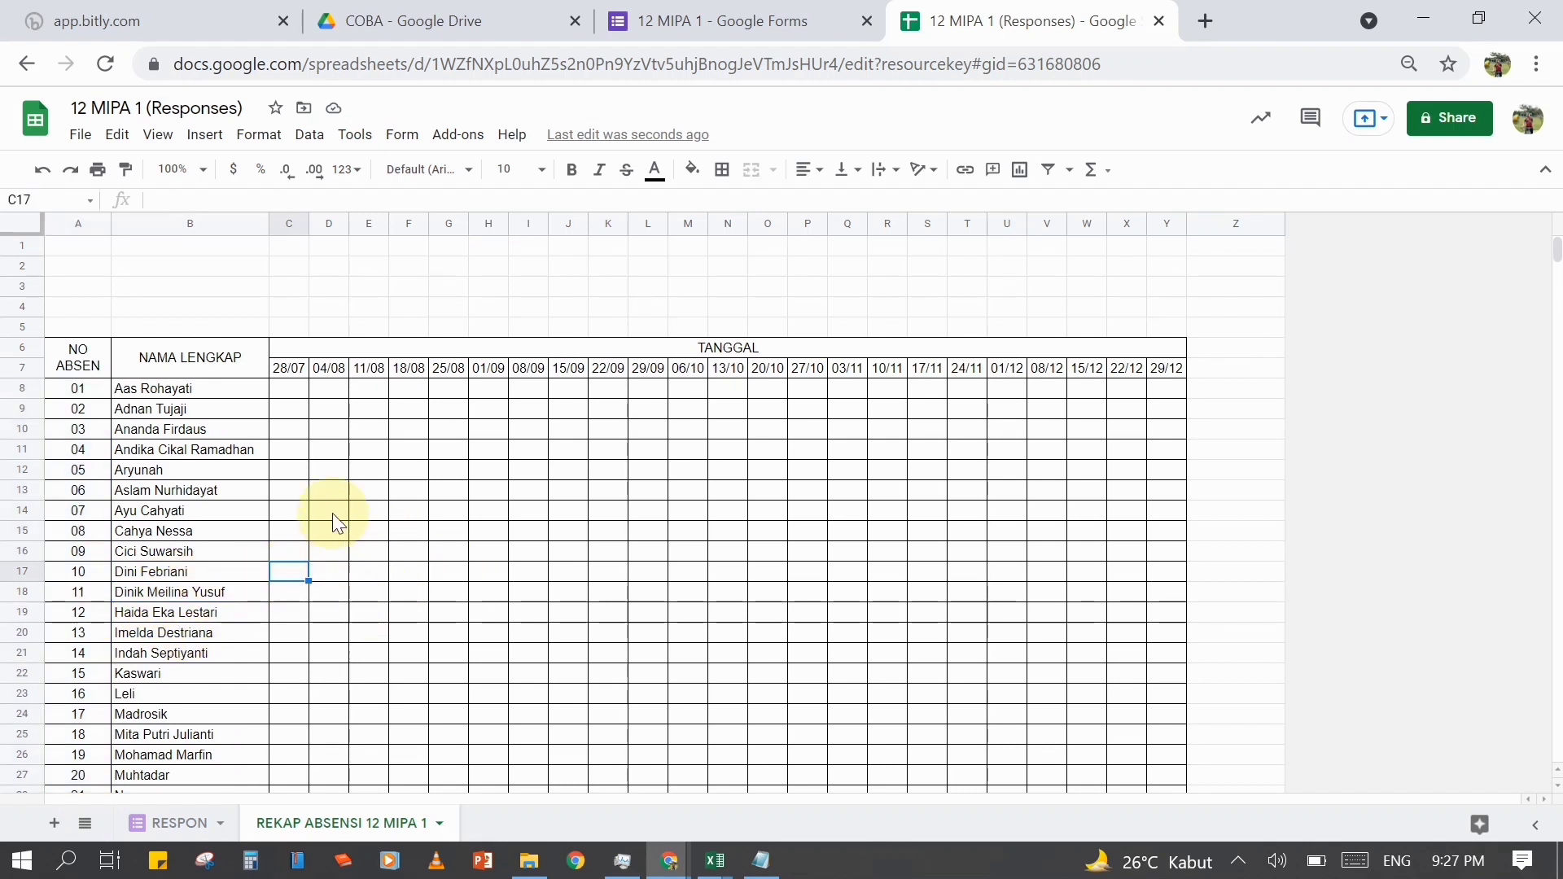
- Copy the REKAP ABSEN lookup formula from the REKAP OTOMATIS.txt notes in Notepad
left_click(291, 394)
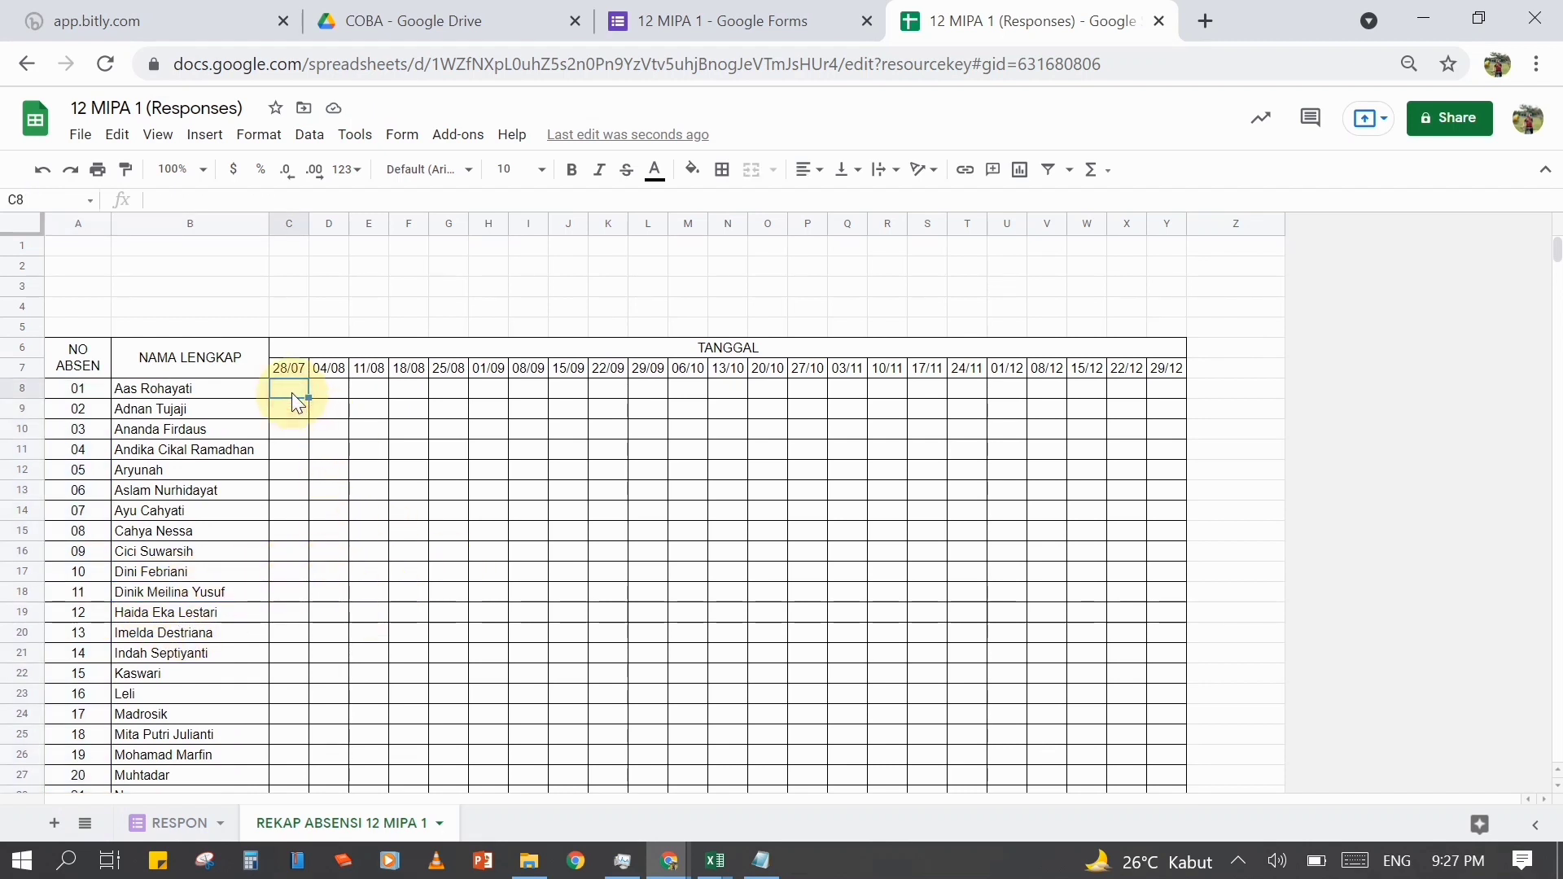
left_click(761, 860)
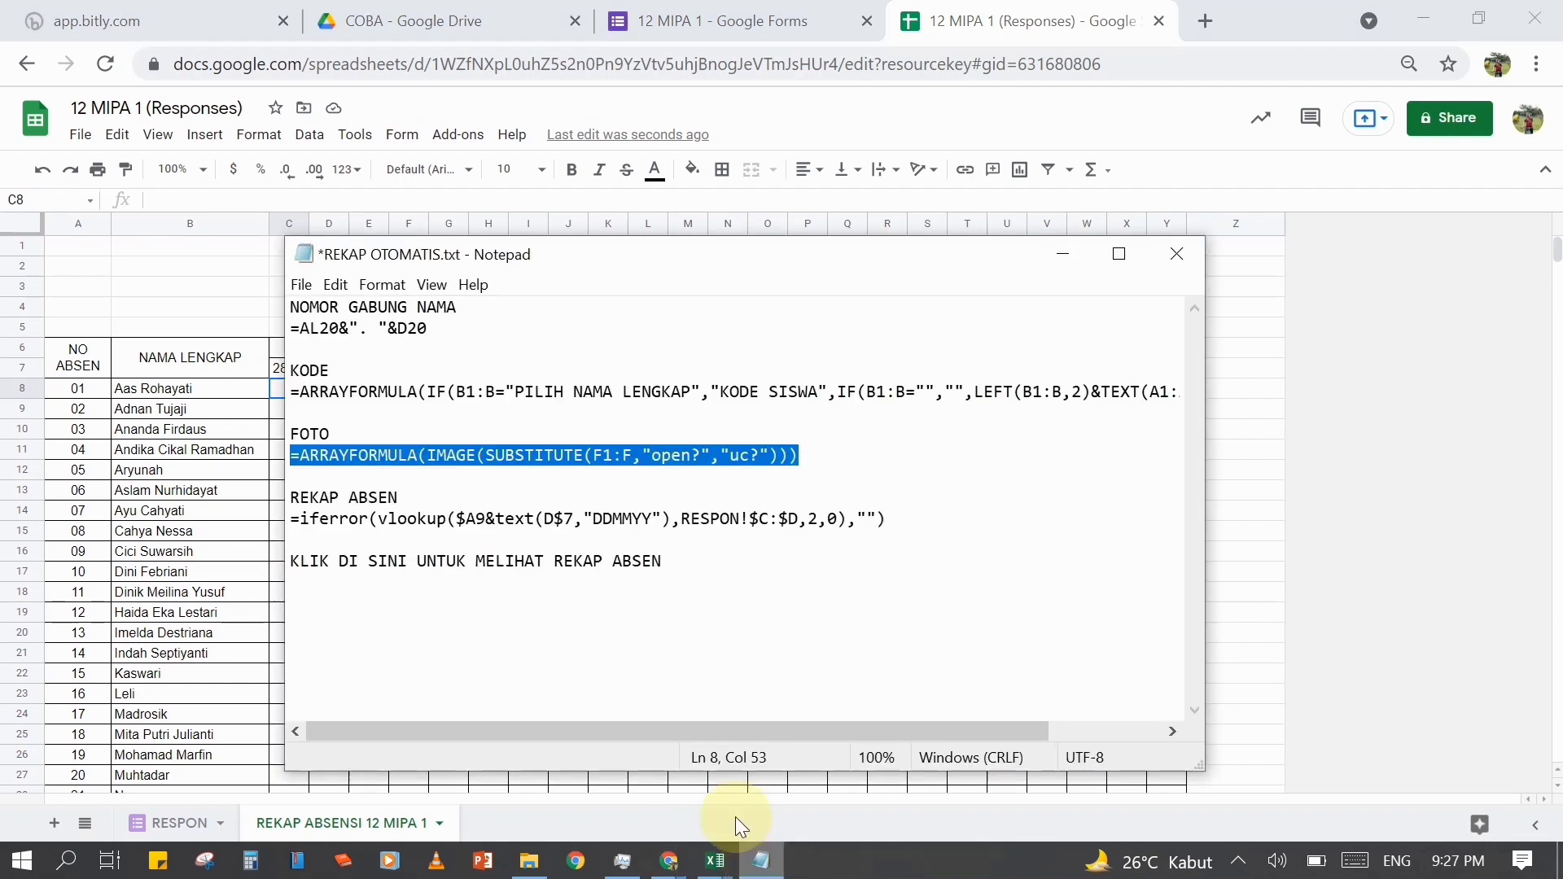
left_click(890, 518)
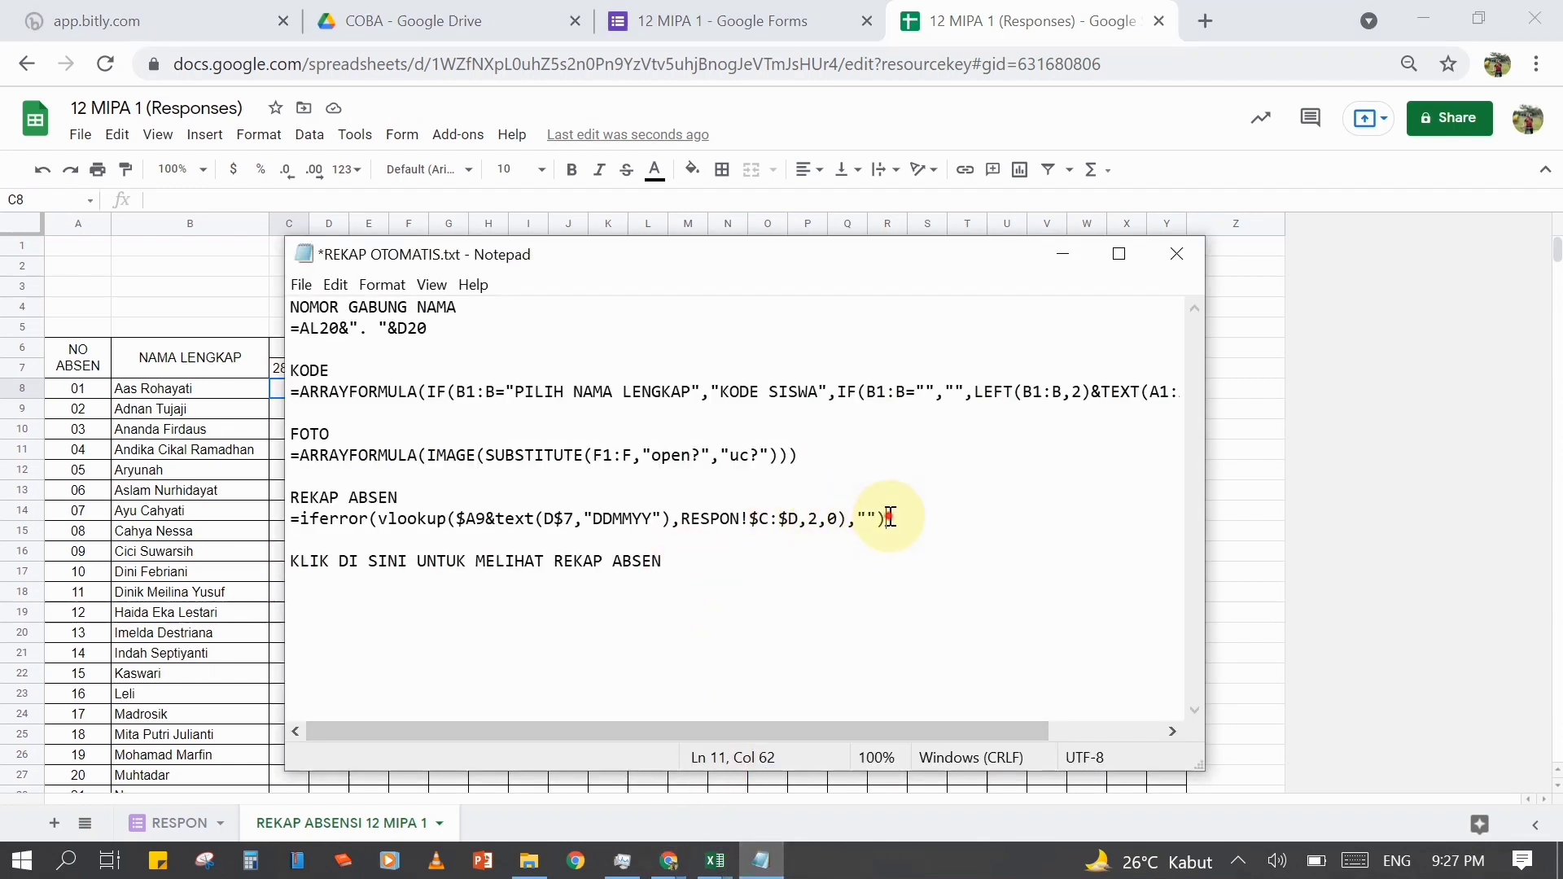
left_click_drag(890, 517, 286, 516)
key("ctrl+c")
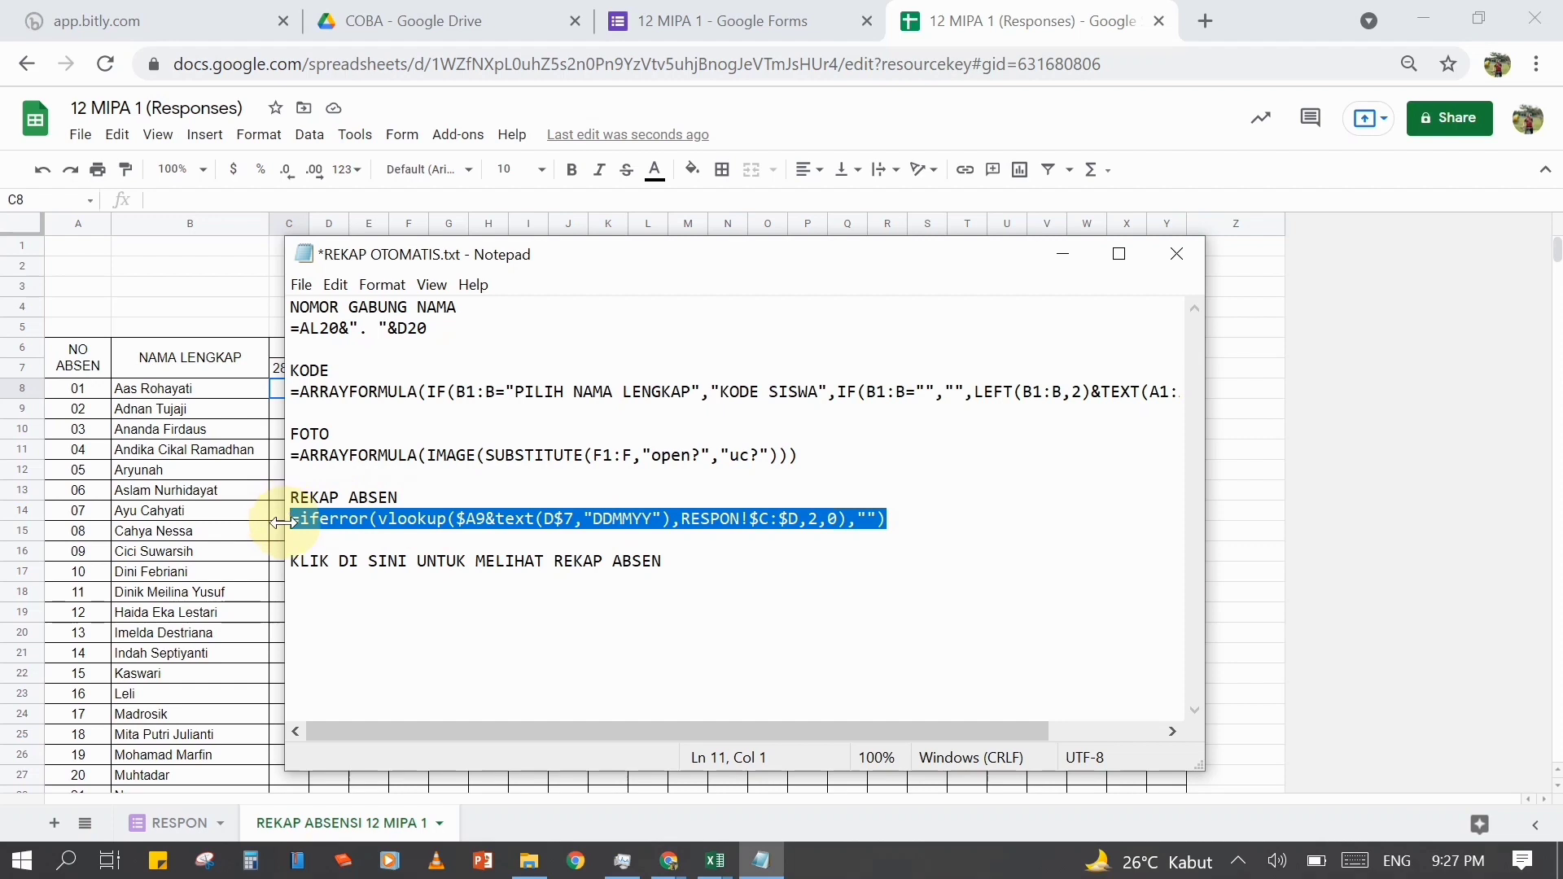
- Back in the recap sheet, enter =iferror(vlookup($A9&text(D$7,"DDMMYY"),RESPON!$C:$D,2,0),"") in C8 for the first student's 28/07 attendance
left_click(234, 408)
left_click(334, 393)
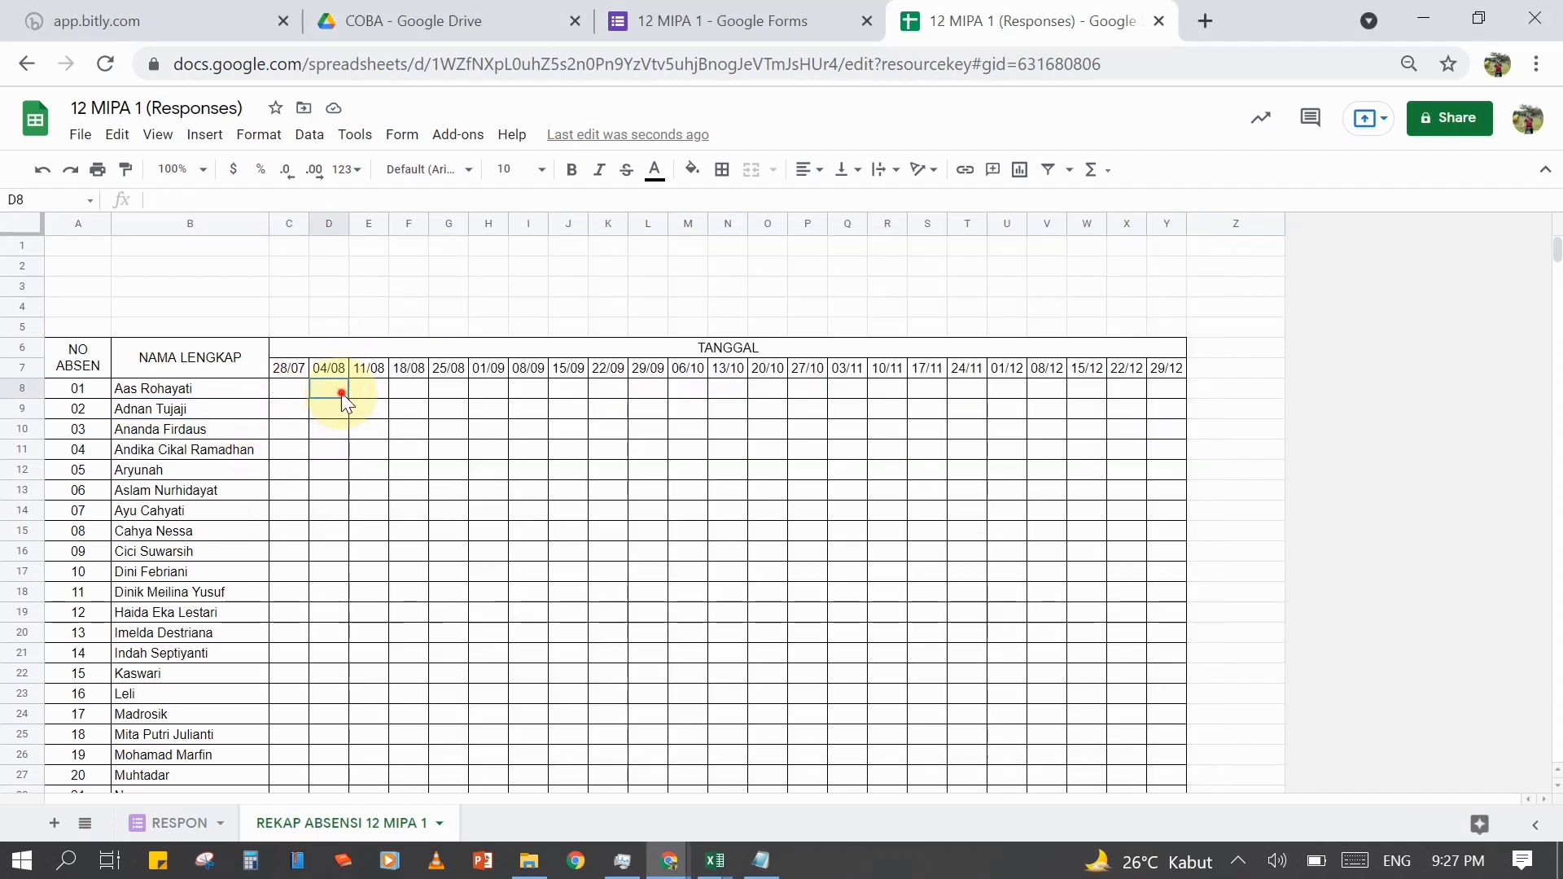
left_click(295, 392)
left_click(279, 200)
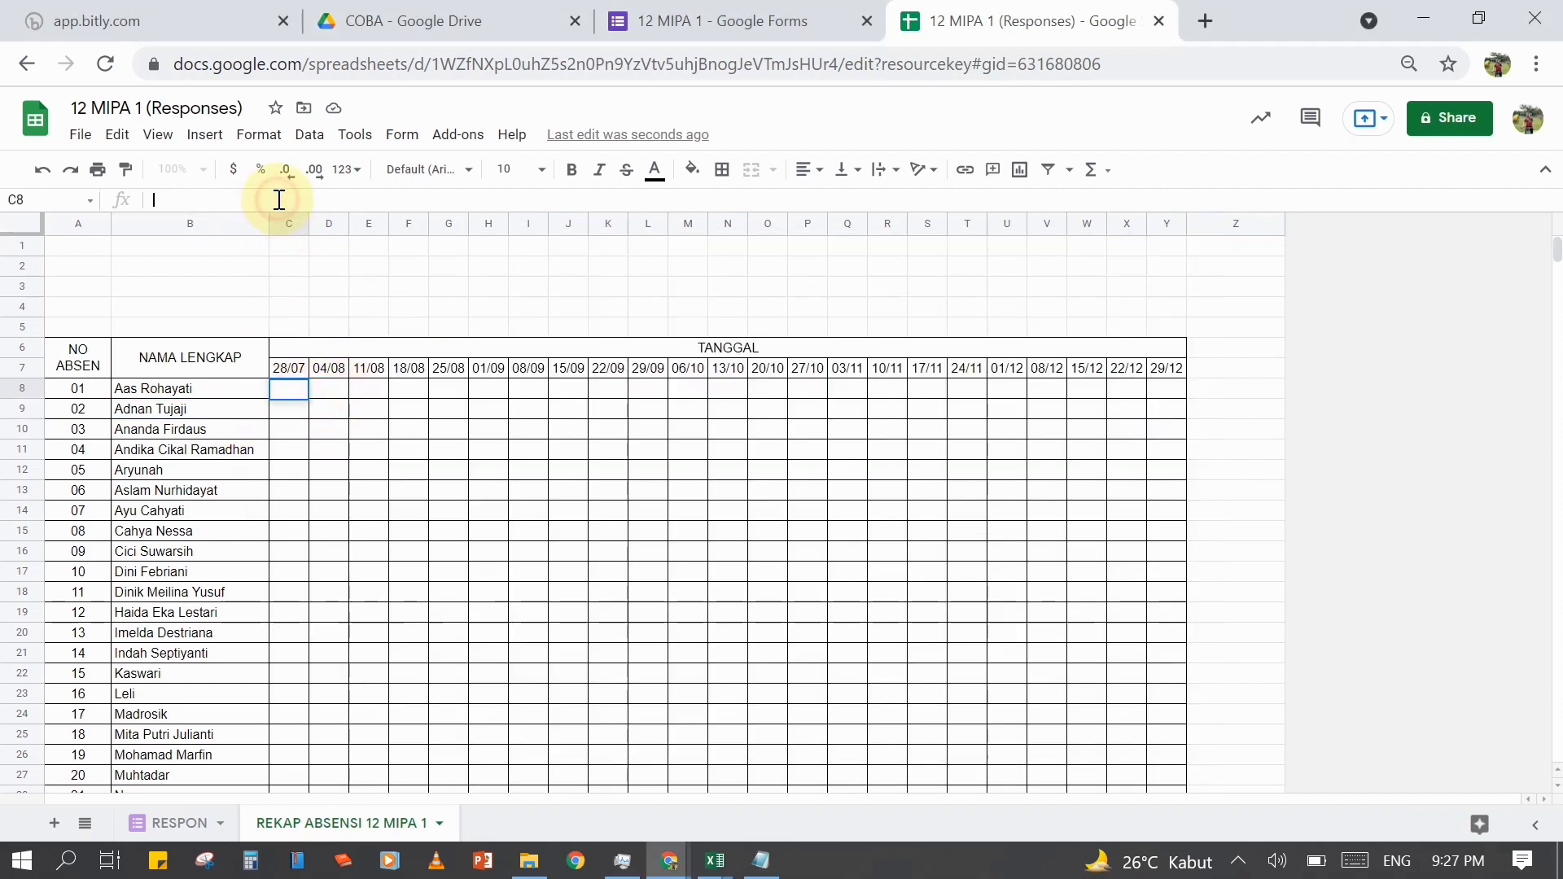
key("ctrl+v")
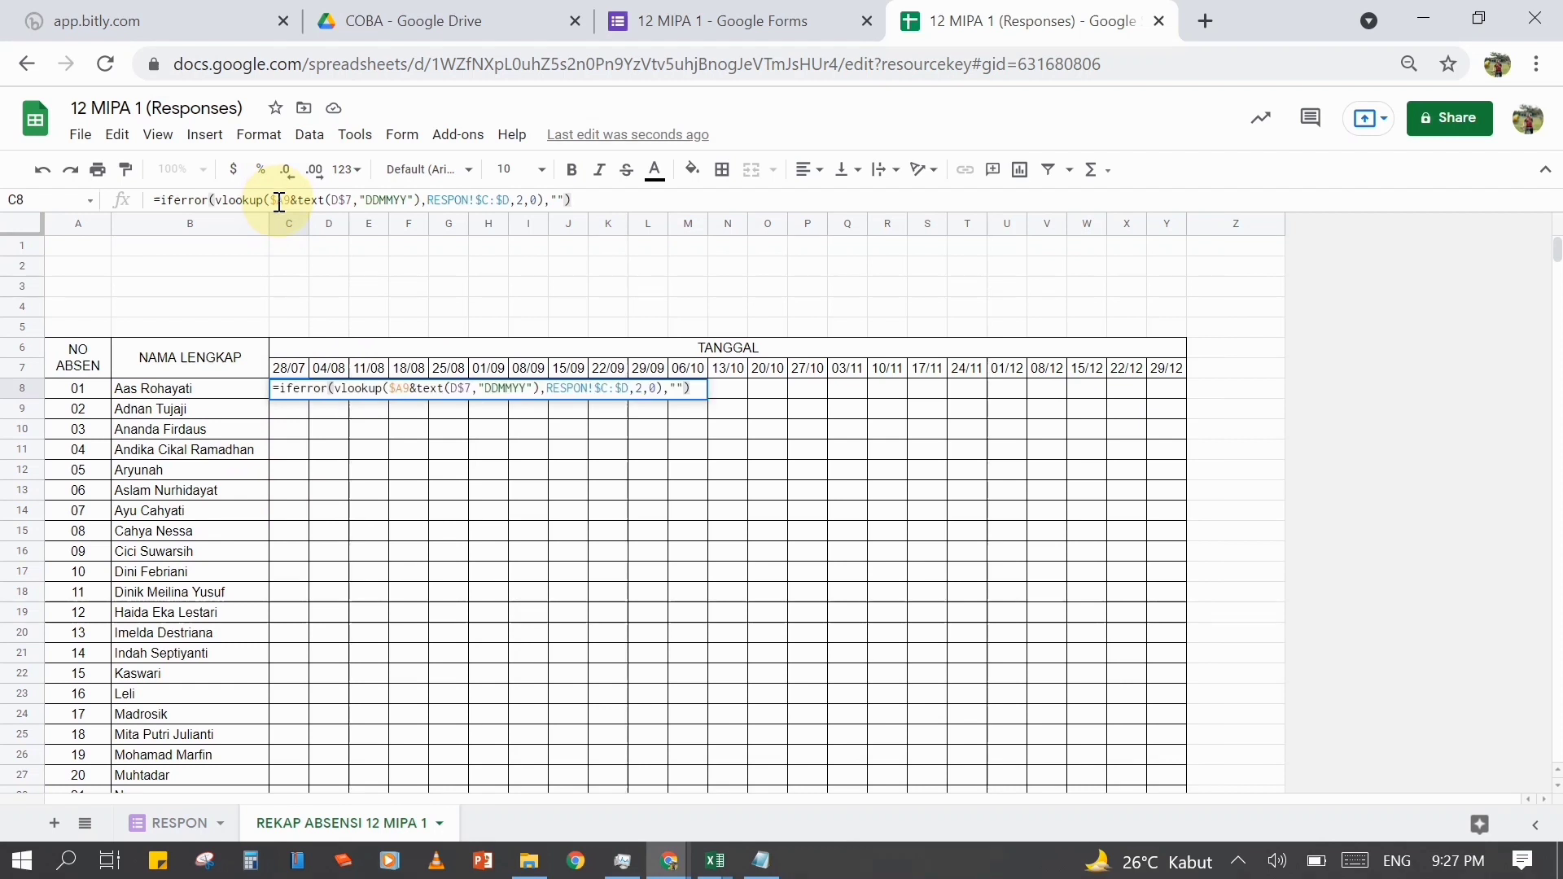
key("Return")
left_click(298, 375)
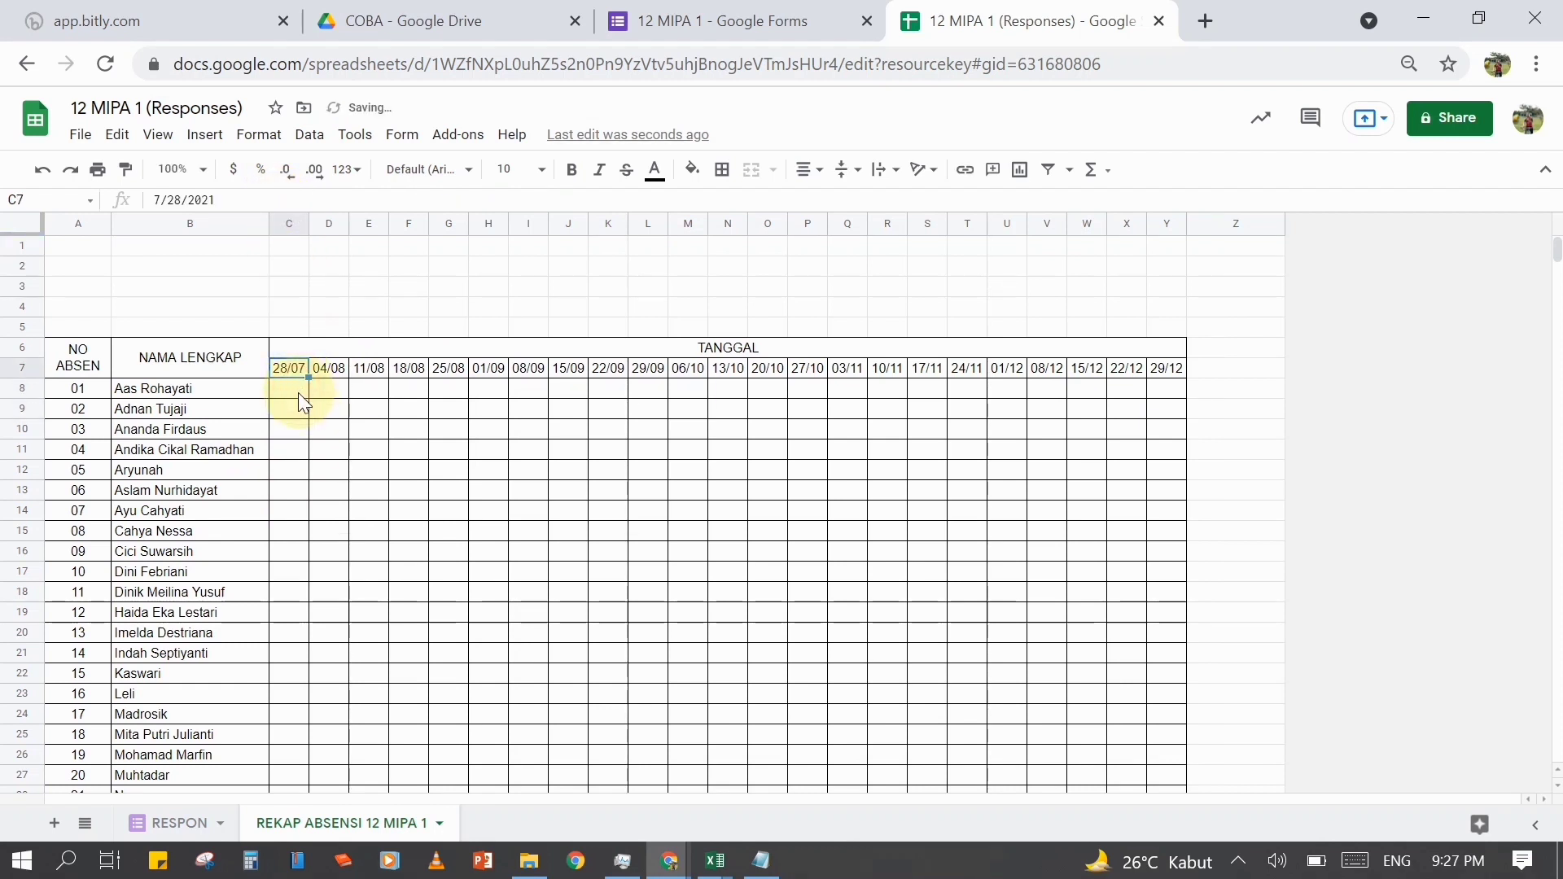
left_click(298, 391)
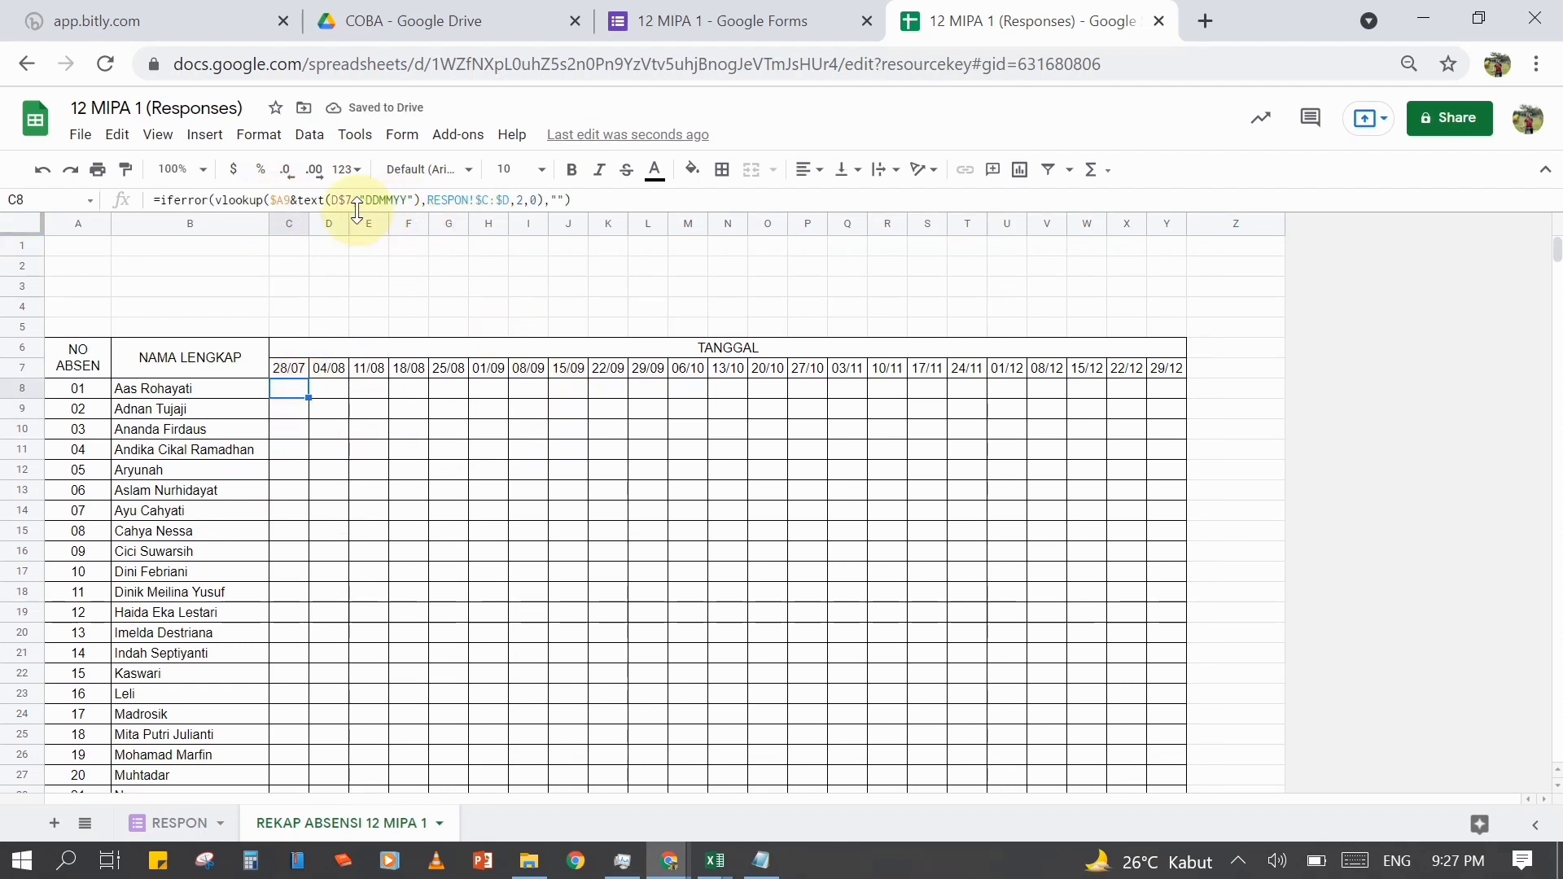
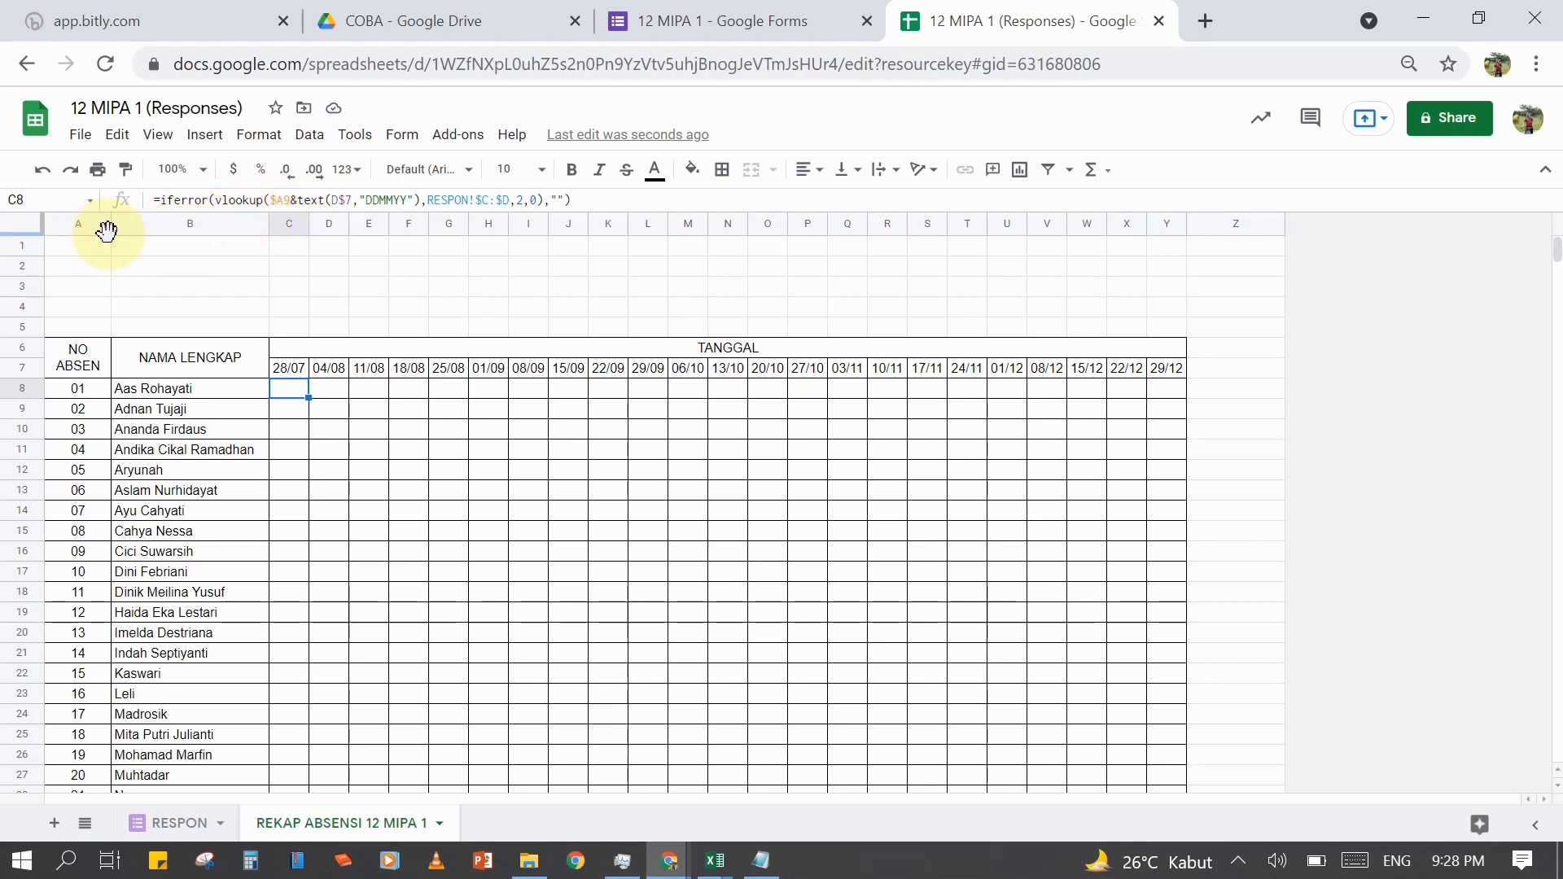
- Change the attendance number reference in the C8 lookup formula to $A8
left_click(311, 202)
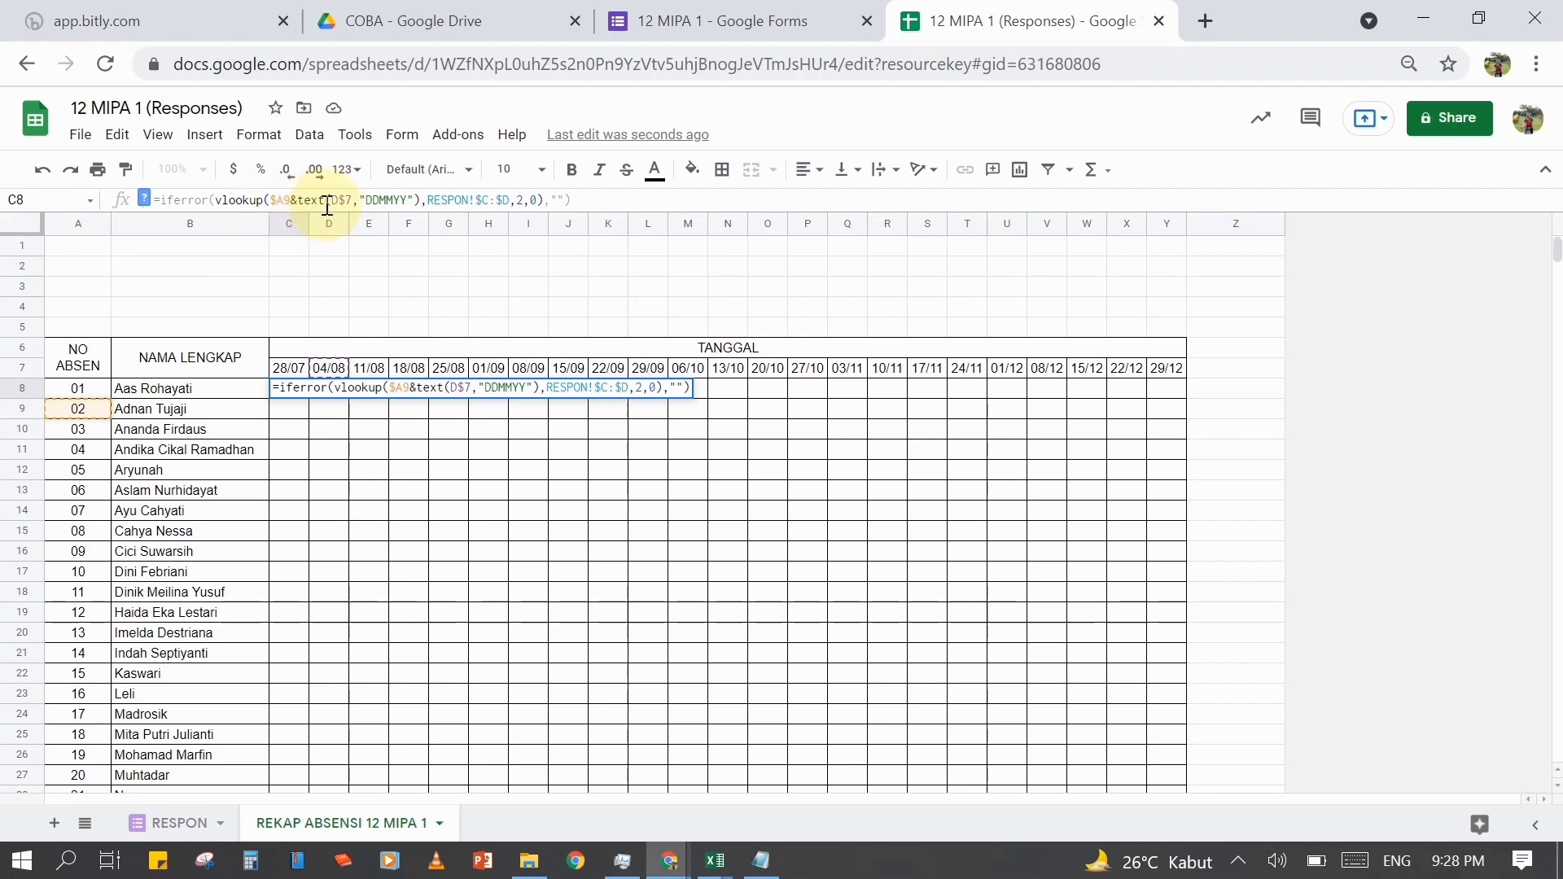
left_click(200, 373)
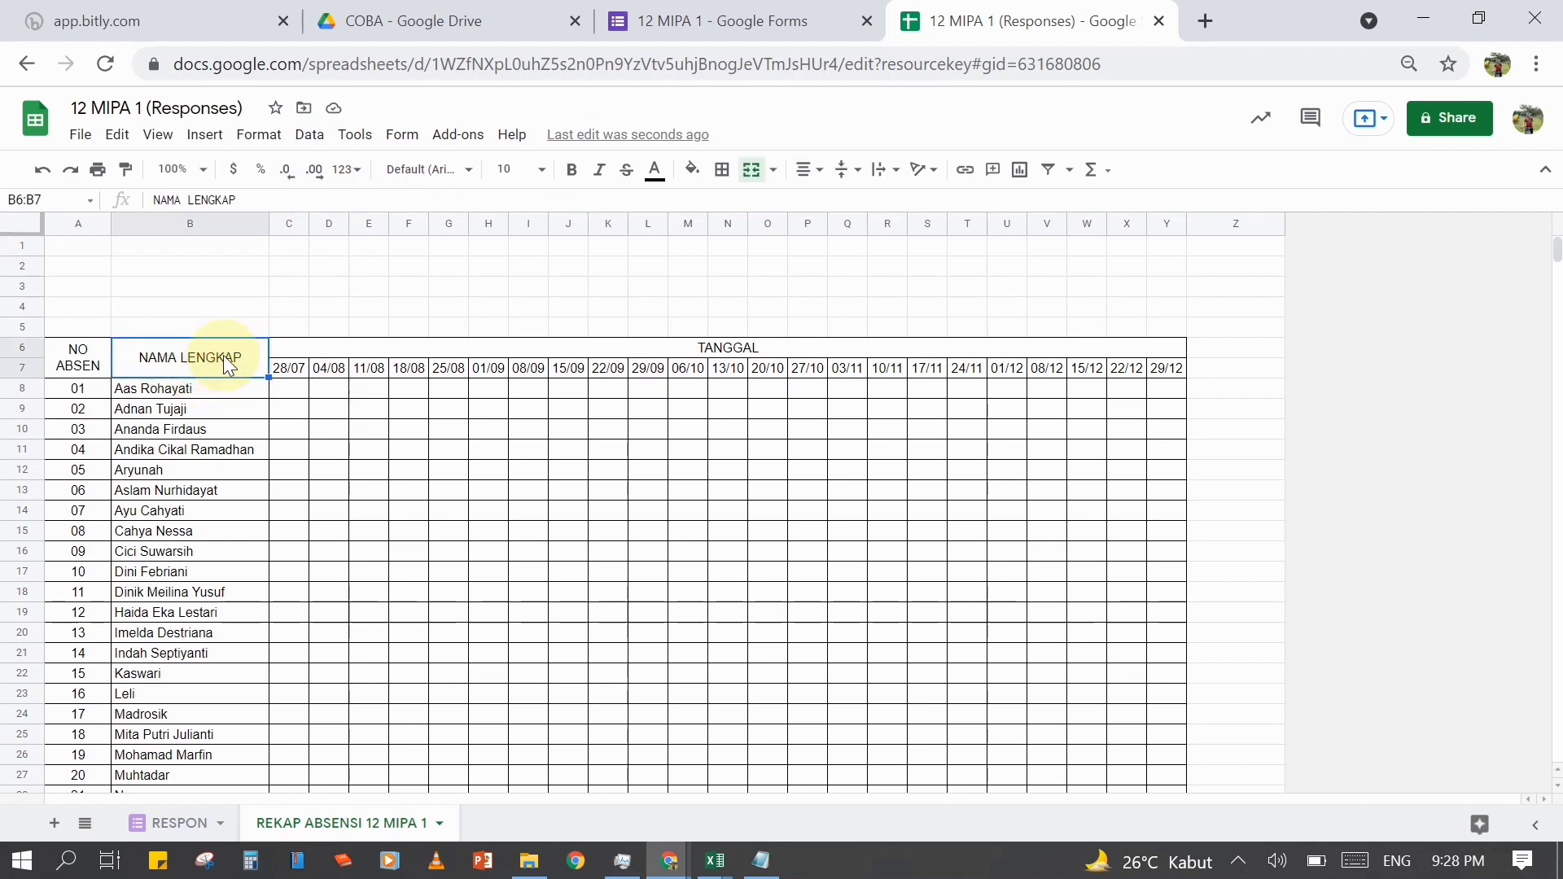
left_click(287, 391)
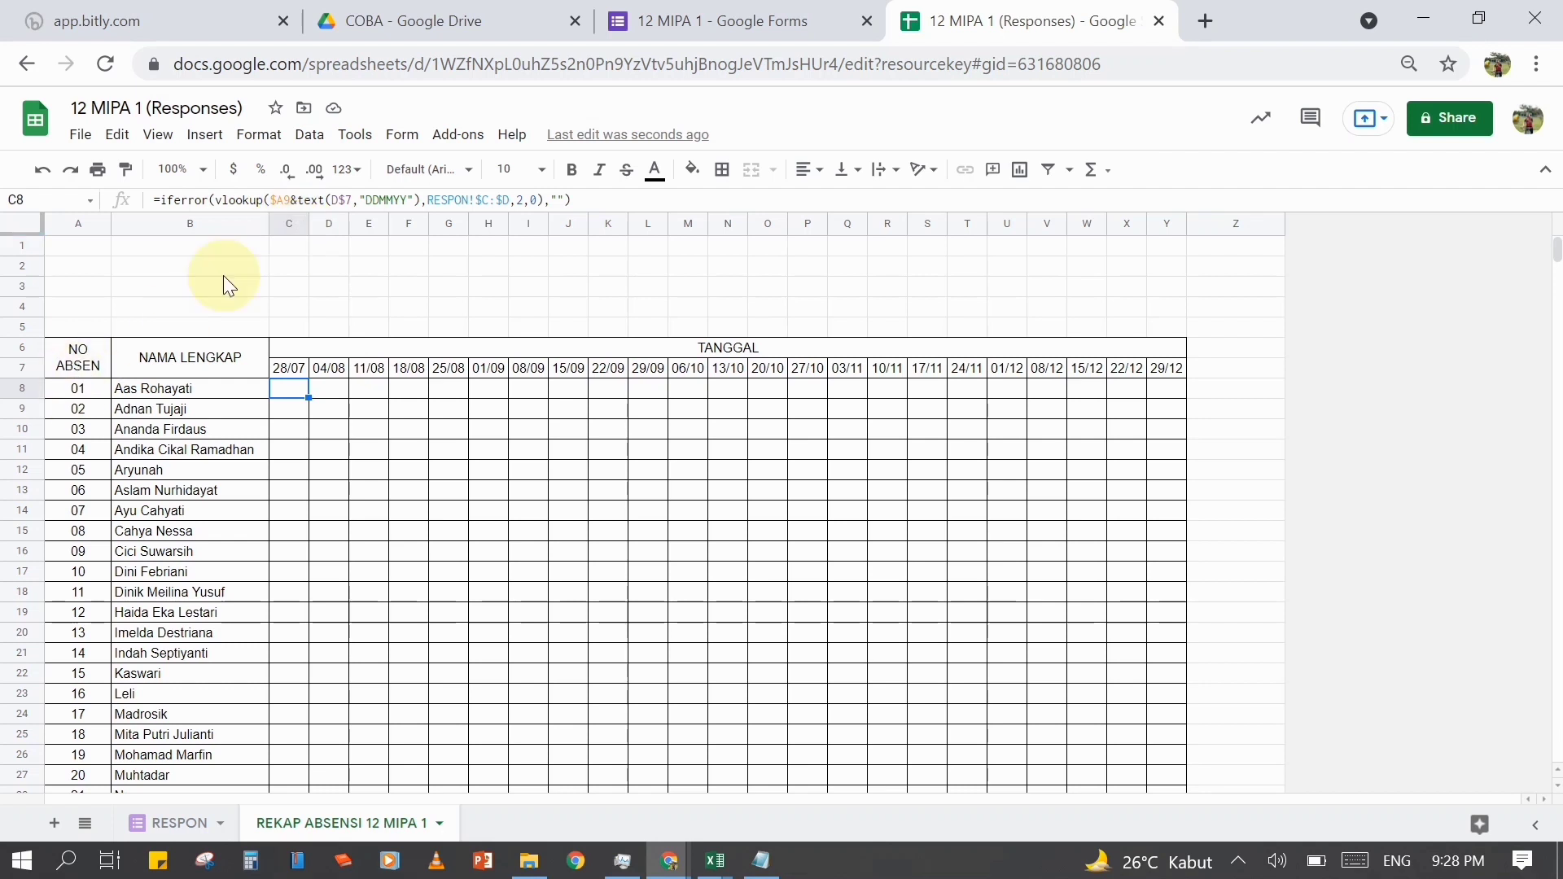
left_click(332, 200)
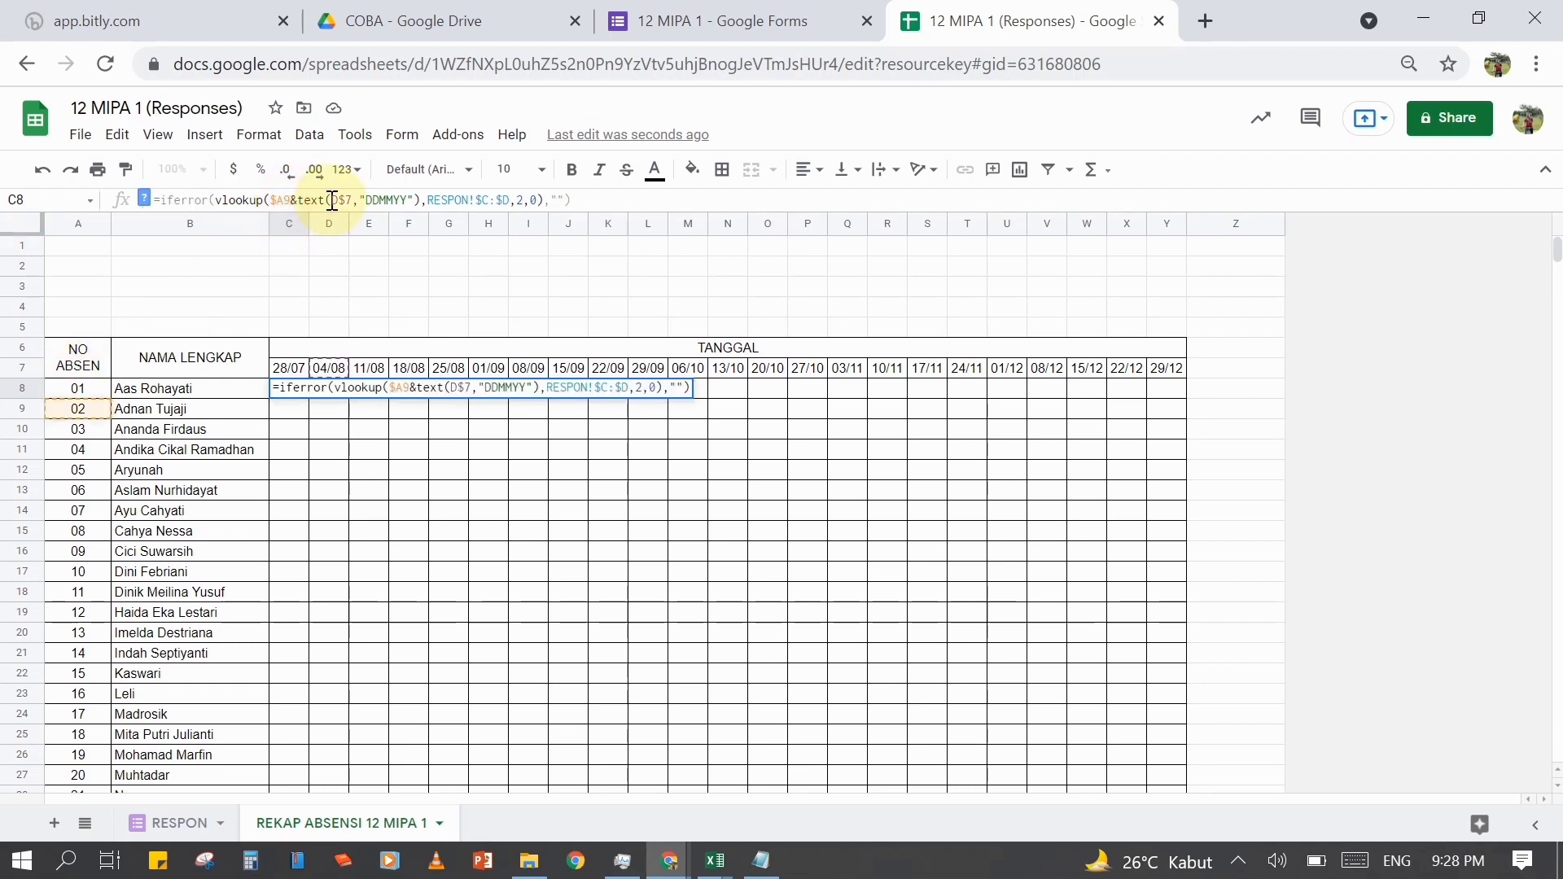
key("Left")
key("Left")
key("Left")
key("Left")
key("Left")
key("Left")
key("BackSpace")
type("8")
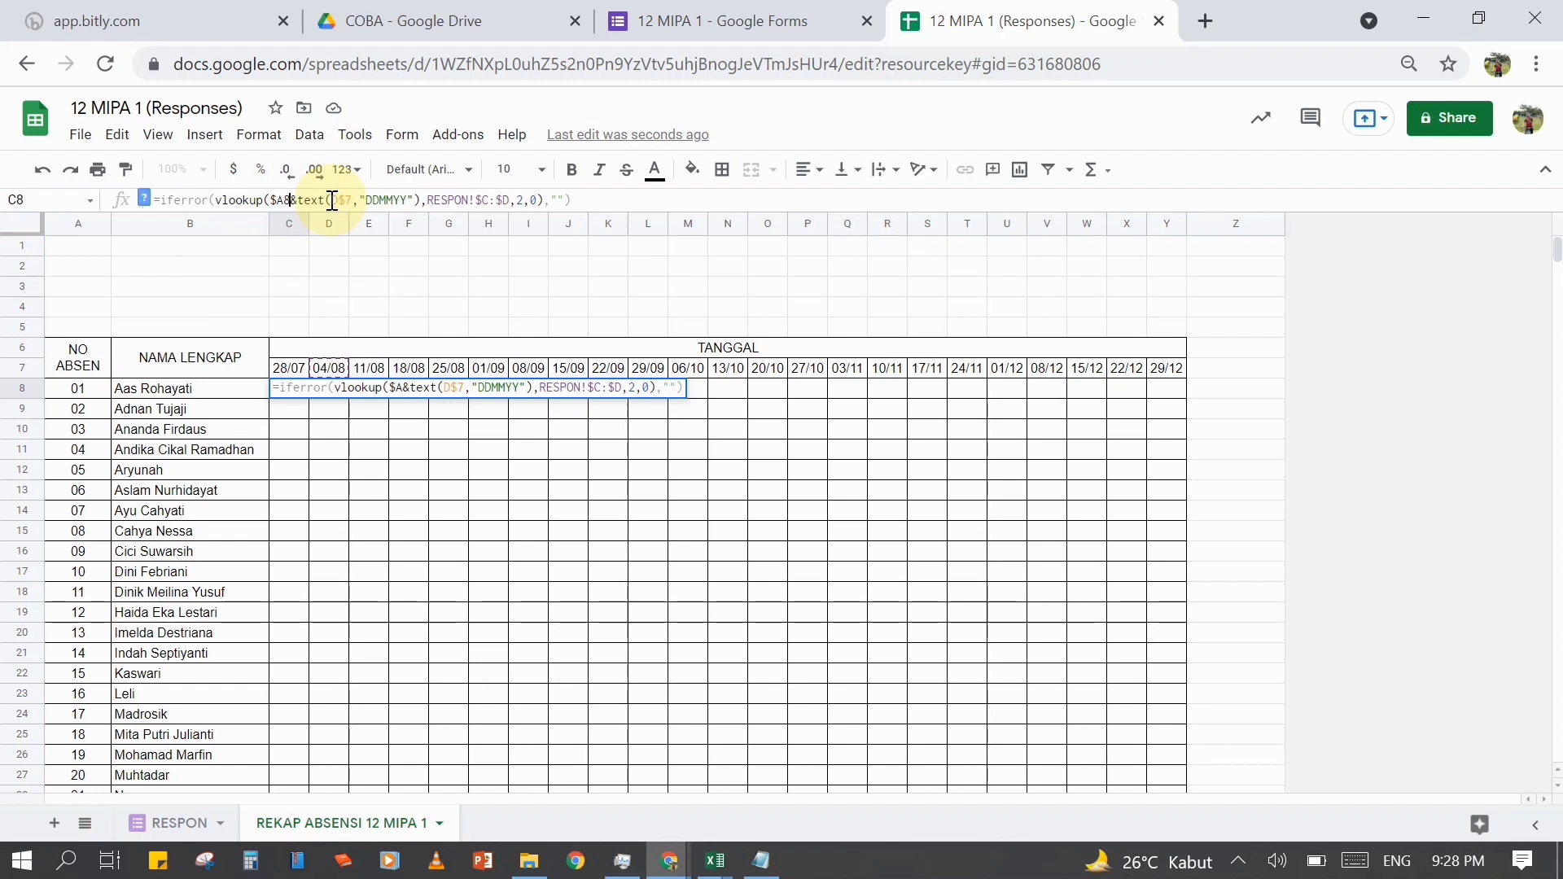
- Change the date reference inside the text function of the C8 formula to C$7
key("Right")
key("Right")
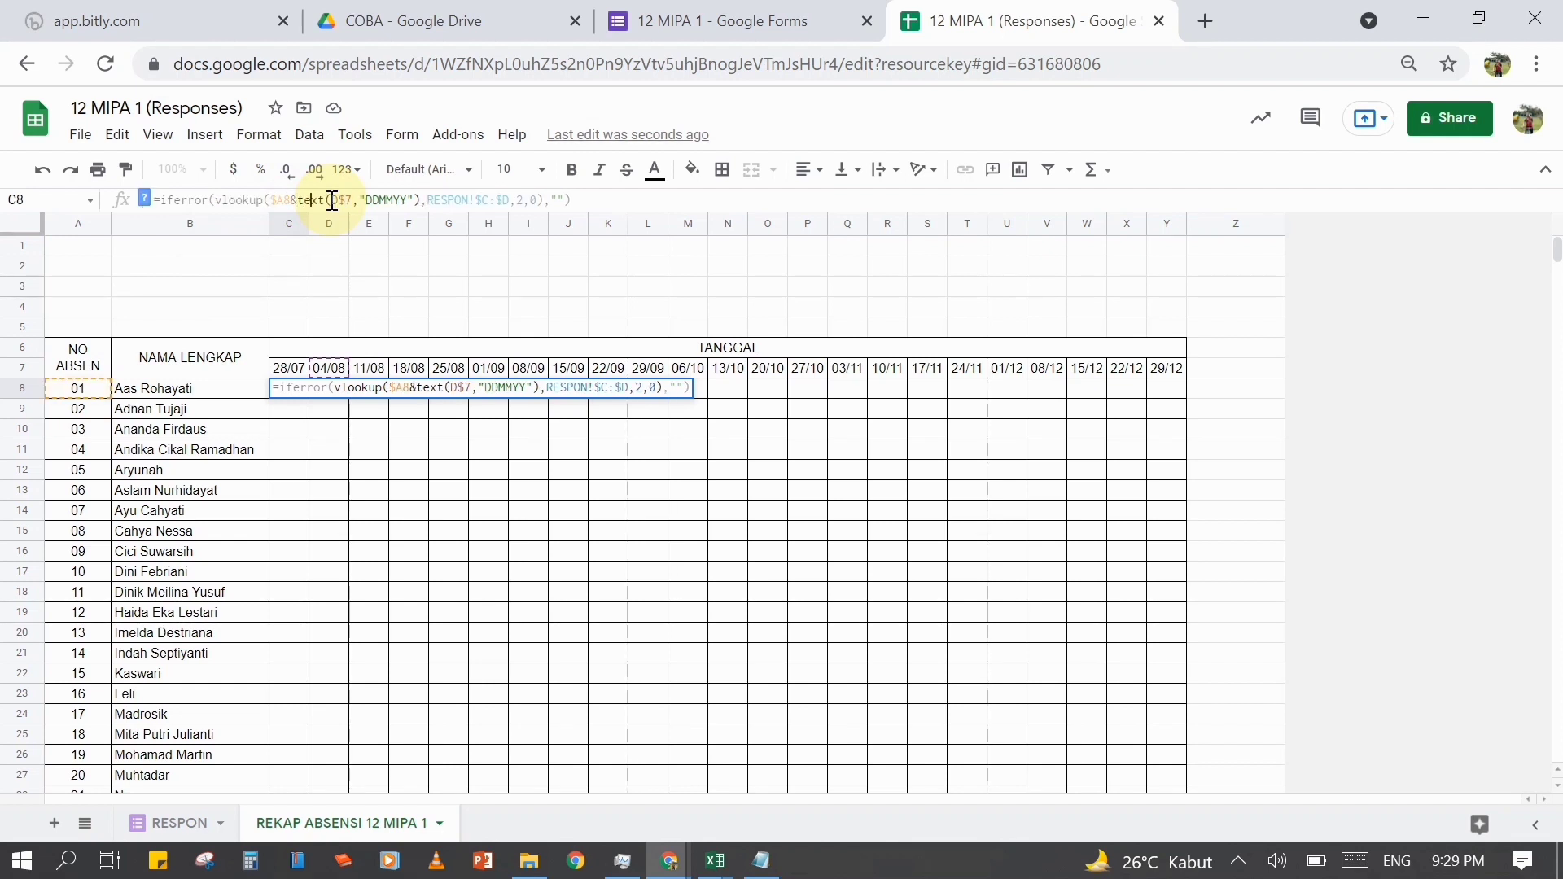
key("Right")
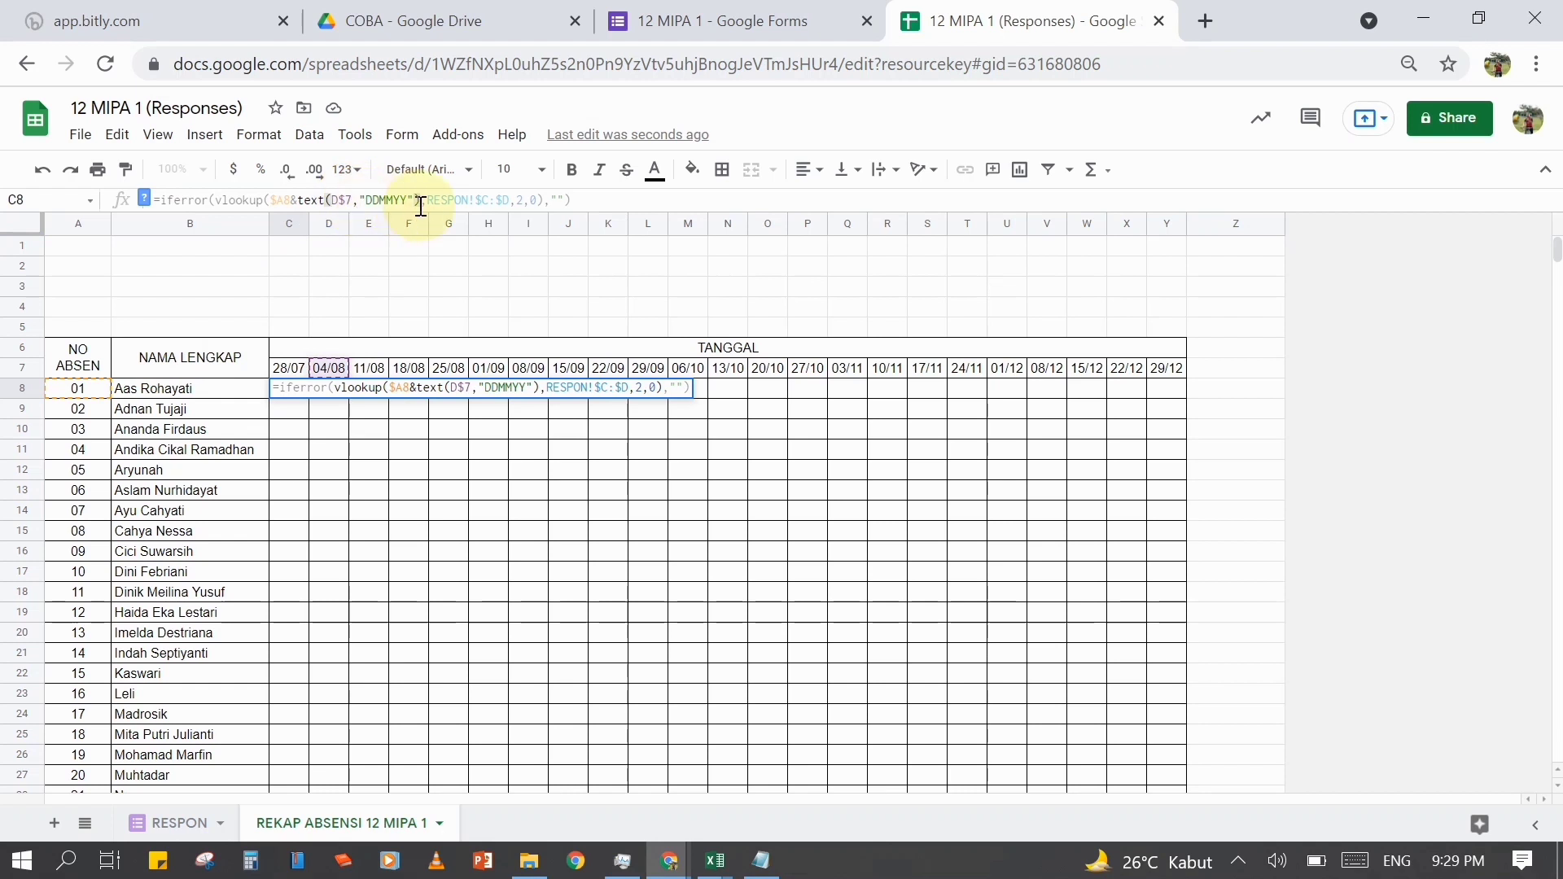
key("Delete")
type("C")
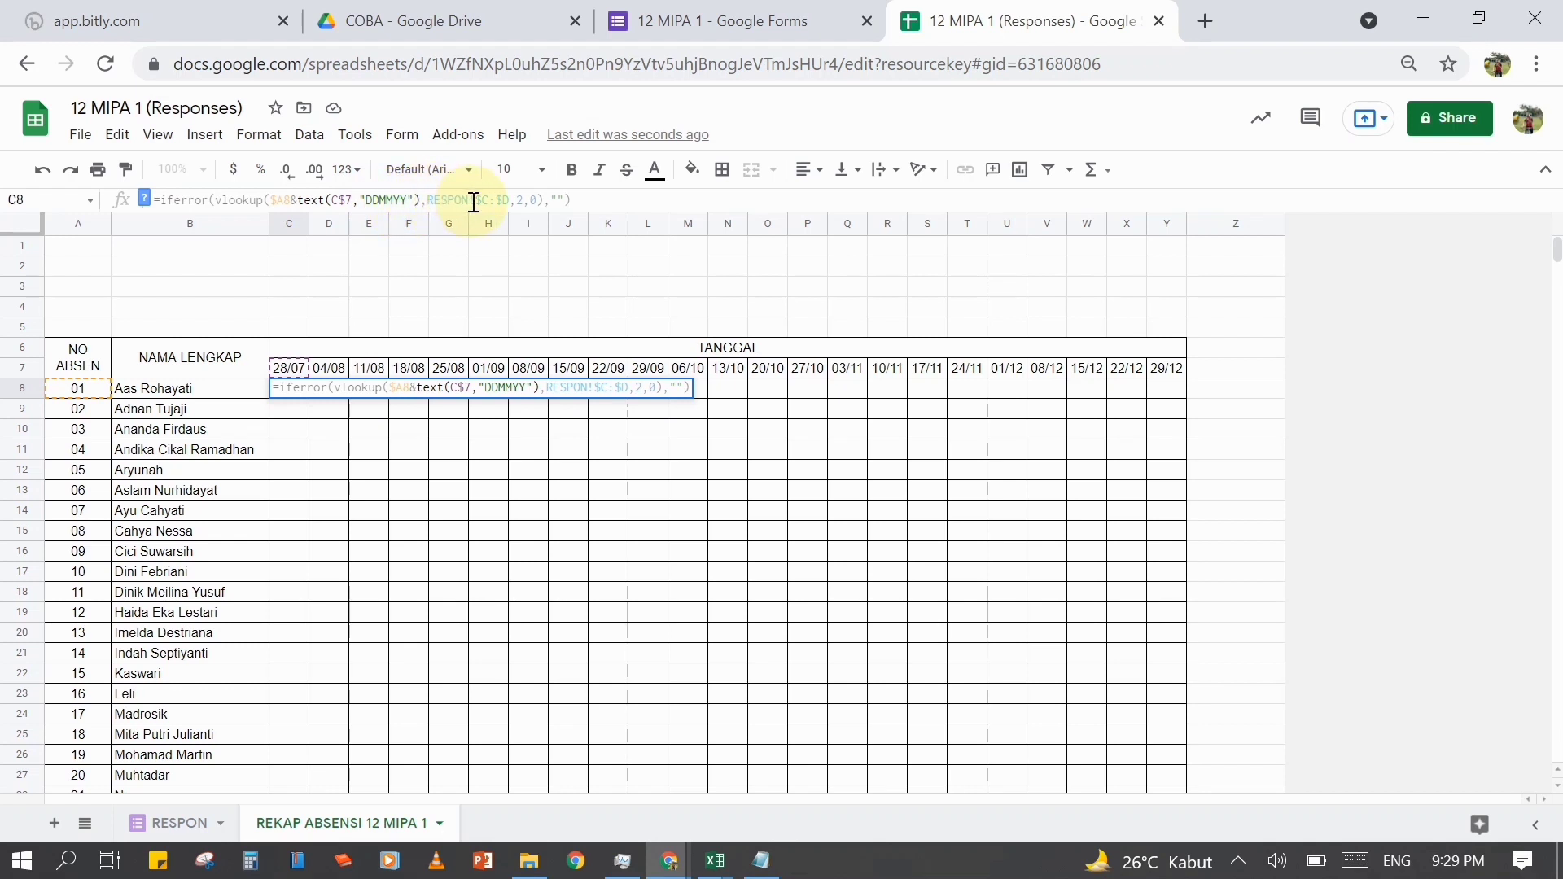
- Examine the KODE SISWA formula in C1 and the neighbouring KEHADIRAN column of the RESPON sheet
left_click(204, 824)
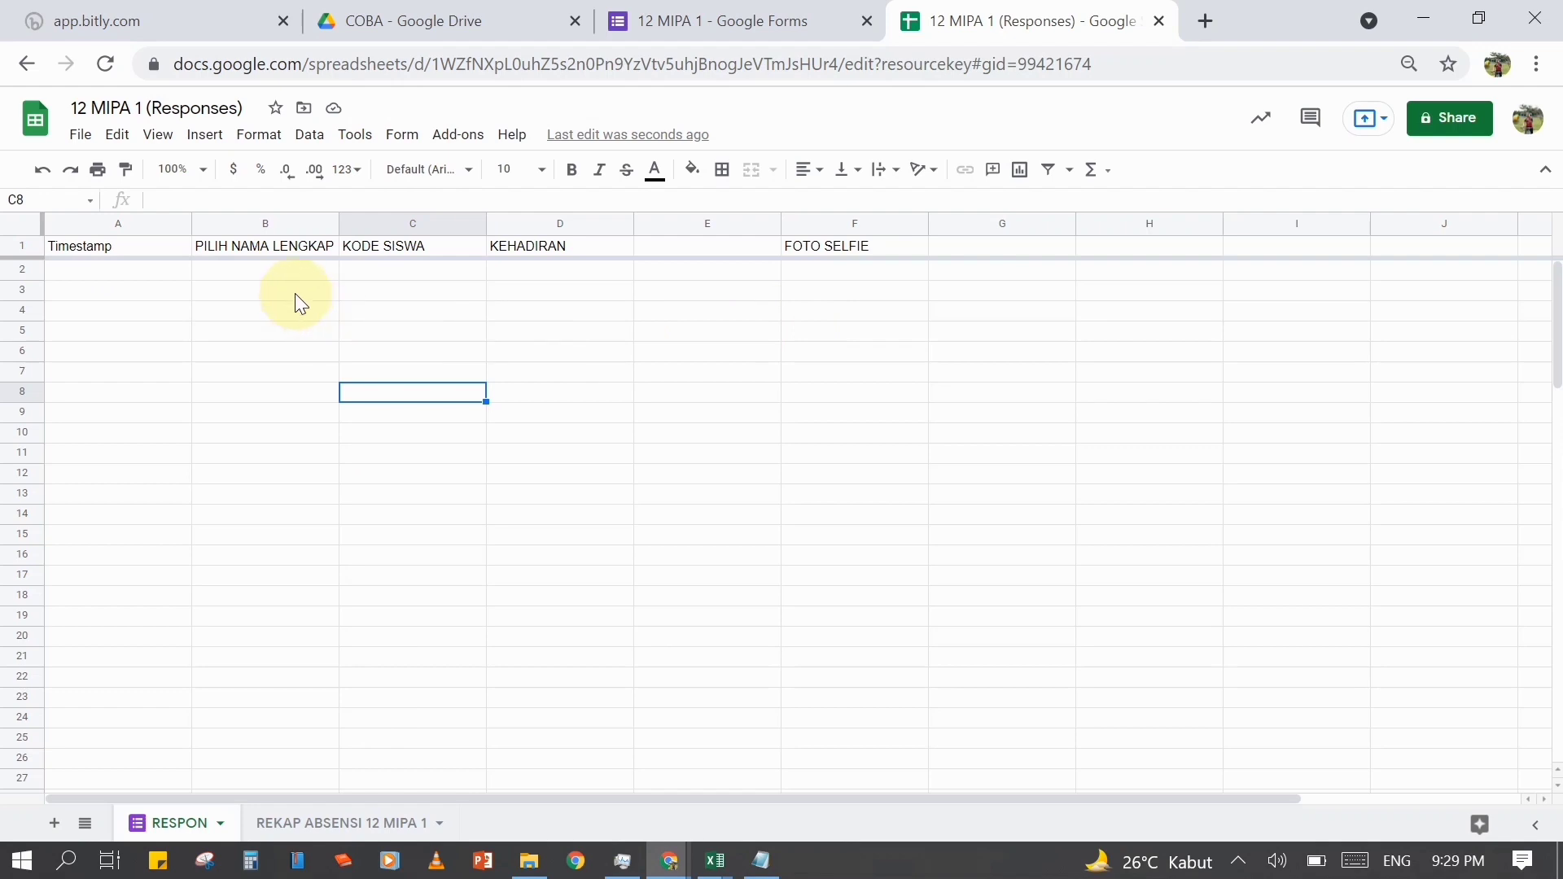
left_click(415, 241)
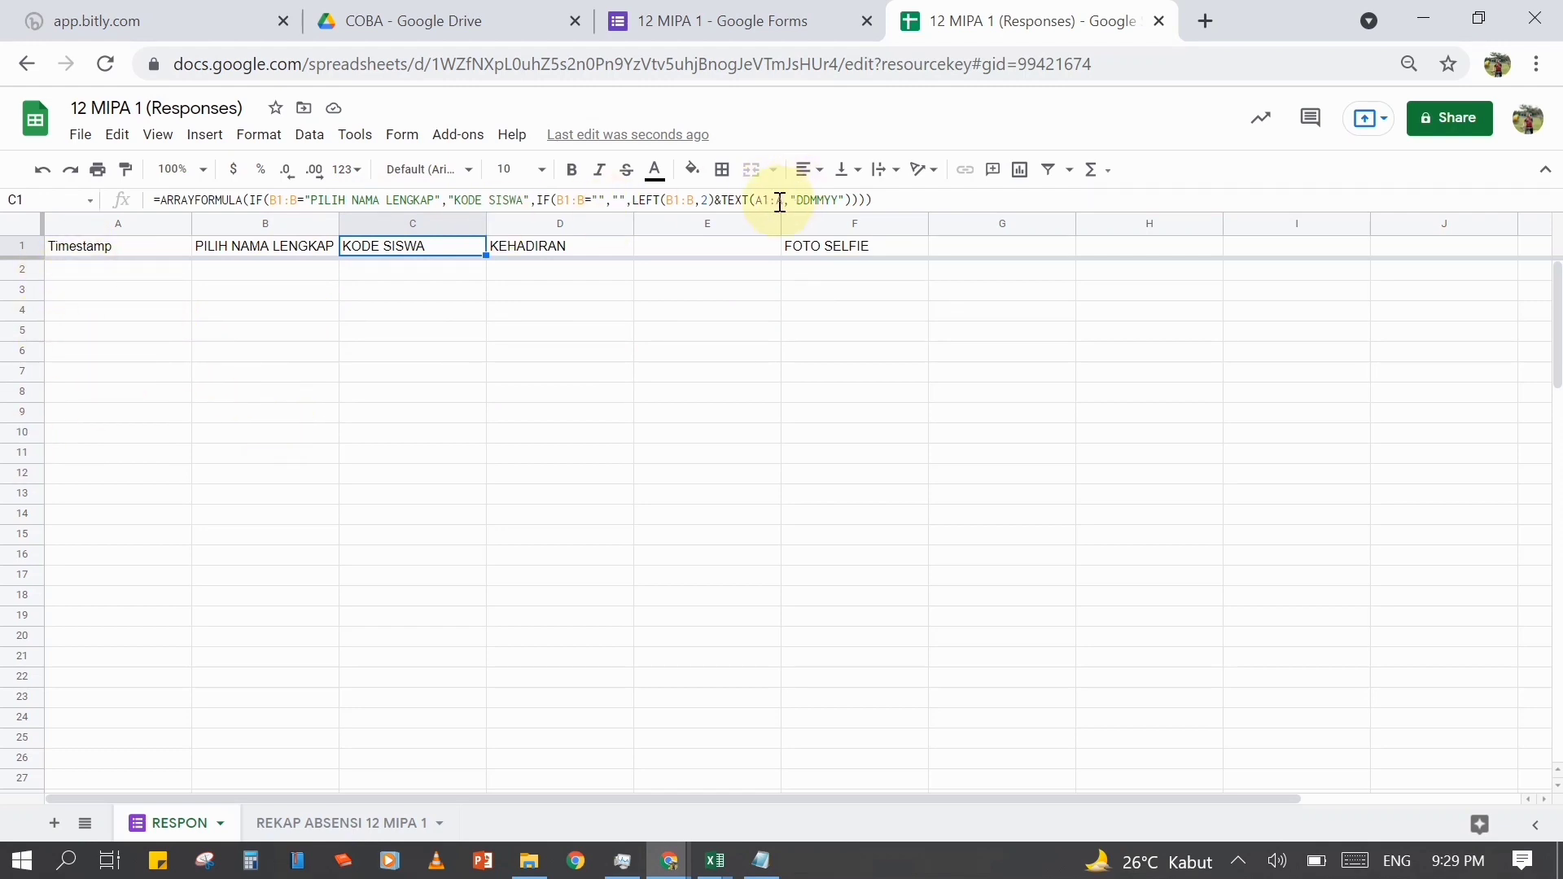
left_click(411, 291)
left_click(414, 253)
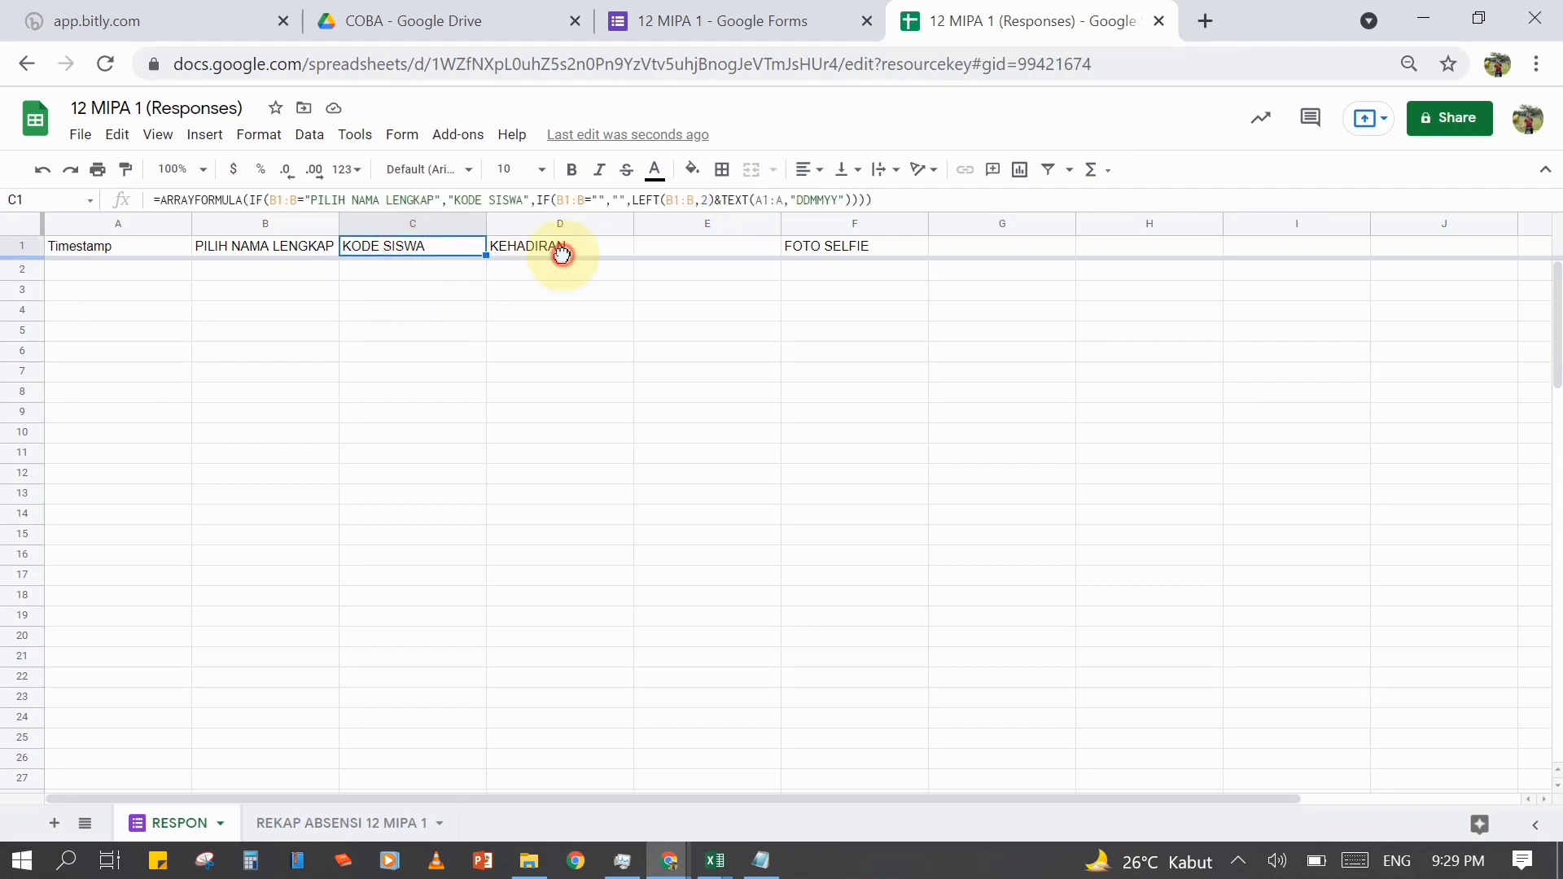
- Fill the C8 formula on REKAP ABSENSI 12 MIPA 1 across all dates and students to Y42, and spot-check the copied formulas
left_click(358, 822)
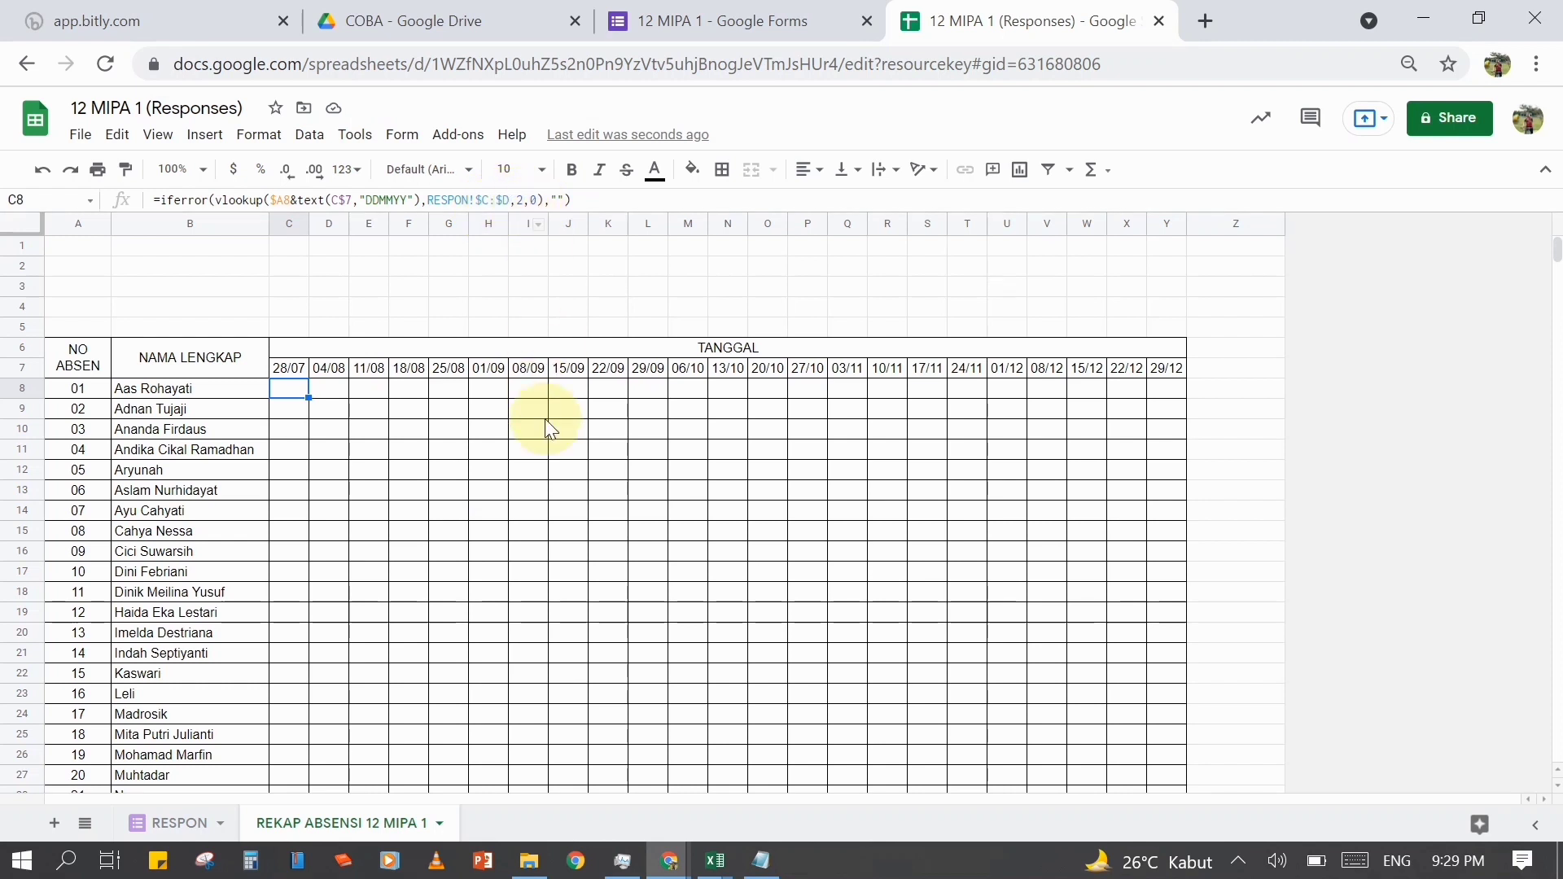
left_click(351, 394)
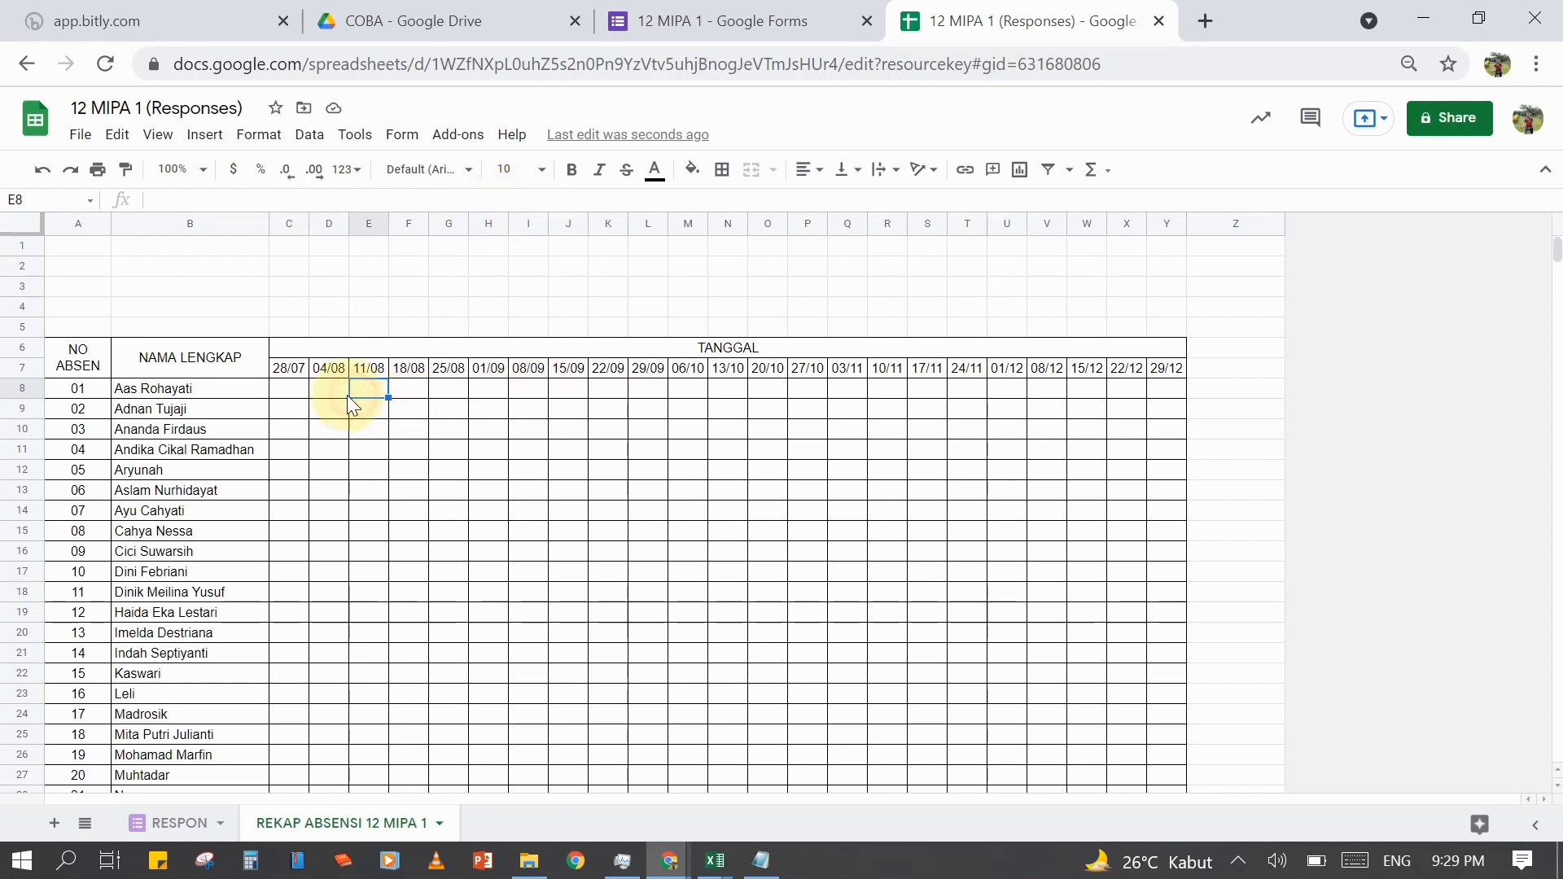
left_click(306, 397)
left_click_drag(309, 398, 1184, 722)
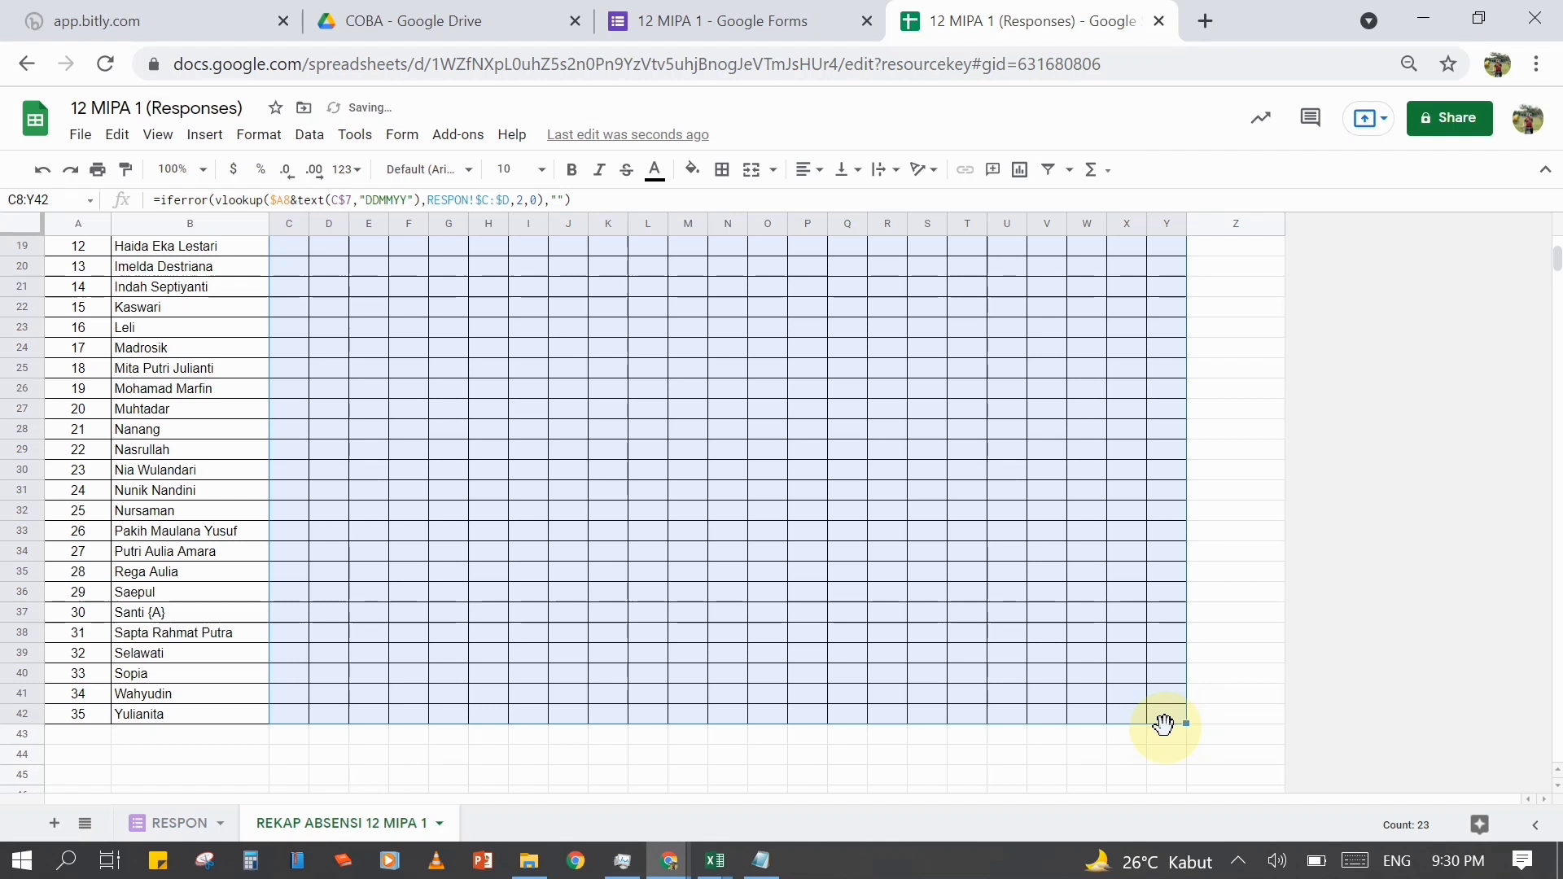
left_click(881, 708)
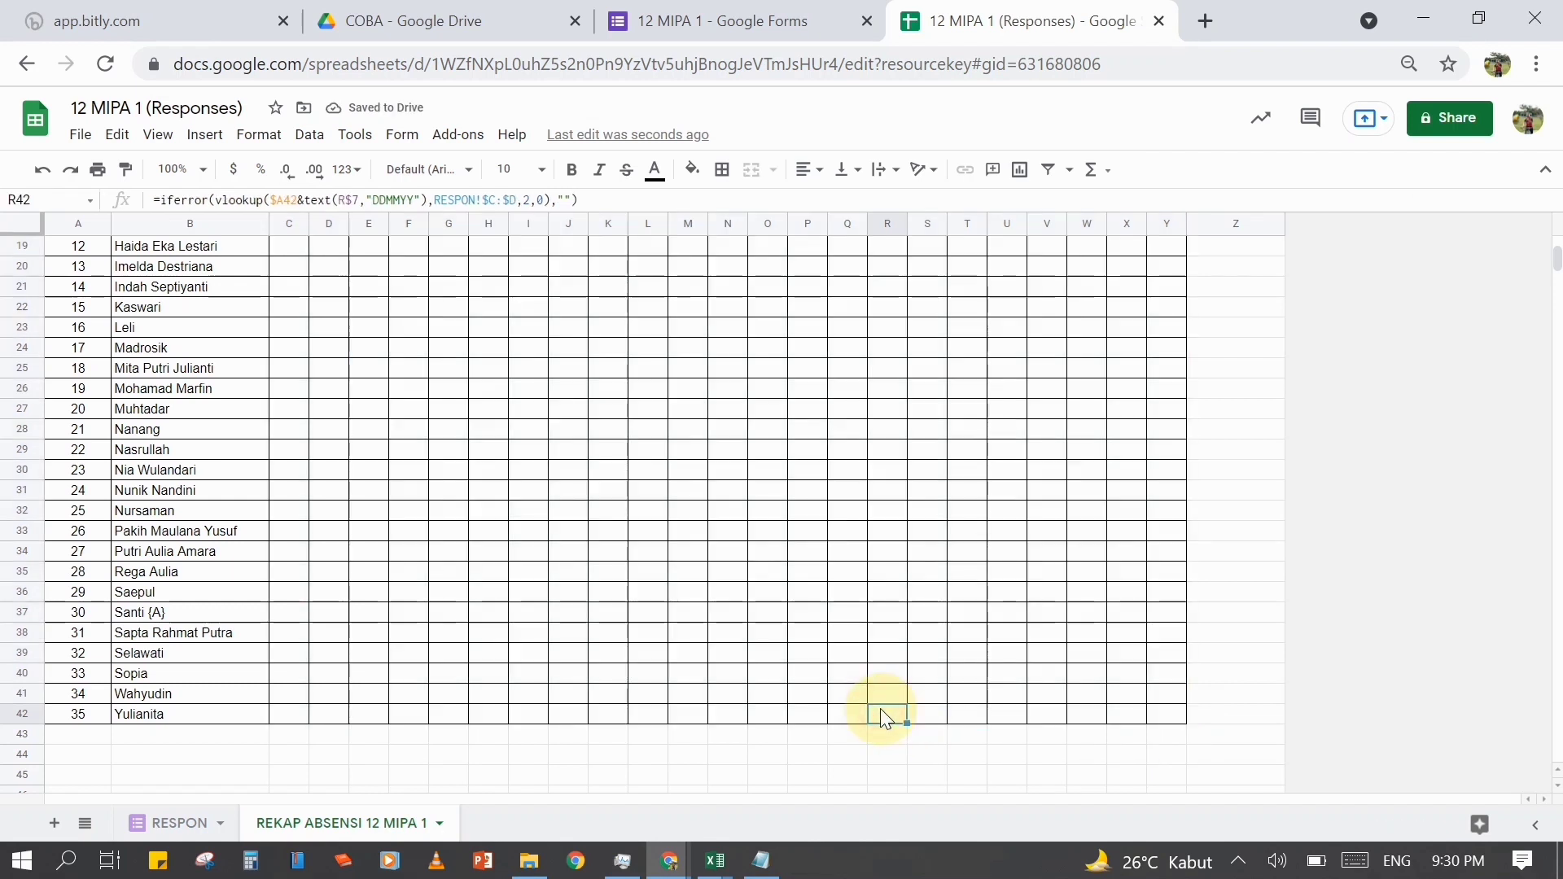
left_click(670, 692)
left_click(579, 691)
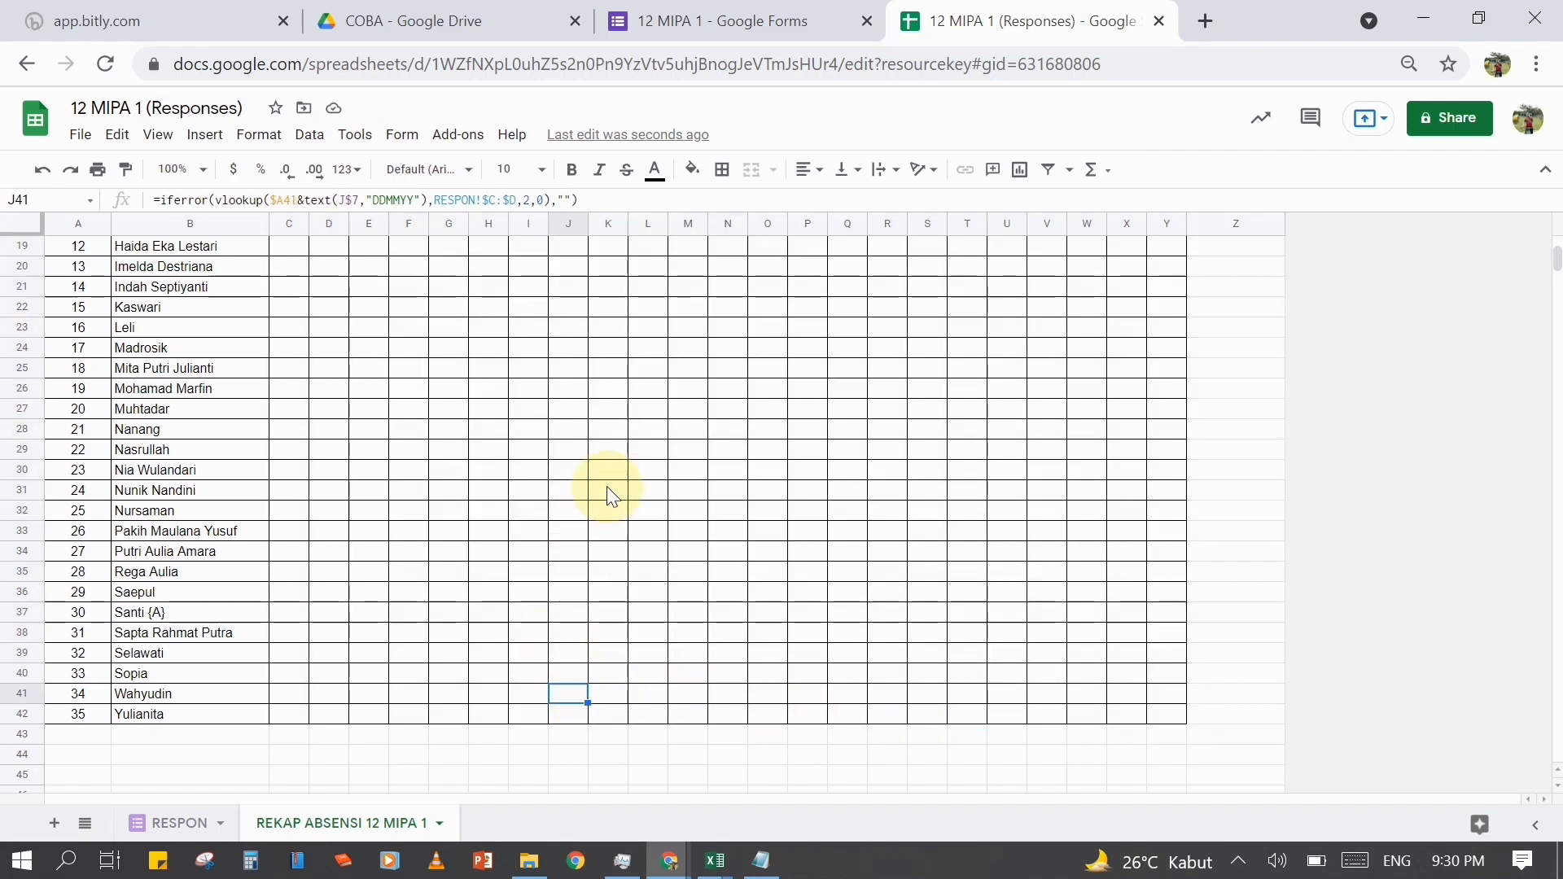
scroll(607, 486, "up", 5)
scroll(607, 486, "up", 1)
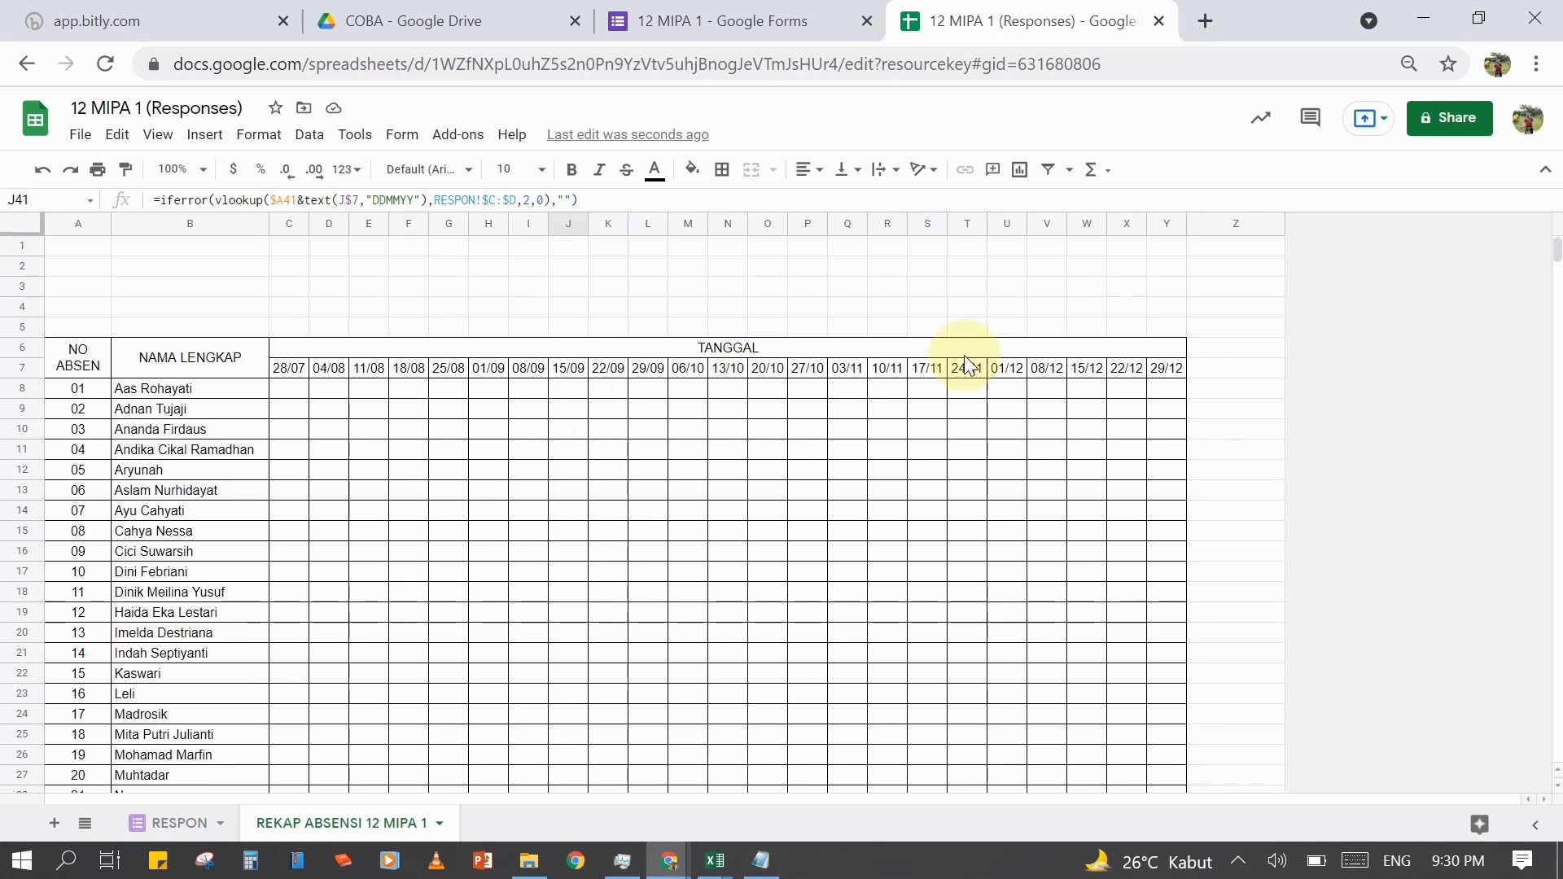
- Set the spreadsheet's link sharing to Anyone with the link
left_click(1448, 131)
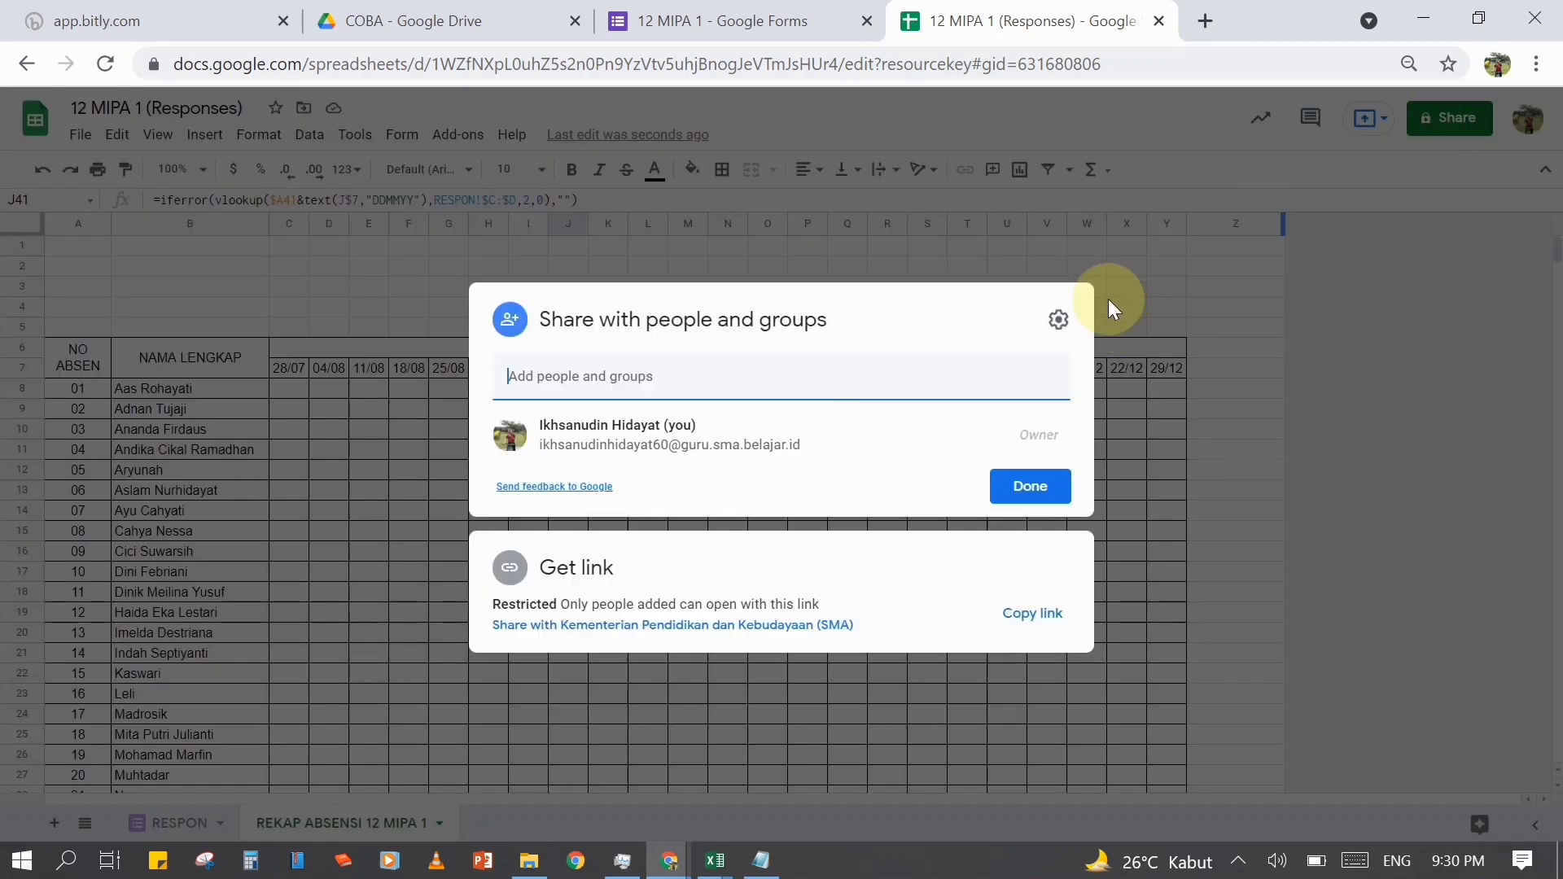
left_click(640, 623)
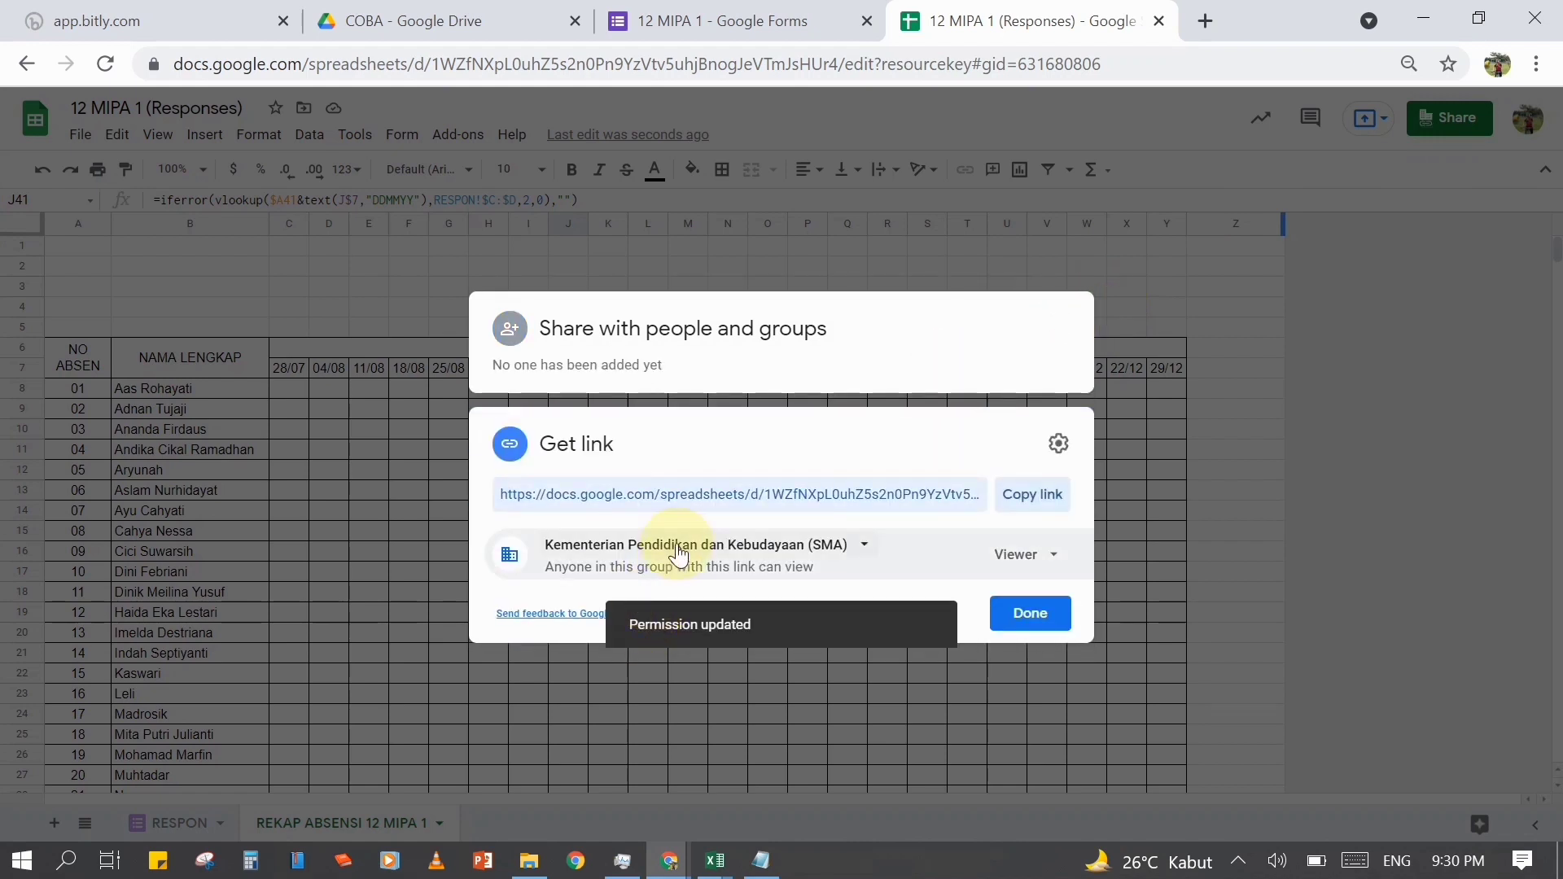
left_click(678, 549)
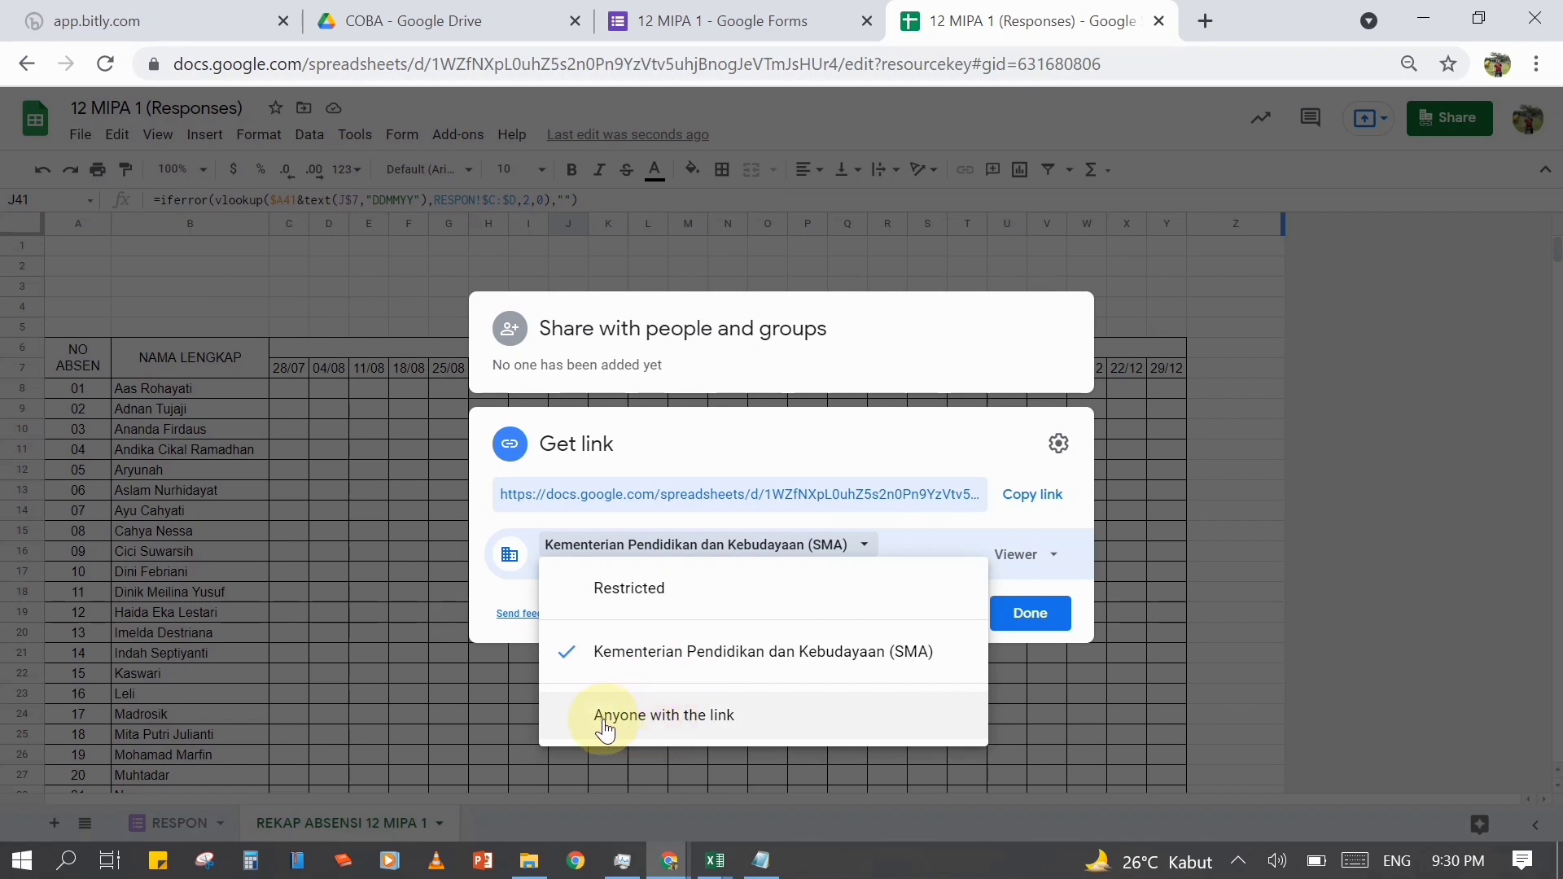
left_click(690, 716)
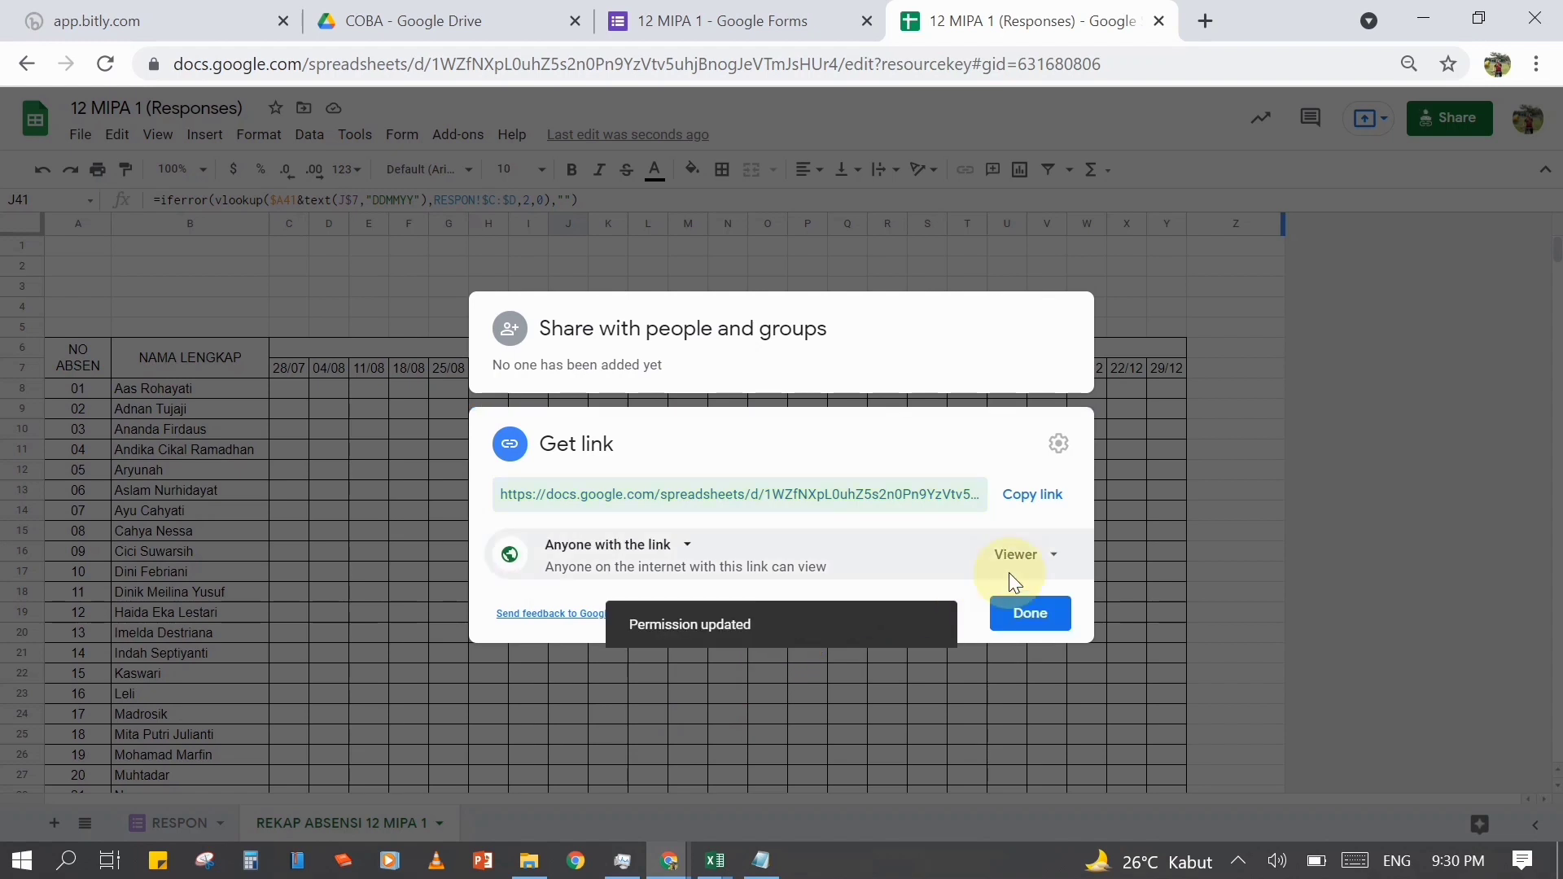
- Keep the link role as Viewer, then copy the spreadsheet's share link and finish sharing
left_click(1057, 560)
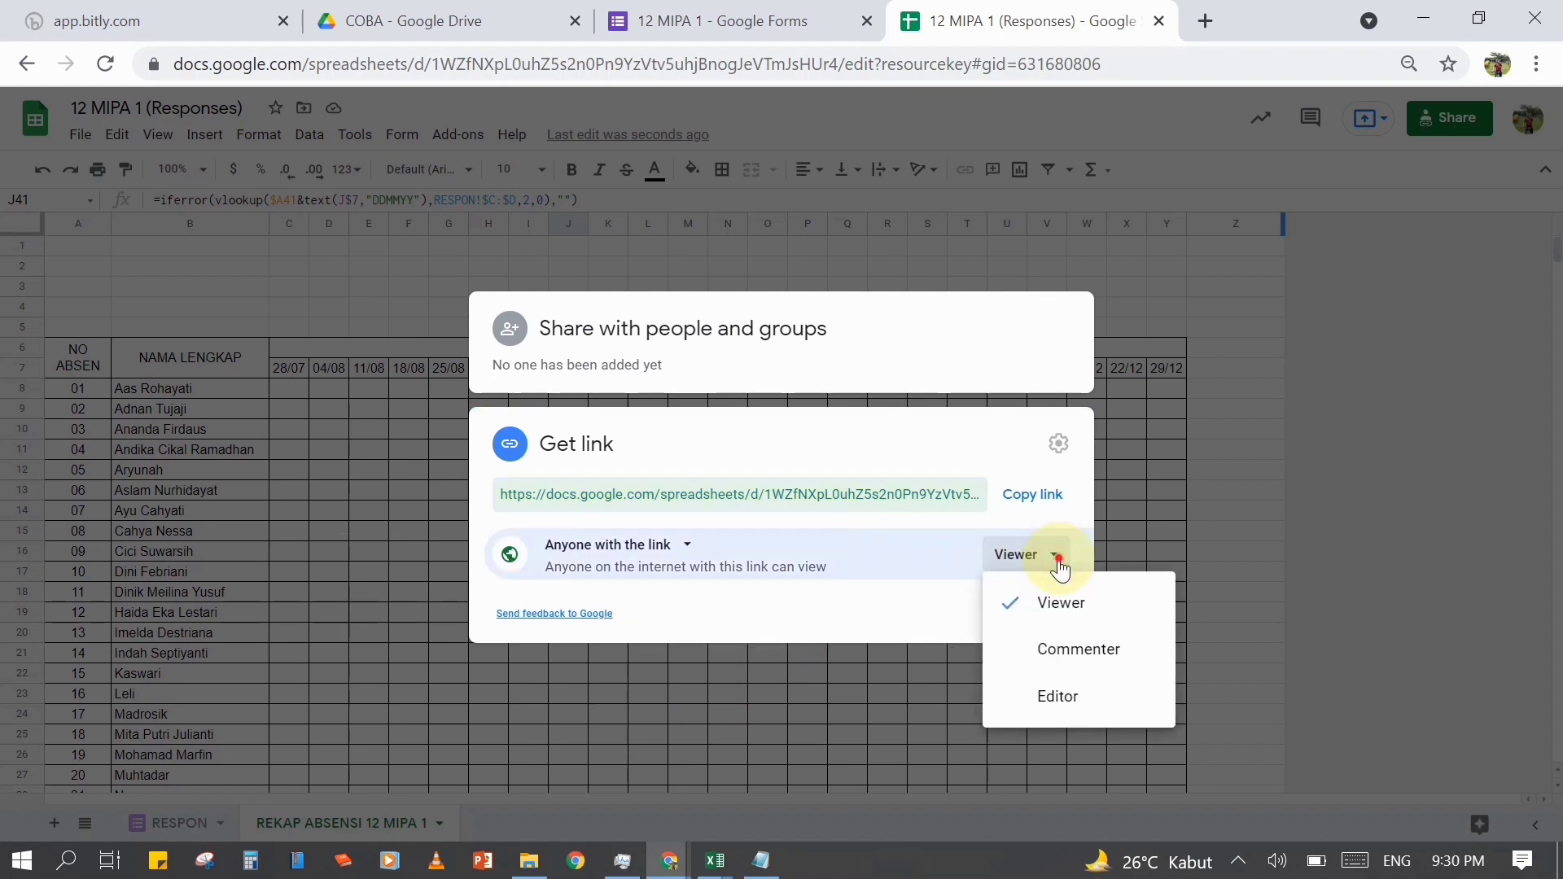
left_click(1058, 565)
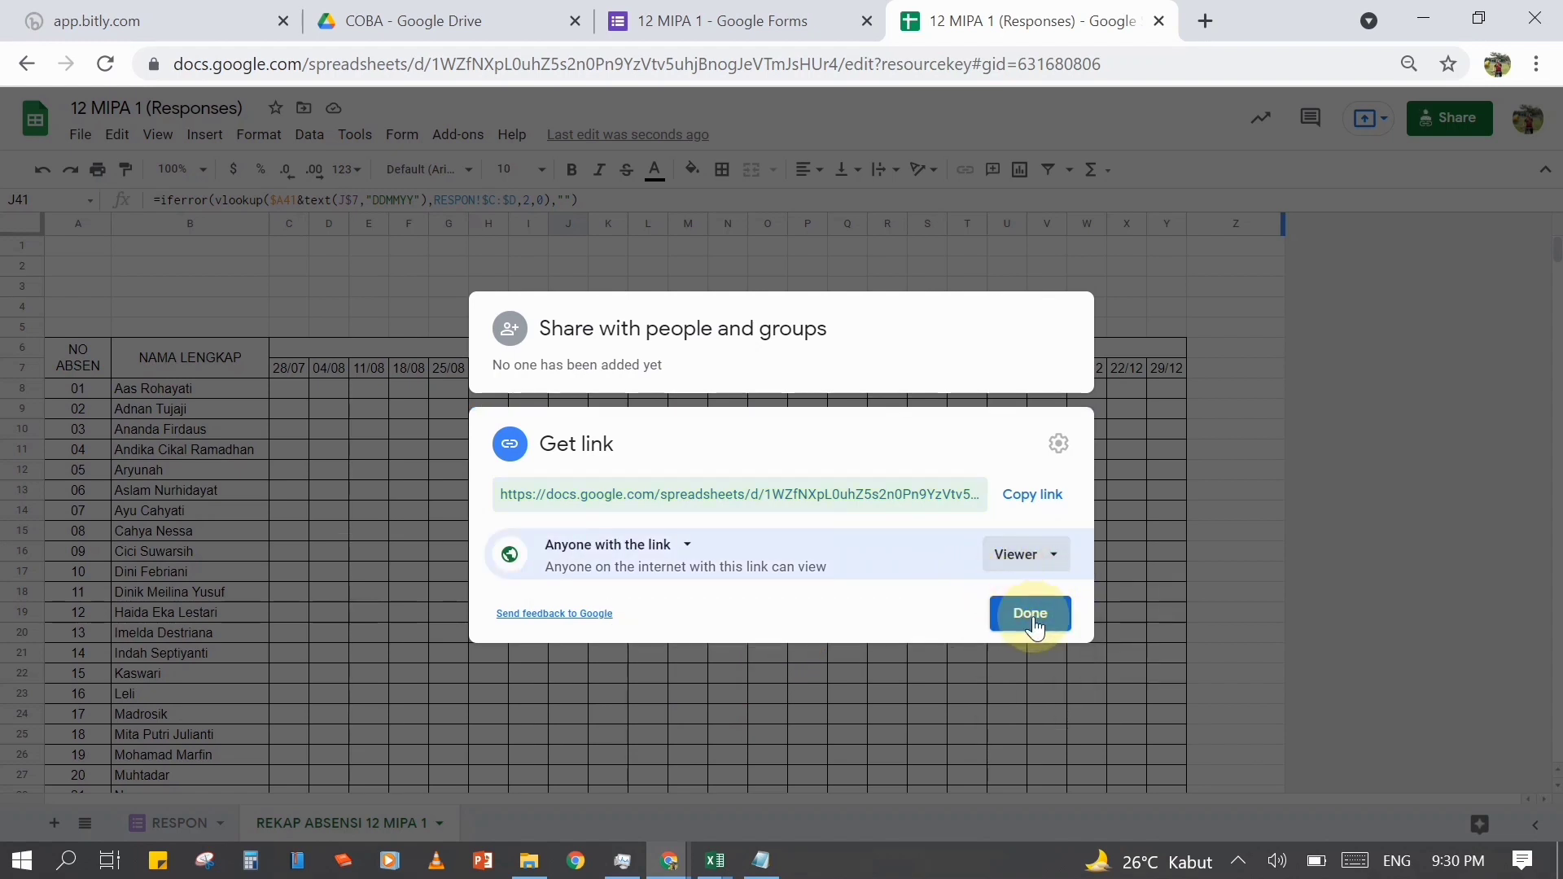
left_click(1050, 497)
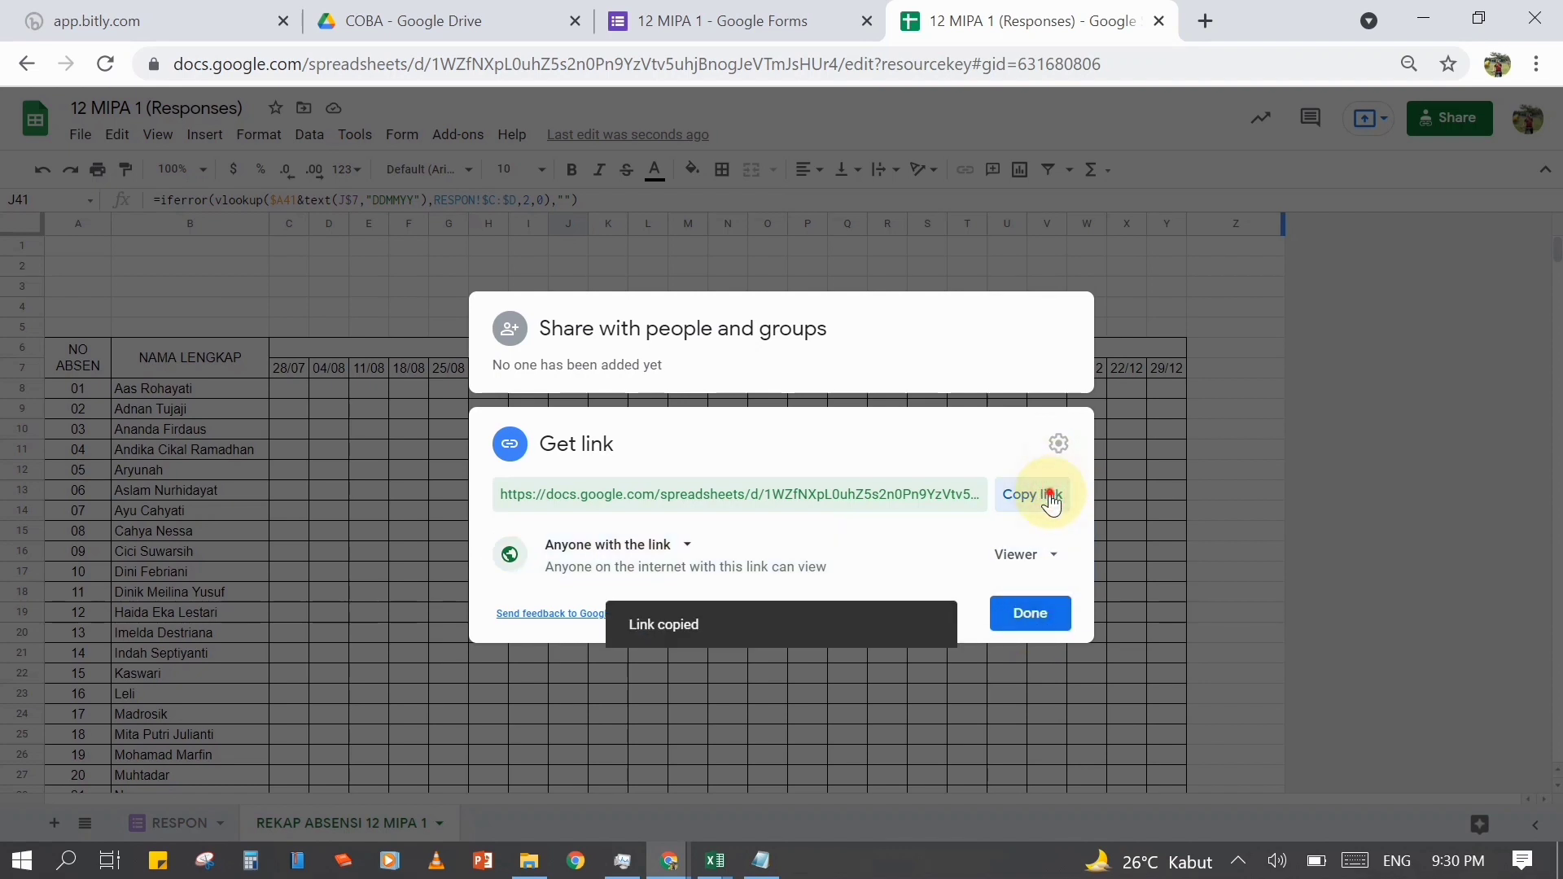
left_click(1031, 614)
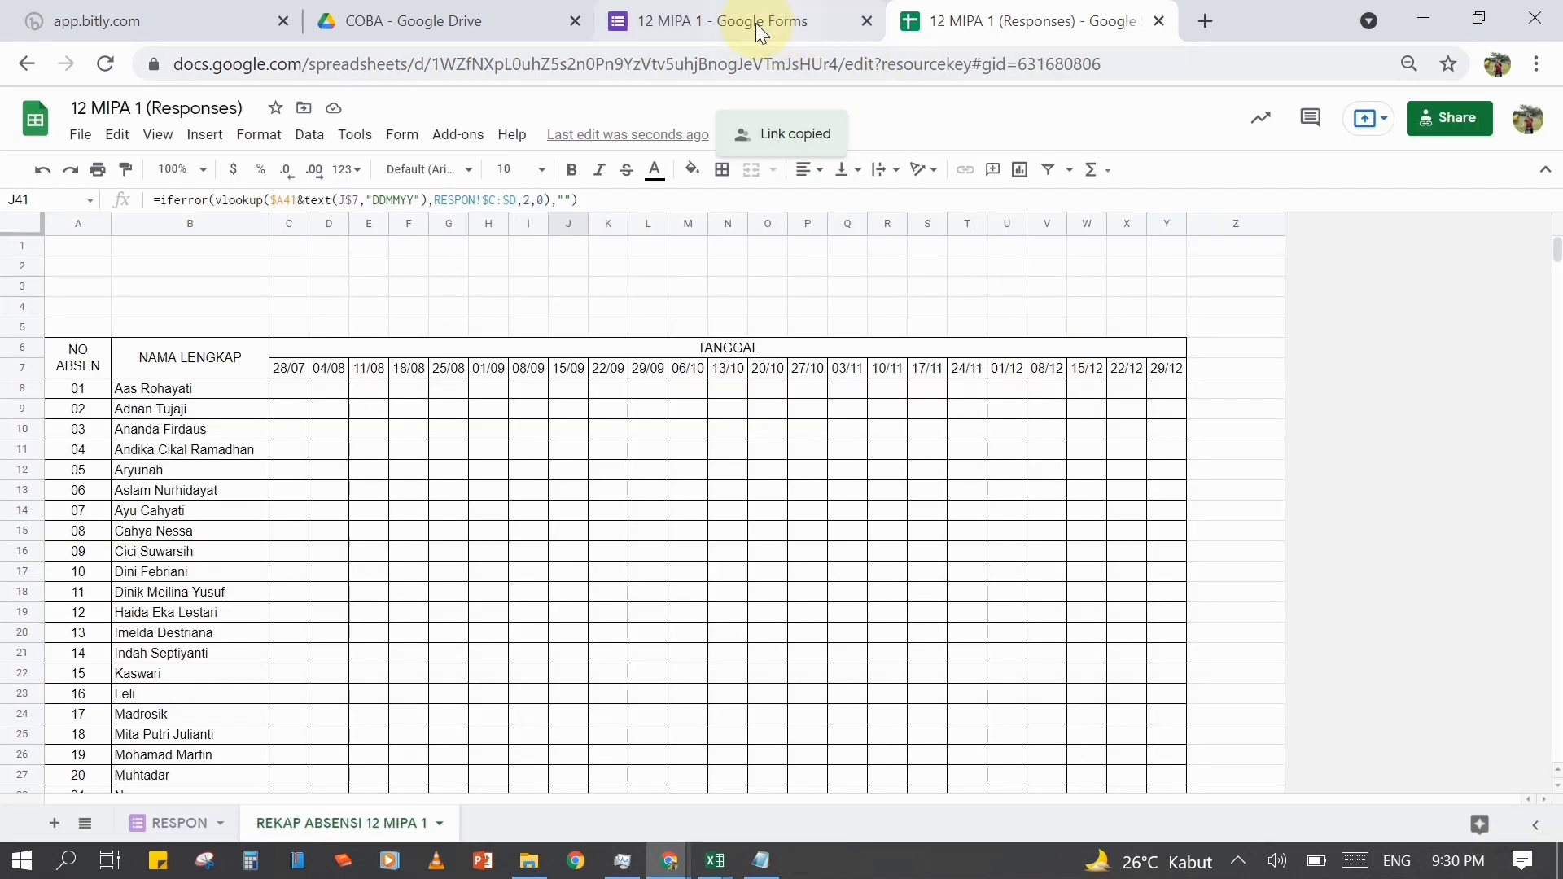
- Set the form's confirmation message to "KLIK DISINI UNTUK MELIHAT REKAP ABSEN" with the copied spreadsheet link below it, and save the settings
left_click(755, 22)
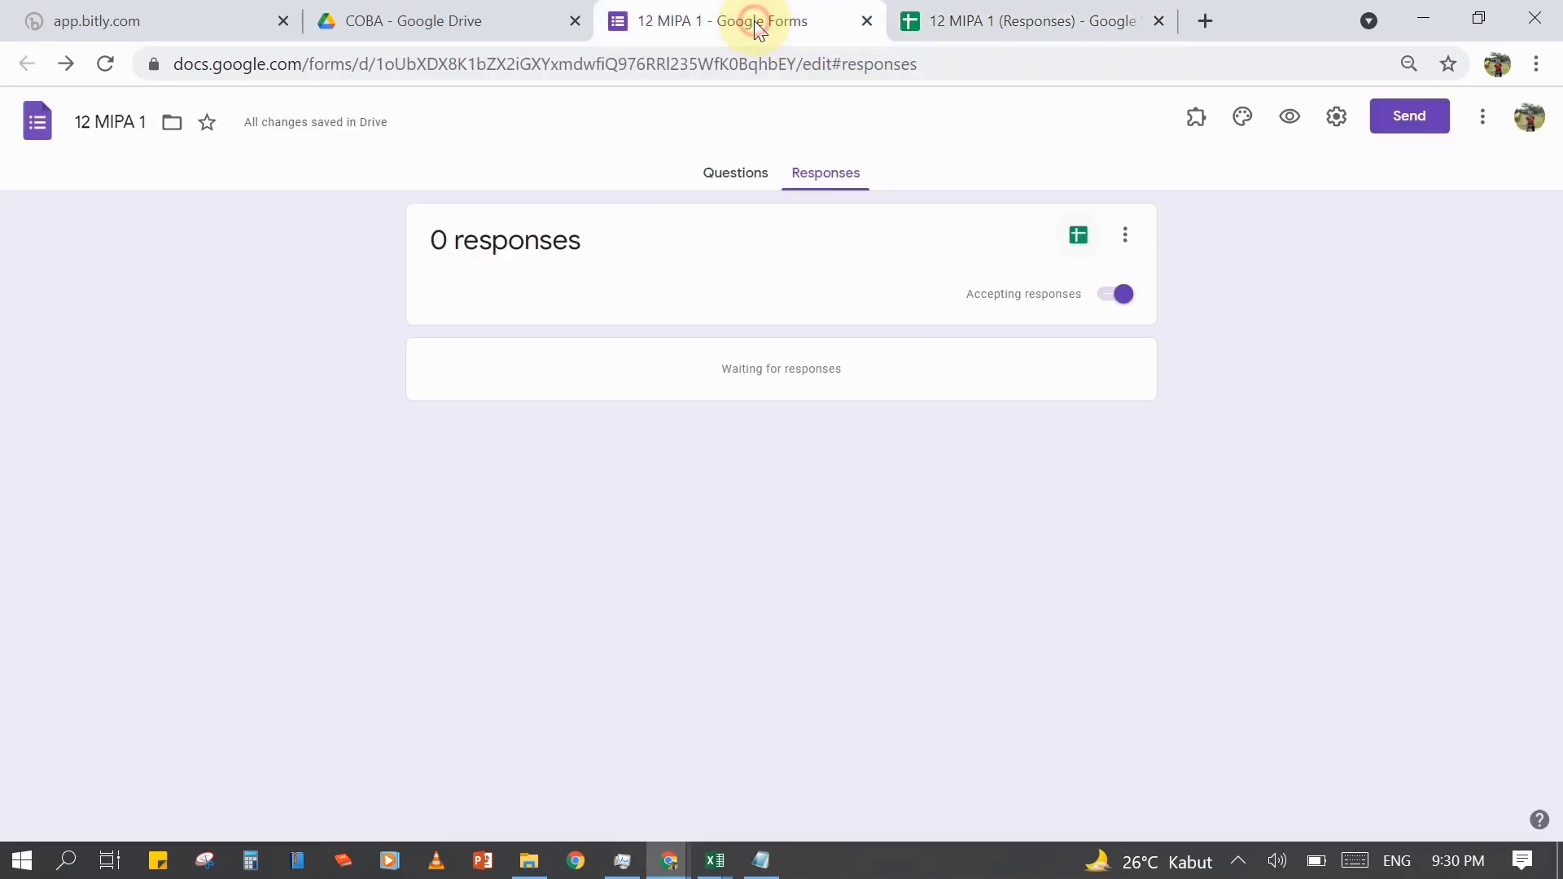
left_click(1336, 116)
left_click(777, 213)
left_click(732, 455)
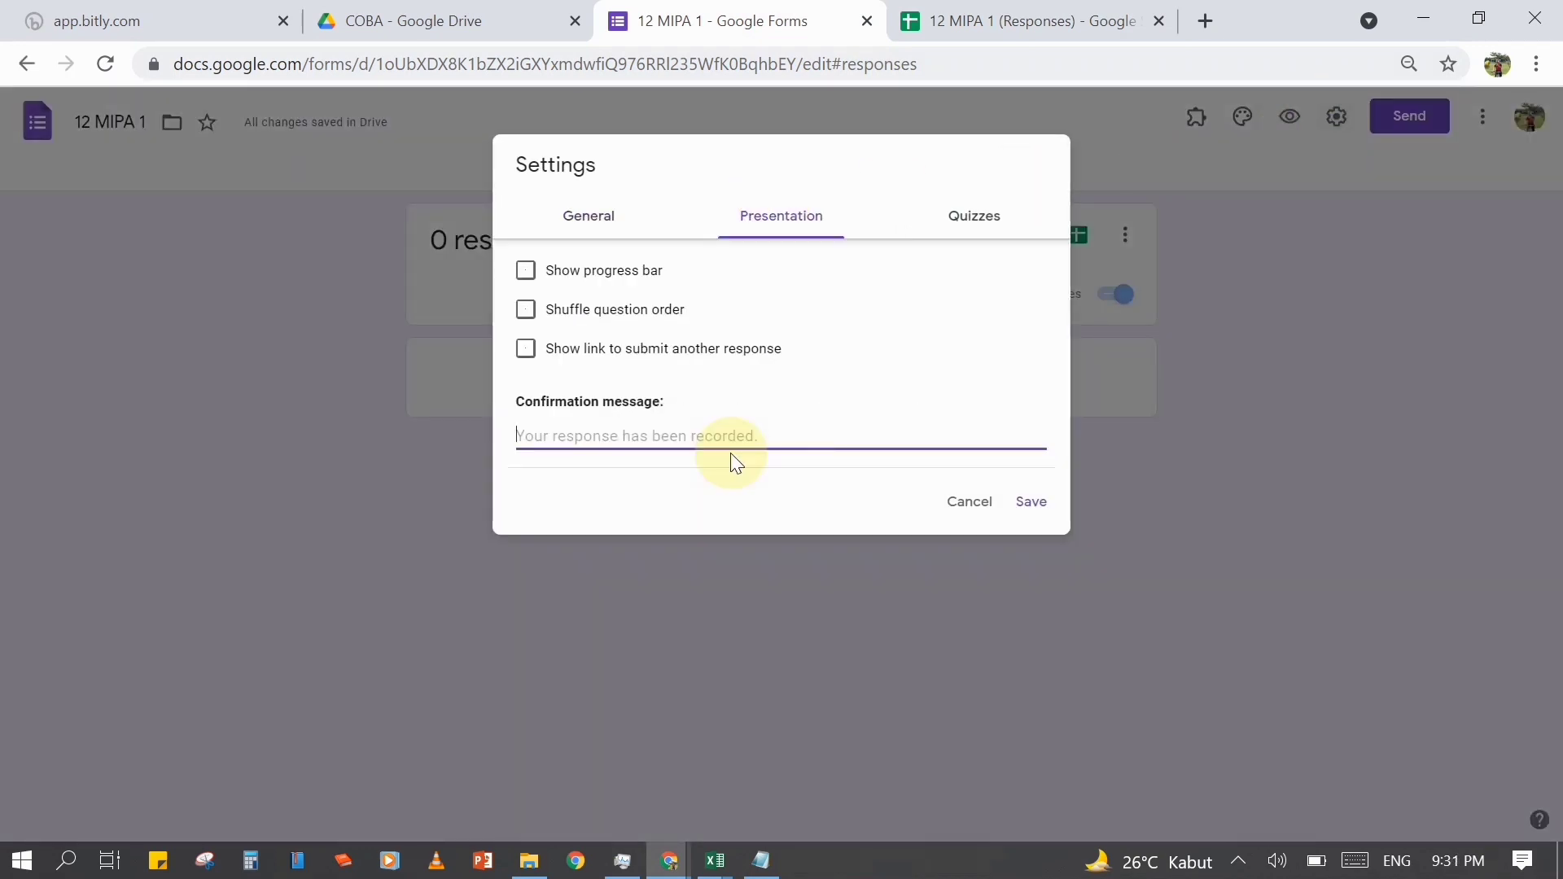
key("Return")
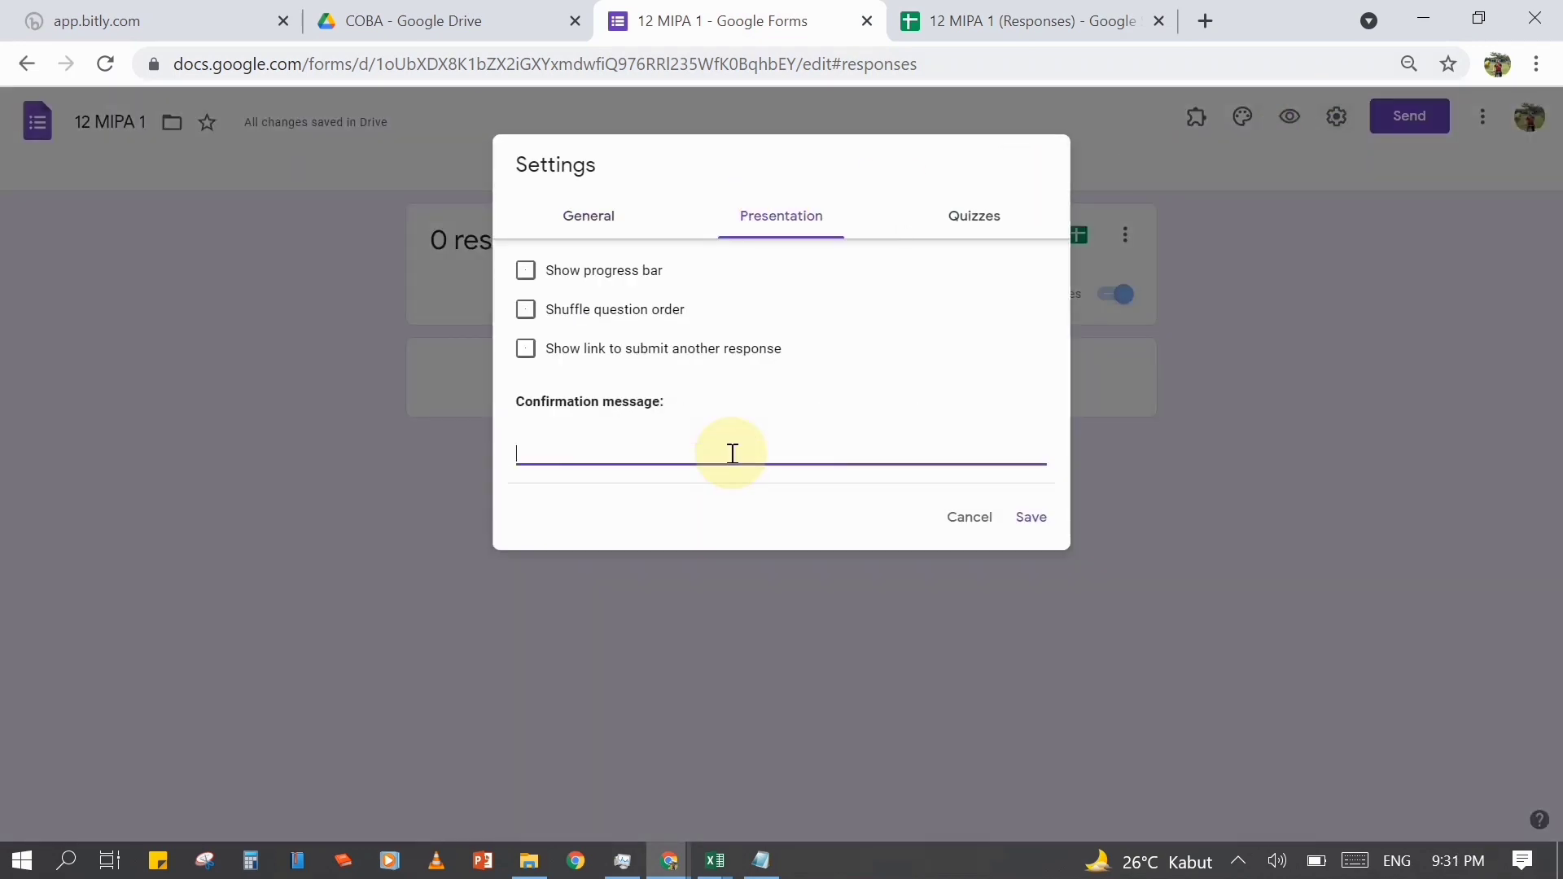
key("ctrl+v")
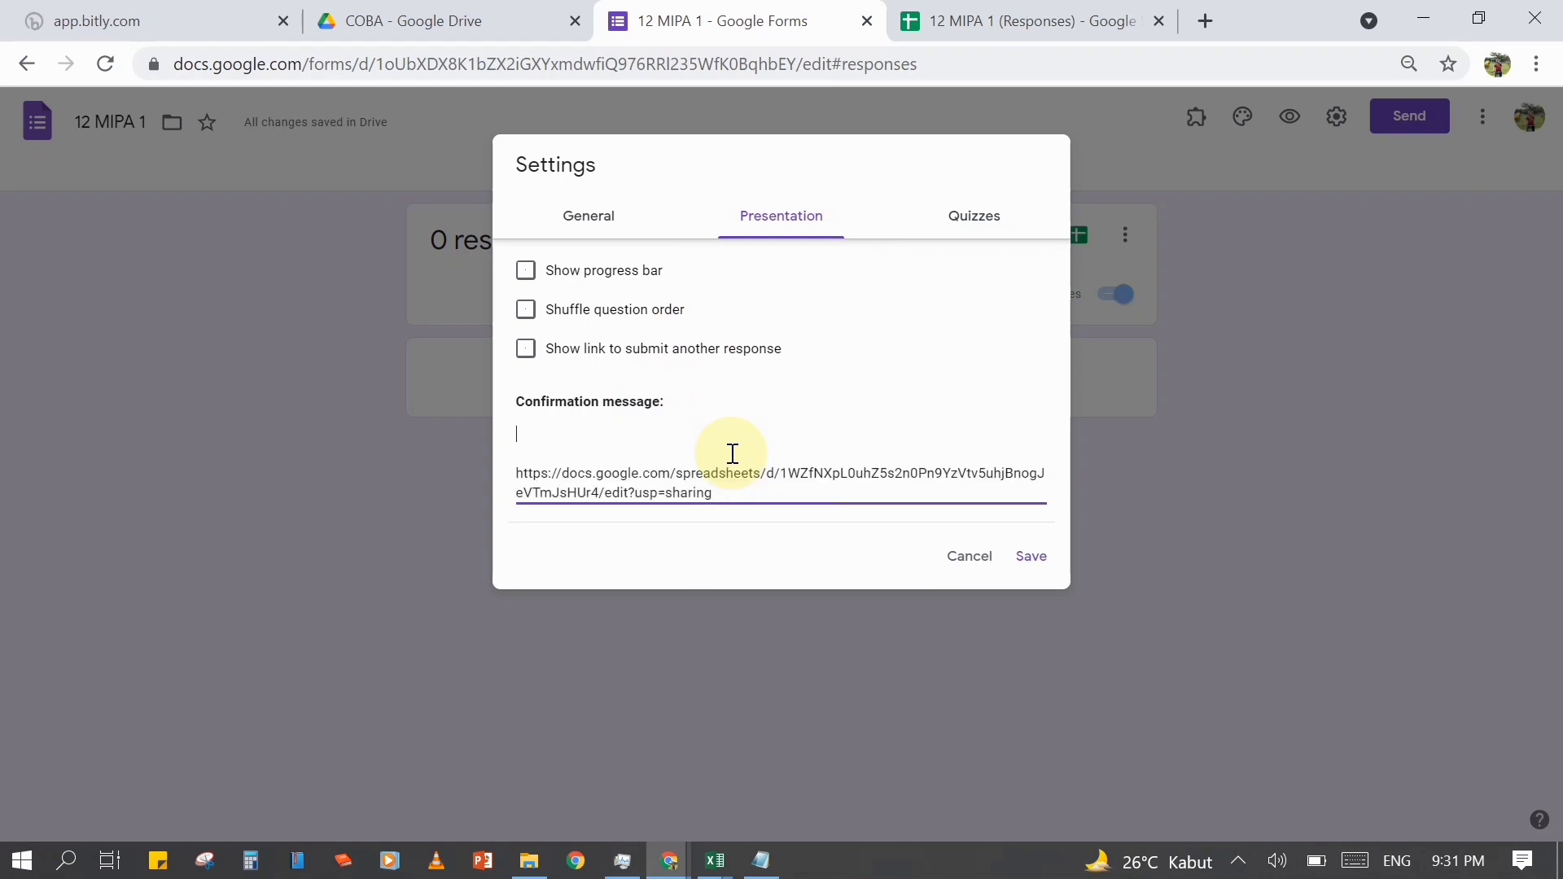
type("KLIK DISINI UNTUK MELIHAT ")
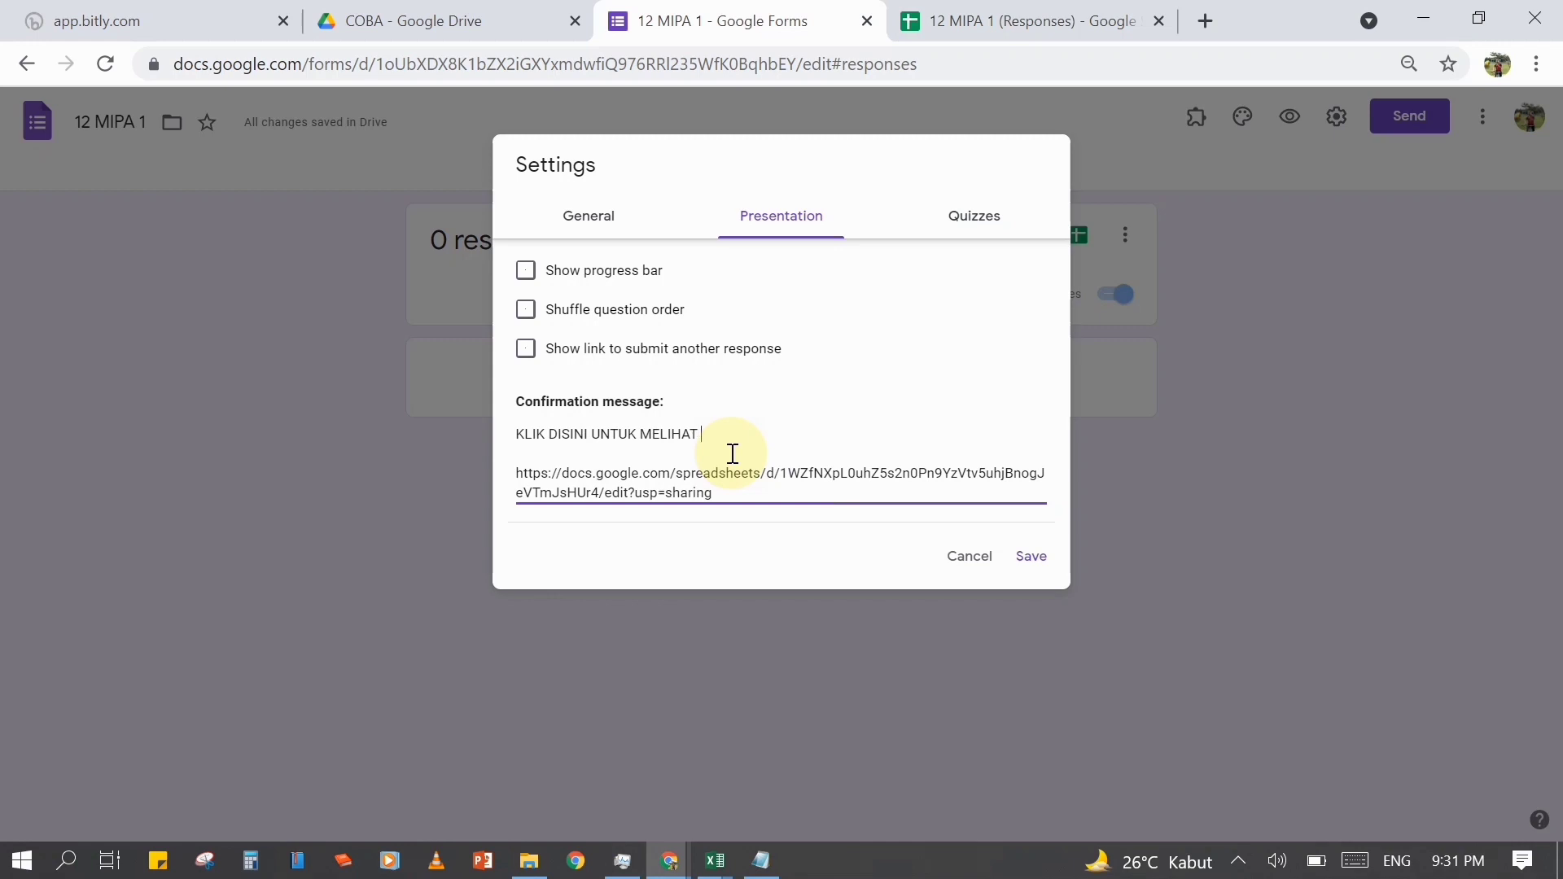
type("REKAP ABSEN")
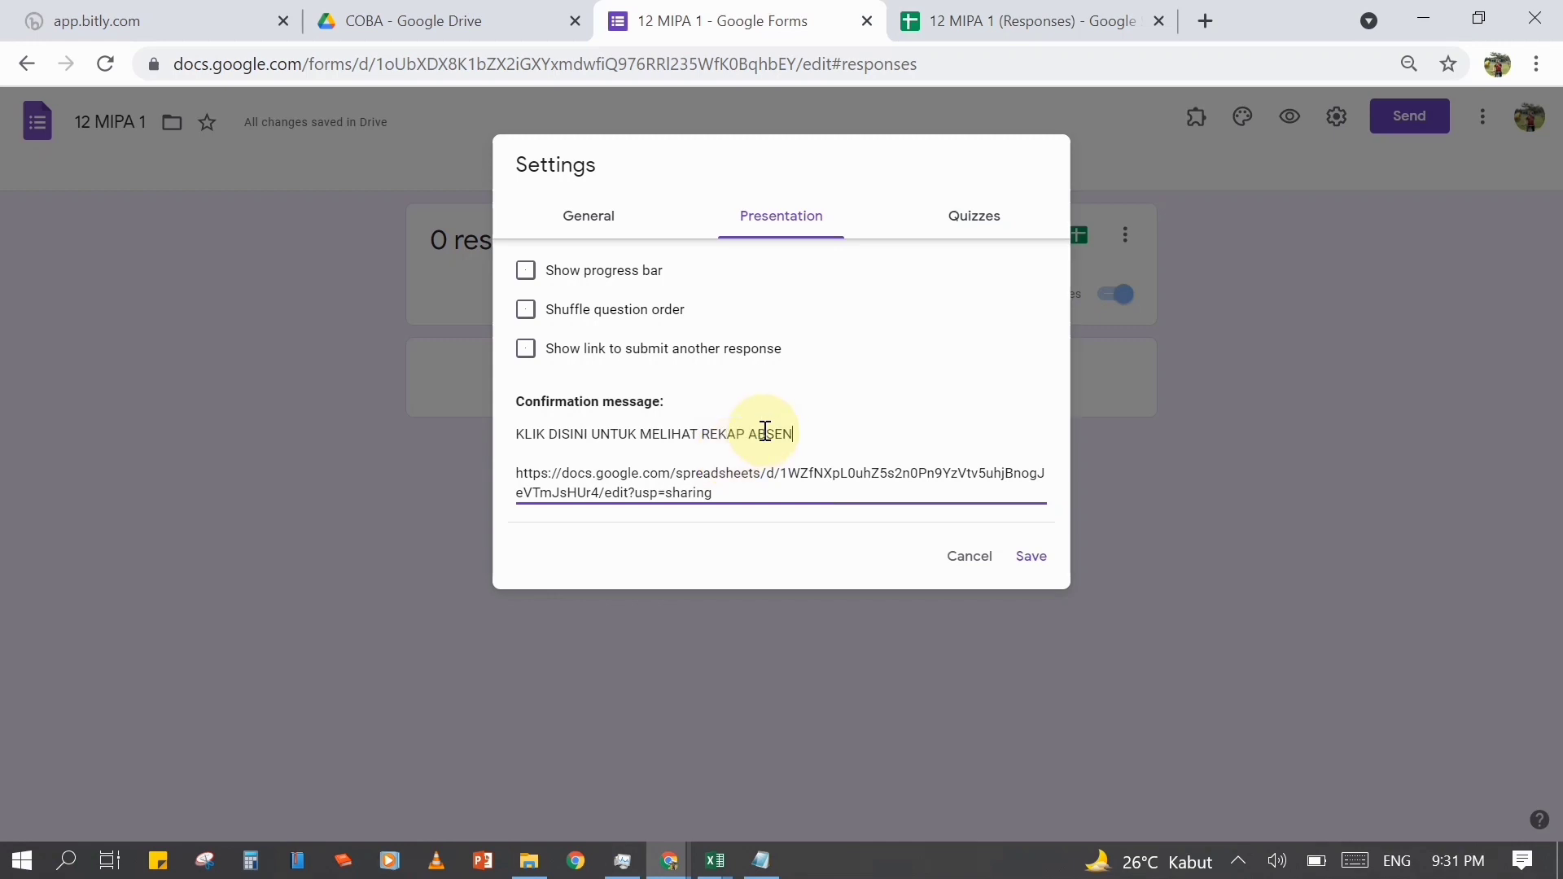
left_click(1029, 557)
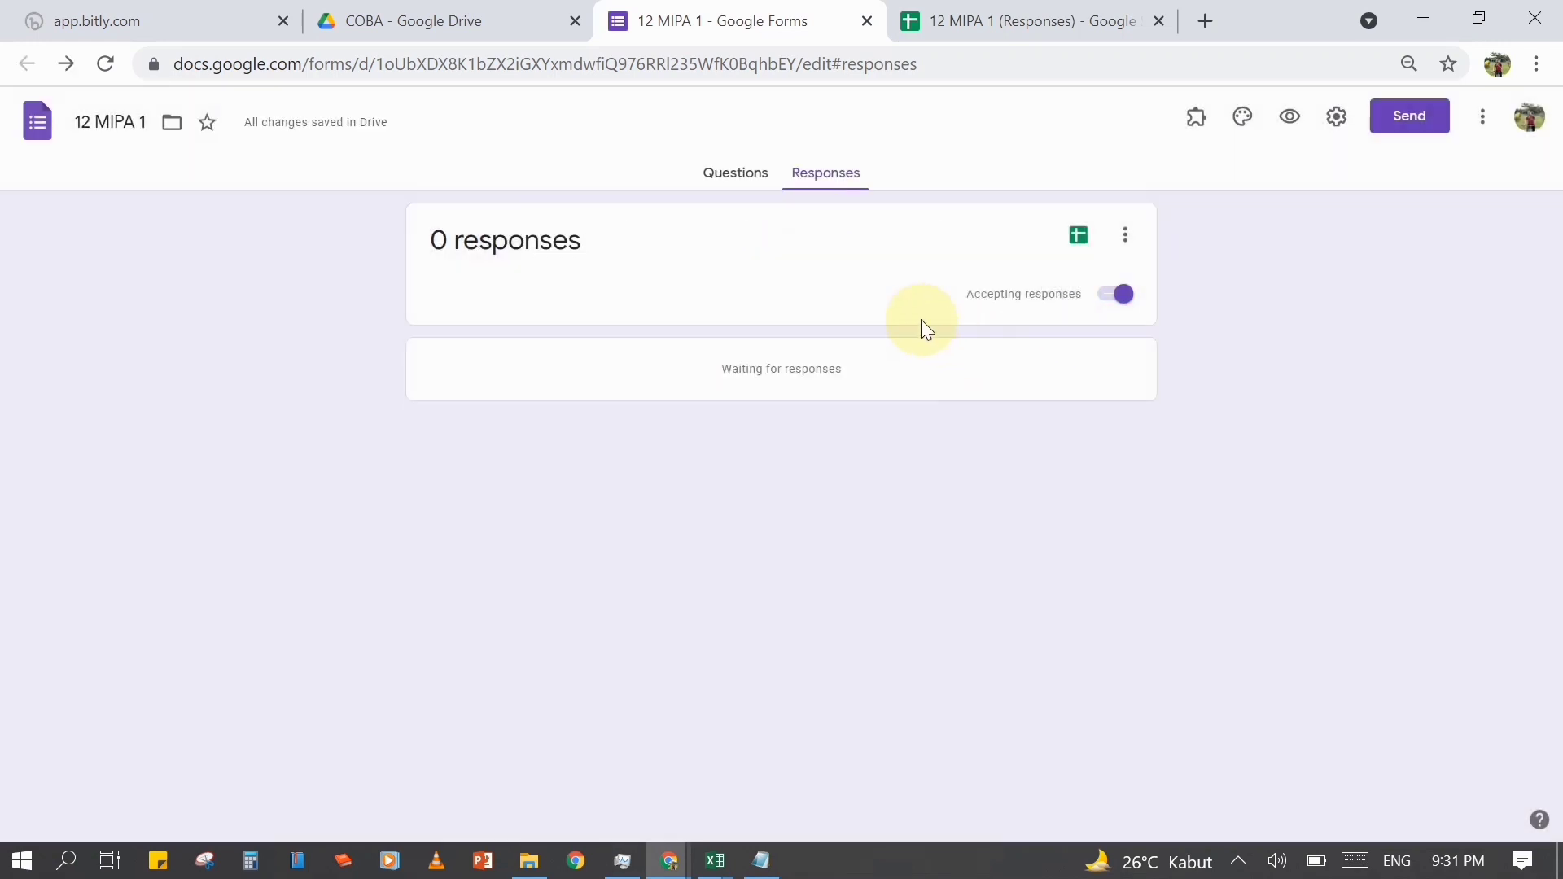
- Reload the Bitly page, then copy the attendance form's send link with Shorten URL enabled and close the send dialog
left_click(231, 28)
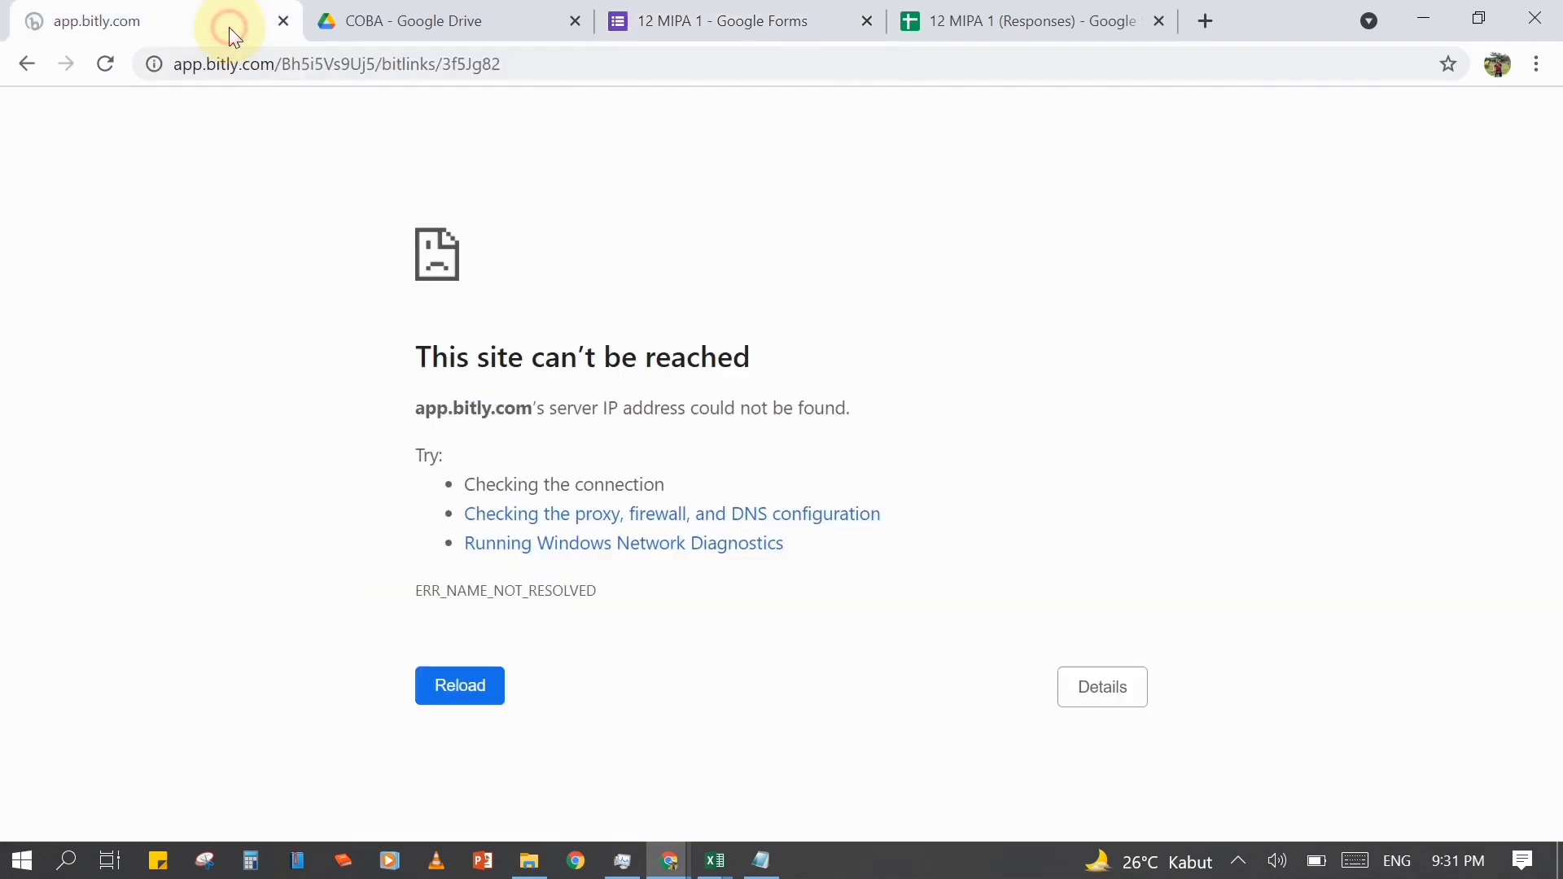
left_click(108, 63)
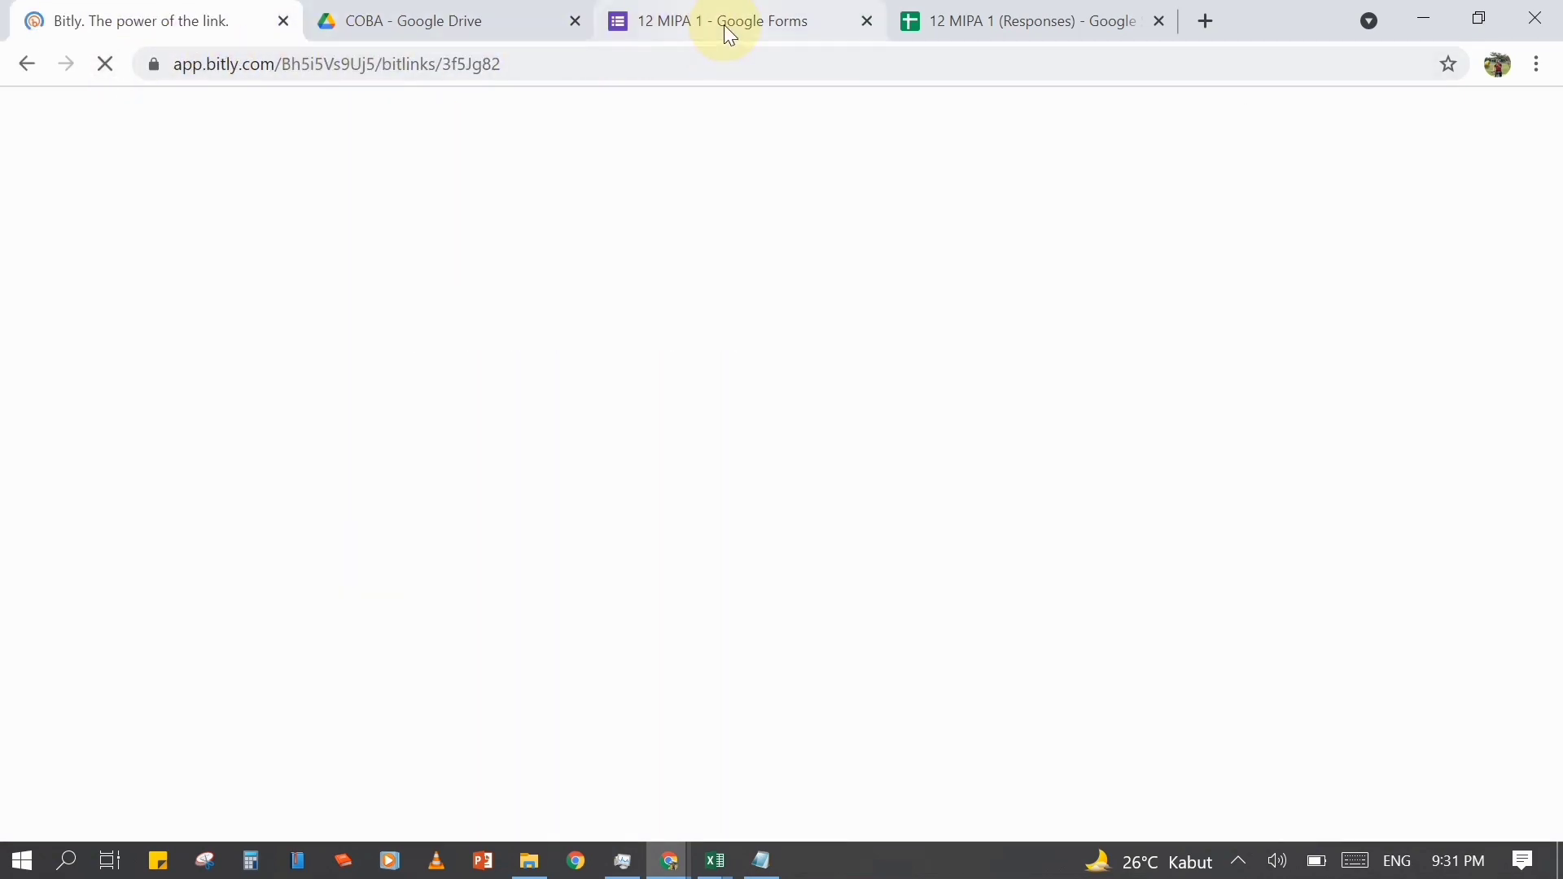
left_click(724, 24)
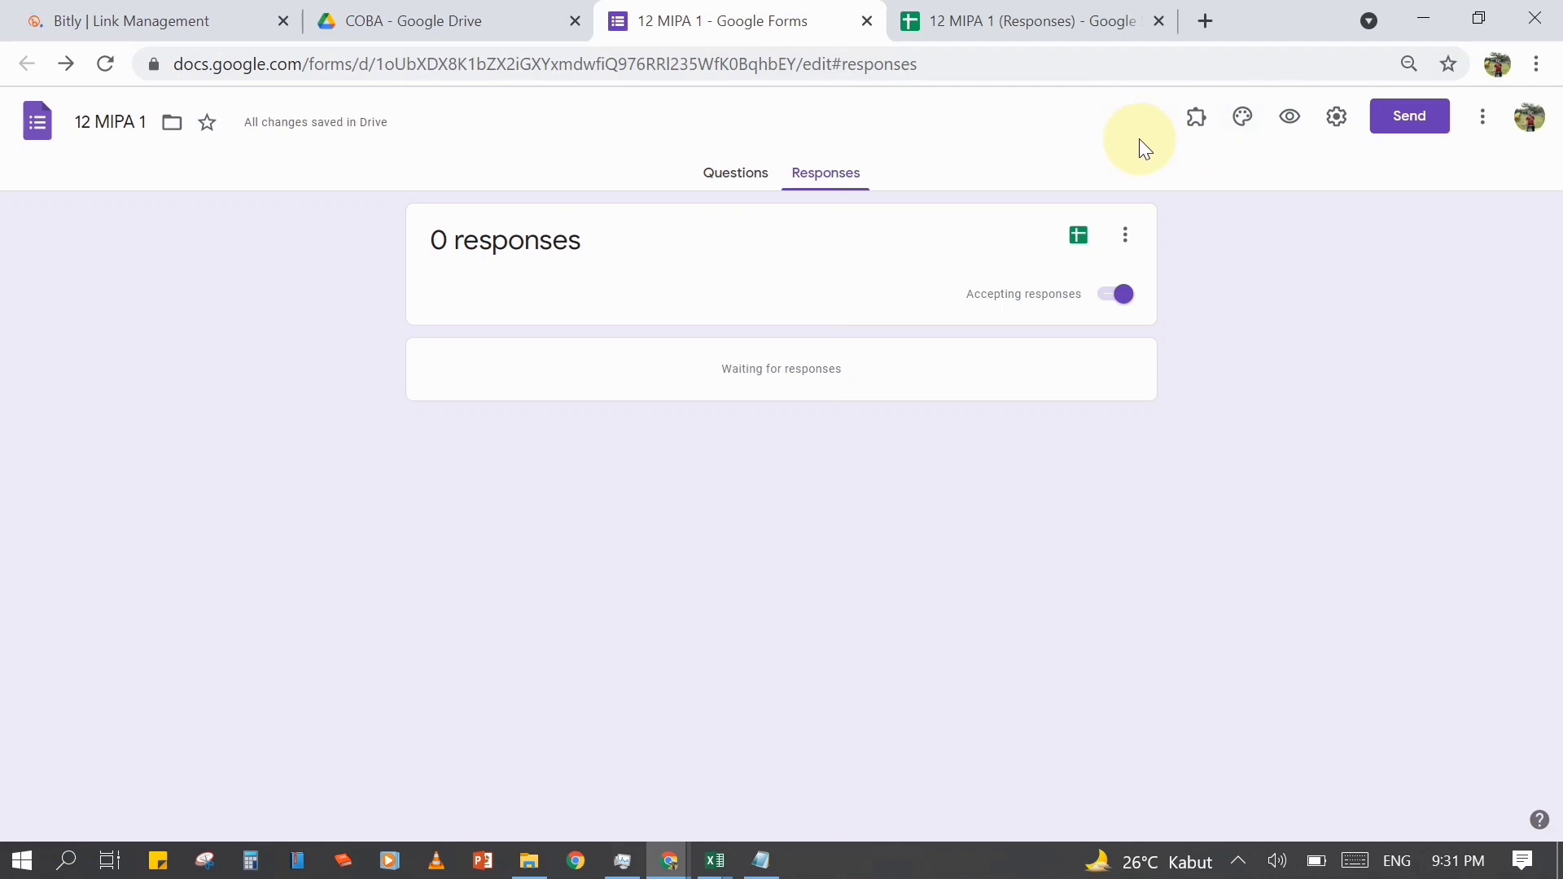
left_click(1412, 116)
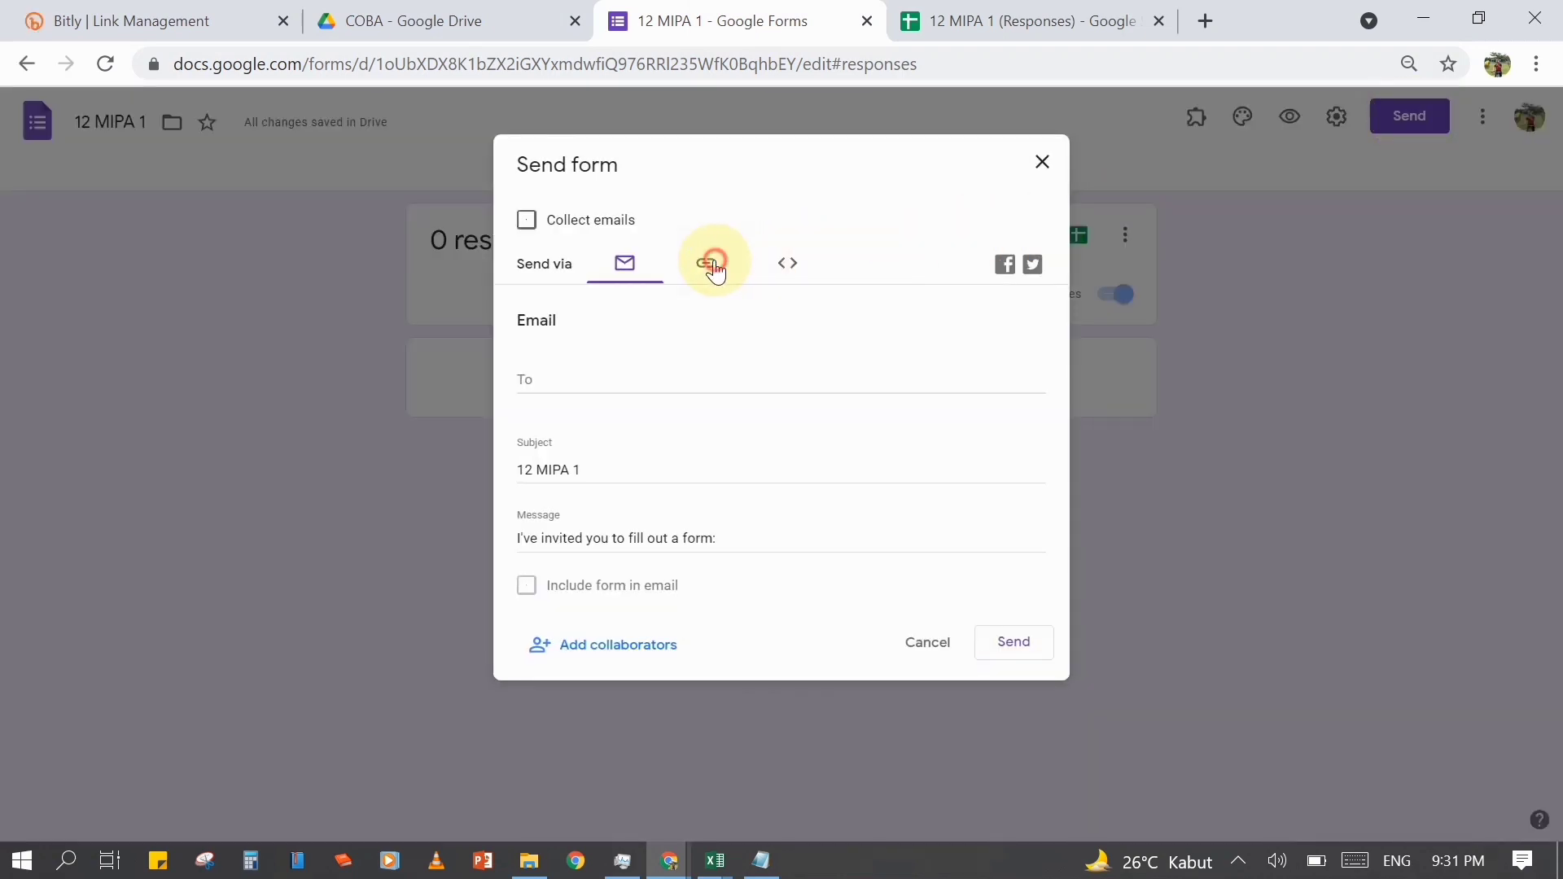
left_click(705, 262)
left_click(527, 388)
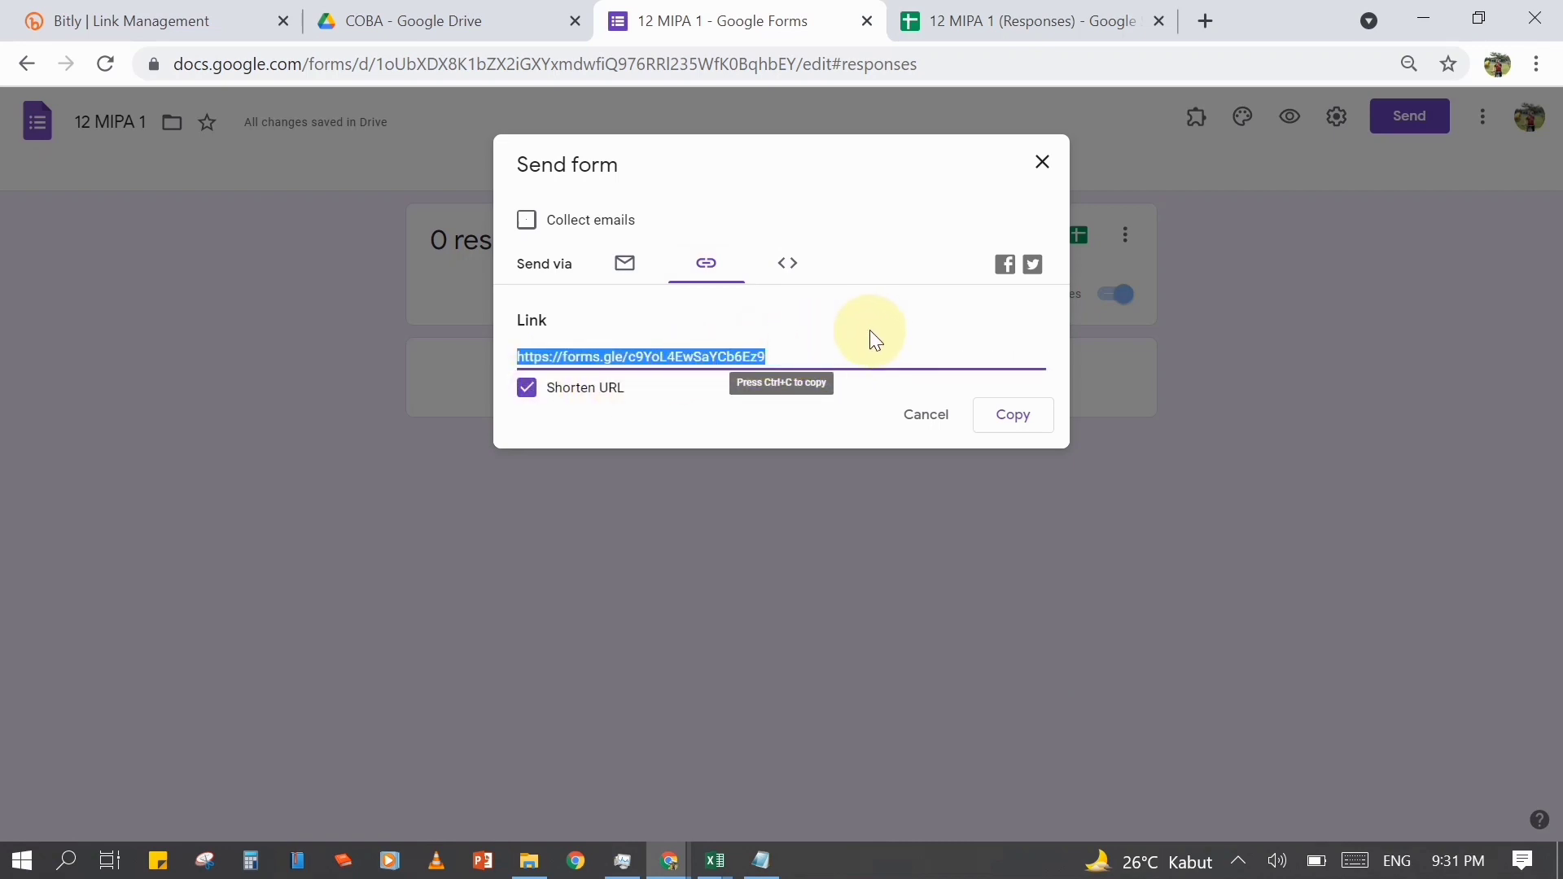
left_click(1017, 425)
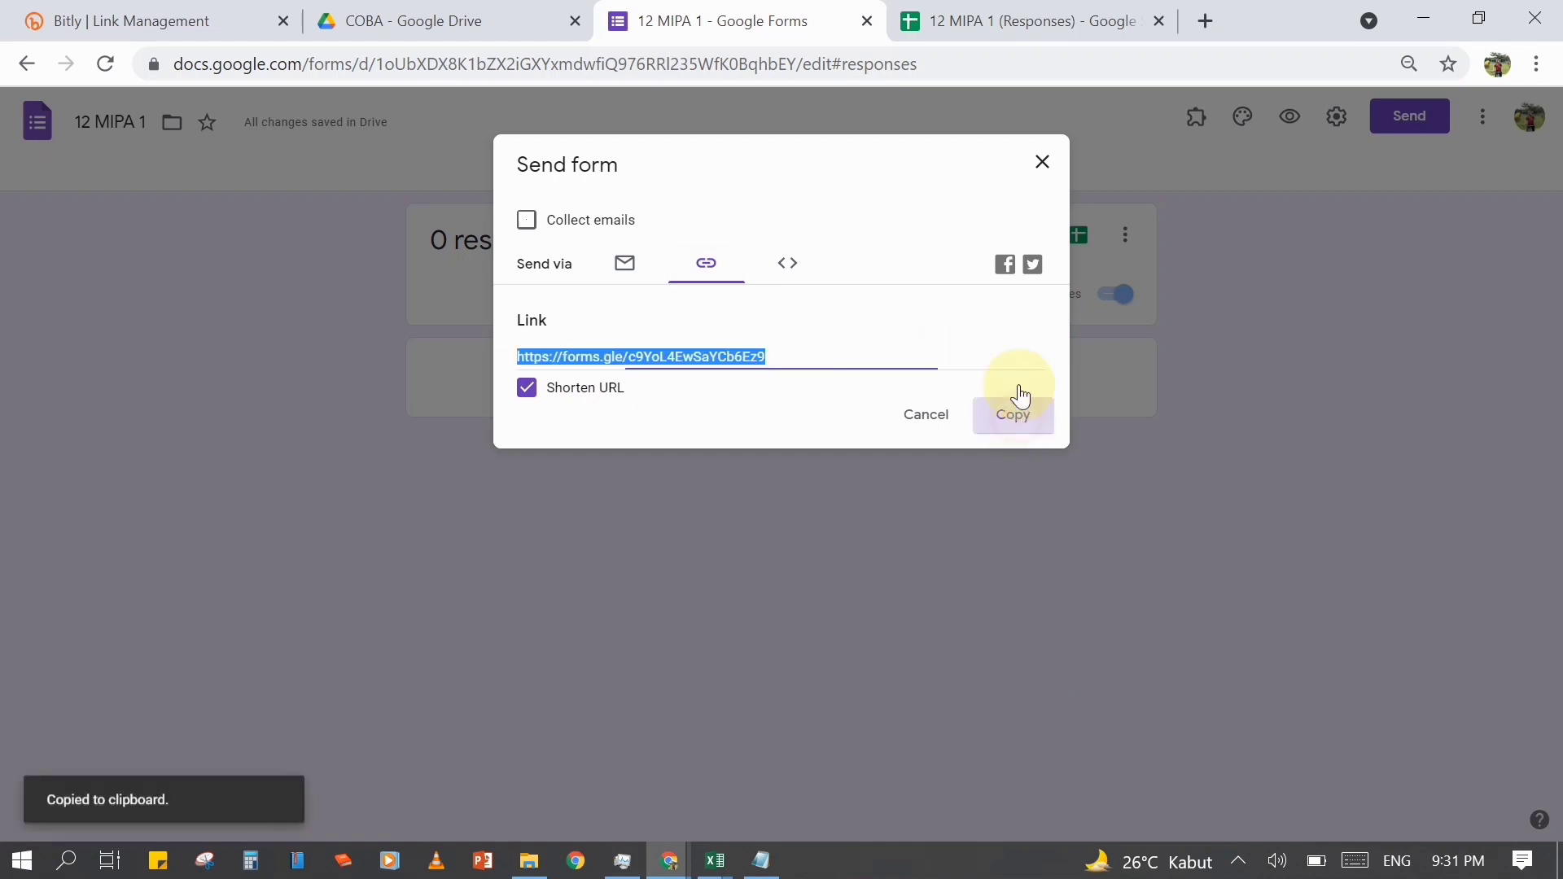
left_click(1041, 162)
- Switch to Bitly and create a bit.ly link from the copied form URL
left_click(196, 31)
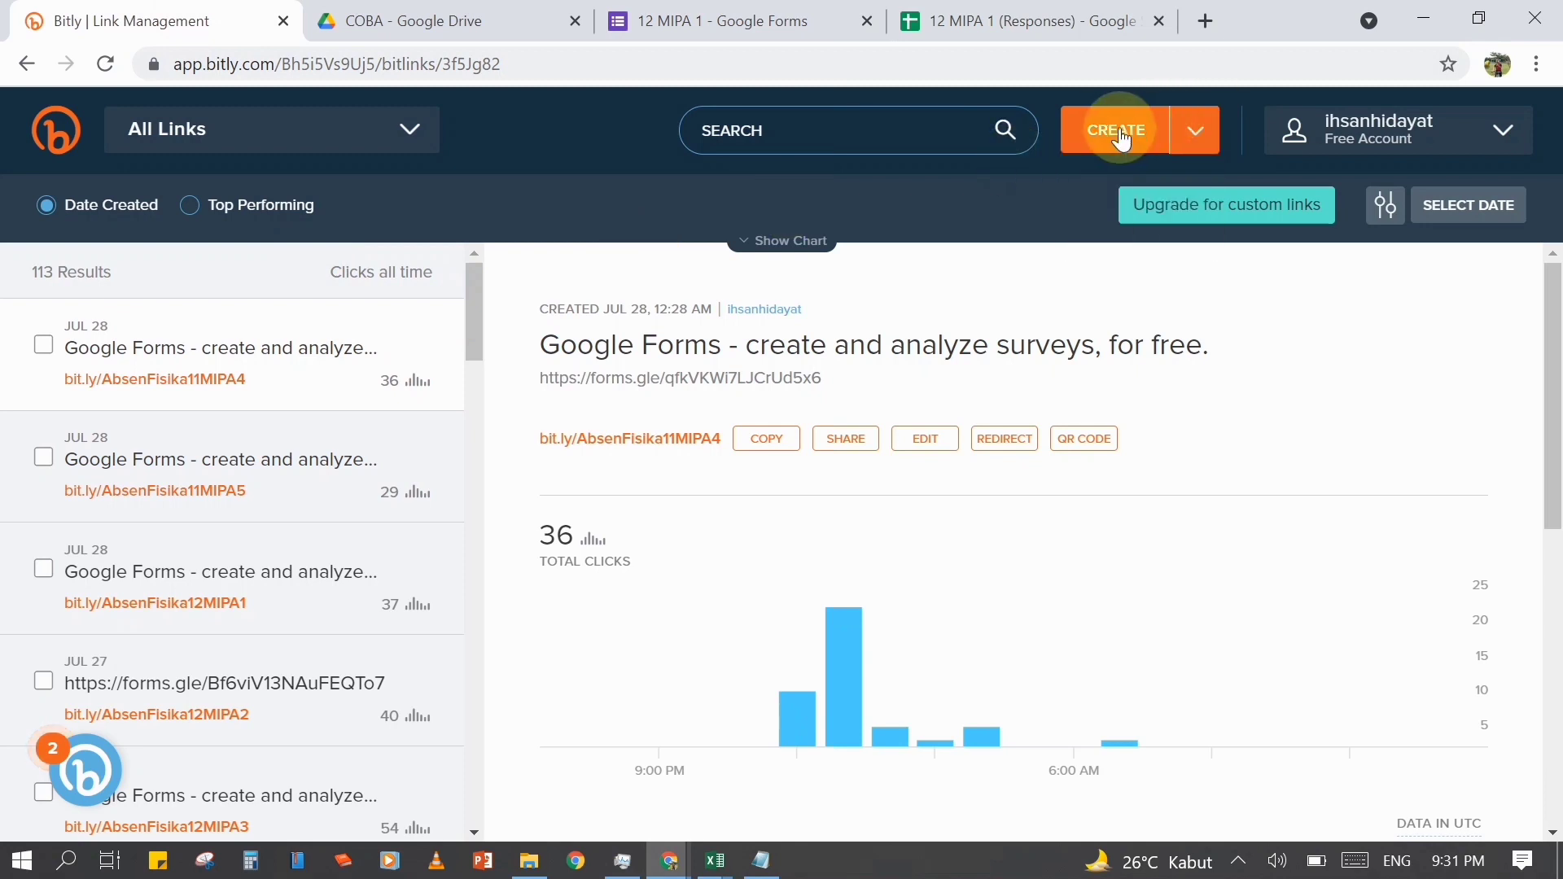
key("b")
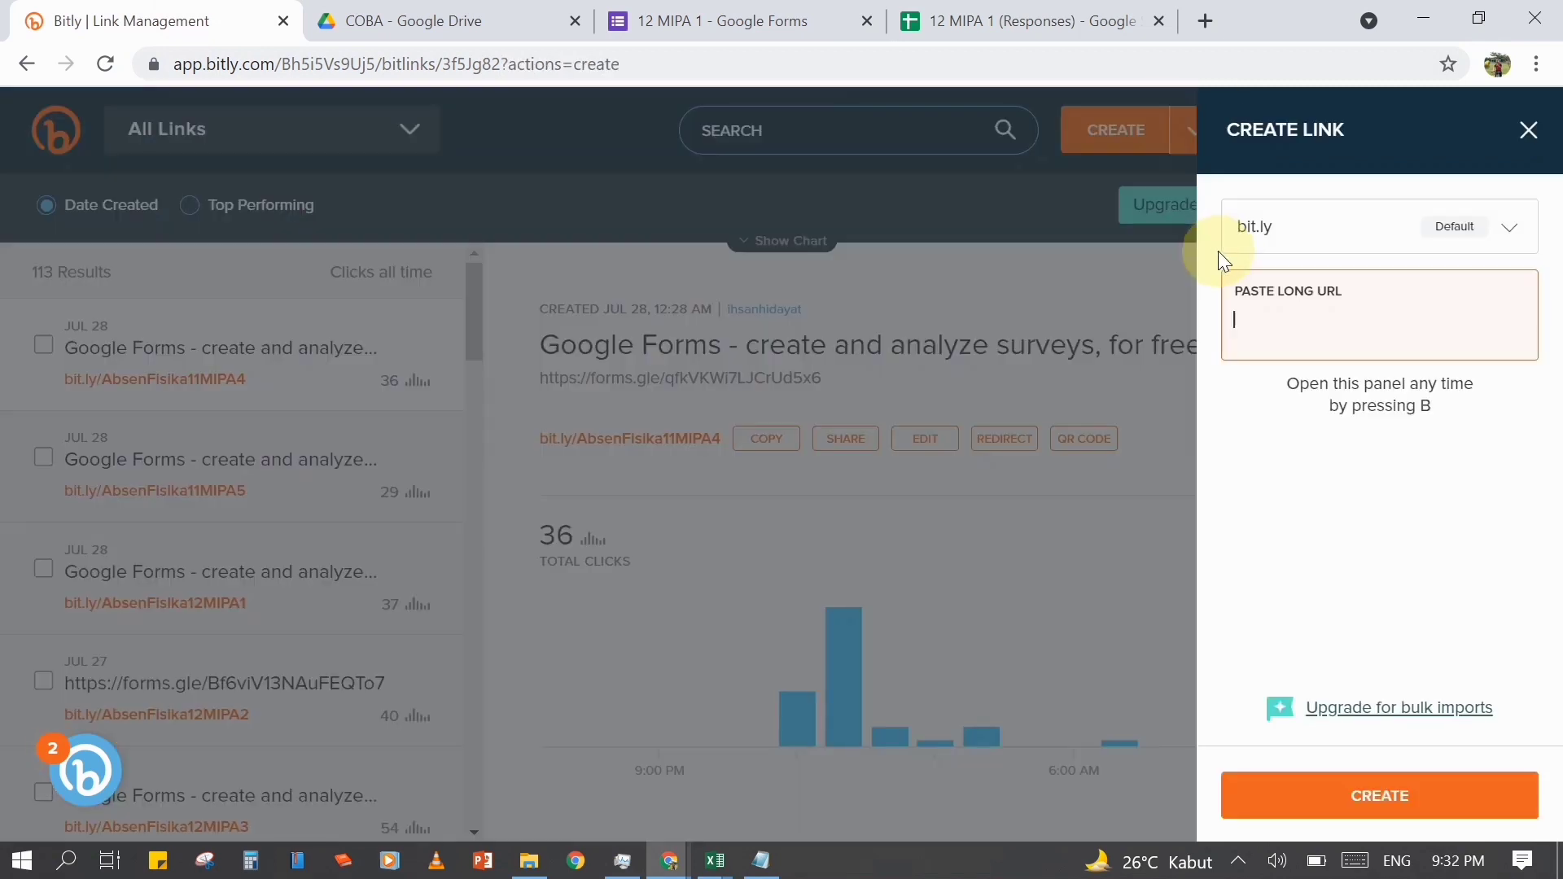
key("ctrl+minus")
key("ctrl+v")
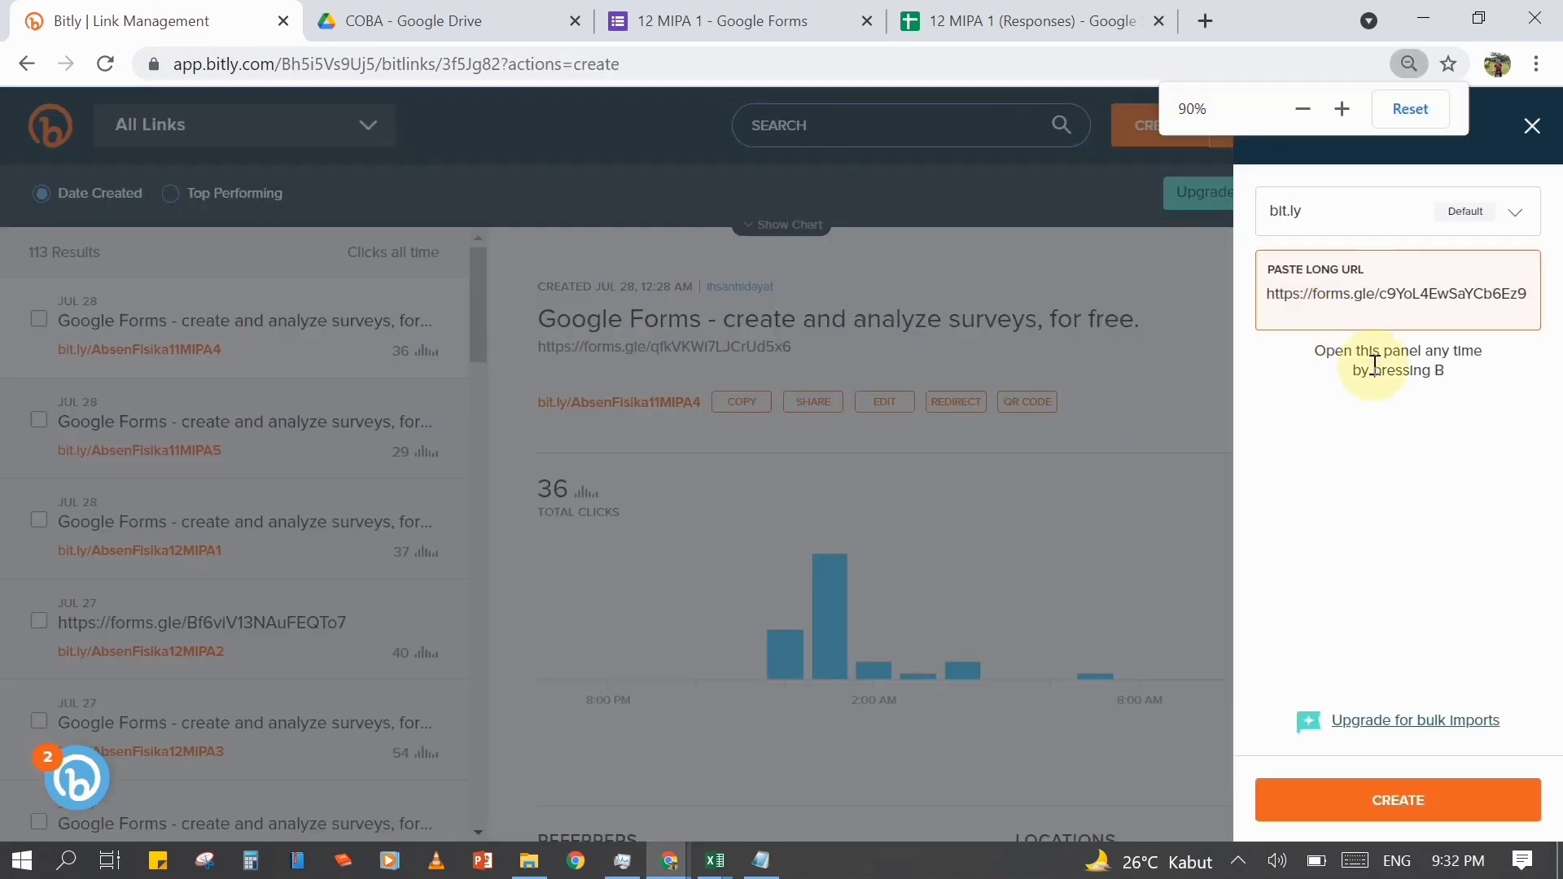
left_click(1452, 807)
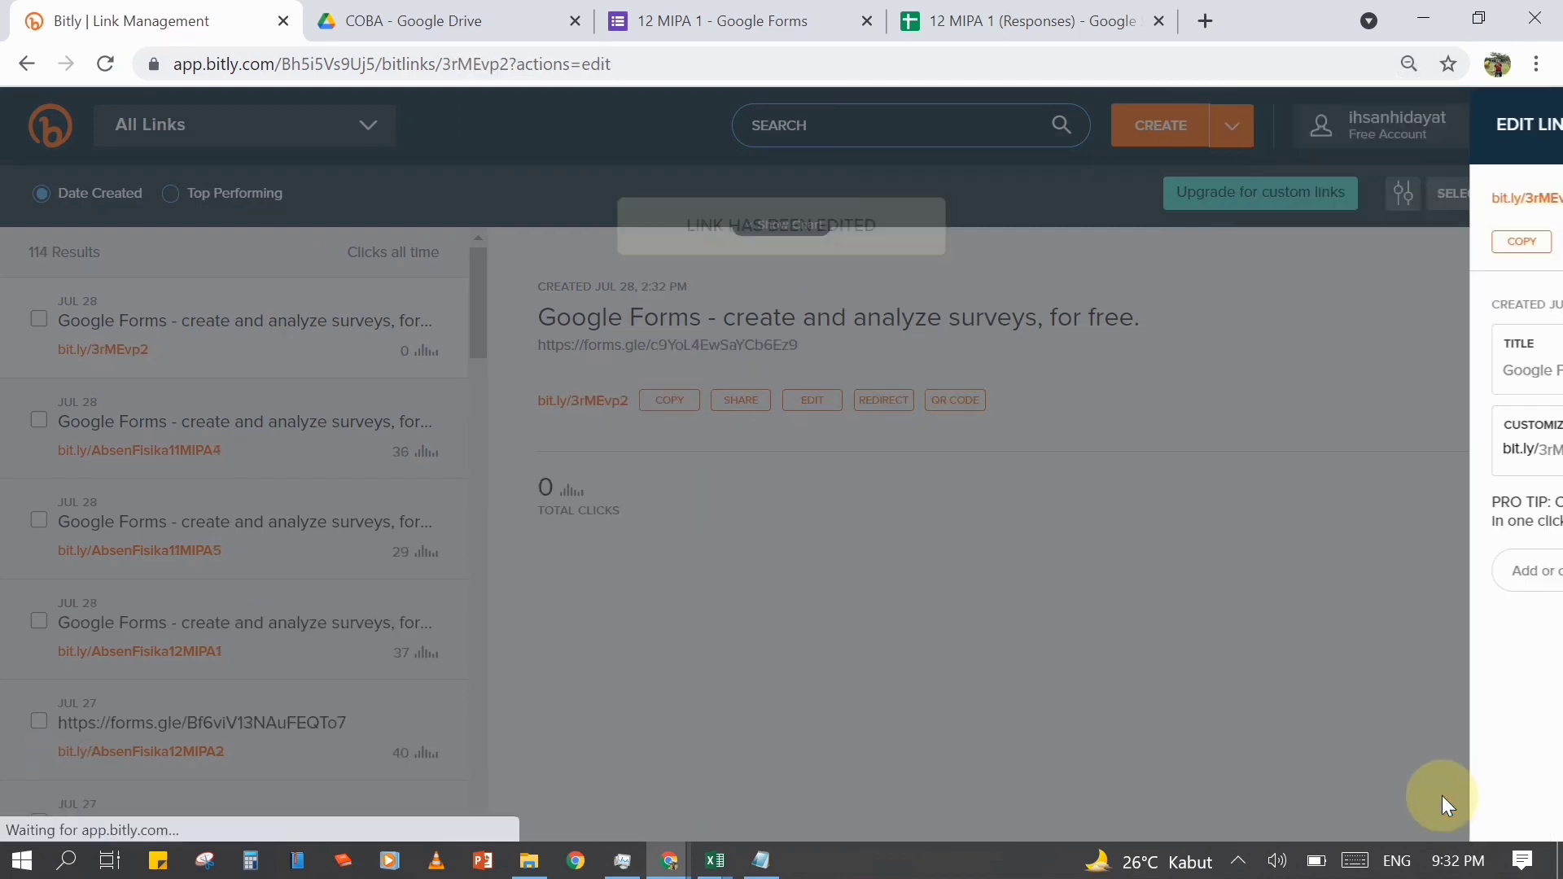
- Customize the new Bitly link's back-half to AKelas12MIPA2, save it, and copy the finished short link
key("BackSpace")
key("BackSpace")
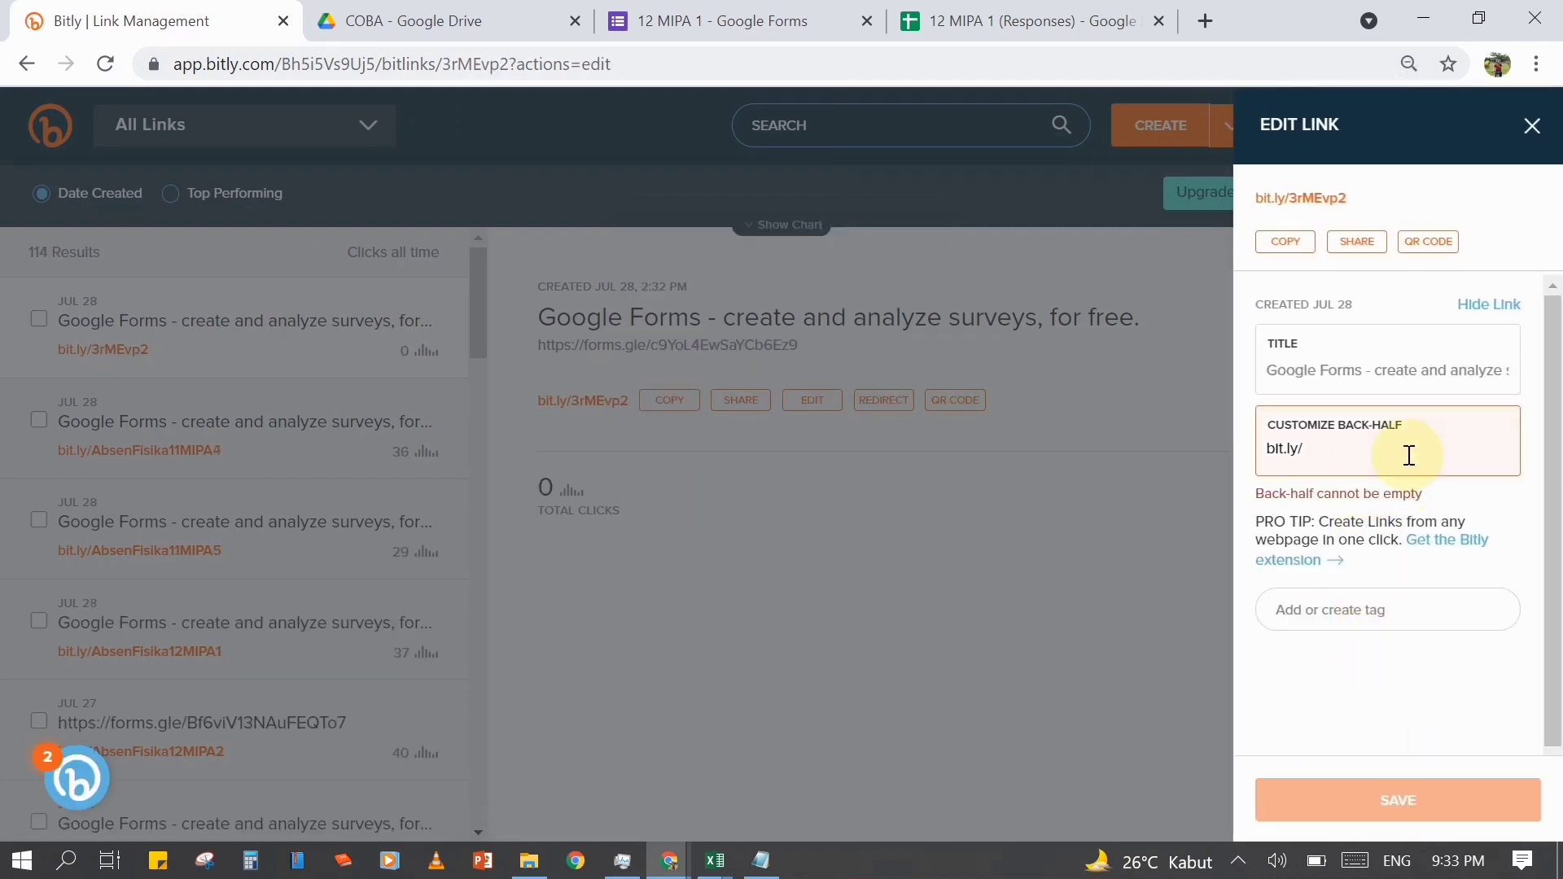
type("AK12MIPA2")
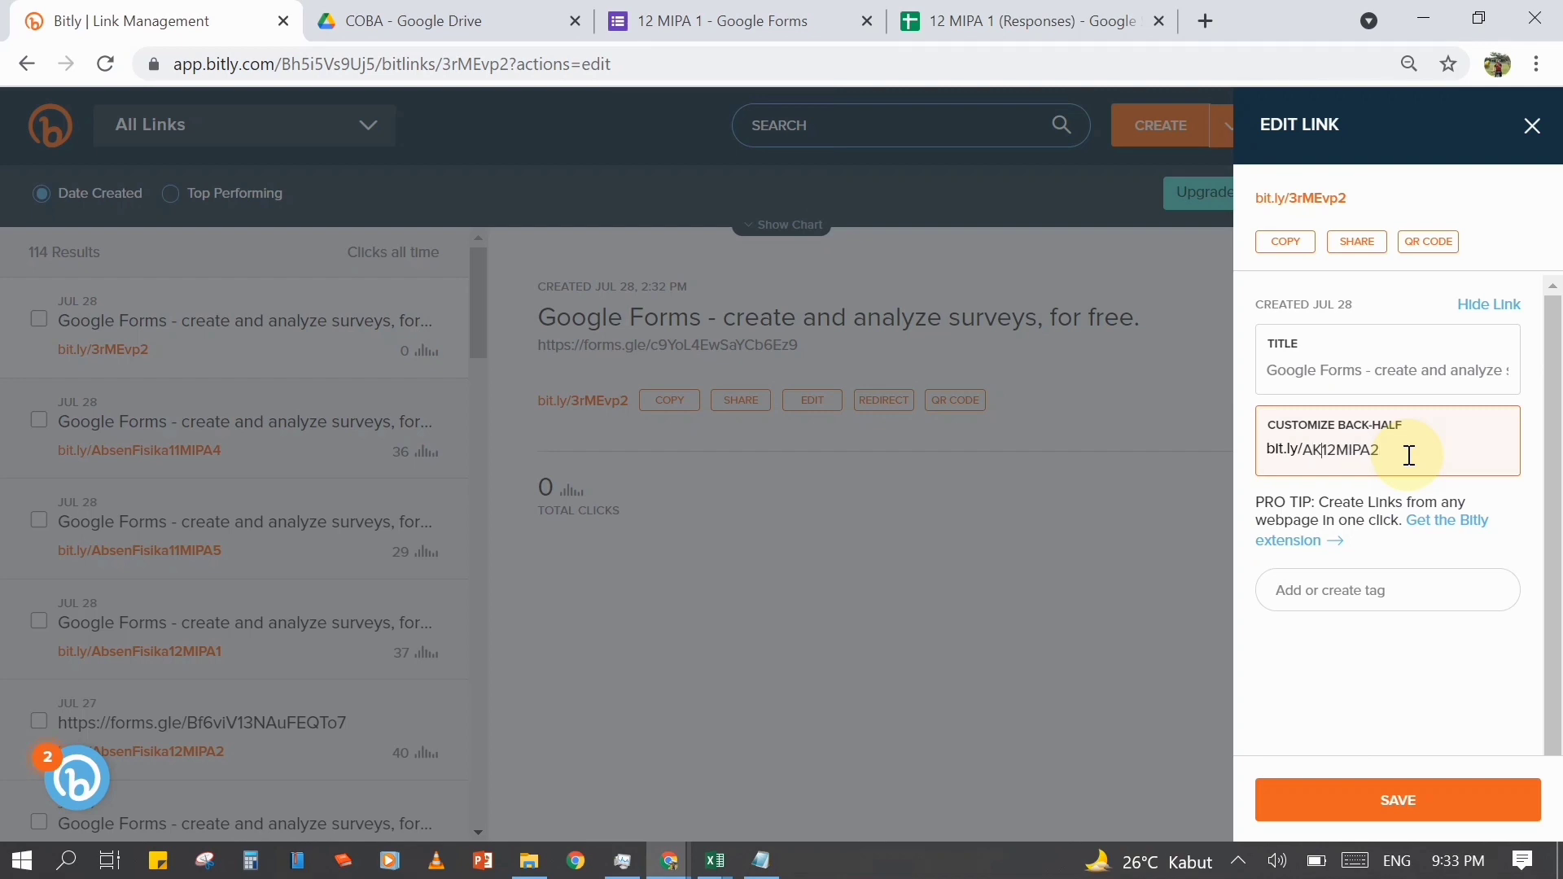
type("elas")
left_click(1379, 780)
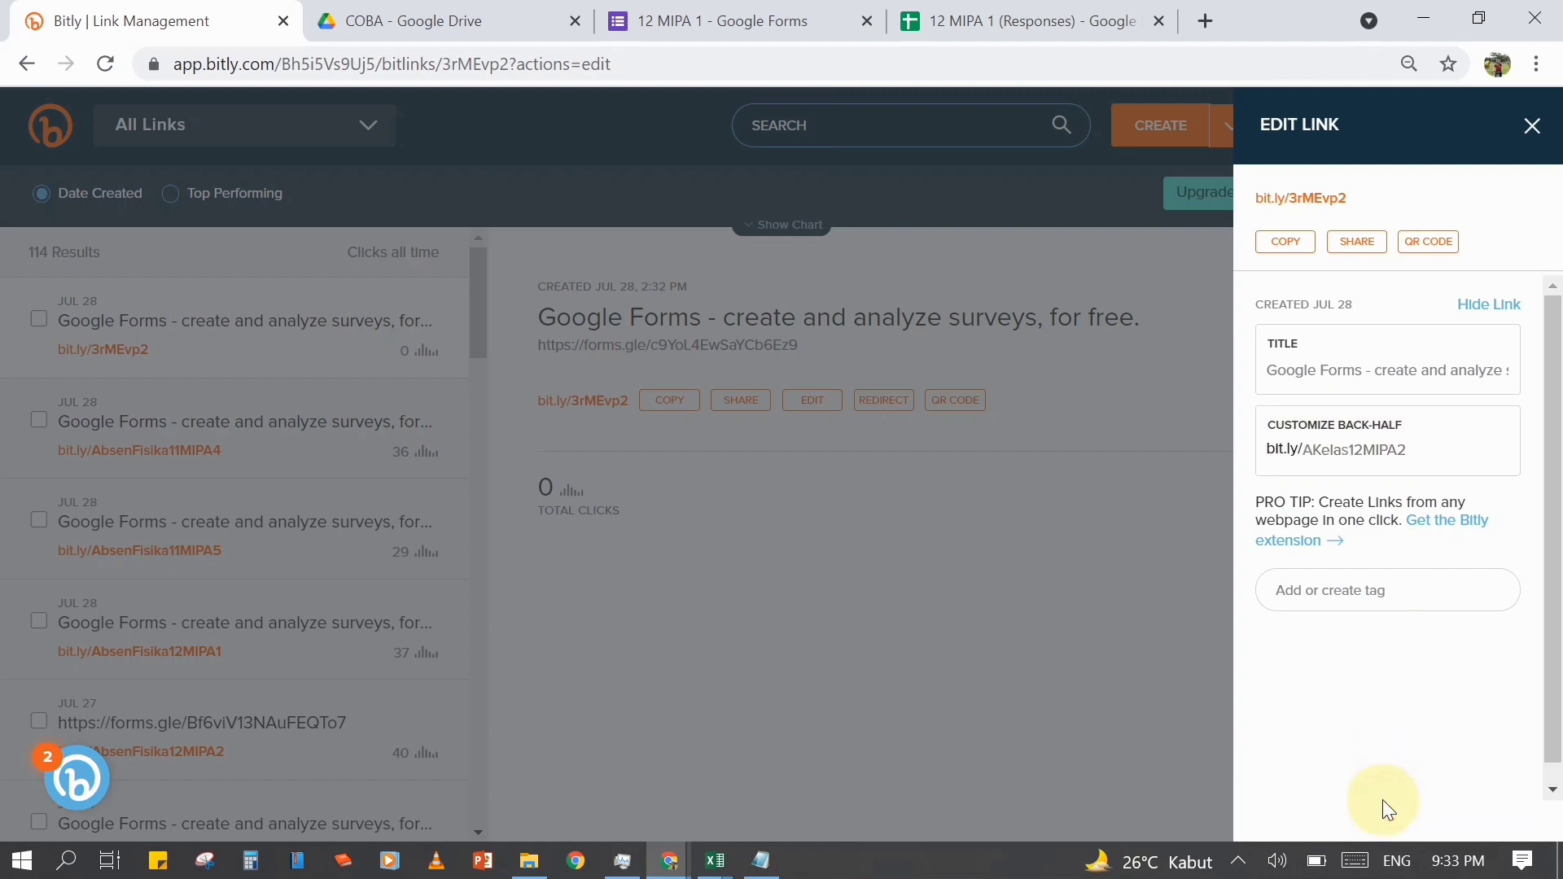
left_click(889, 539)
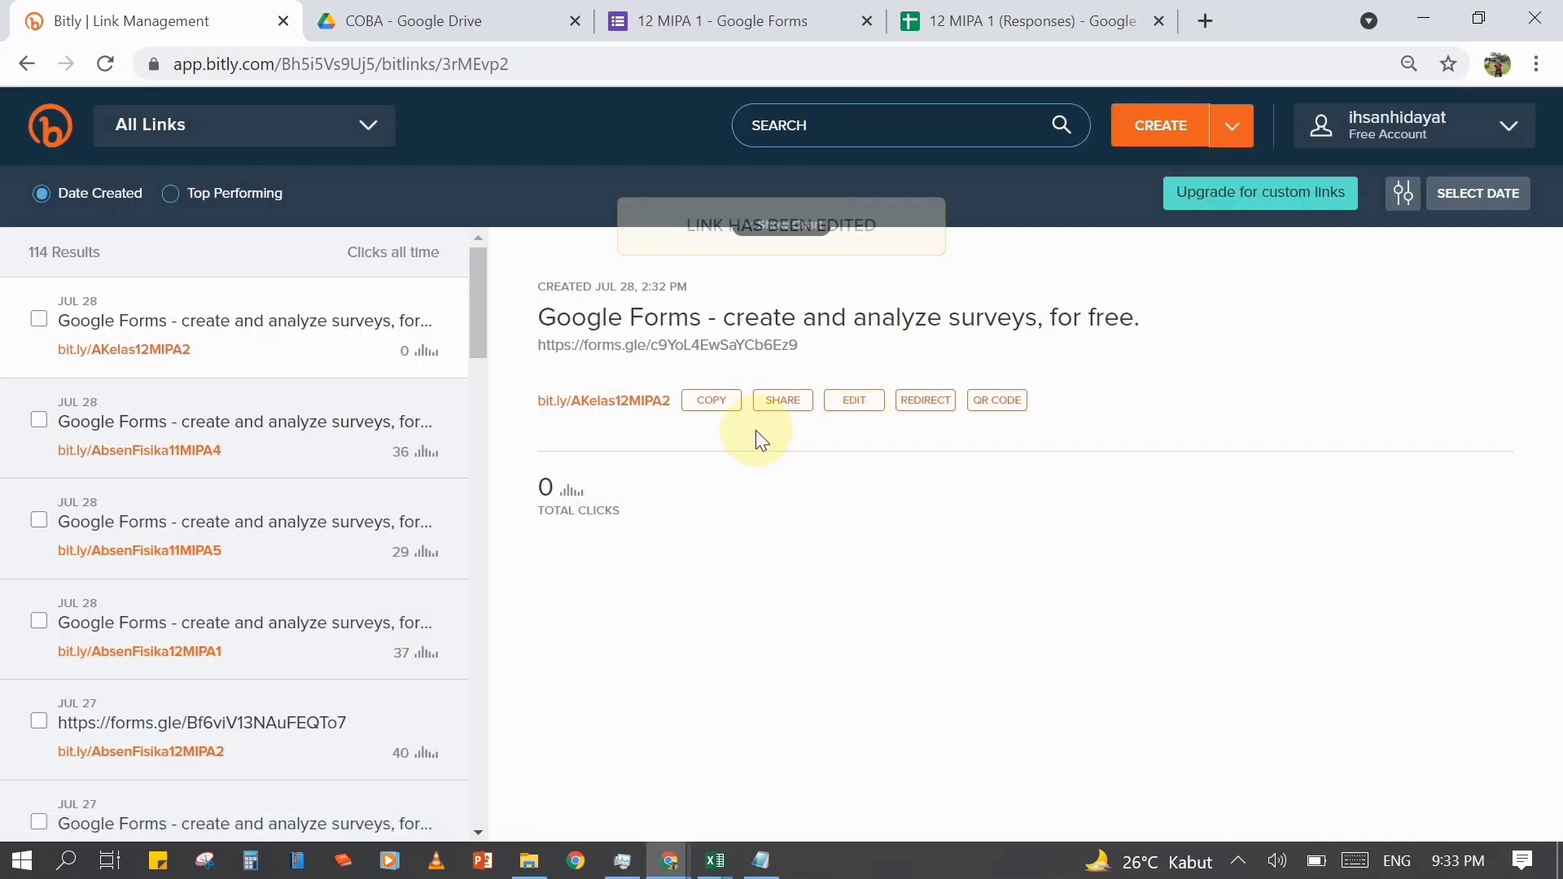
left_click(715, 409)
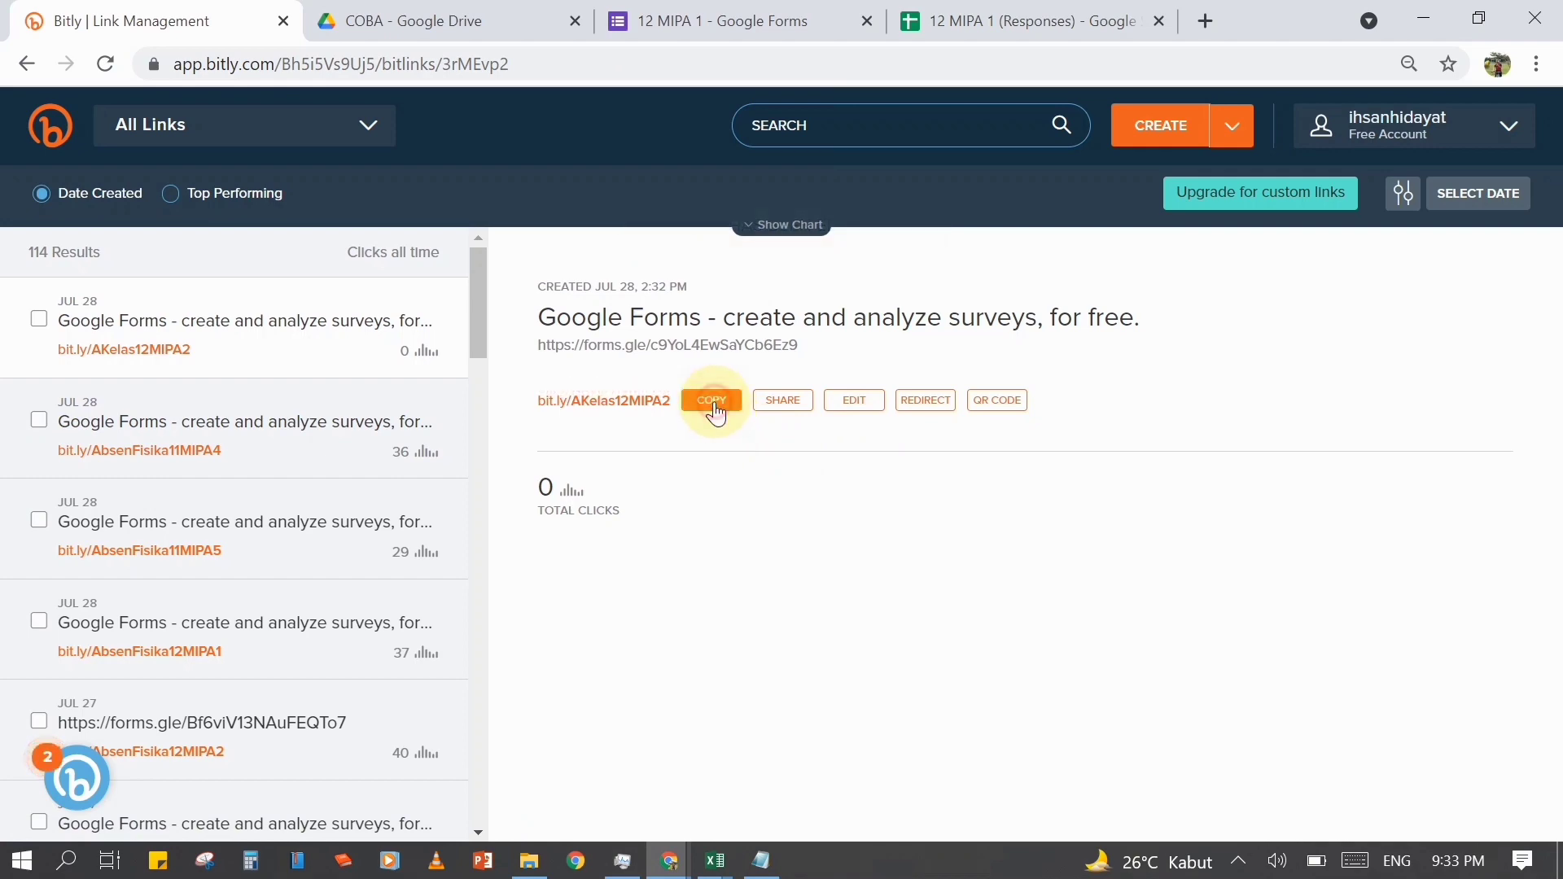
- Detach the 12 MIPA 1 (Responses) spreadsheet into its own browser window and resize it to fill the right half of the screen
left_click_drag(997, 21, 1200, 42)
left_click_drag(1165, 265, 956, 166)
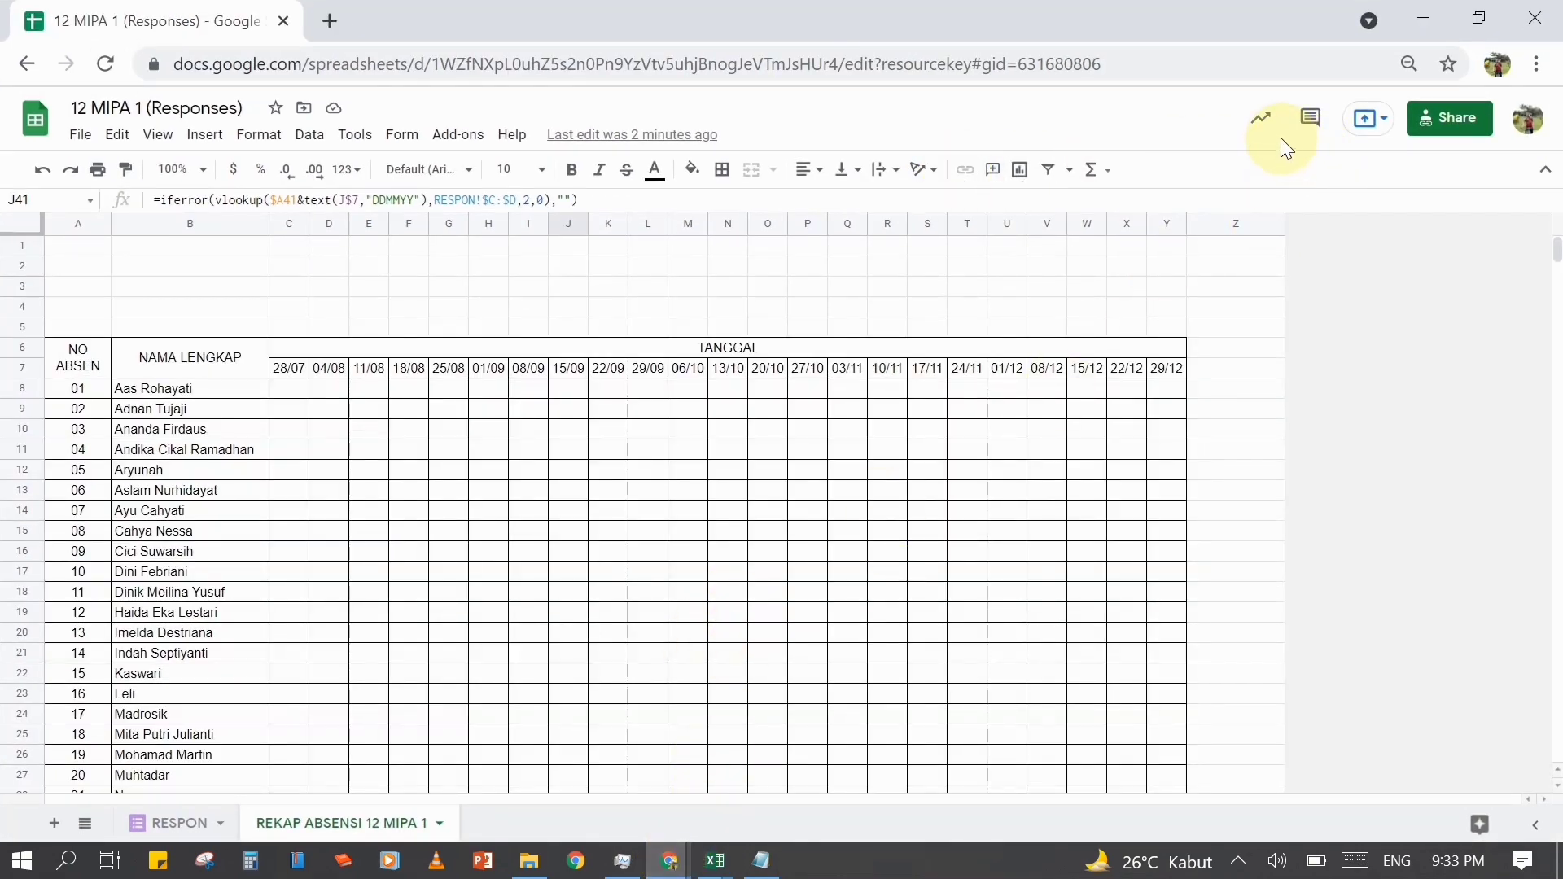
left_click(1482, 19)
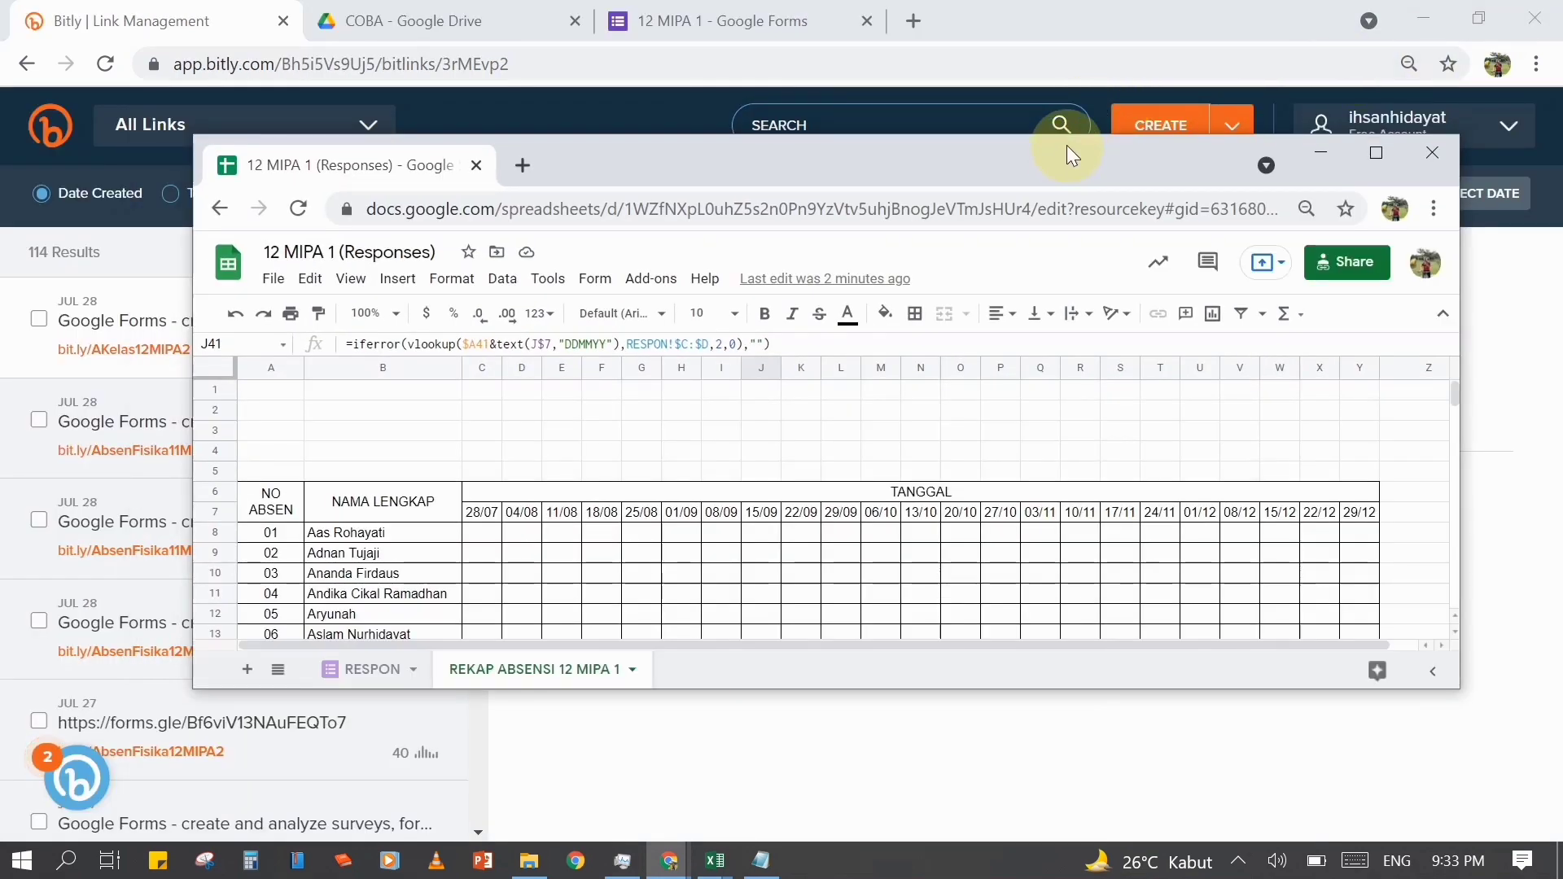
left_click_drag(1071, 134, 1056, 4)
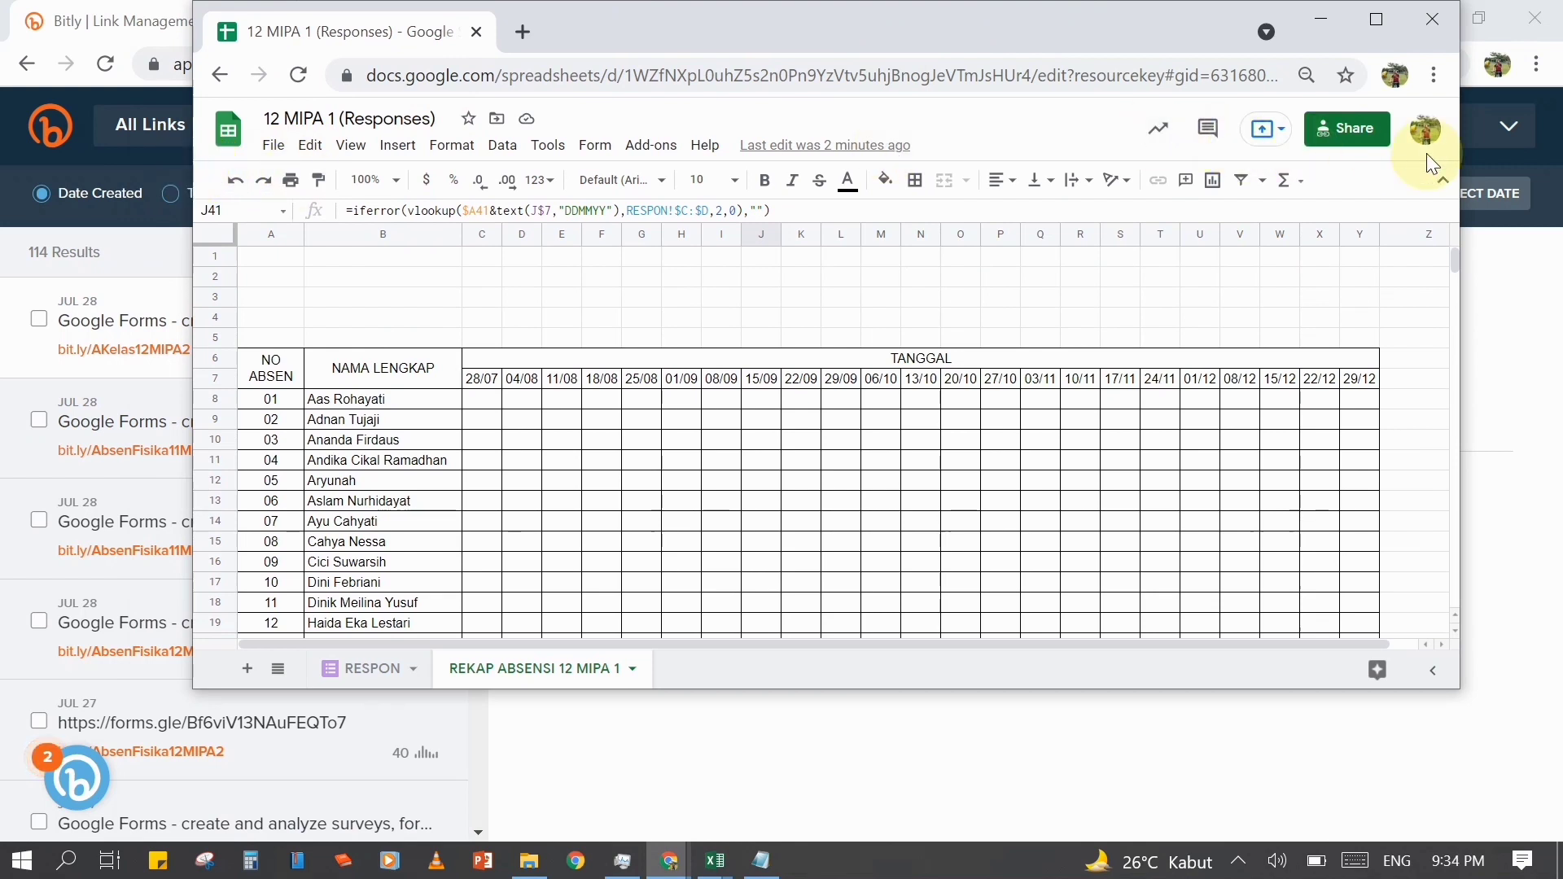
left_click_drag(1458, 170, 1056, 187)
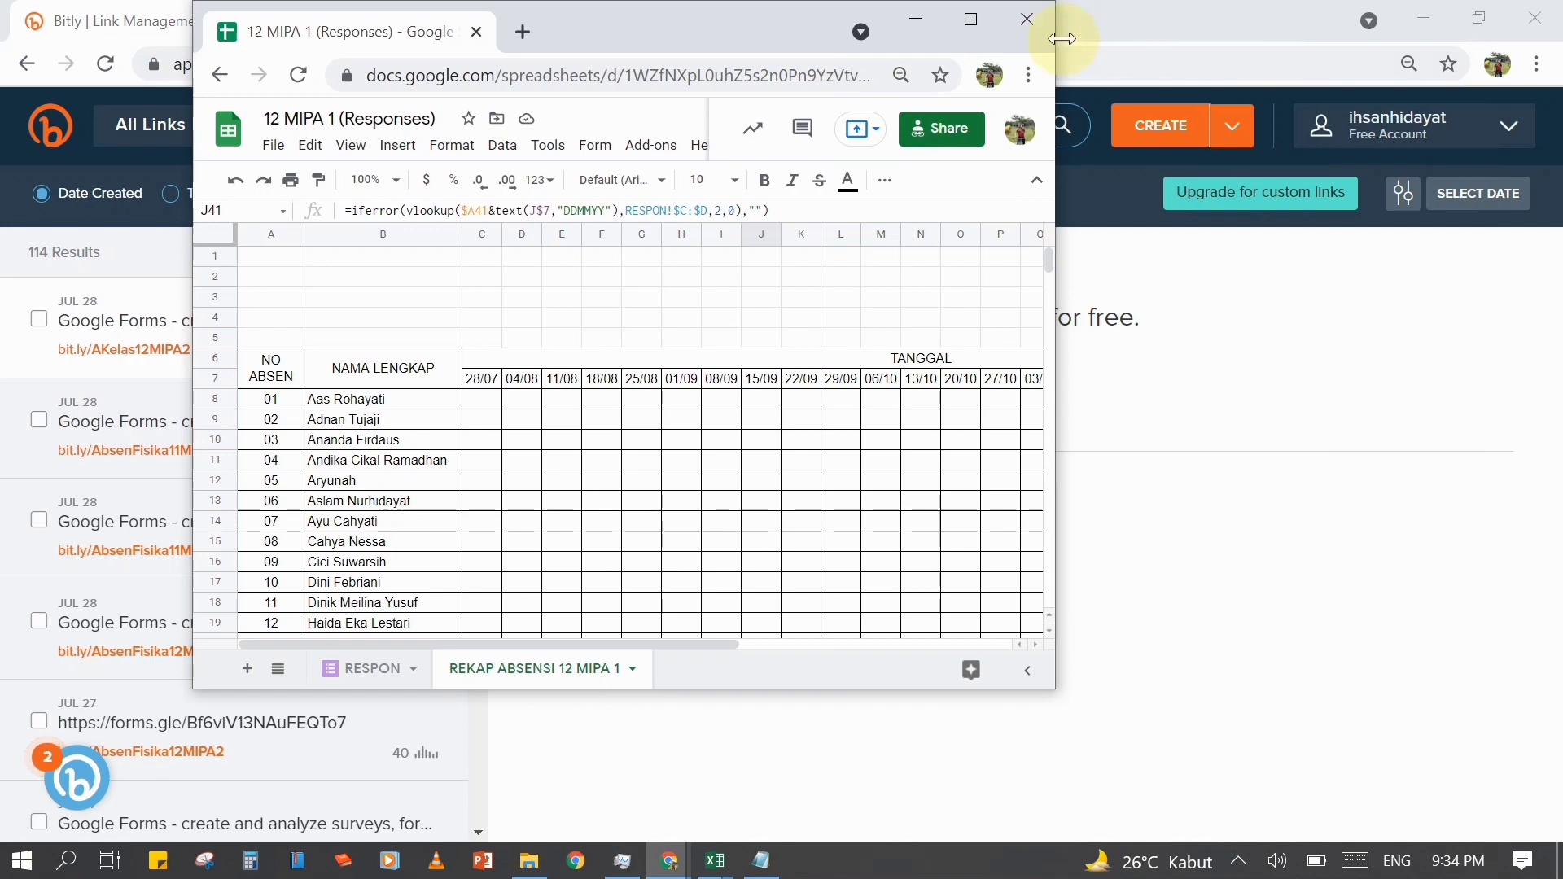
left_click_drag(698, 27, 1199, 47)
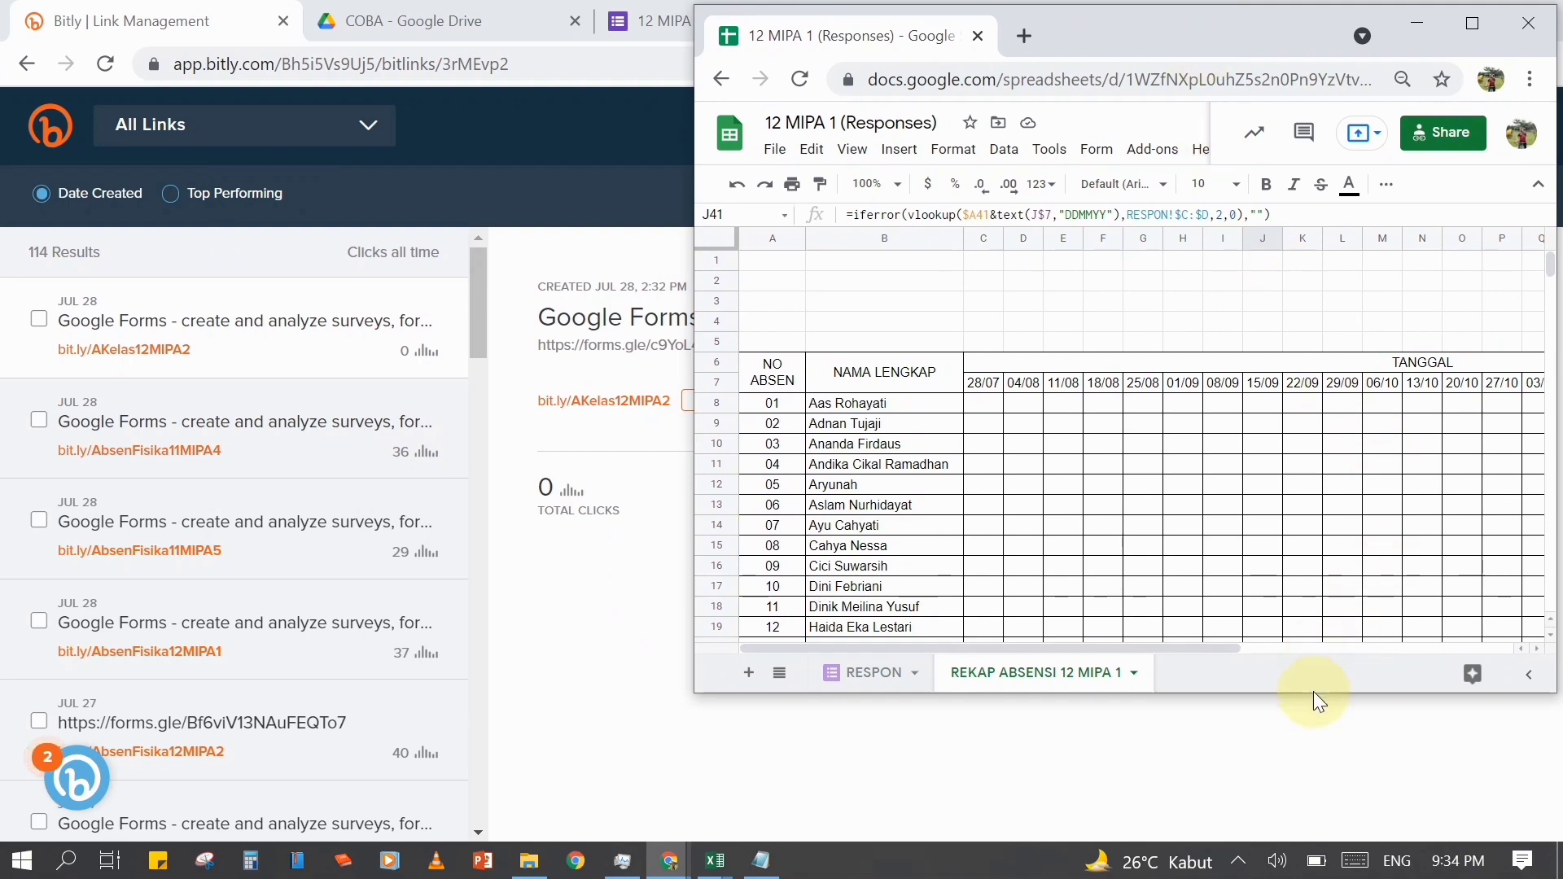
left_click_drag(1312, 693, 1308, 838)
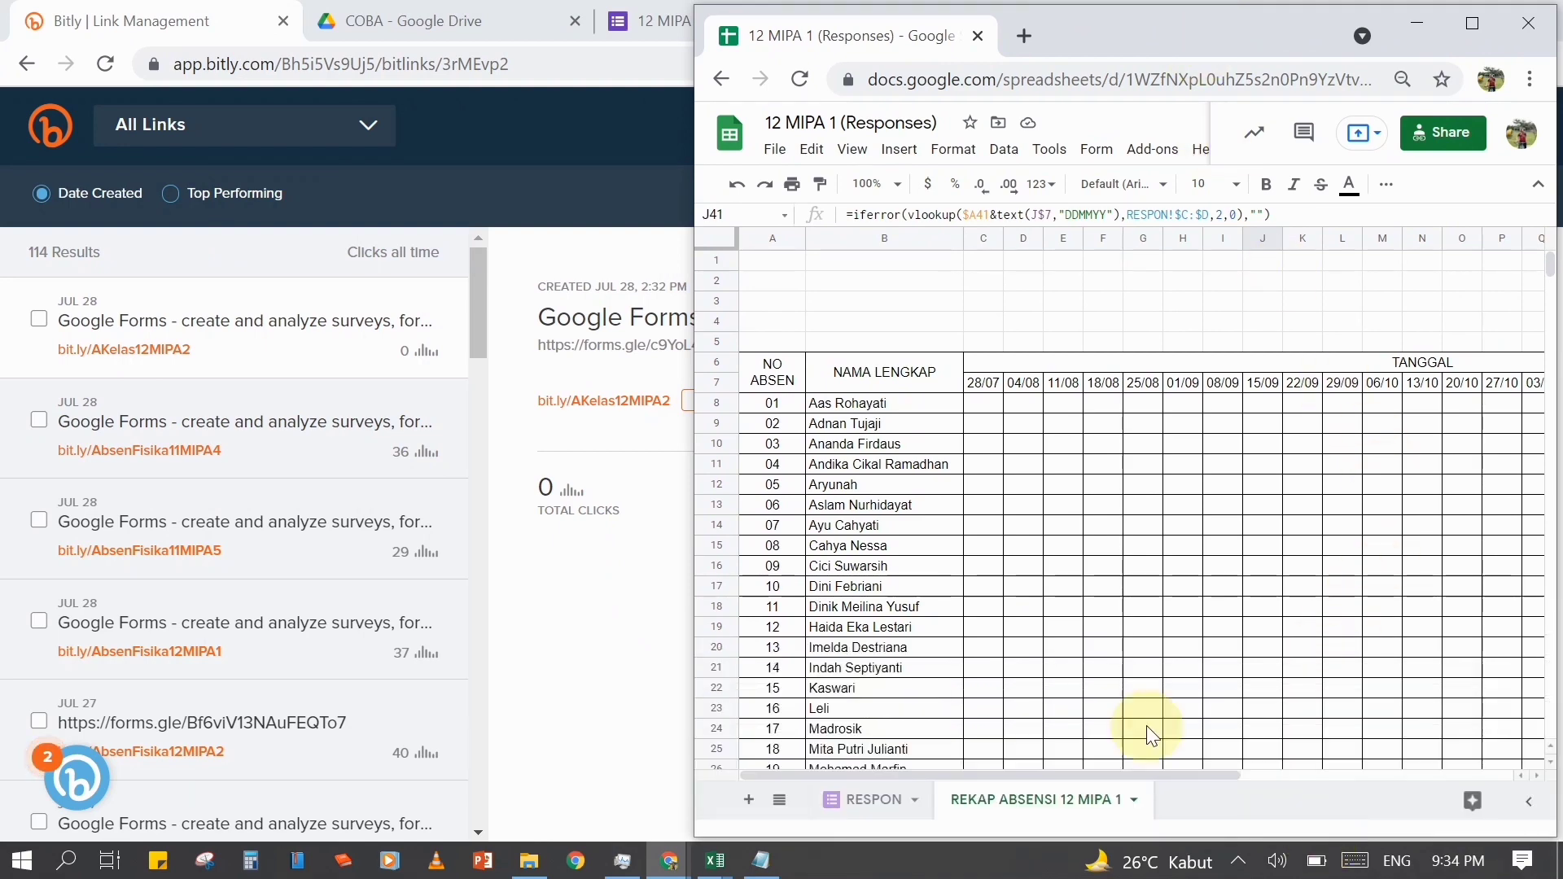
- Open a blank tab in the main browser window that holds the Bitly, Drive and form tabs
left_click(477, 27)
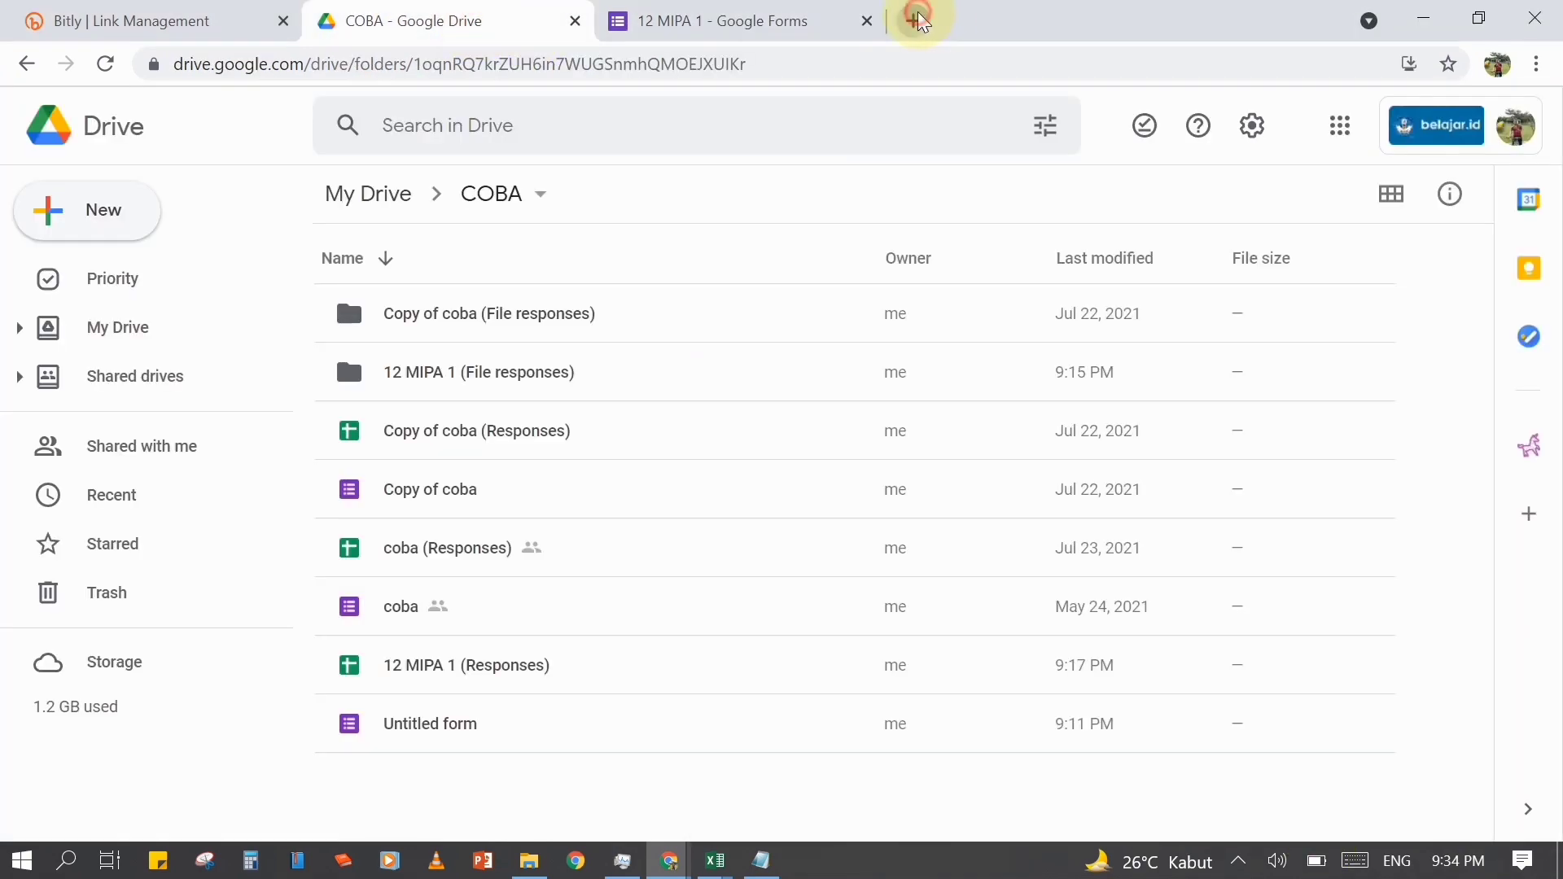
left_click(913, 19)
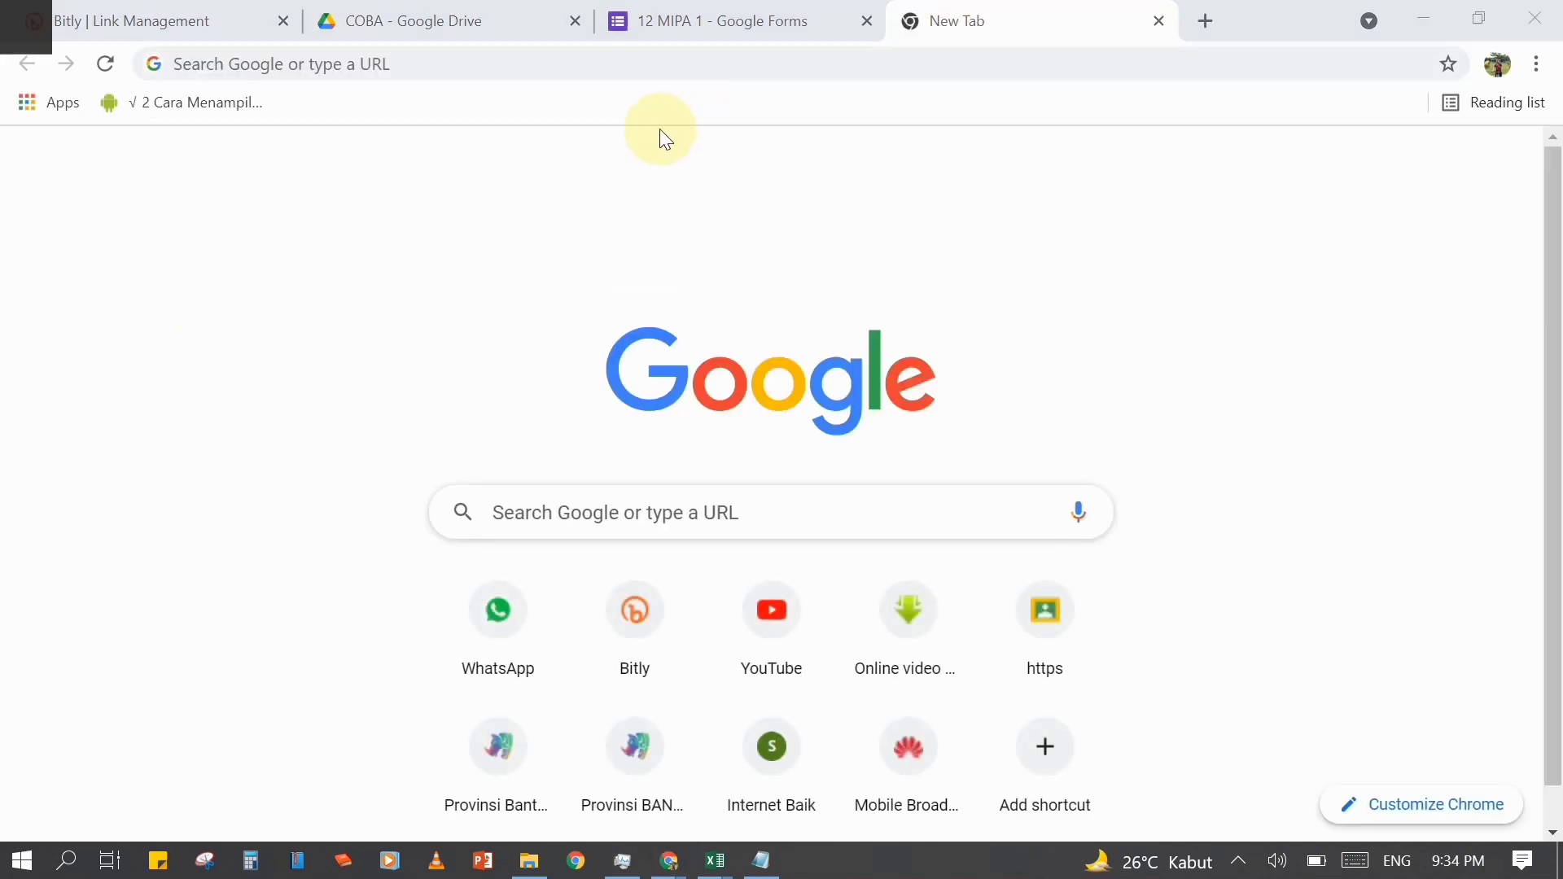
key("alt+Tab")
left_click(531, 164)
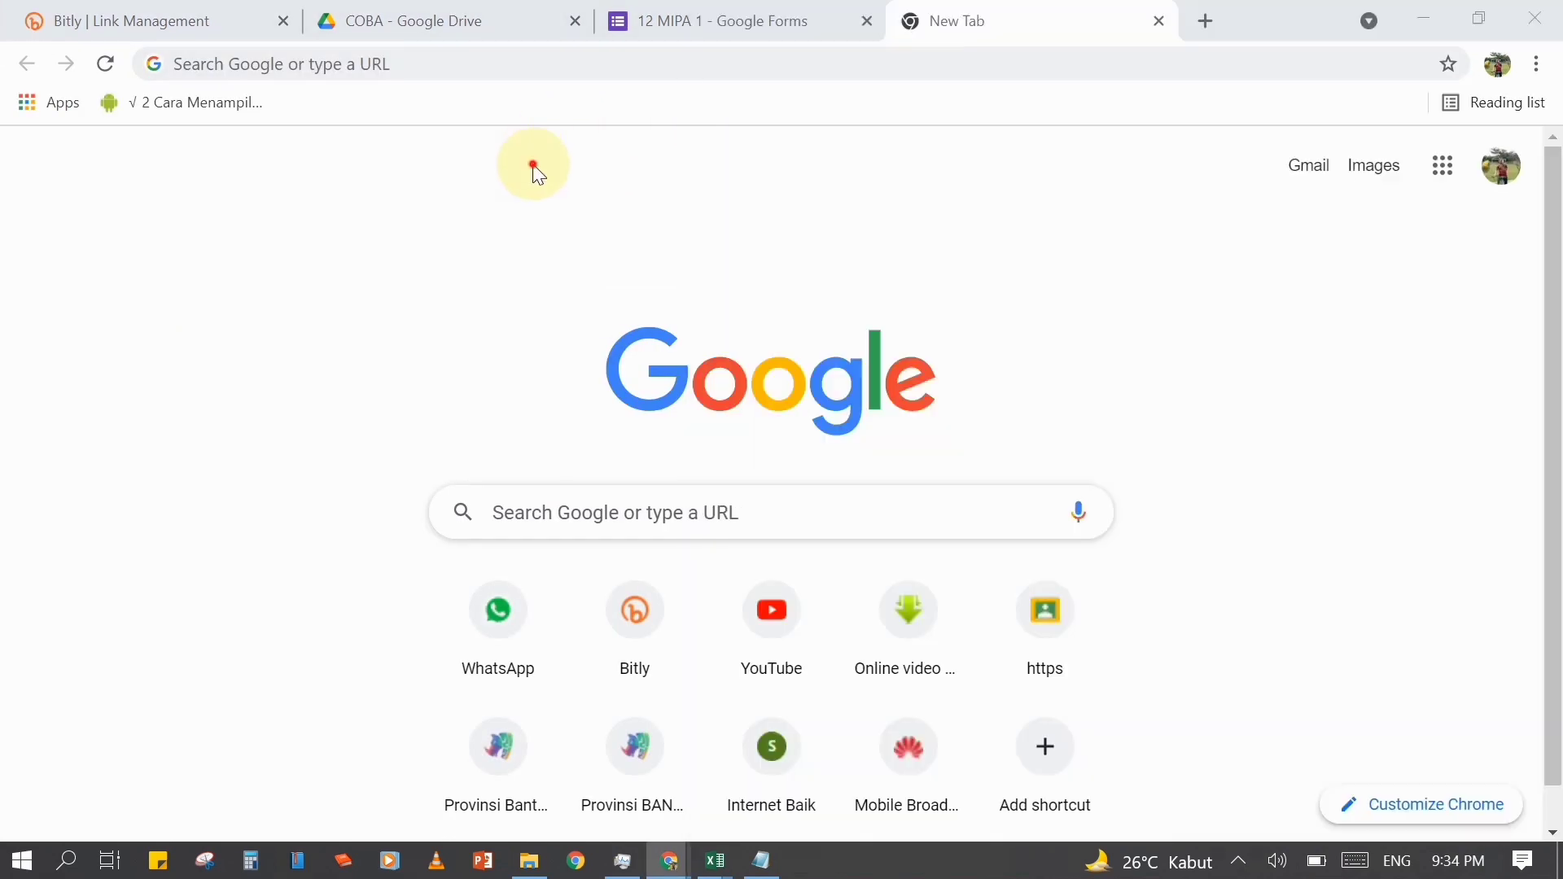
- Restore the main browser window and resize both windows so the blank tab sits on the left beside the spreadsheet
left_click(1491, 29)
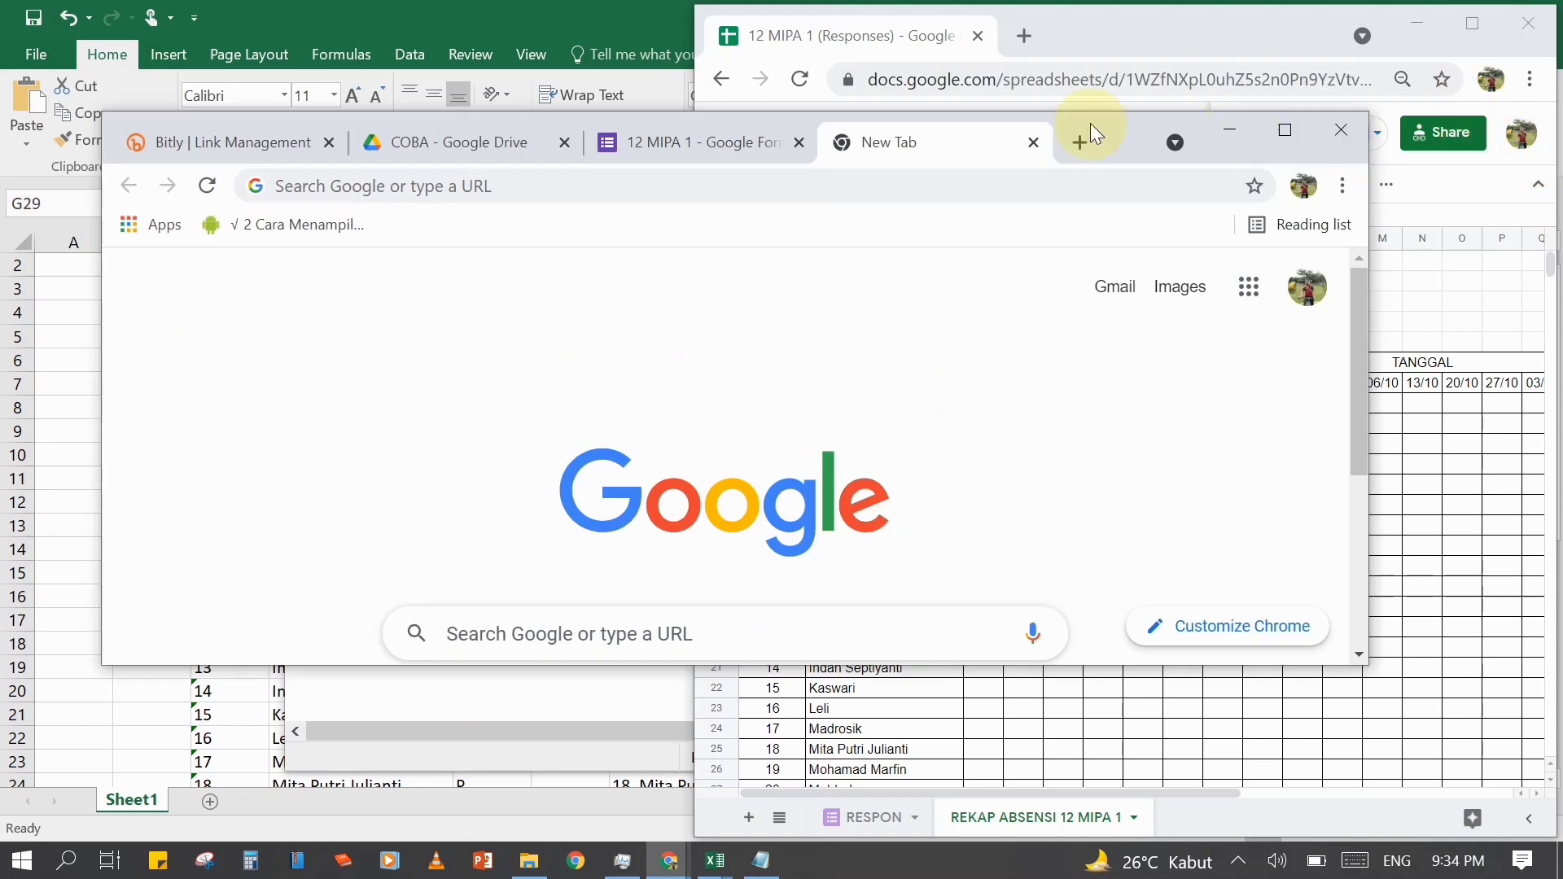
left_click_drag(1107, 123, 1008, 9)
left_click_drag(1014, 558, 1001, 837)
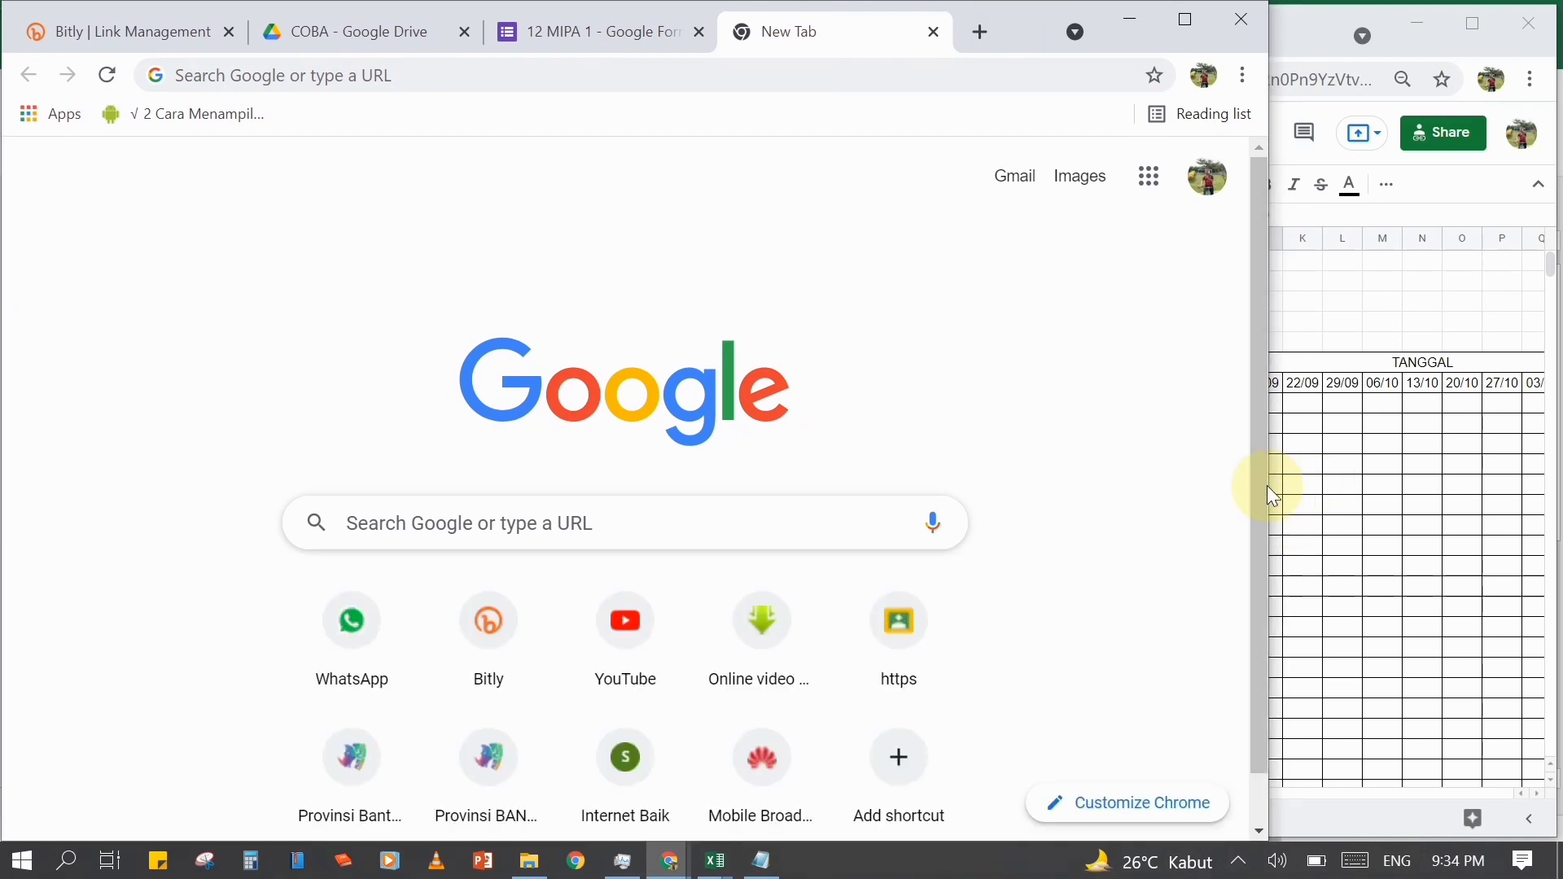
left_click_drag(1264, 489, 896, 395)
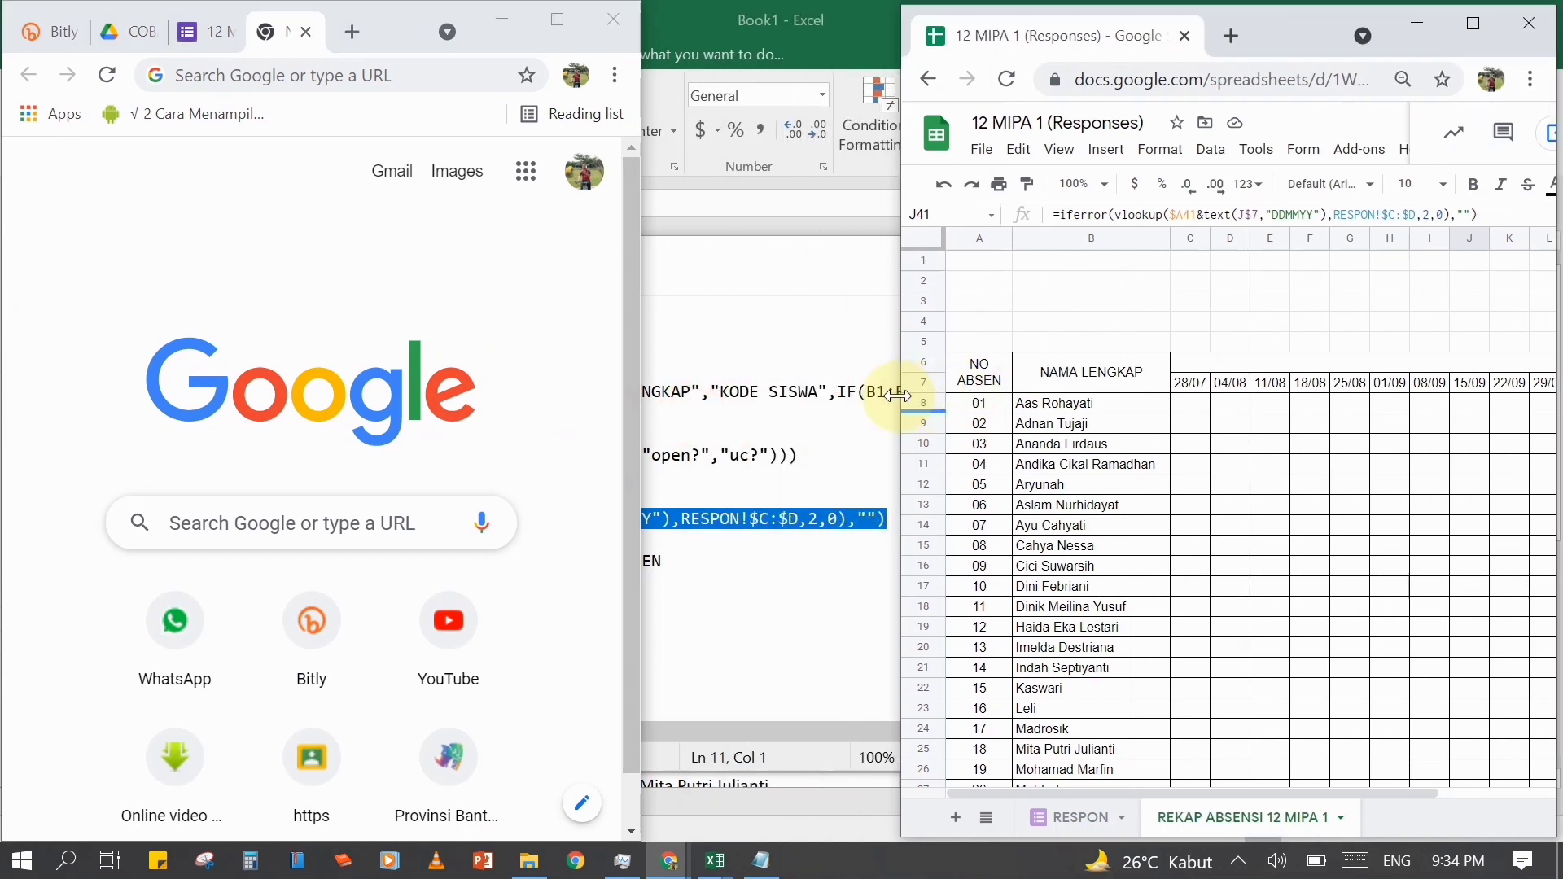
left_click(644, 409)
left_click_drag(644, 409, 895, 405)
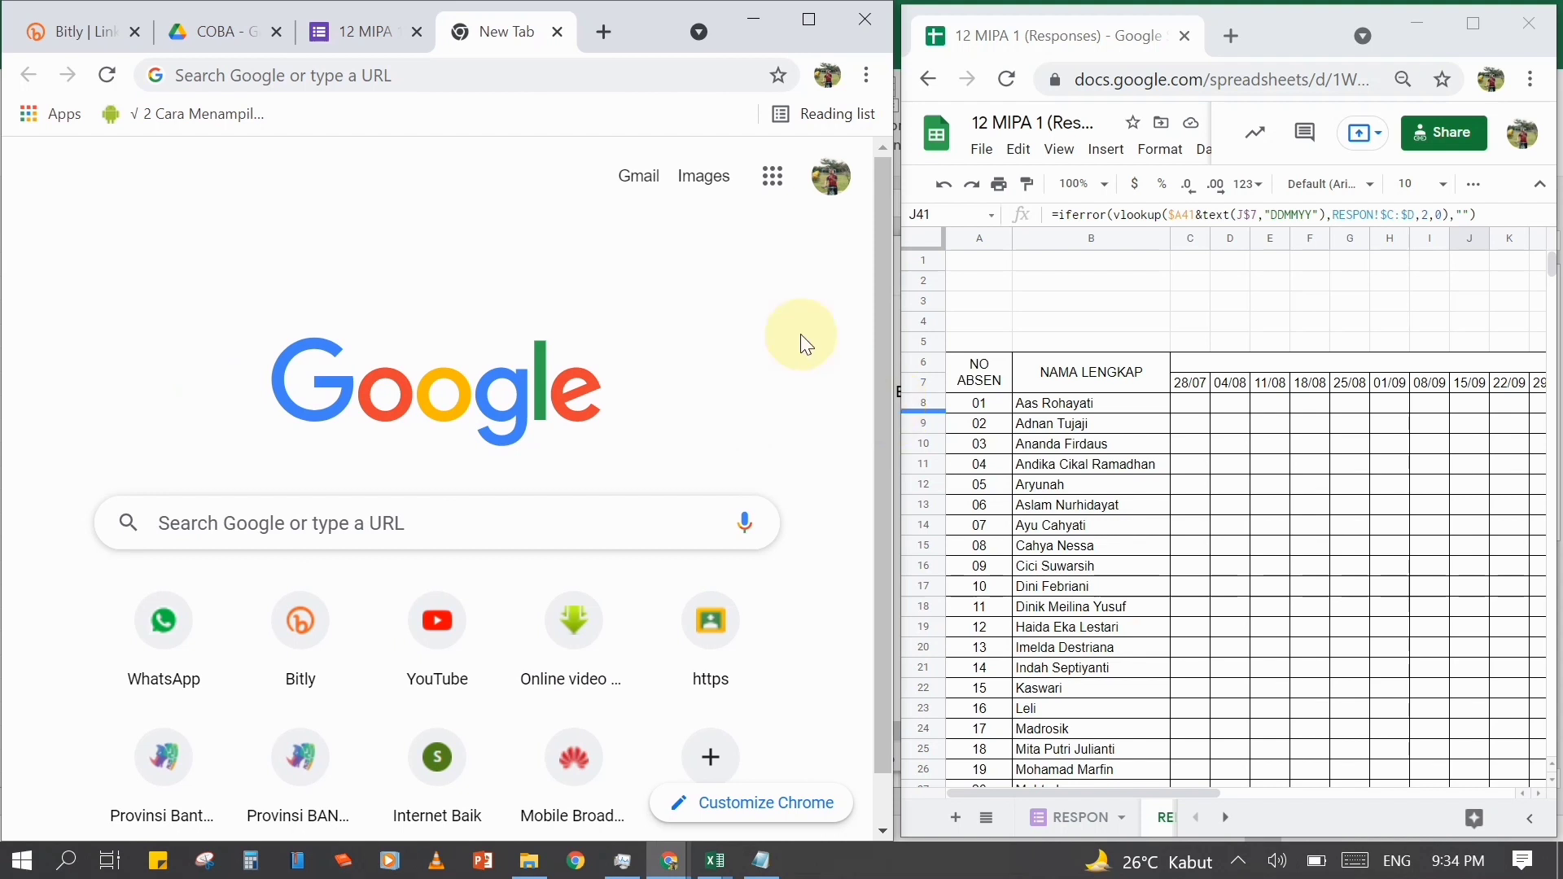
- Open the copied Bitly short link bit.ly/AKelas12MIPA2 in the blank tab
left_click(529, 82)
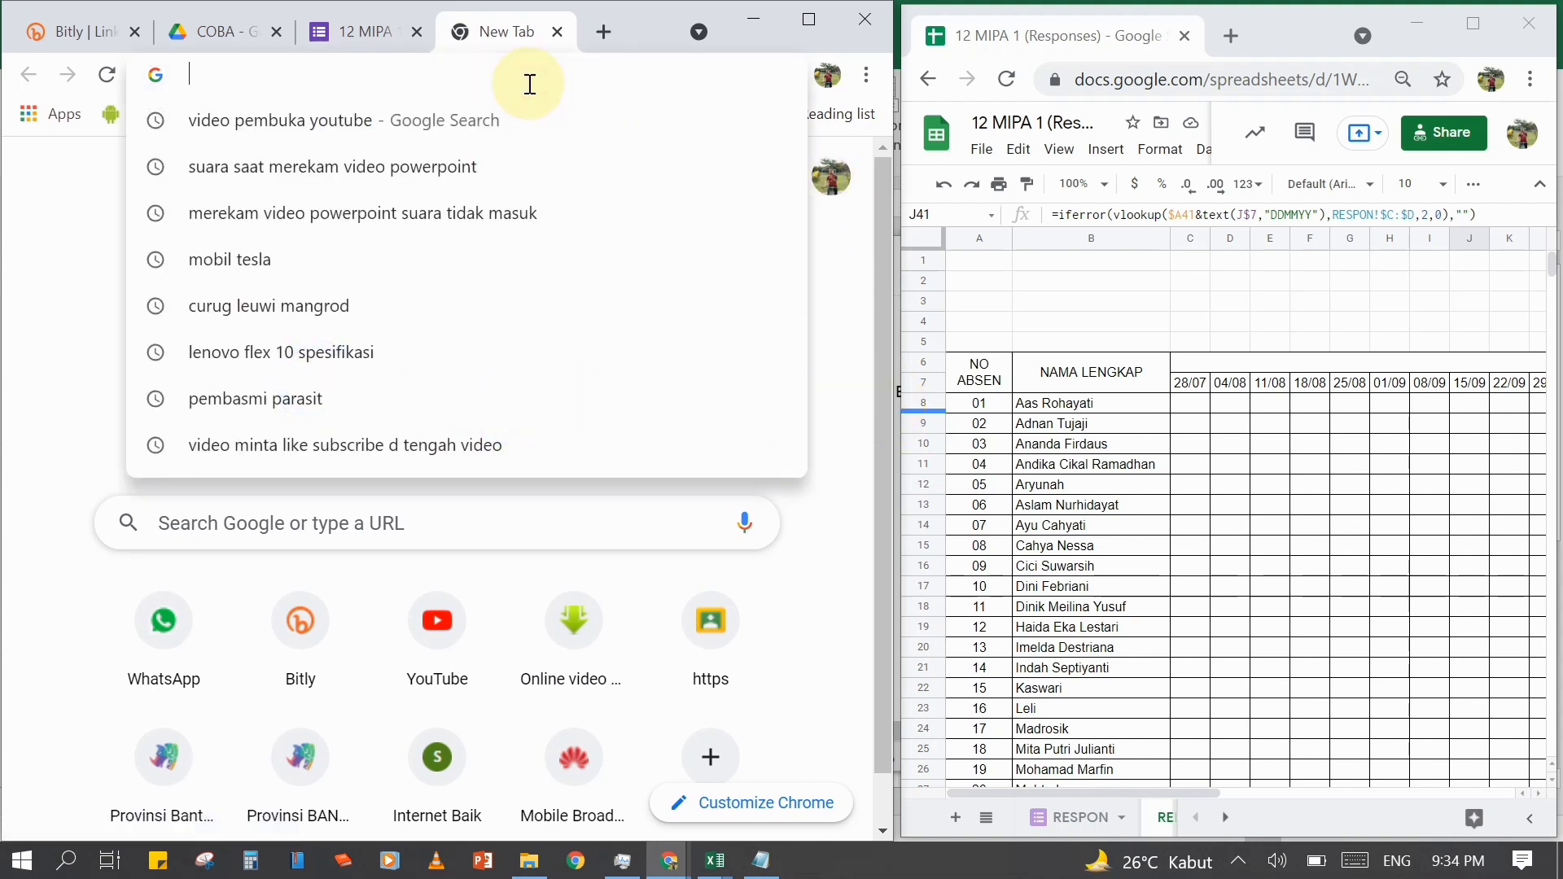
key("ctrl+v")
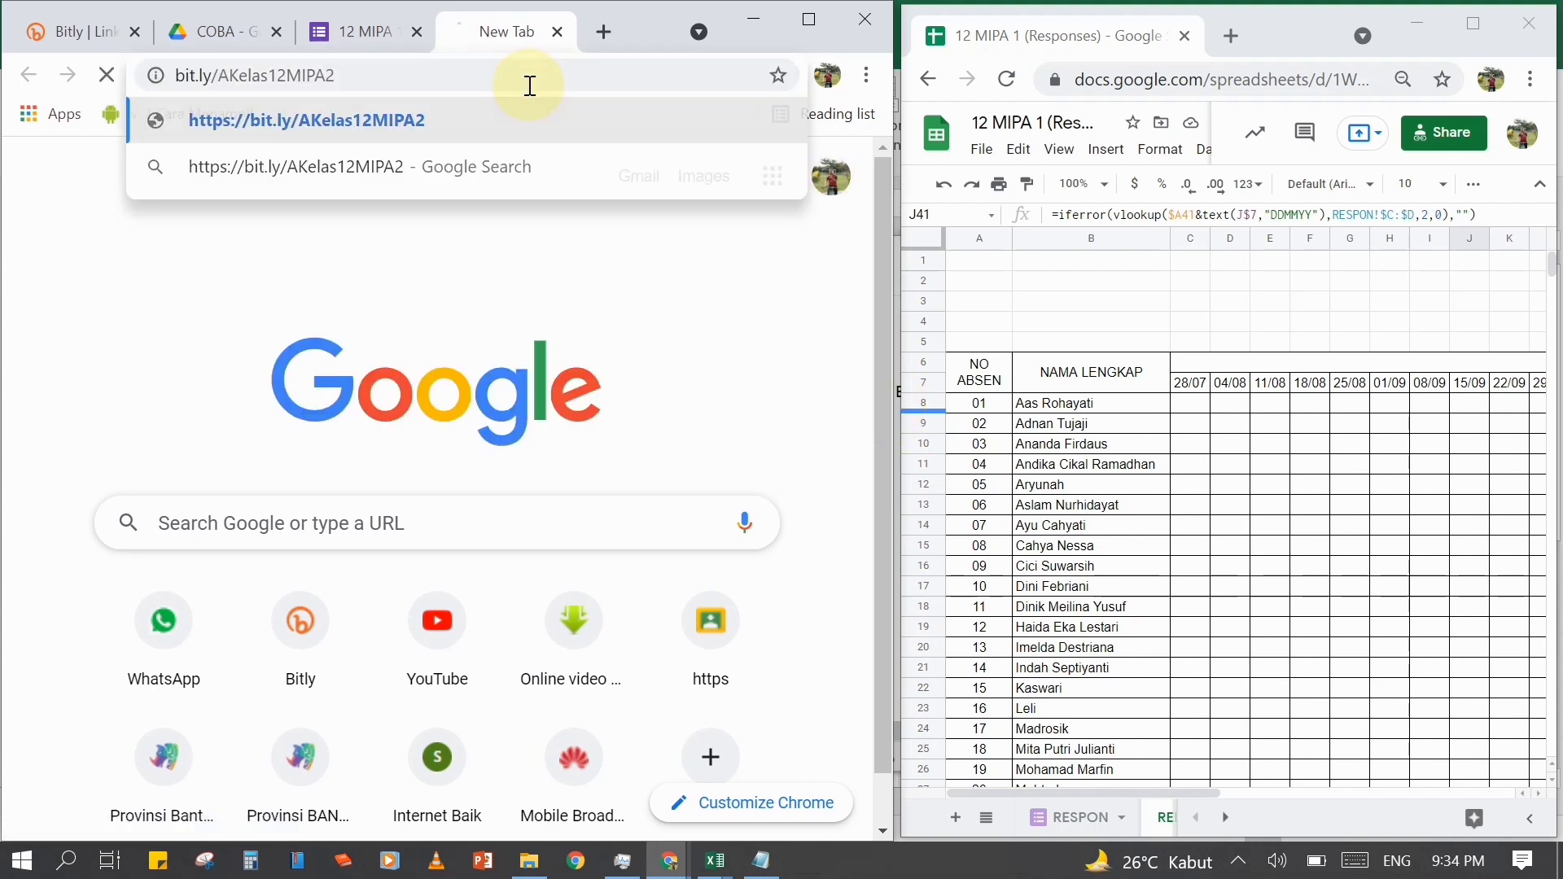
key("Return")
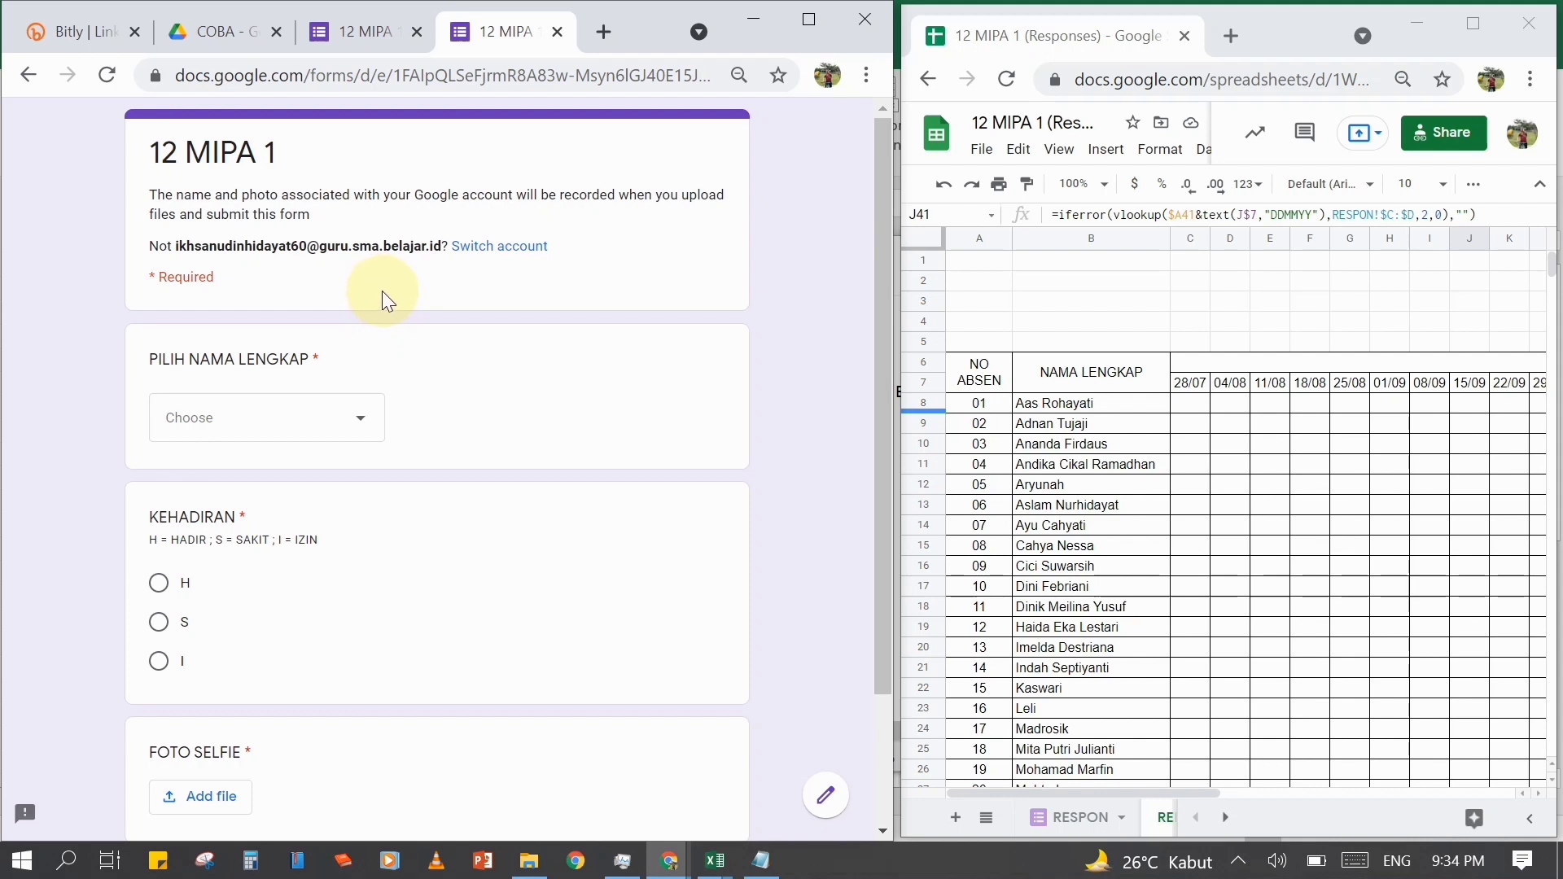
- Choose student 01 in the attendance form, check today's date in the system calendar, and mark KEHADIRAN as H
left_click(342, 418)
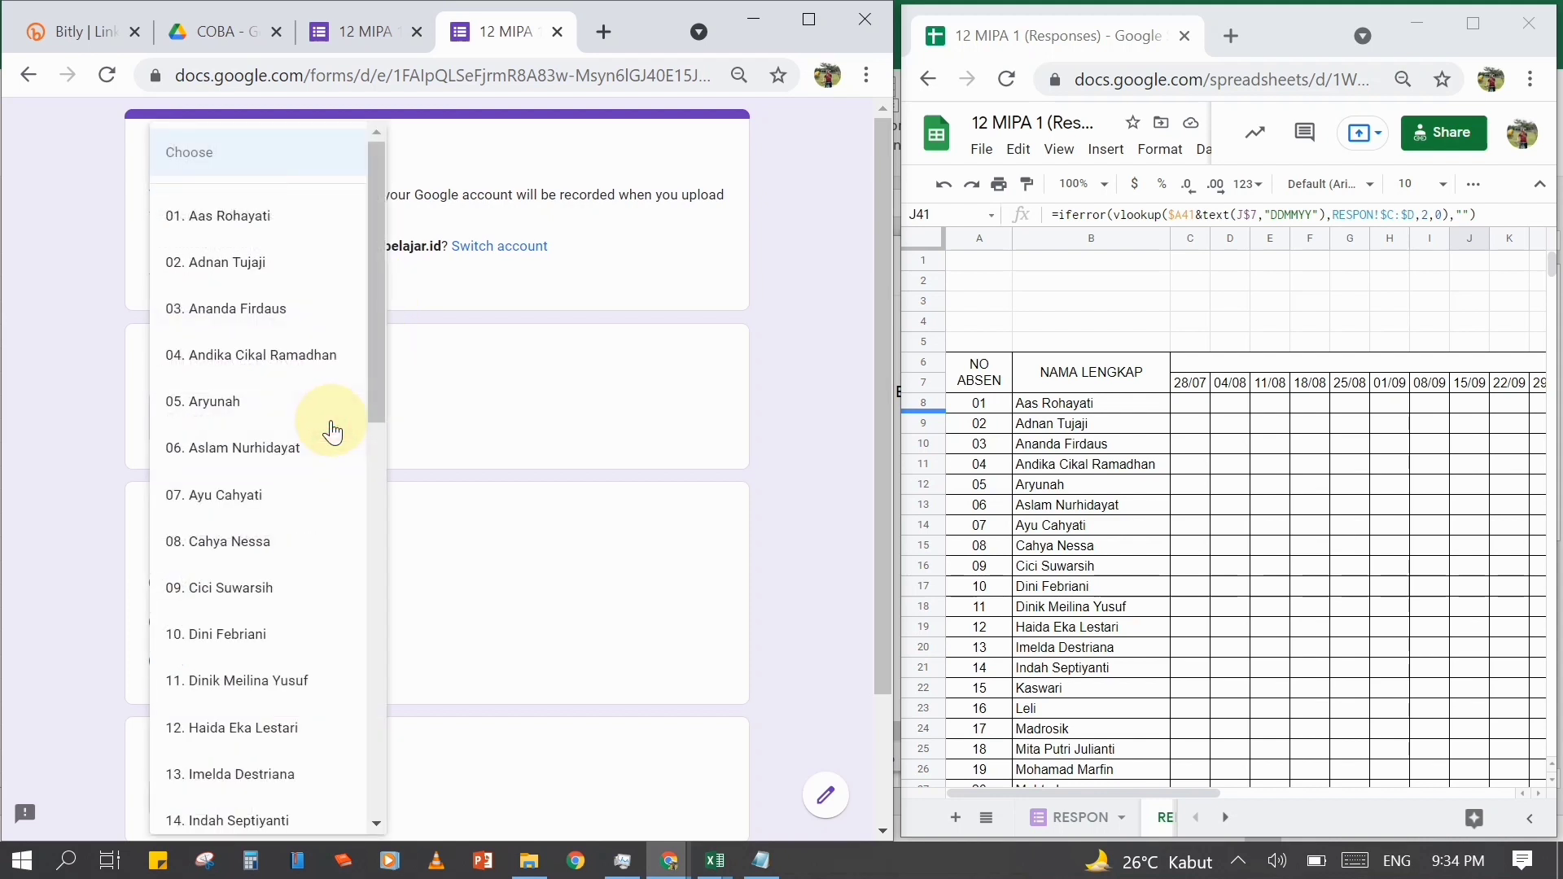
left_click(301, 222)
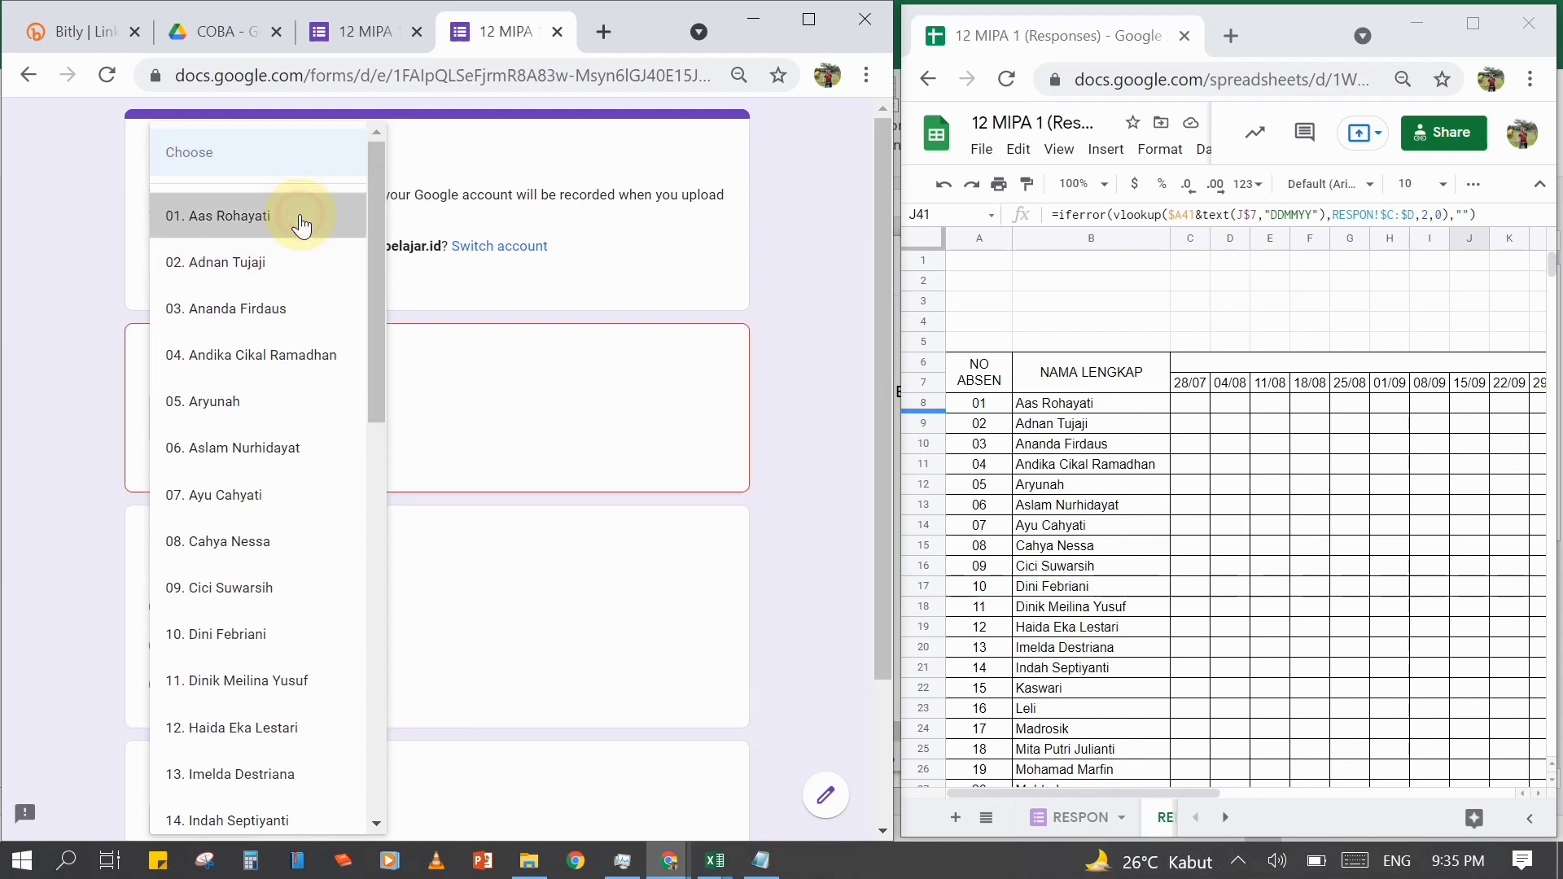
left_click(1456, 861)
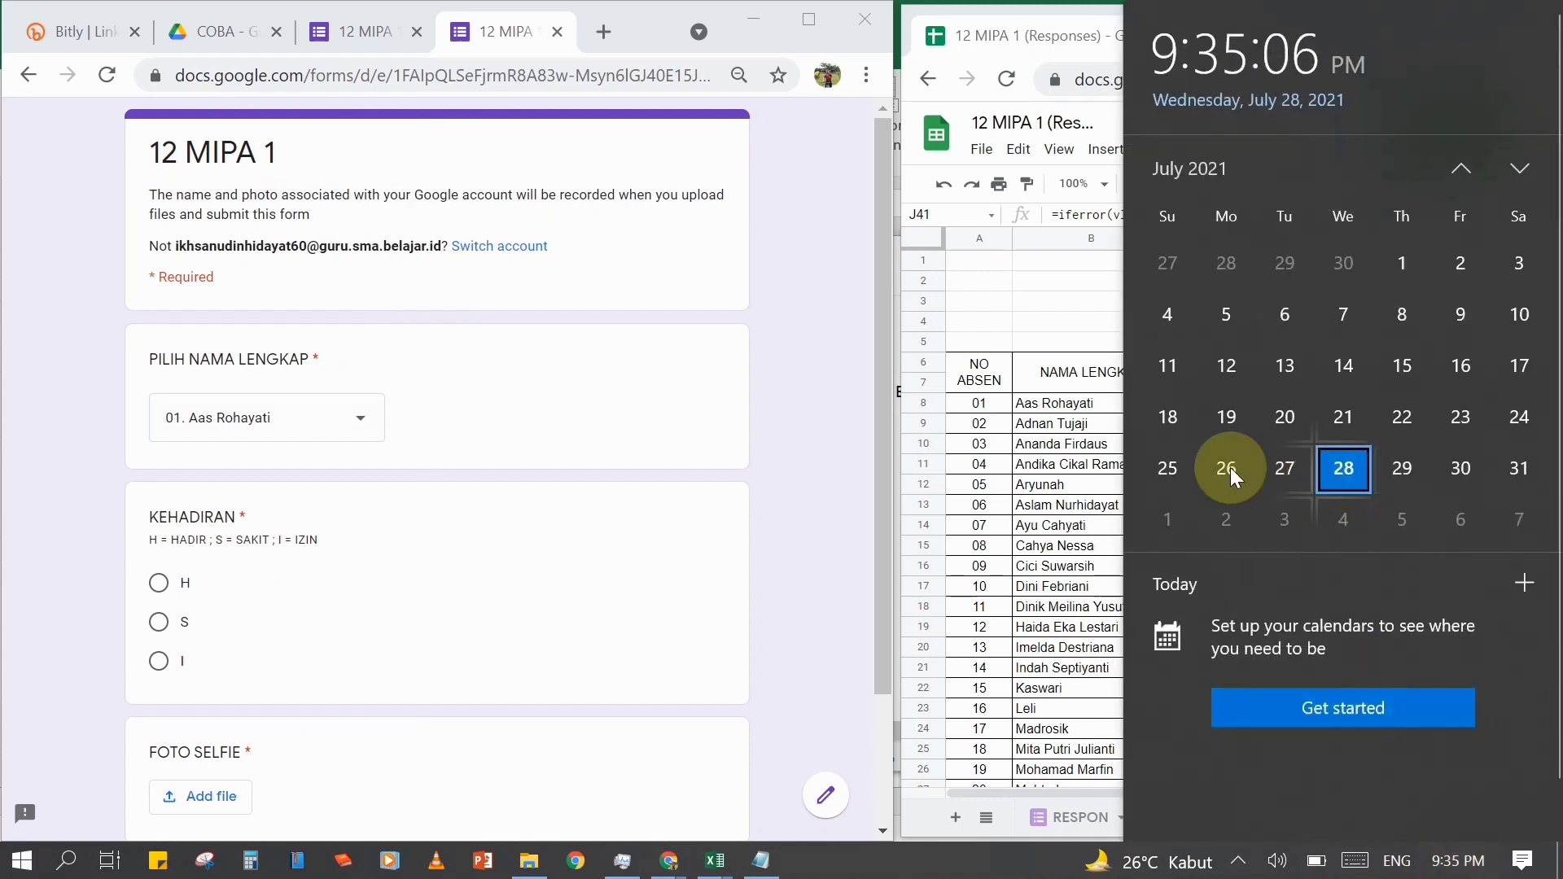
left_click(977, 303)
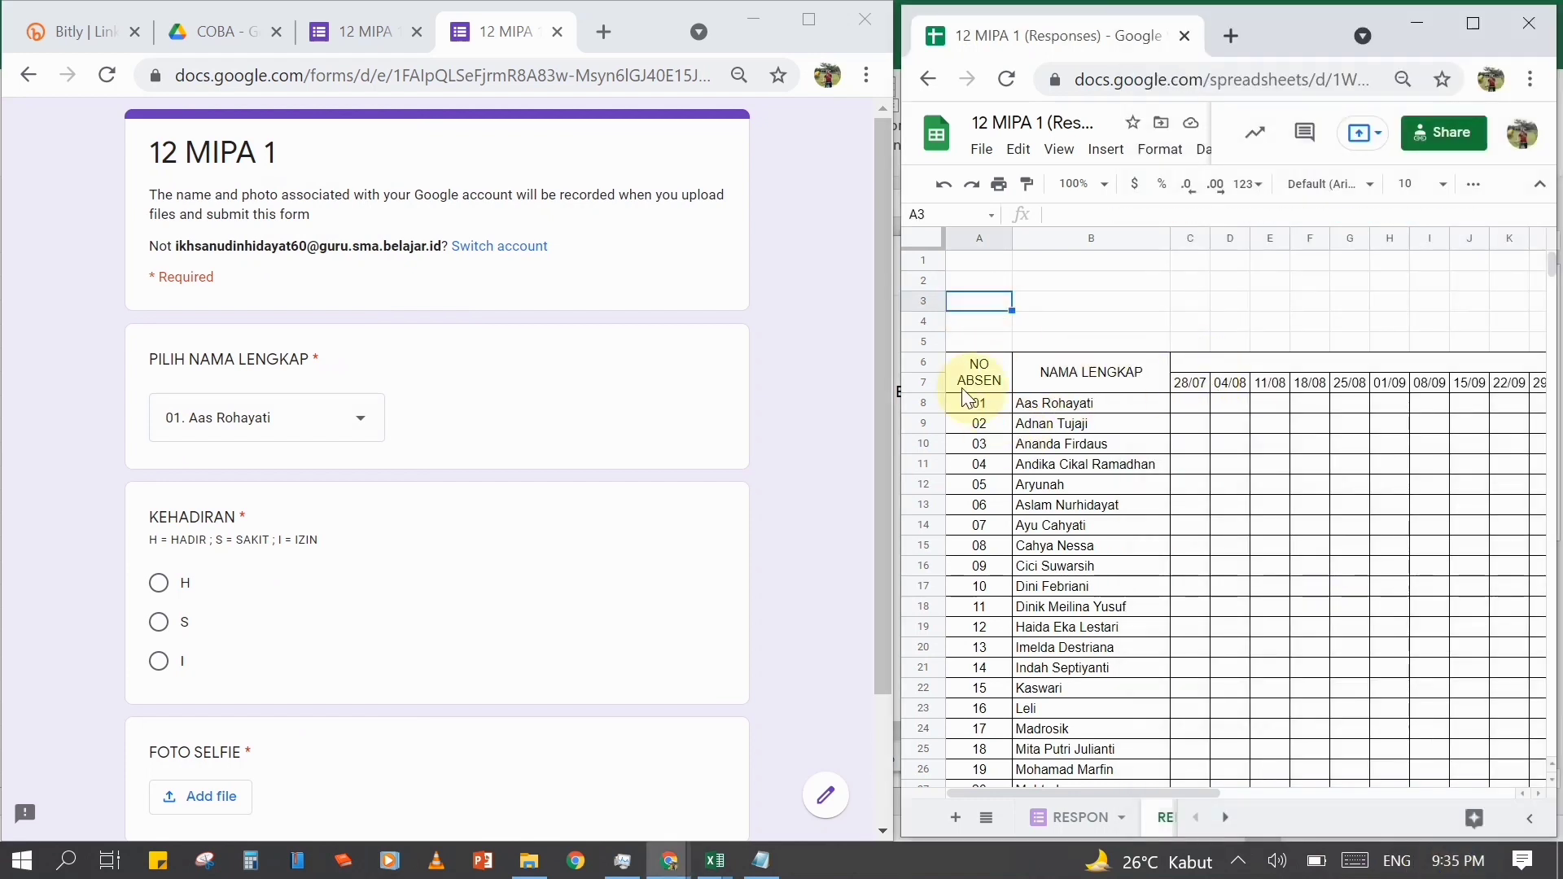
left_click(160, 585)
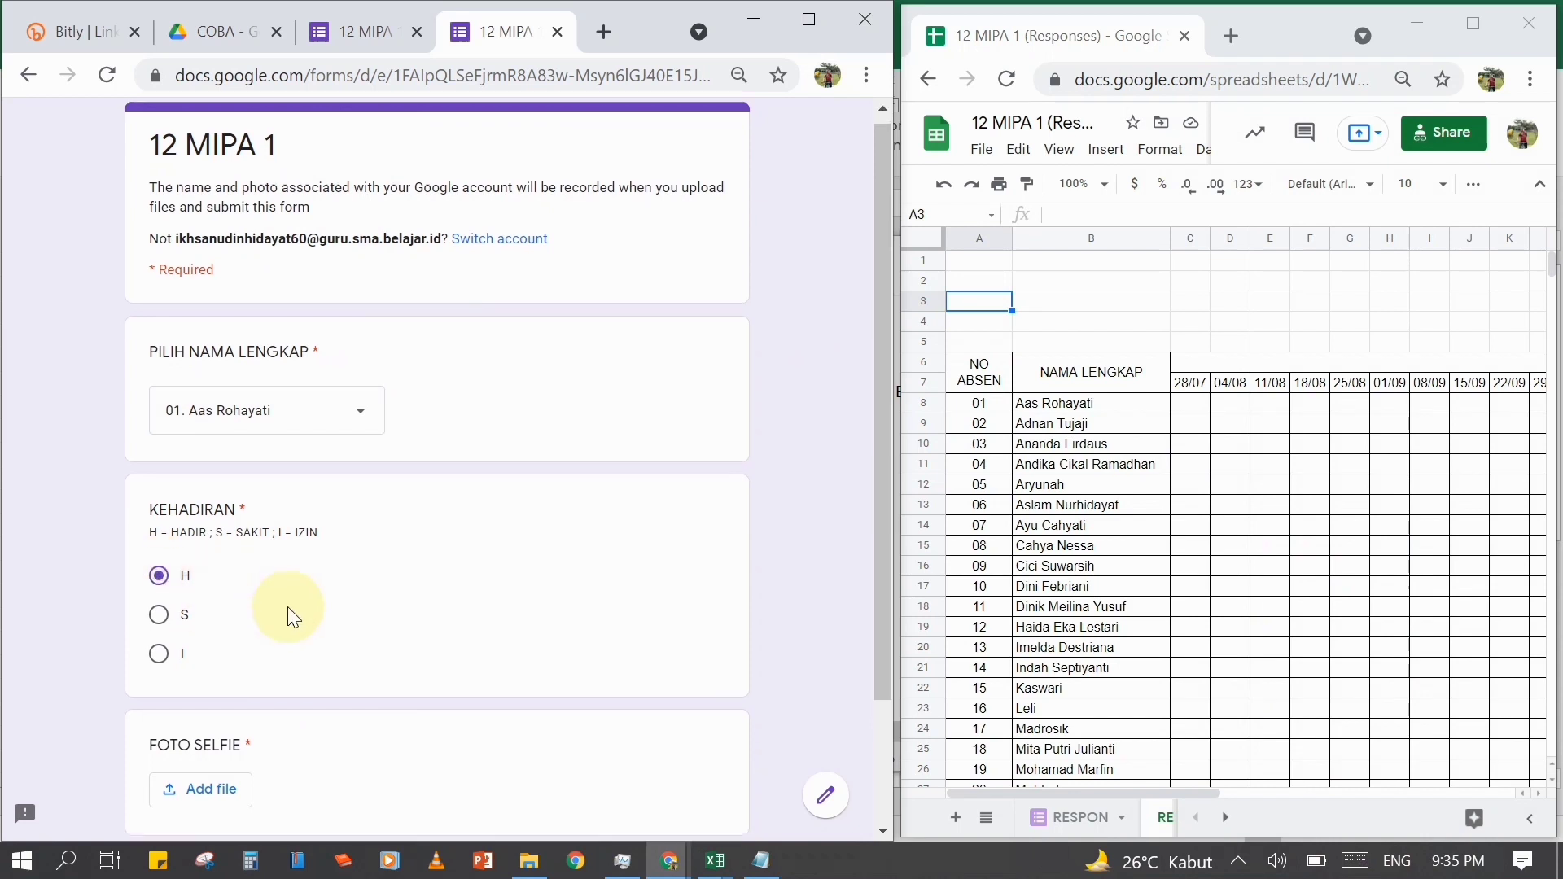
- Upload download.jpg from the Pictures folder as the FOTO SELFIE answer and submit the form
scroll(269, 619, "down", 2)
left_click(214, 632)
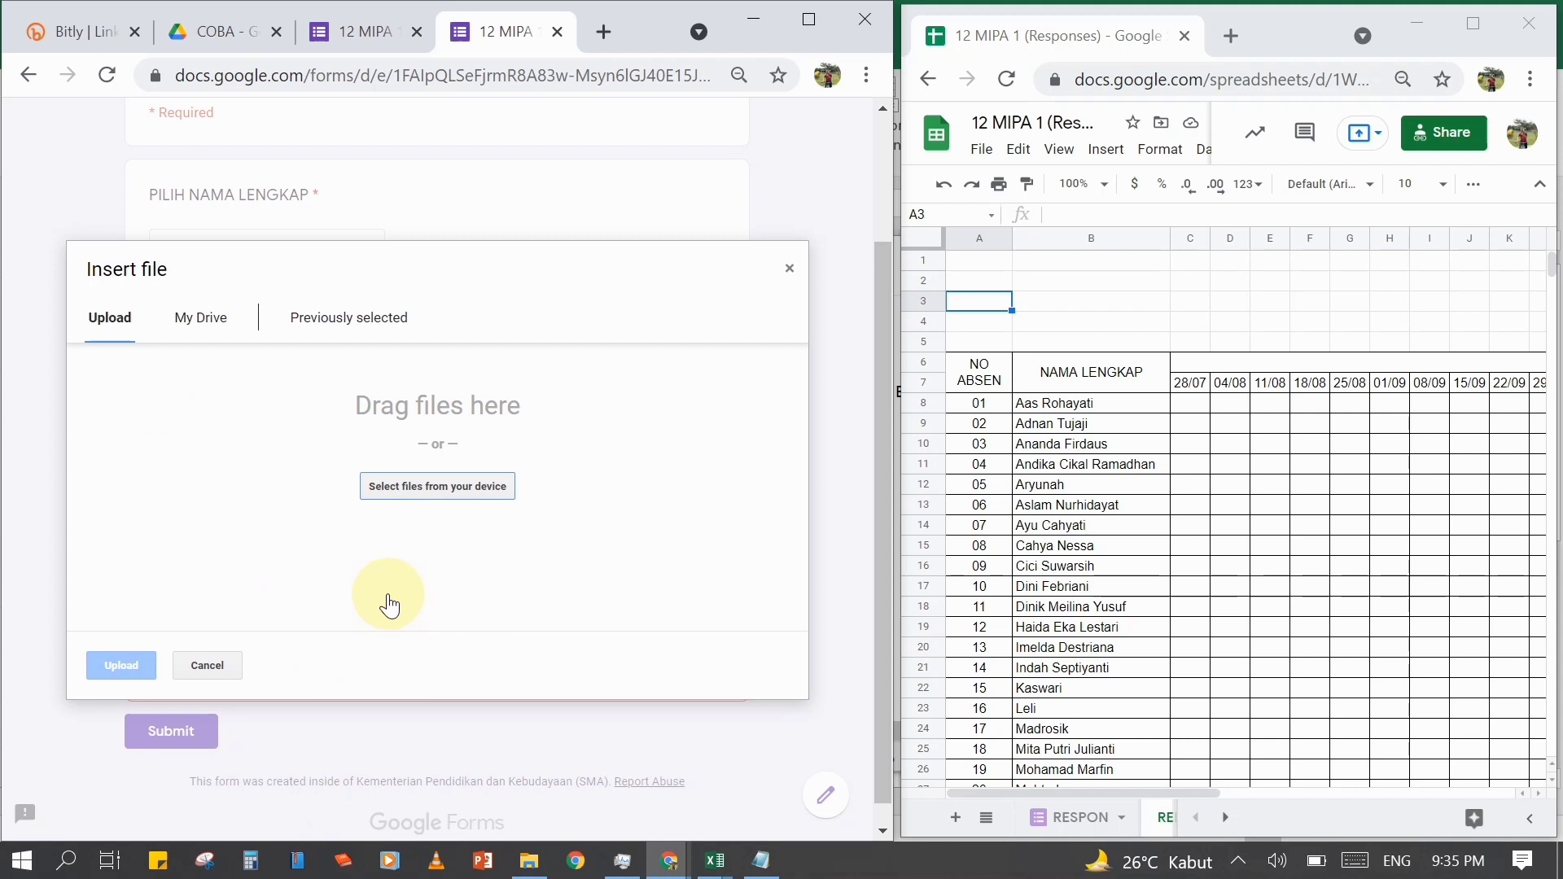
left_click(457, 489)
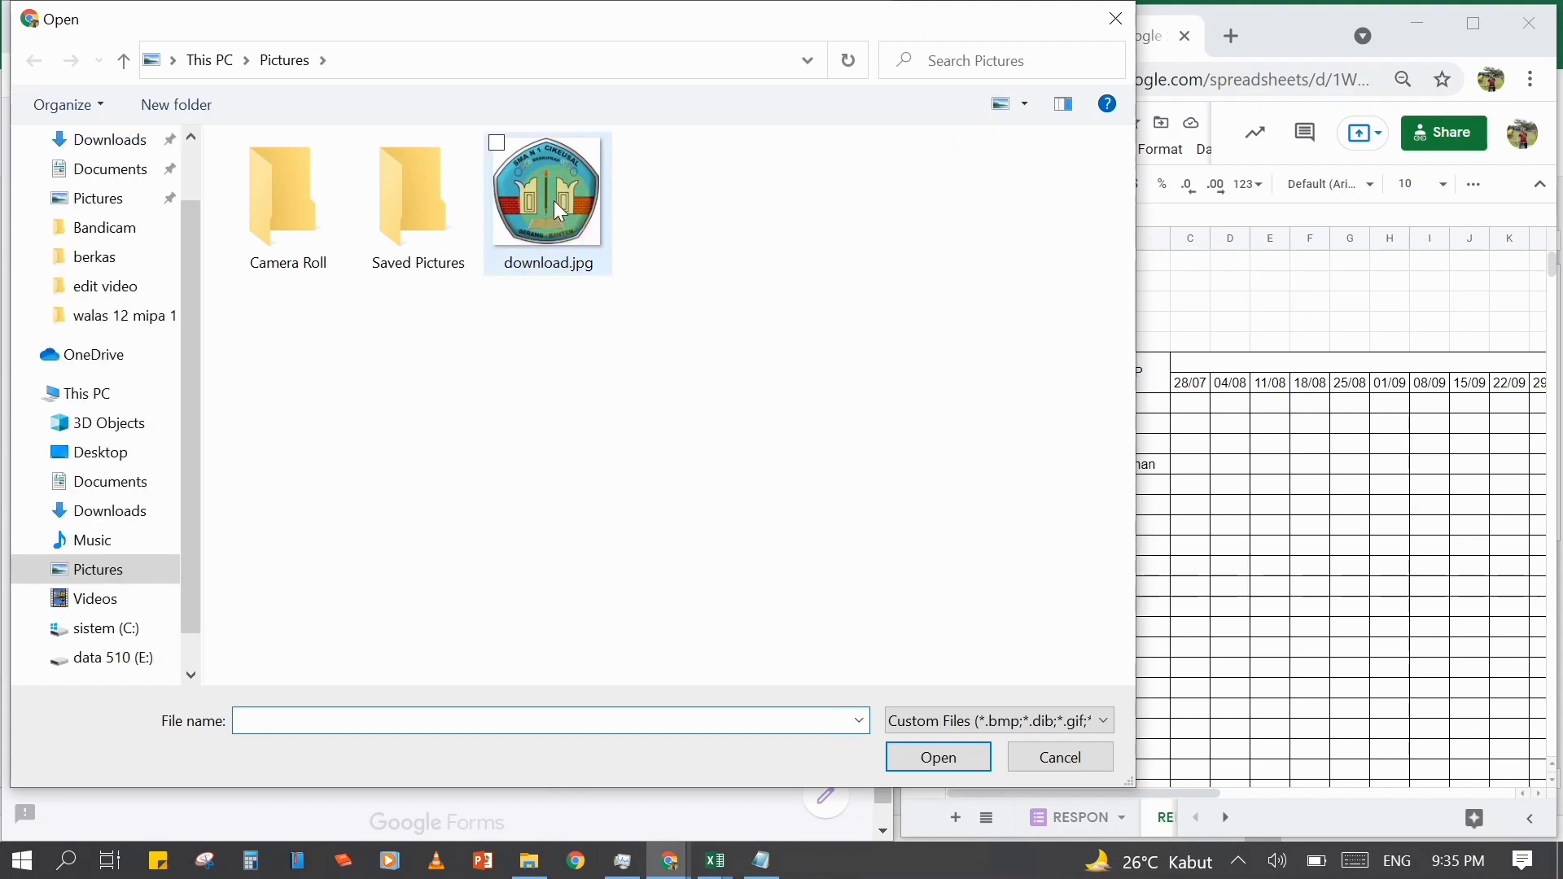
double_click(554, 204)
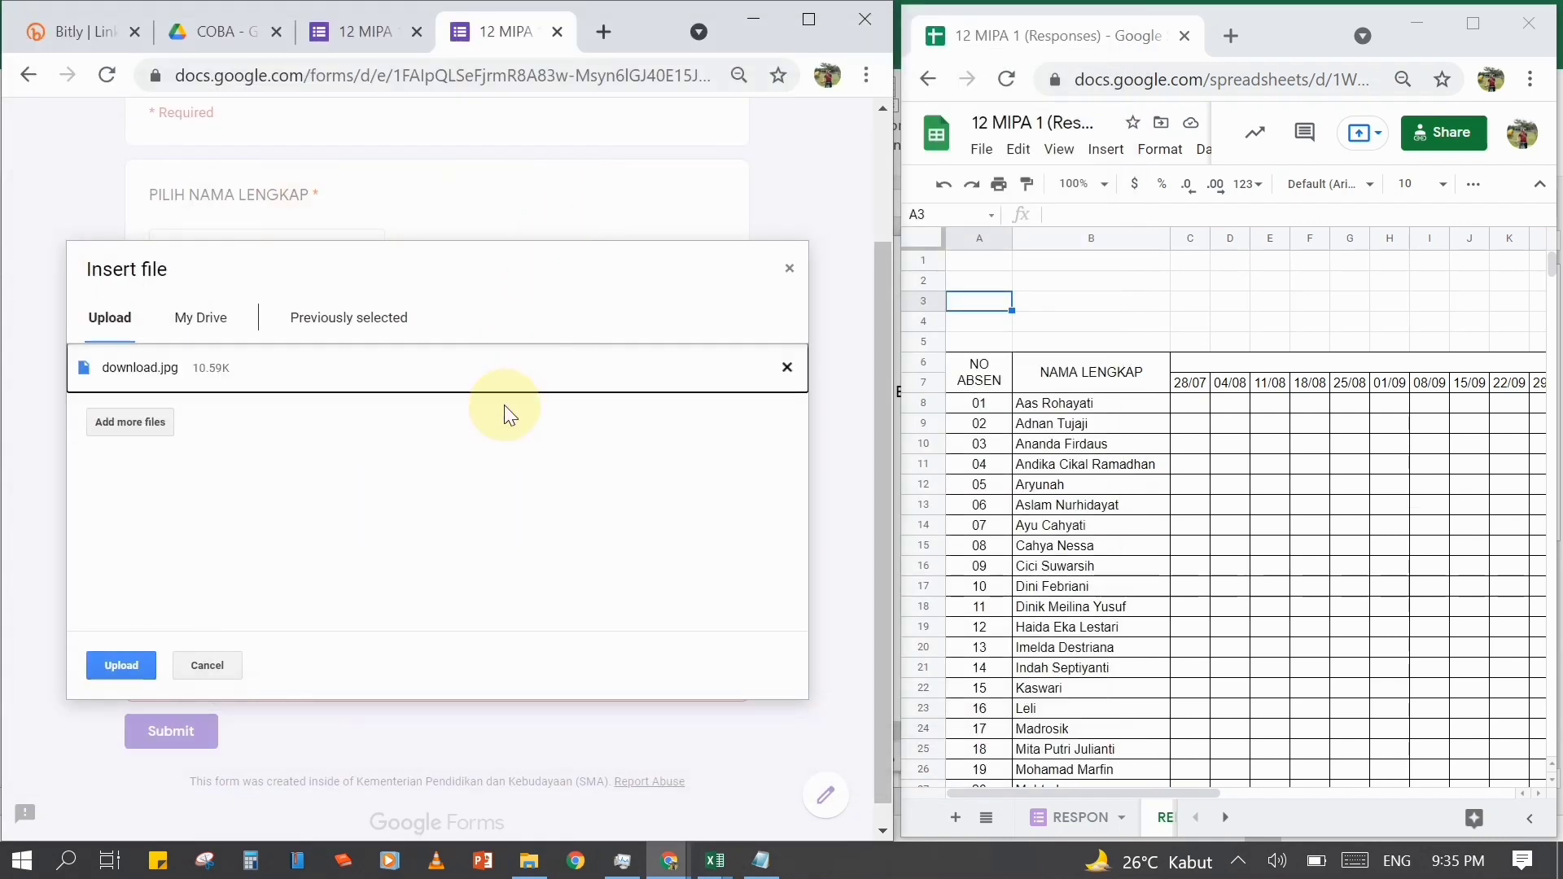
left_click(111, 671)
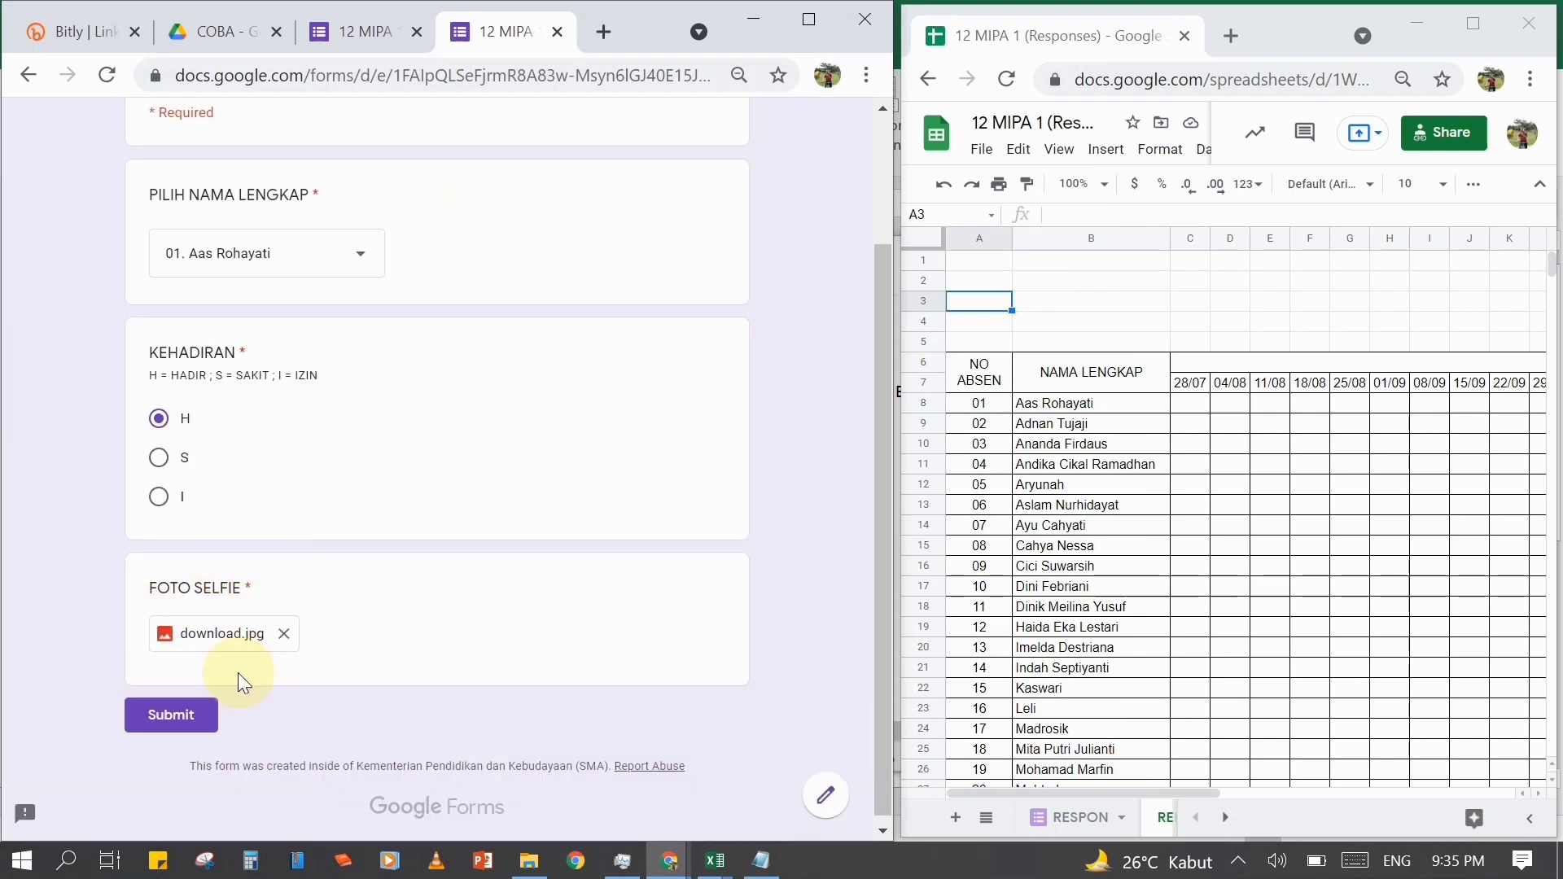
left_click(191, 723)
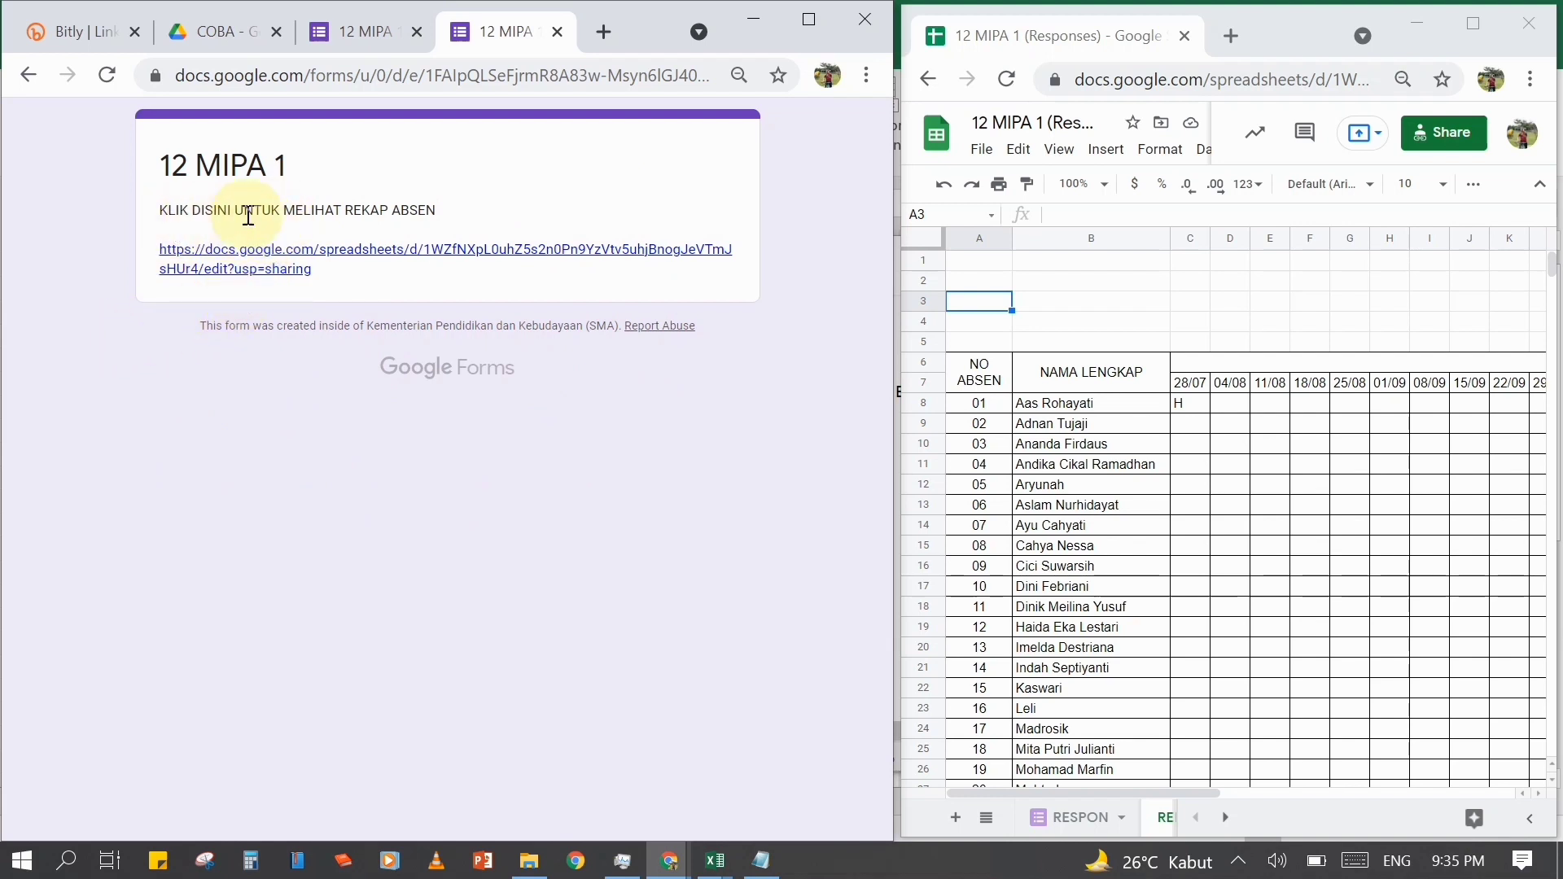
- Follow the recap link in the form's confirmation message and view the REKAP ABSENSI 12 MIPA 1 sheet
left_click(249, 264)
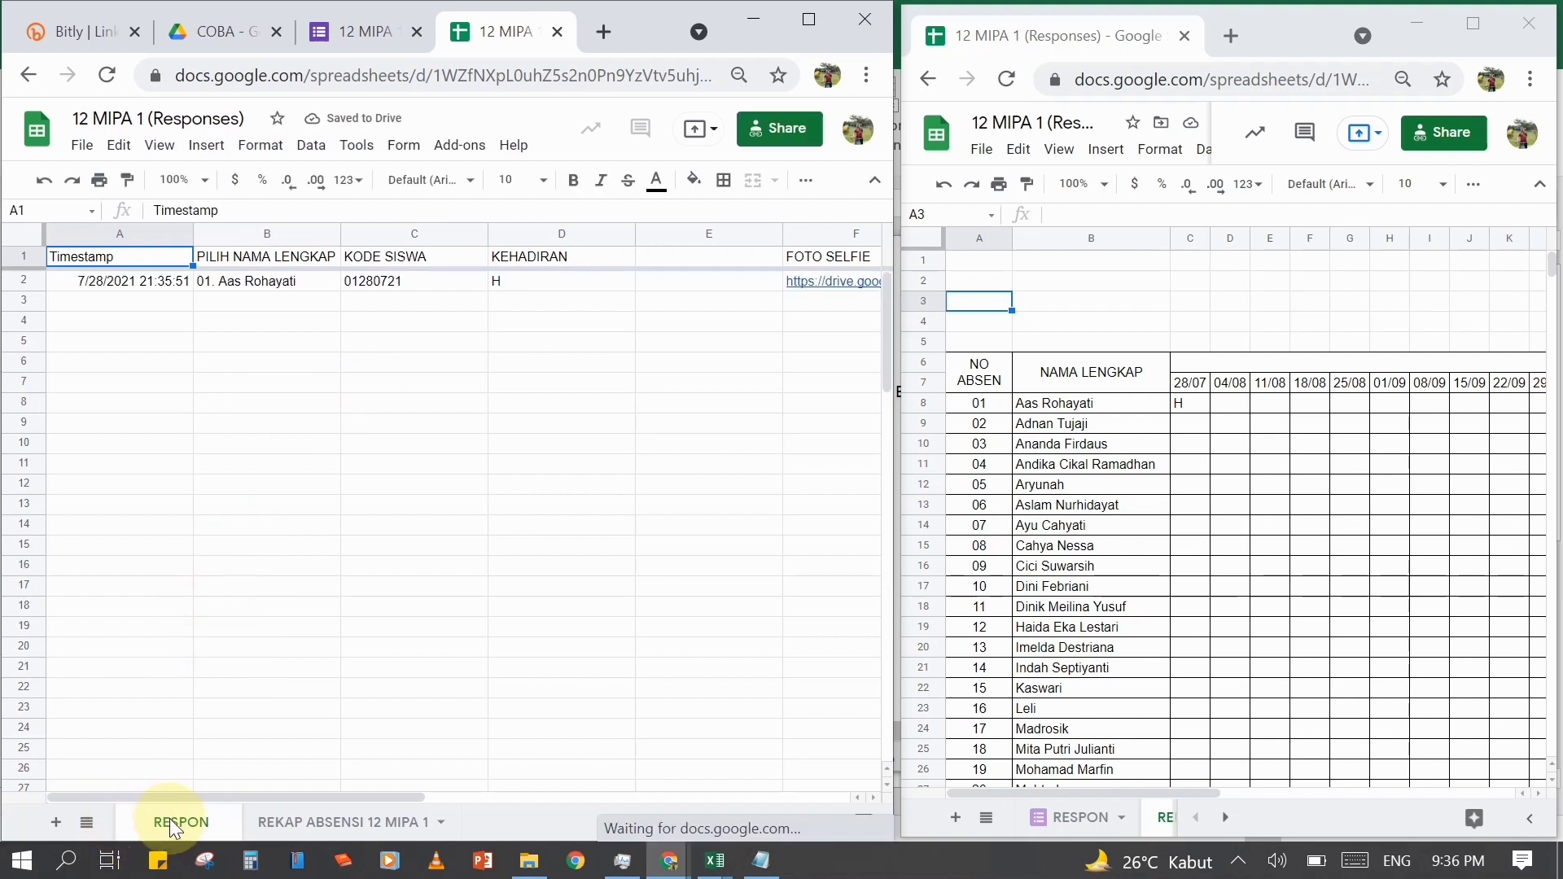
left_click(348, 822)
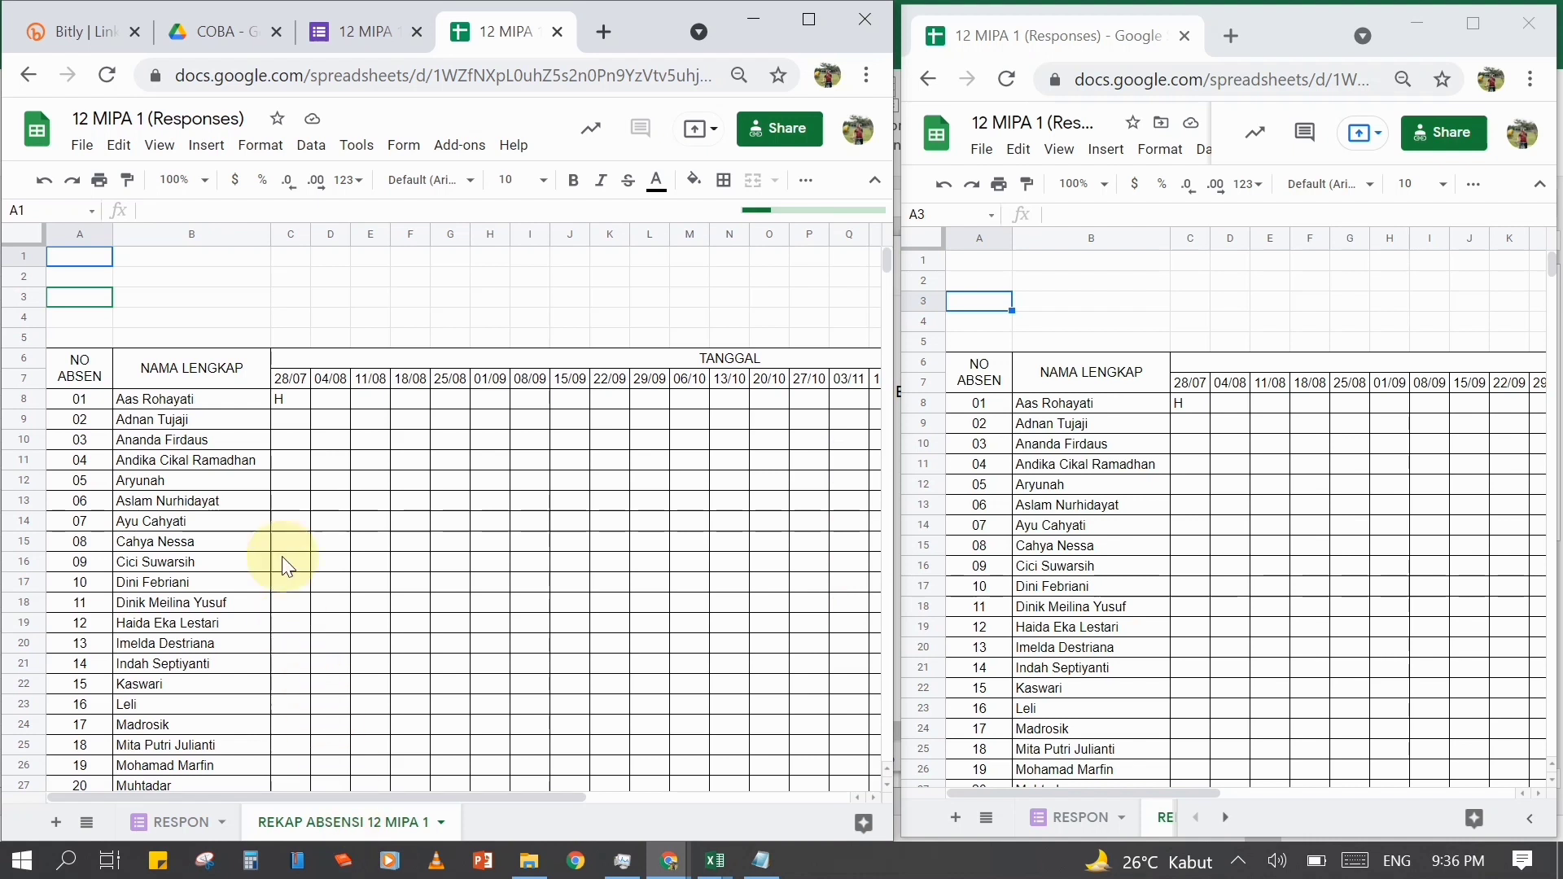
left_click(289, 439)
left_click(323, 475)
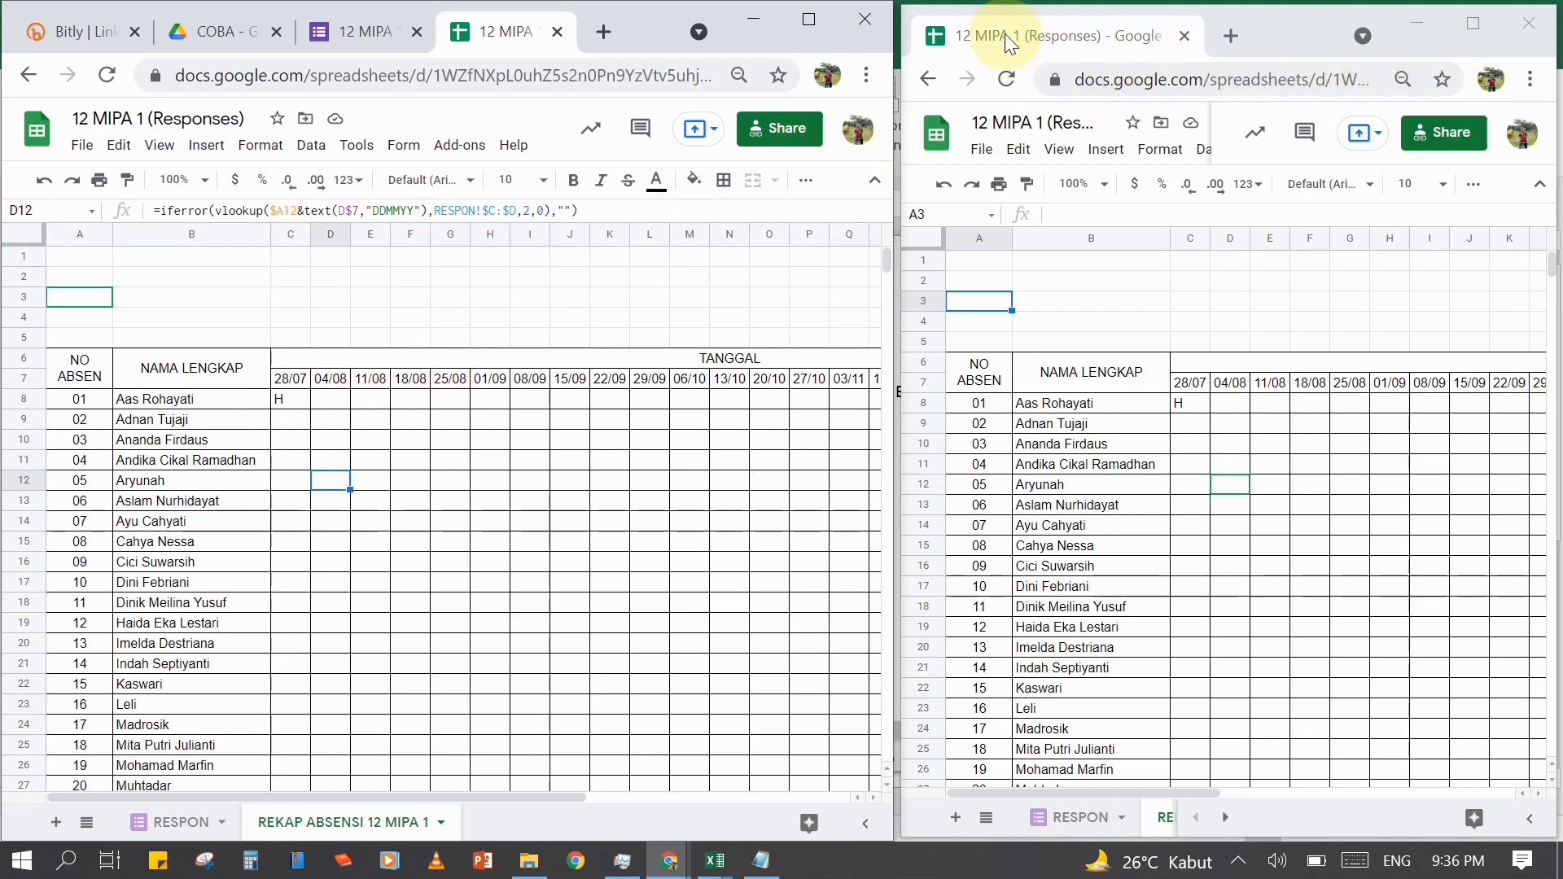
- Close the separate spreadsheet window and maximize the main browser window
left_click(1529, 22)
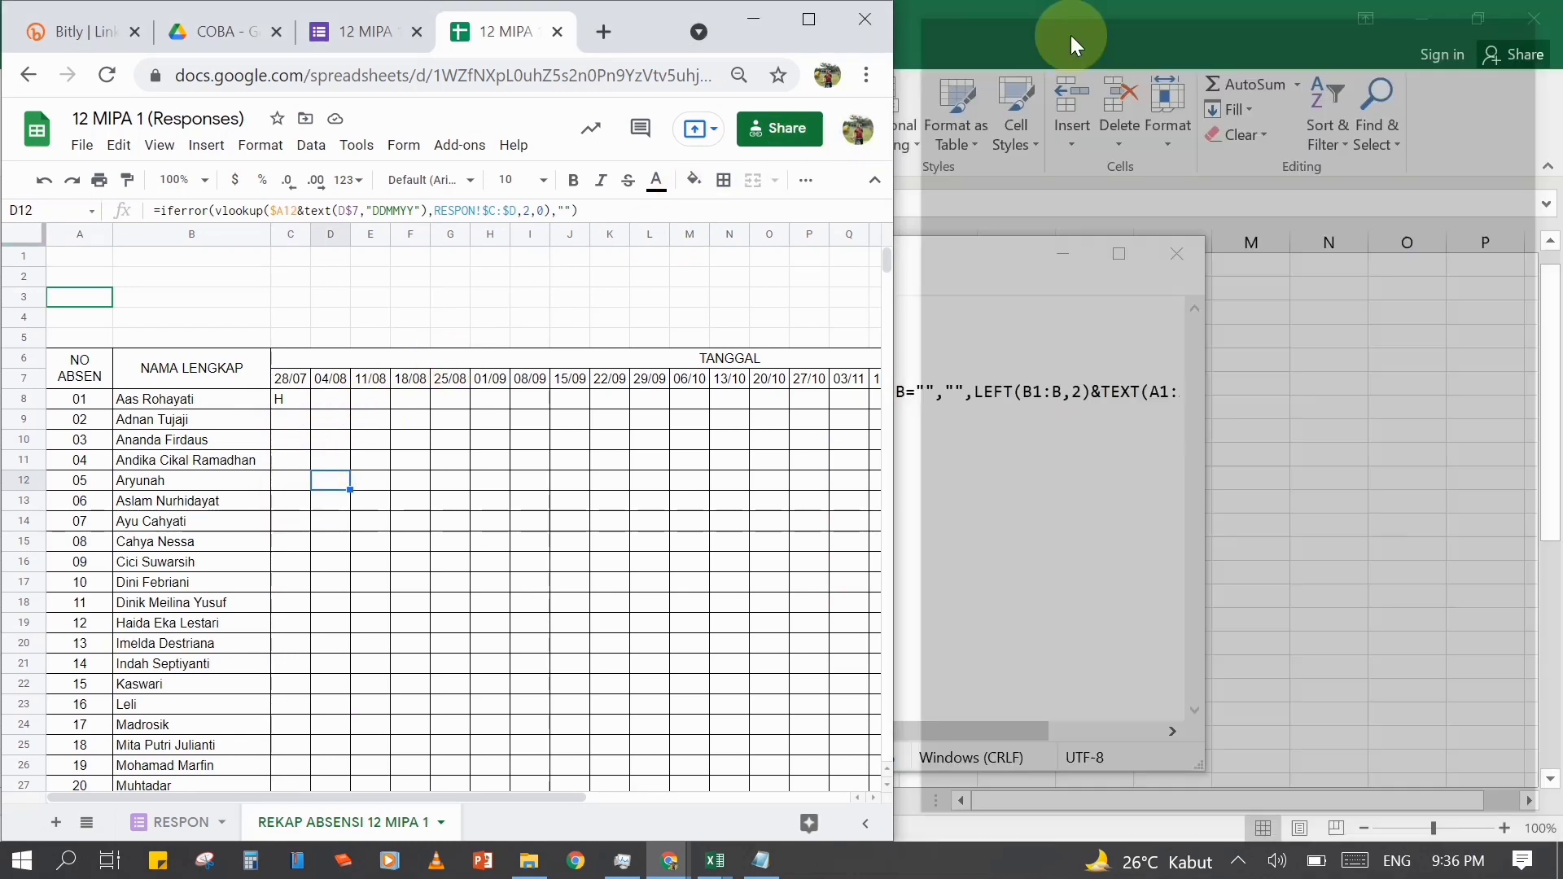
left_click(806, 21)
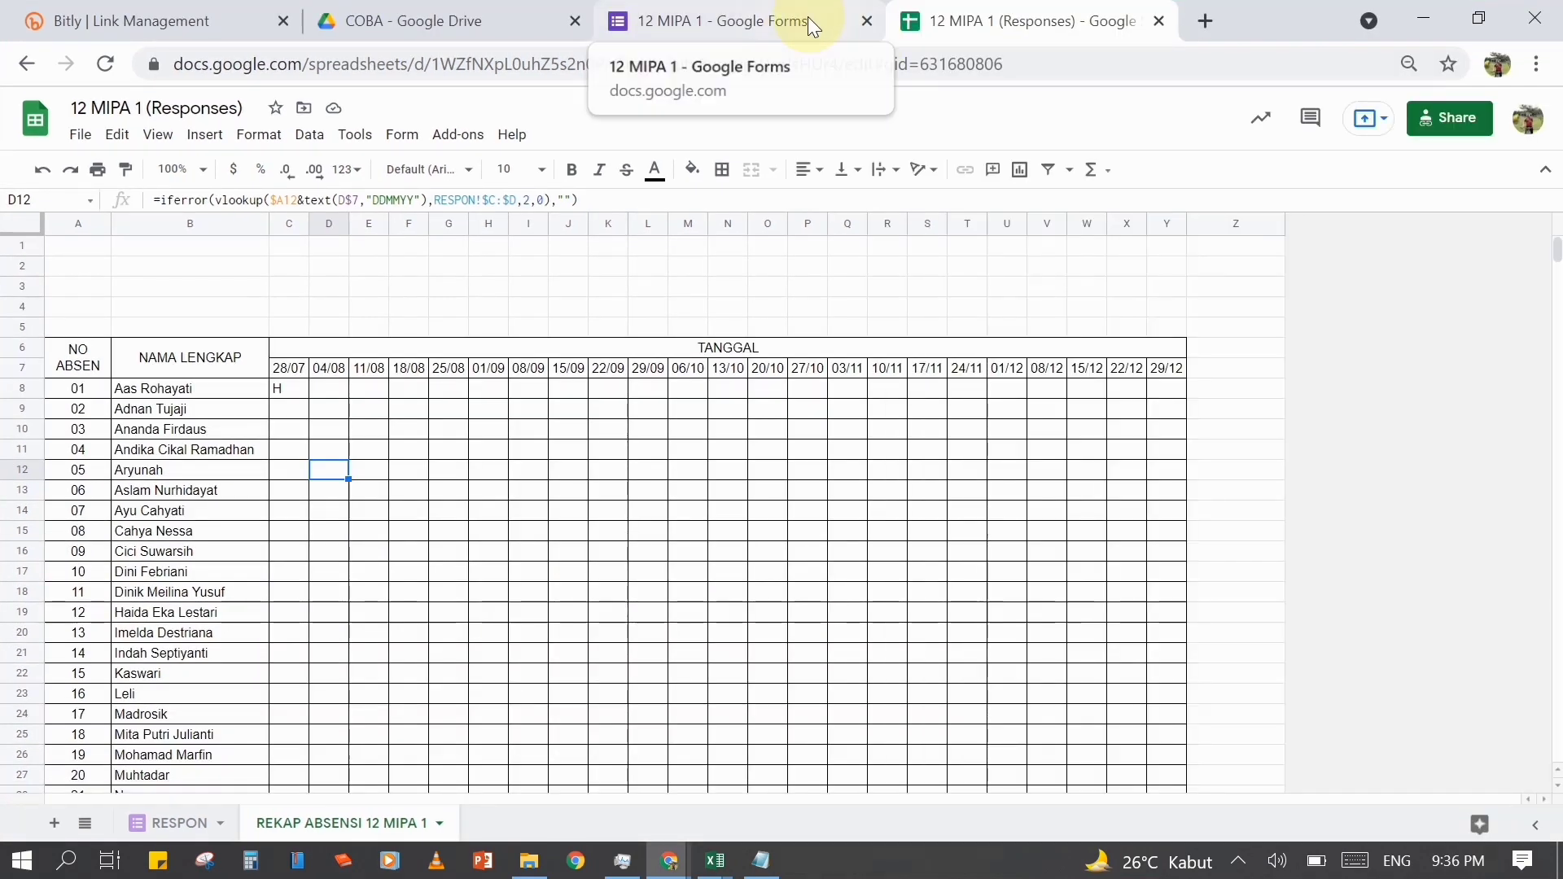
- Inspect cells E2 and E1 on the RESPON sheet to check the photo image formula
left_click(185, 823)
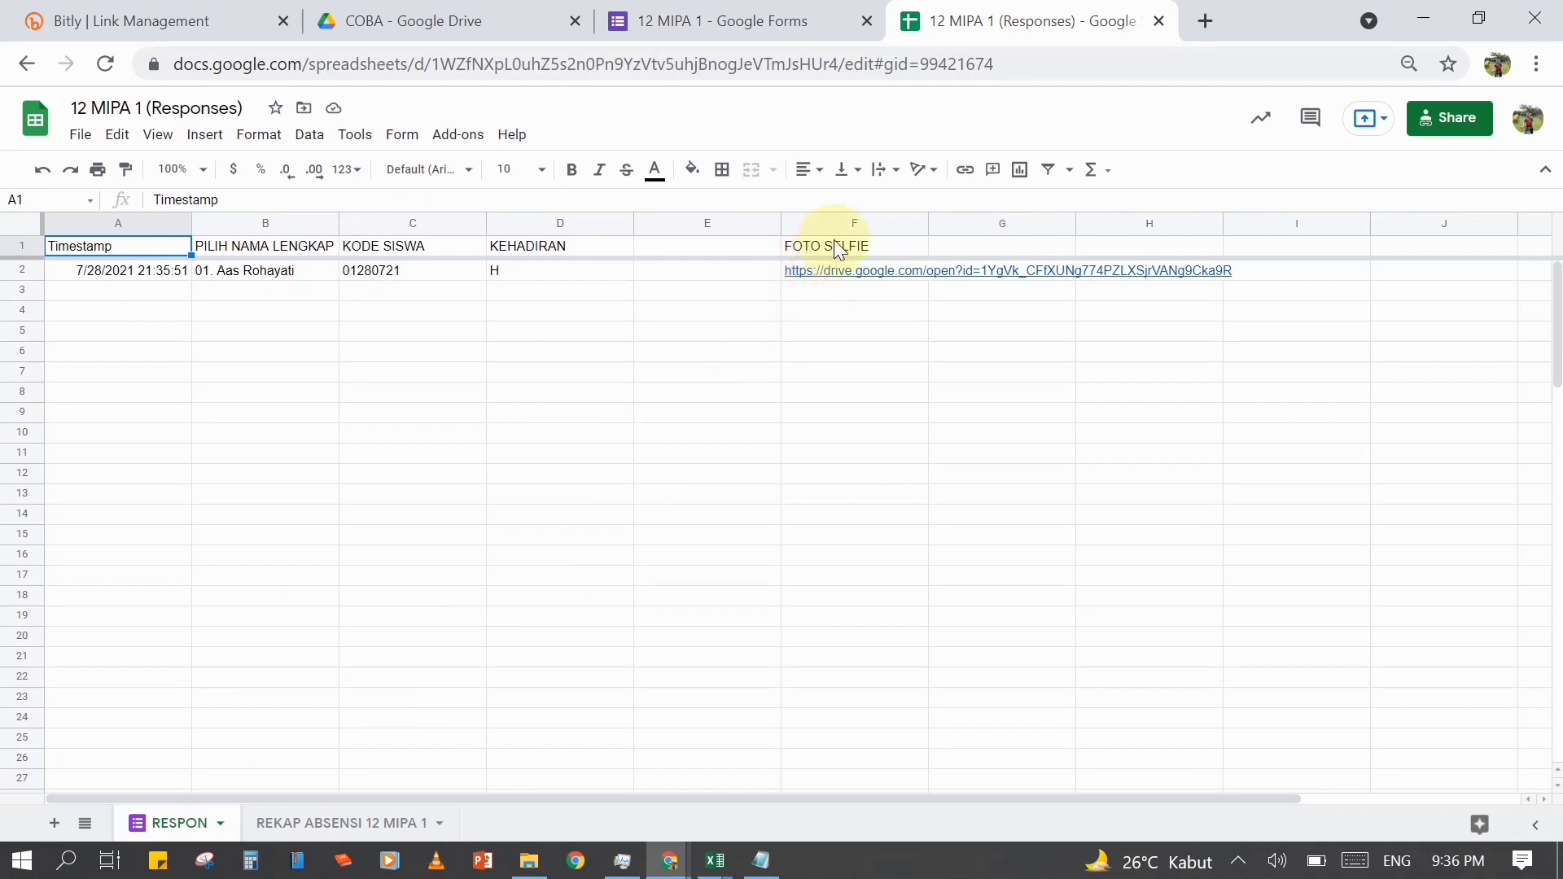
left_click(728, 271)
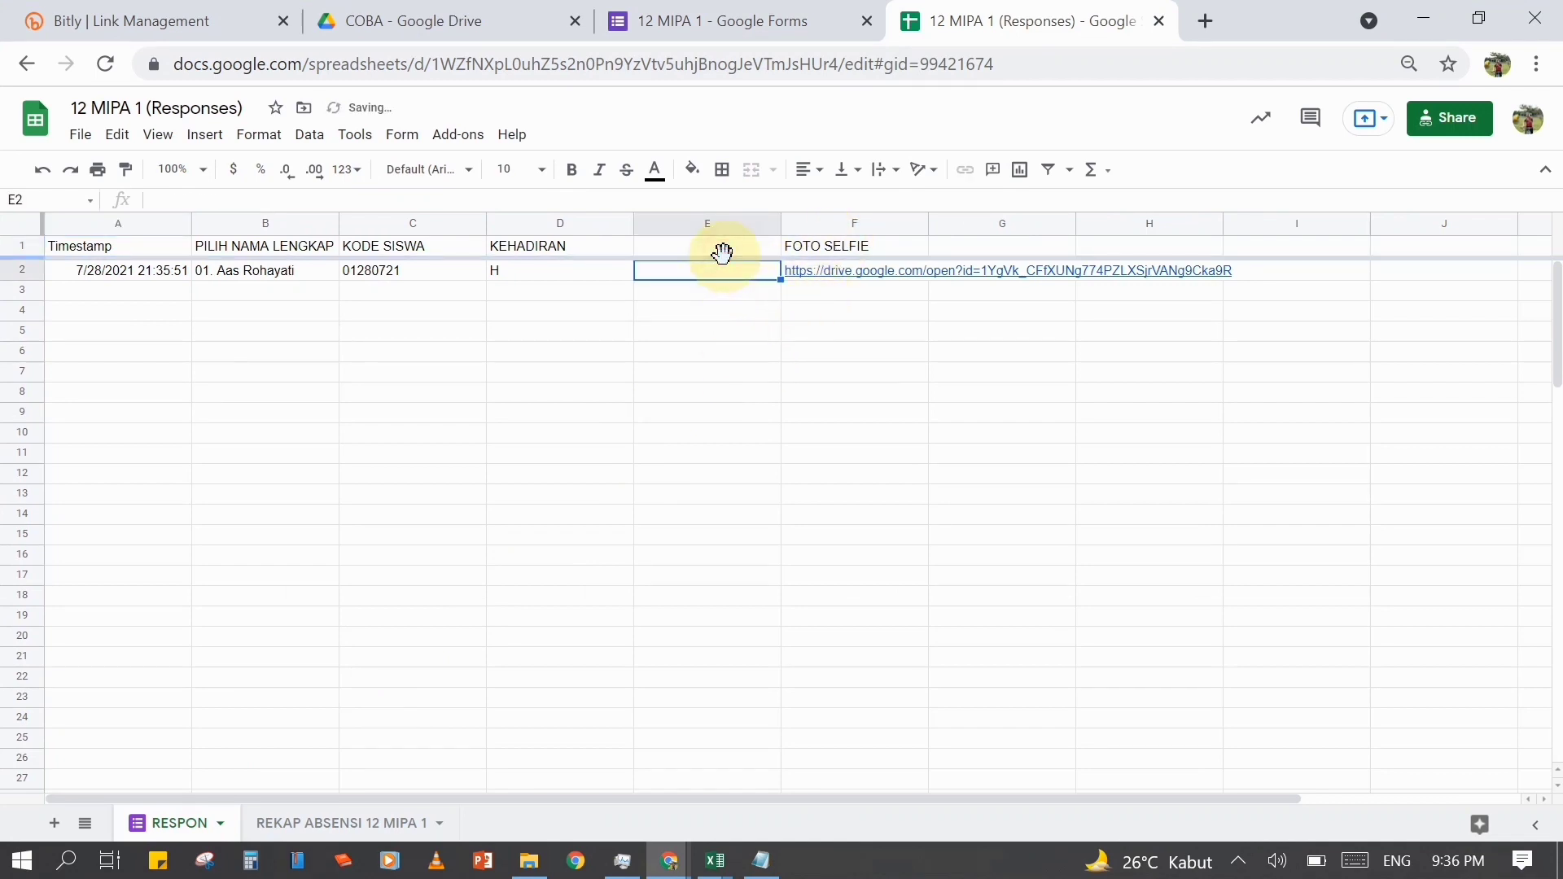
left_click(712, 245)
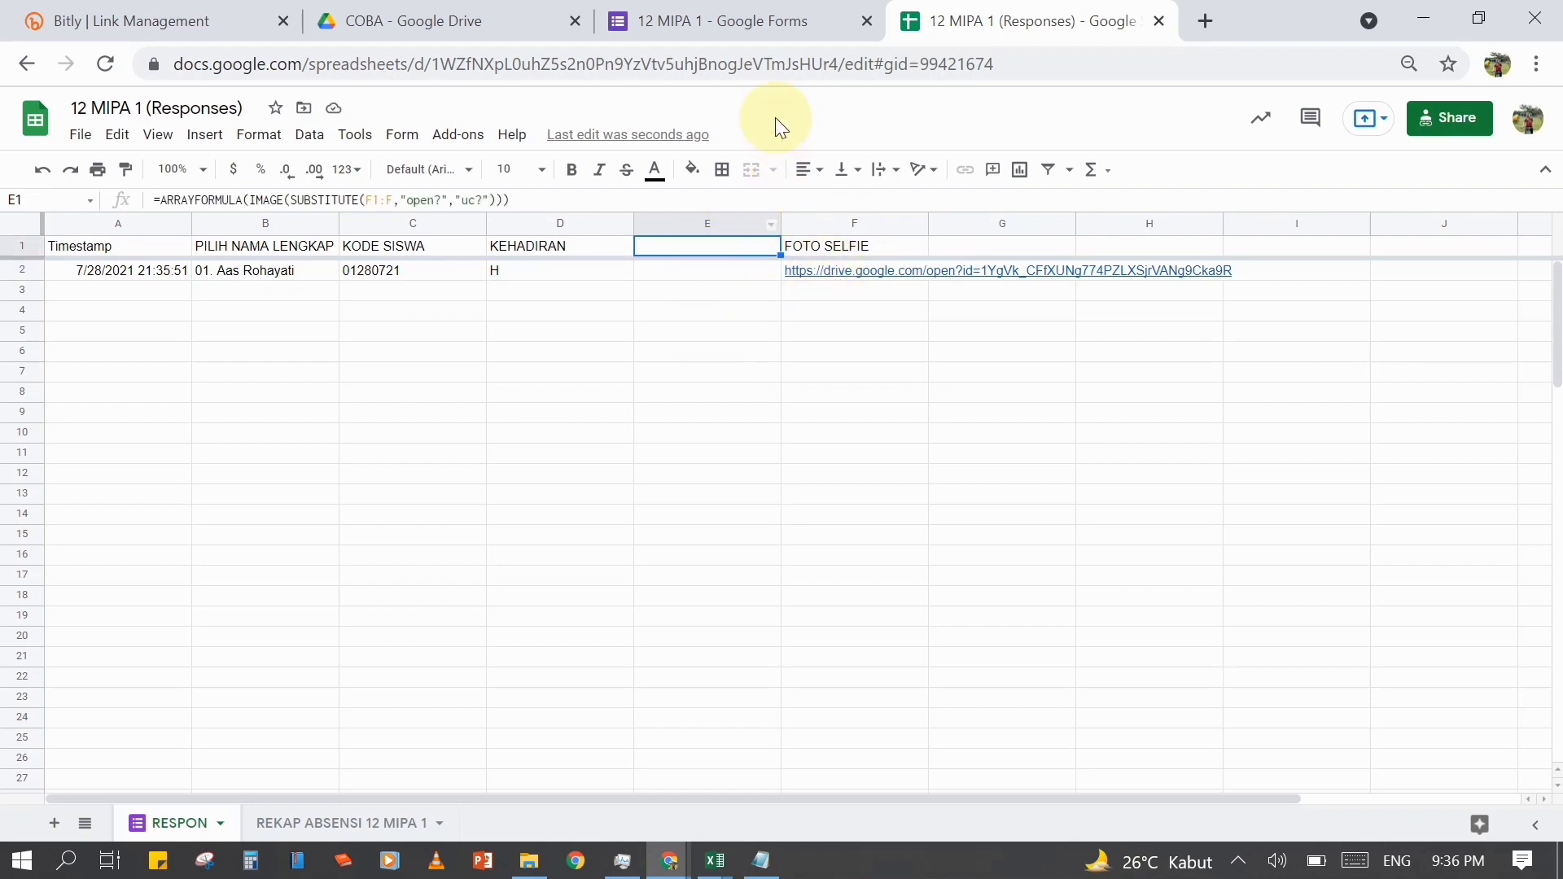
left_click(477, 19)
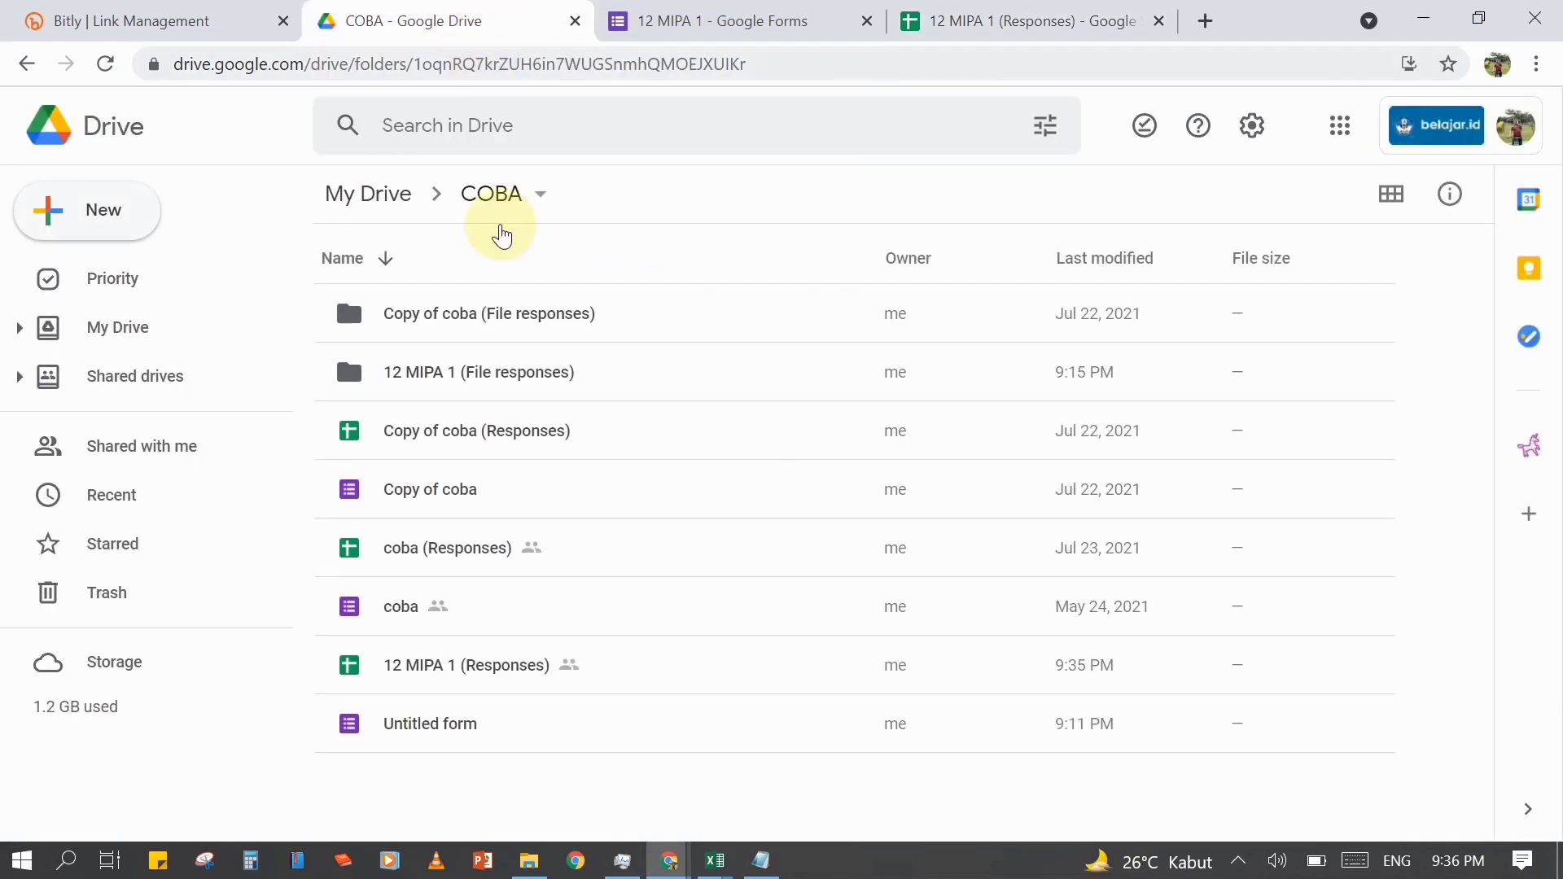
left_click(540, 365)
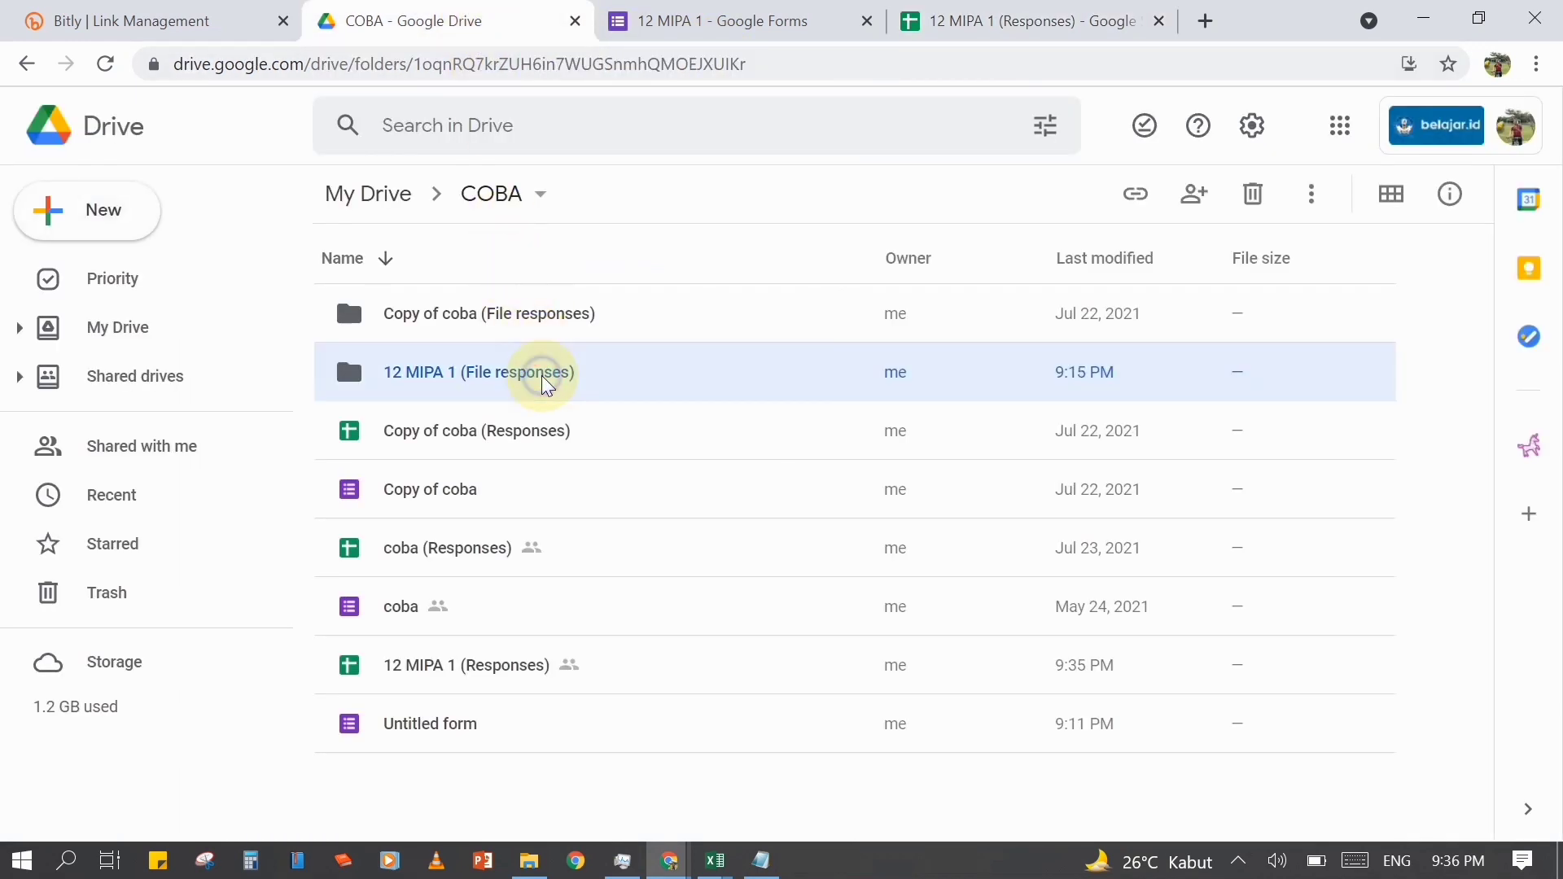
right_click(544, 383)
left_click(658, 333)
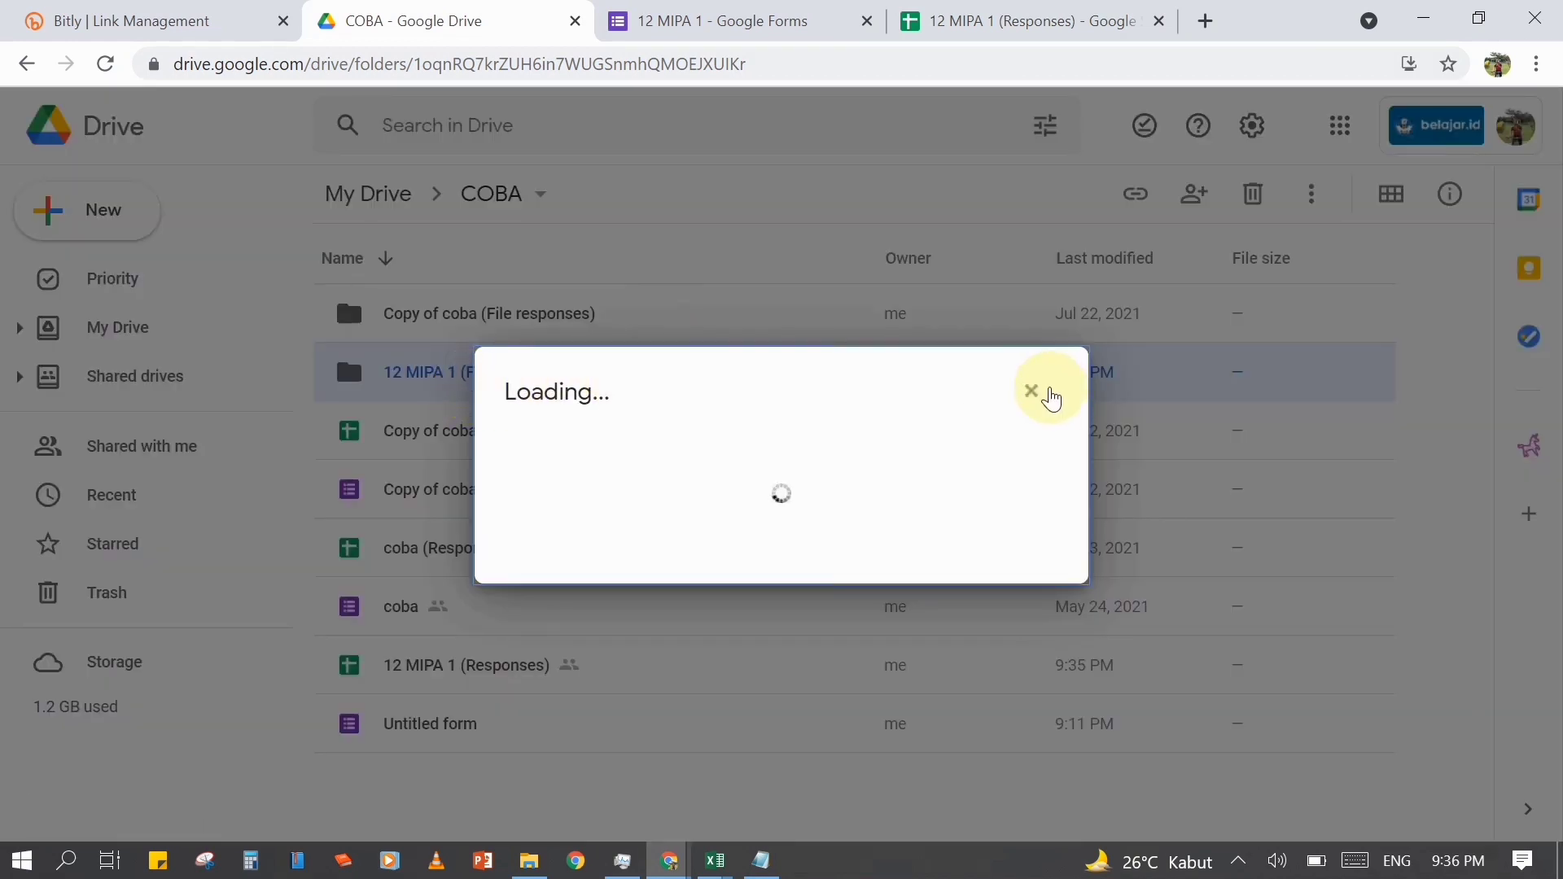
left_click(1032, 392)
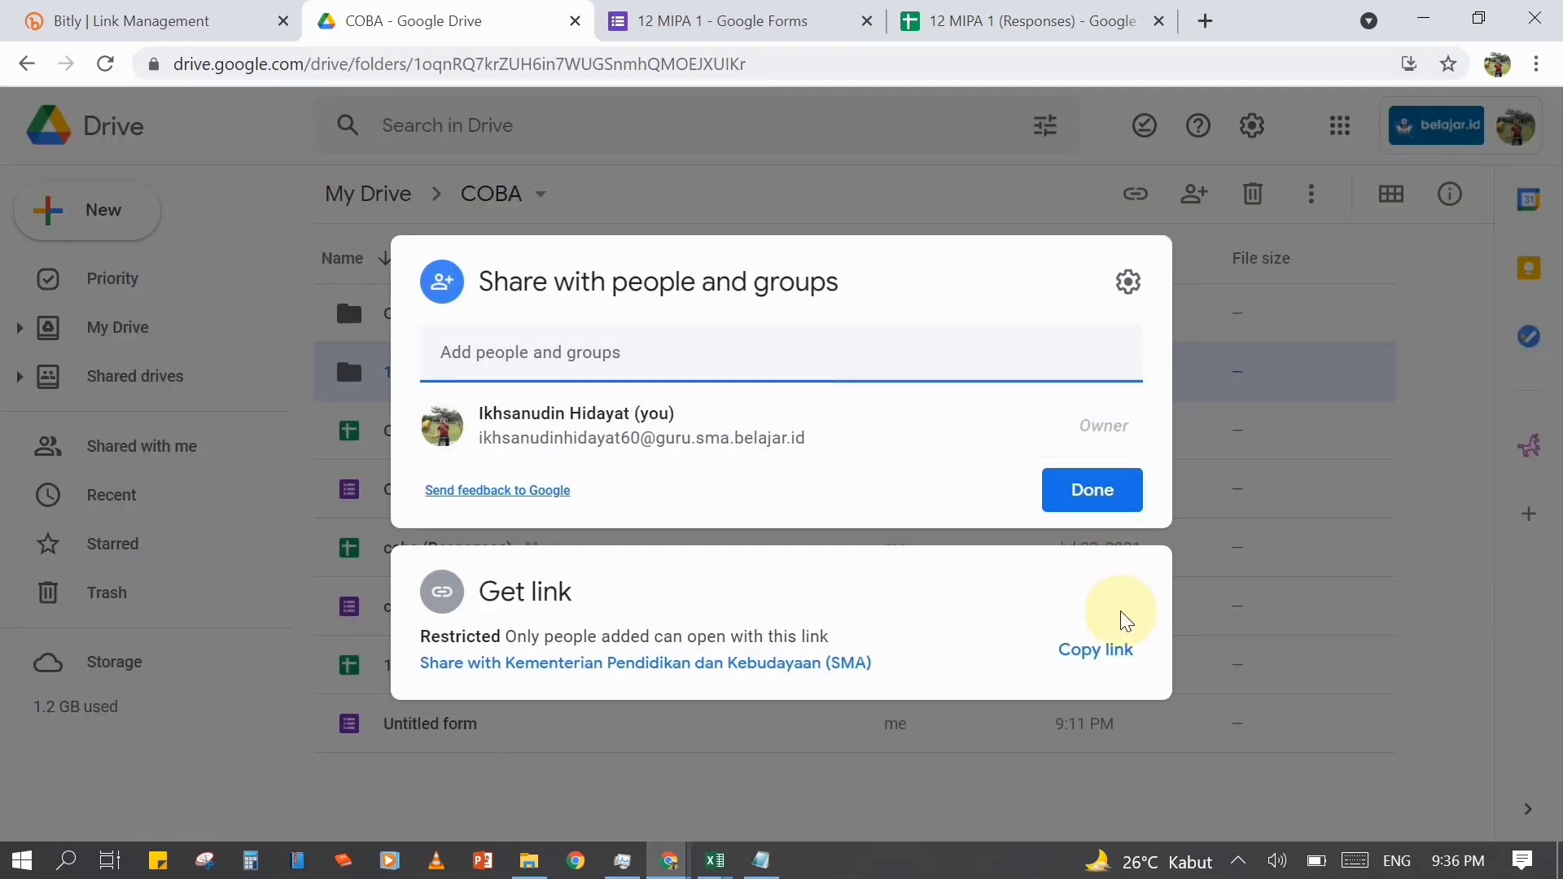
left_click(1254, 554)
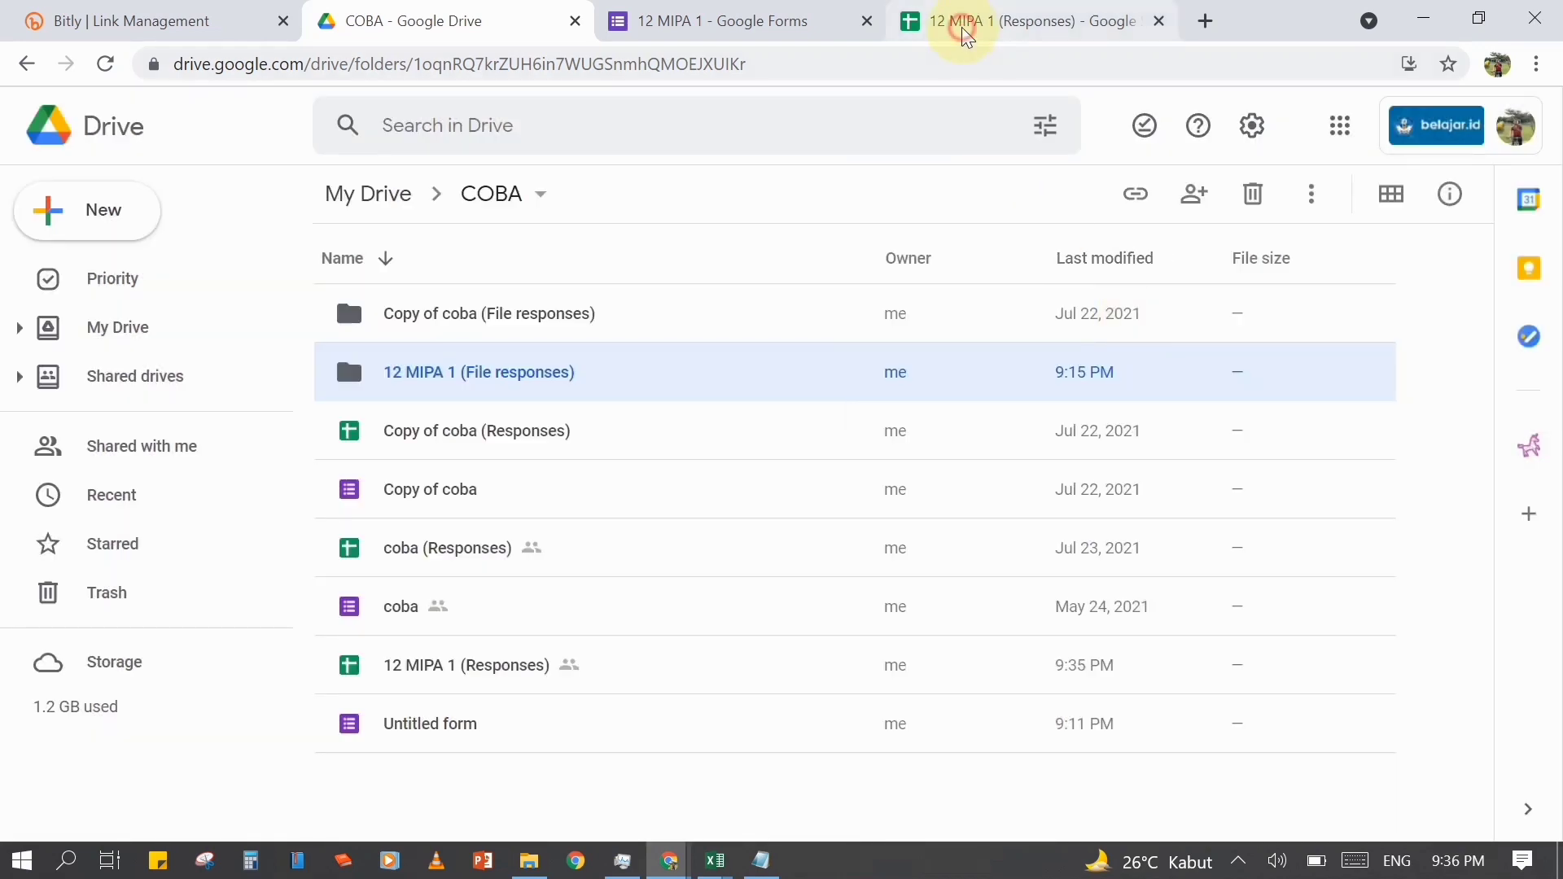
- Preview the photo link in F2 of the RESPON sheet and look up the uploaded photo in Drive's FOTO SELFIE (File responses) folder
left_click(949, 24)
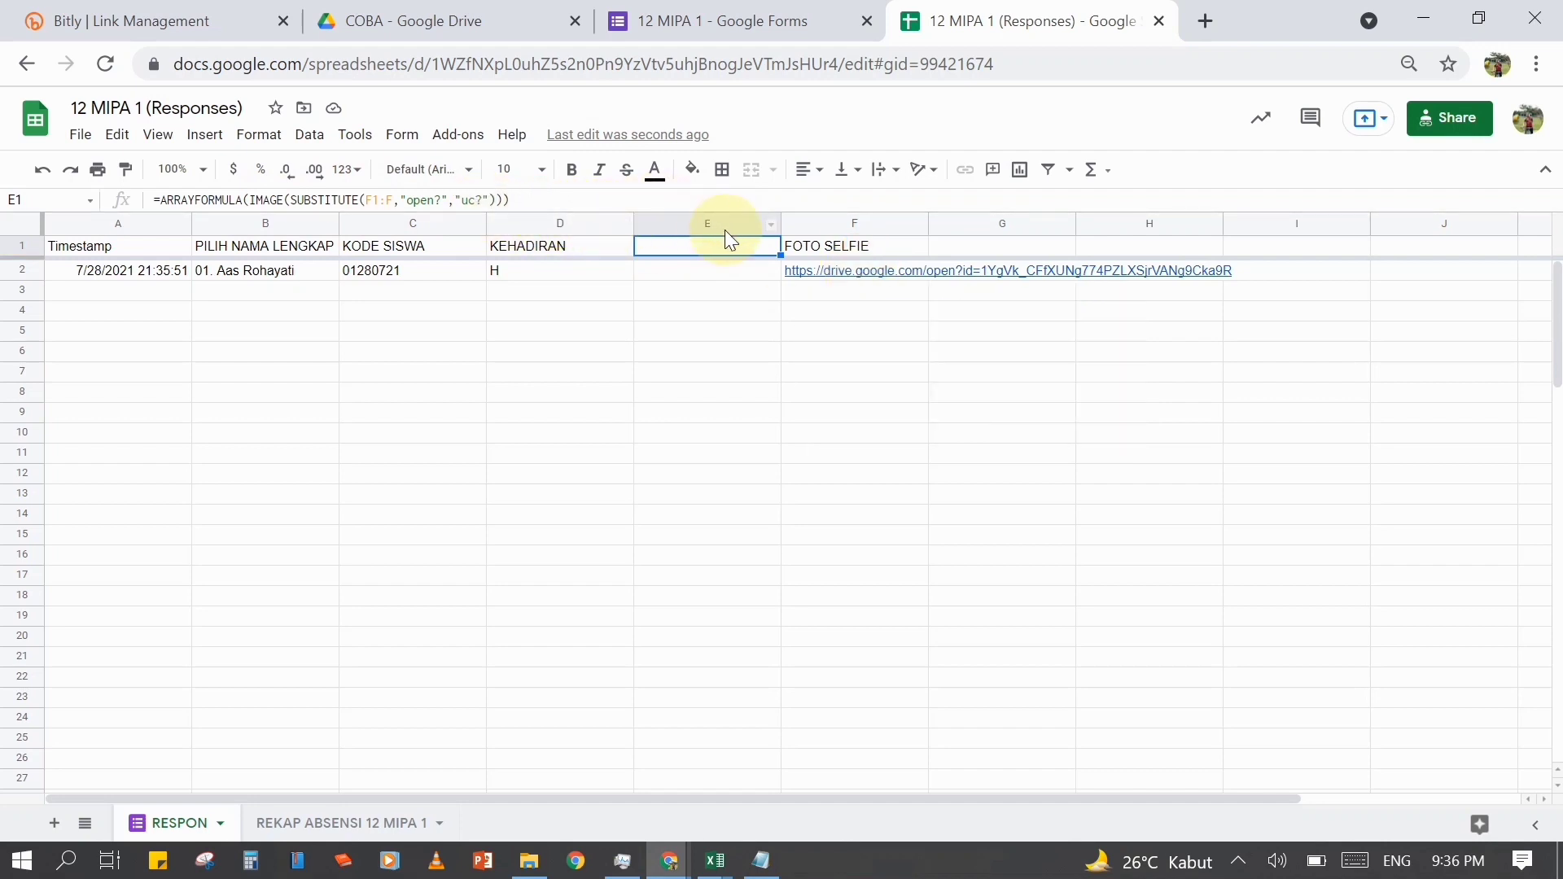
mouse_move(871, 272)
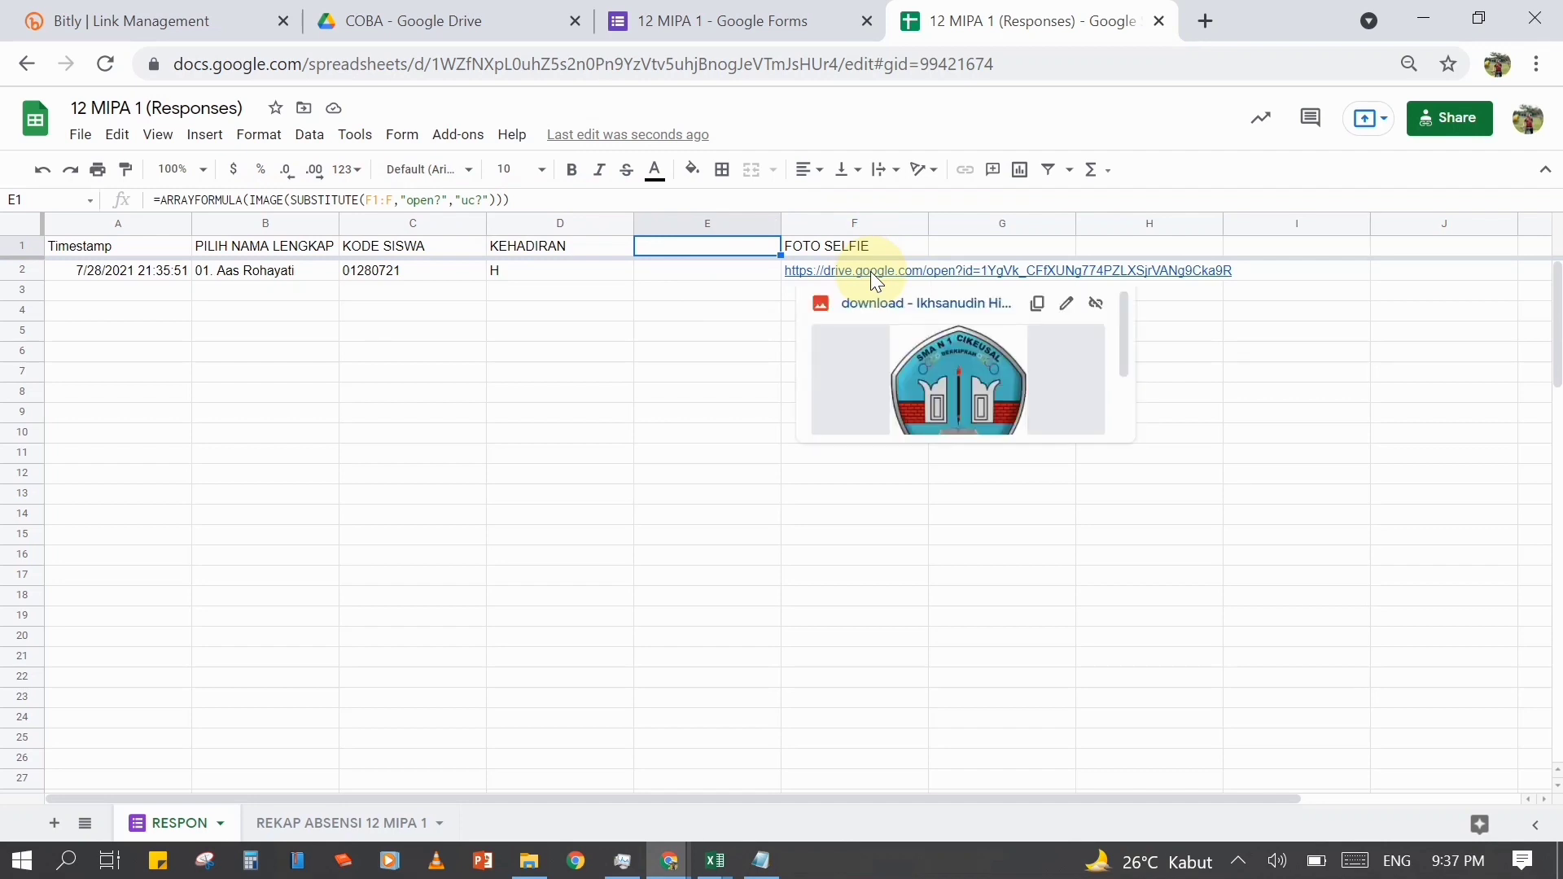
left_click(489, 19)
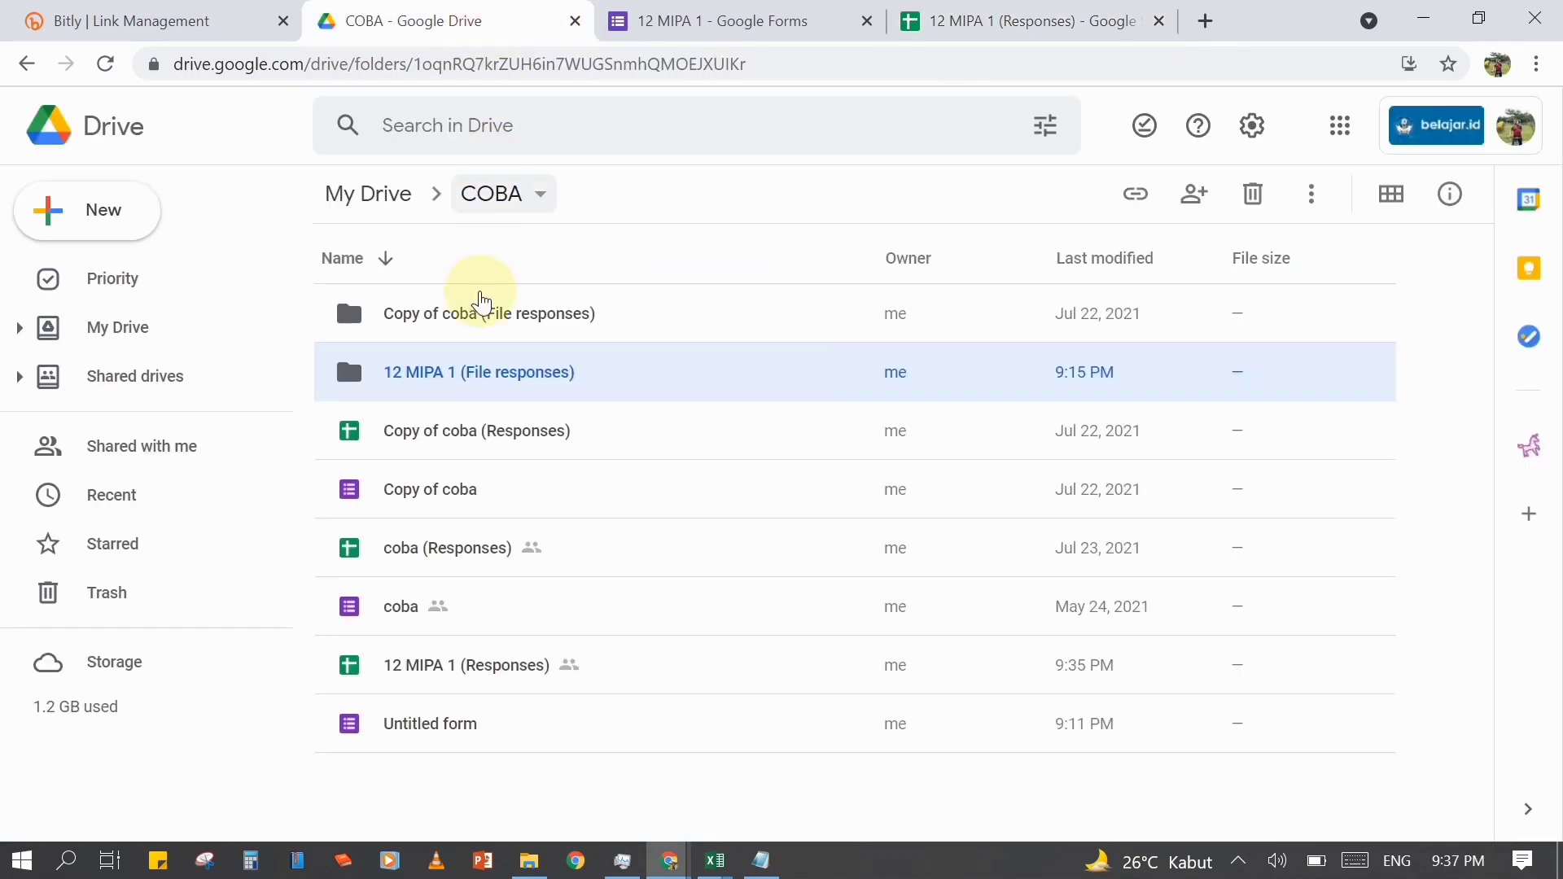
left_click(483, 374)
double_click(481, 372)
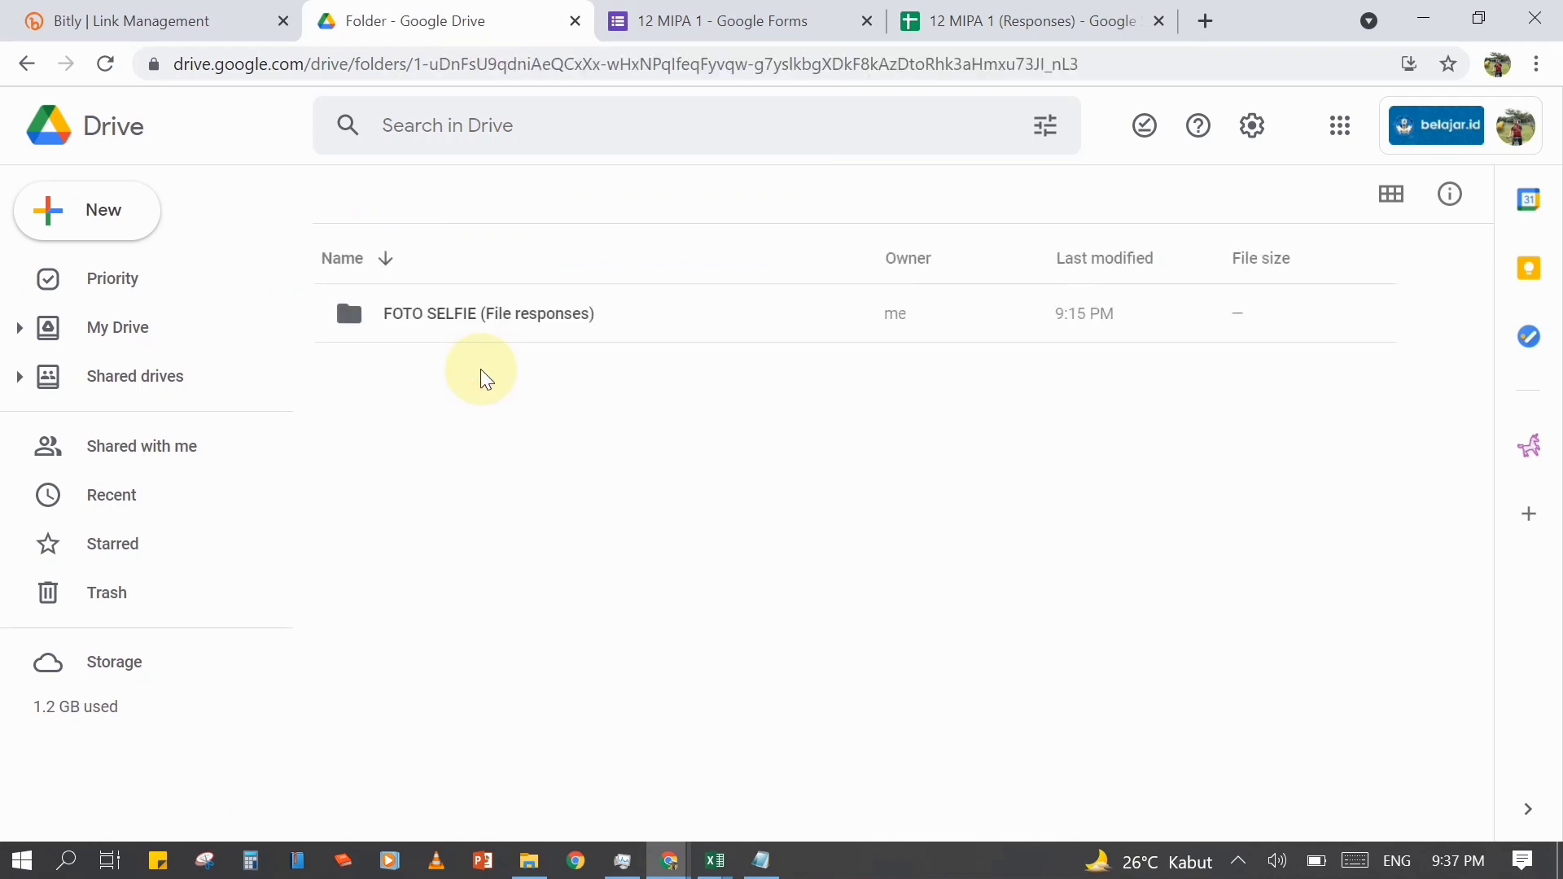
left_click(493, 322)
double_click(491, 321)
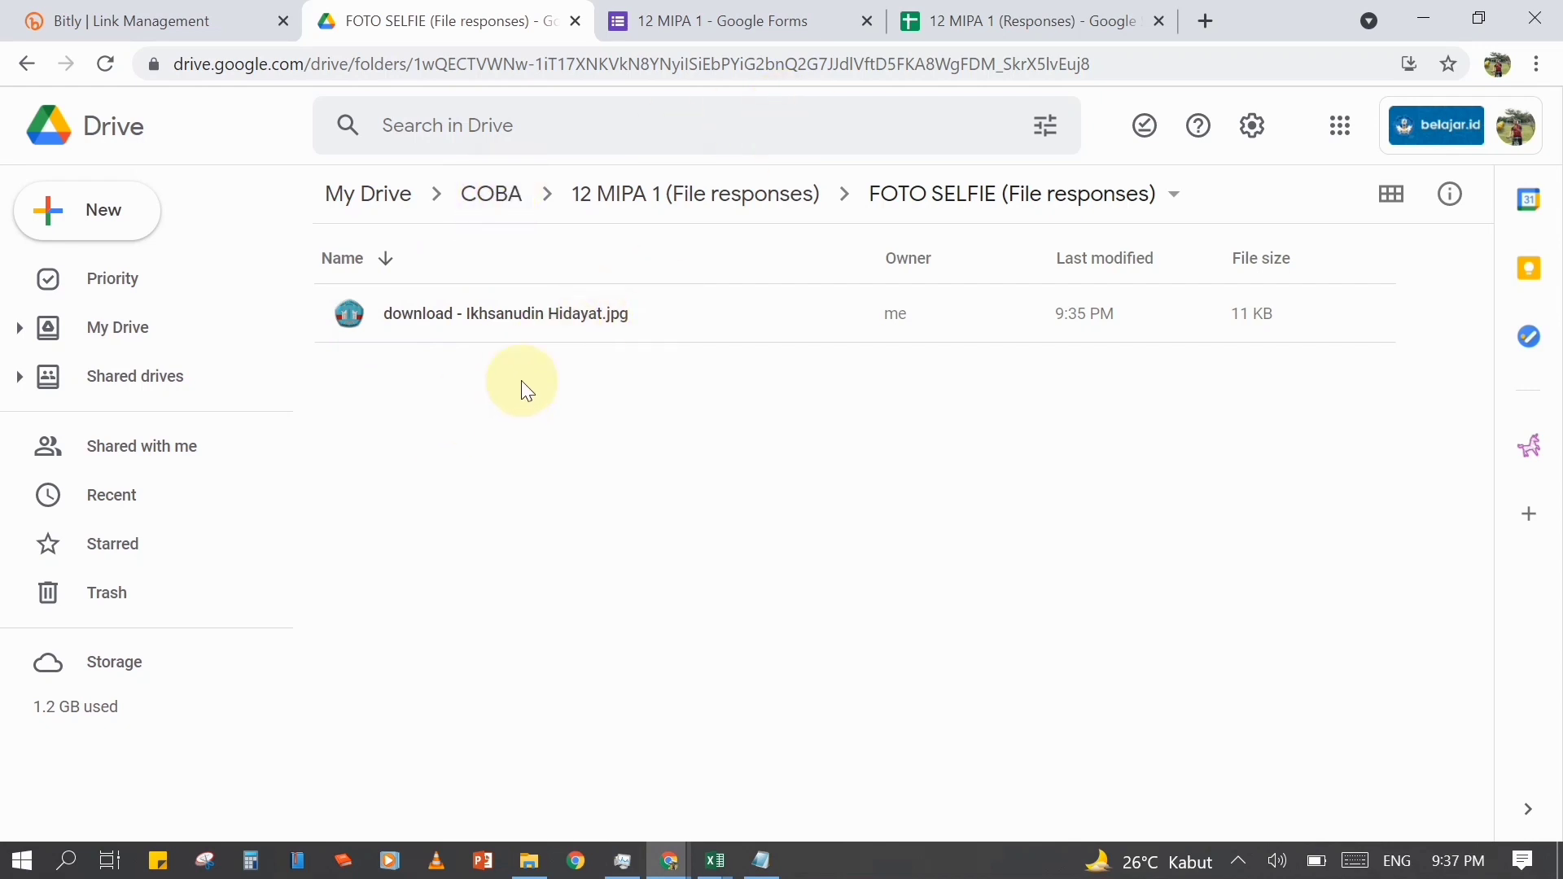
- Share the 12 MIPA 1 (File responses) folder in Drive's COBA folder so that anyone with the link can view it
left_click(977, 33)
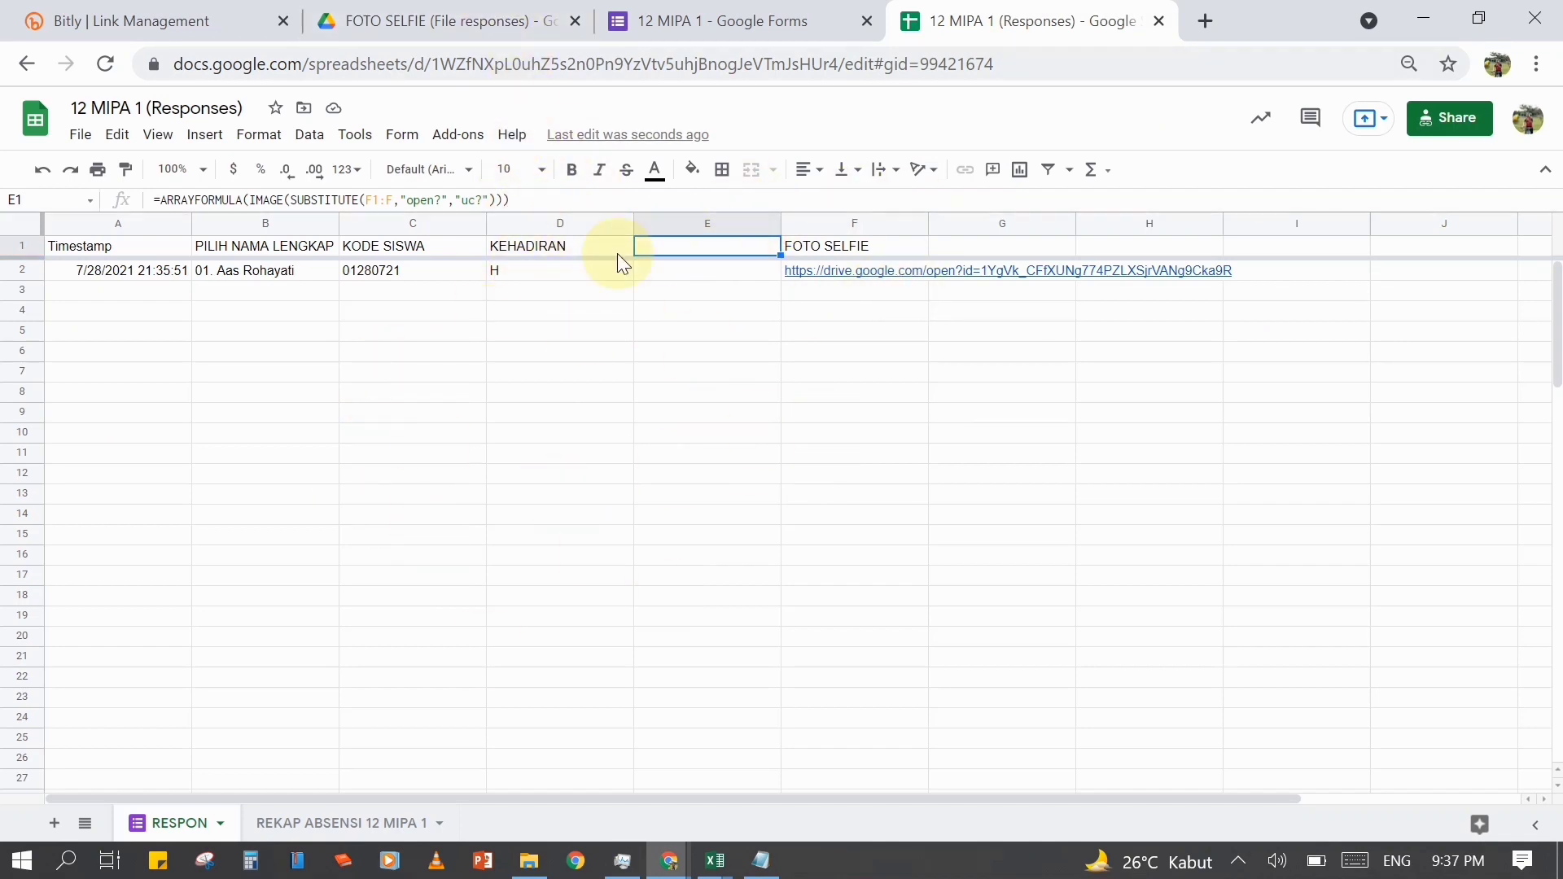
left_click(472, 24)
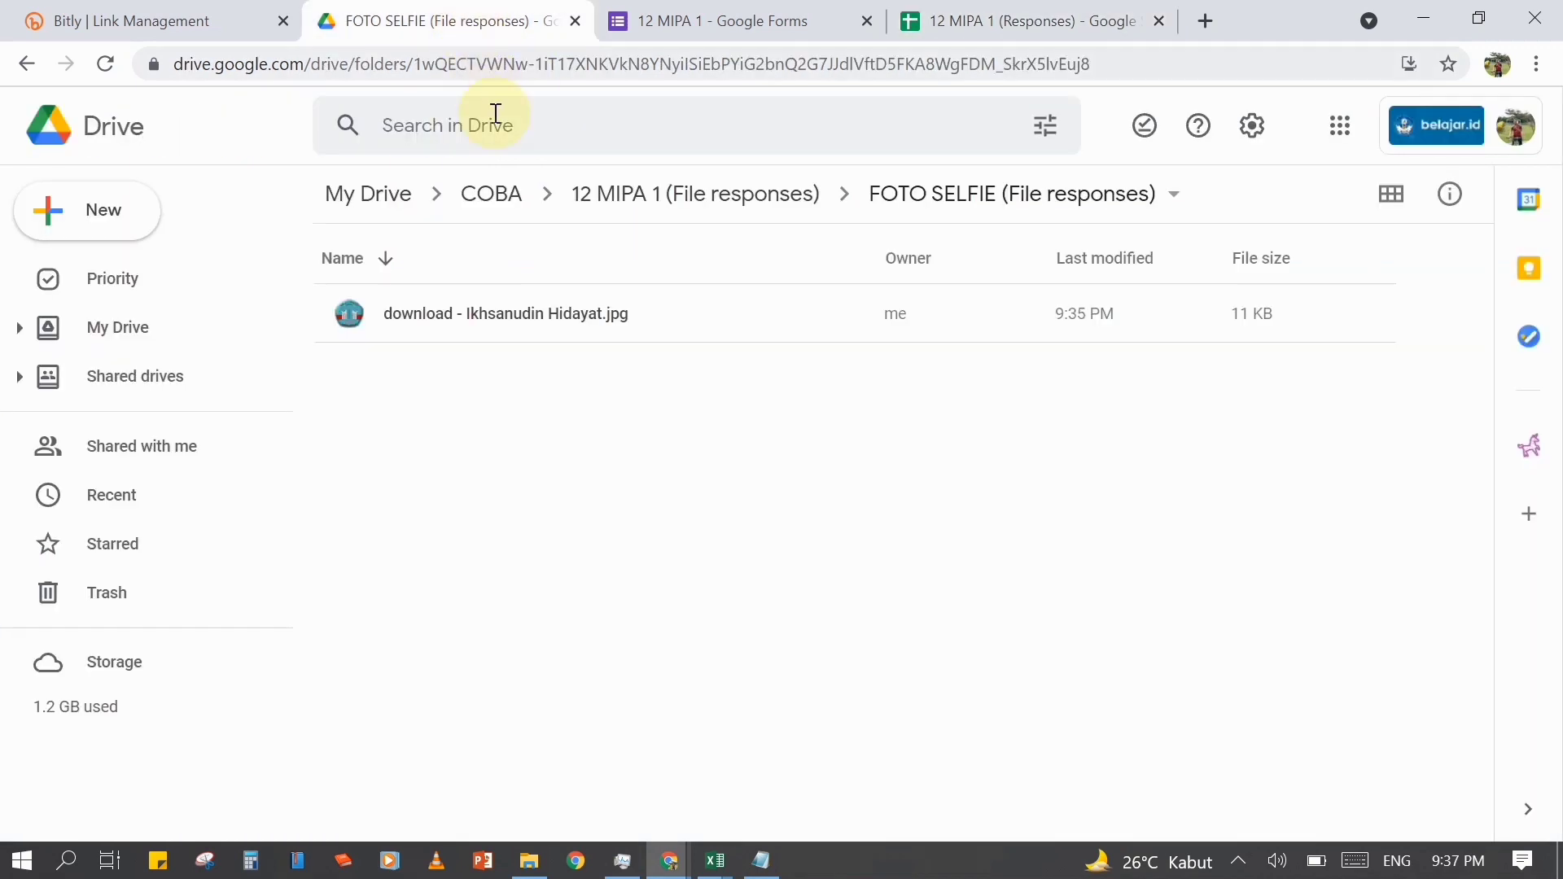
left_click(518, 204)
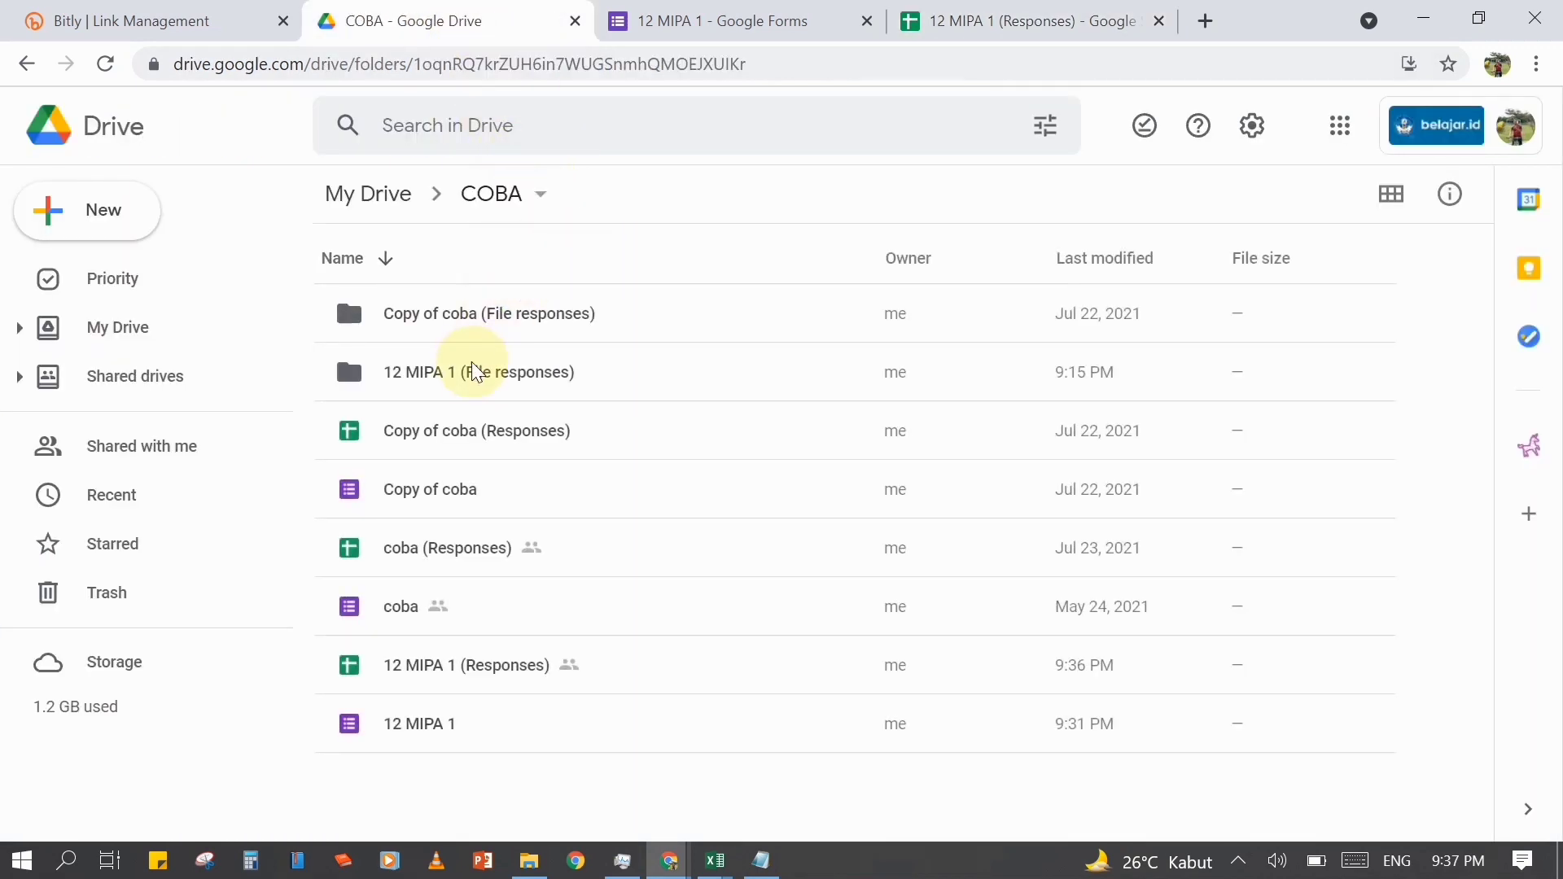
left_click(473, 377)
right_click(473, 379)
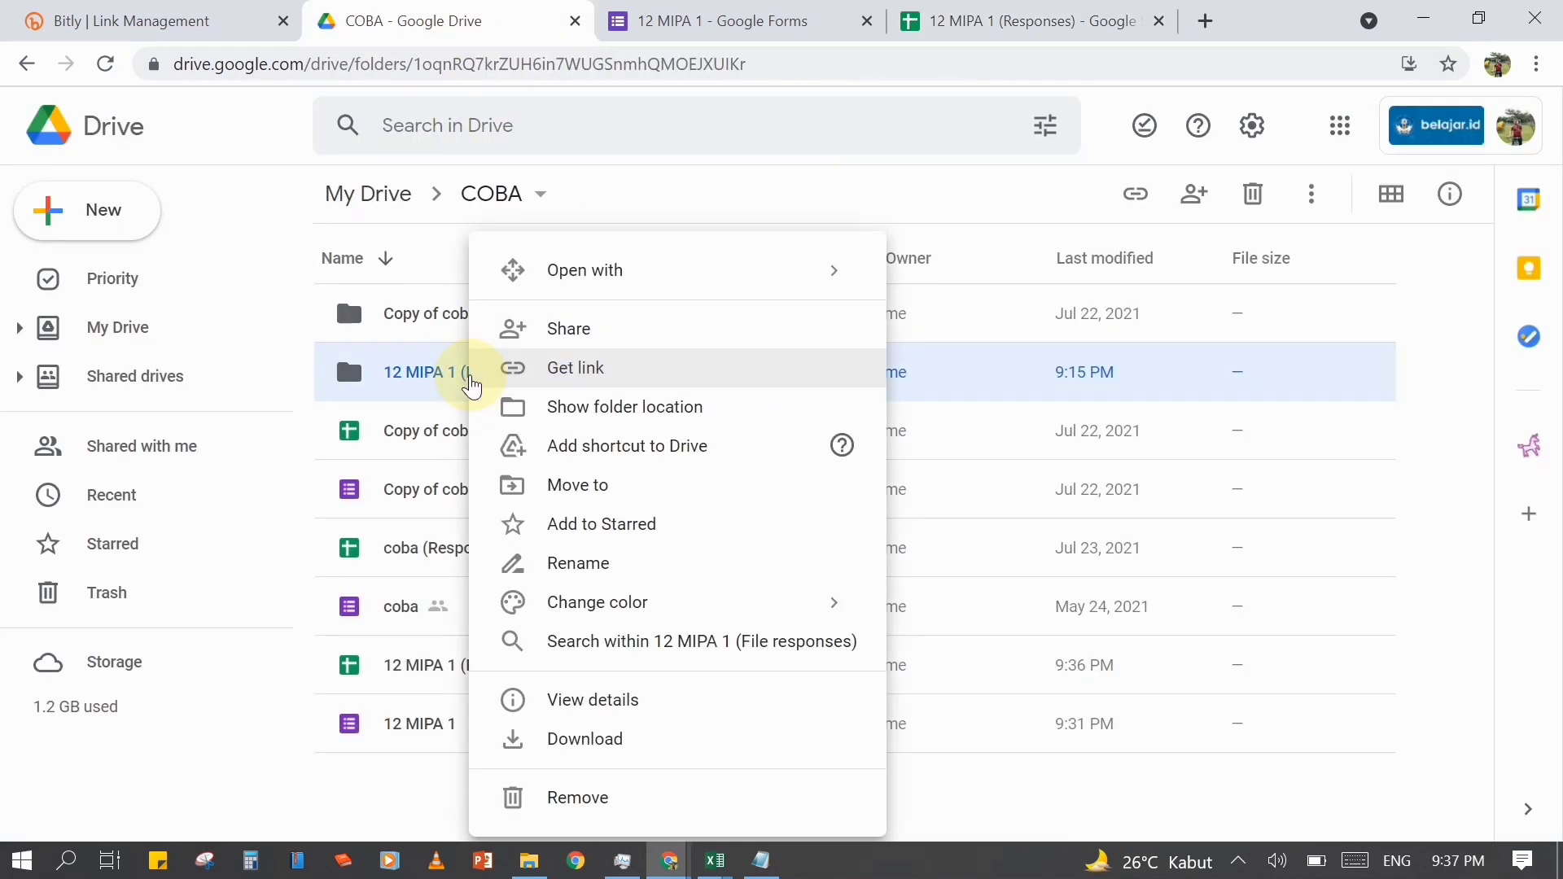
left_click(621, 331)
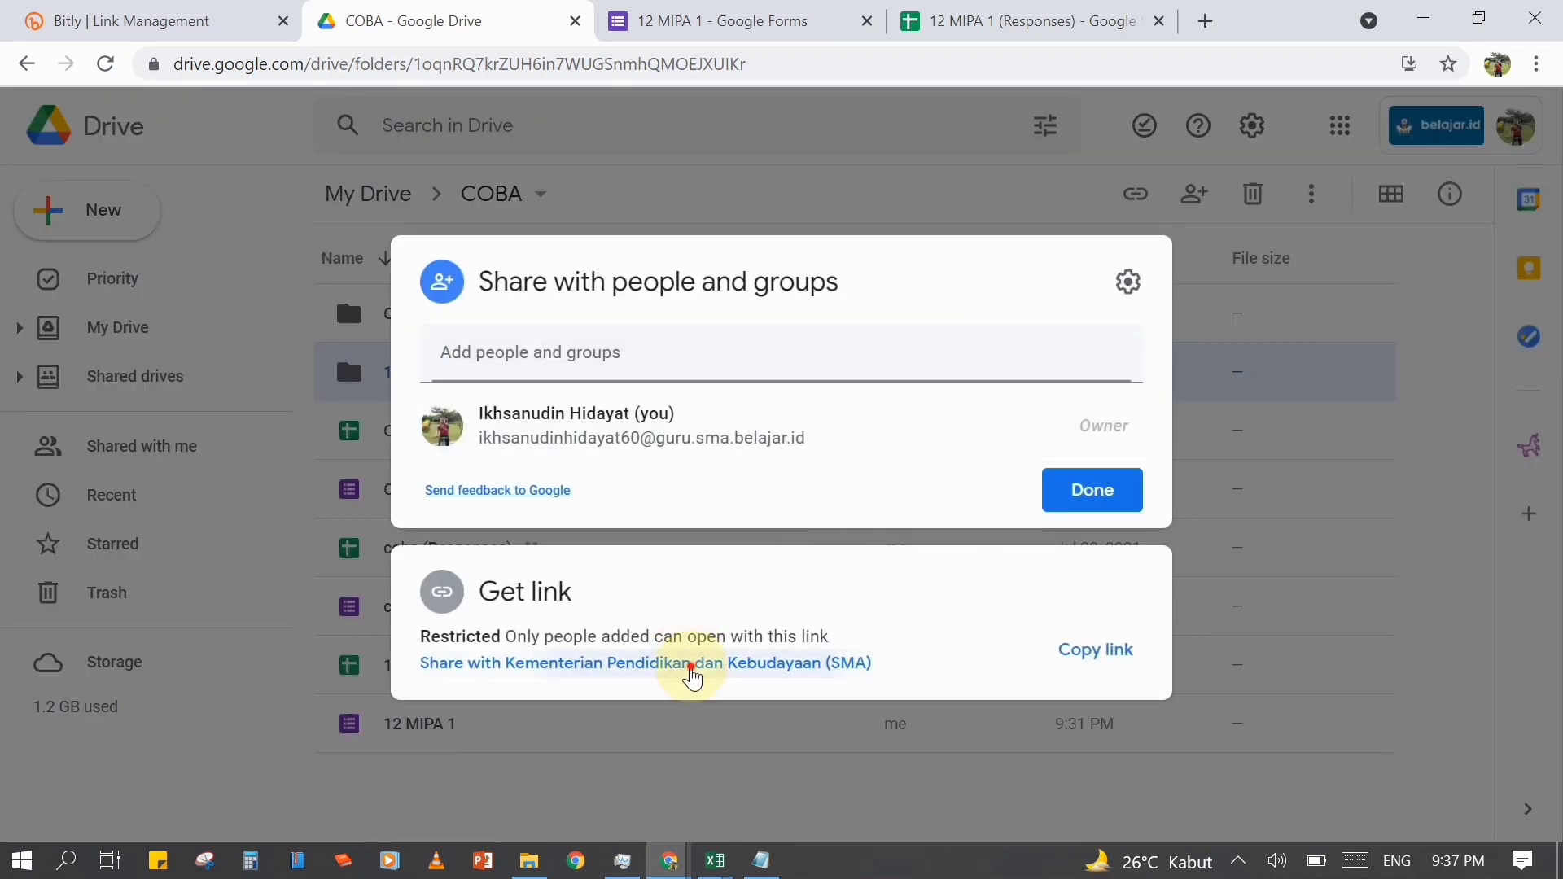
left_click(694, 667)
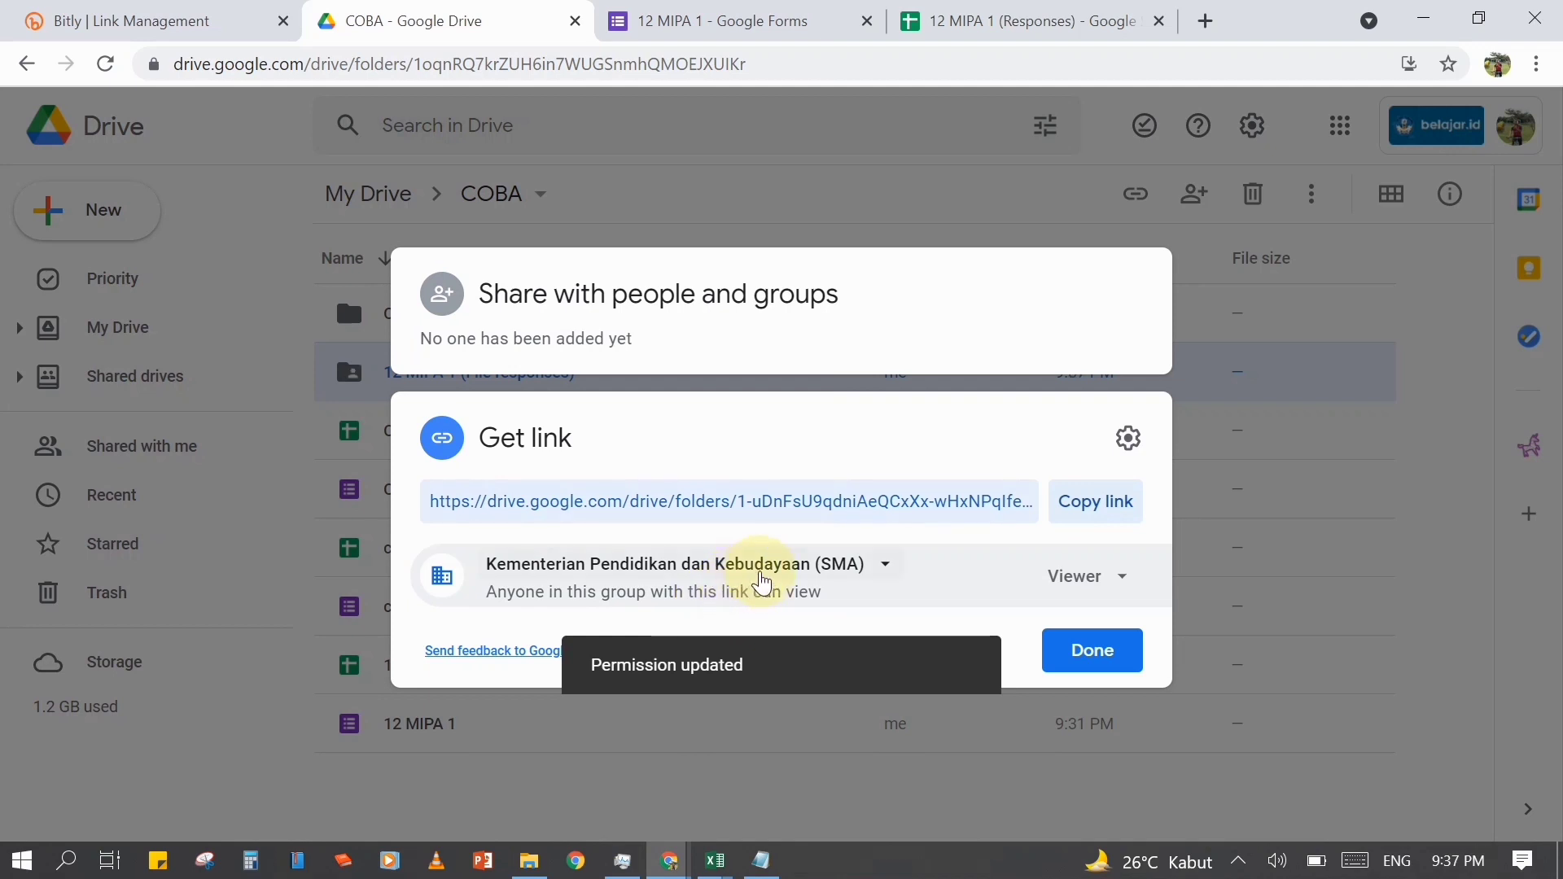
left_click(765, 576)
left_click(733, 606)
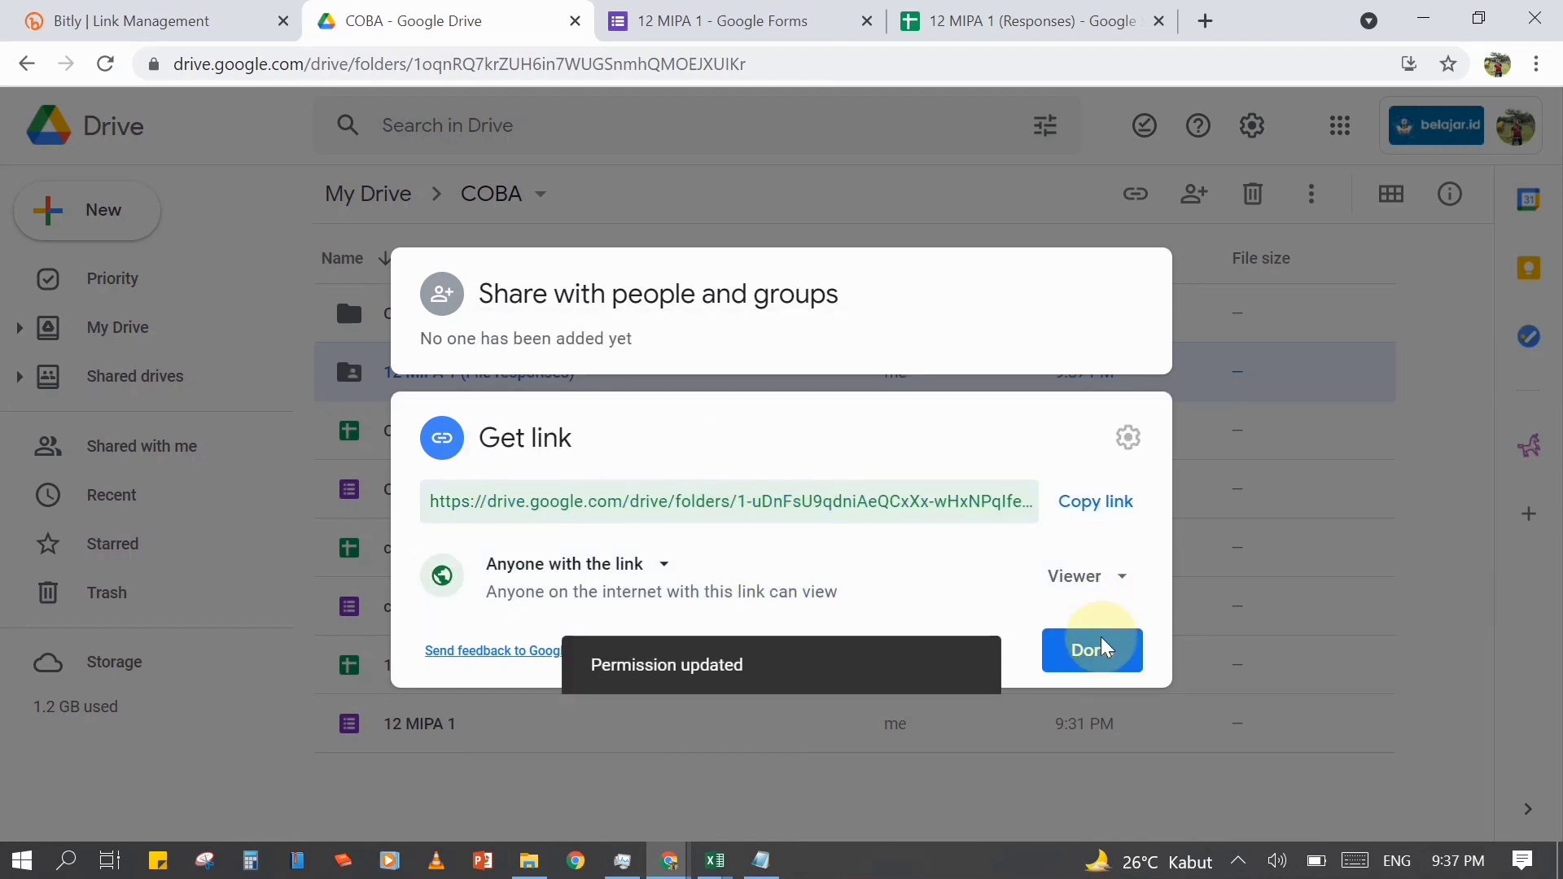
left_click(1093, 651)
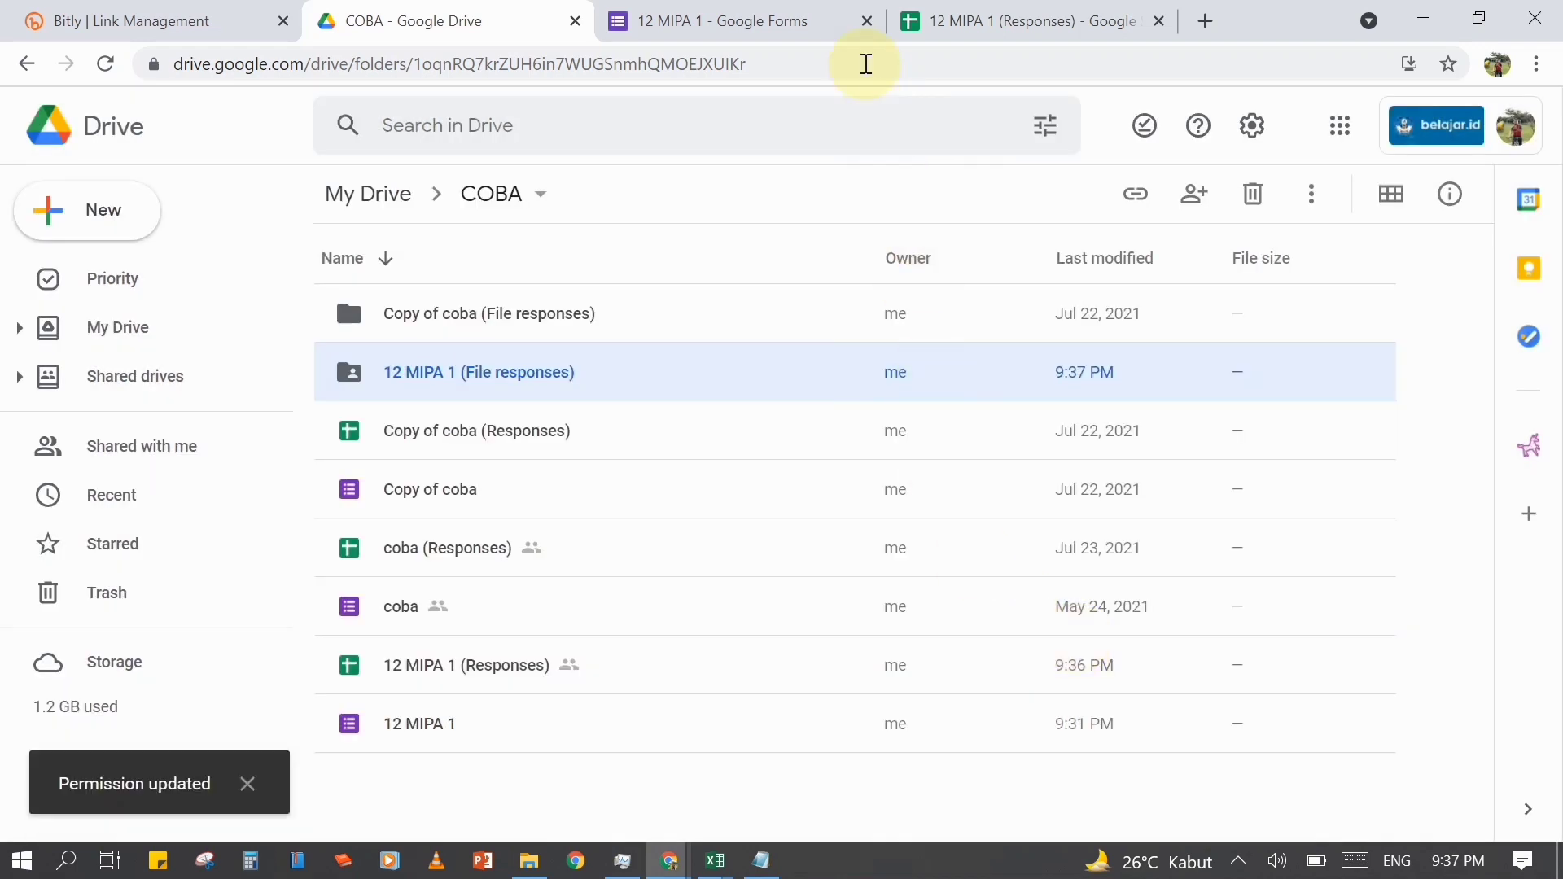
- Reload the 12 MIPA 1 (Responses) spreadsheet and check cell E2 of the RESPON sheet for the photo
left_click(942, 26)
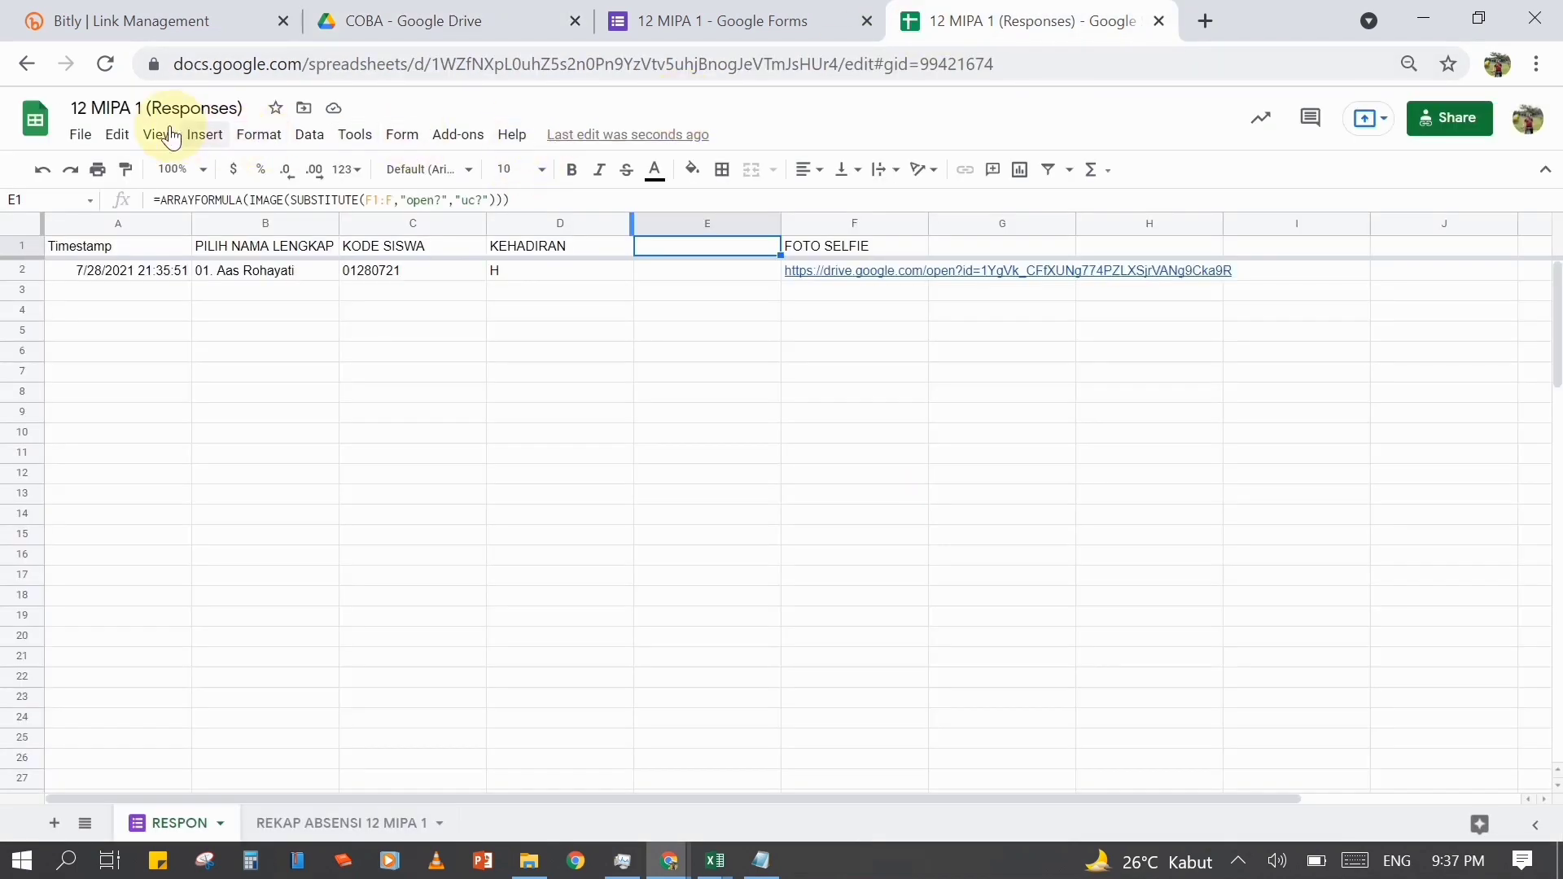
left_click(104, 65)
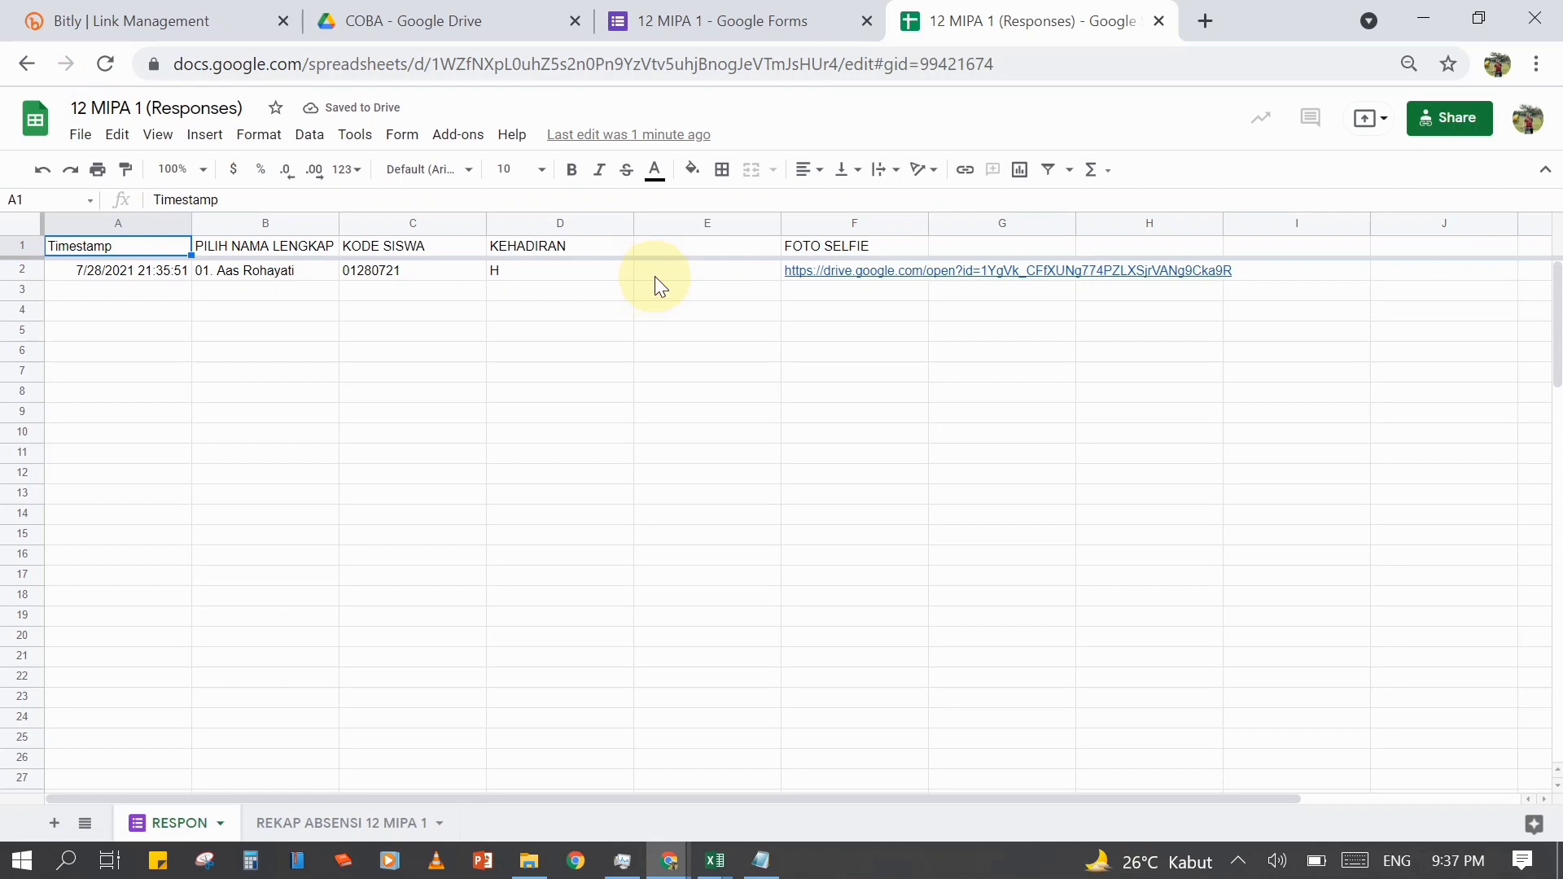
left_click(659, 284)
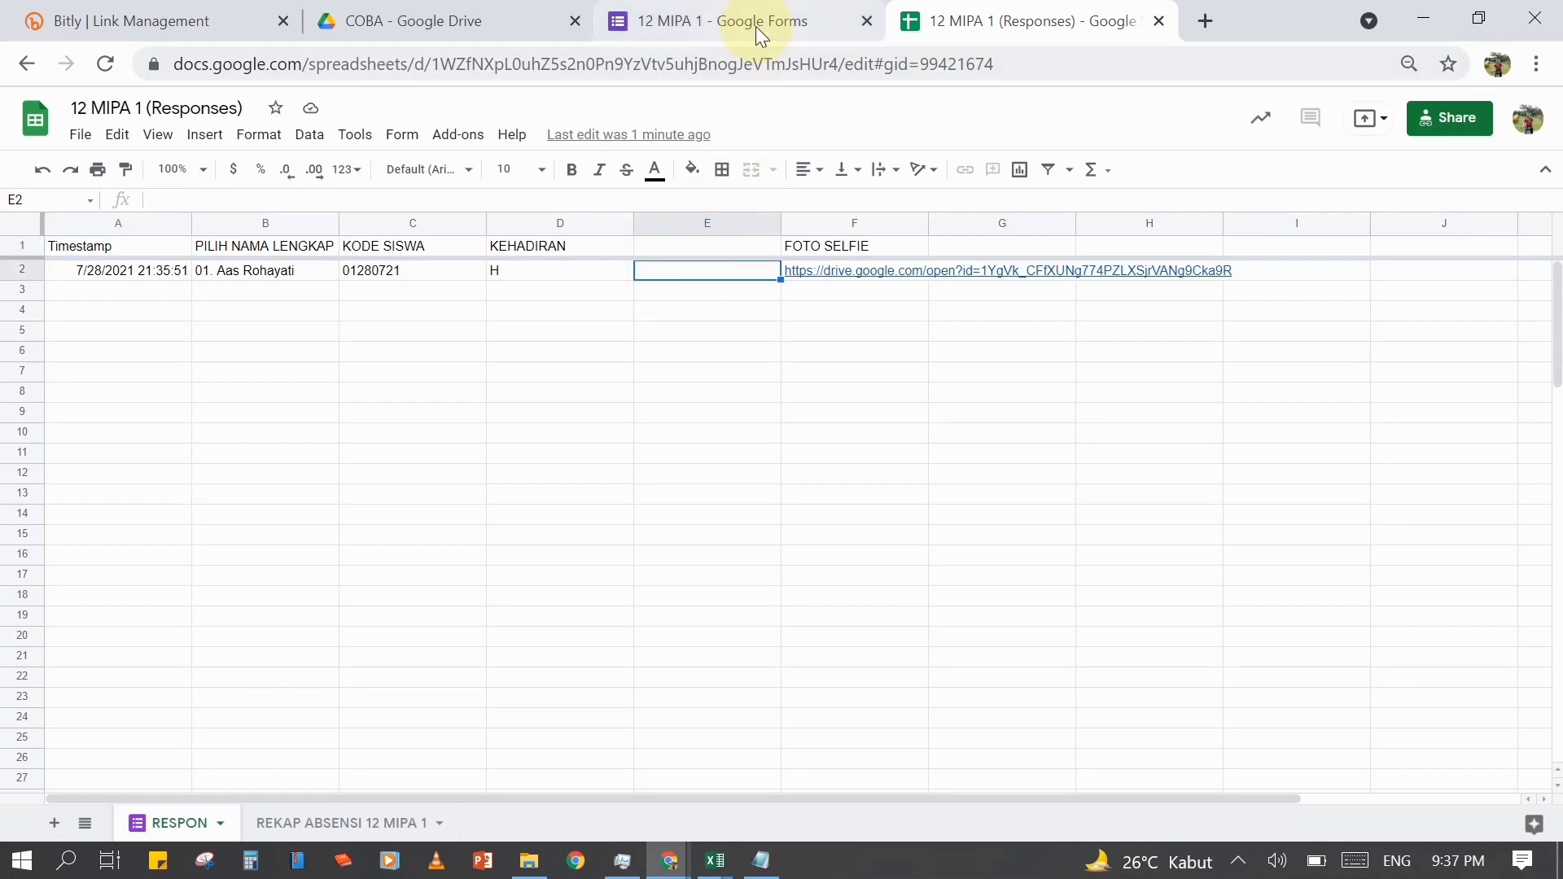
- Copy the short link bit.ly/AKelas12MIPA2 from Bitly and return to the responses spreadsheet
left_click(164, 21)
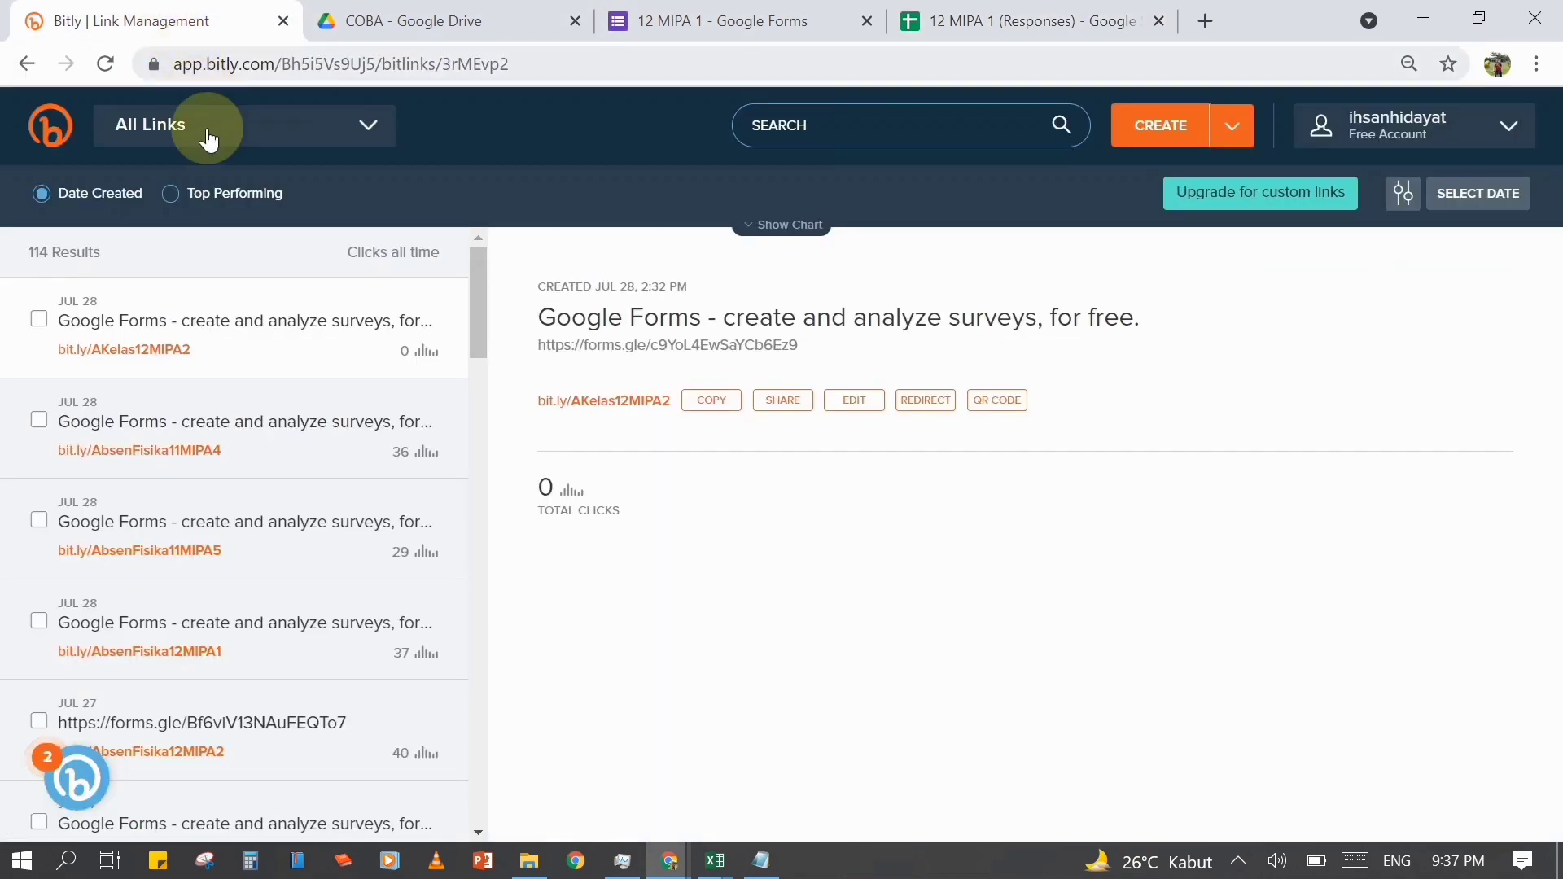
left_click(730, 415)
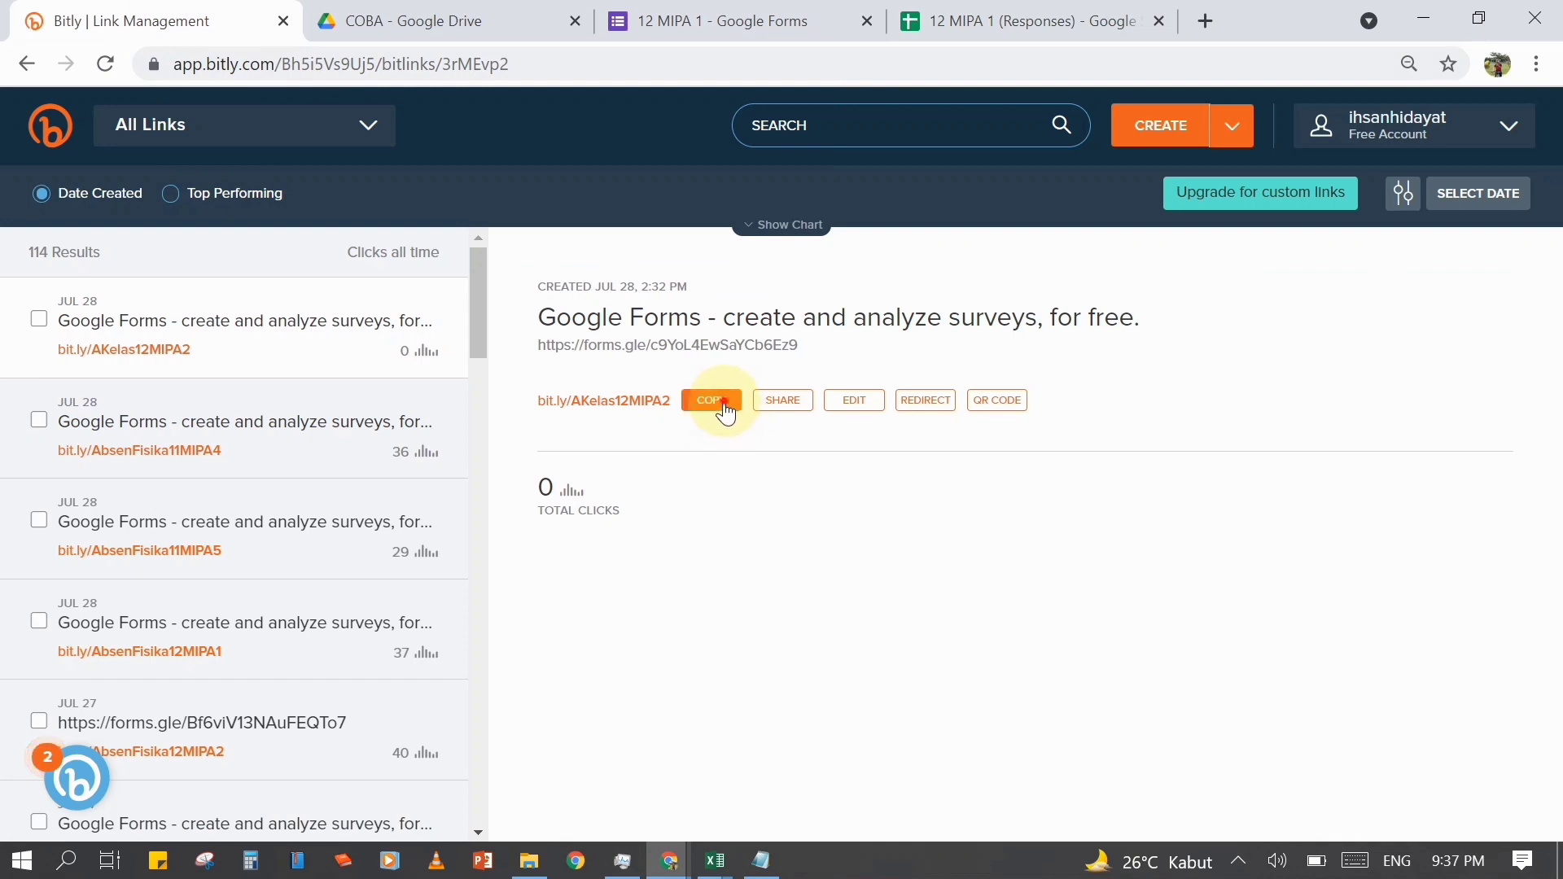
left_click(725, 25)
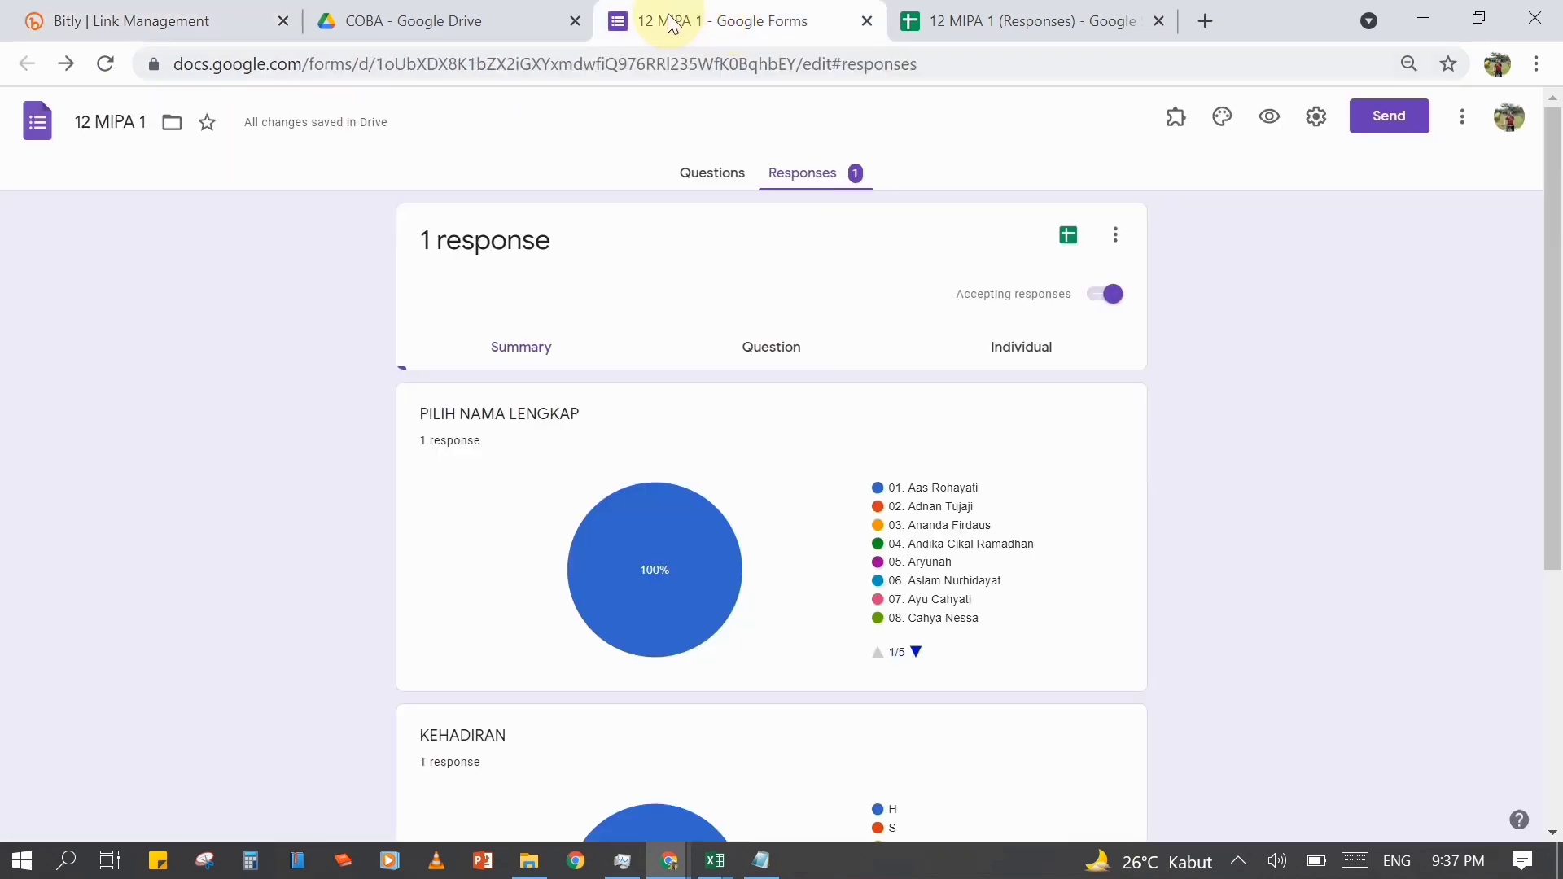
left_click(1067, 20)
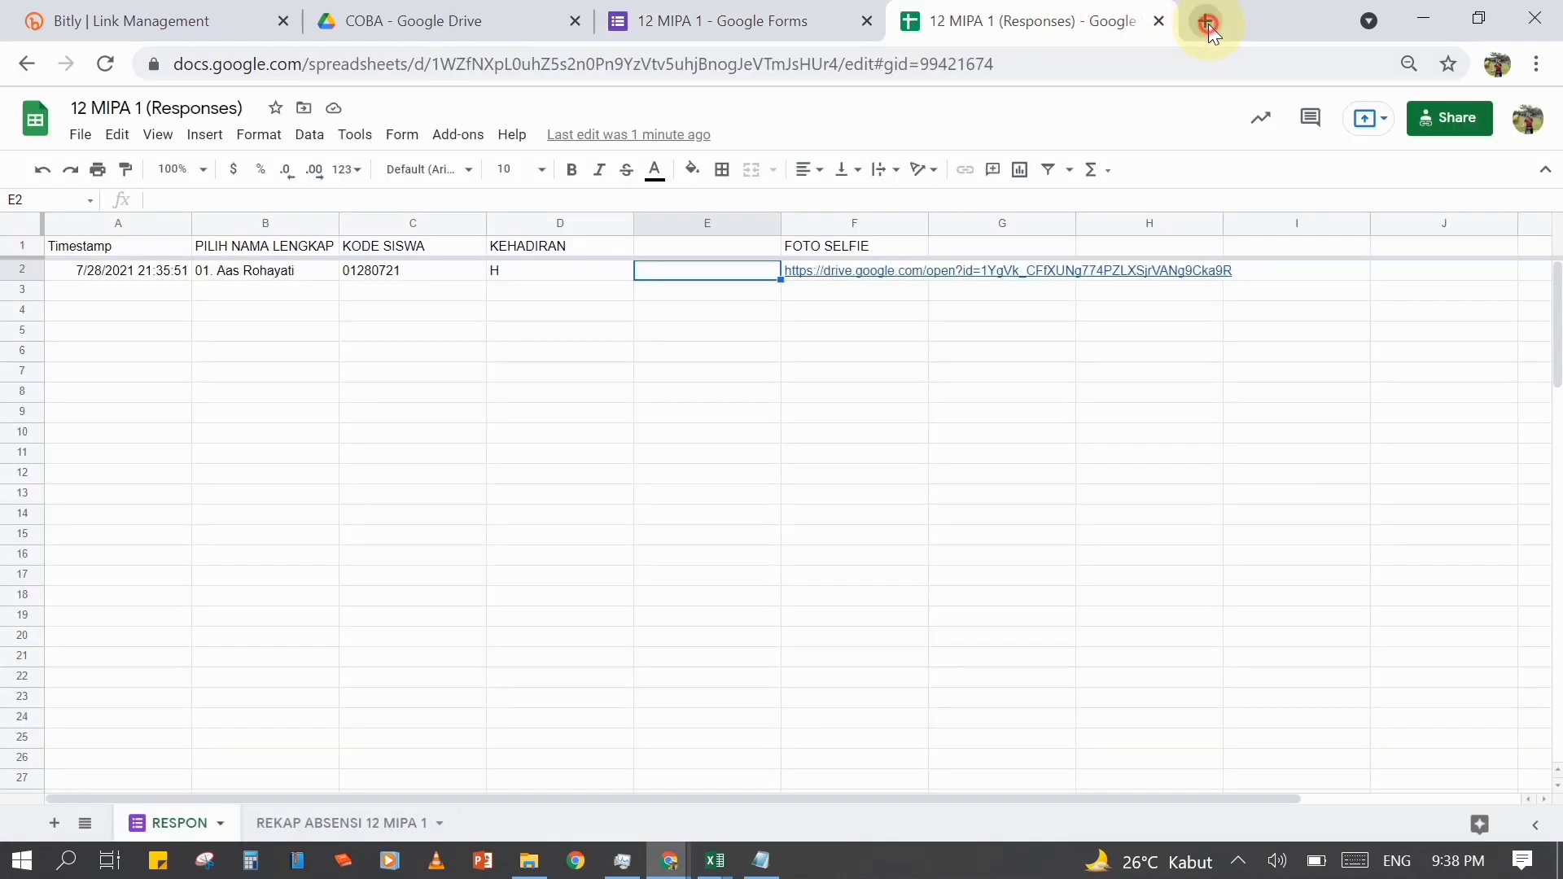
- Open a blank browser tab, detach it into its own window and stretch that window to the full screen height
left_click(1208, 23)
left_click_drag(1062, 21, 977, 139)
left_click(1463, 20)
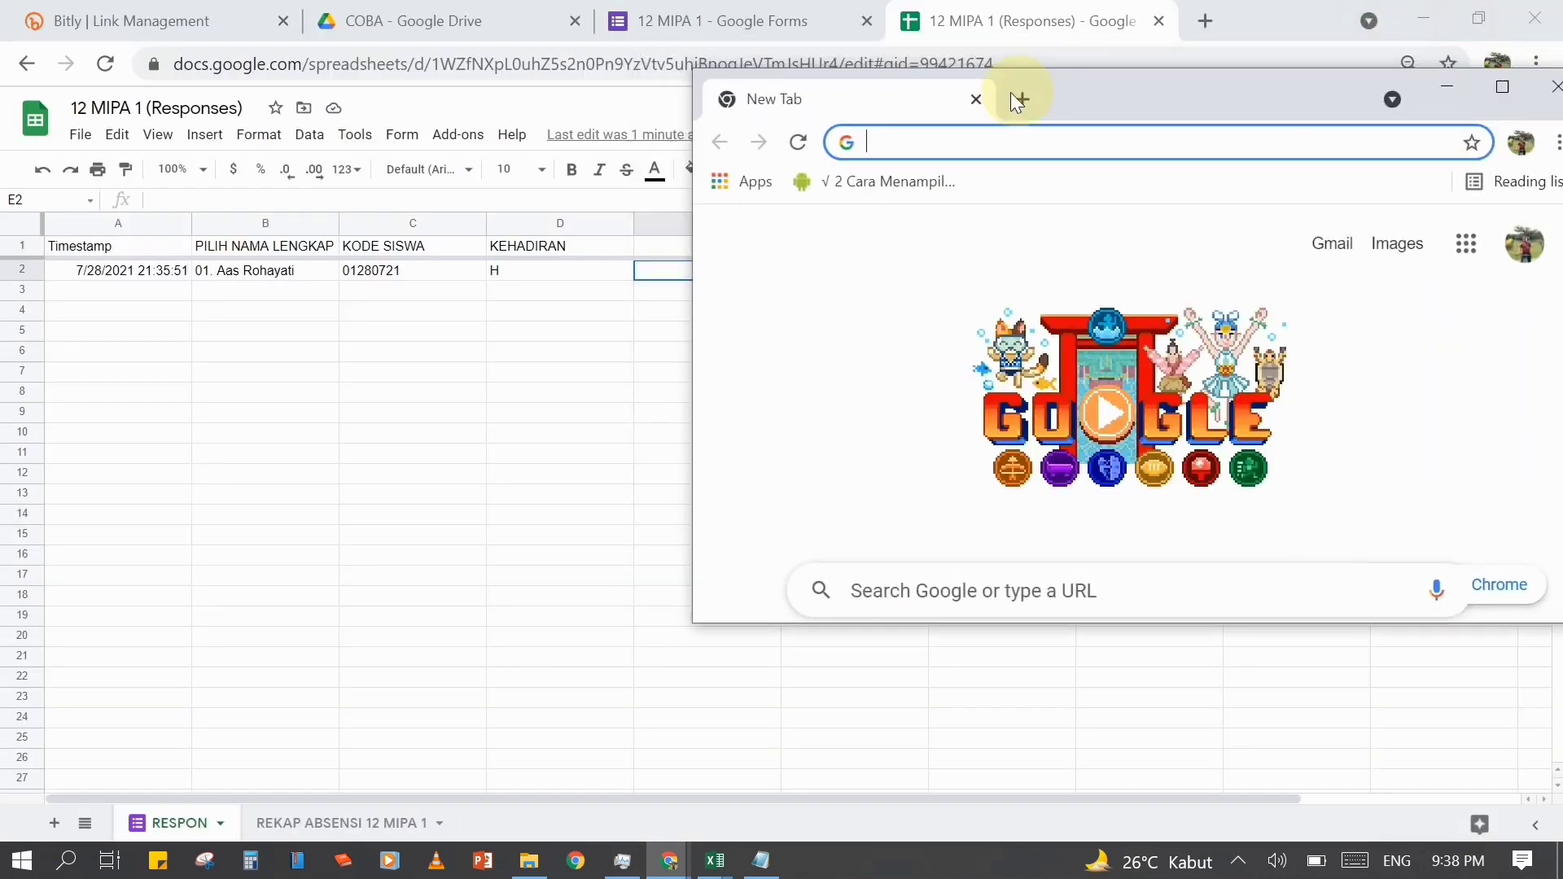
left_click_drag(1083, 86, 397, 28)
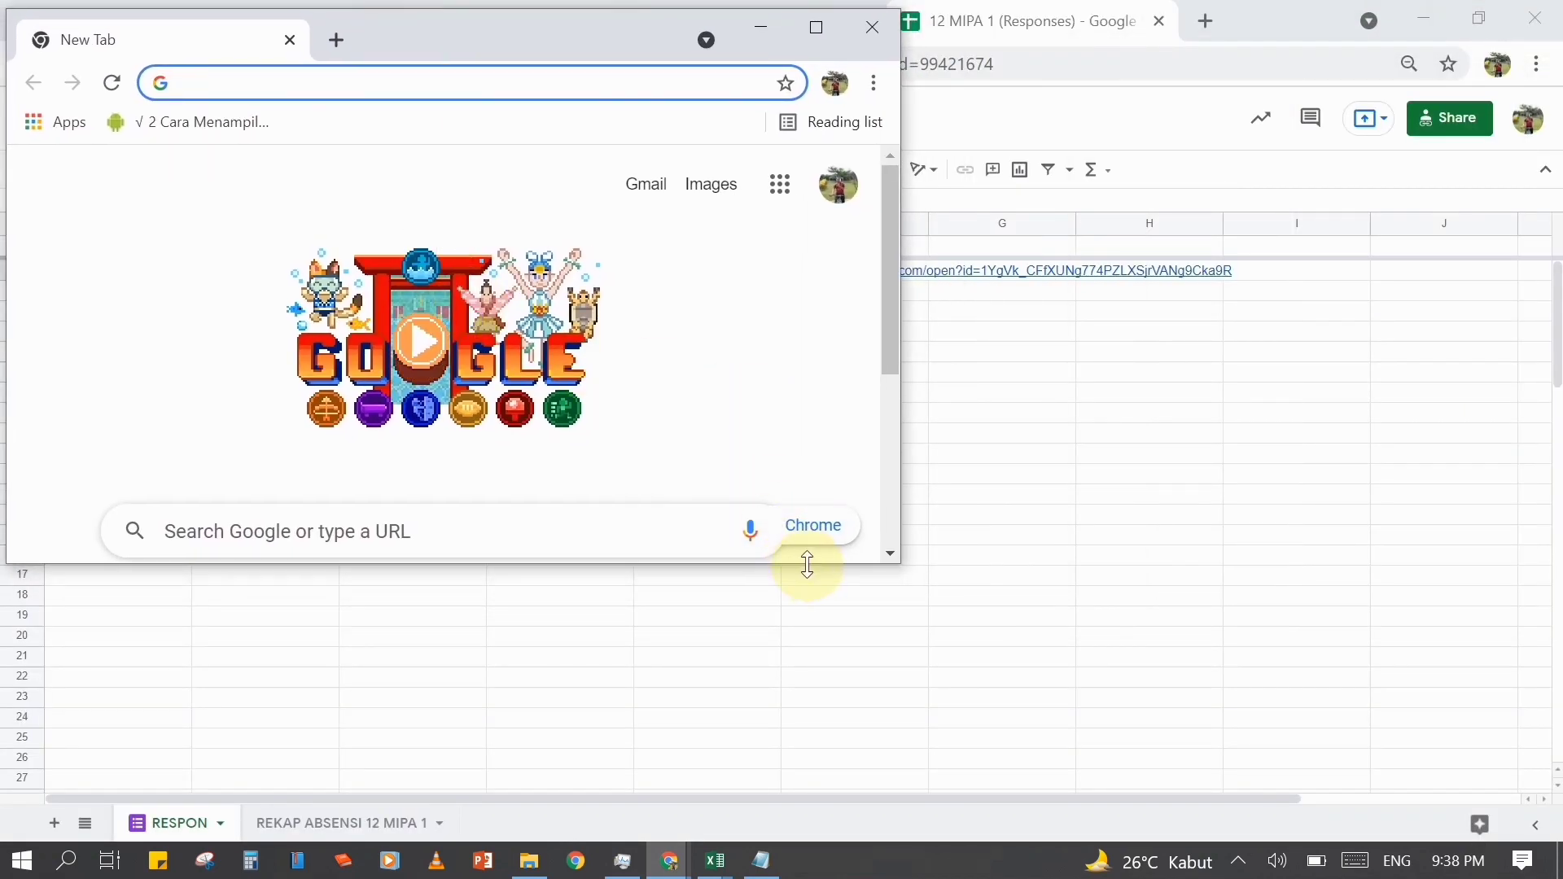
left_click_drag(804, 563, 774, 844)
- Restore the spreadsheet window from full screen, place it on the right half of the desktop and extend it to full height
left_click(1053, 583)
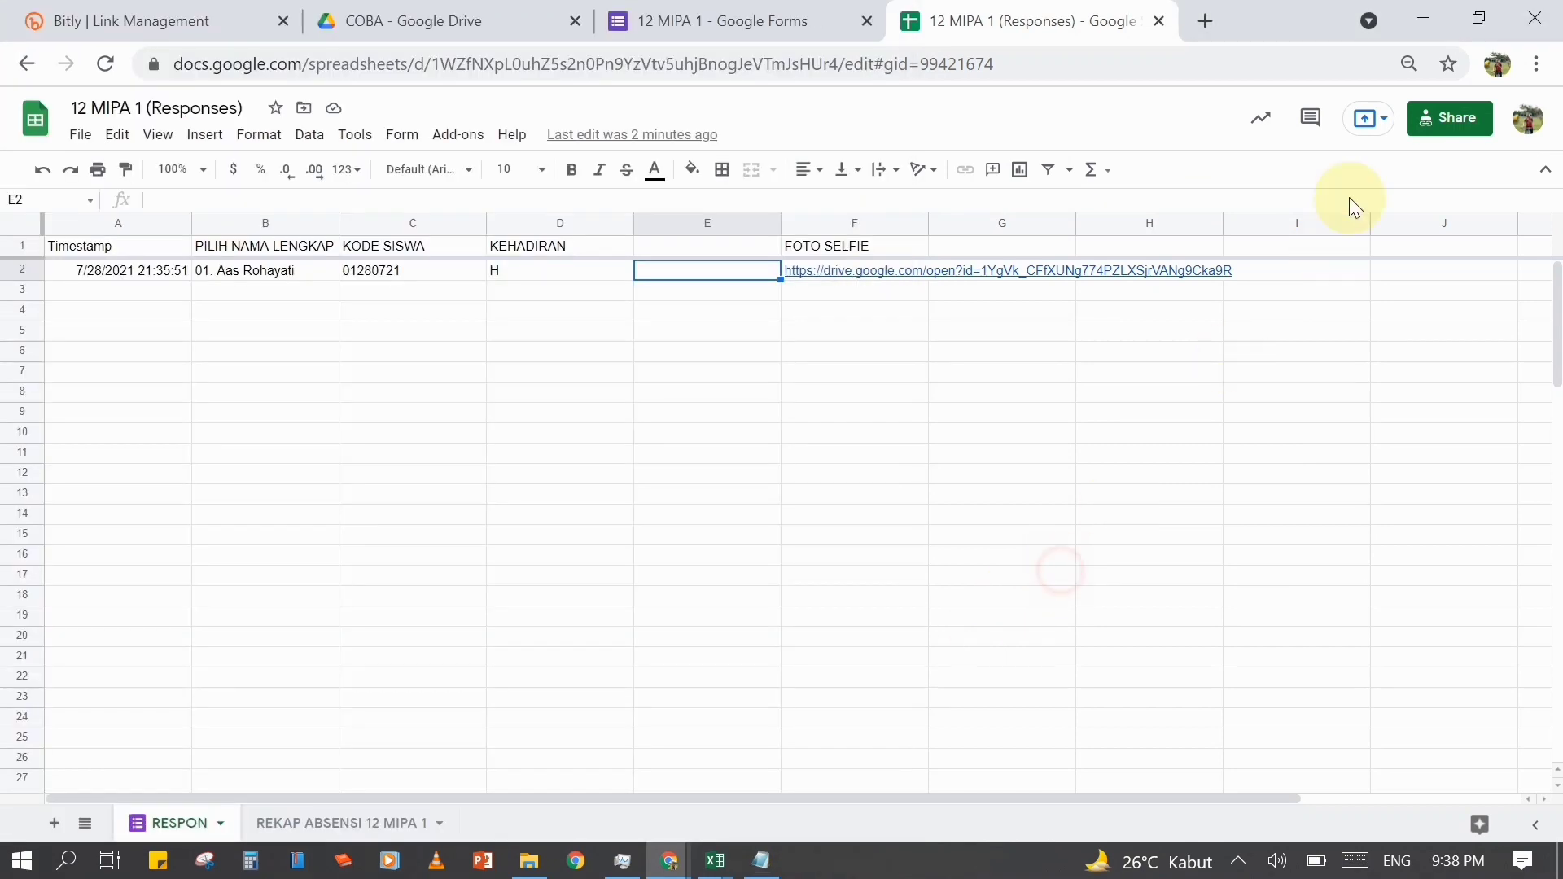
left_click(1475, 25)
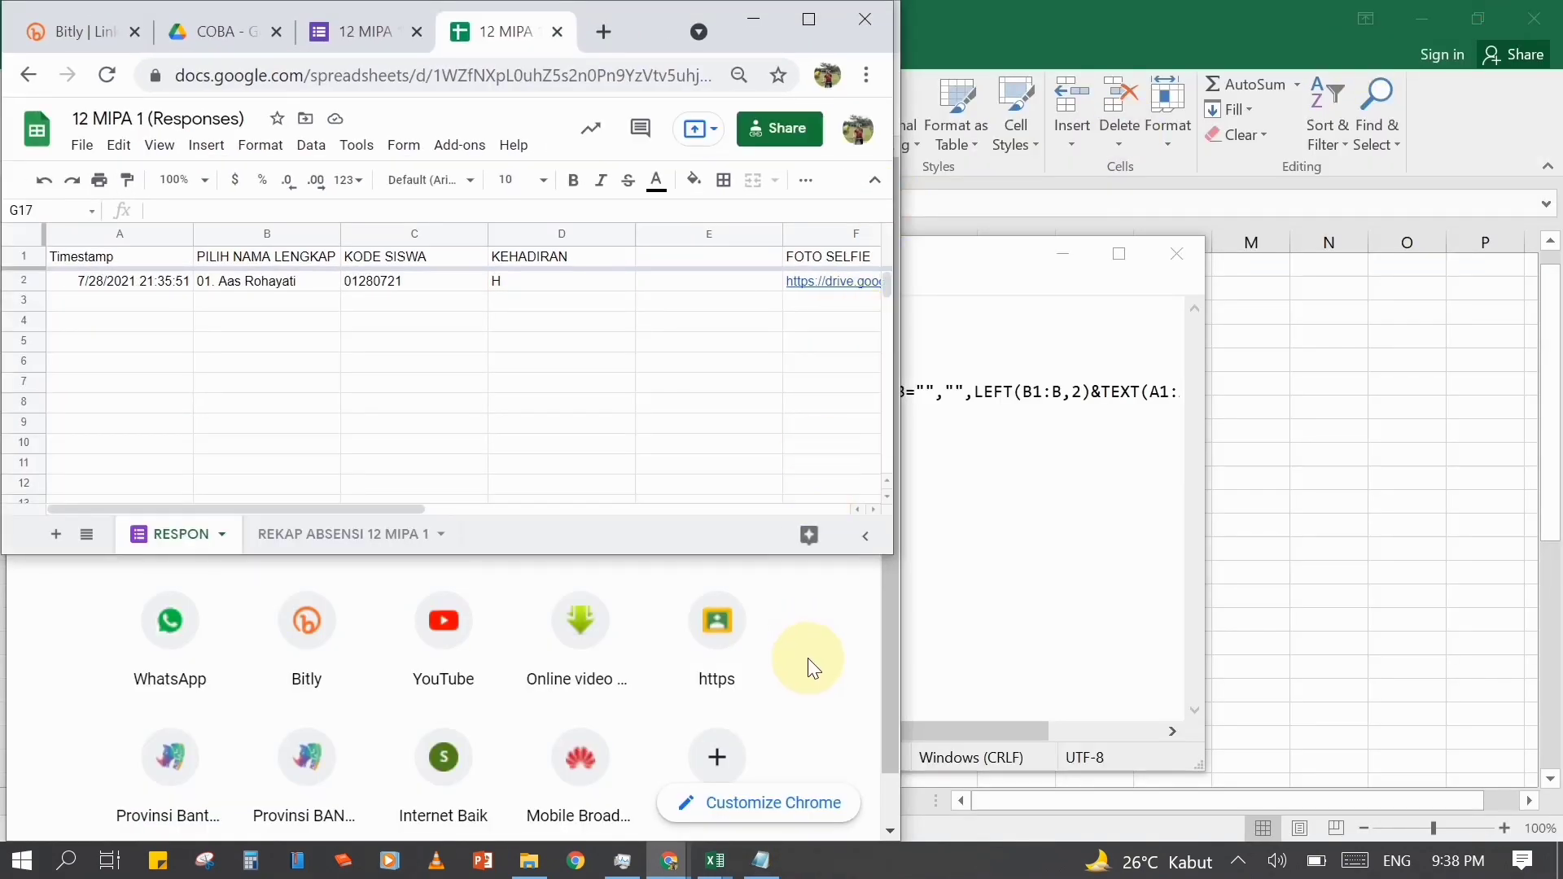
left_click(810, 659)
left_click_drag(529, 37, 613, 125)
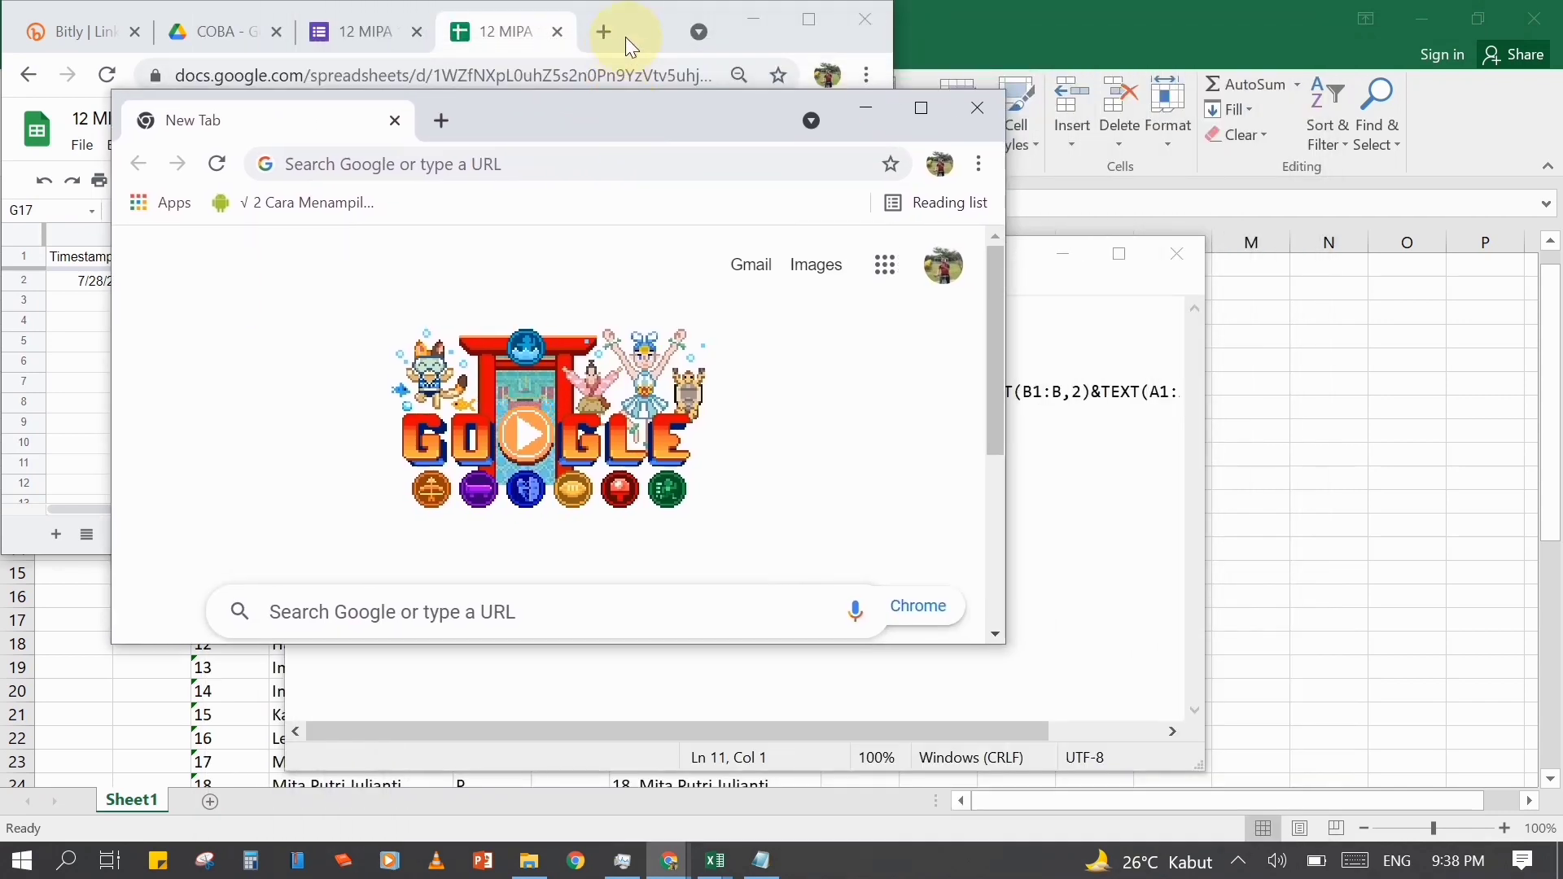
left_click_drag(654, 29, 1318, 34)
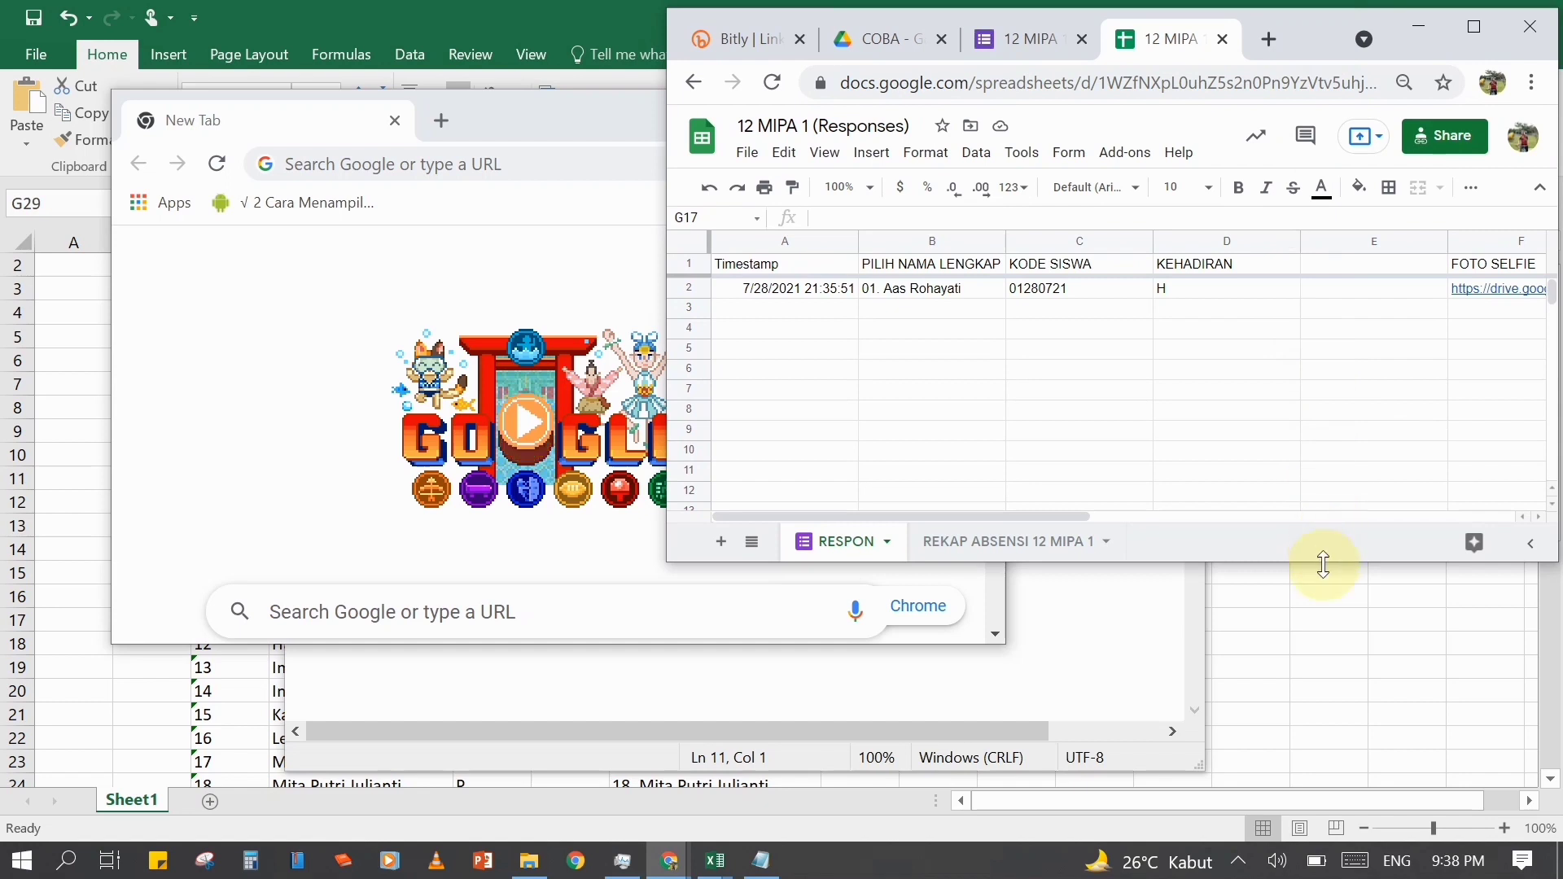
left_click_drag(1319, 560, 1314, 842)
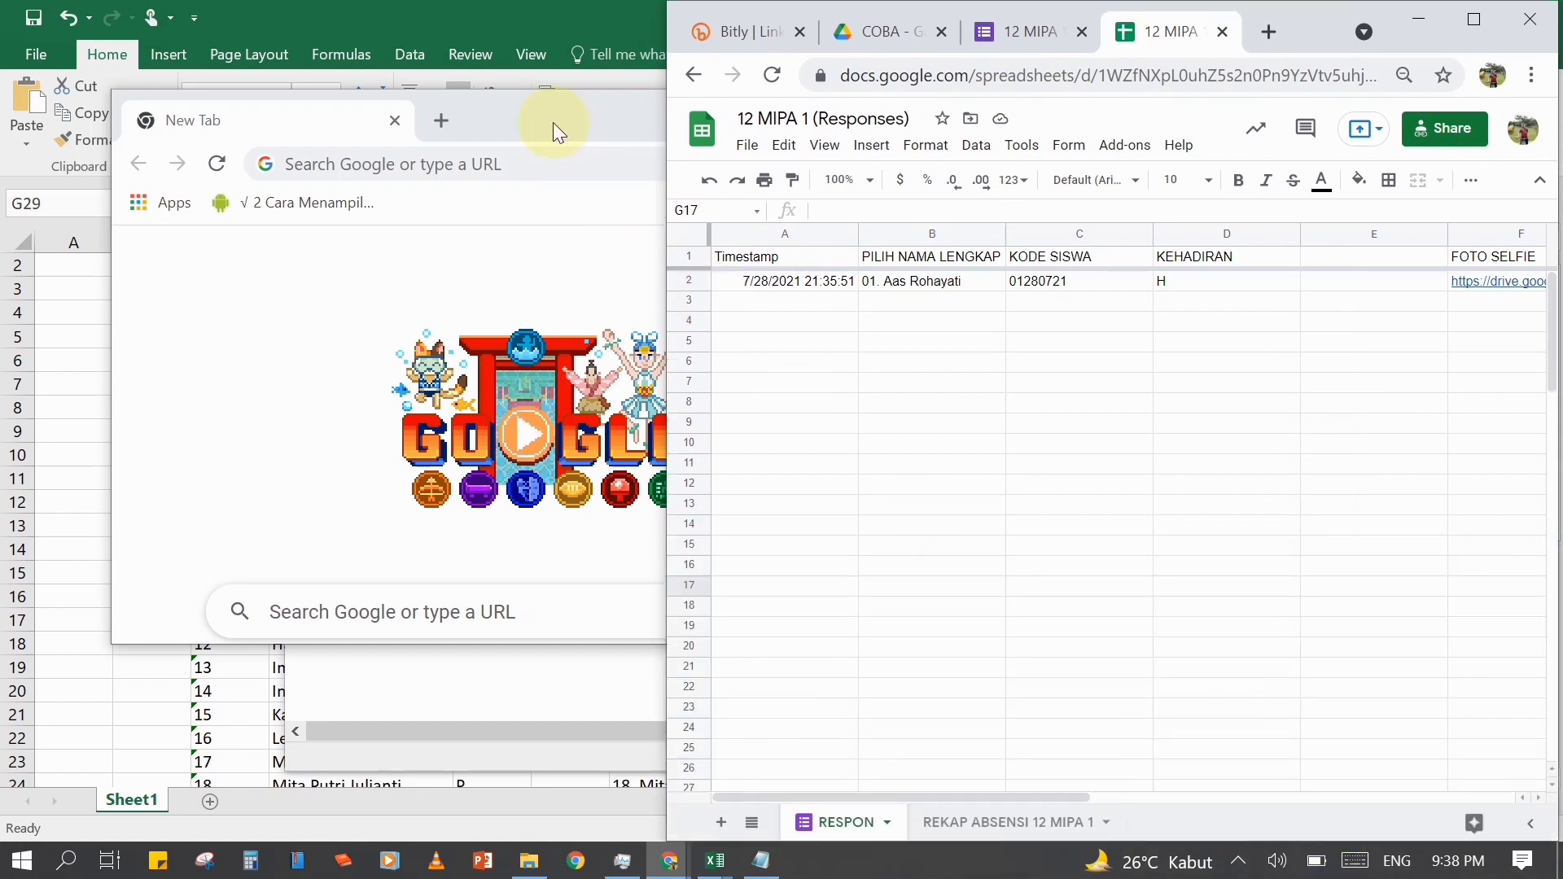
- Fit the blank browser window at full height beside the spreadsheet window and narrow both so they do not overlap
left_click_drag(482, 103, 387, 30)
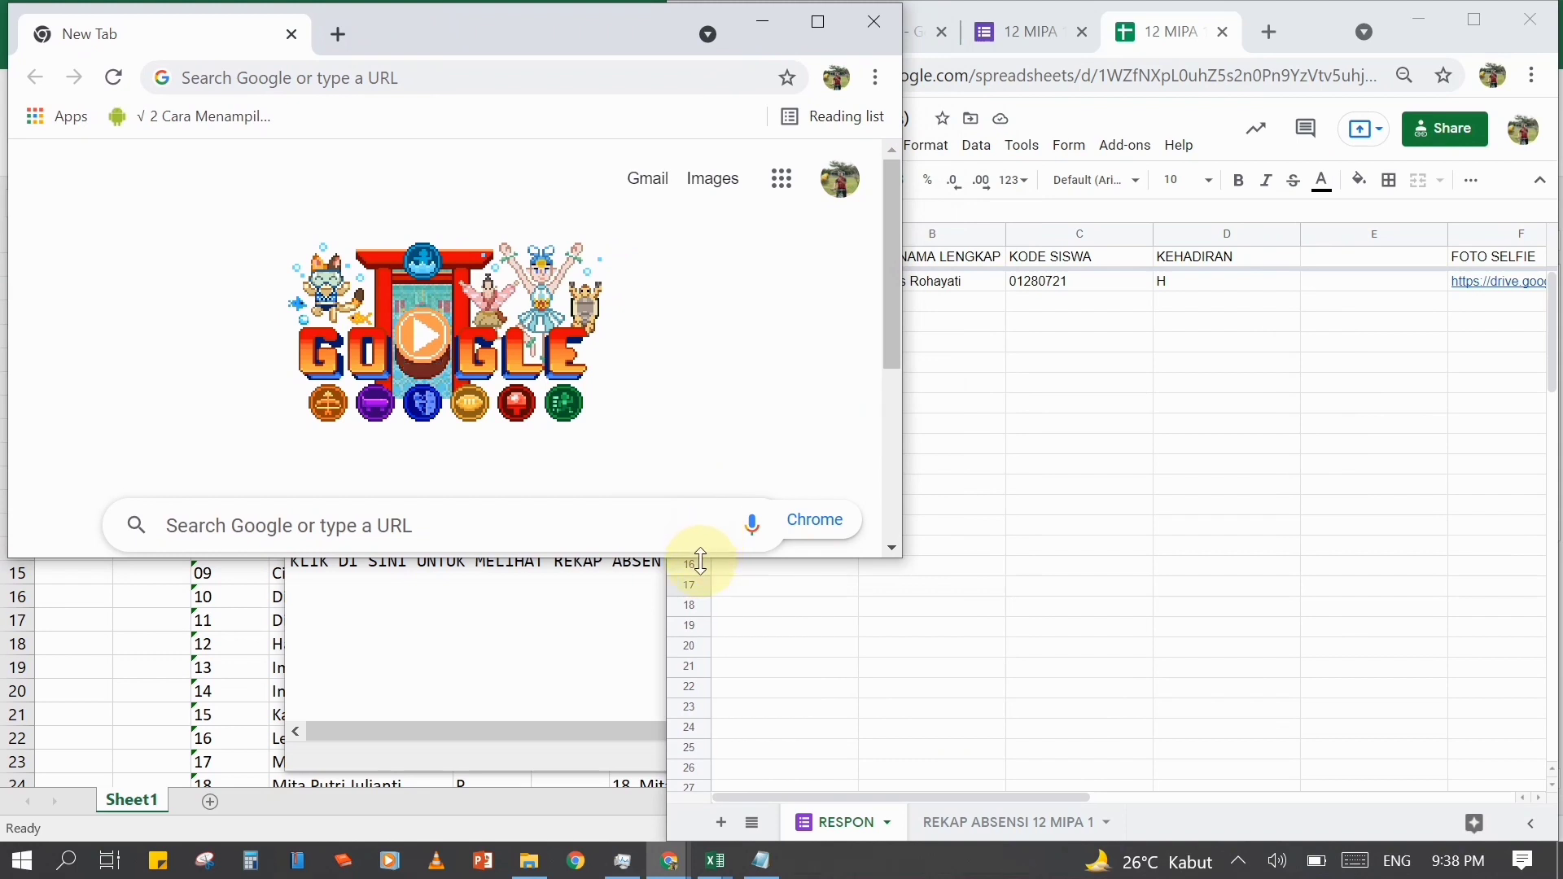
left_click_drag(700, 557, 696, 839)
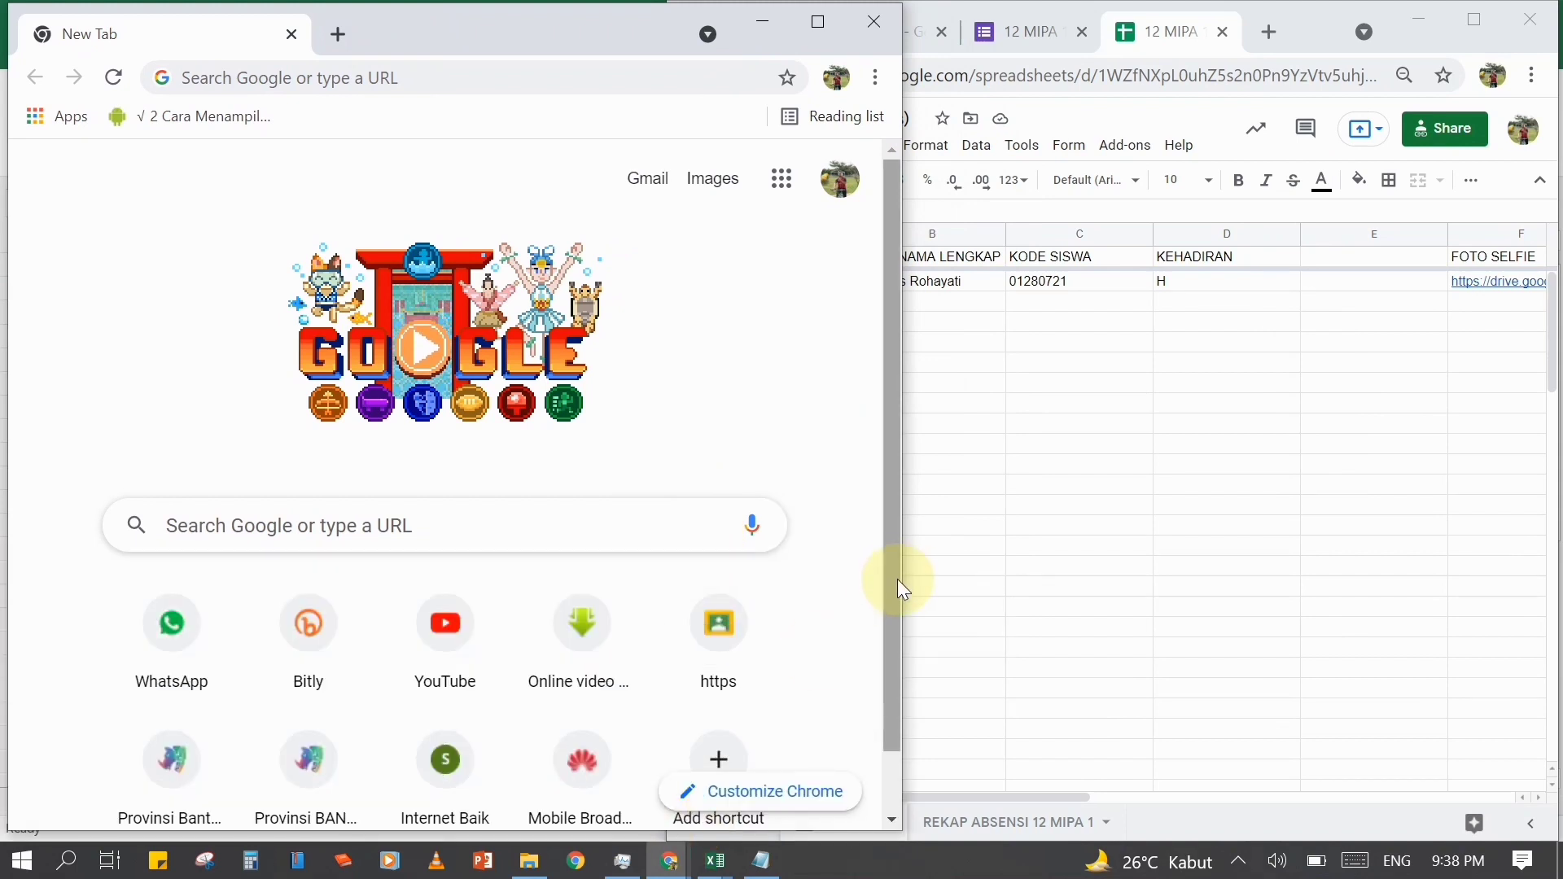
left_click_drag(899, 585, 698, 592)
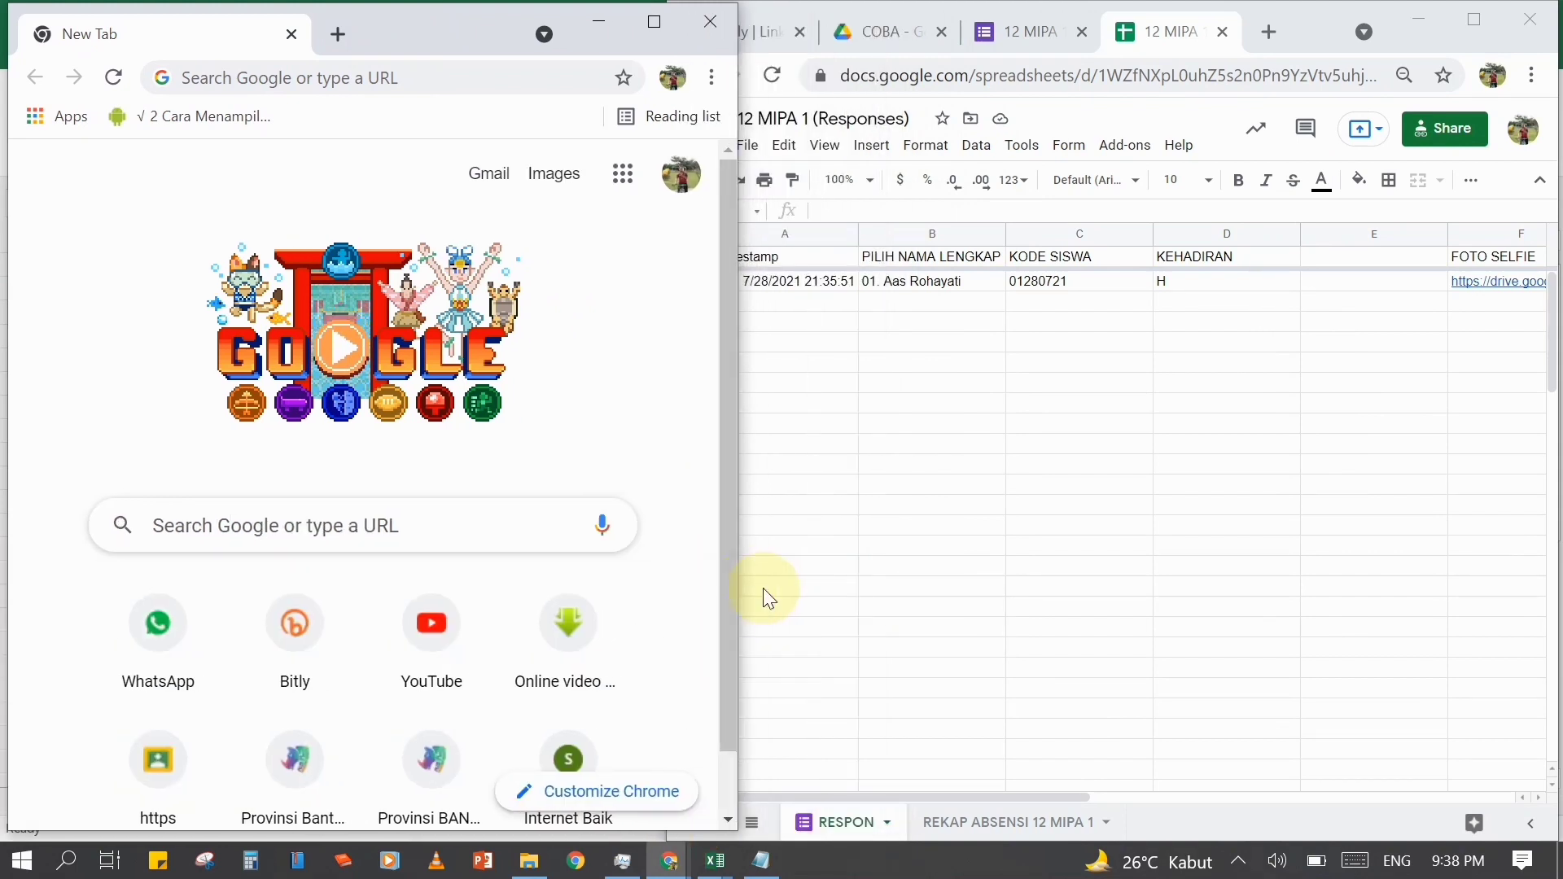
left_click(980, 551)
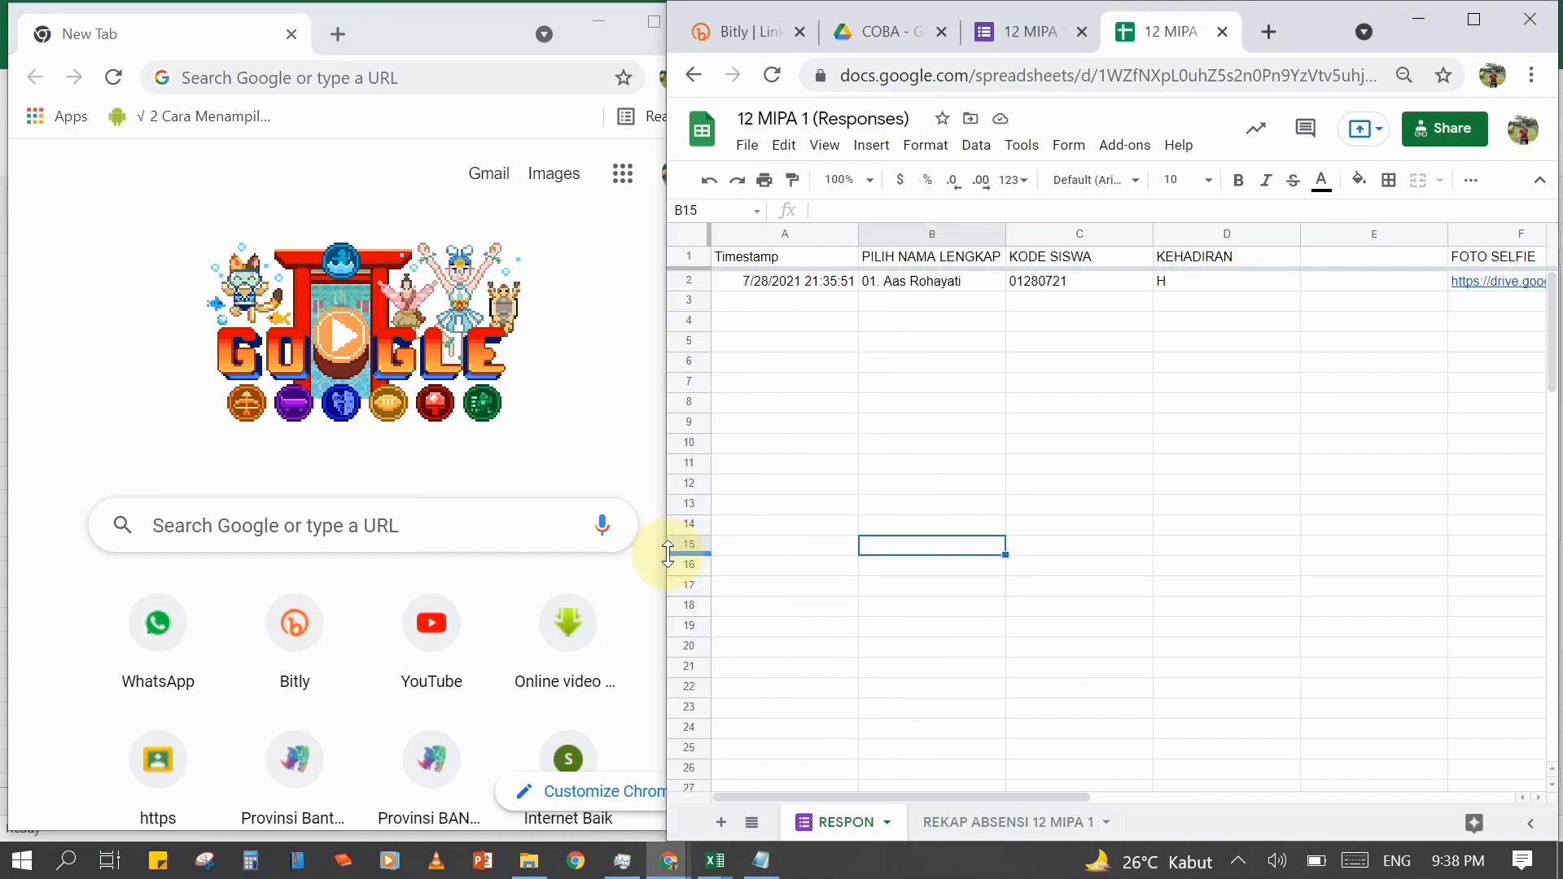
left_click_drag(667, 554, 786, 560)
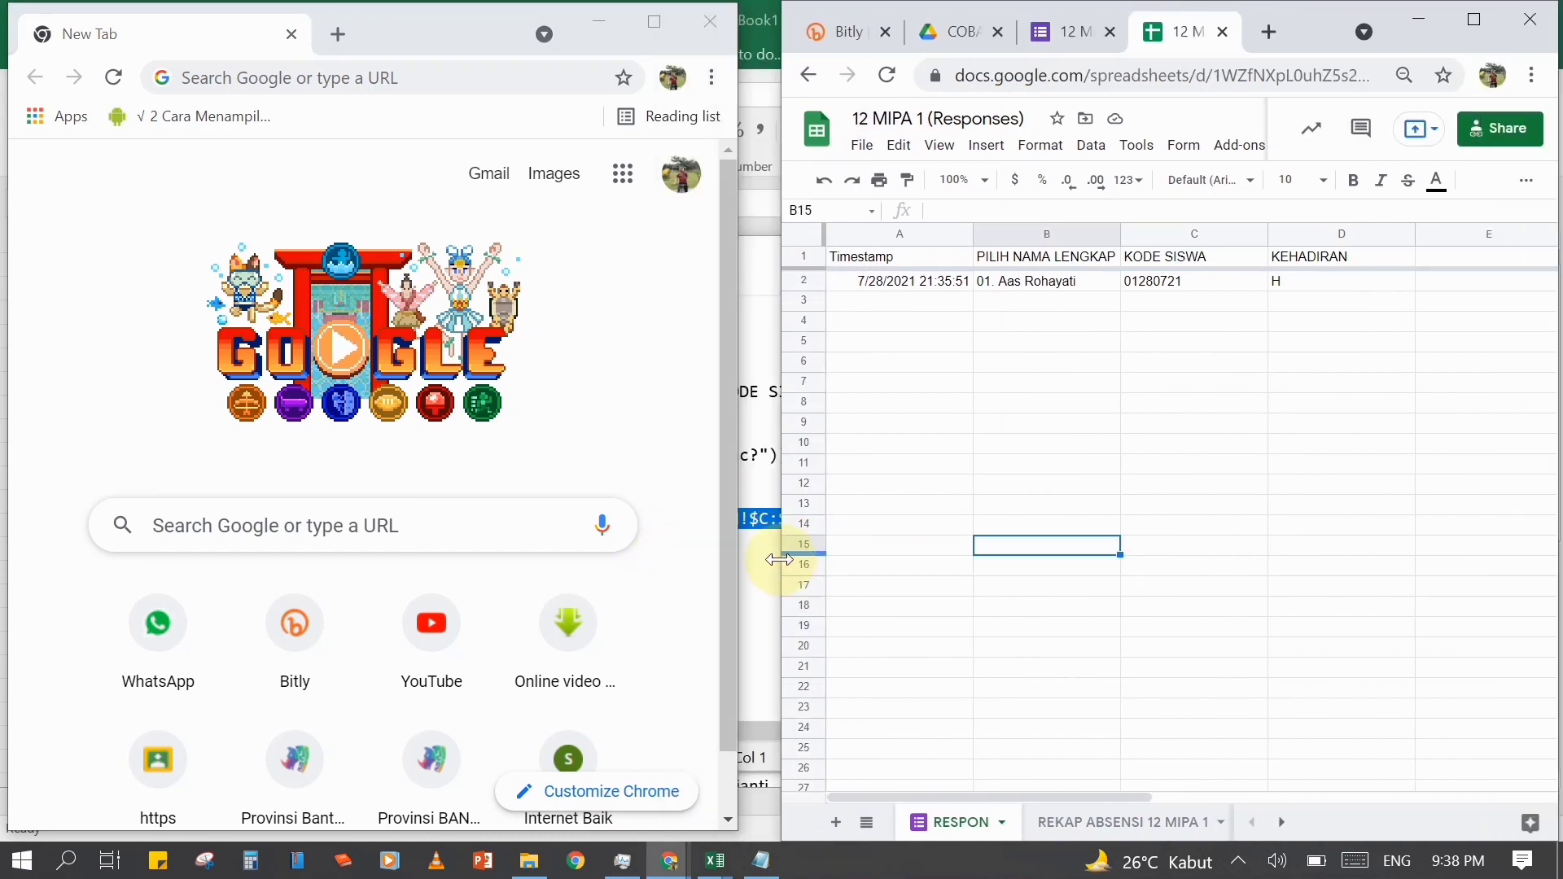
left_click(1076, 823)
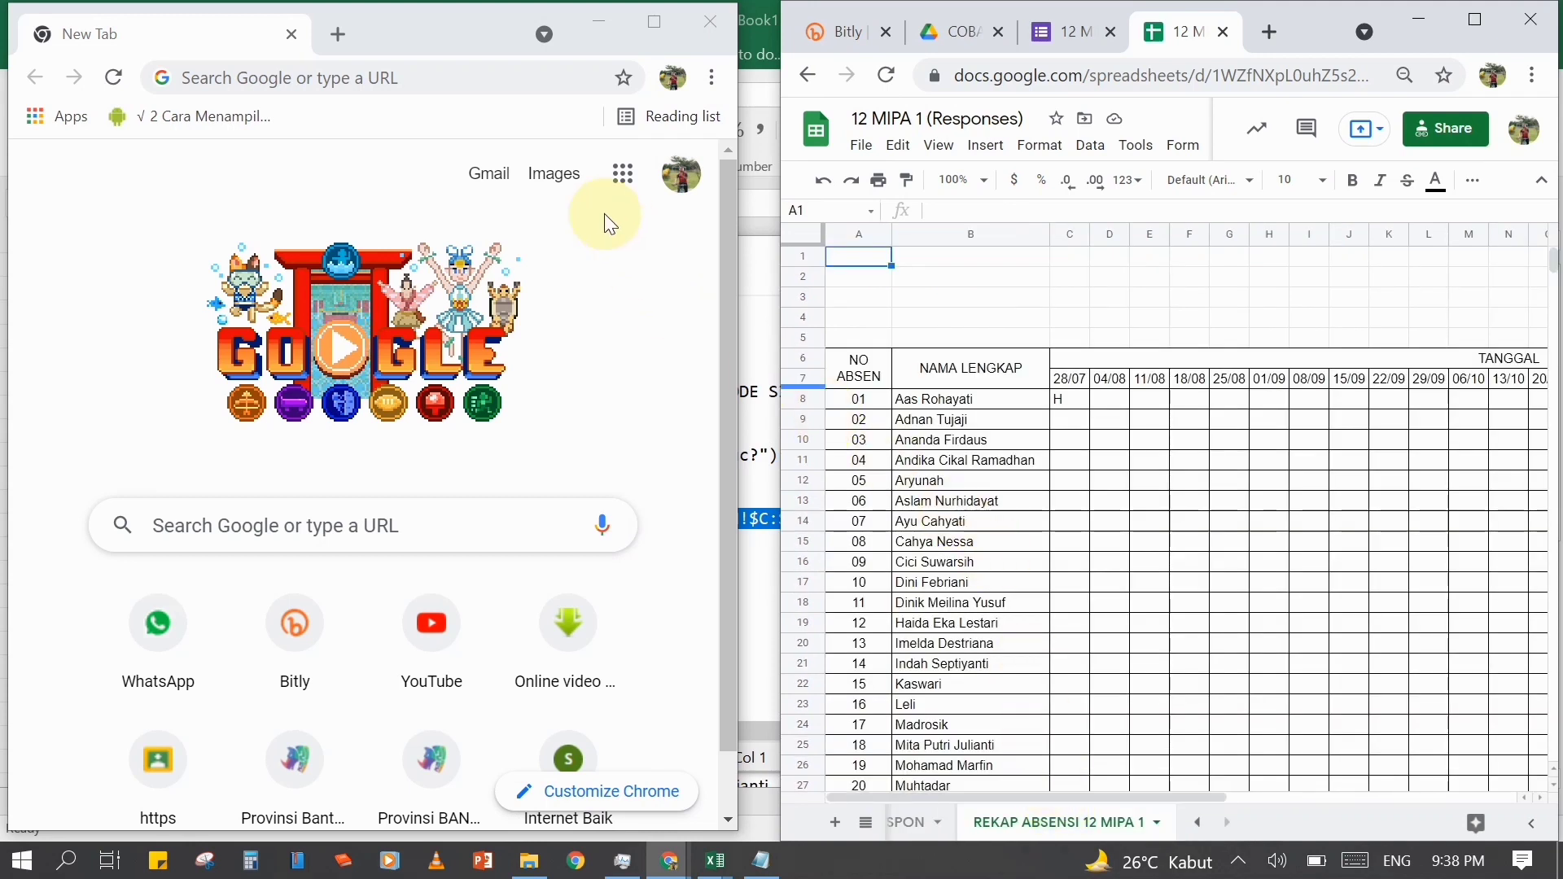
left_click(337, 84)
type("https://bit.ly/AKelas12MIPA2")
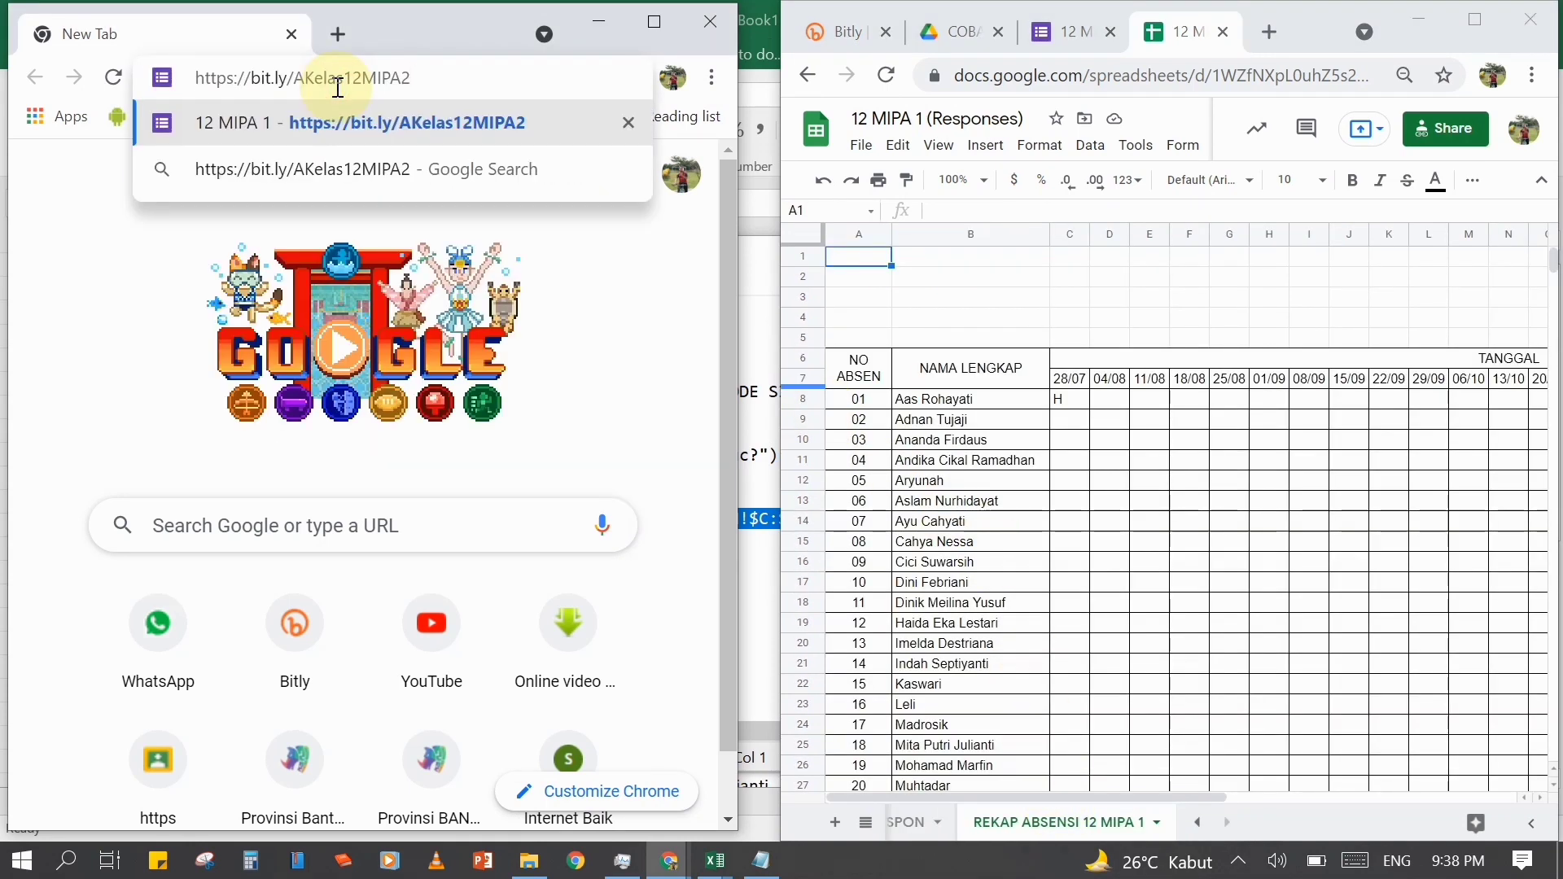
key("Return")
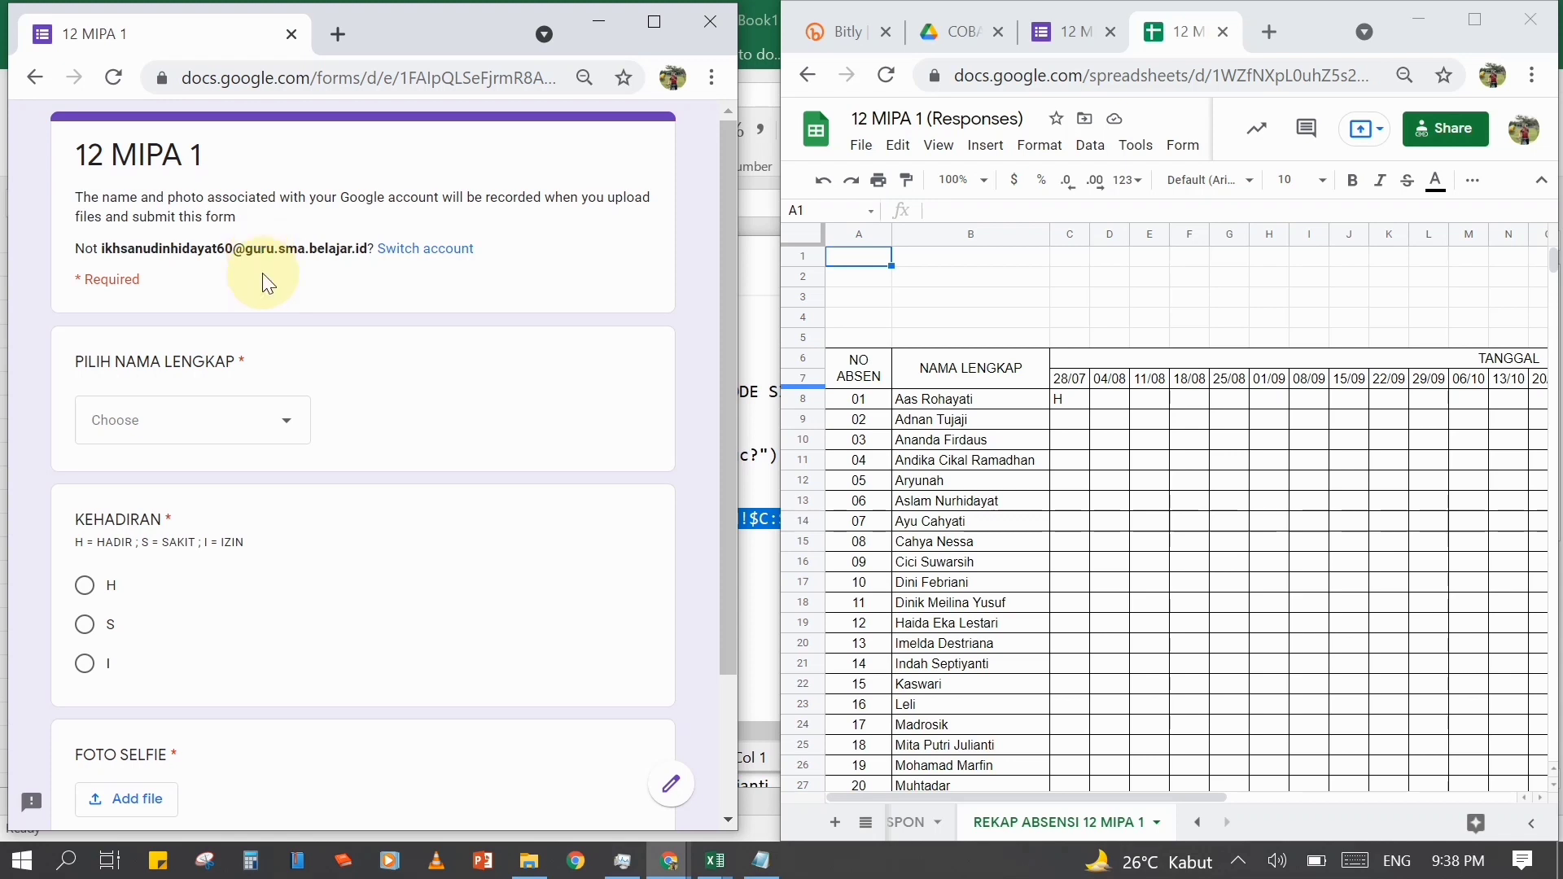
- Choose student number 03 for PILIH NAMA LENGKAP and mark KEHADIRAN as H in the attendance form
left_click(249, 421)
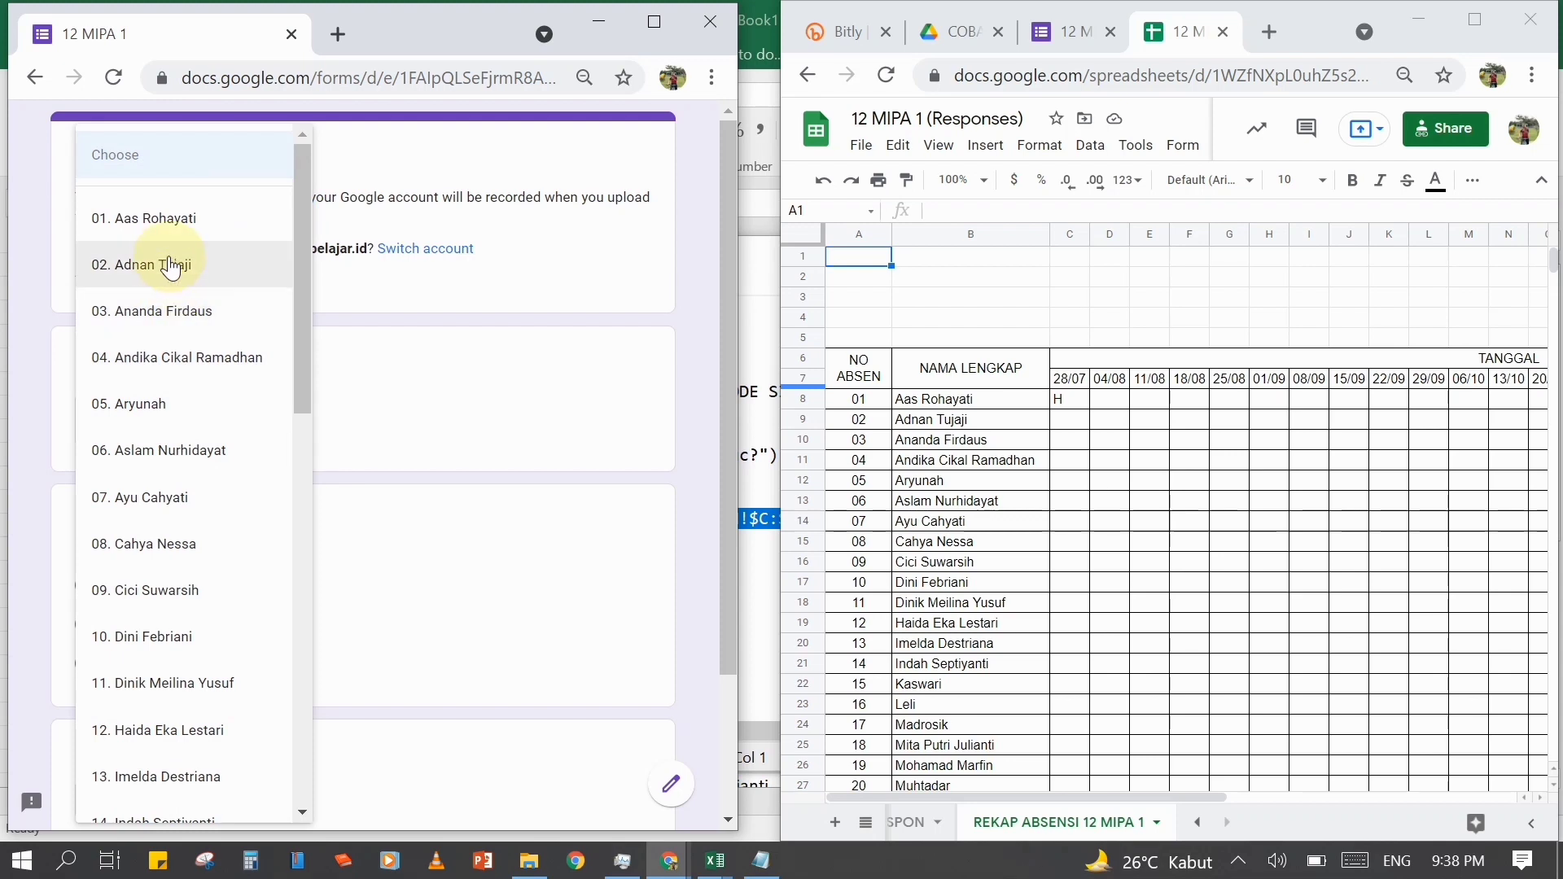
left_click(189, 313)
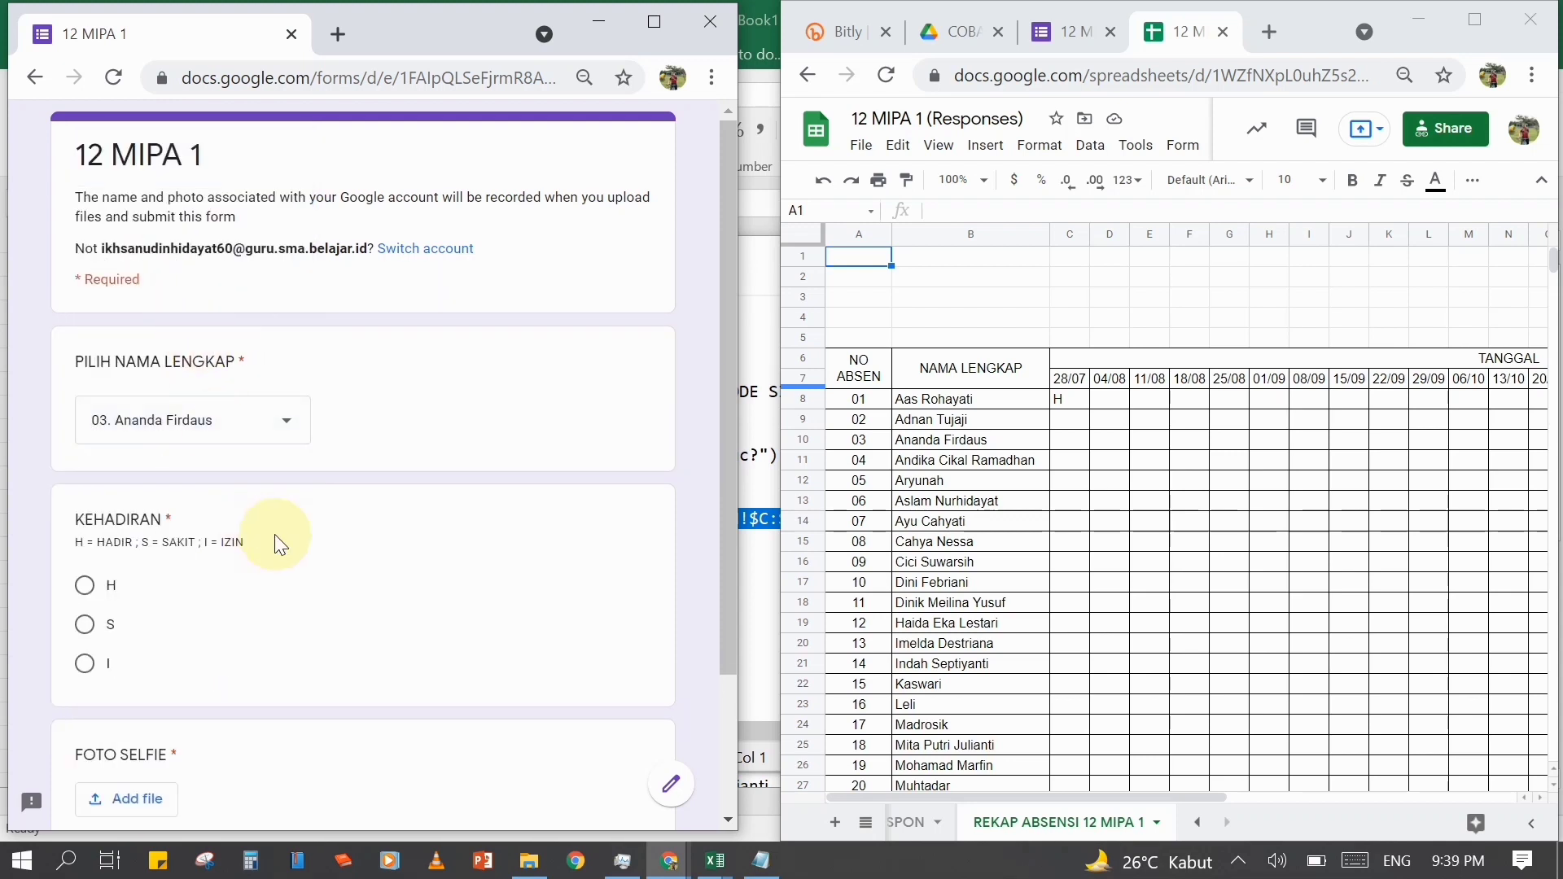
left_click(82, 601)
- Upload halaman smansal.jpeg from the SMAN 1 CIKEUSAL folder as the form's FOTO SELFIE file
left_click(124, 798)
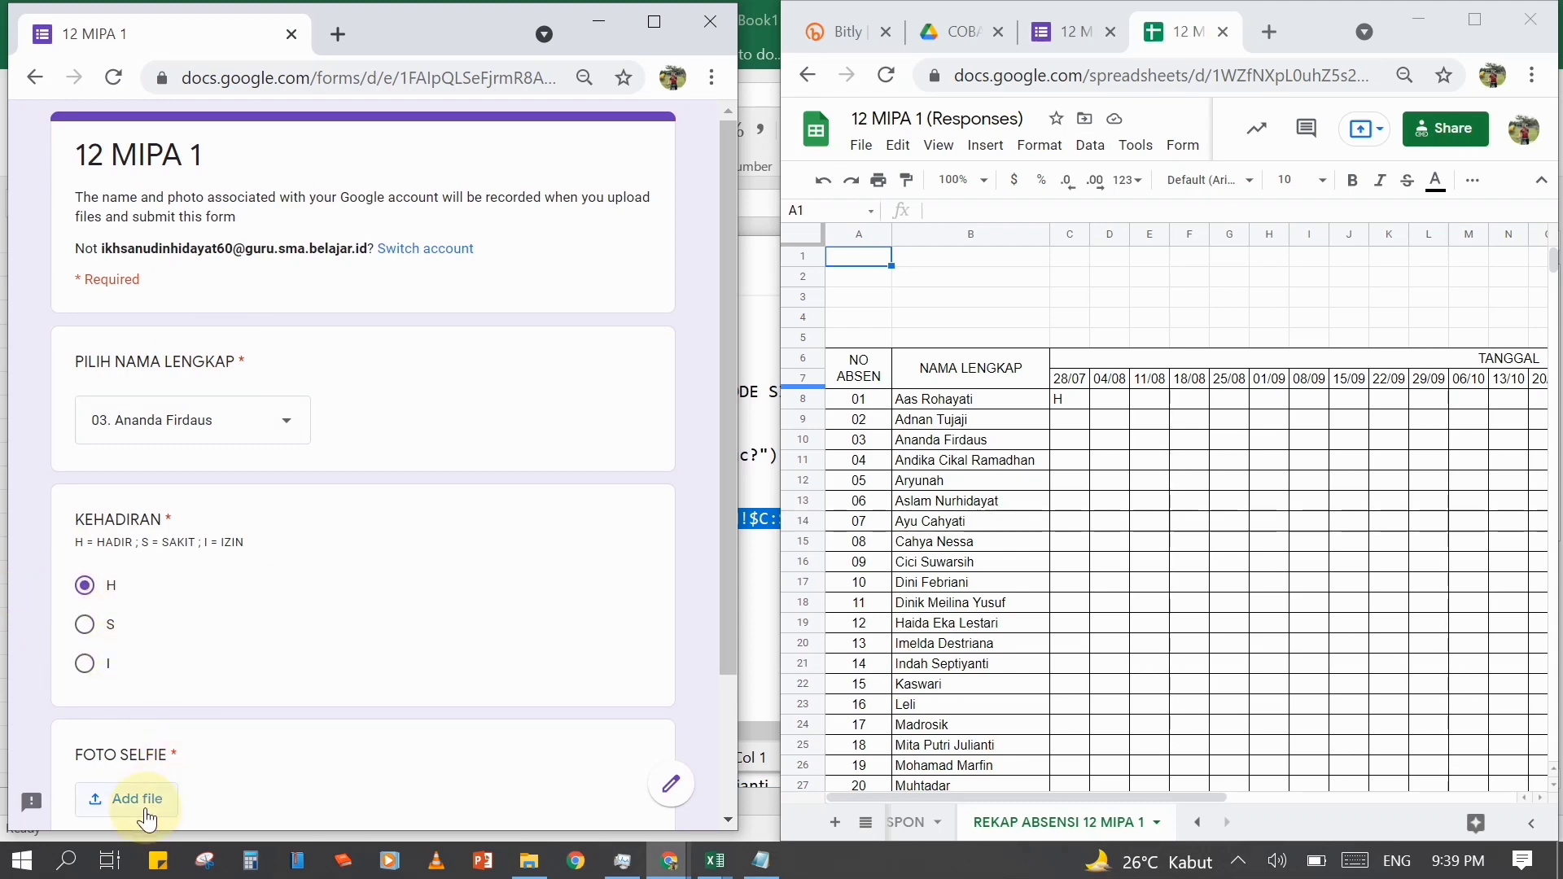
left_click(363, 653)
double_click(363, 654)
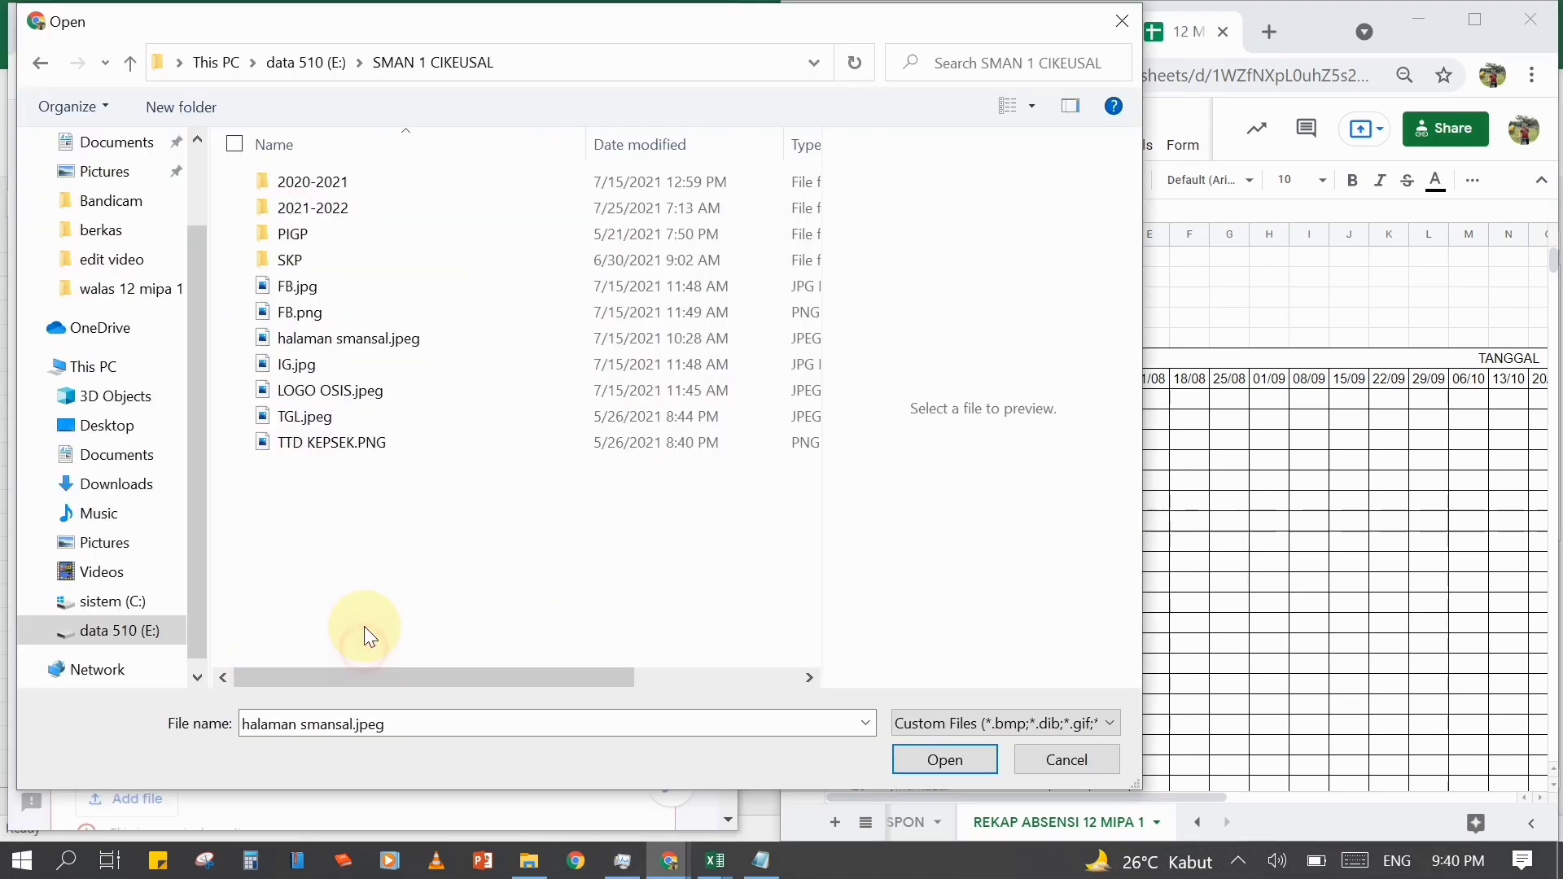
left_click(360, 340)
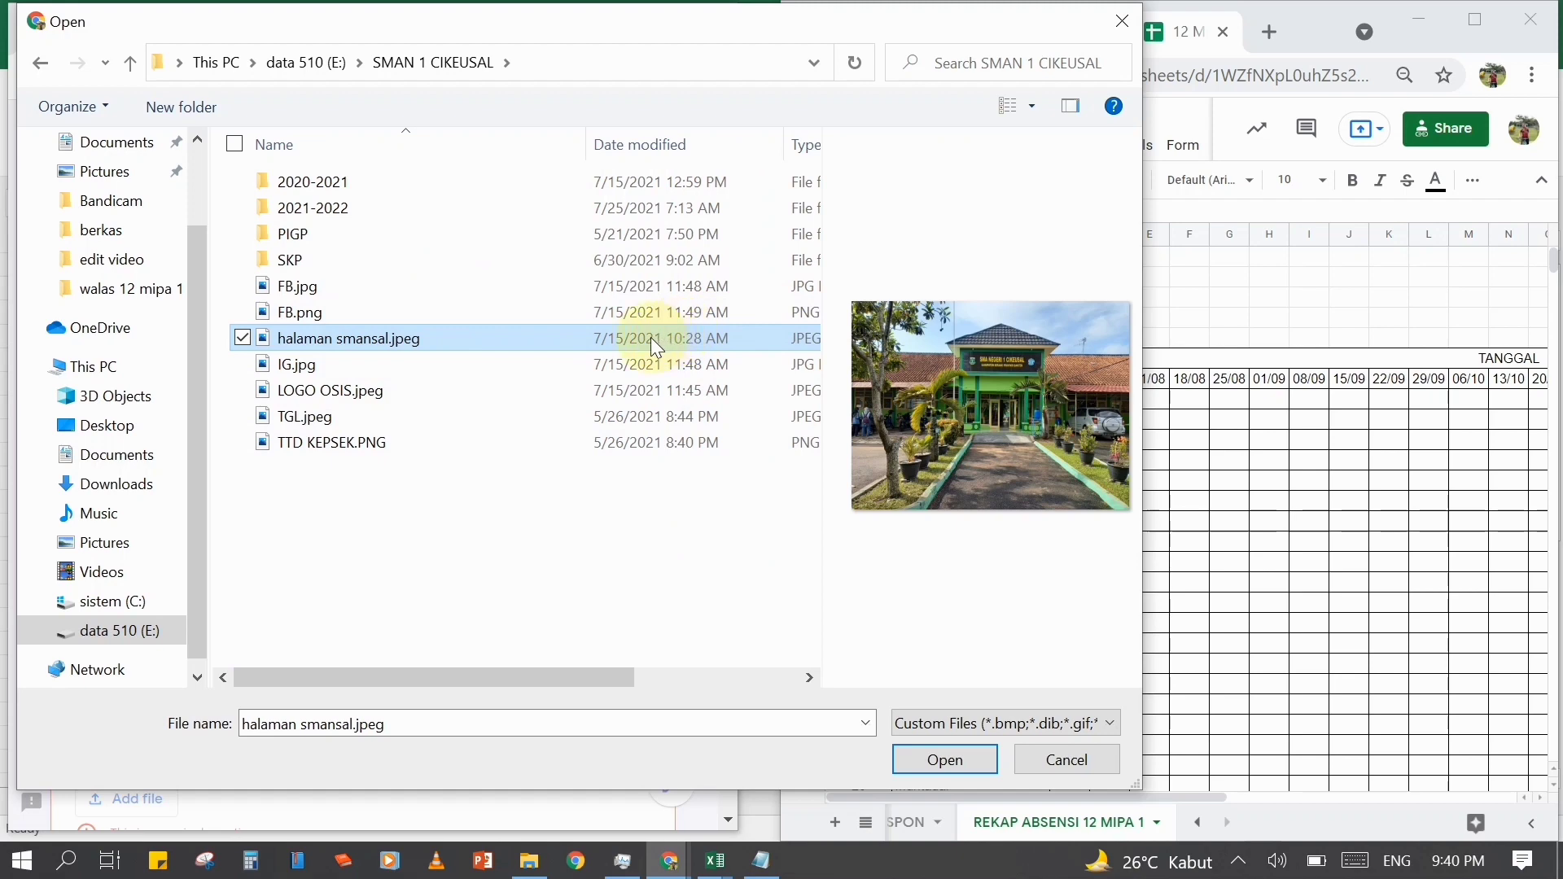
left_click(922, 760)
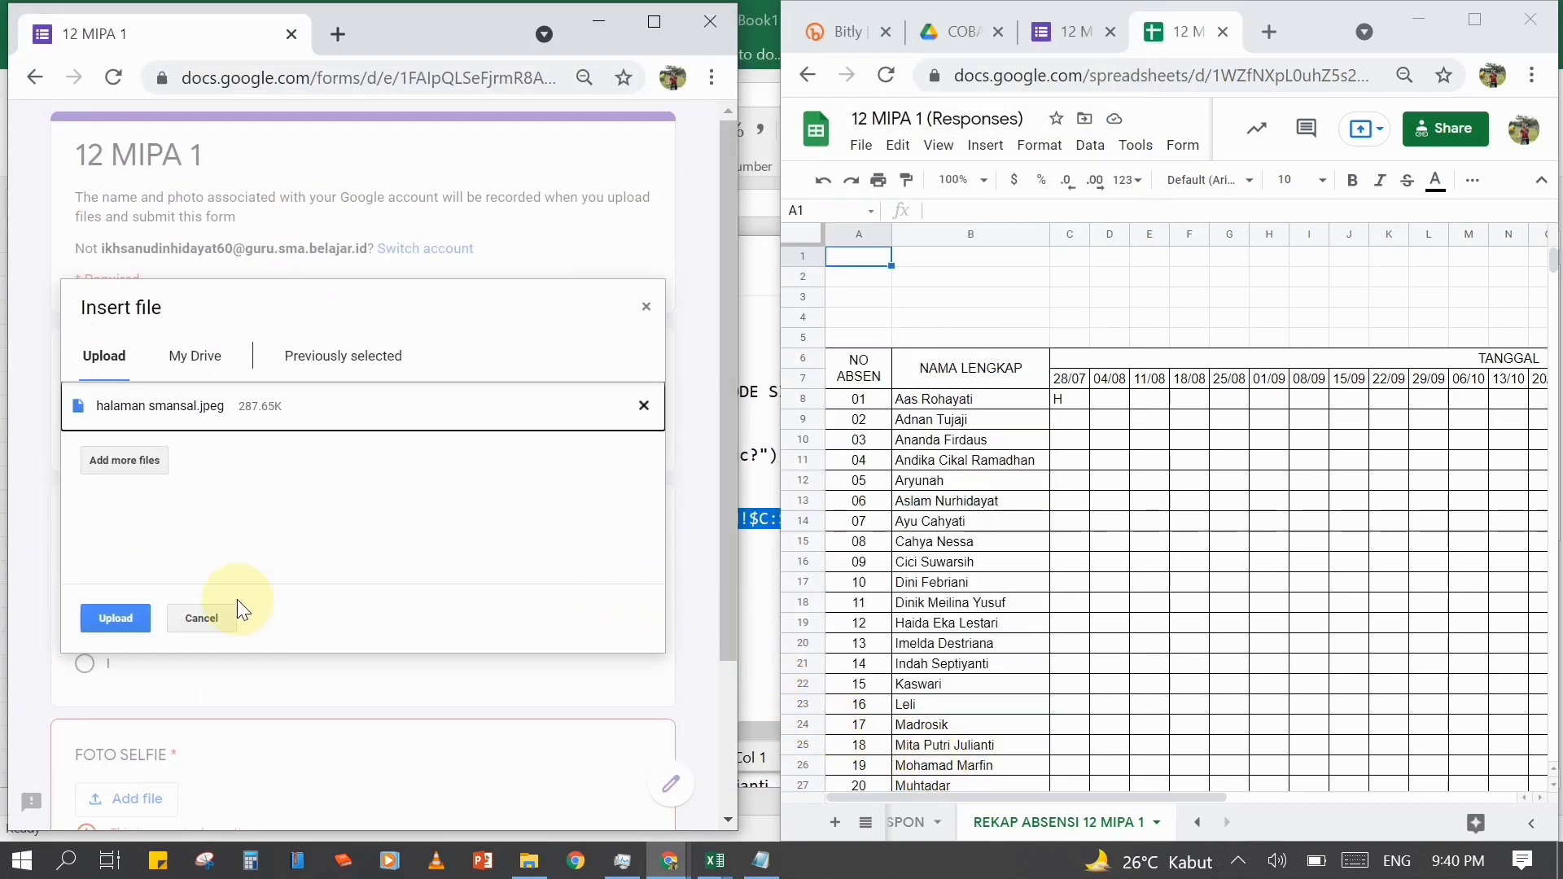
left_click(129, 621)
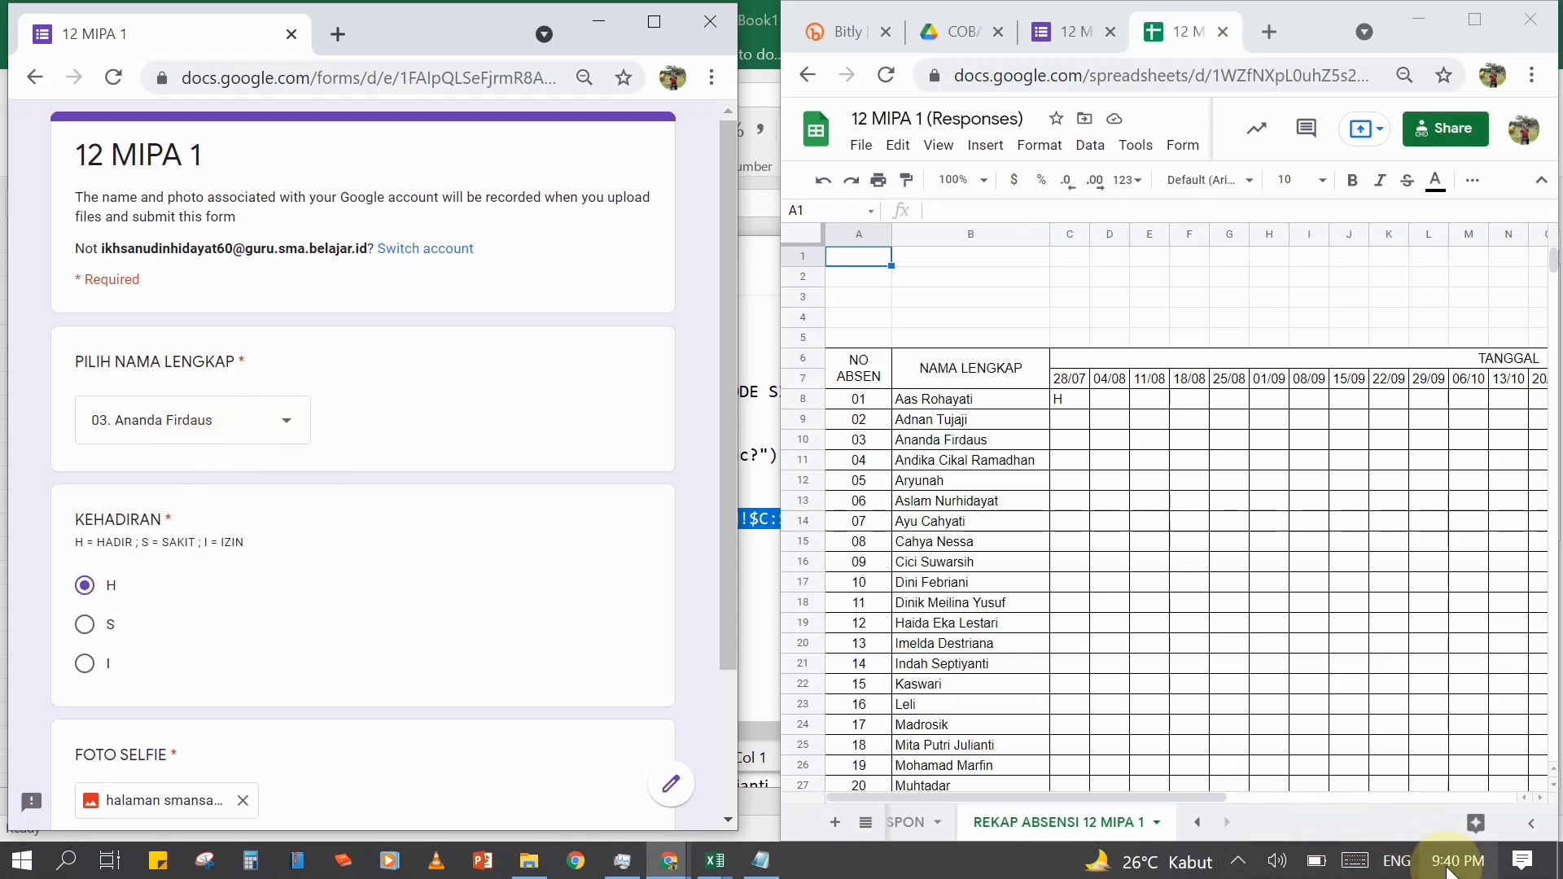
- Submit the completed 12 MIPA 1 attendance form
mouse_move(1448, 871)
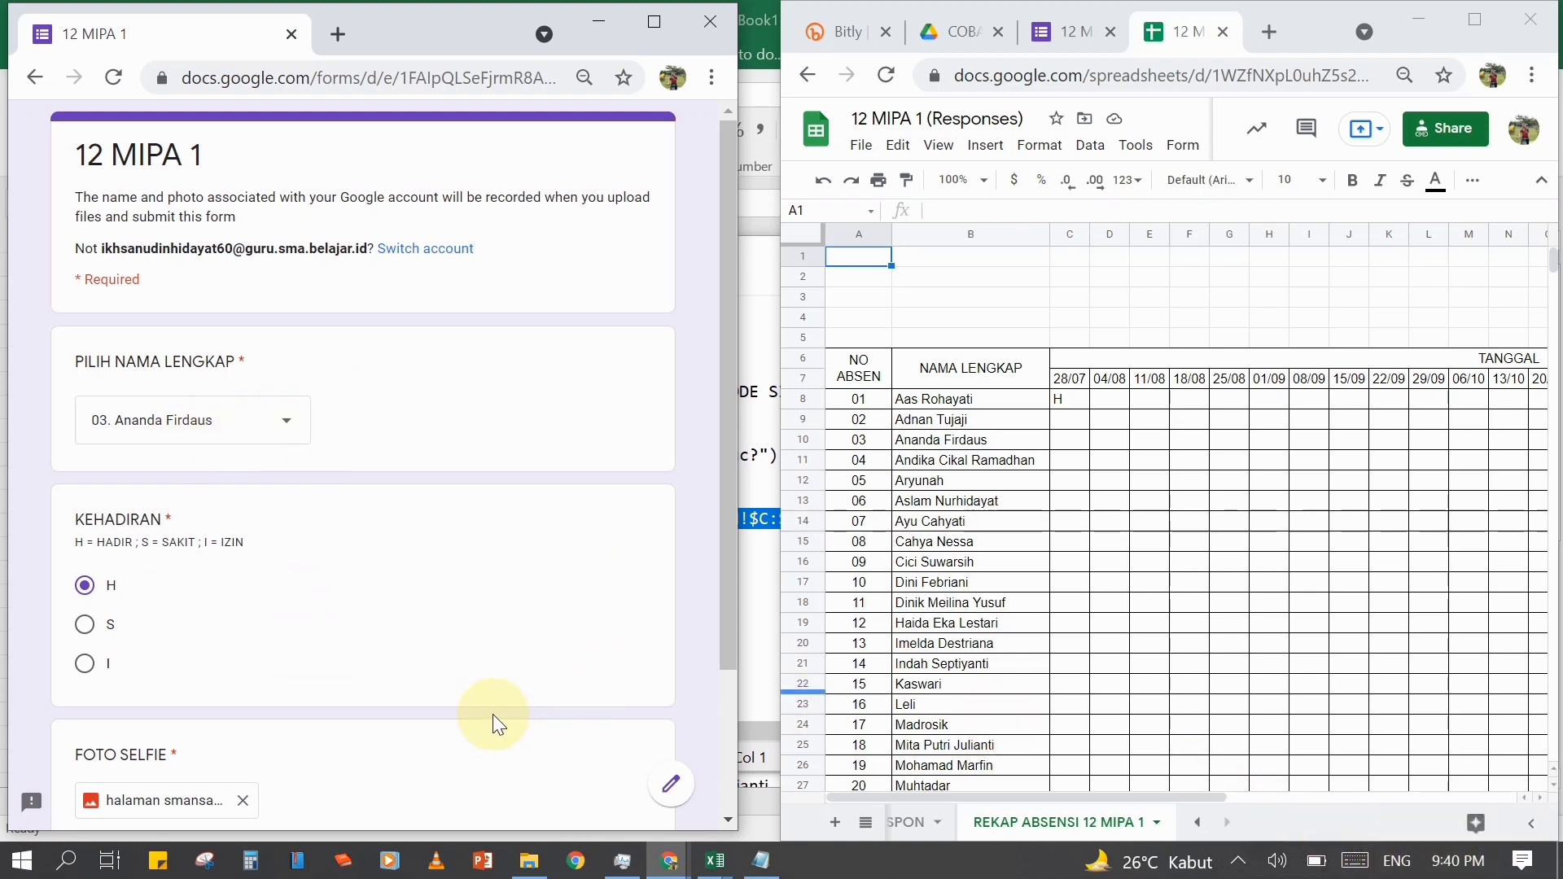
scroll(491, 716, "down", 2)
left_click(98, 702)
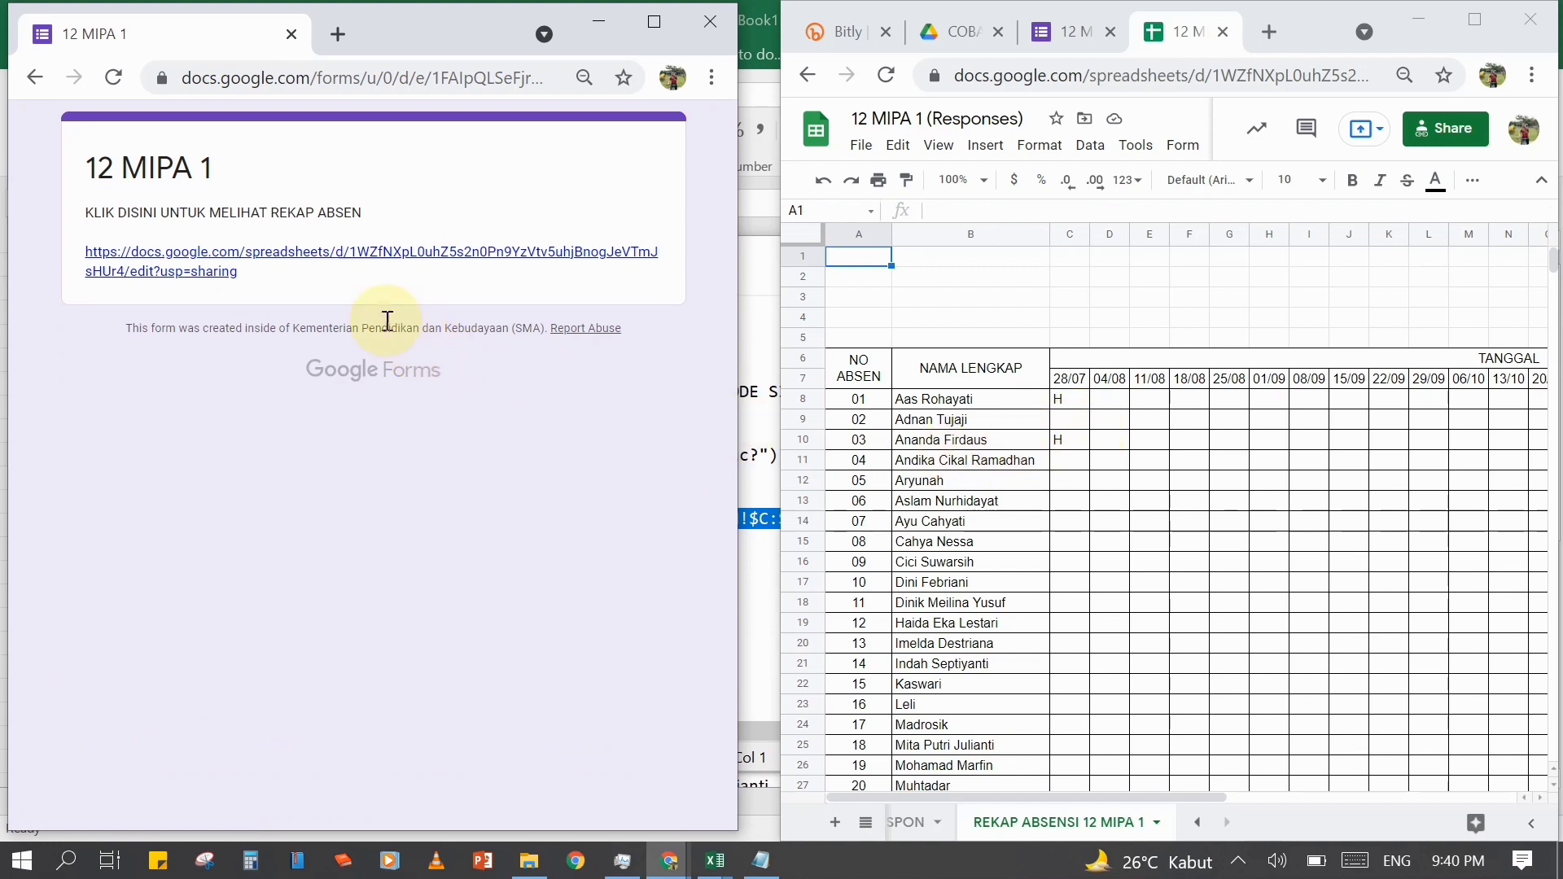
- Open the recap link from the form's confirmation page, view the REKAP ABSENSI 12 MIPA 1 sheet in a maximized window and close that window
left_click(359, 256)
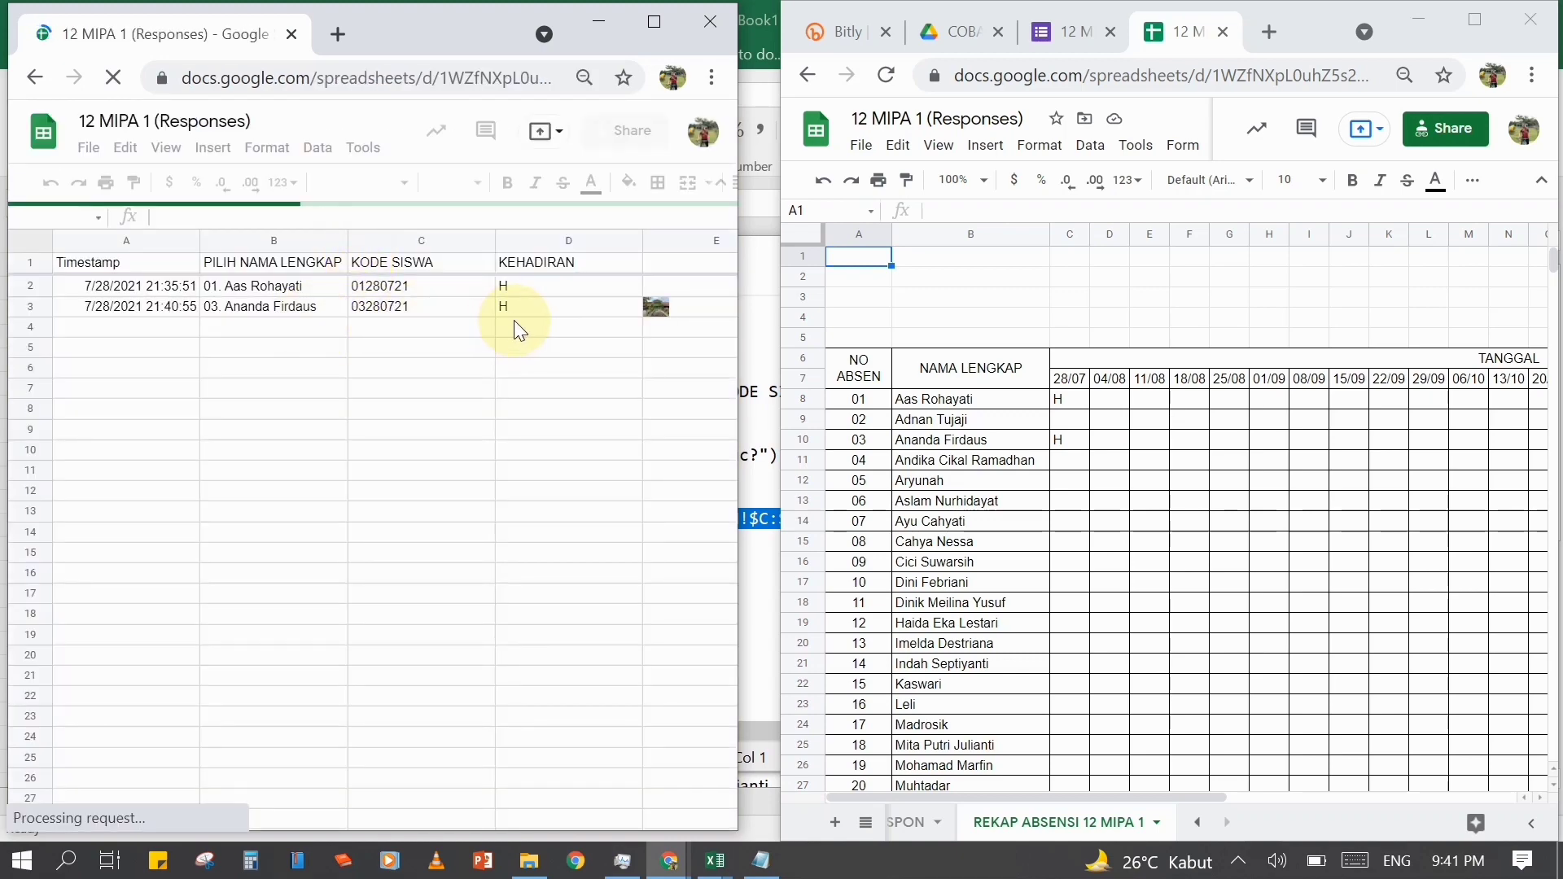
left_click(656, 22)
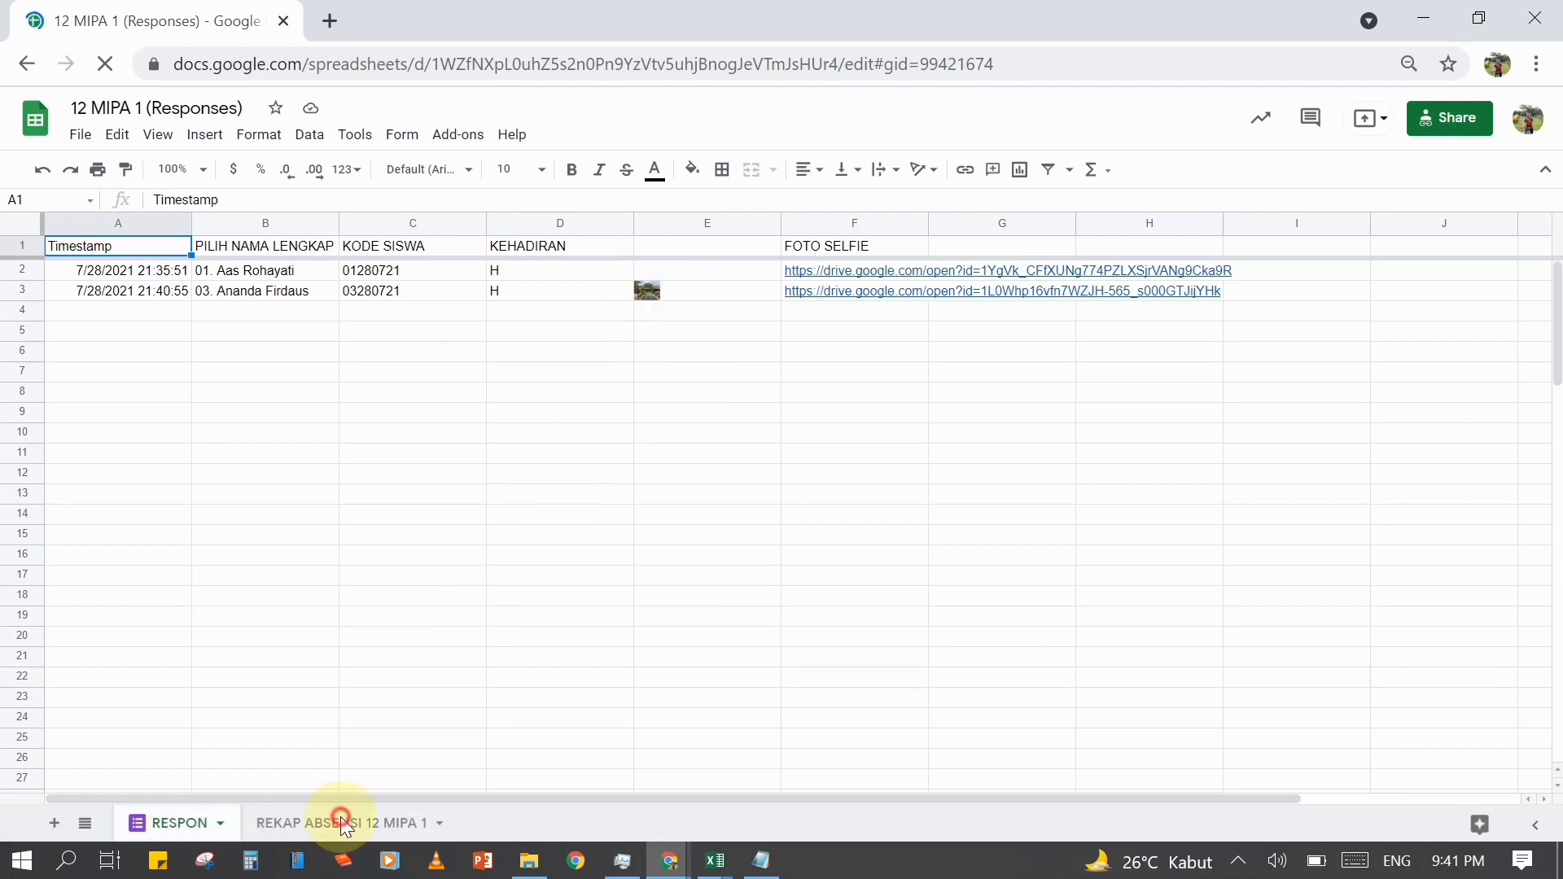
left_click(342, 820)
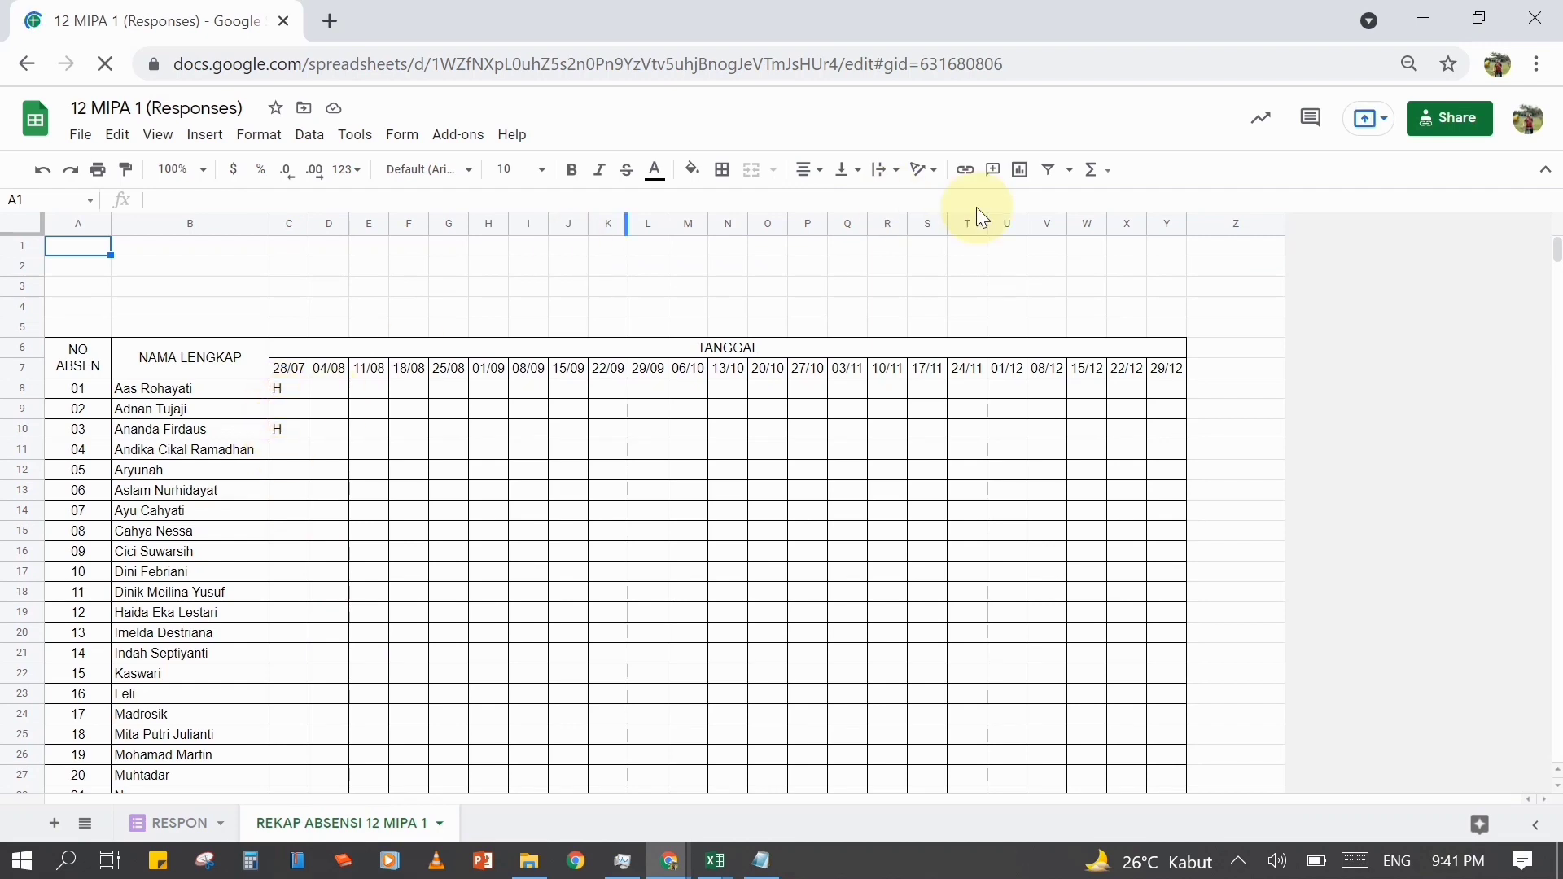
left_click(1535, 21)
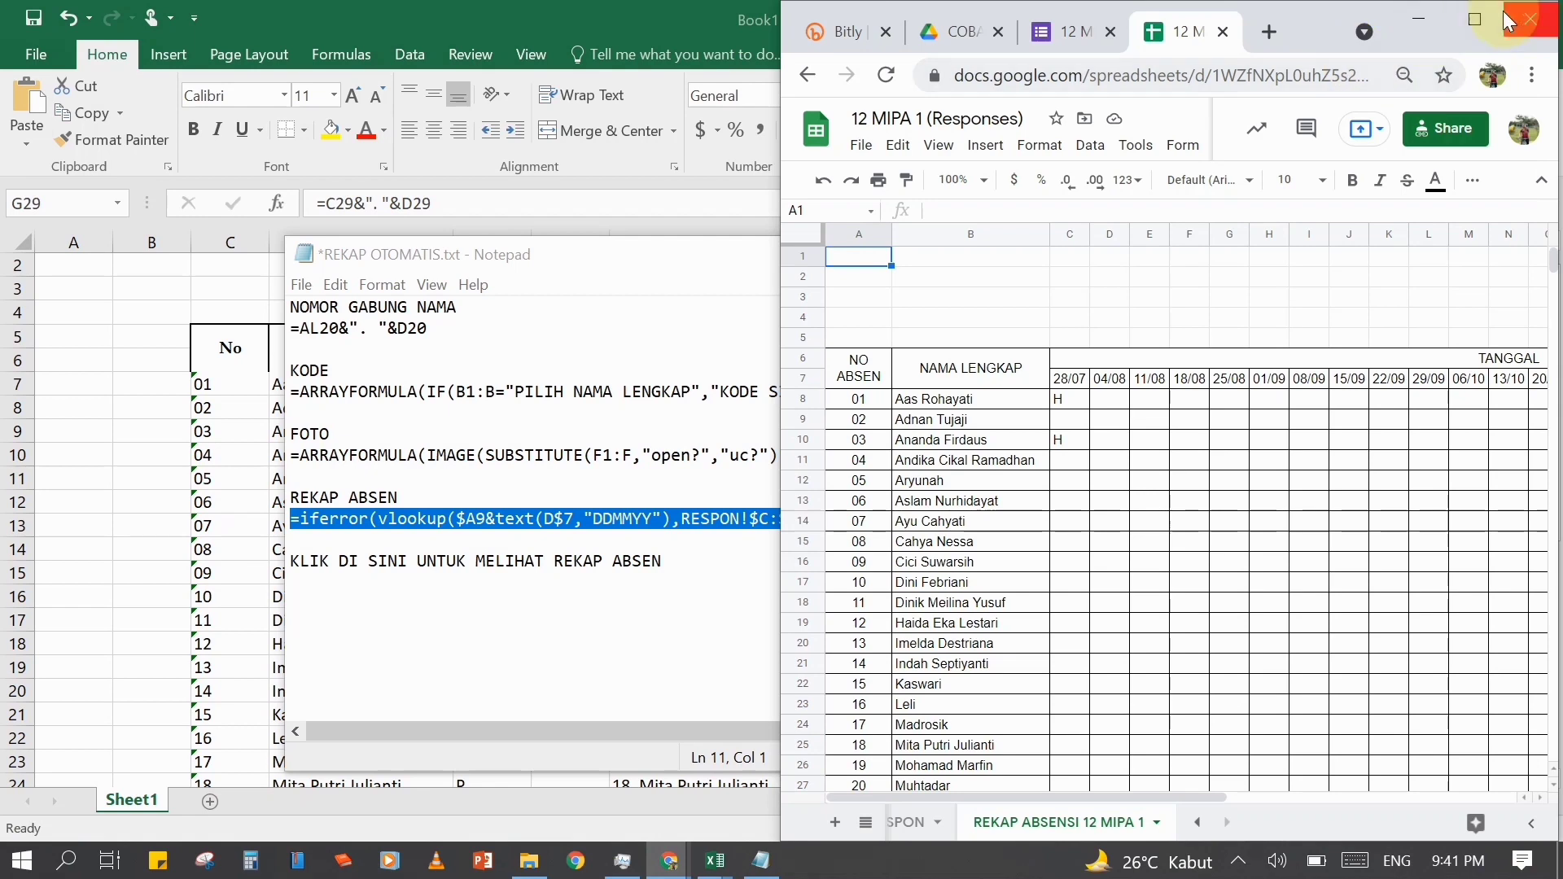
- Maximize the 12 MIPA 1 (Responses) window, and minimize it, Excel and Notepad to uncover the F 12 MIPA 1 (Responses) spreadsheet
left_click(1473, 18)
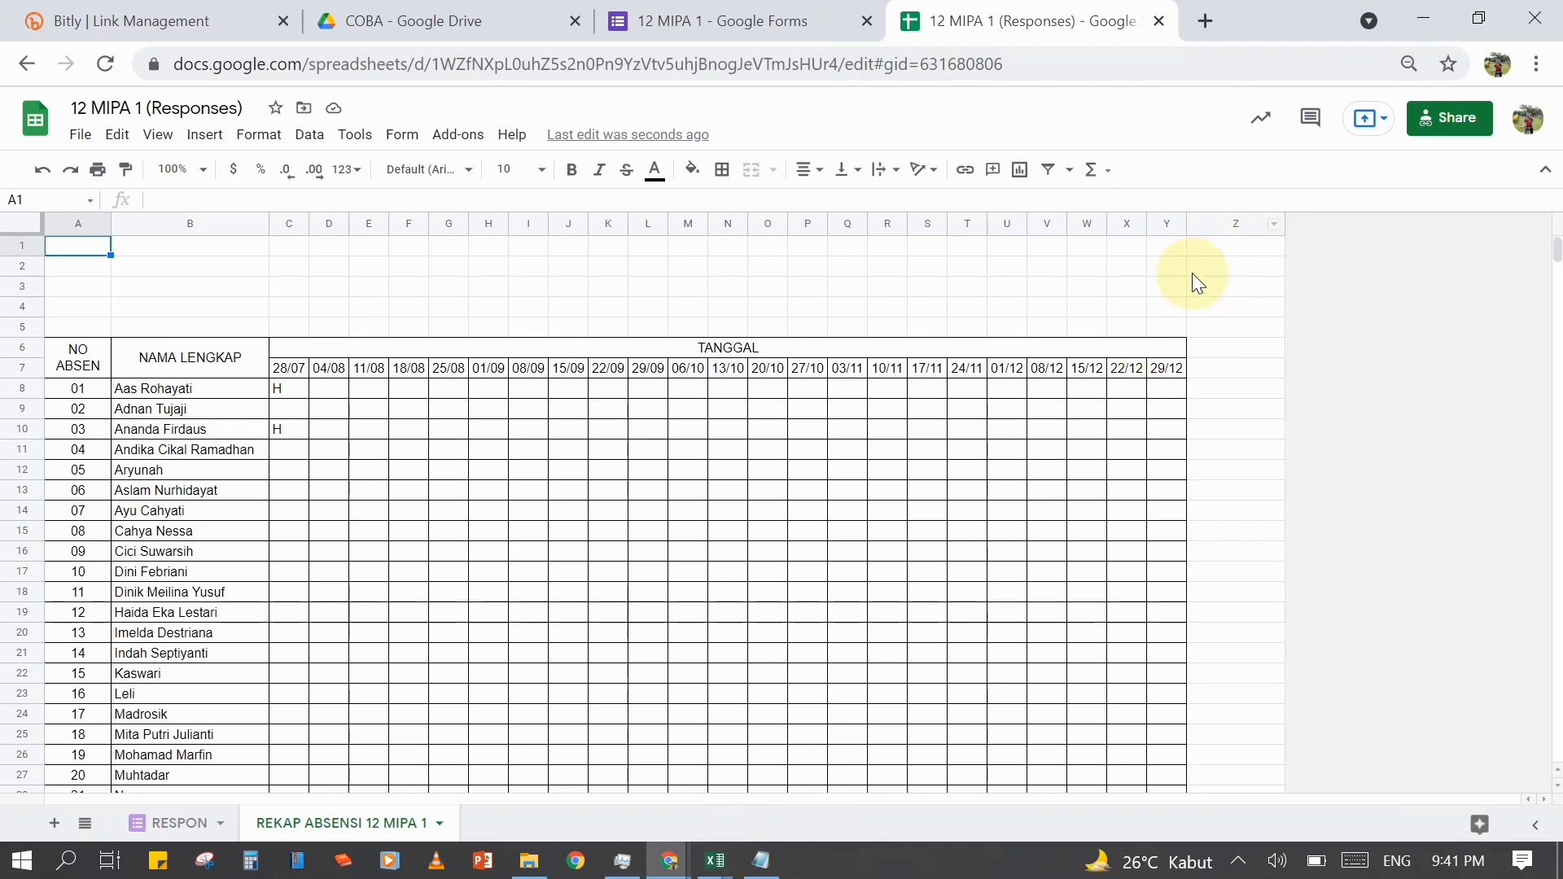
left_click(1424, 18)
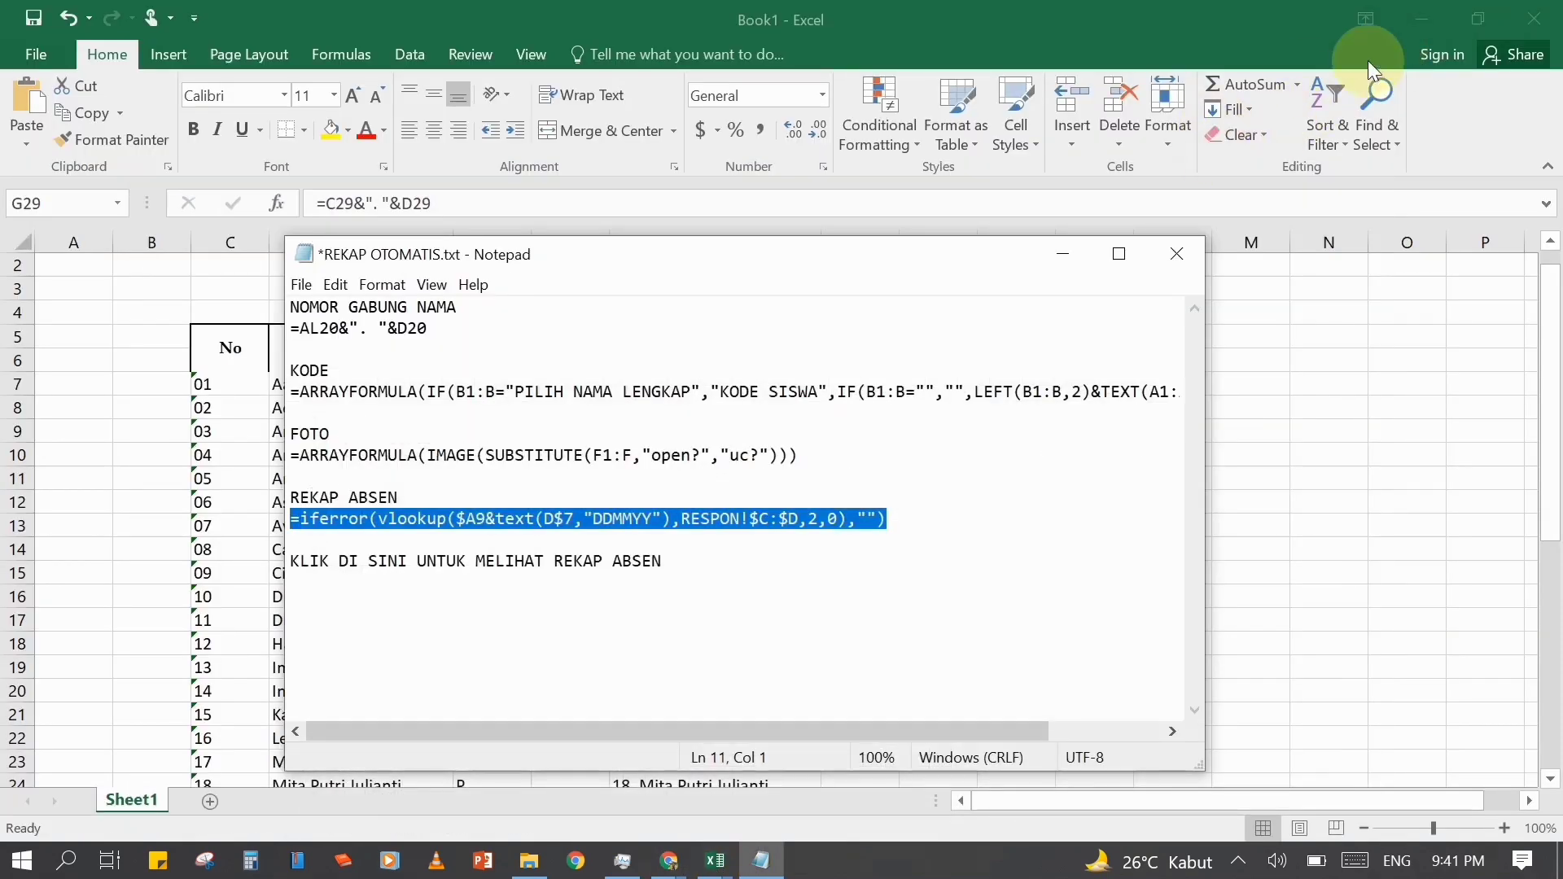
left_click(1302, 40)
left_click(1426, 20)
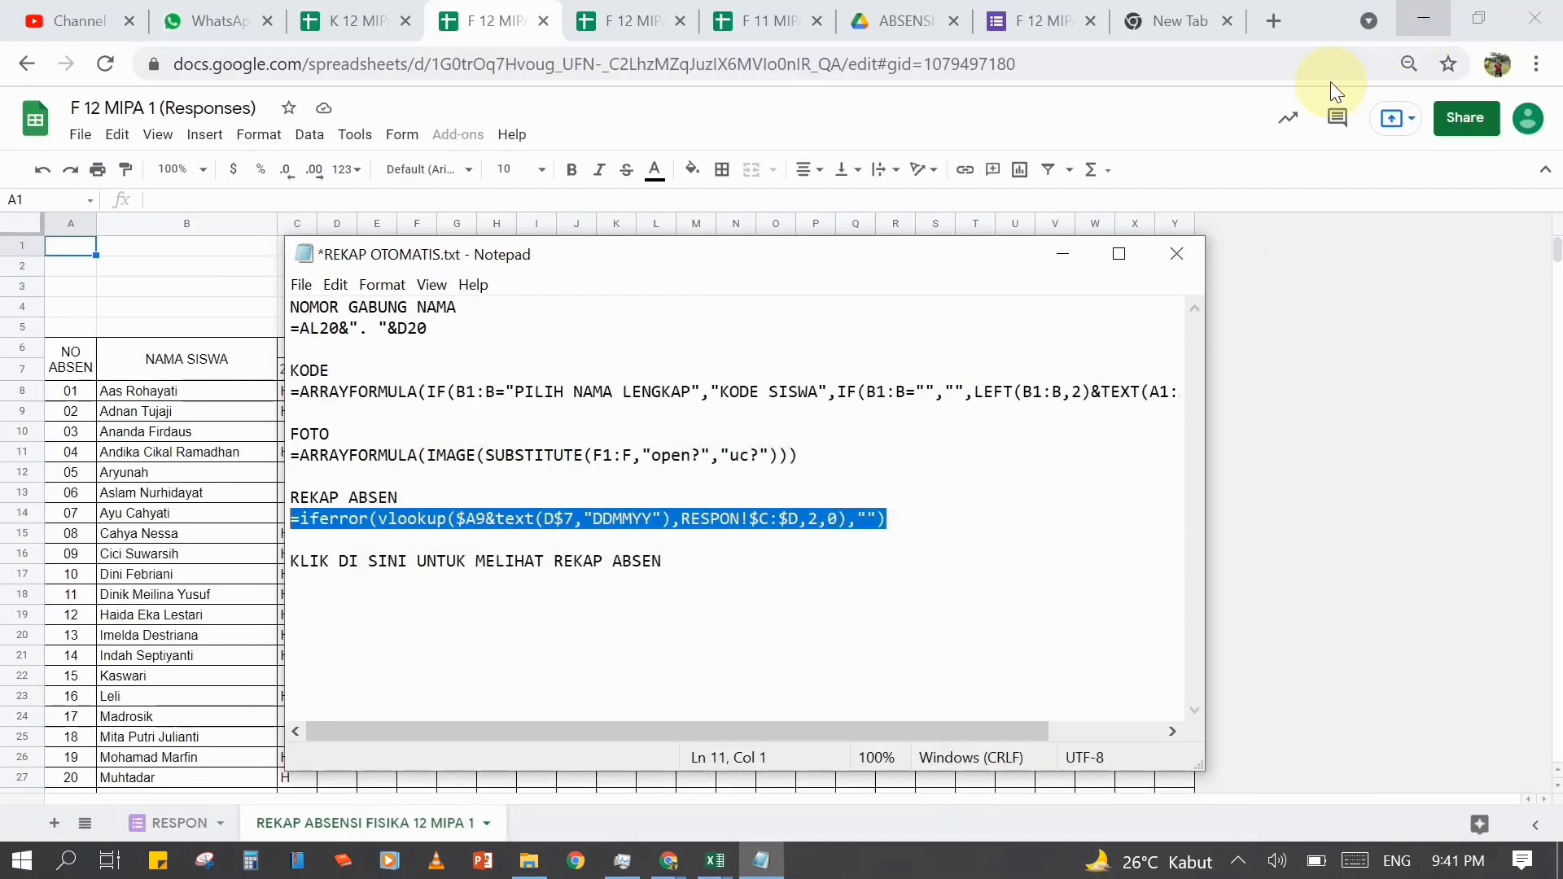
left_click(767, 414)
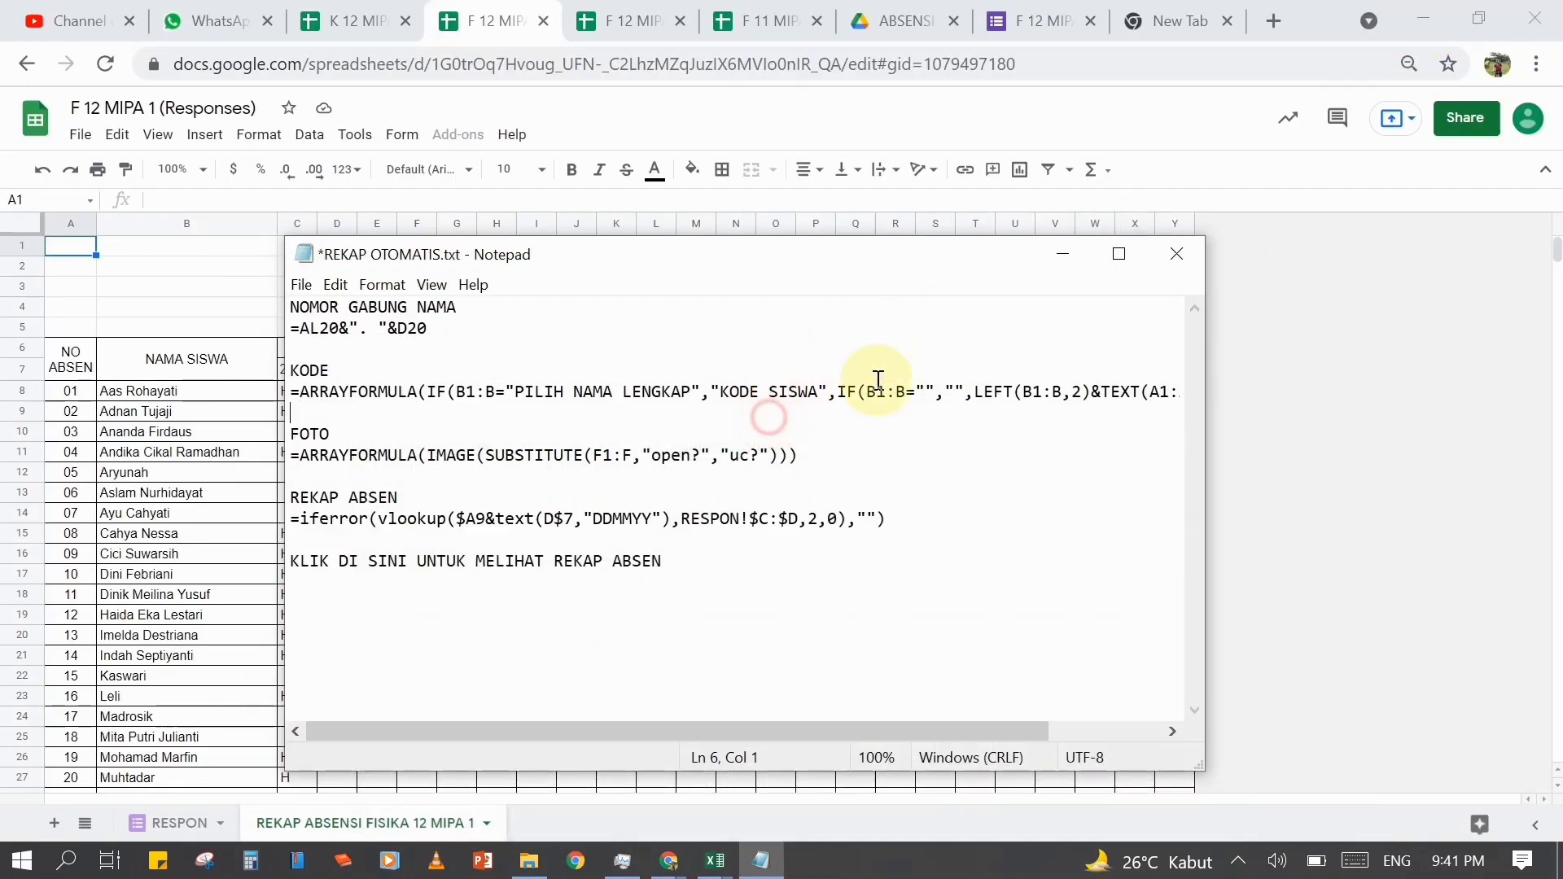
left_click(1062, 254)
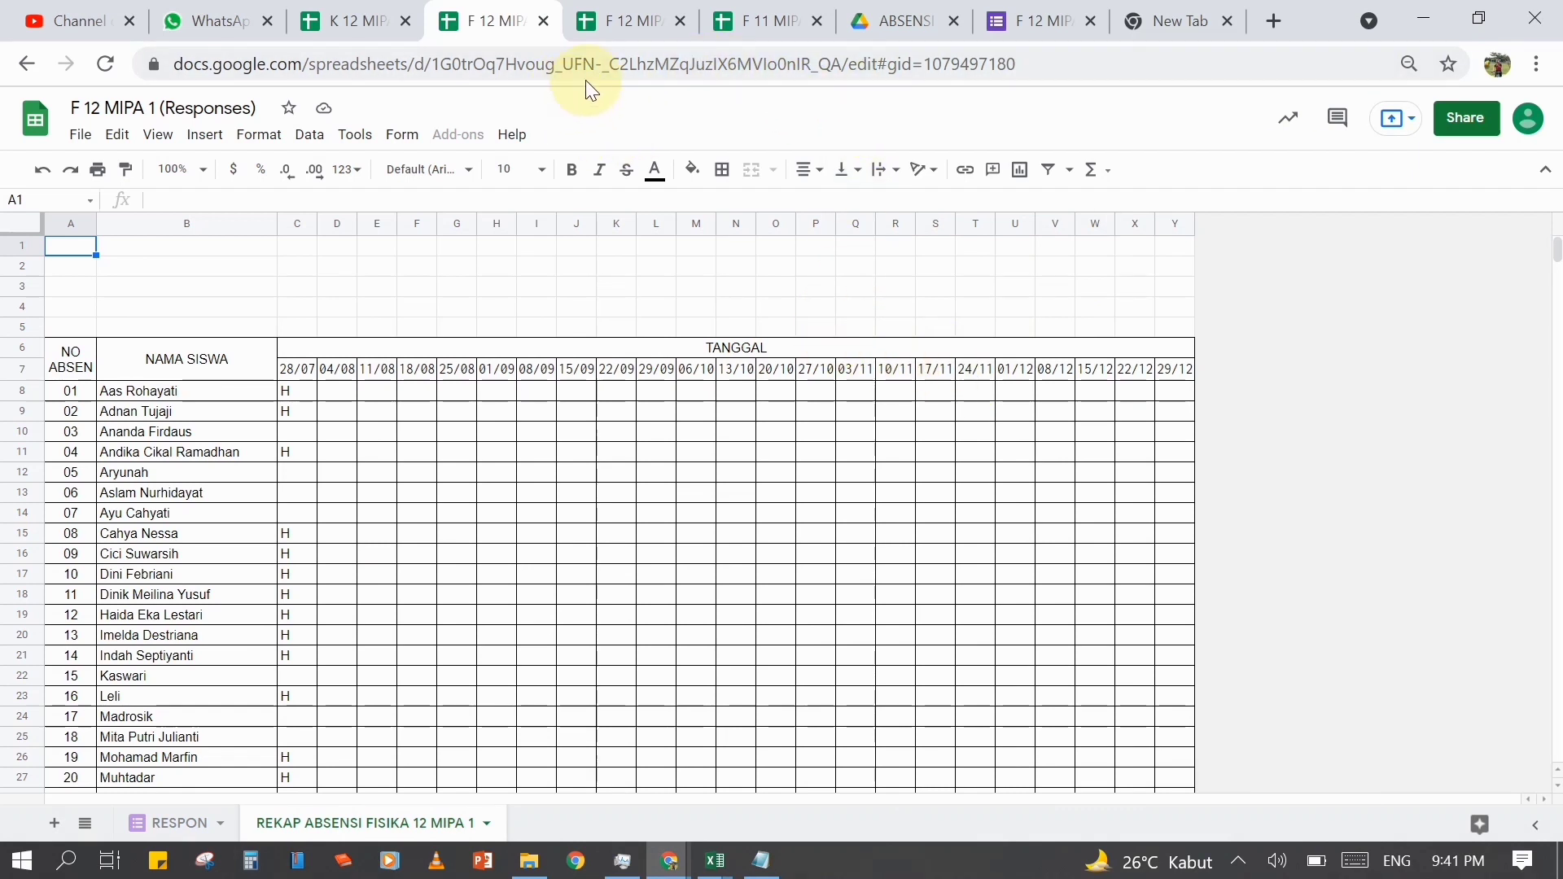
- Examine the selfie photos in column E of the MENTAHAN sheet in the F 12 MIPA 3 (Responses) spreadsheet
left_click(621, 22)
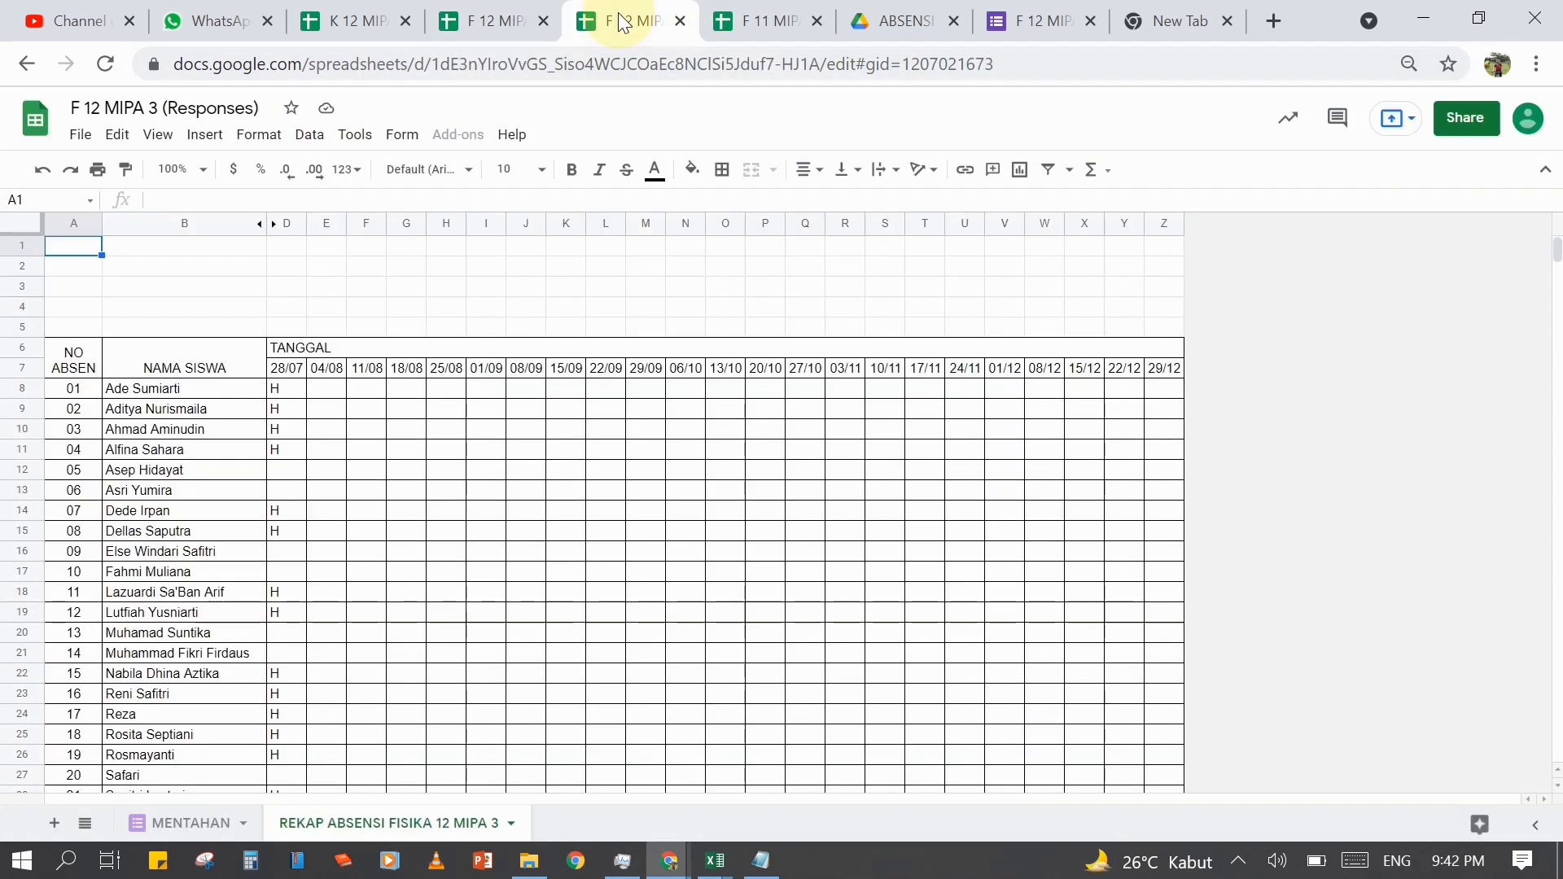
left_click(195, 828)
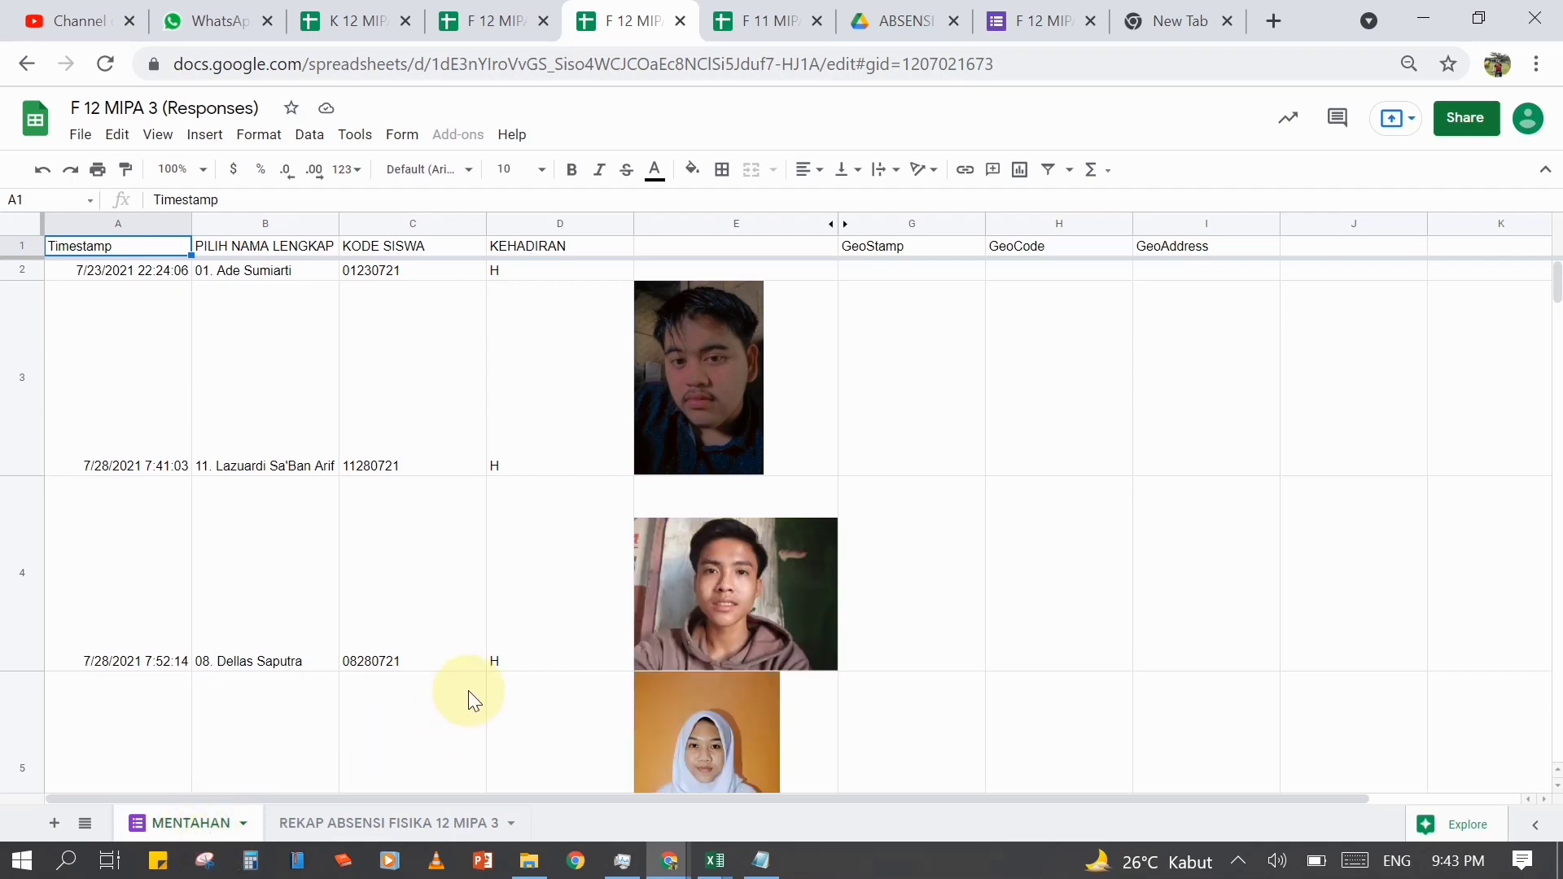
scroll(472, 700, "down", 8)
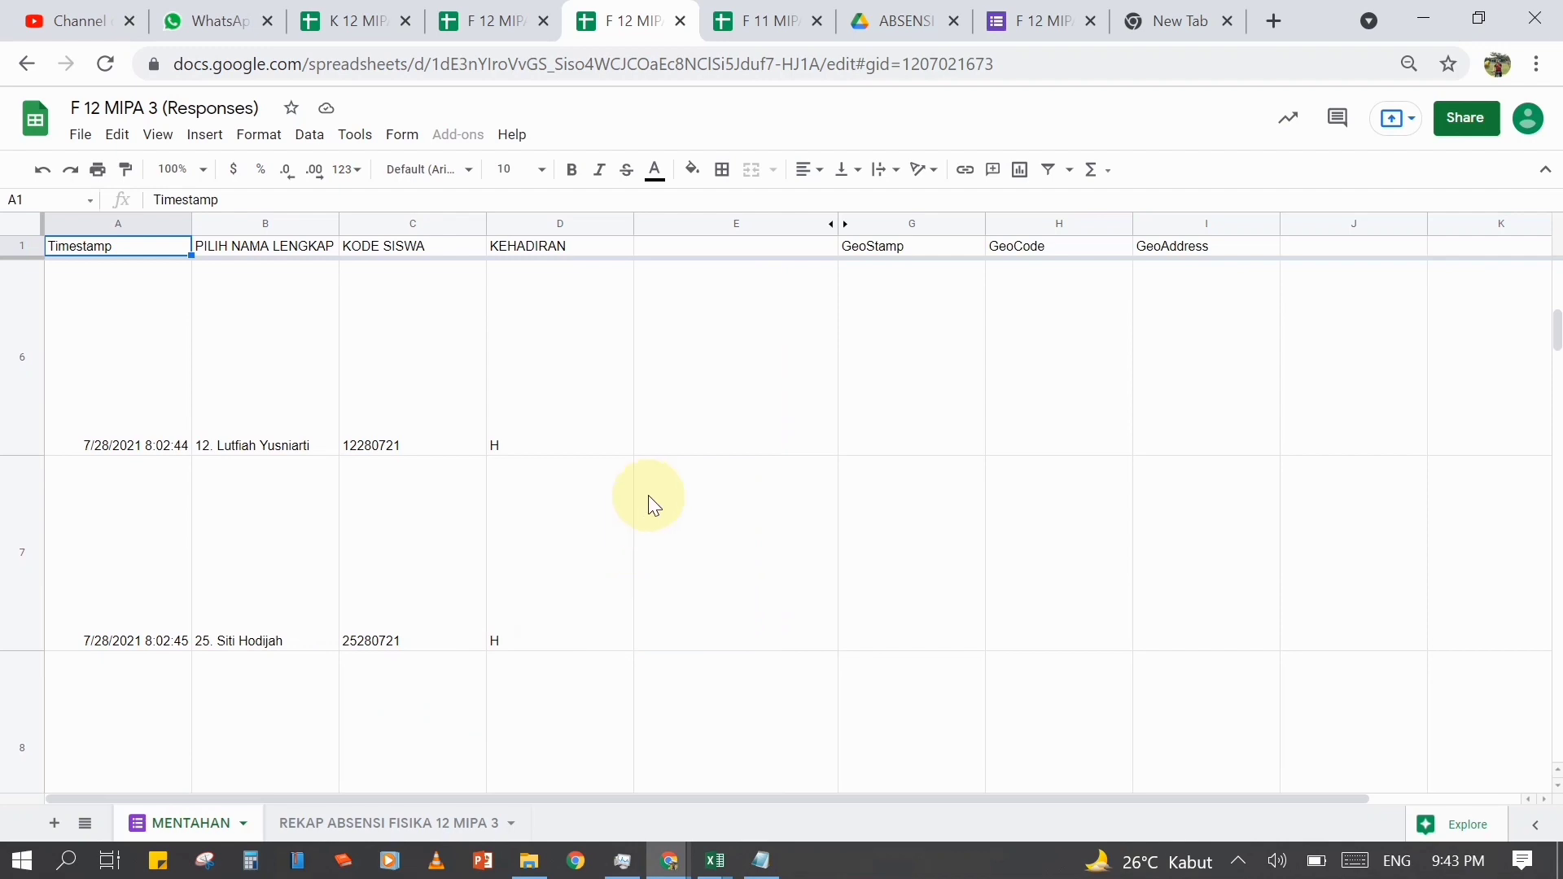
scroll(648, 495, "up", 1)
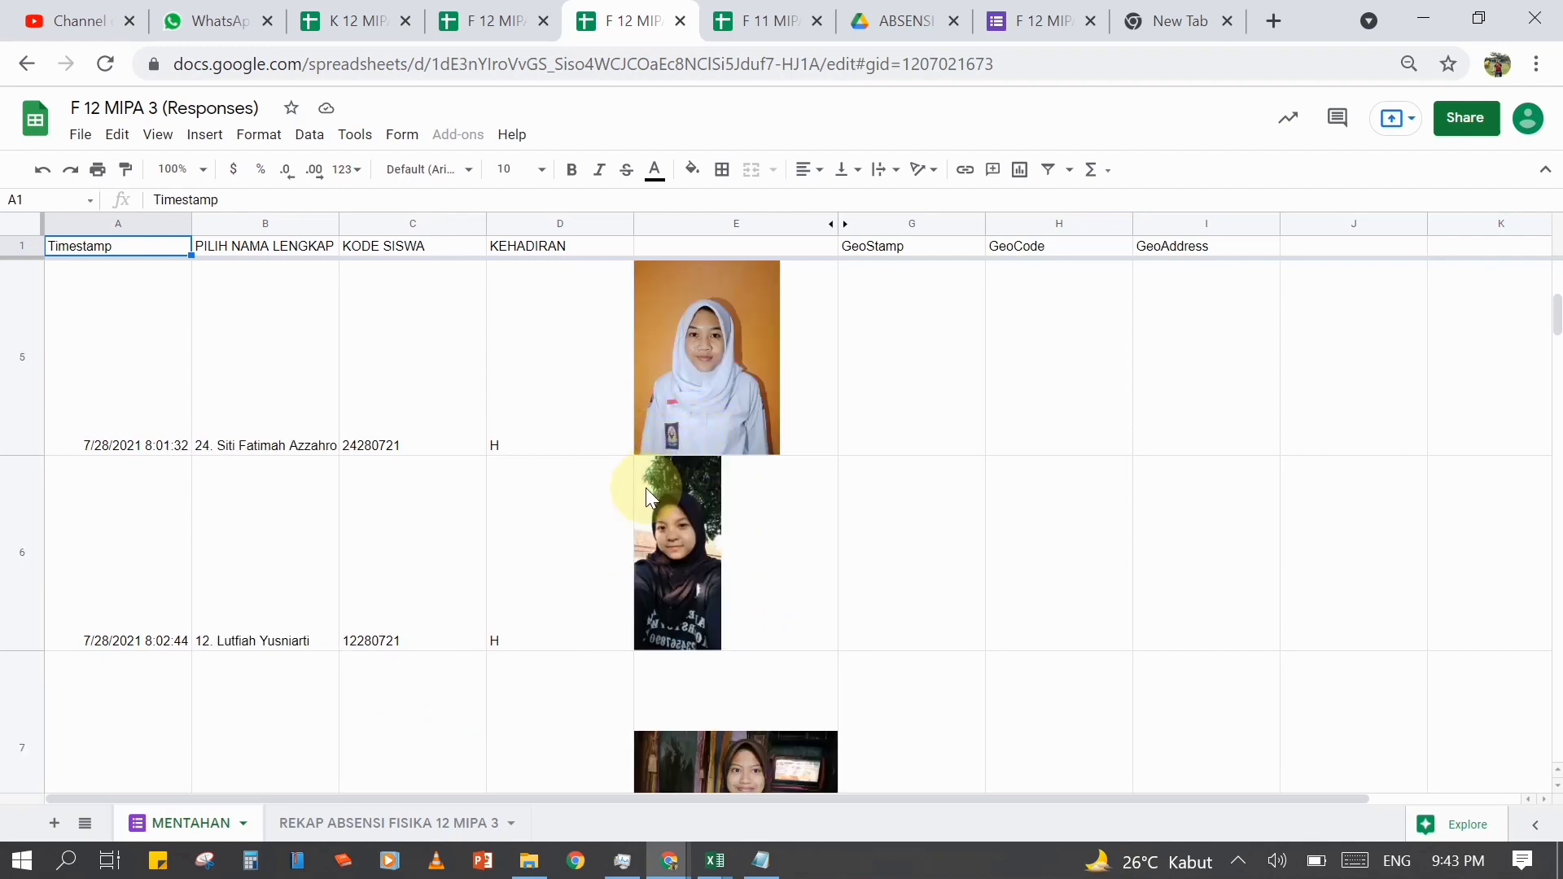
scroll(646, 487, "down", 2)
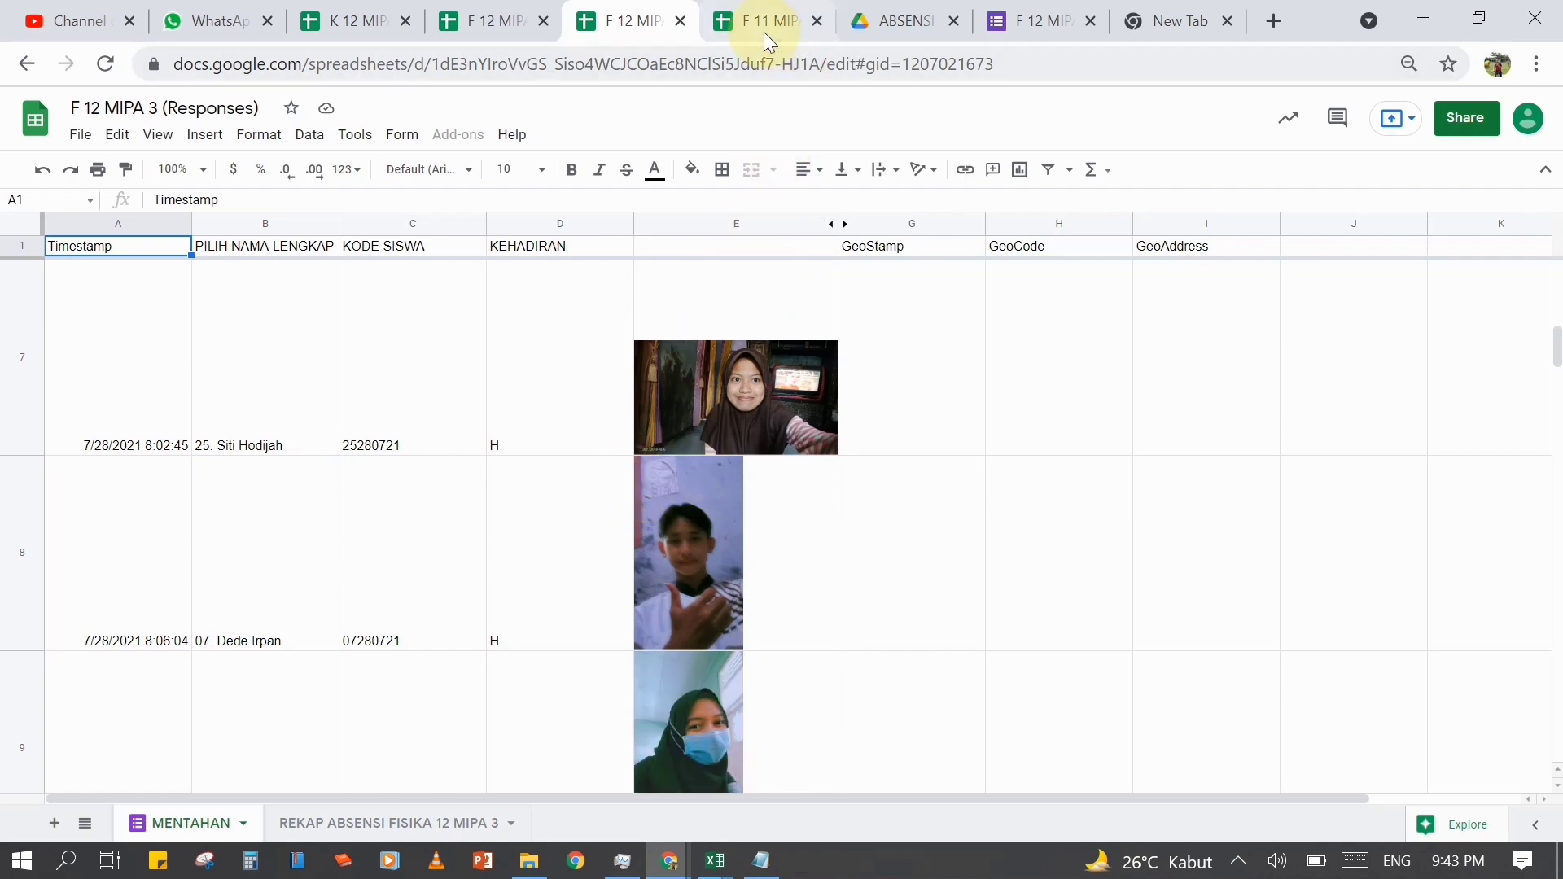
- Glance at F 11 MIPA 5 (Responses), then inspect the F 12 MIPA 3 photos at 200% zoom and restore the zoom to 100%
left_click(765, 33)
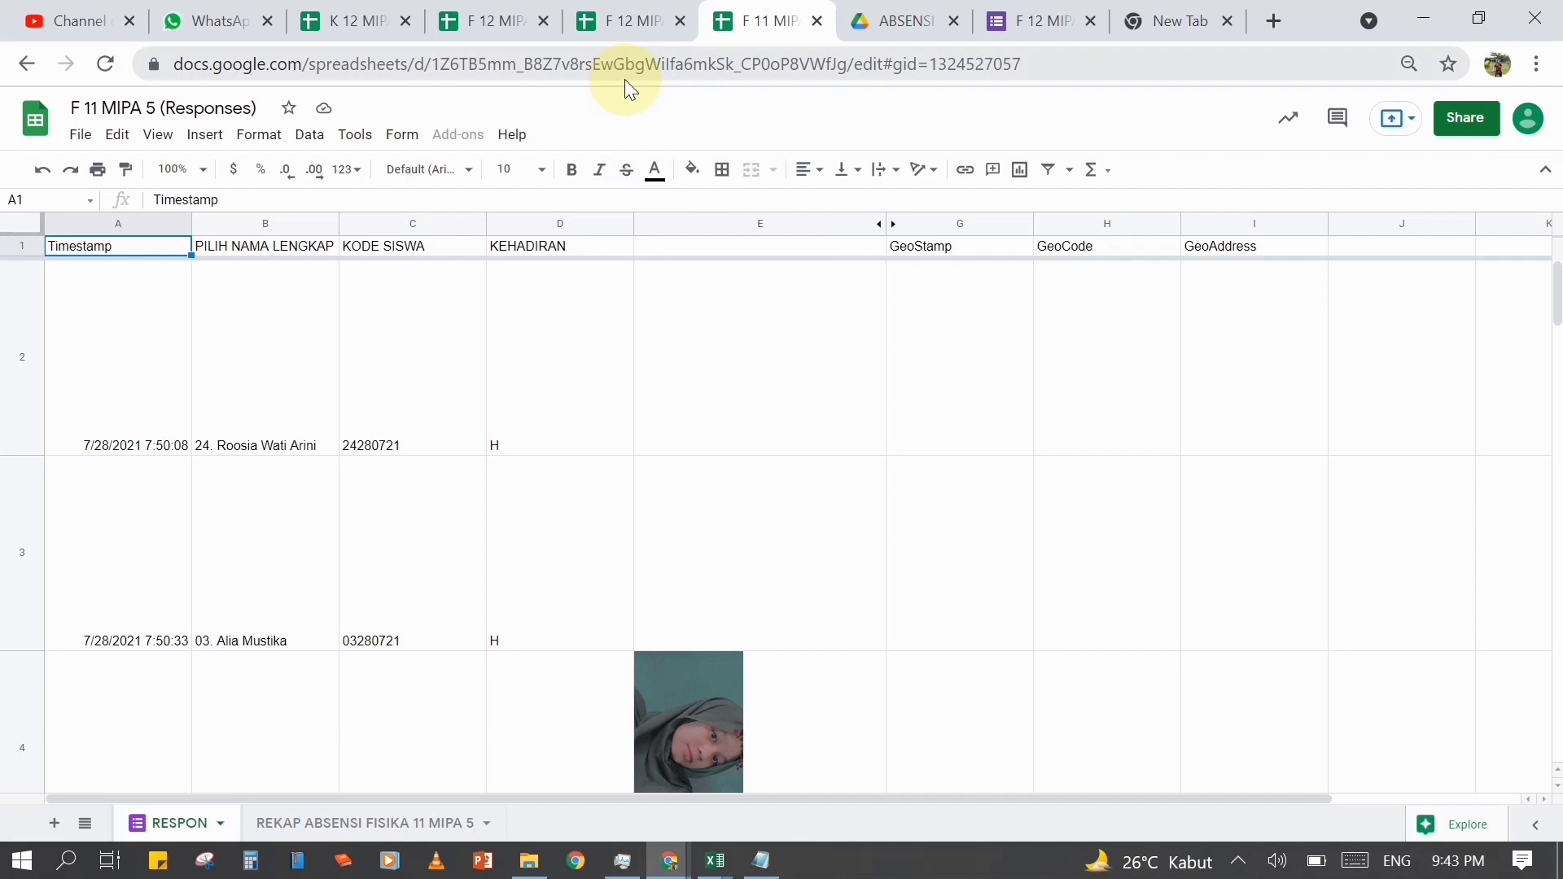
left_click(637, 32)
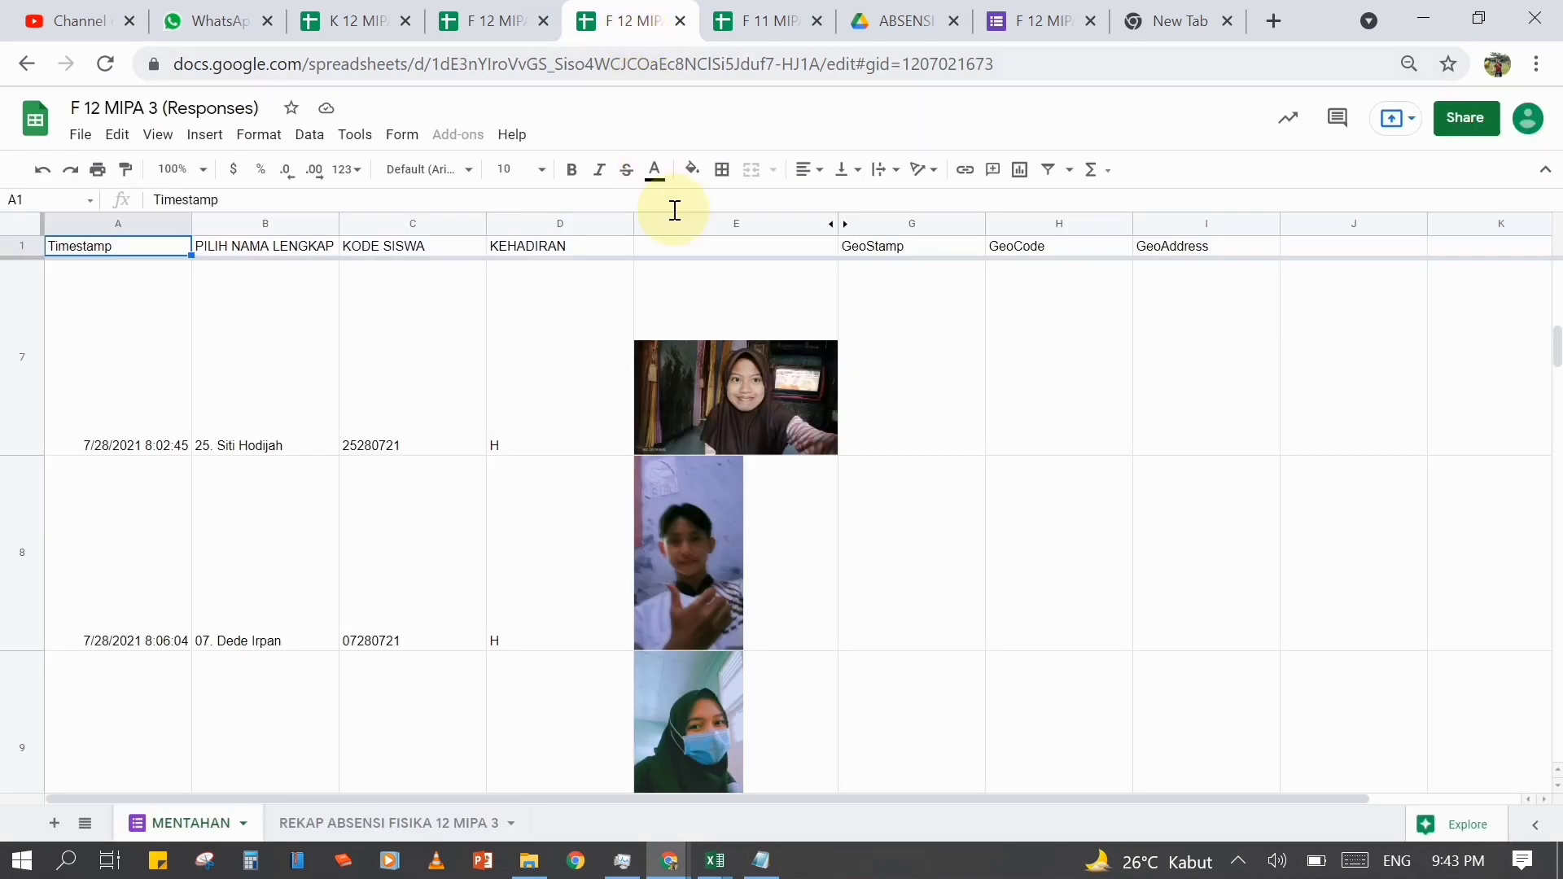
left_click(202, 168)
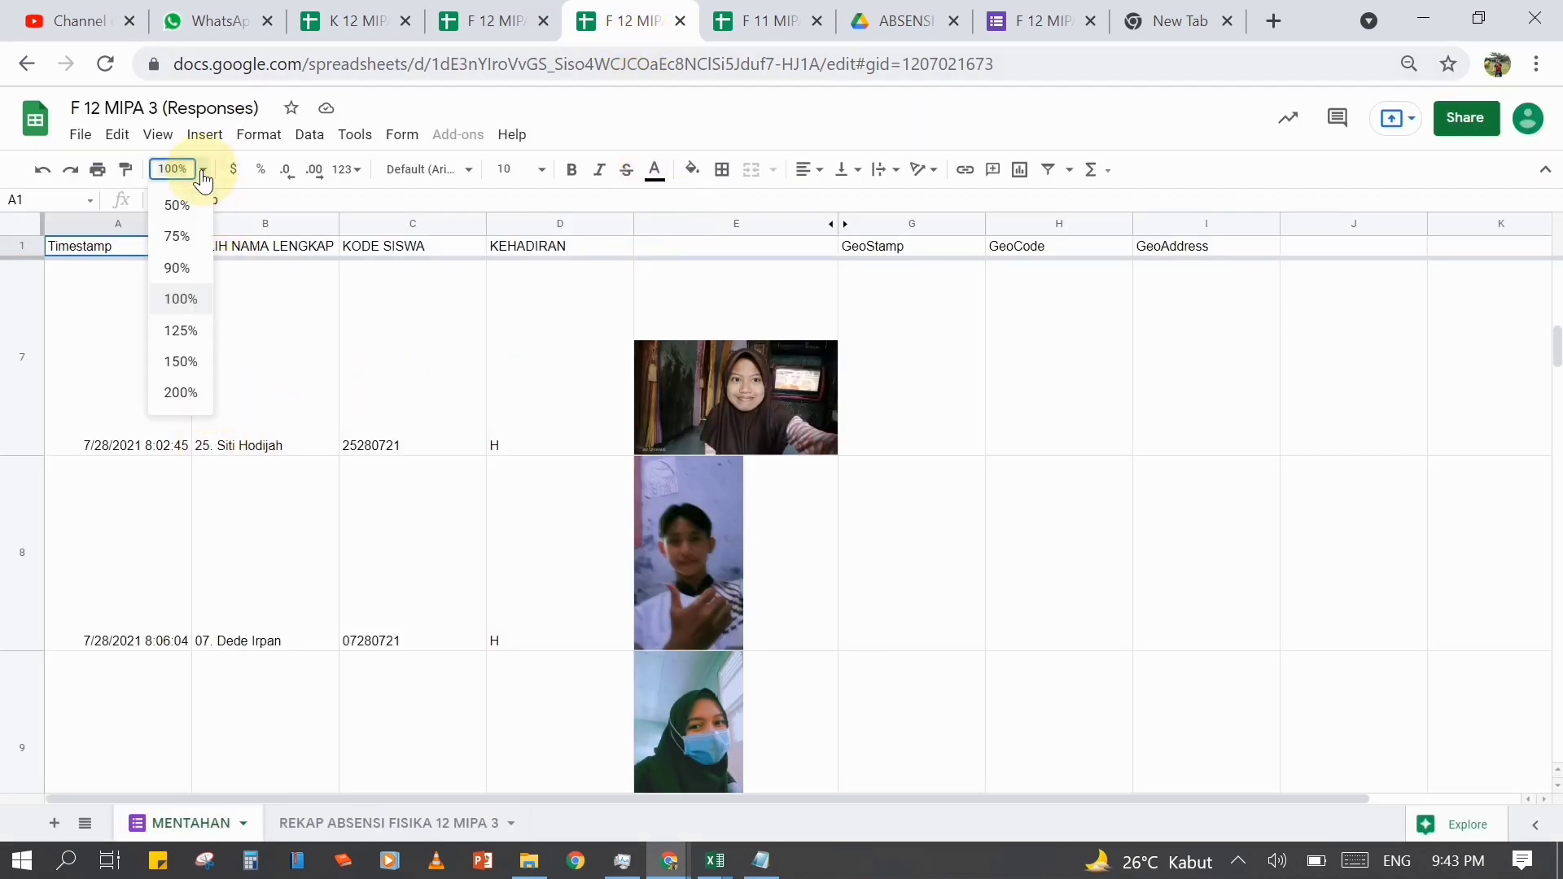
left_click(179, 398)
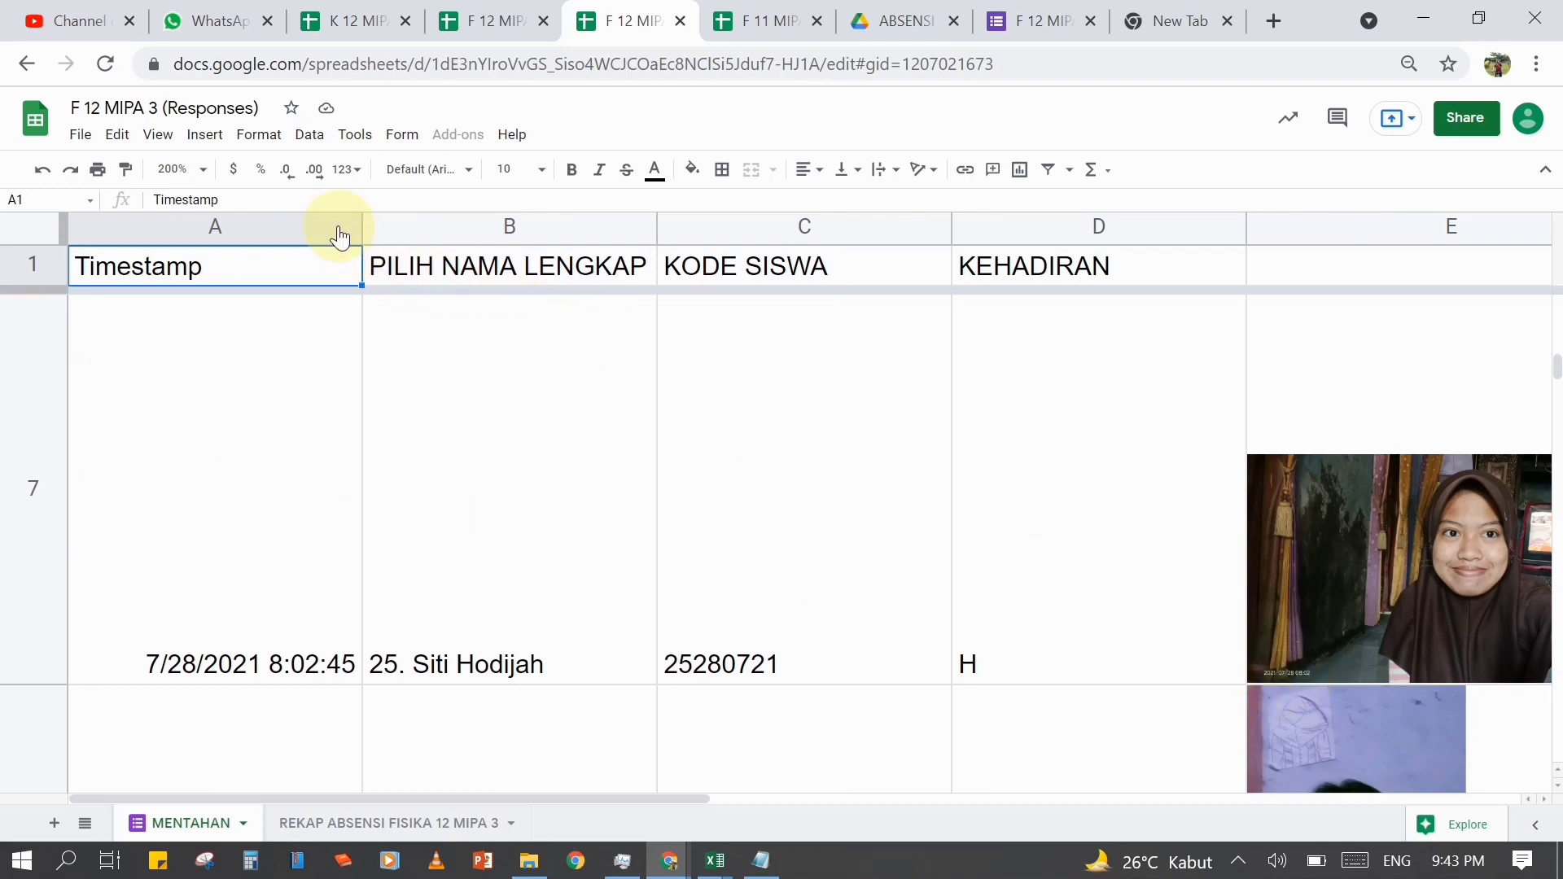
left_click(201, 175)
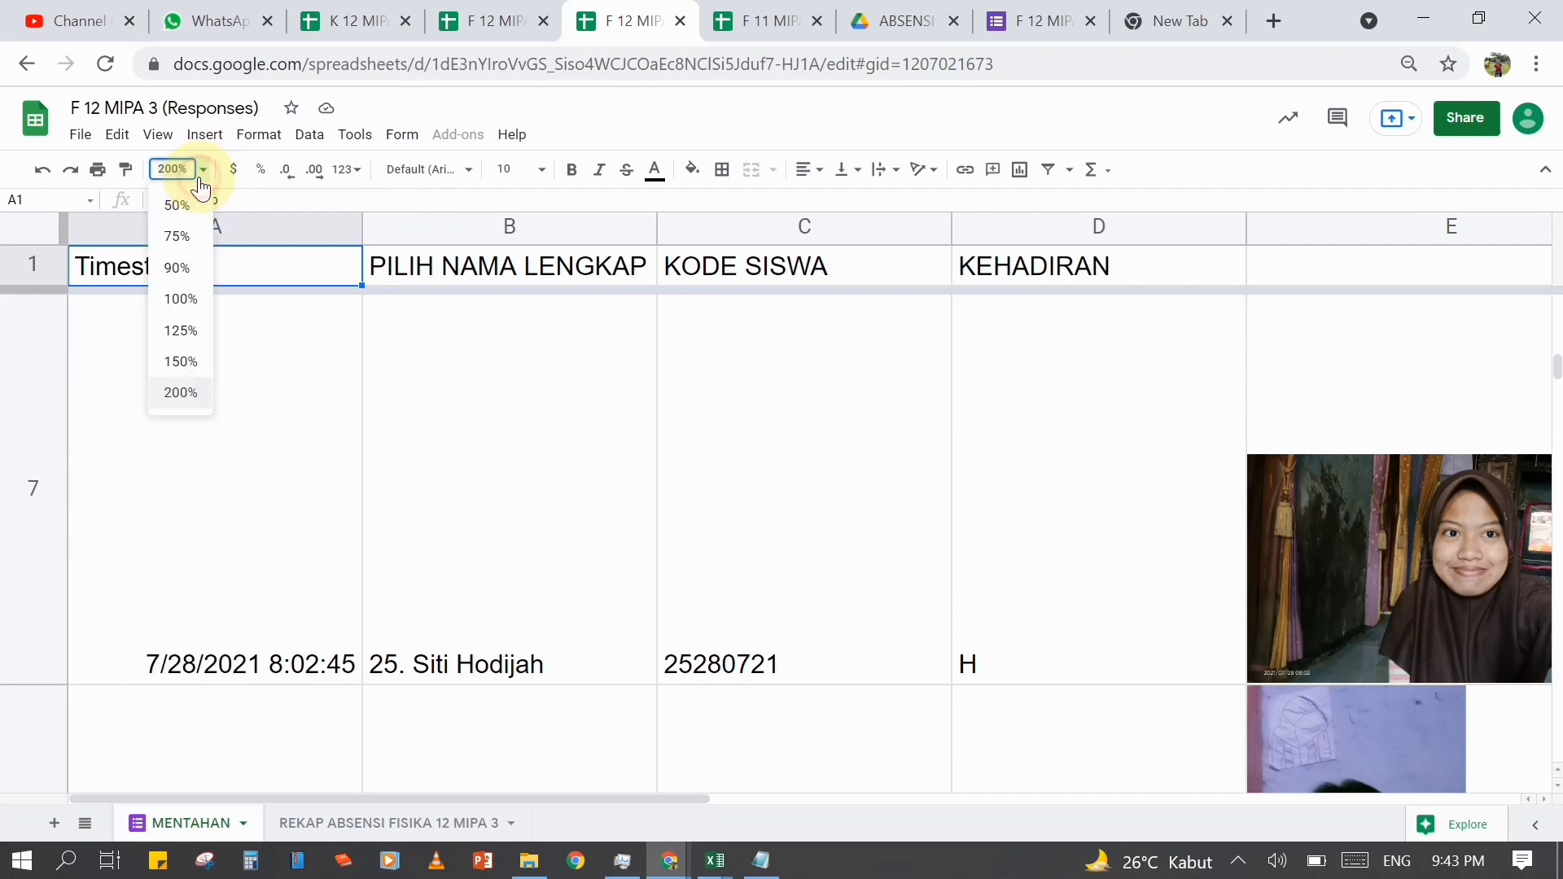
left_click(165, 300)
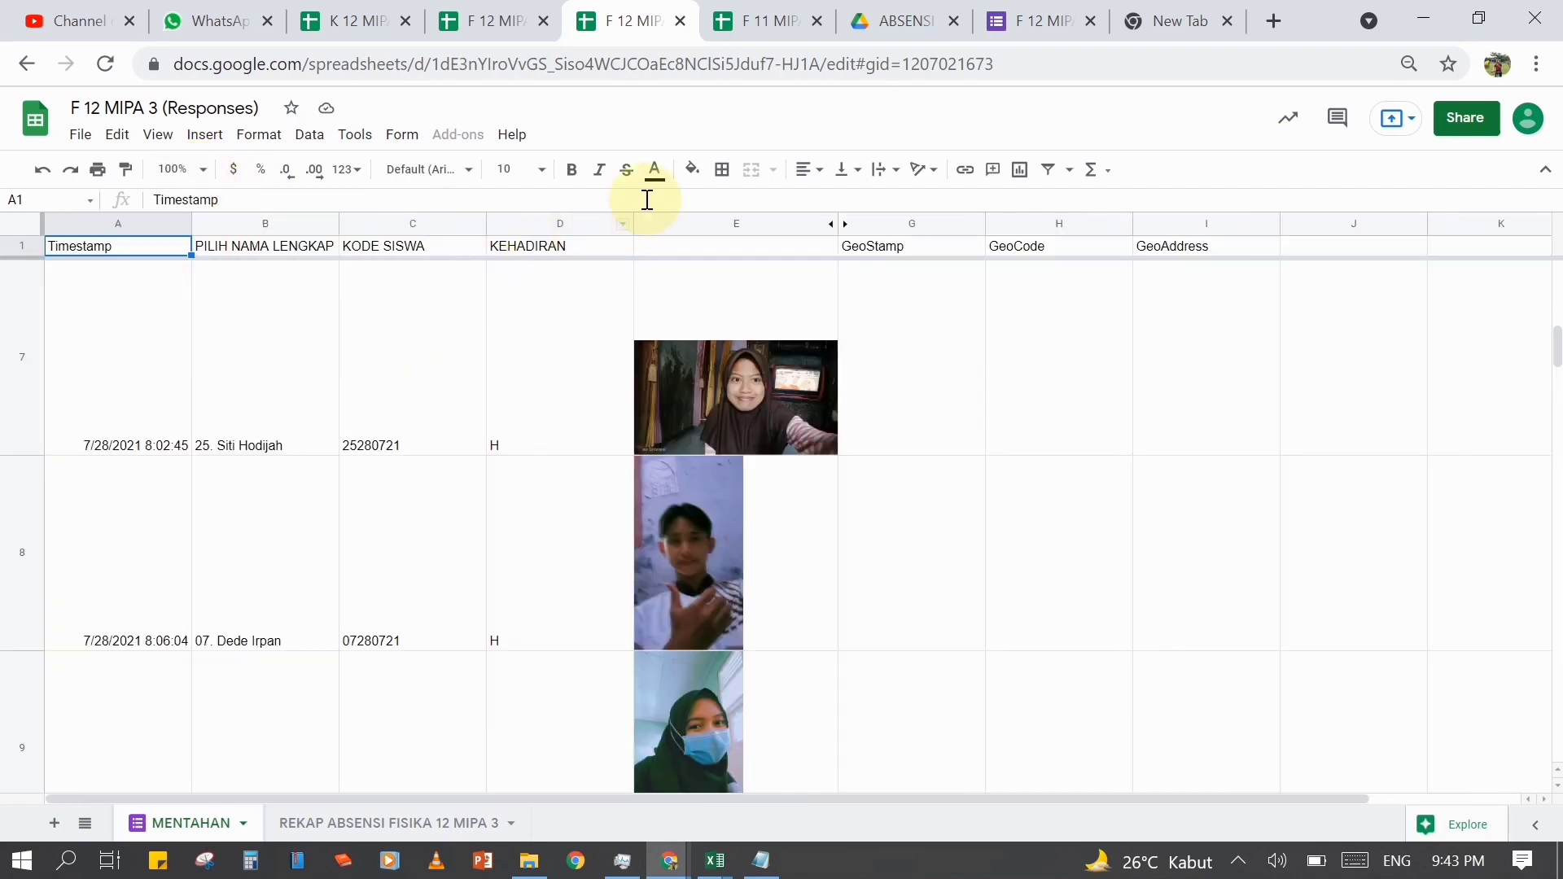
- Look through the student photos on the RESPON sheet of the F 11 MIPA 5 (Responses) spreadsheet
left_click(745, 23)
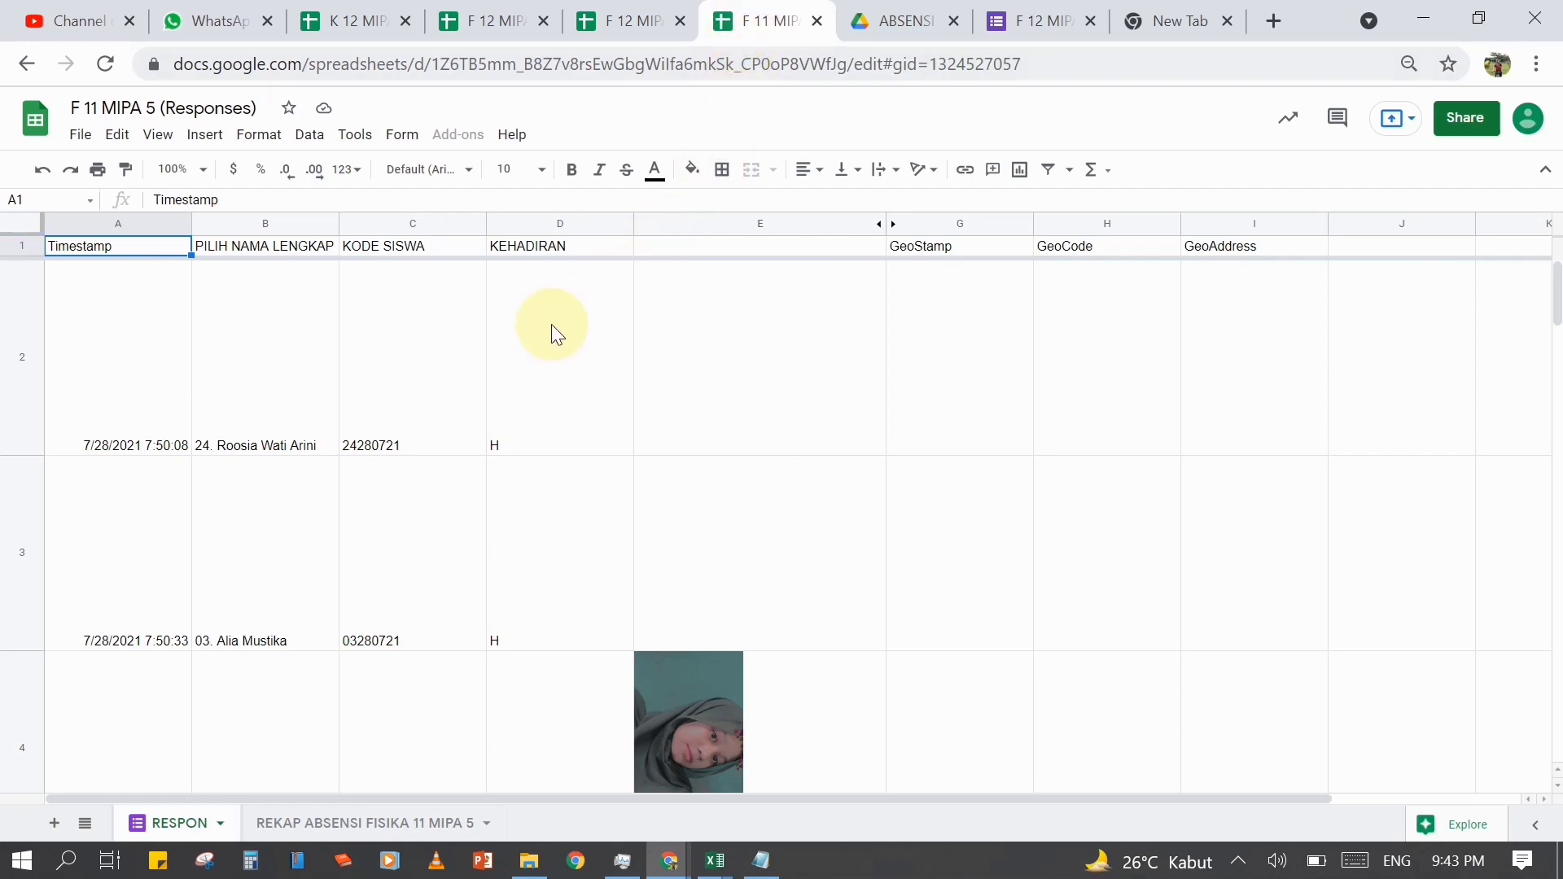
scroll(544, 351, "down", 3)
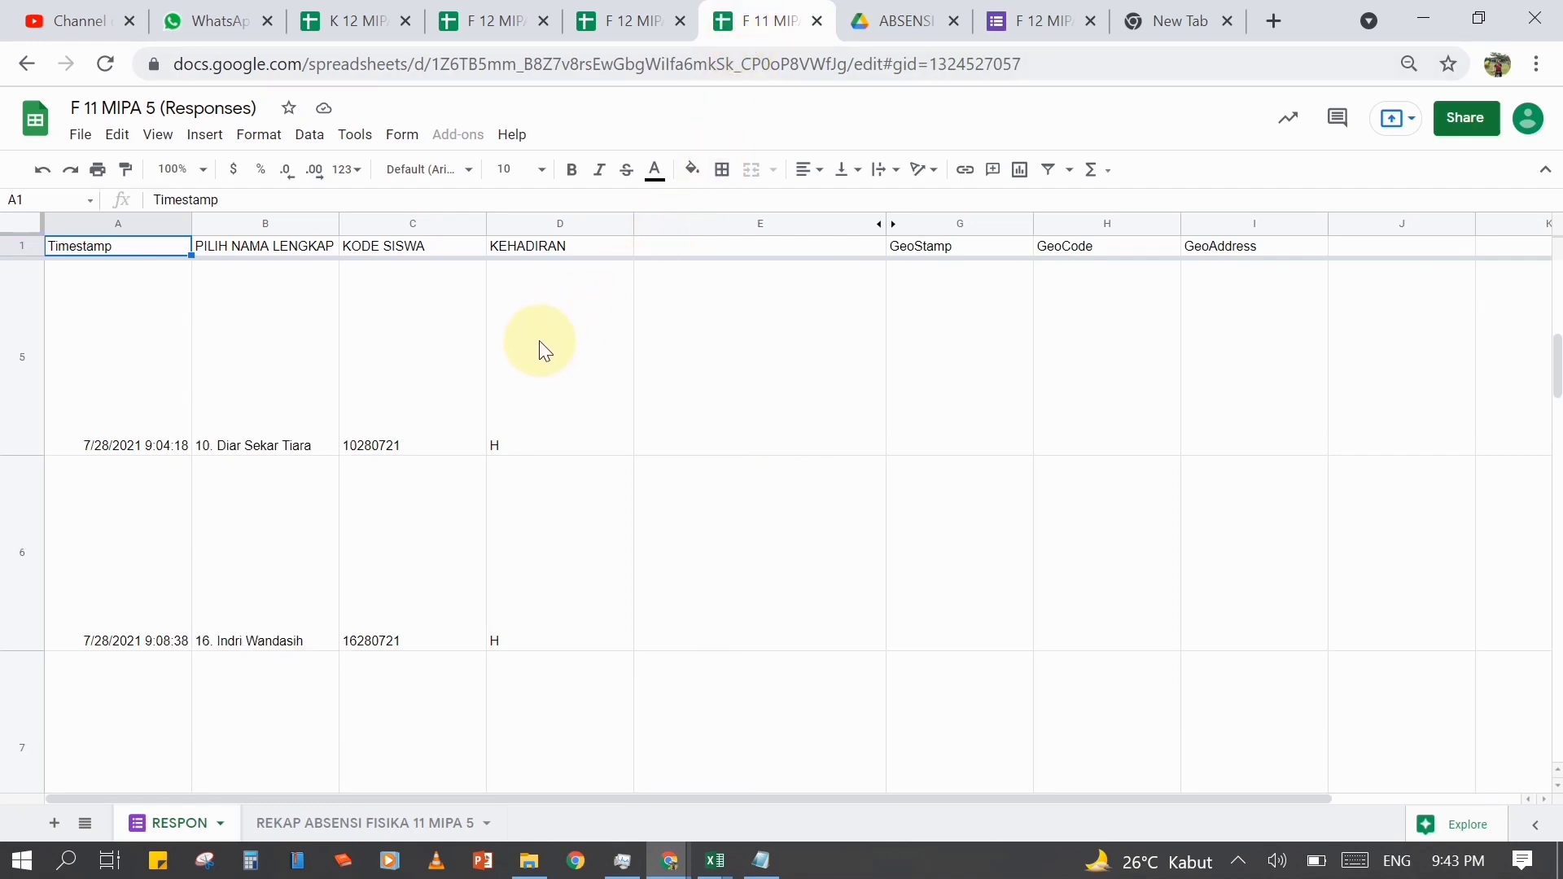
scroll(544, 351, "up", 3)
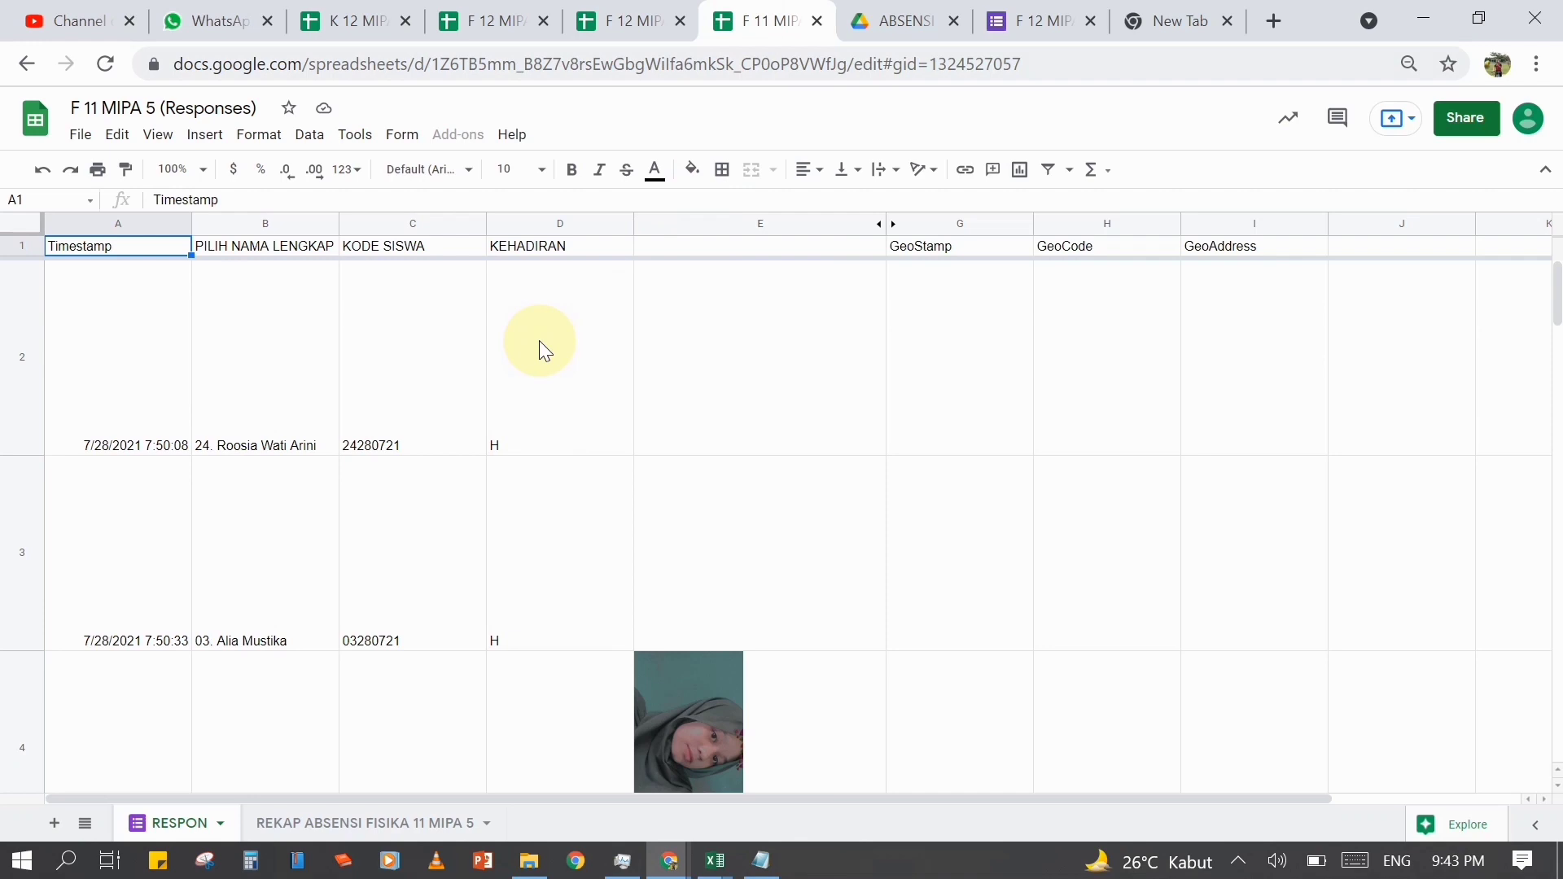
scroll(539, 340, "down", 1)
scroll(539, 341, "up", 1)
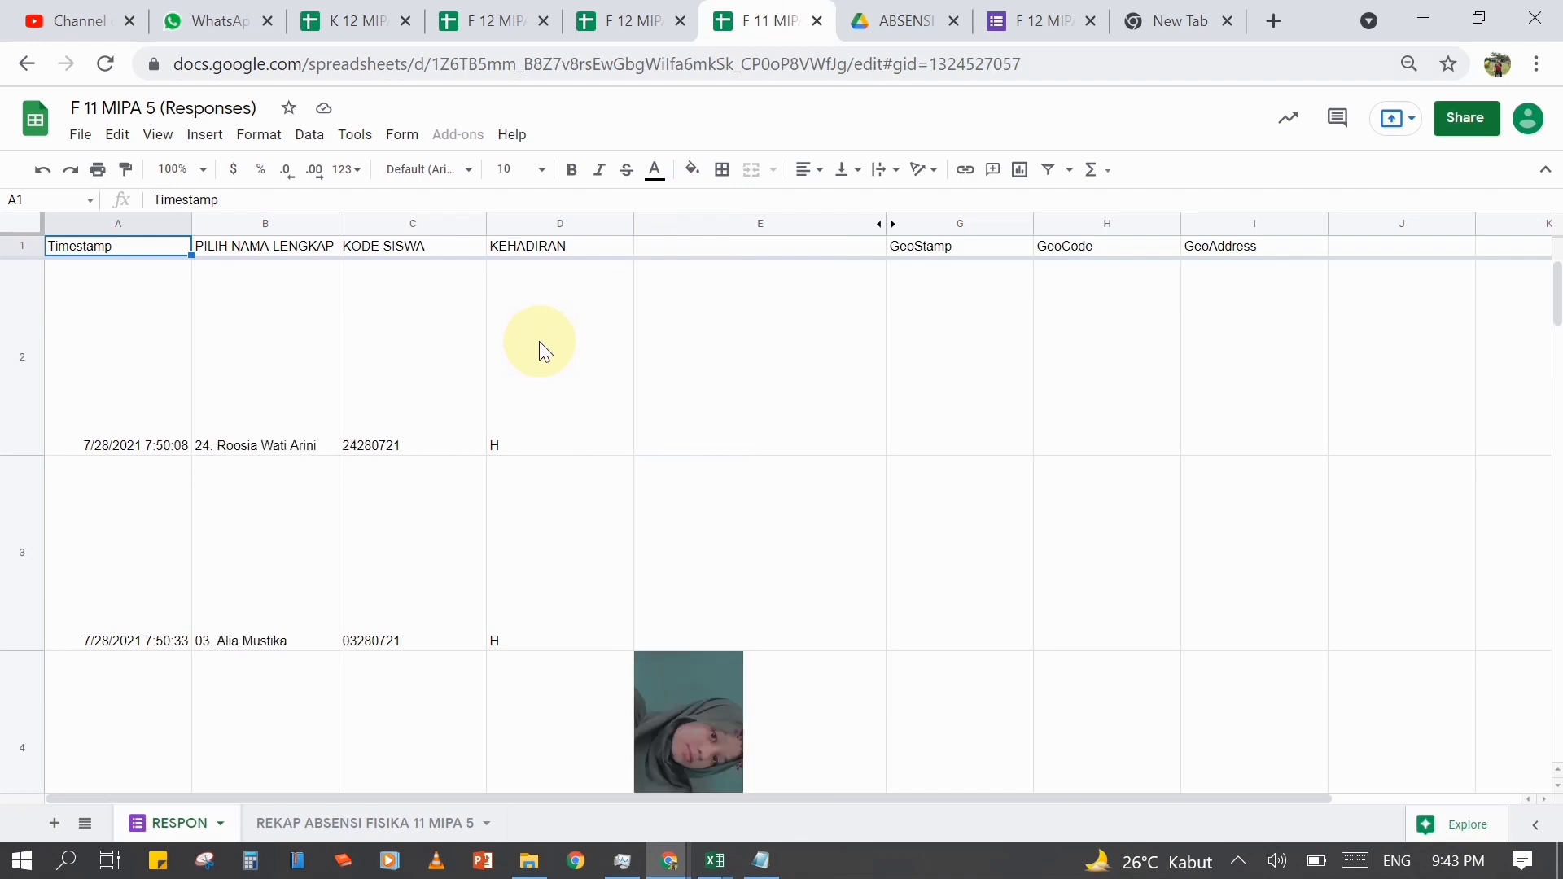
- Reload the F 11 MIPA 5 (Responses) spreadsheet and check the photos in its first rows again
left_click(106, 68)
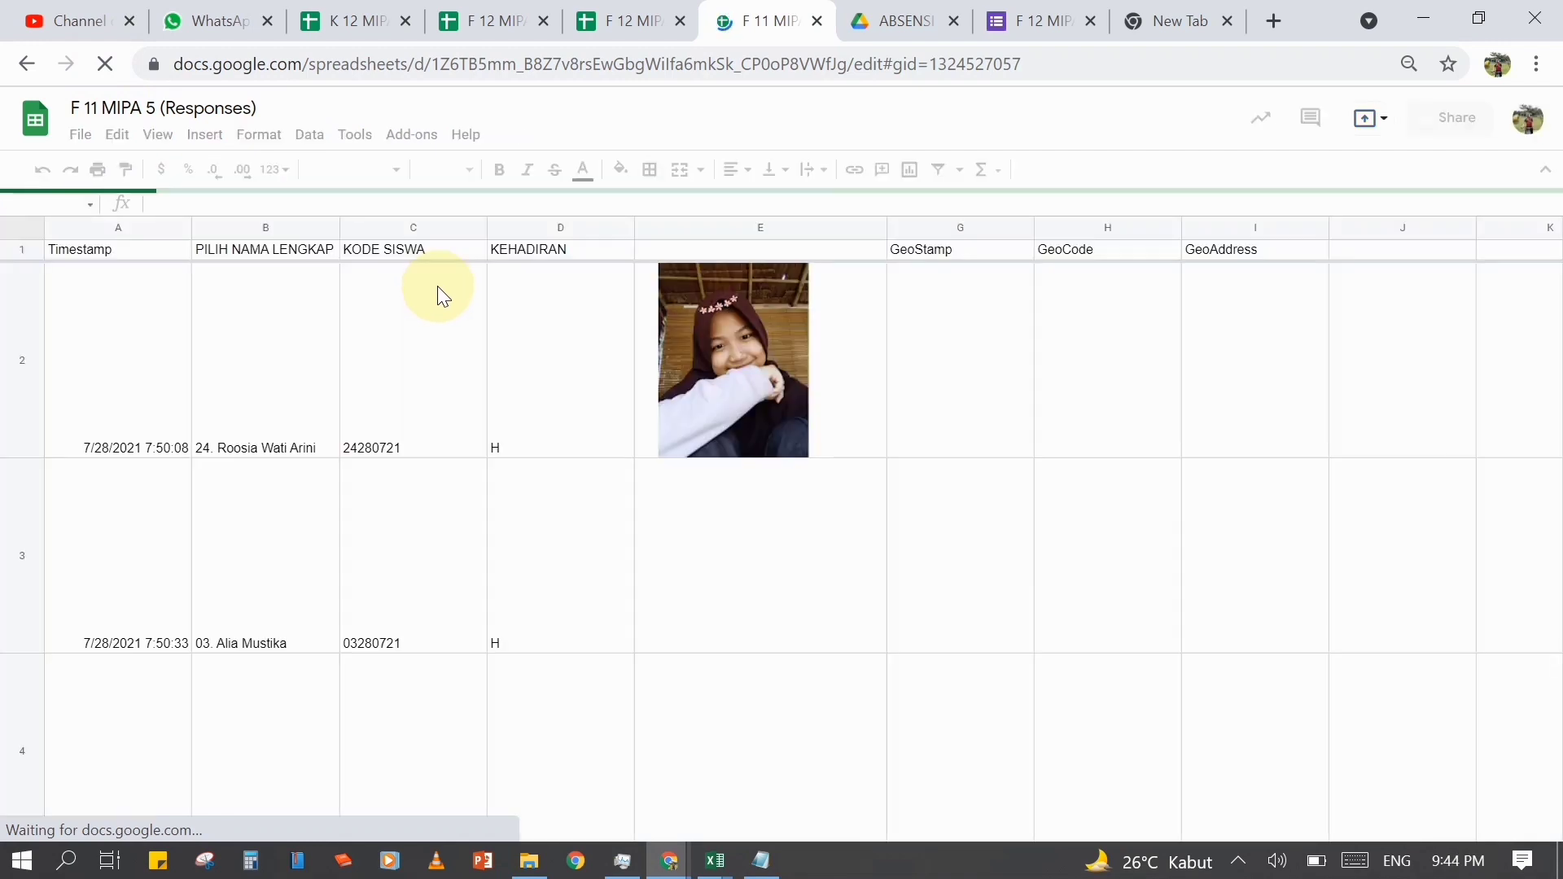
scroll(438, 286, "down", 3)
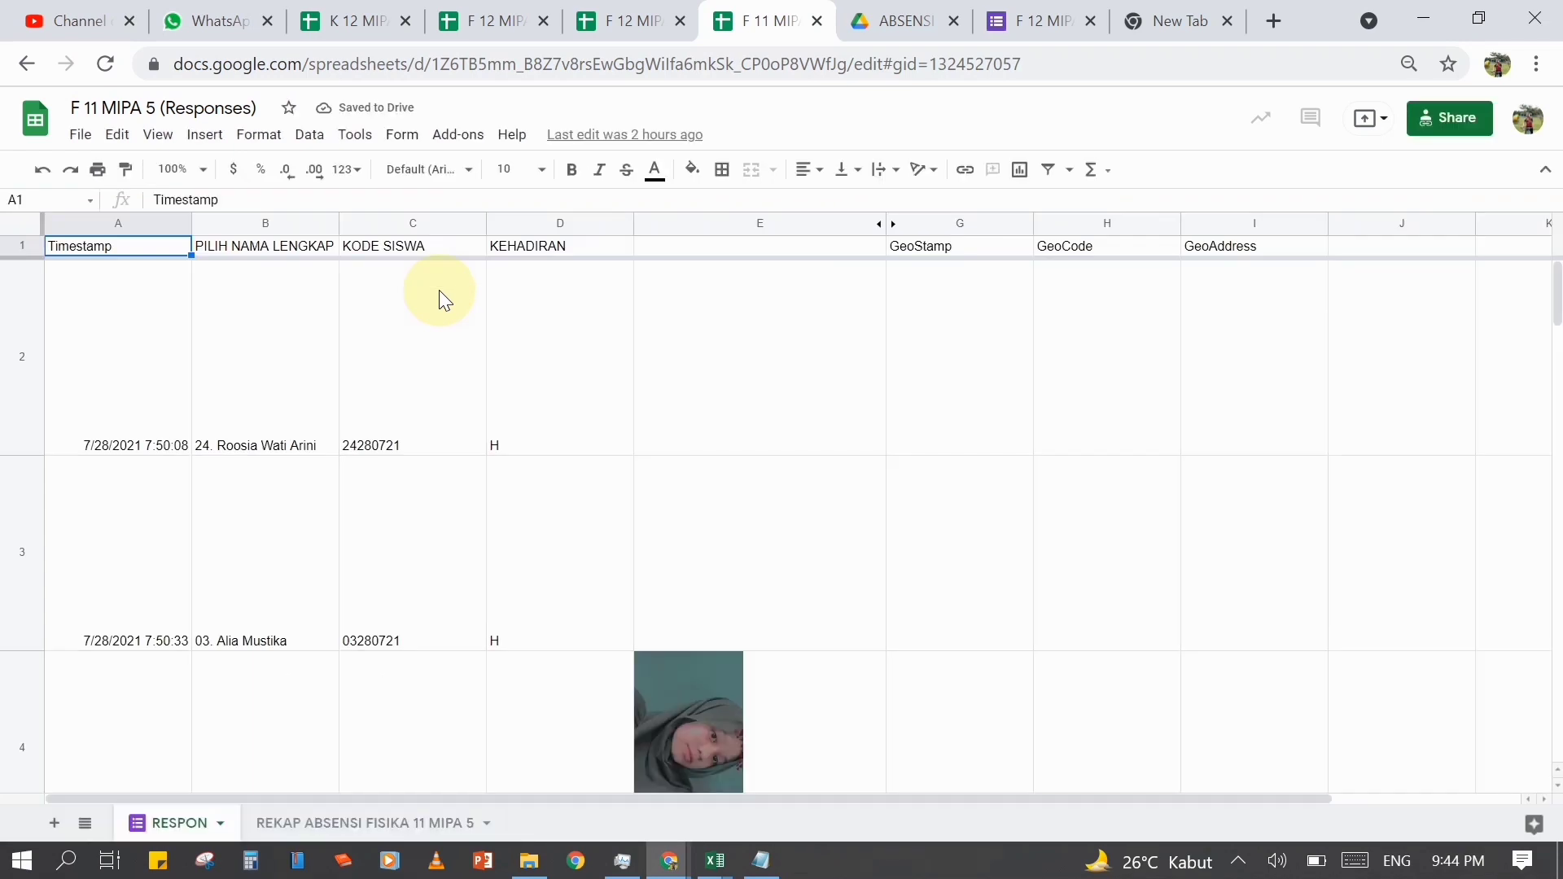
scroll(438, 290, "down", 3)
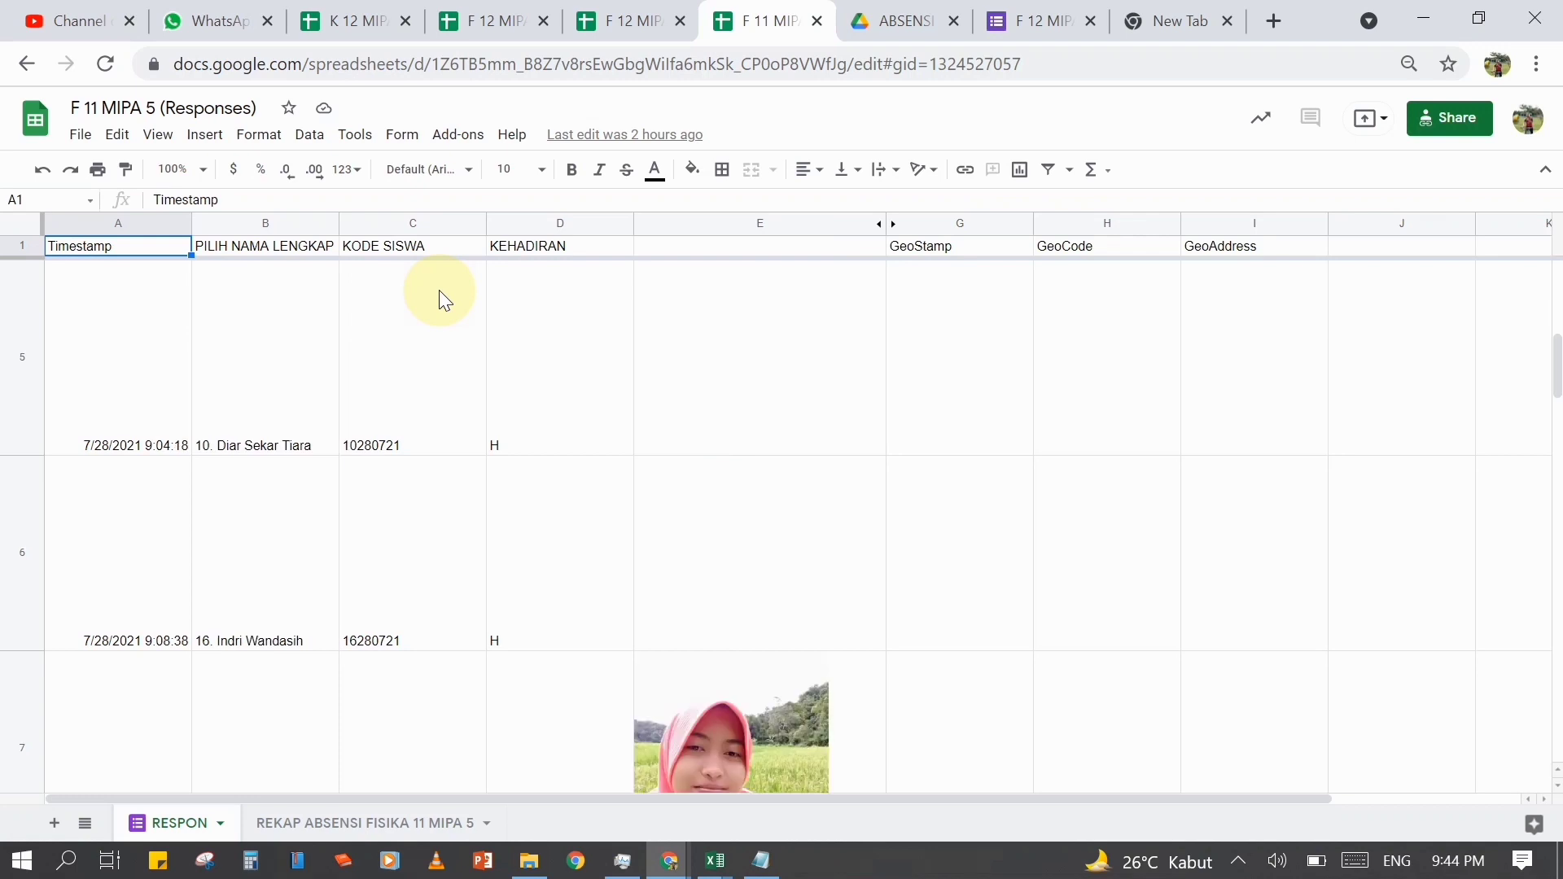
scroll(438, 290, "up", 2)
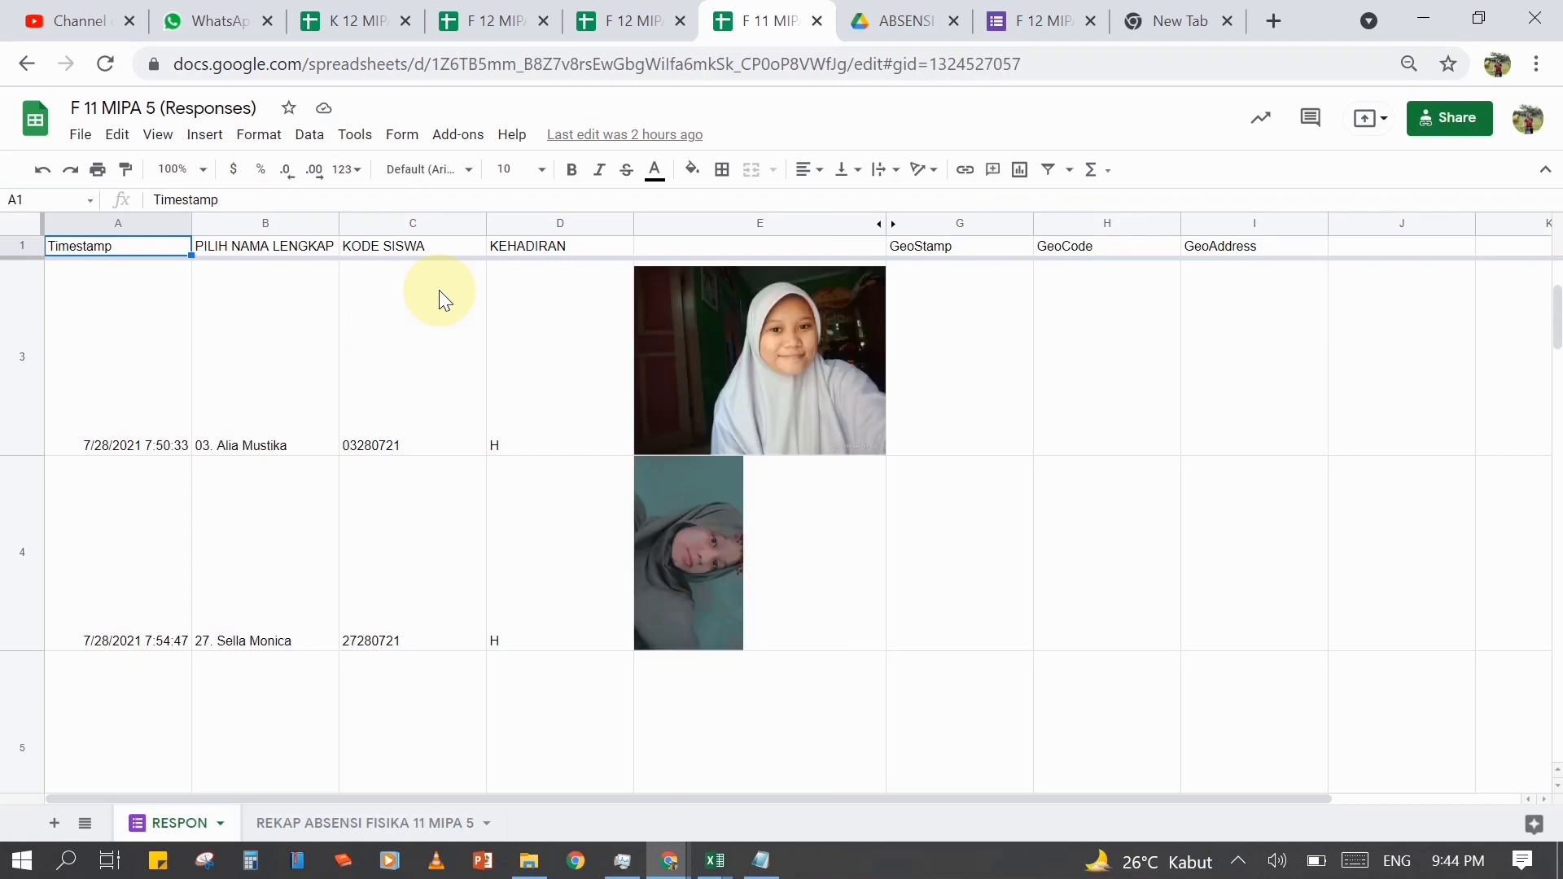
- Zoom the RESPON sheet to 200% and examine the selfie in row 5 with its date and location stamp
scroll(438, 290, "down", 2)
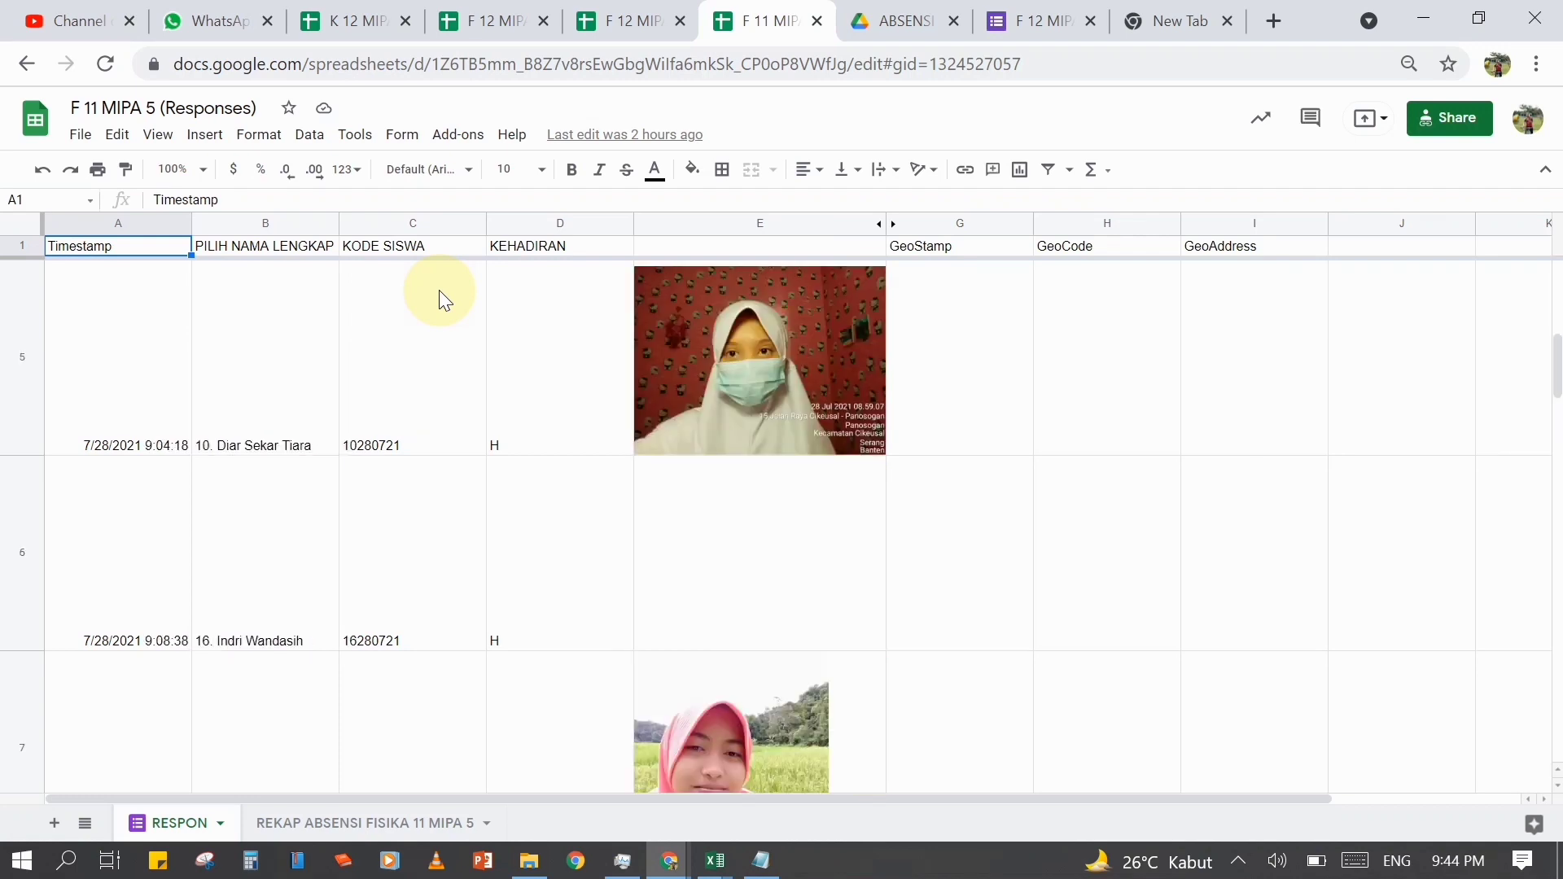
left_click(500, 337)
key("Up")
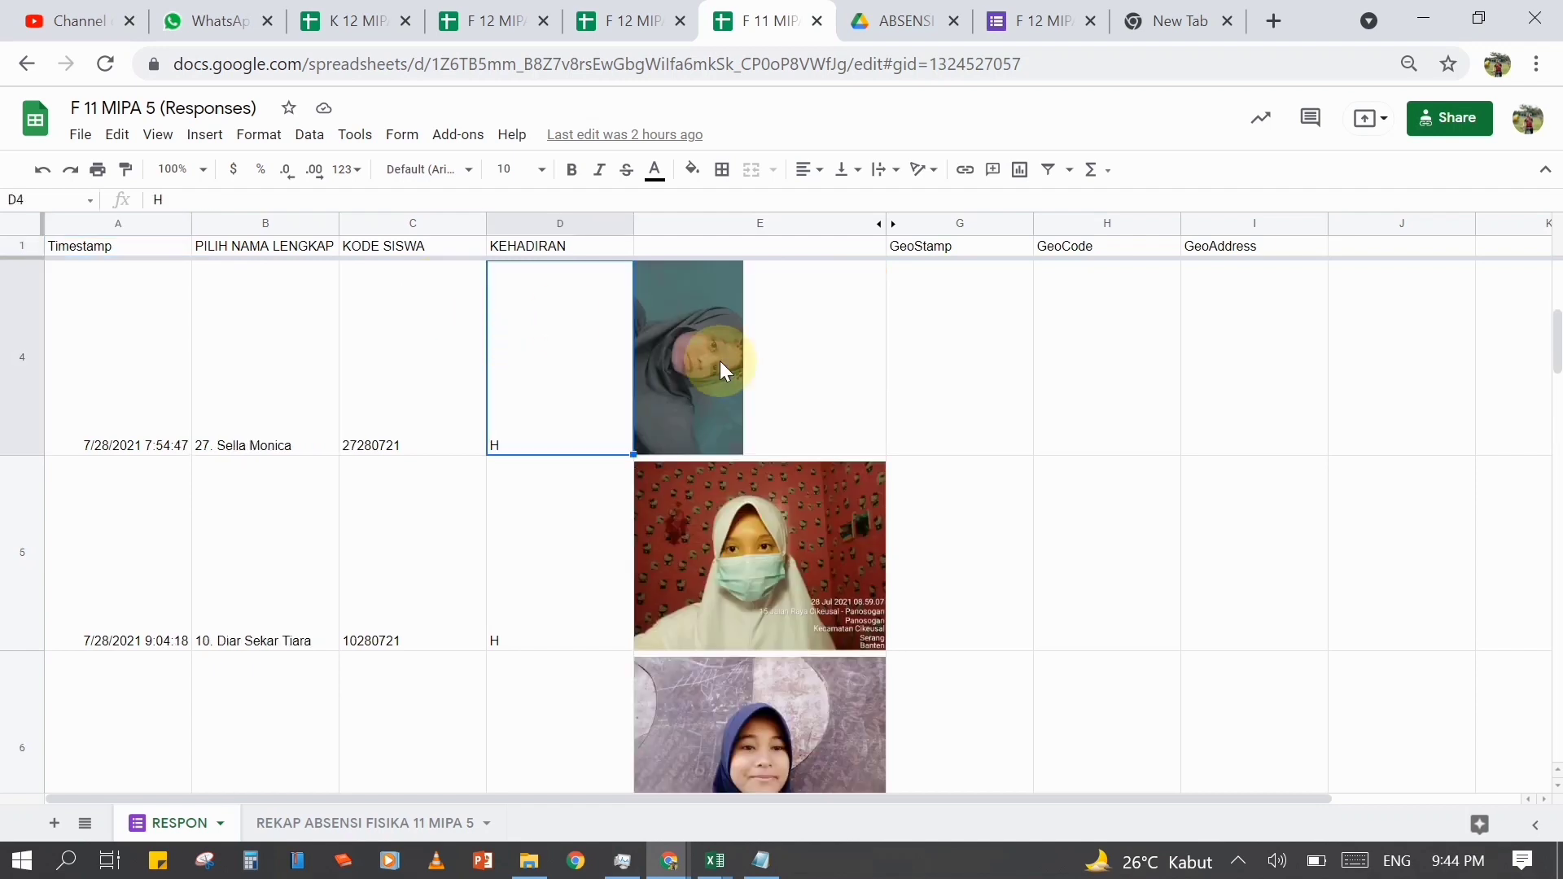
left_click(187, 169)
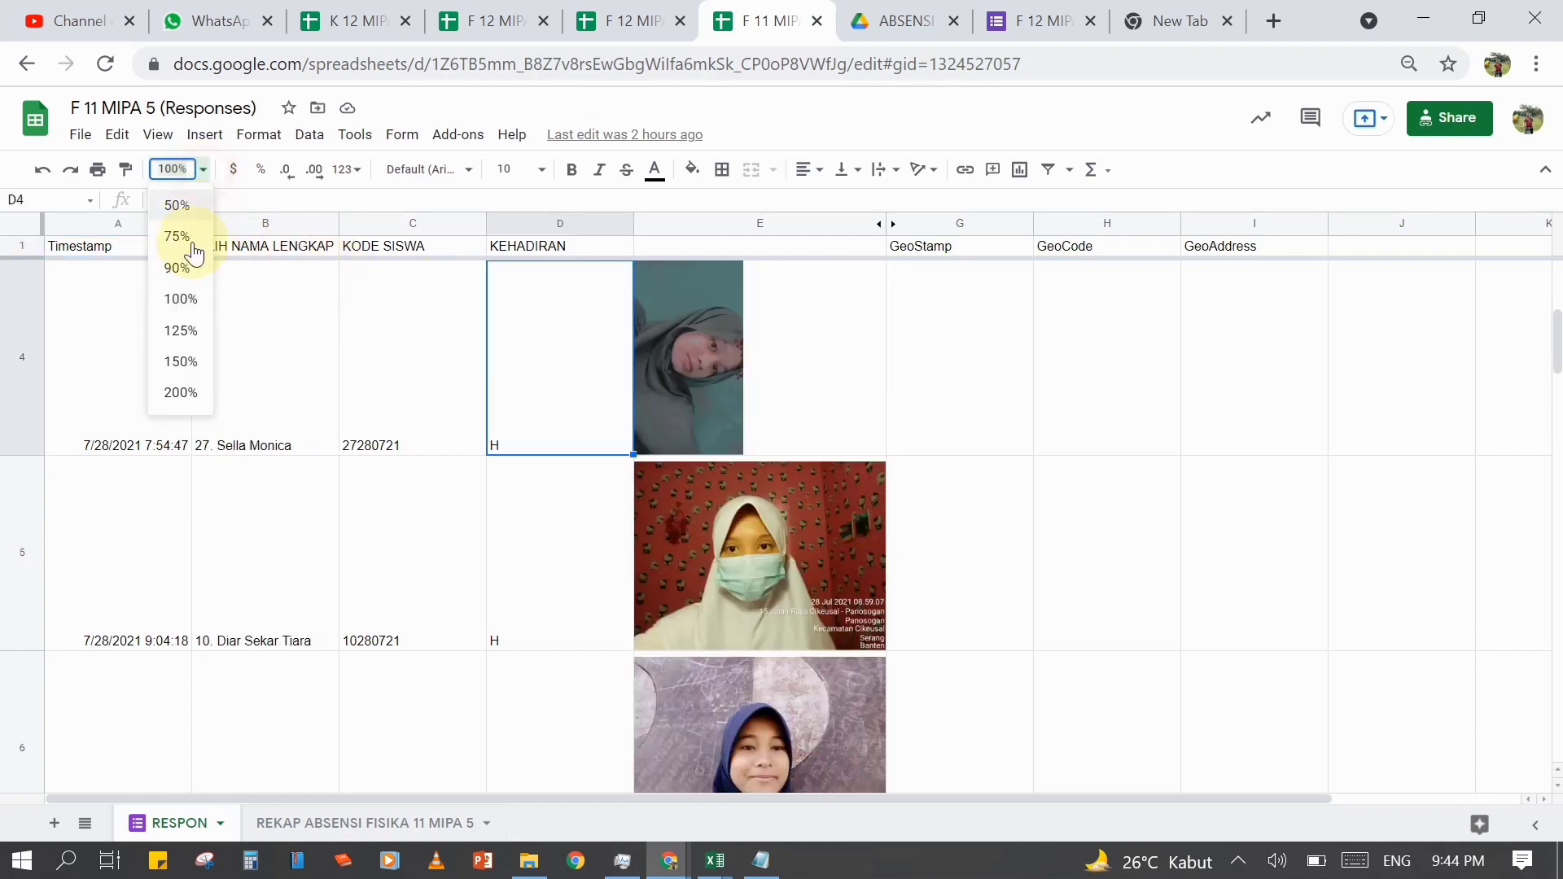
left_click(196, 394)
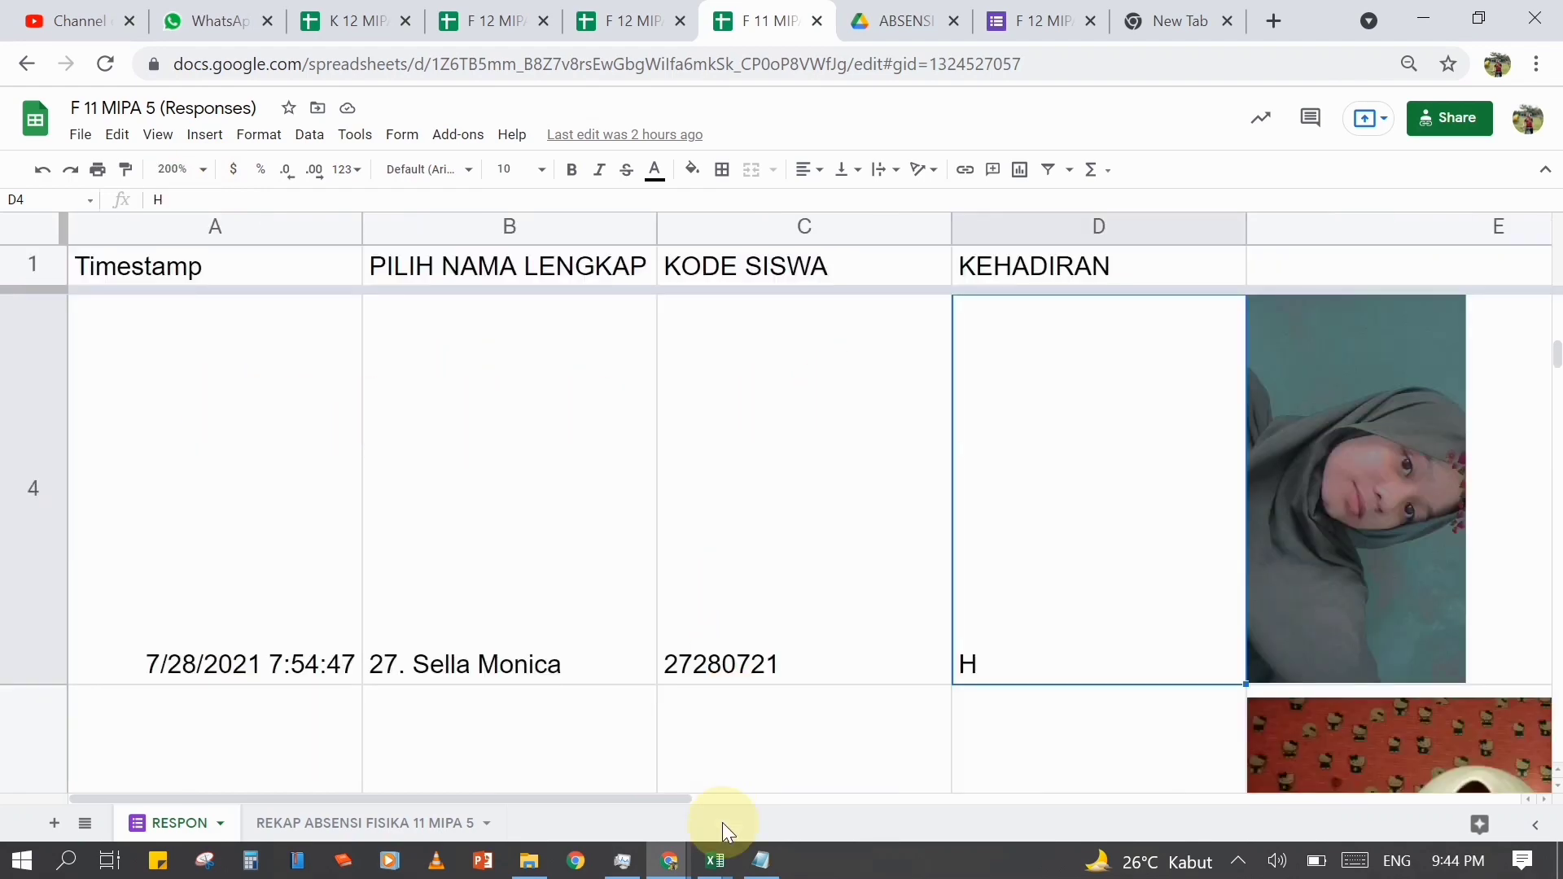
left_click_drag(673, 798, 804, 794)
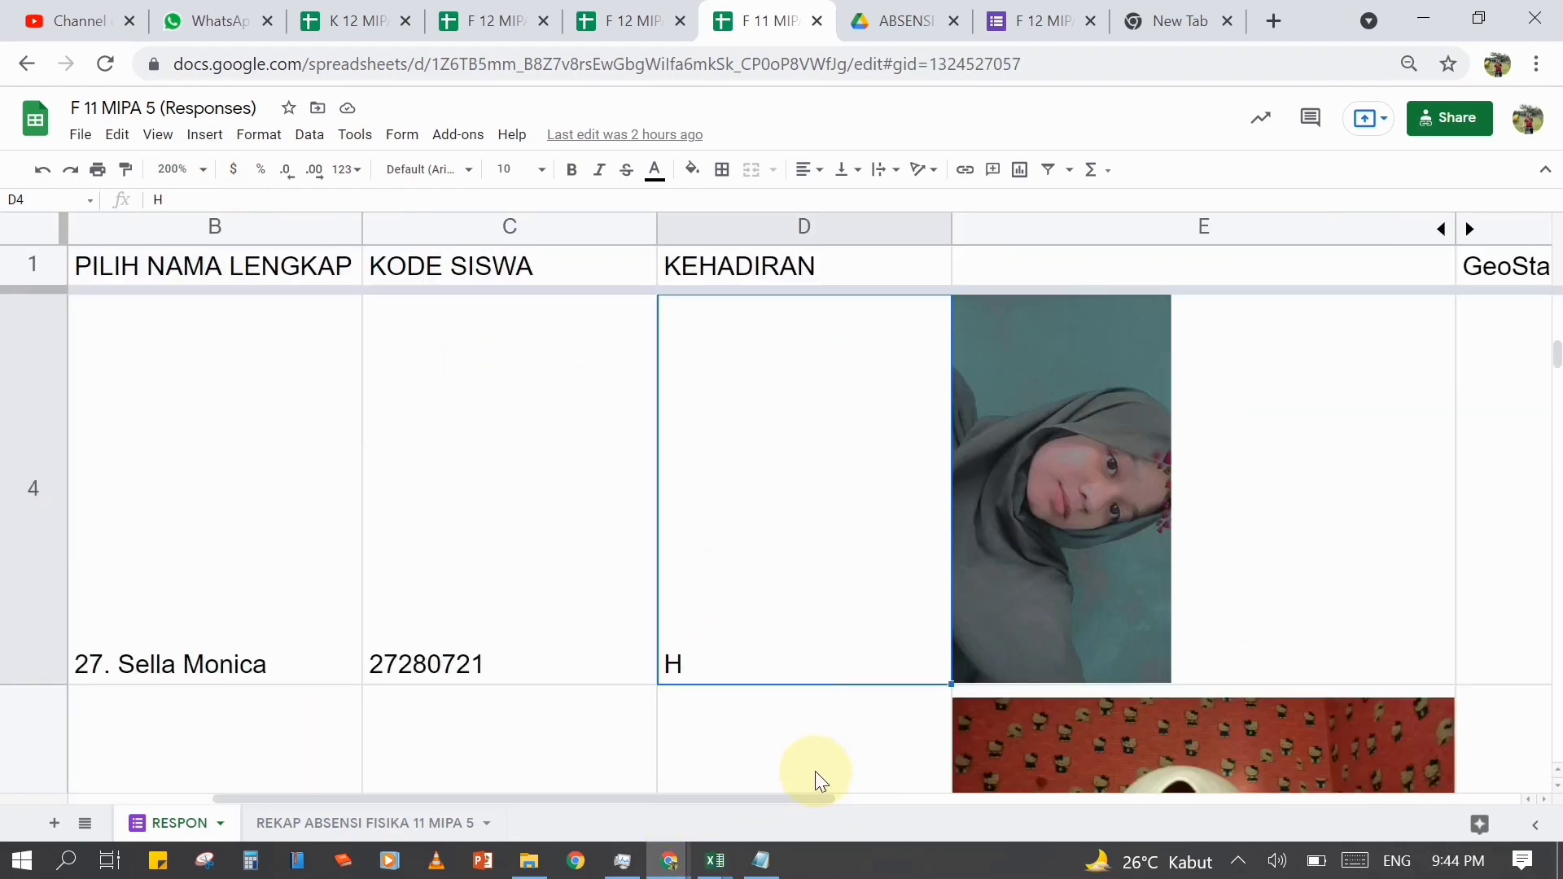
left_click(814, 740)
scroll(814, 737, "down", 2)
scroll(814, 737, "up", 1)
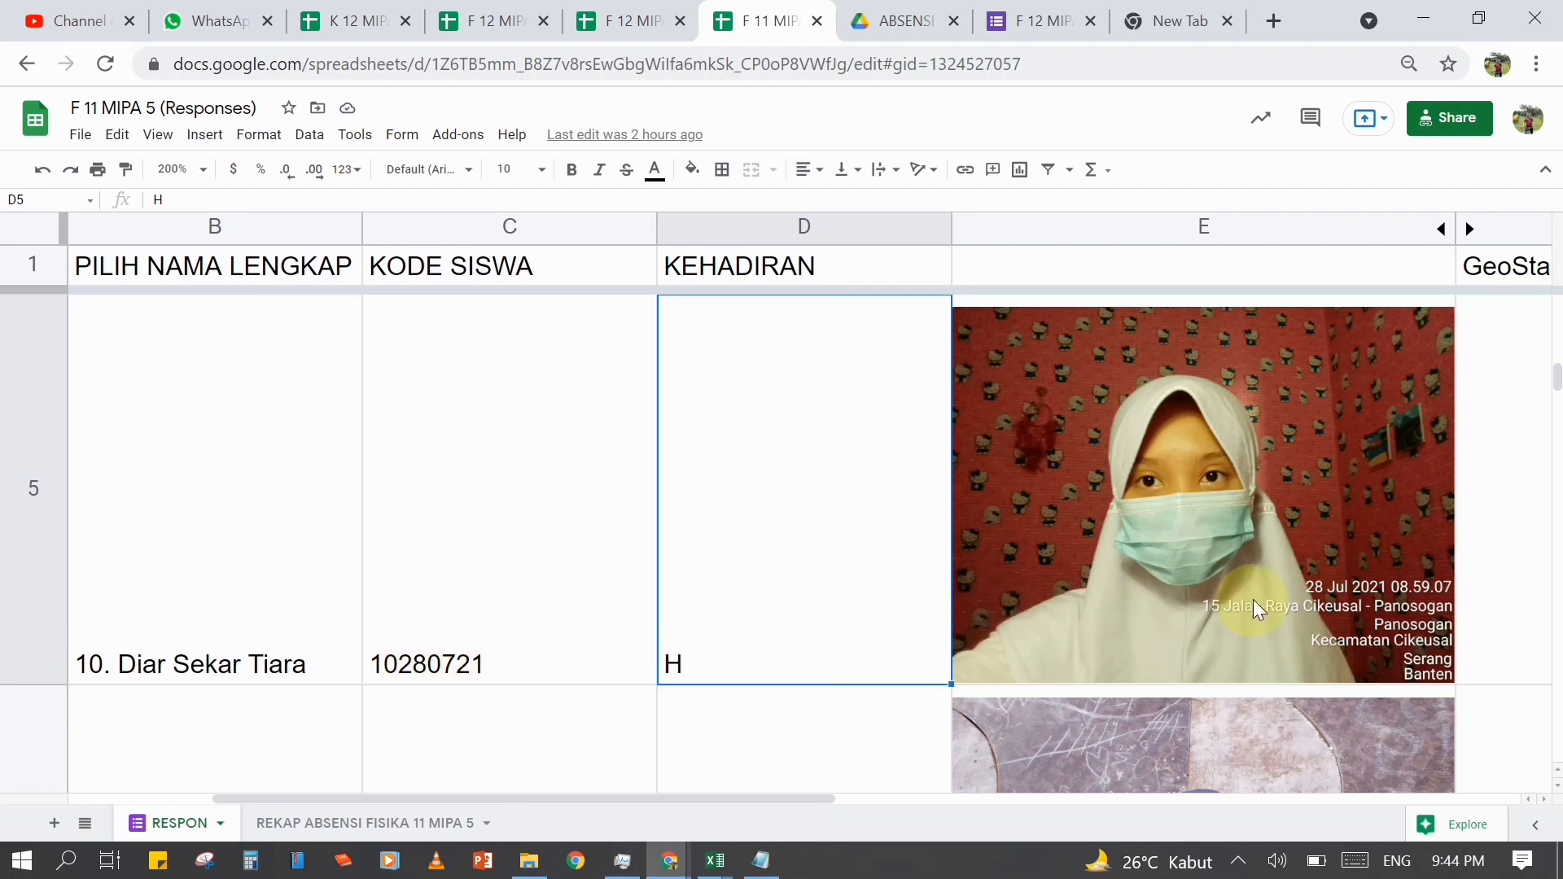
- Compare the row 5 response's Timestamp with the time stamped on its photo, and check the photo in row 6
left_click(411, 643)
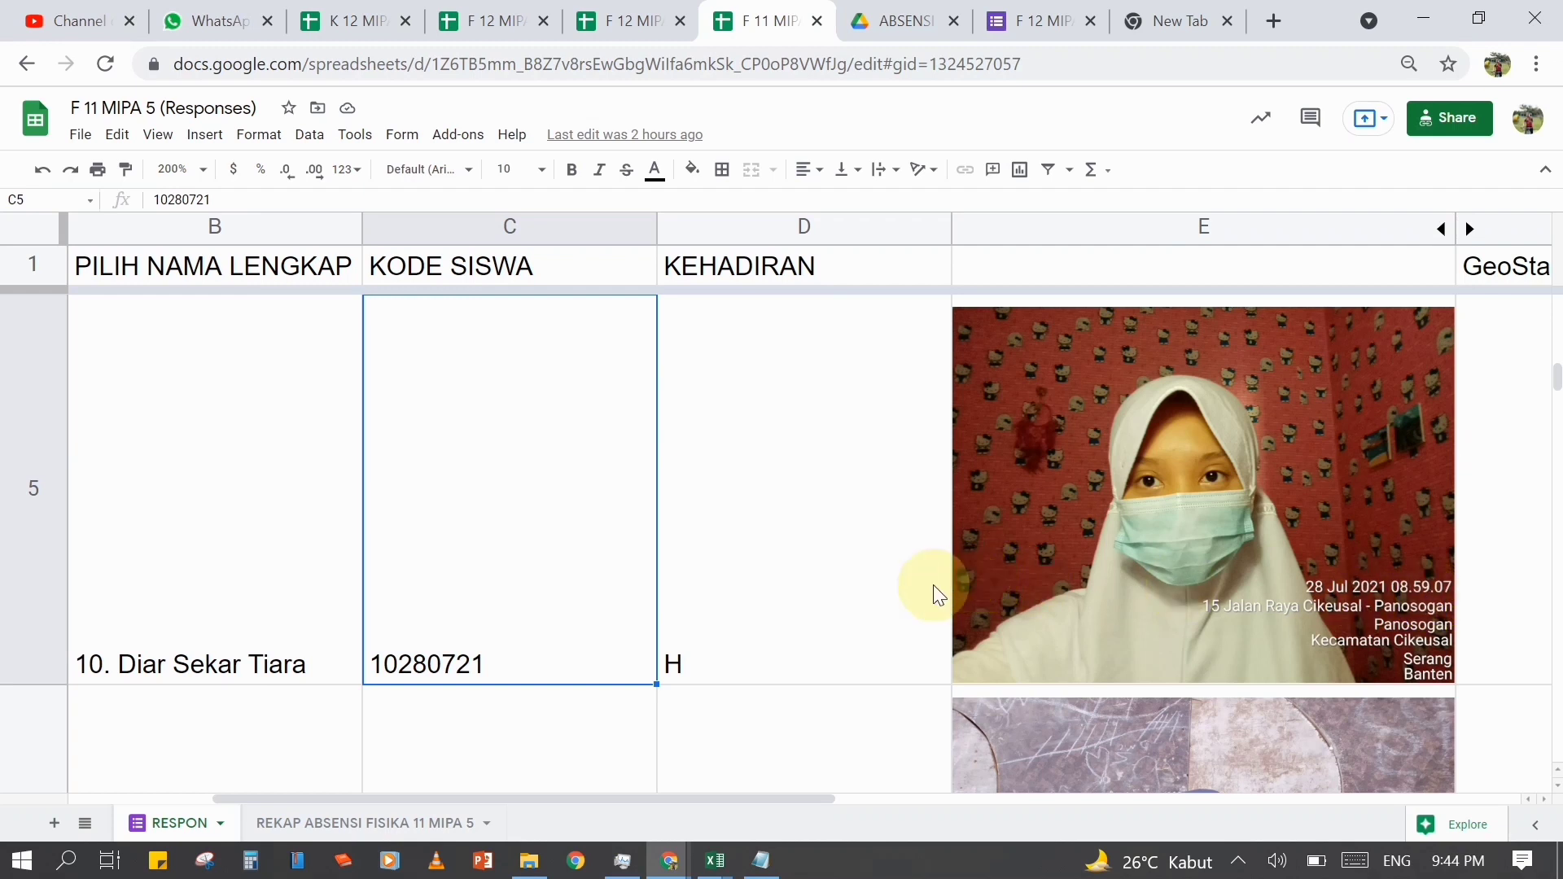
key("Left")
key("Left")
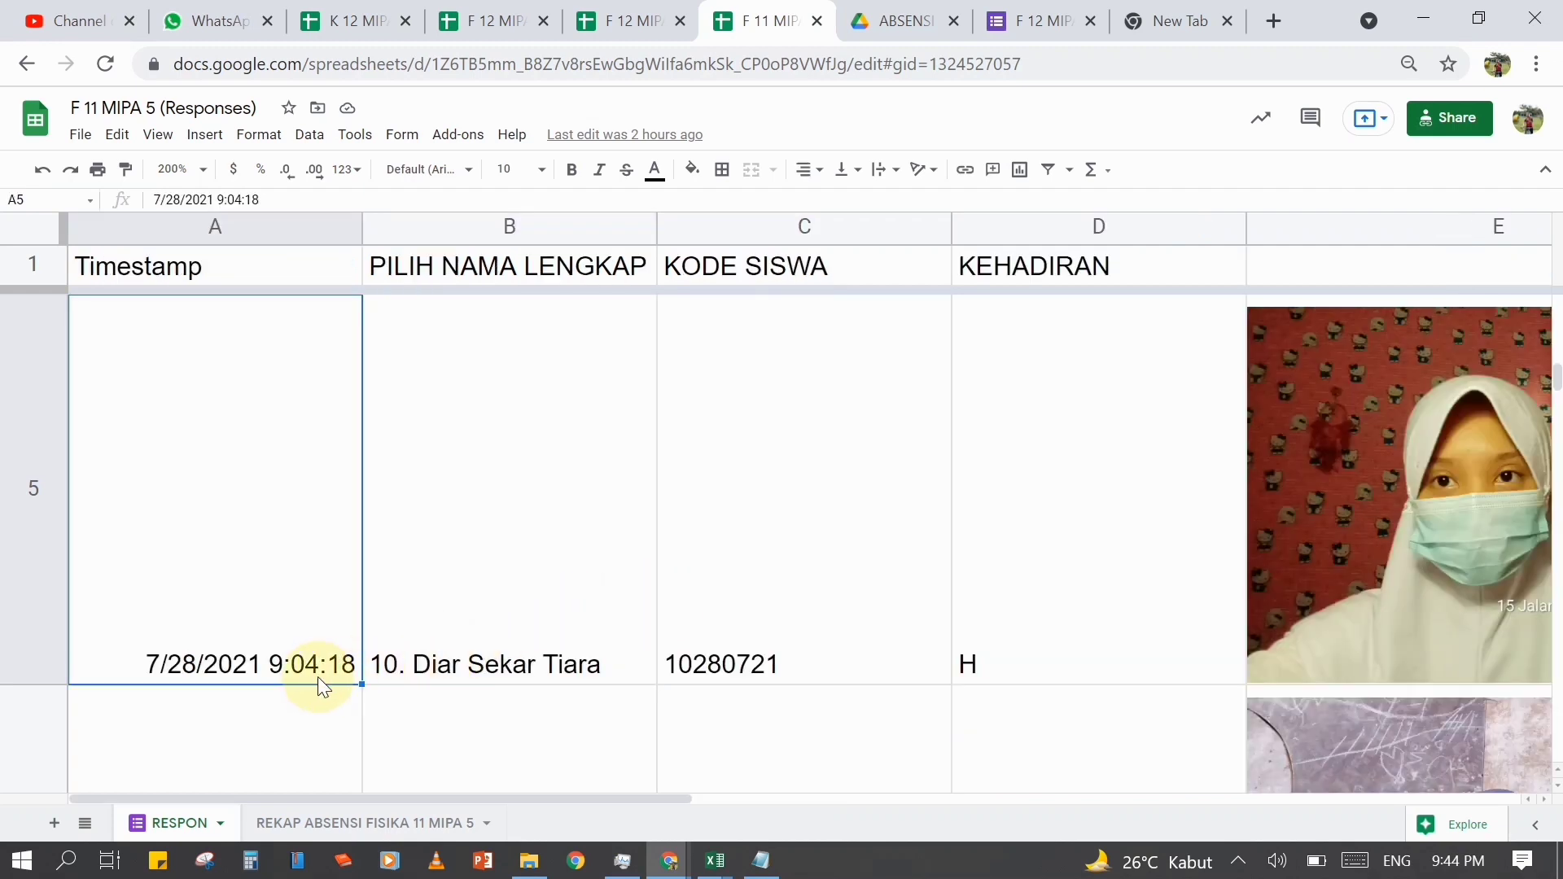
left_click(1310, 603)
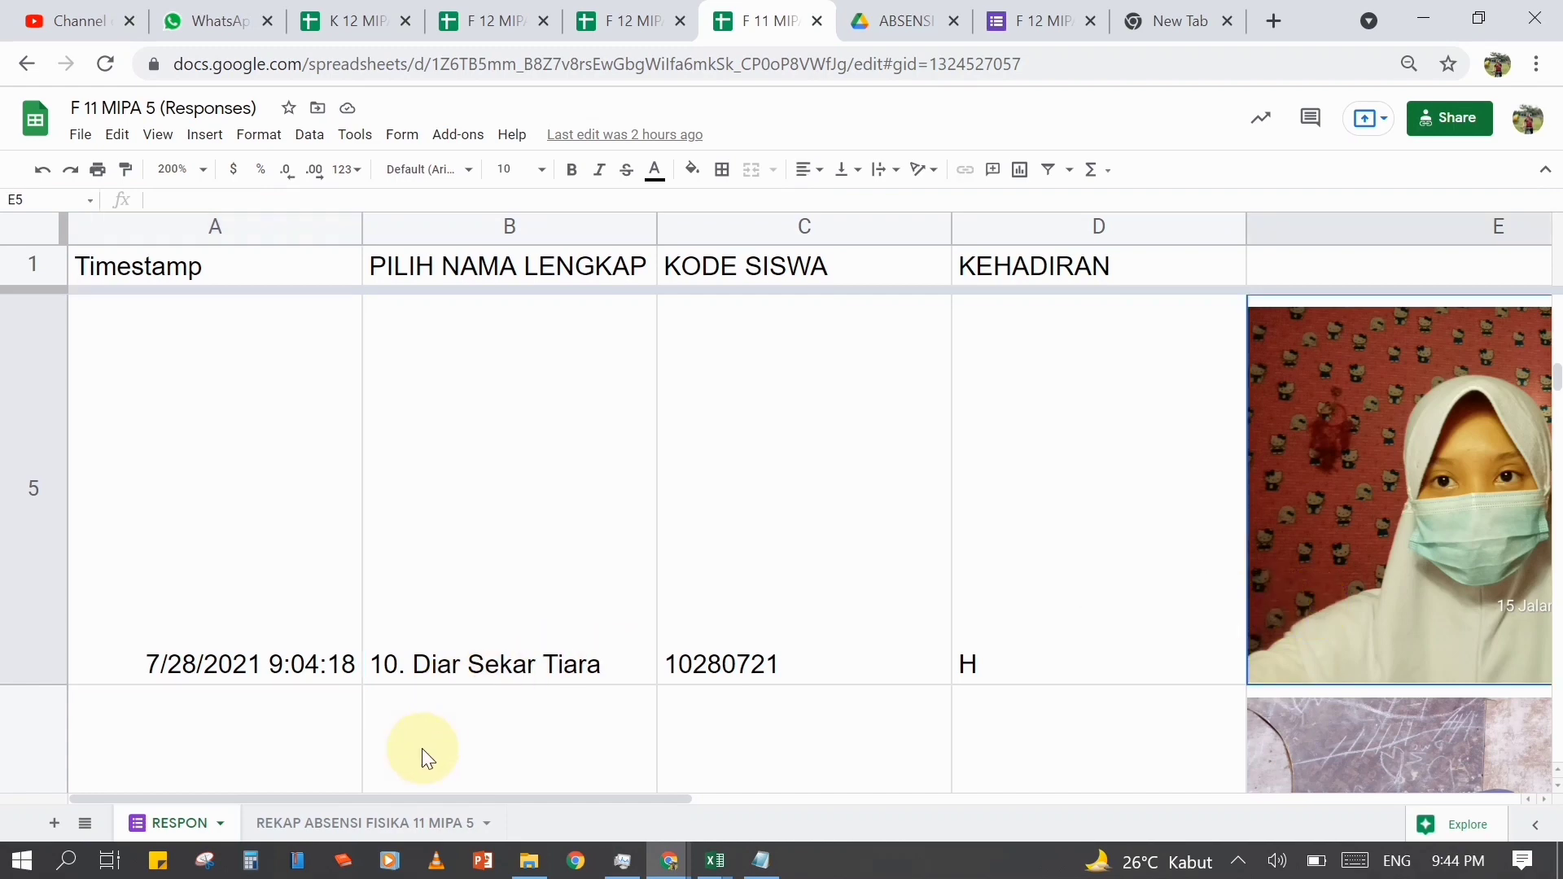
left_click(291, 646)
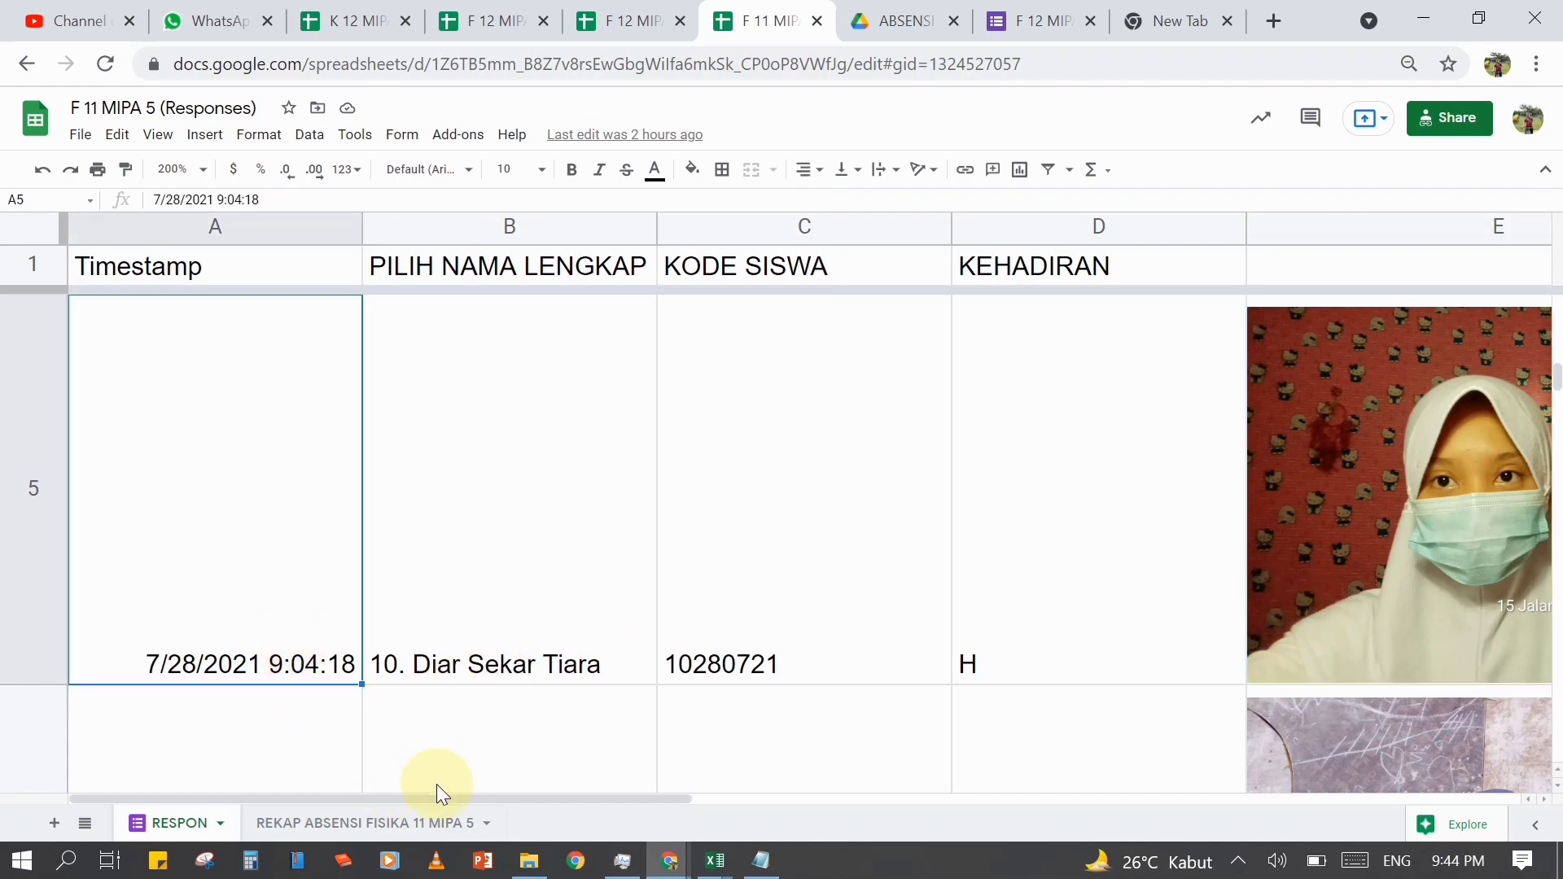
left_click_drag(471, 801, 824, 794)
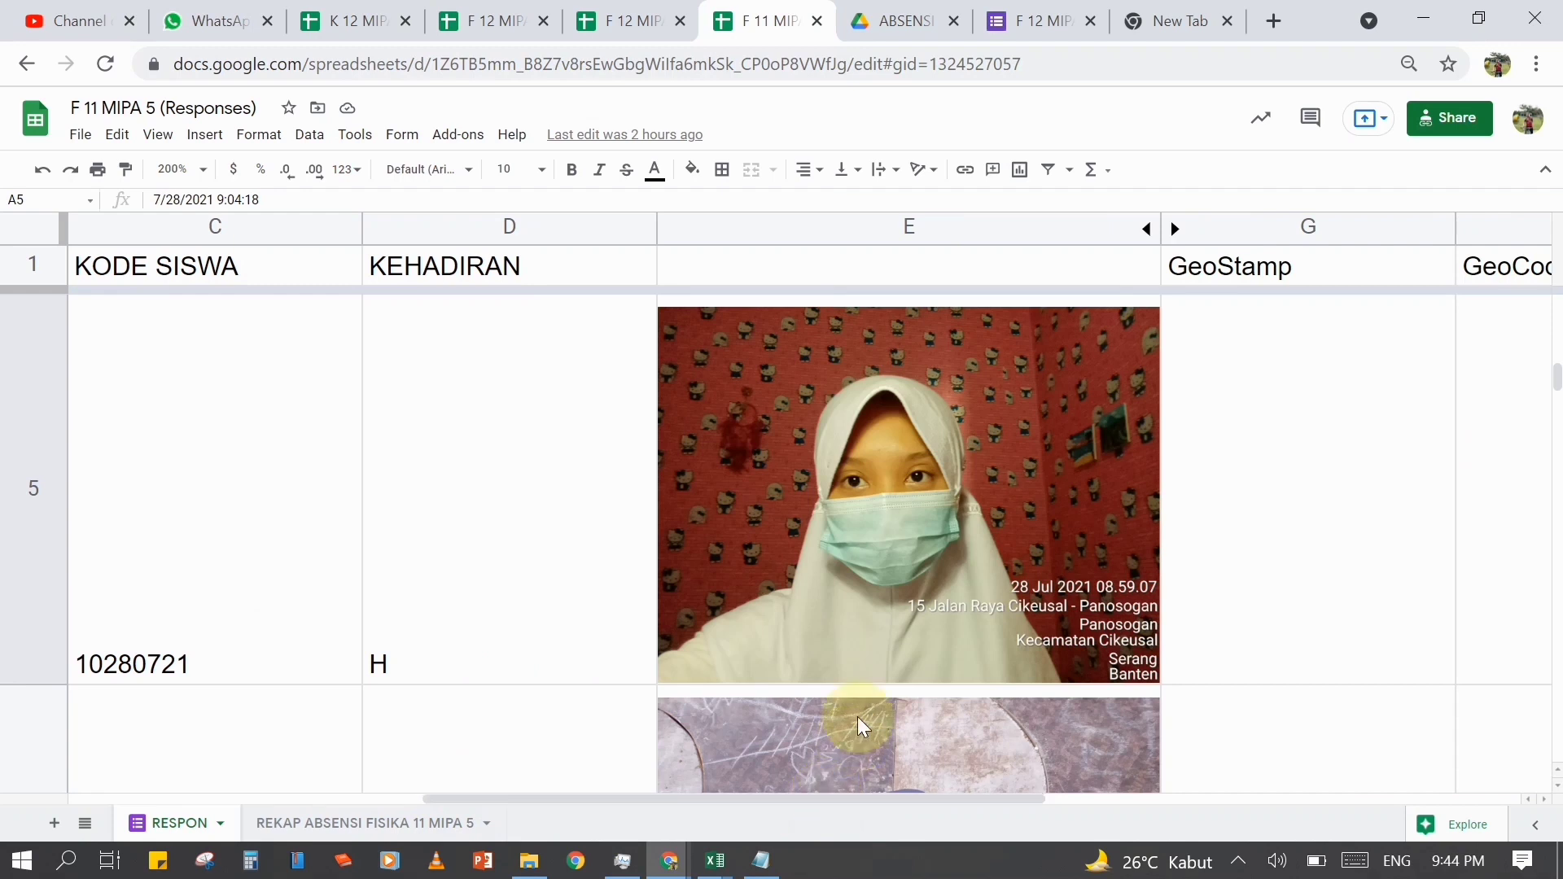
left_click(1130, 523)
key("Down")
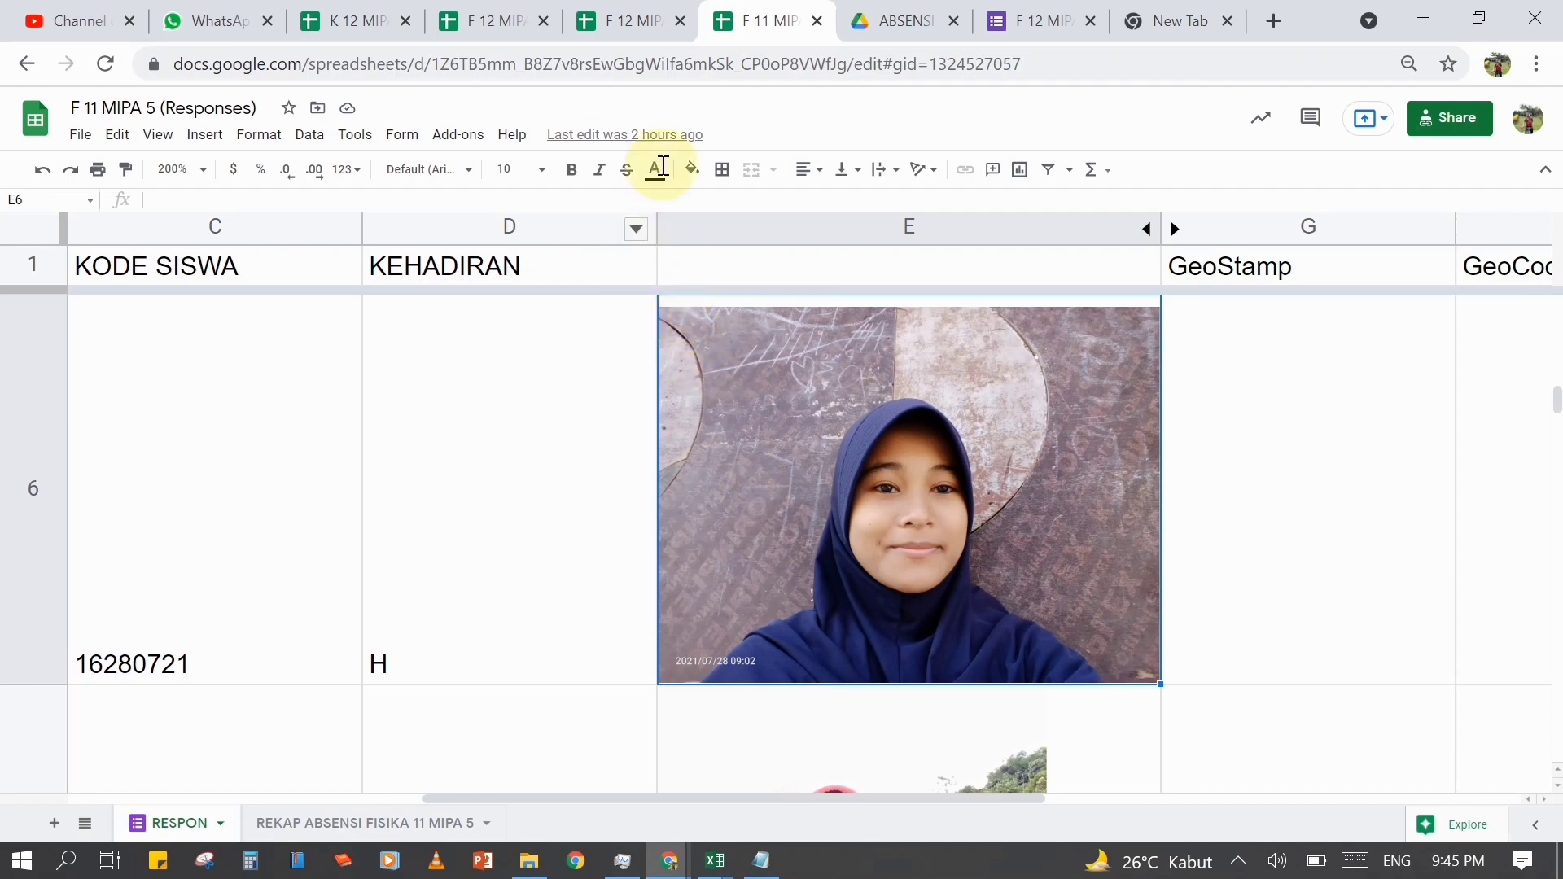
- Switch to the K 12 MIPA 1 (Responses) spreadsheet and view its REKAP ABSENSI KELAS 12 MIPA 1 sheet
left_click(588, 22)
left_click(489, 22)
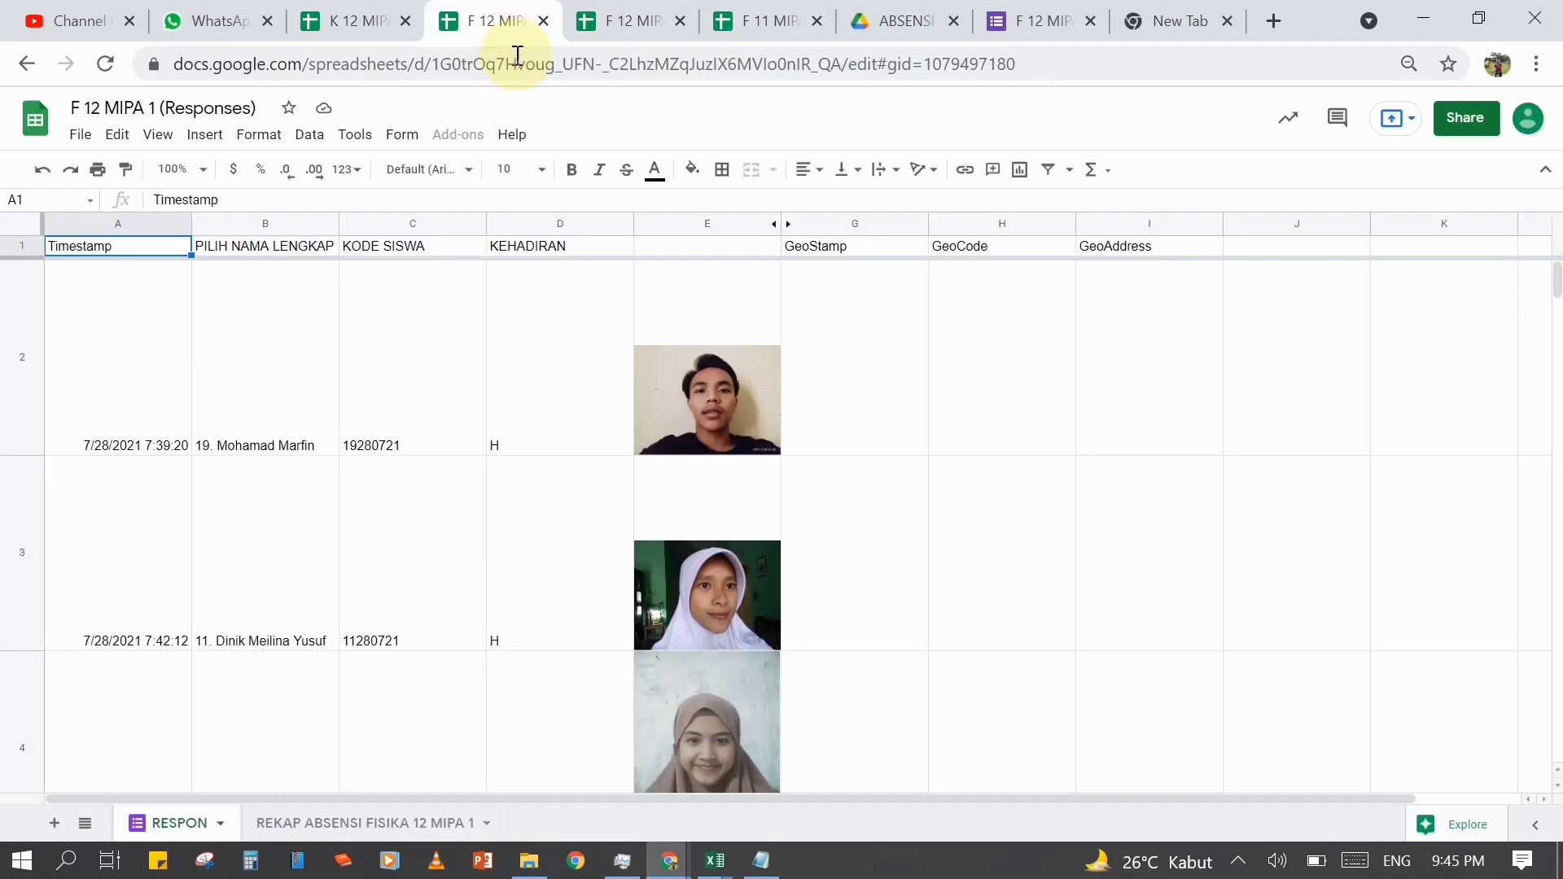
left_click(377, 19)
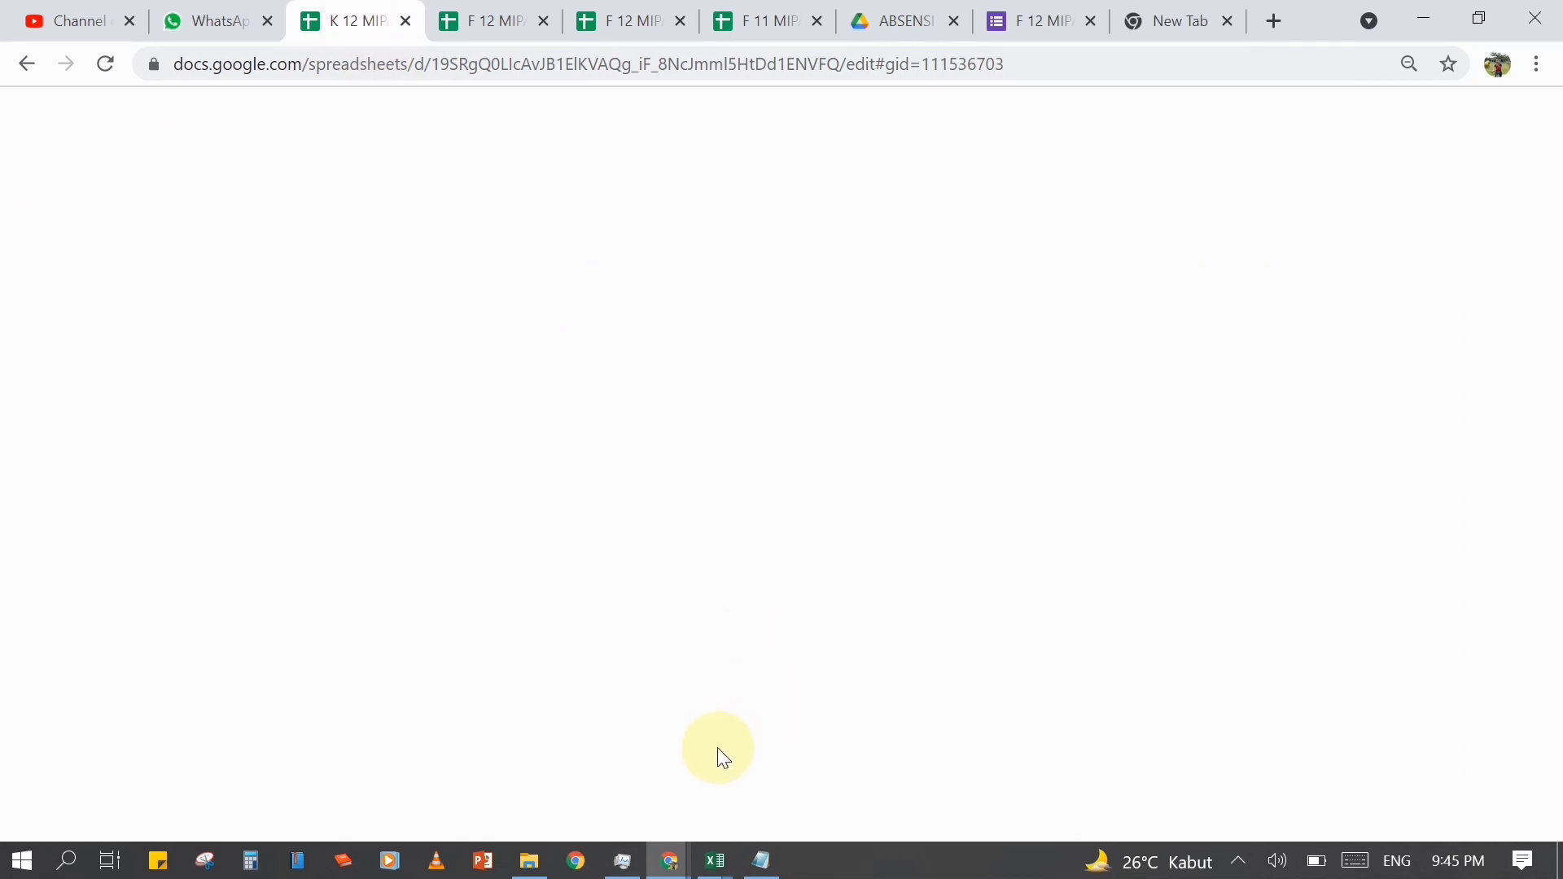
left_click(353, 822)
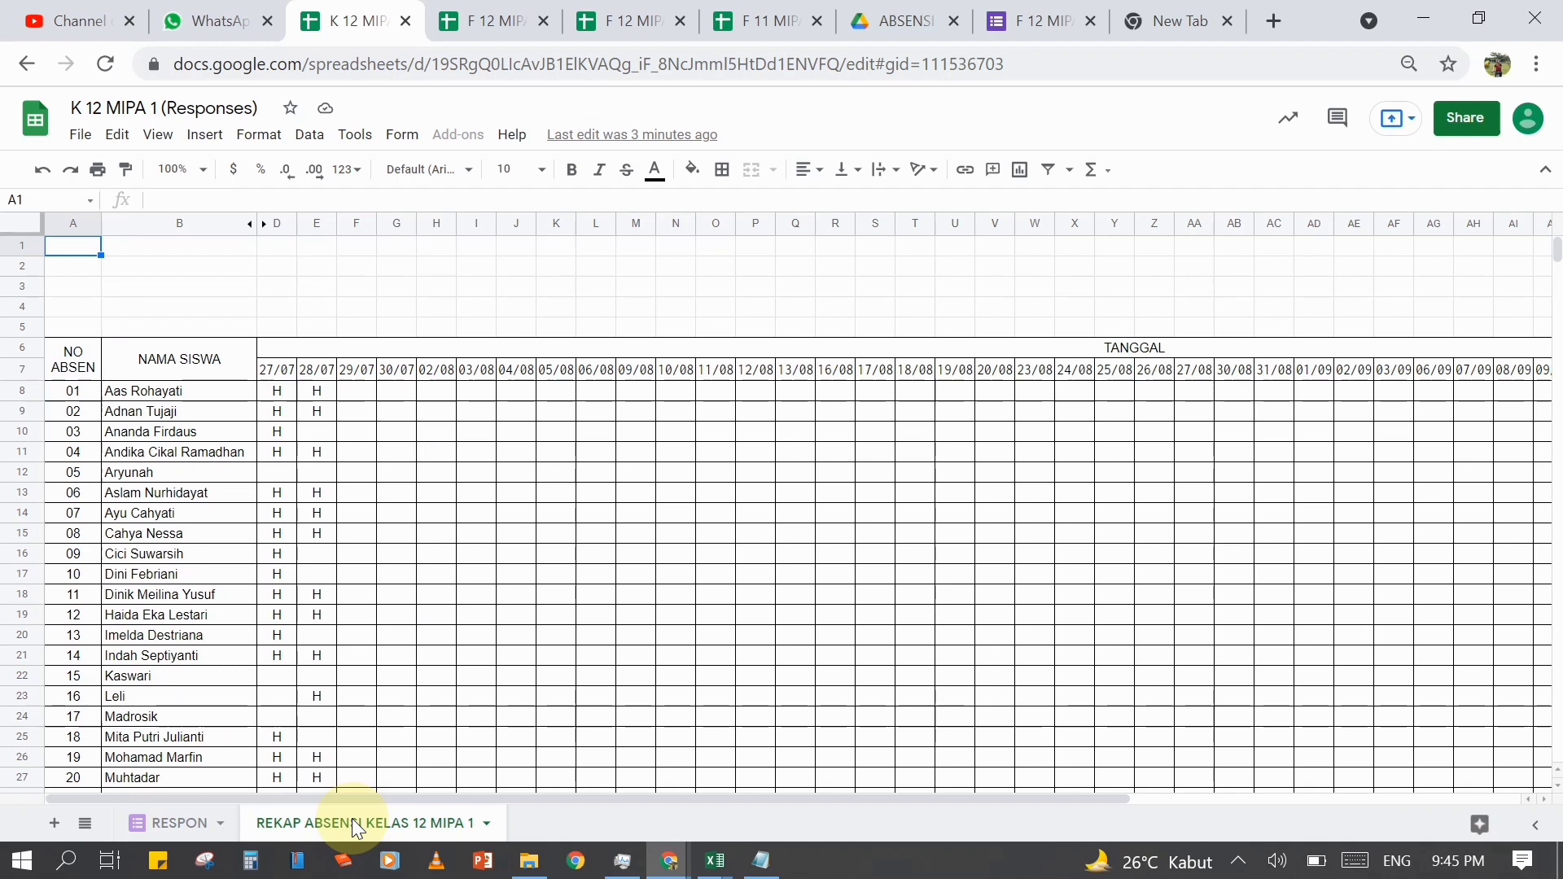
- Examine the GeoStamp, GeoCode and GeoAddress records in the last rows of the RESPON sheet
left_click(175, 826)
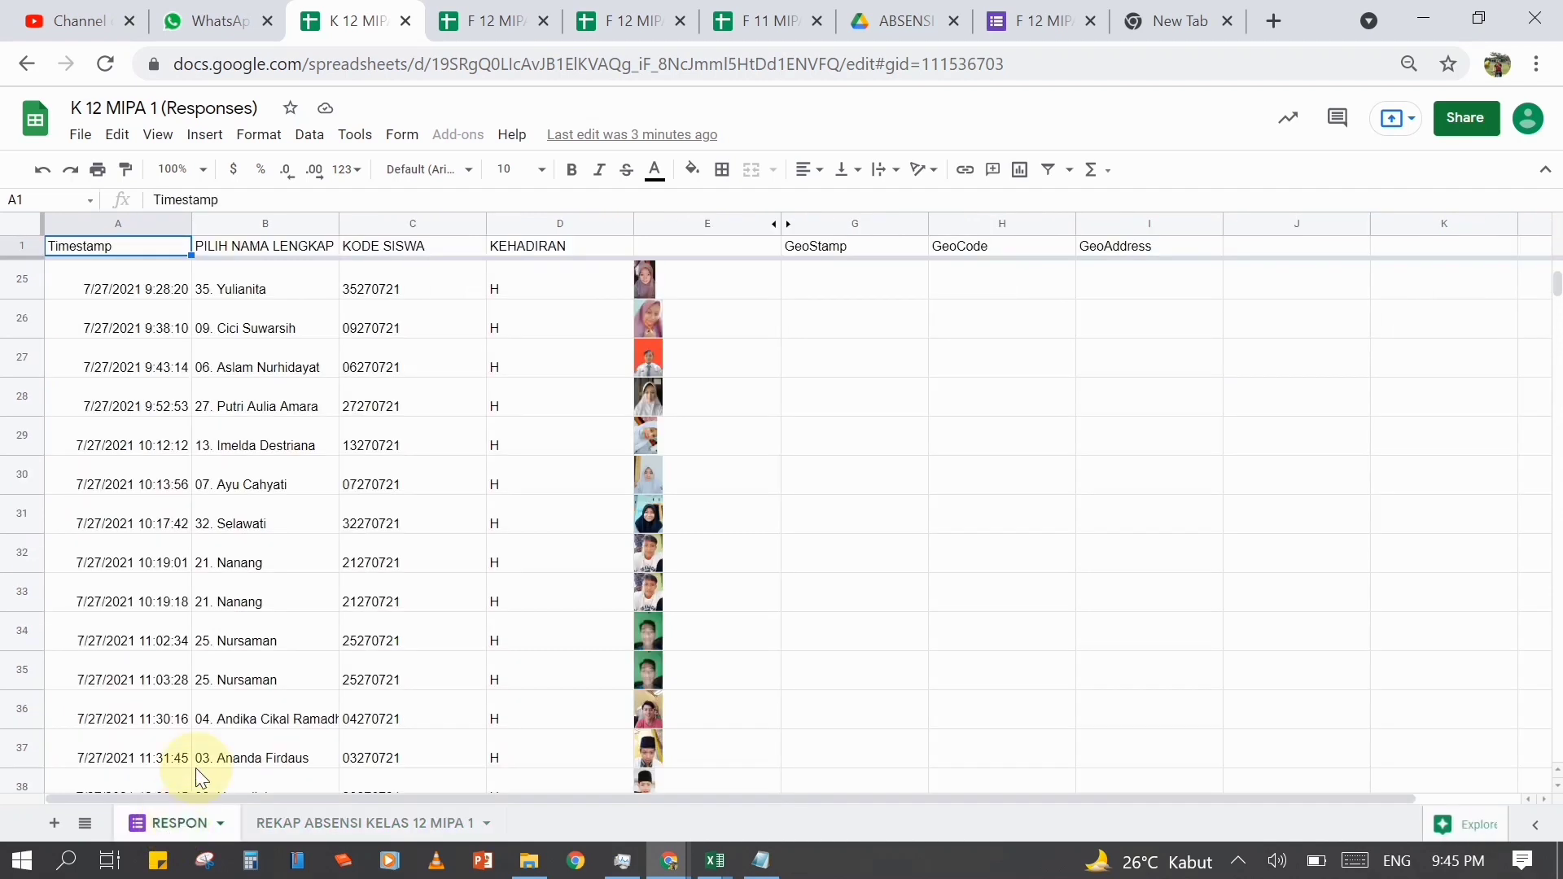
scroll(220, 639, "down", 15)
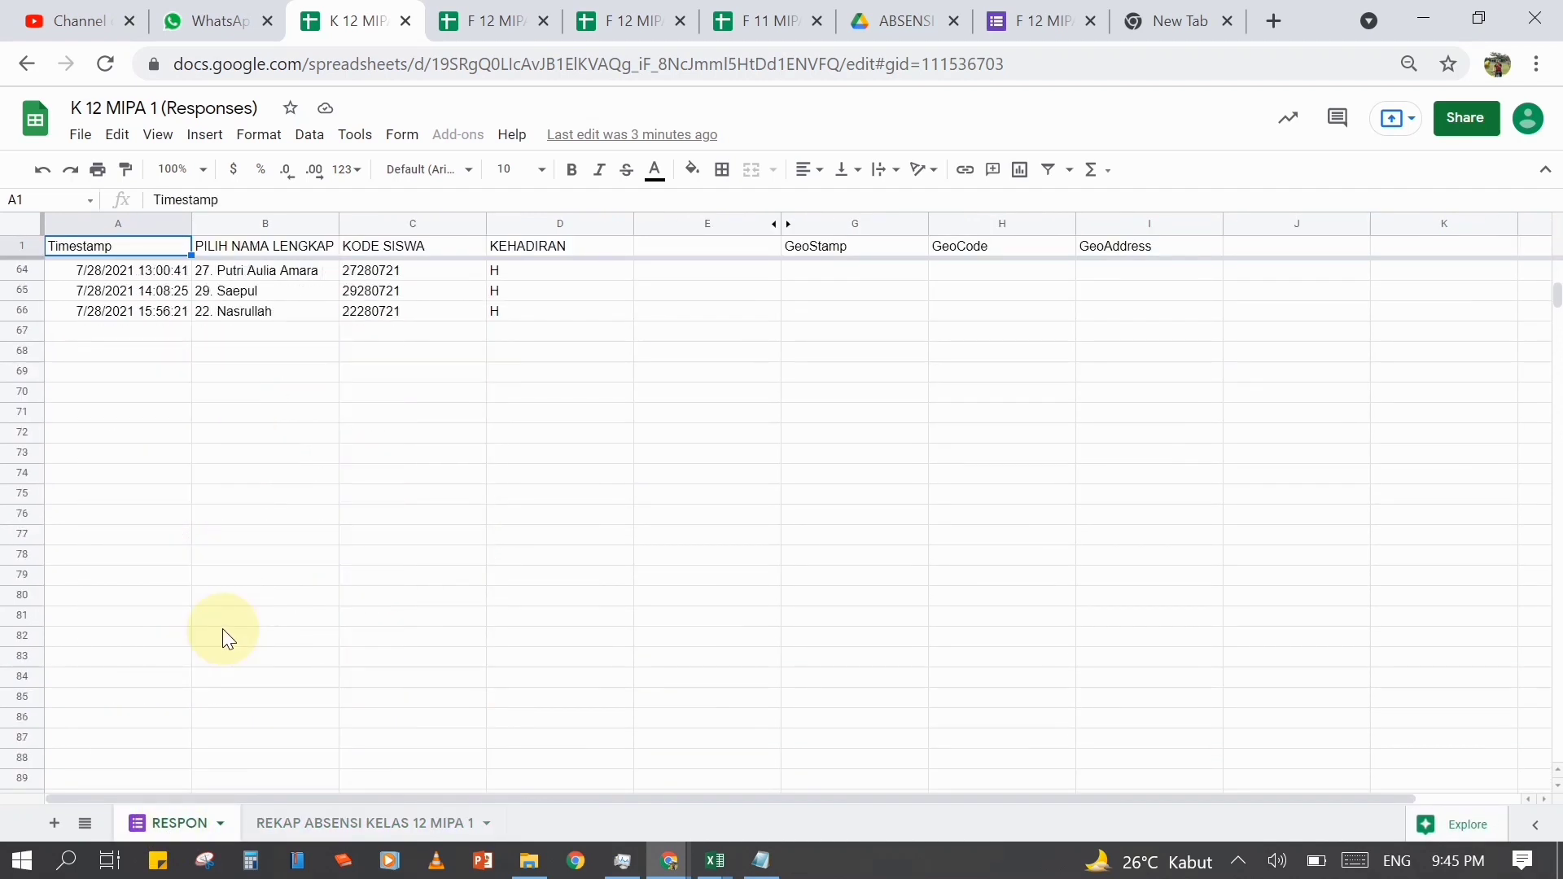
scroll(222, 629, "down", 20)
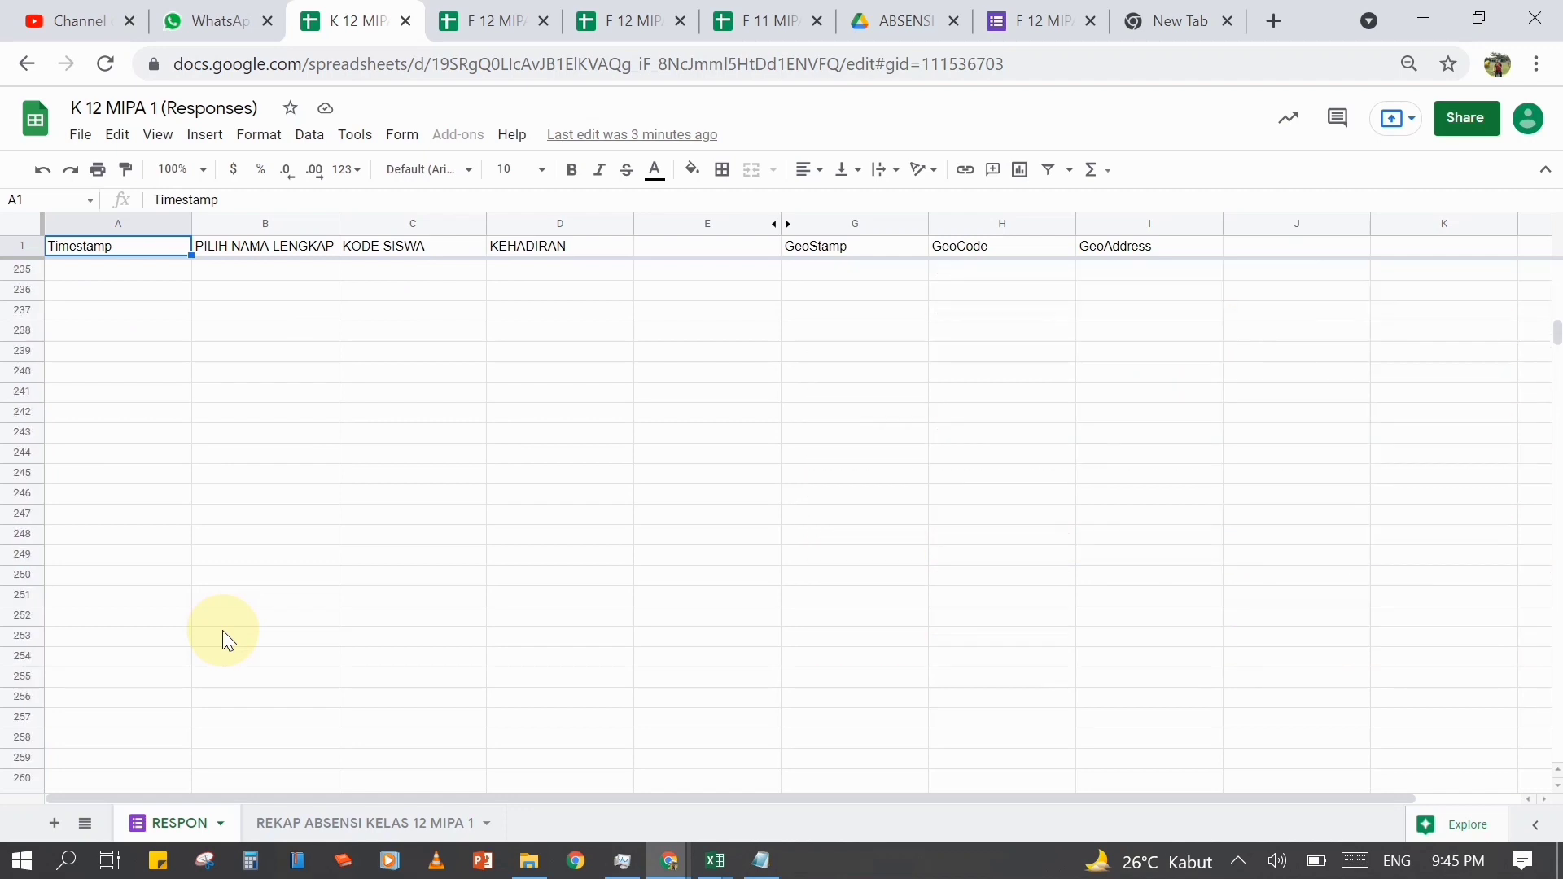
scroll(222, 631, "down", 20)
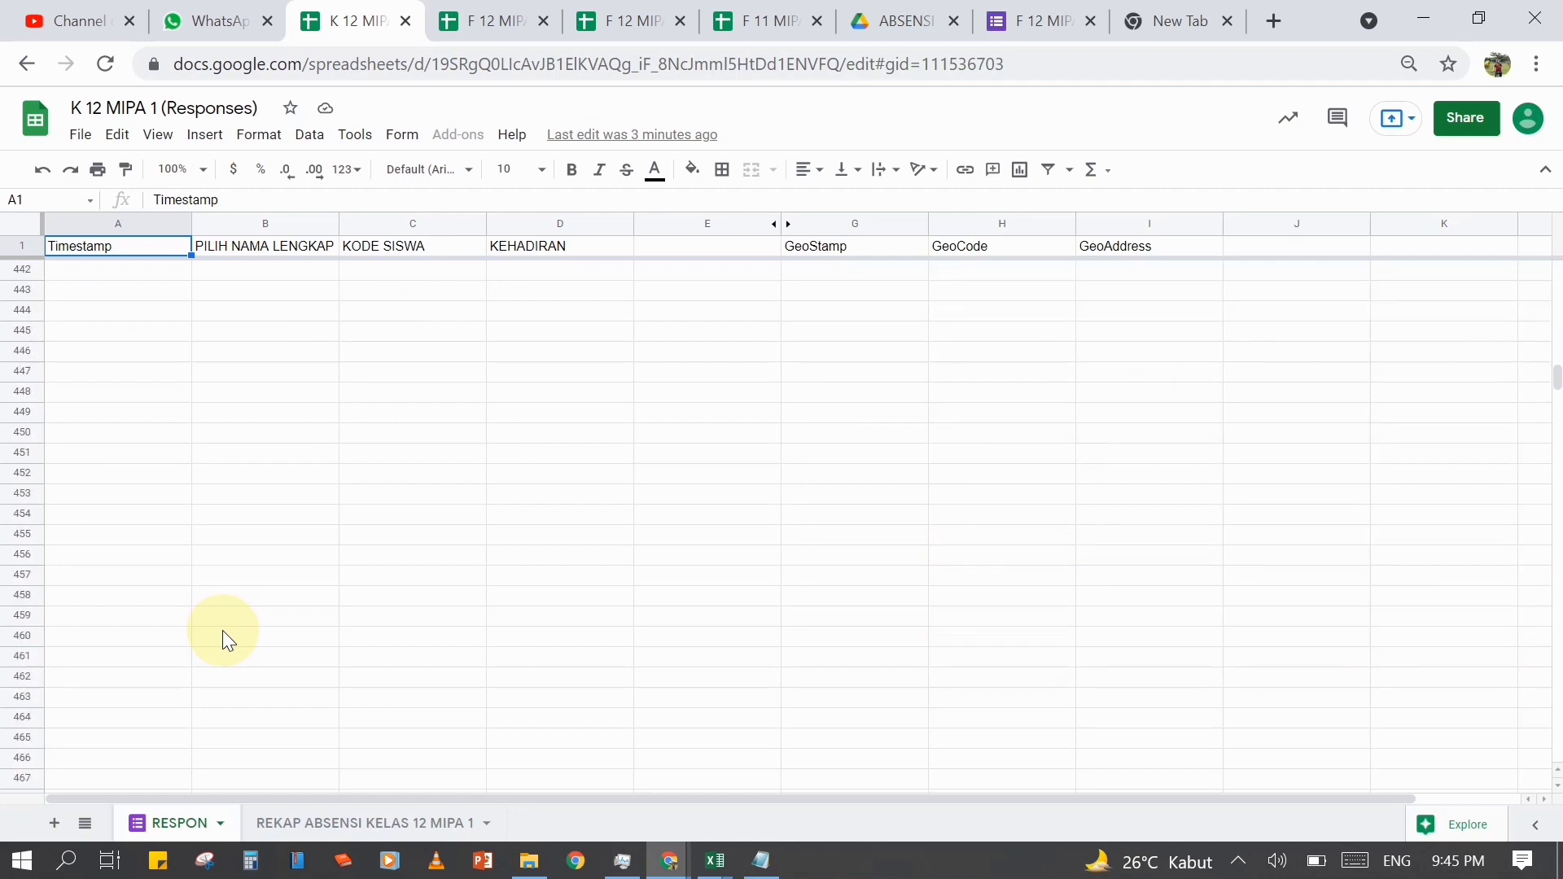
left_click_drag(1557, 405, 1555, 856)
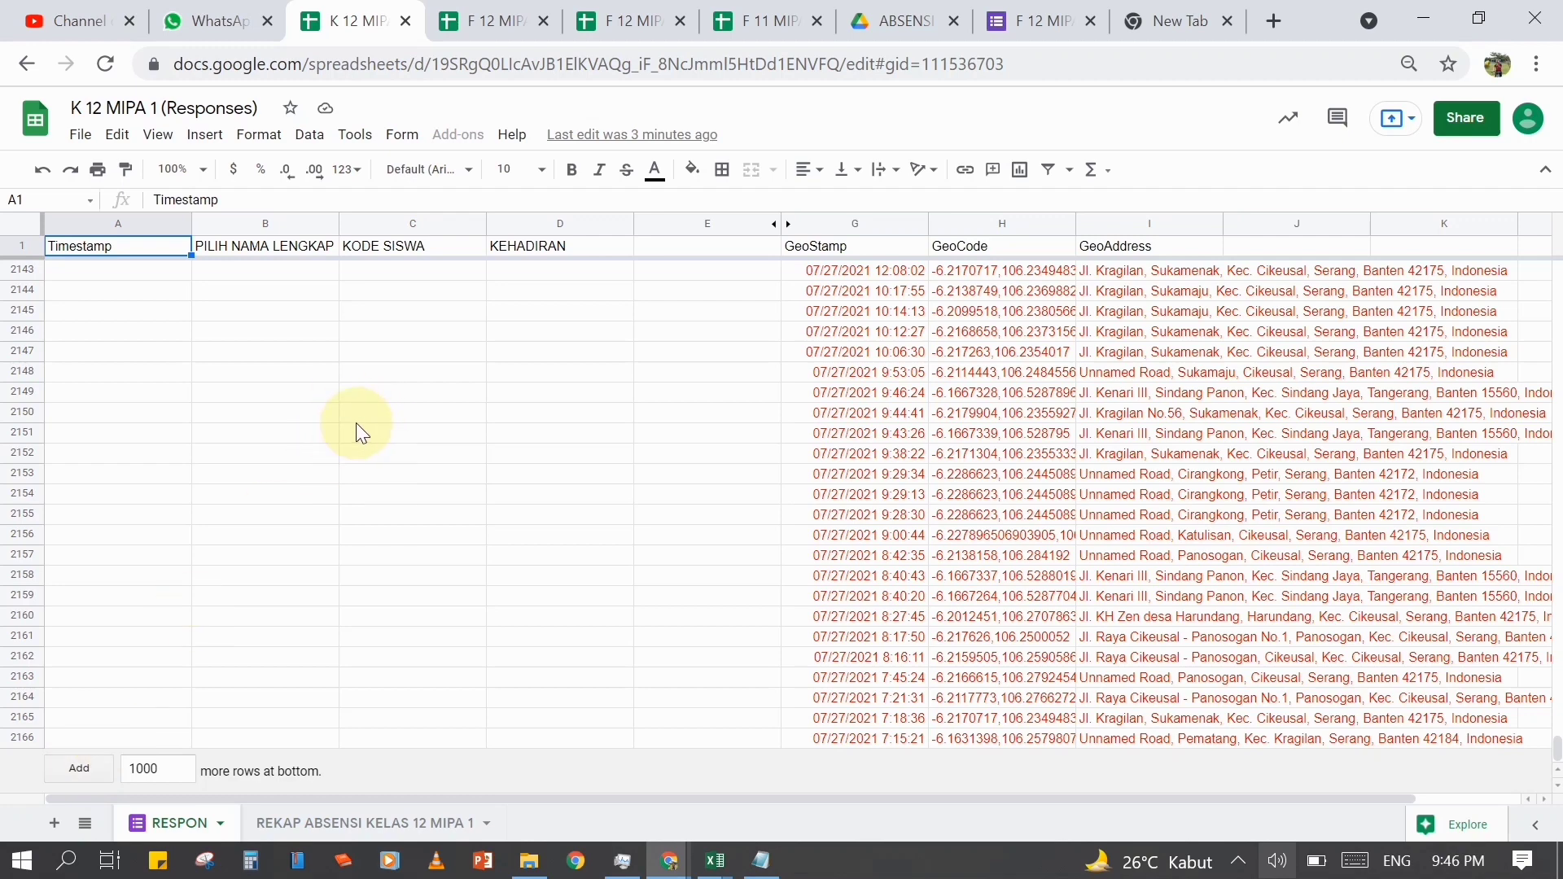
scroll(354, 423, "up", 1)
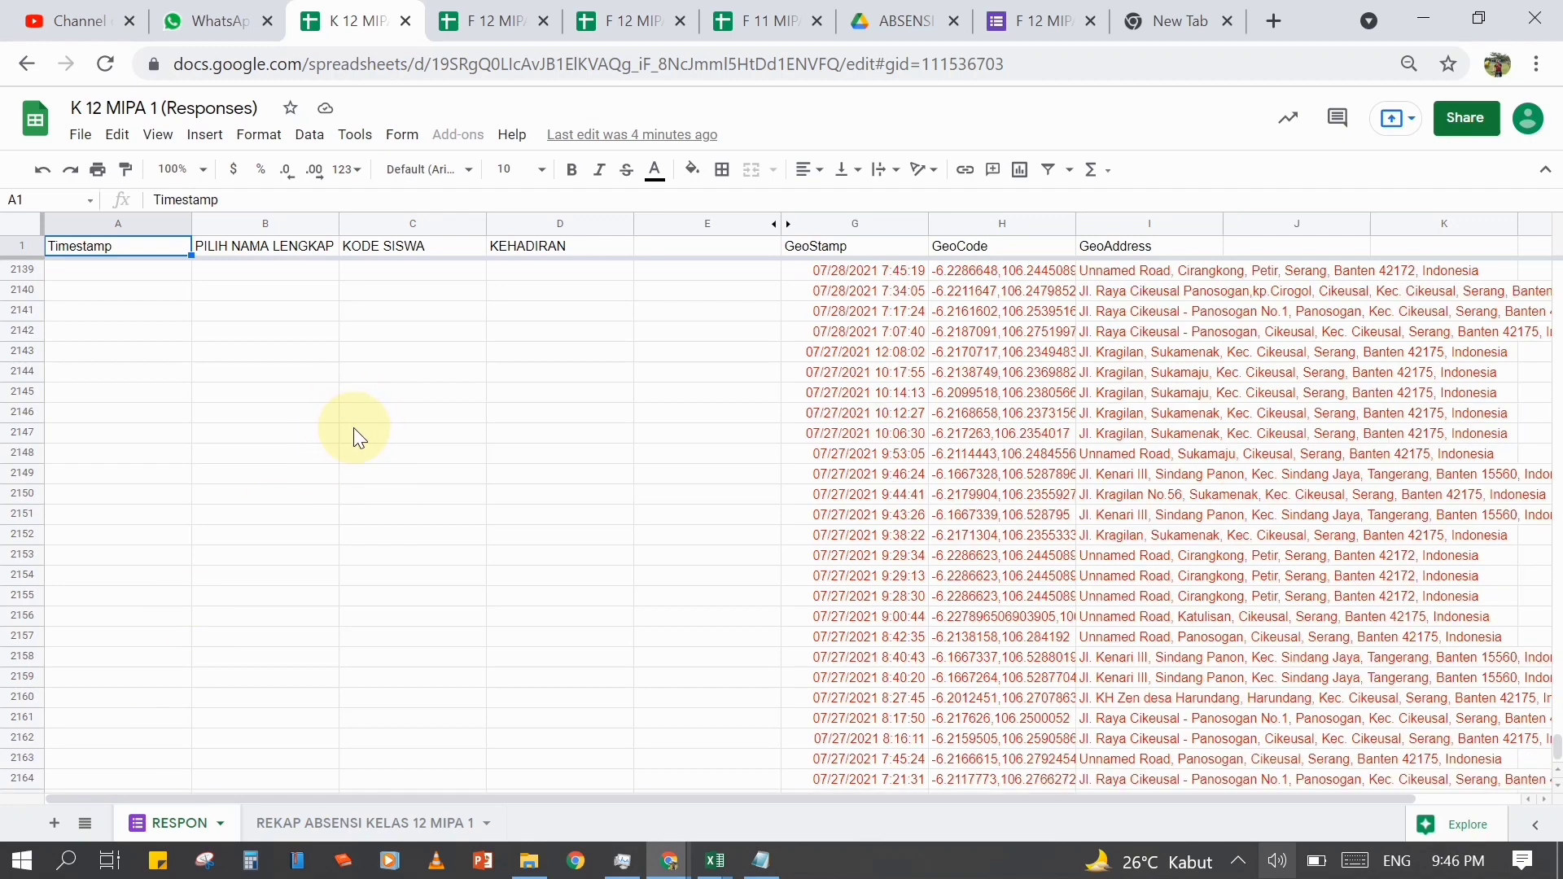
scroll(353, 427, "up", 1)
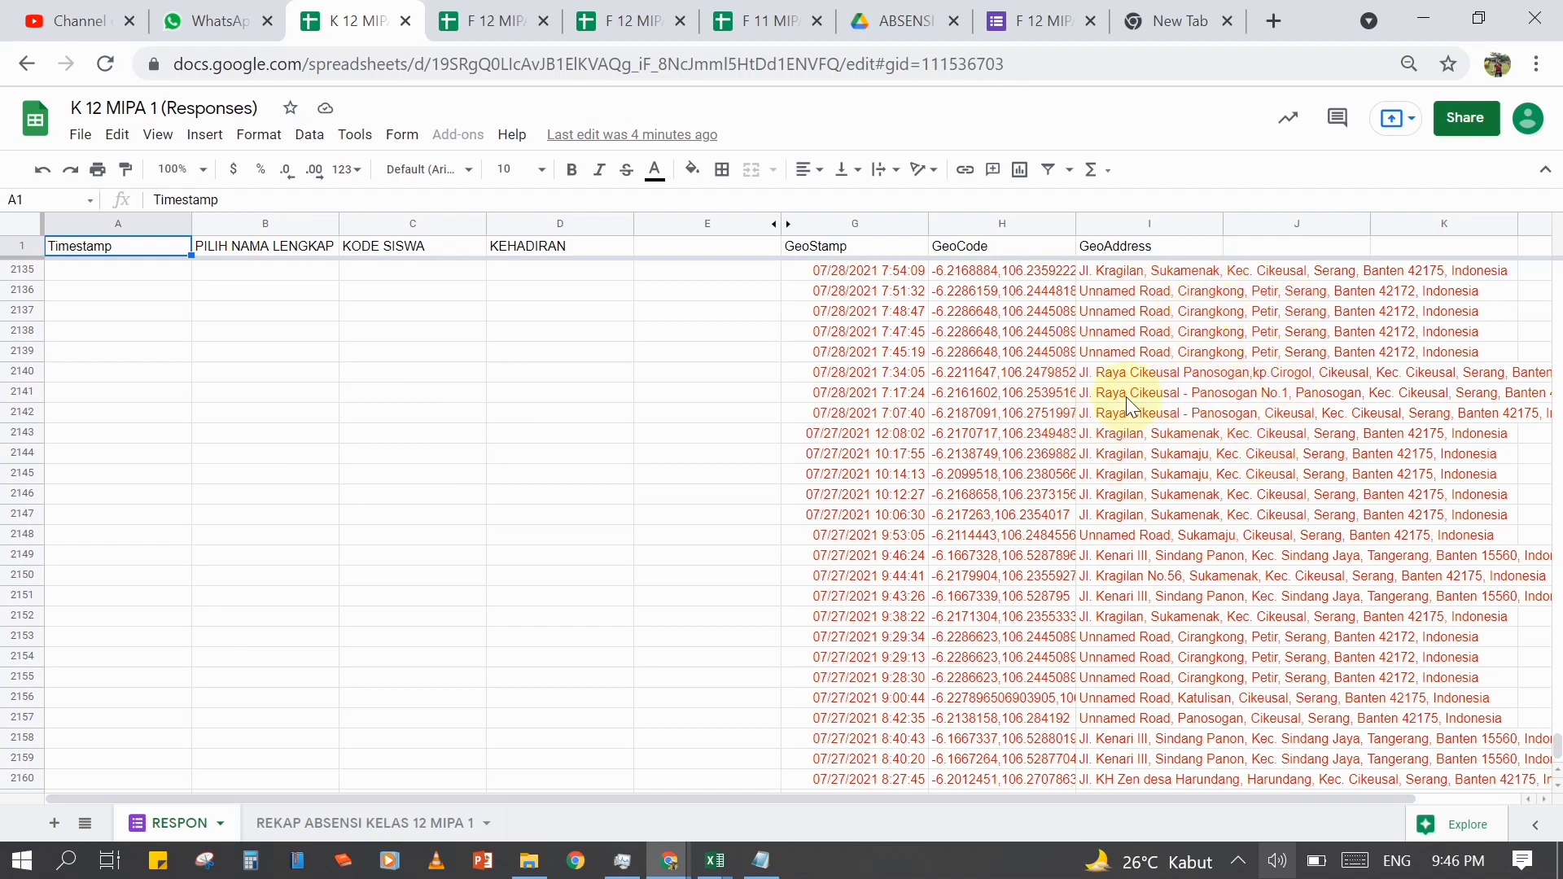
scroll(1159, 427, "down", 2)
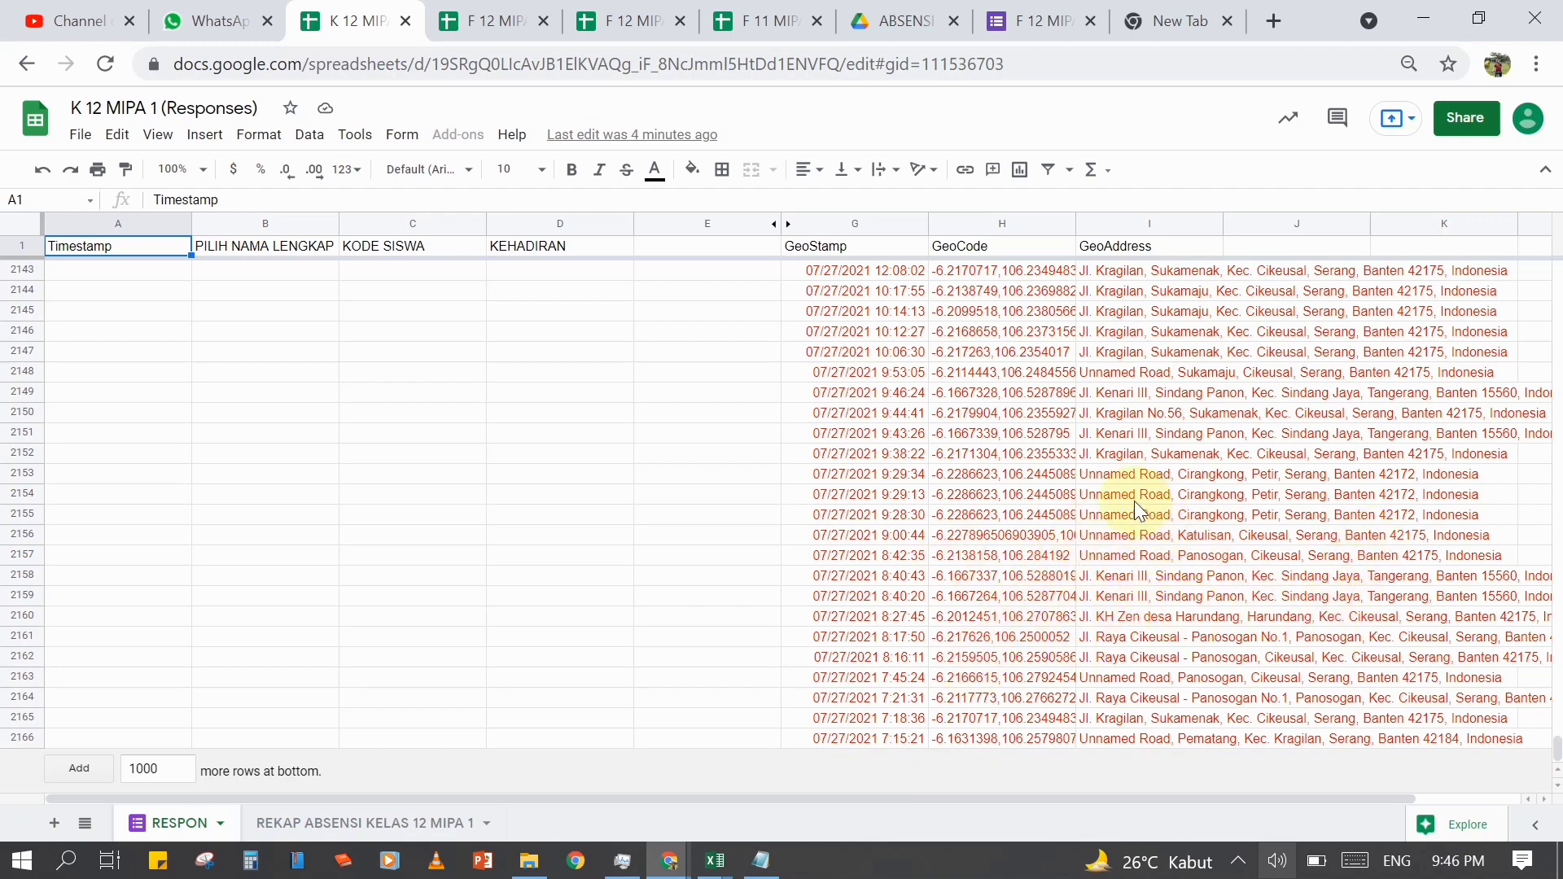
left_click(1130, 481)
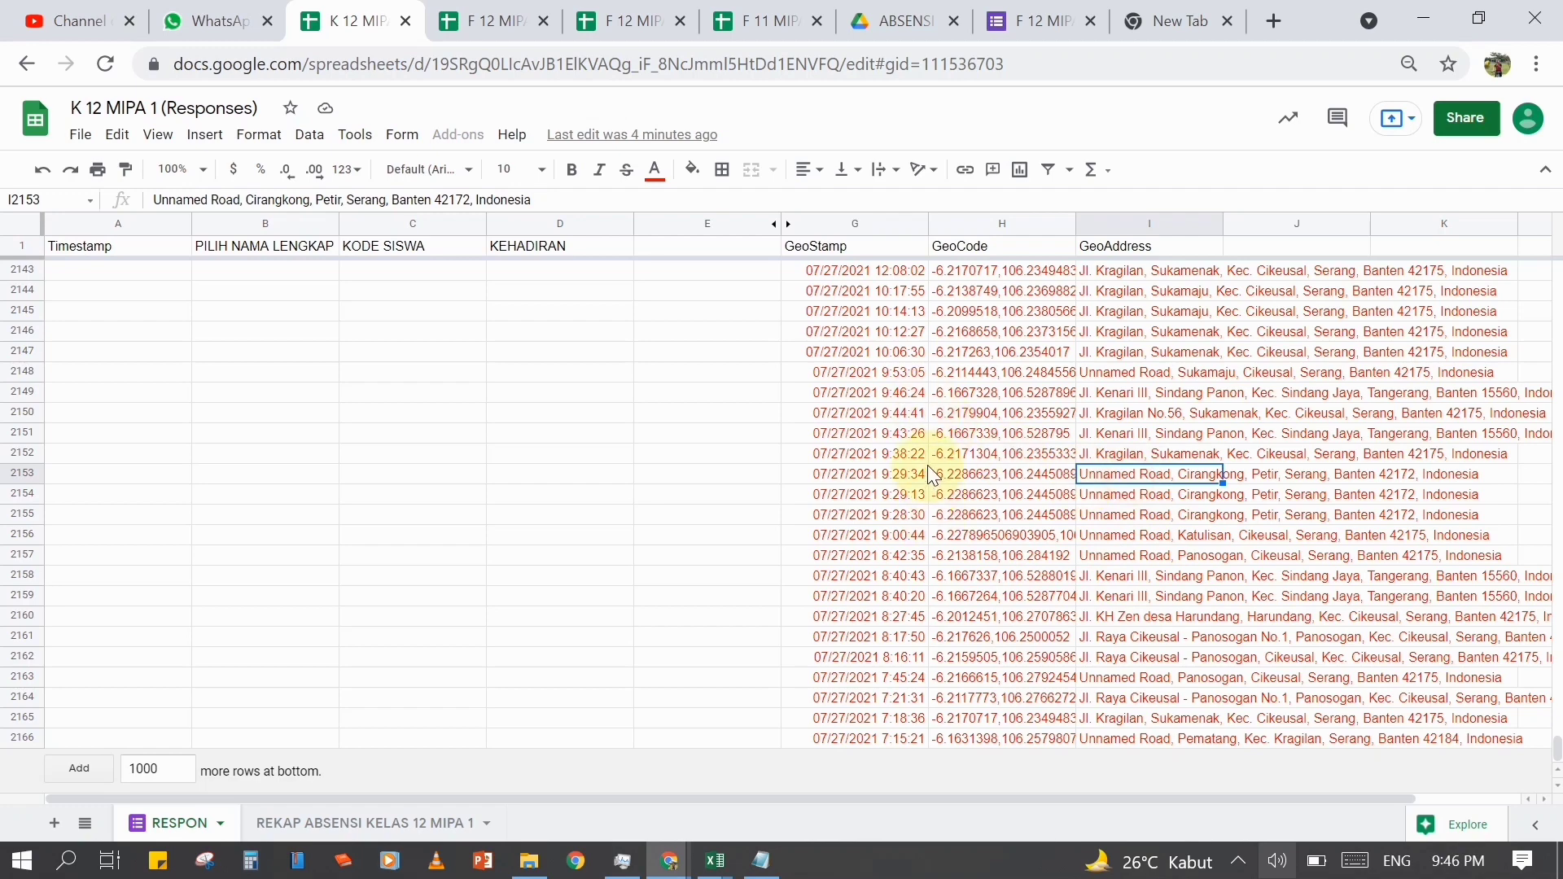
scroll(934, 468, "up", 1)
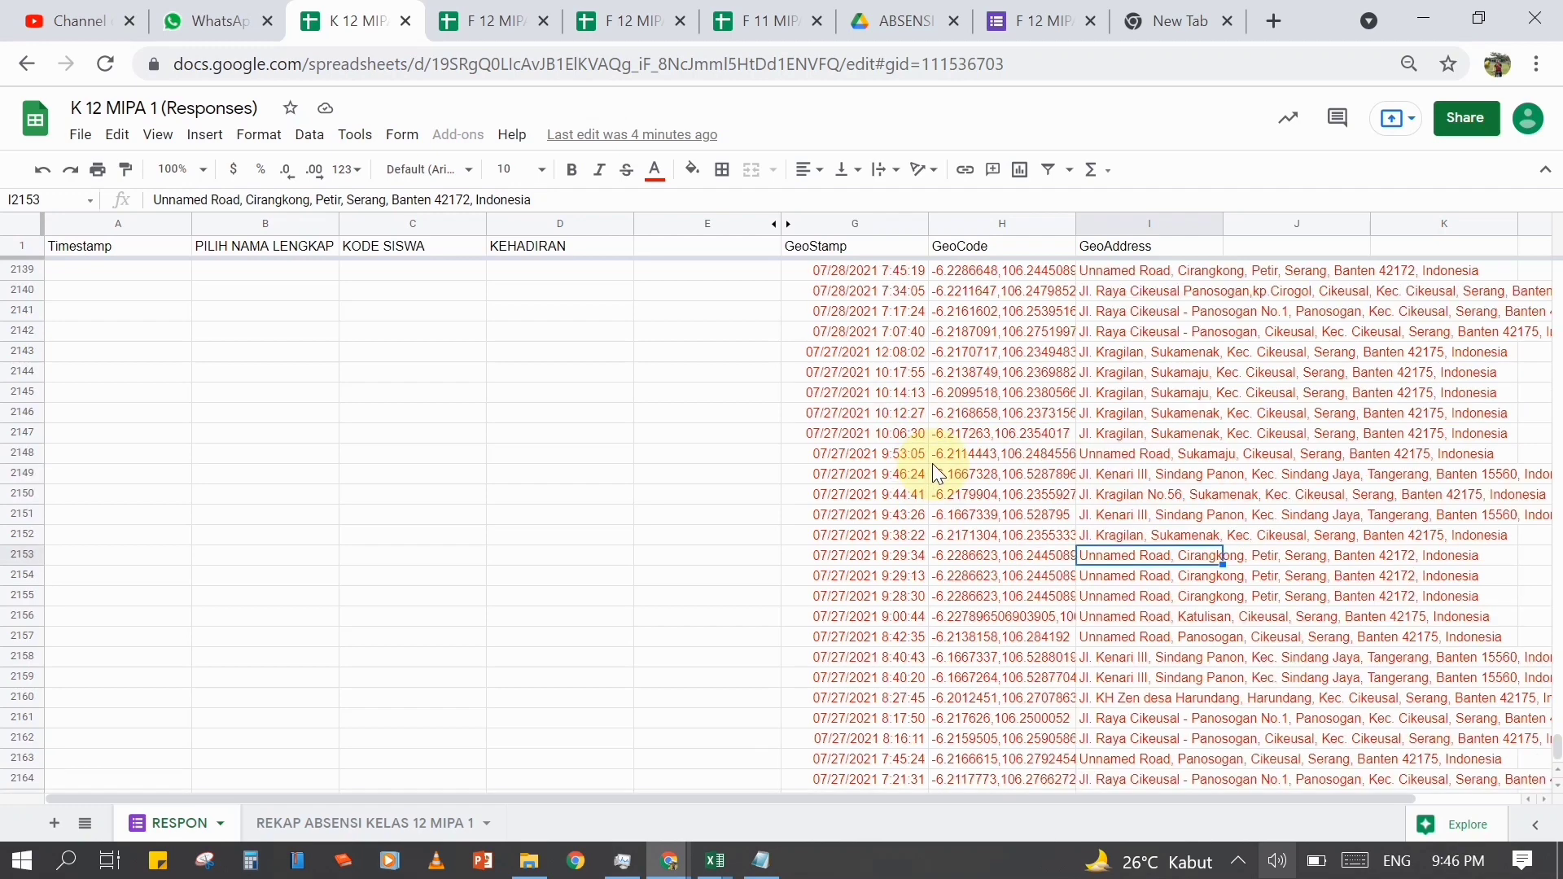
scroll(928, 464, "up", 5)
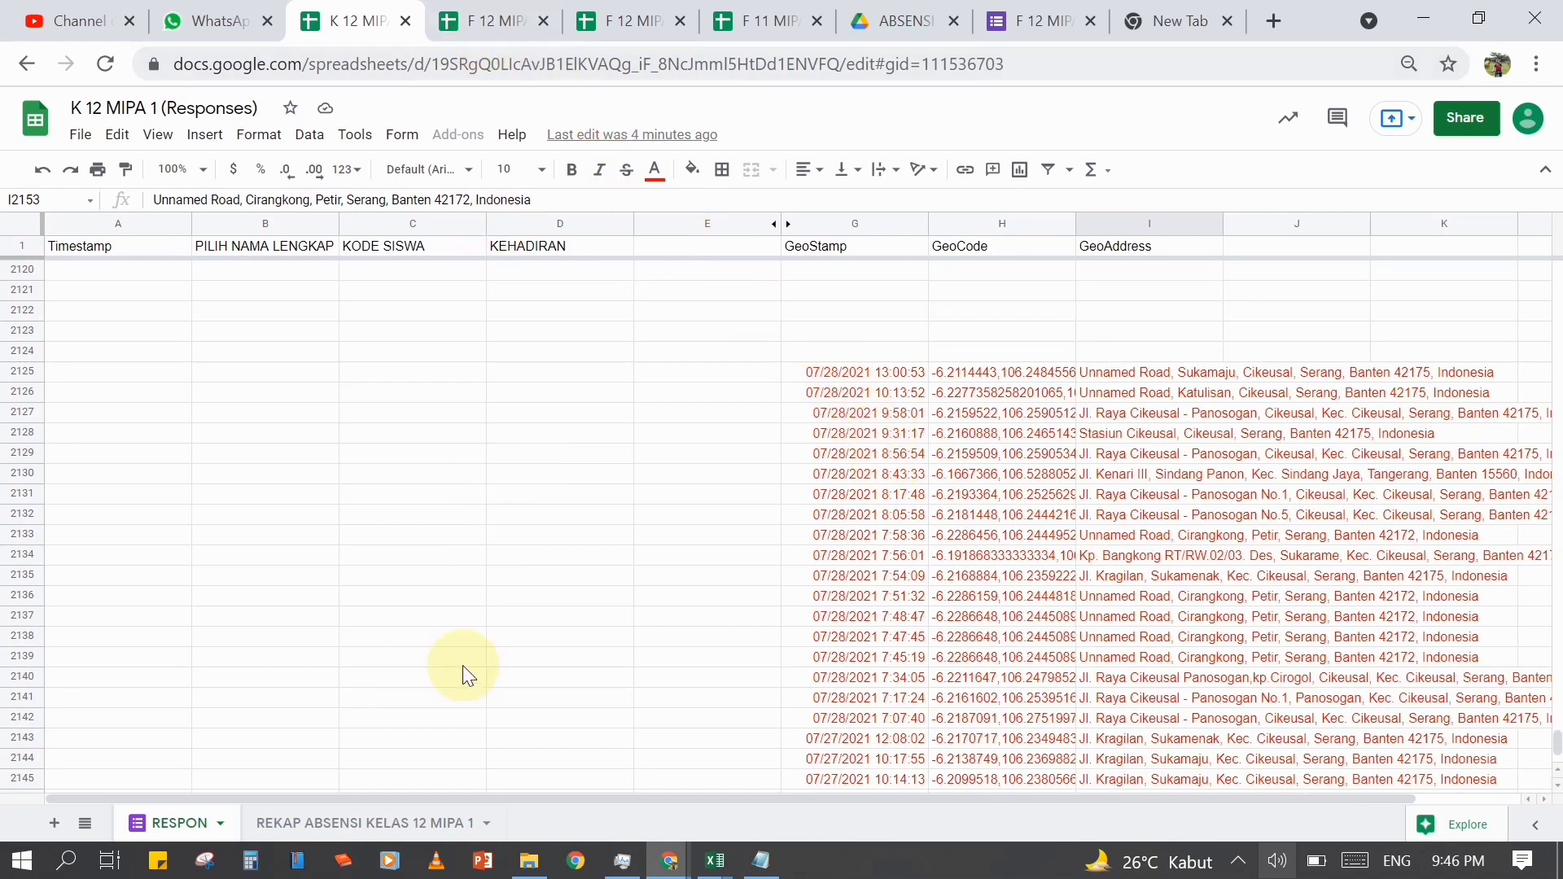
- Return to the REKAP ABSENSI KELAS 12 MIPA 1 sheet and look over the attendance grid and its TANGGAL header
left_click(401, 823)
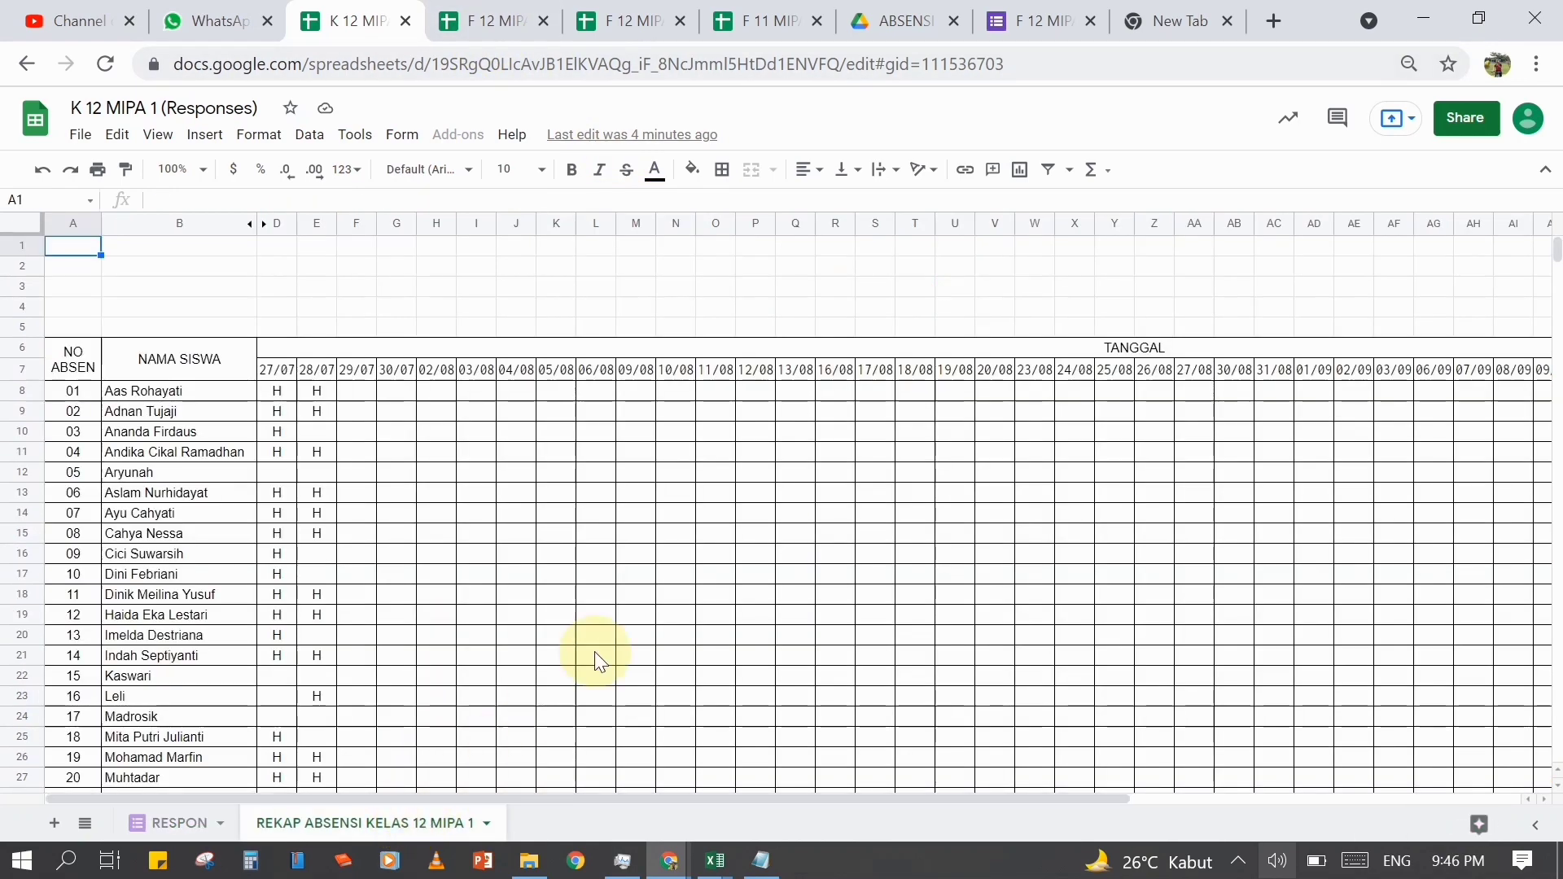
left_click(628, 617)
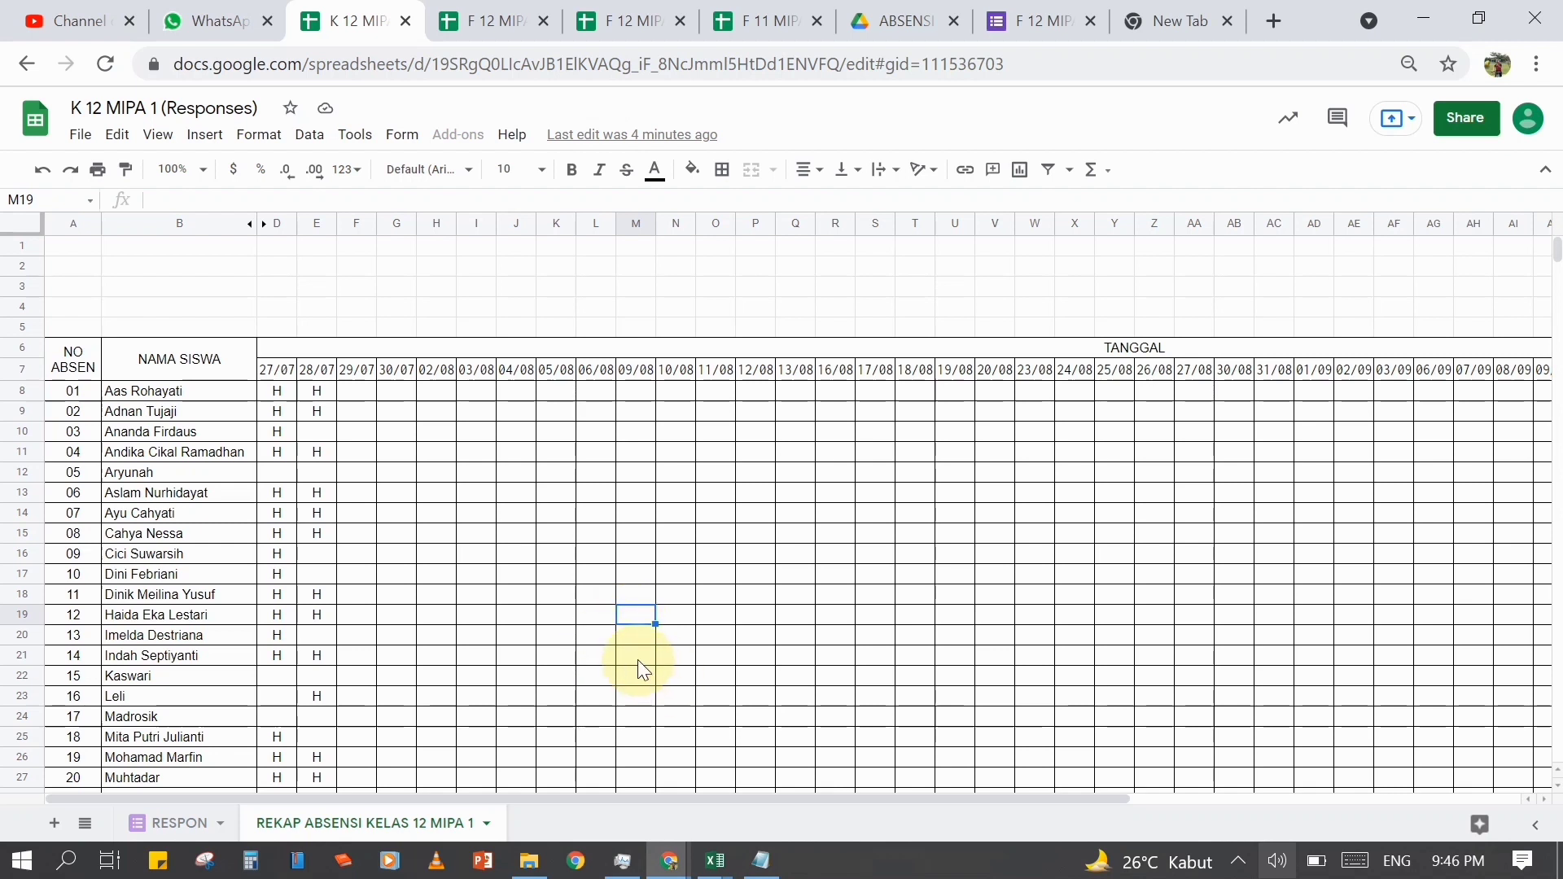
left_click(639, 661)
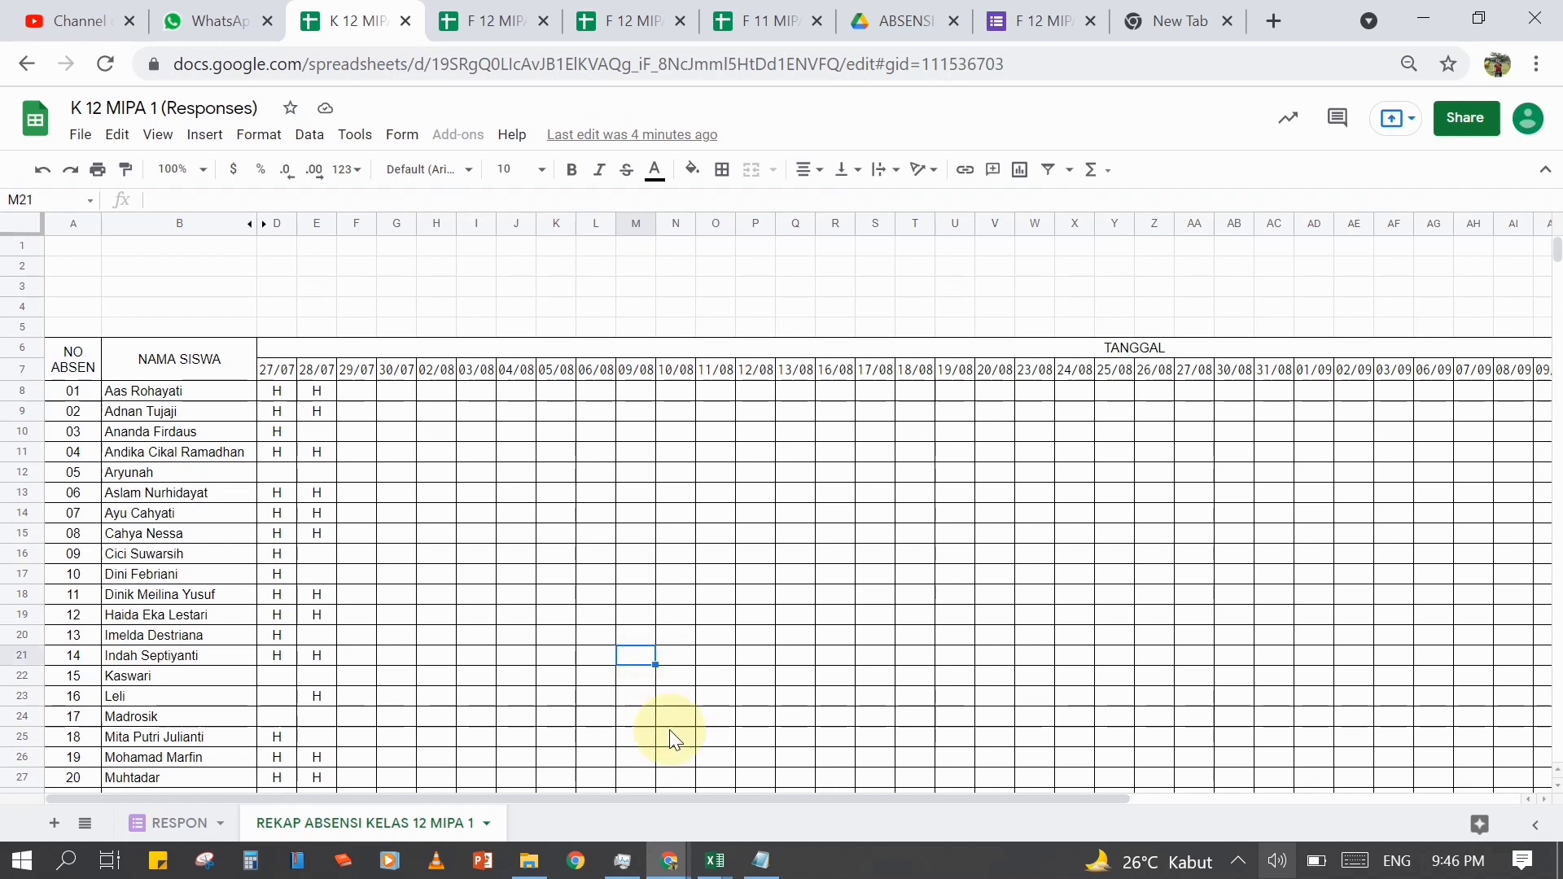
left_click(1004, 352)
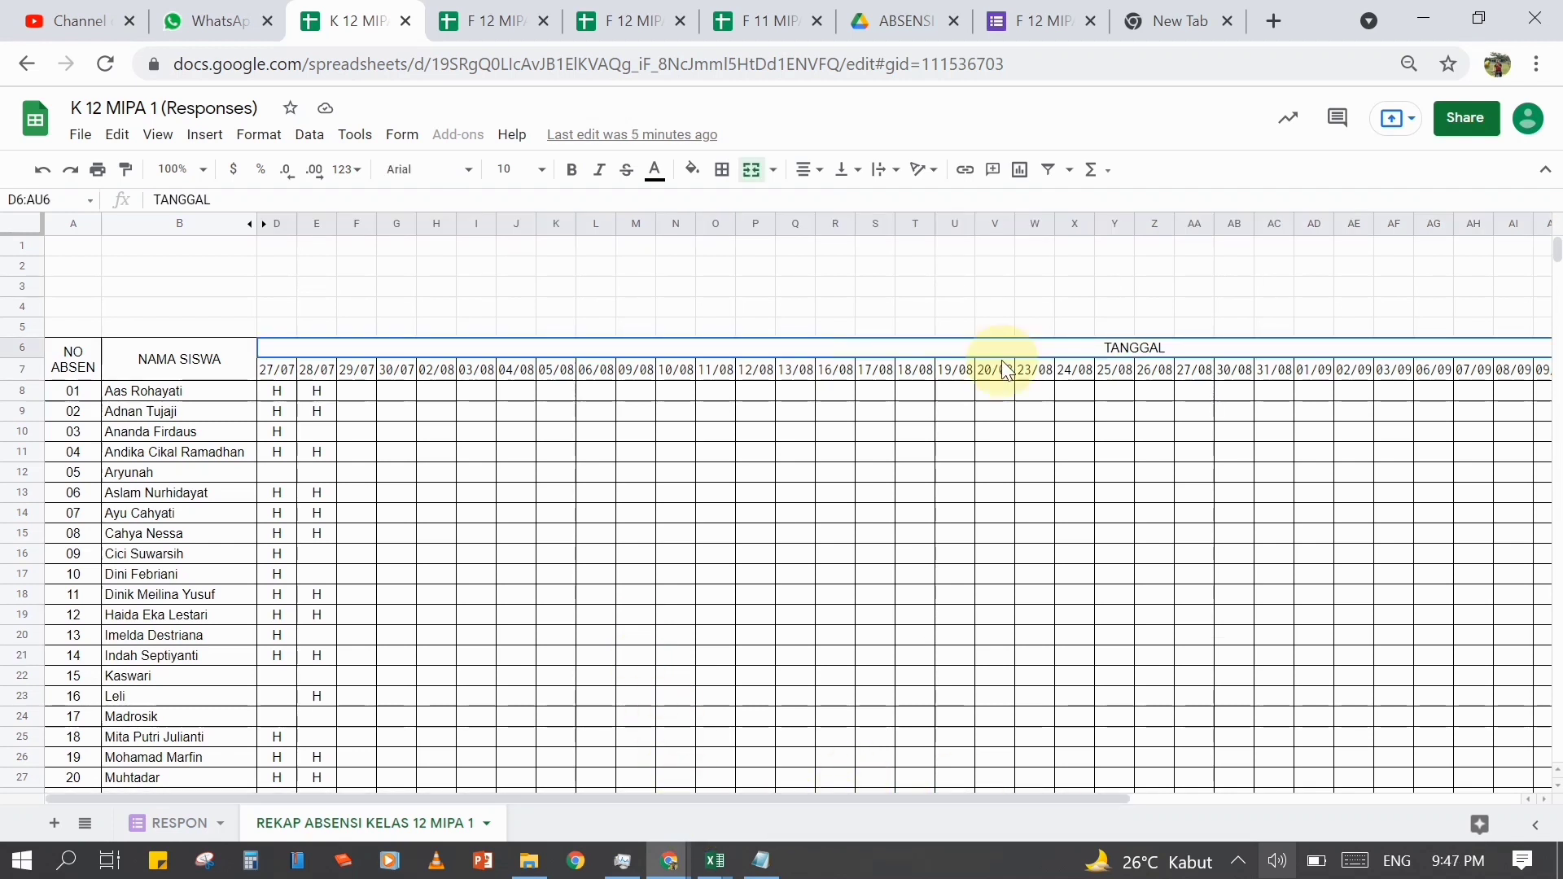